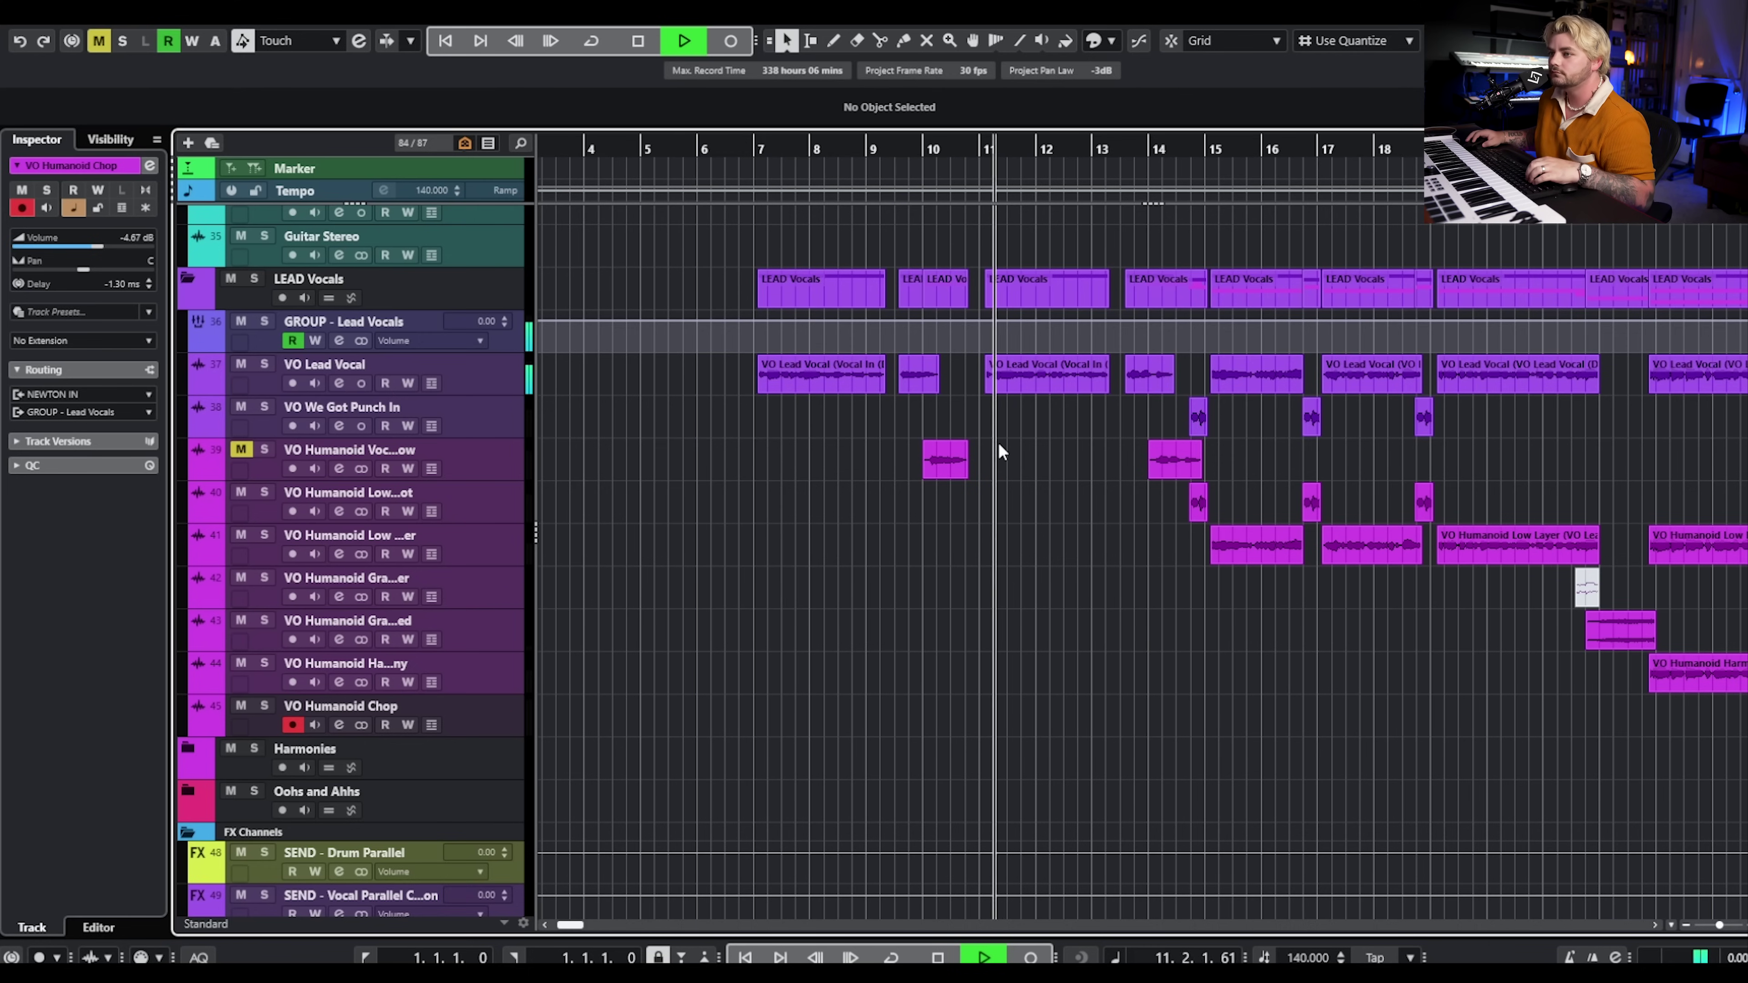
Stop playback, then unmute and solo the VO Humanoid Vocal Throw track
{"action": "key", "text": "space"}
{"action": "left_click", "coordinate": [240, 449]}
{"action": "left_click", "coordinate": [263, 450]}
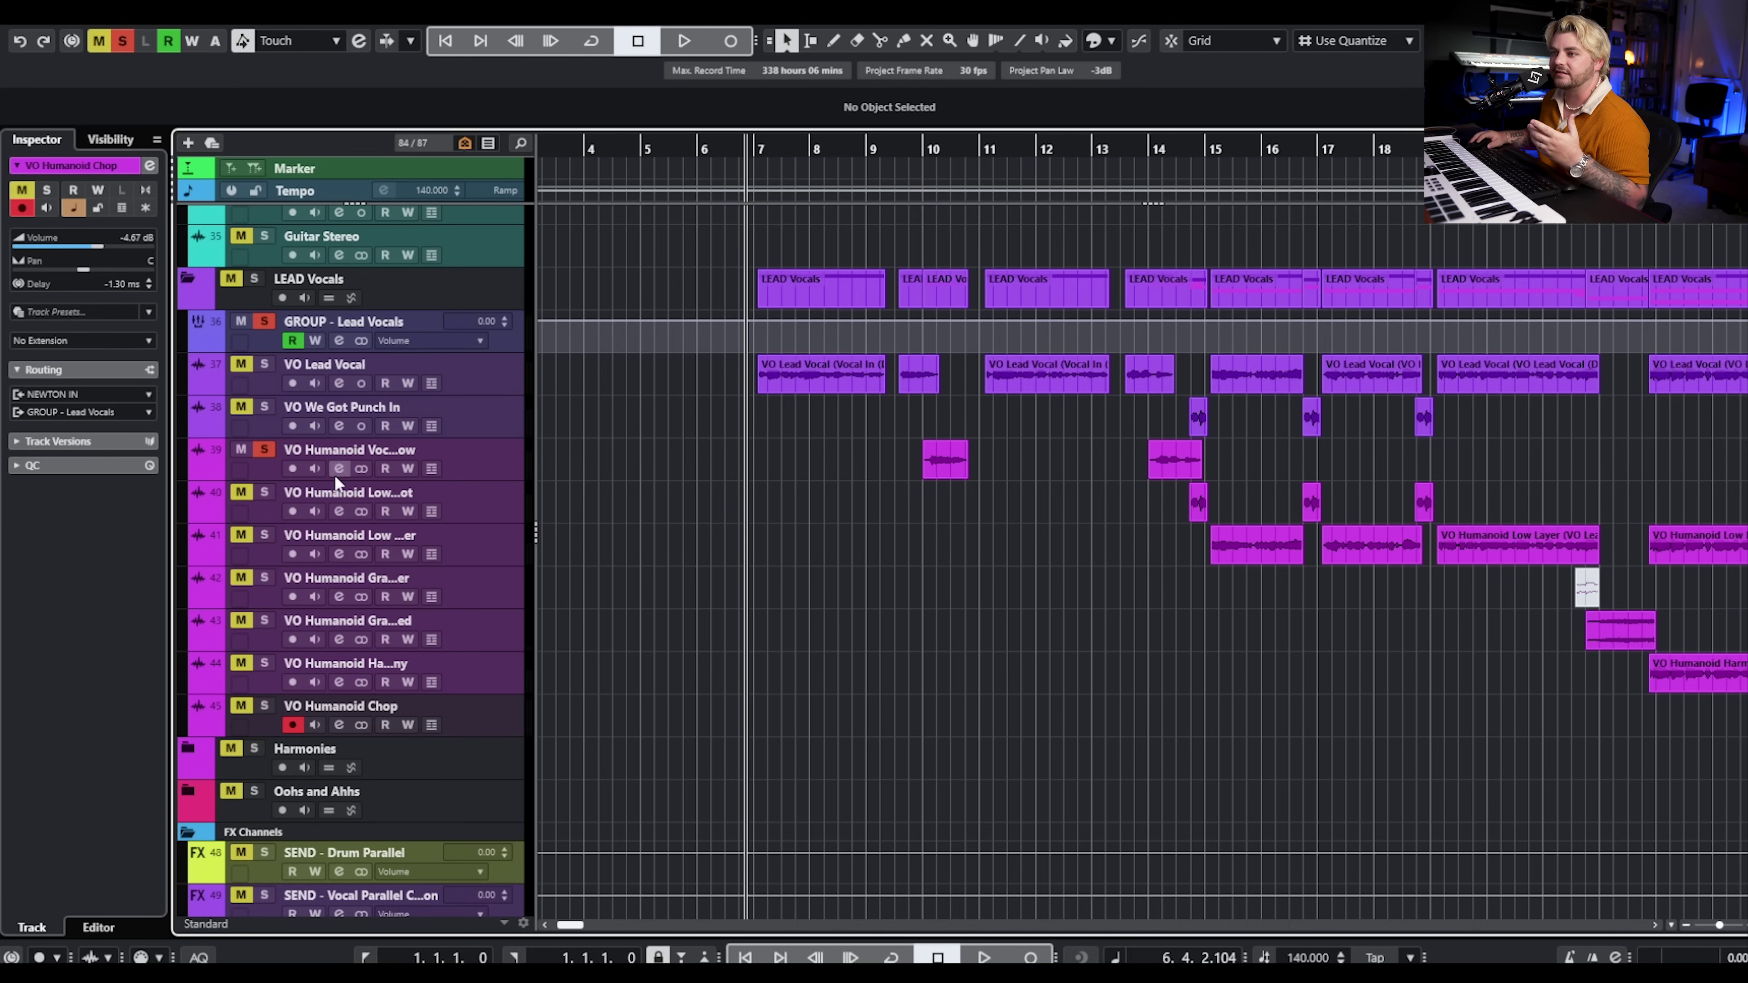
Duplicate the VO Lead Vocal track and delete the copy's clips before bar 11
{"action": "right_click", "coordinate": [458, 389]}
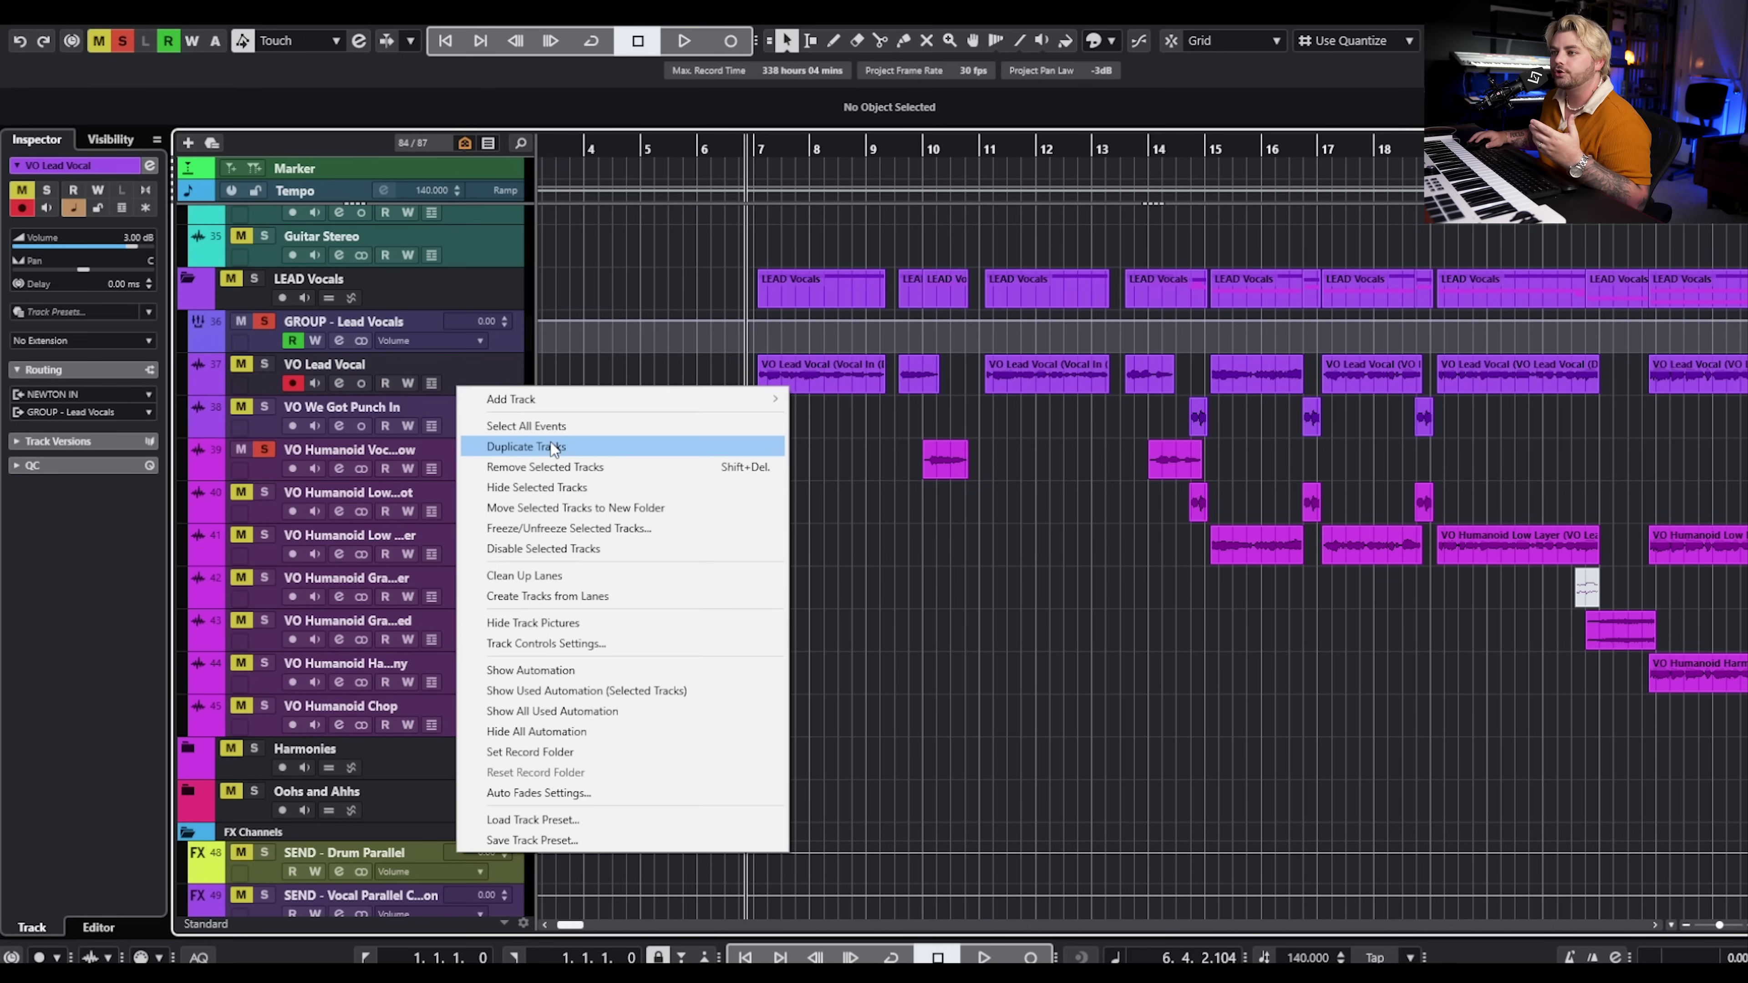
{"action": "left_click", "coordinate": [557, 447]}
{"action": "left_click", "coordinate": [798, 417]}
{"action": "key", "text": "Delete"}
{"action": "left_click", "coordinate": [917, 418]}
{"action": "scroll", "coordinate": [918, 419], "scroll_direction": "up", "scroll_amount": 3}
{"action": "left_click_drag", "start_coordinate": [885, 428], "coordinate": [969, 414]}
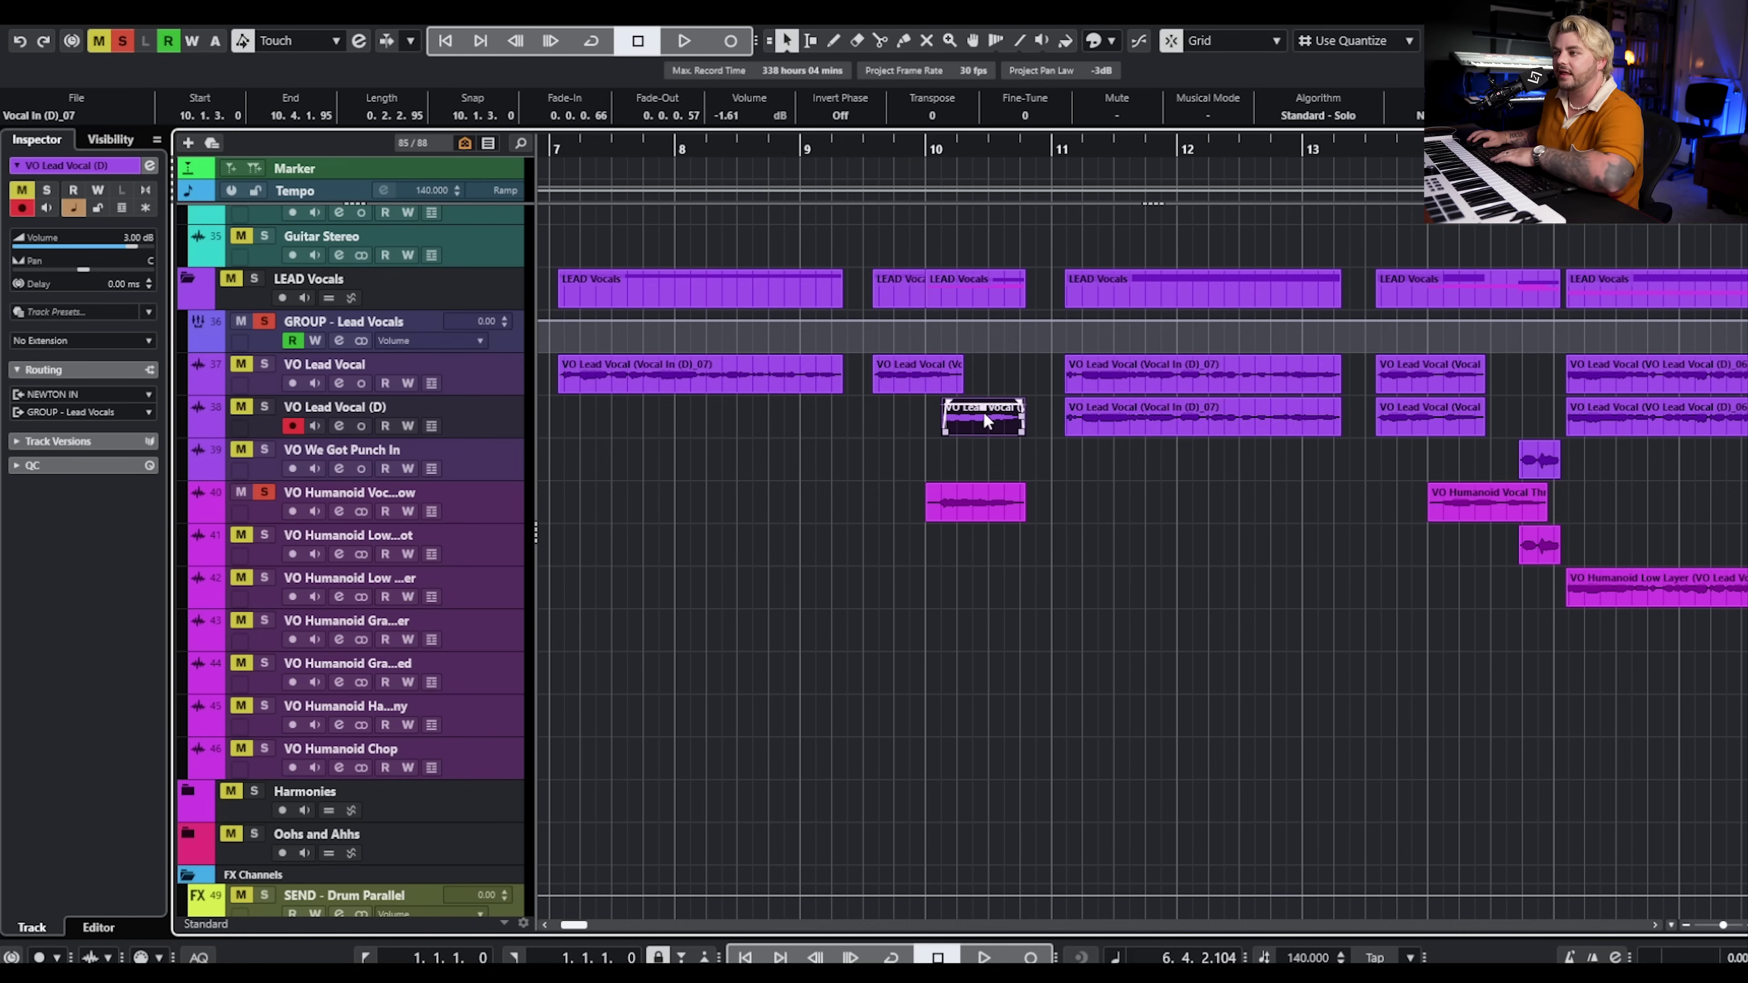
{"action": "key", "text": "Delete"}
Select the VO Humanoid Vocal Throw track, re-solo it and play it from bar 10
{"action": "left_click", "coordinate": [265, 493]}
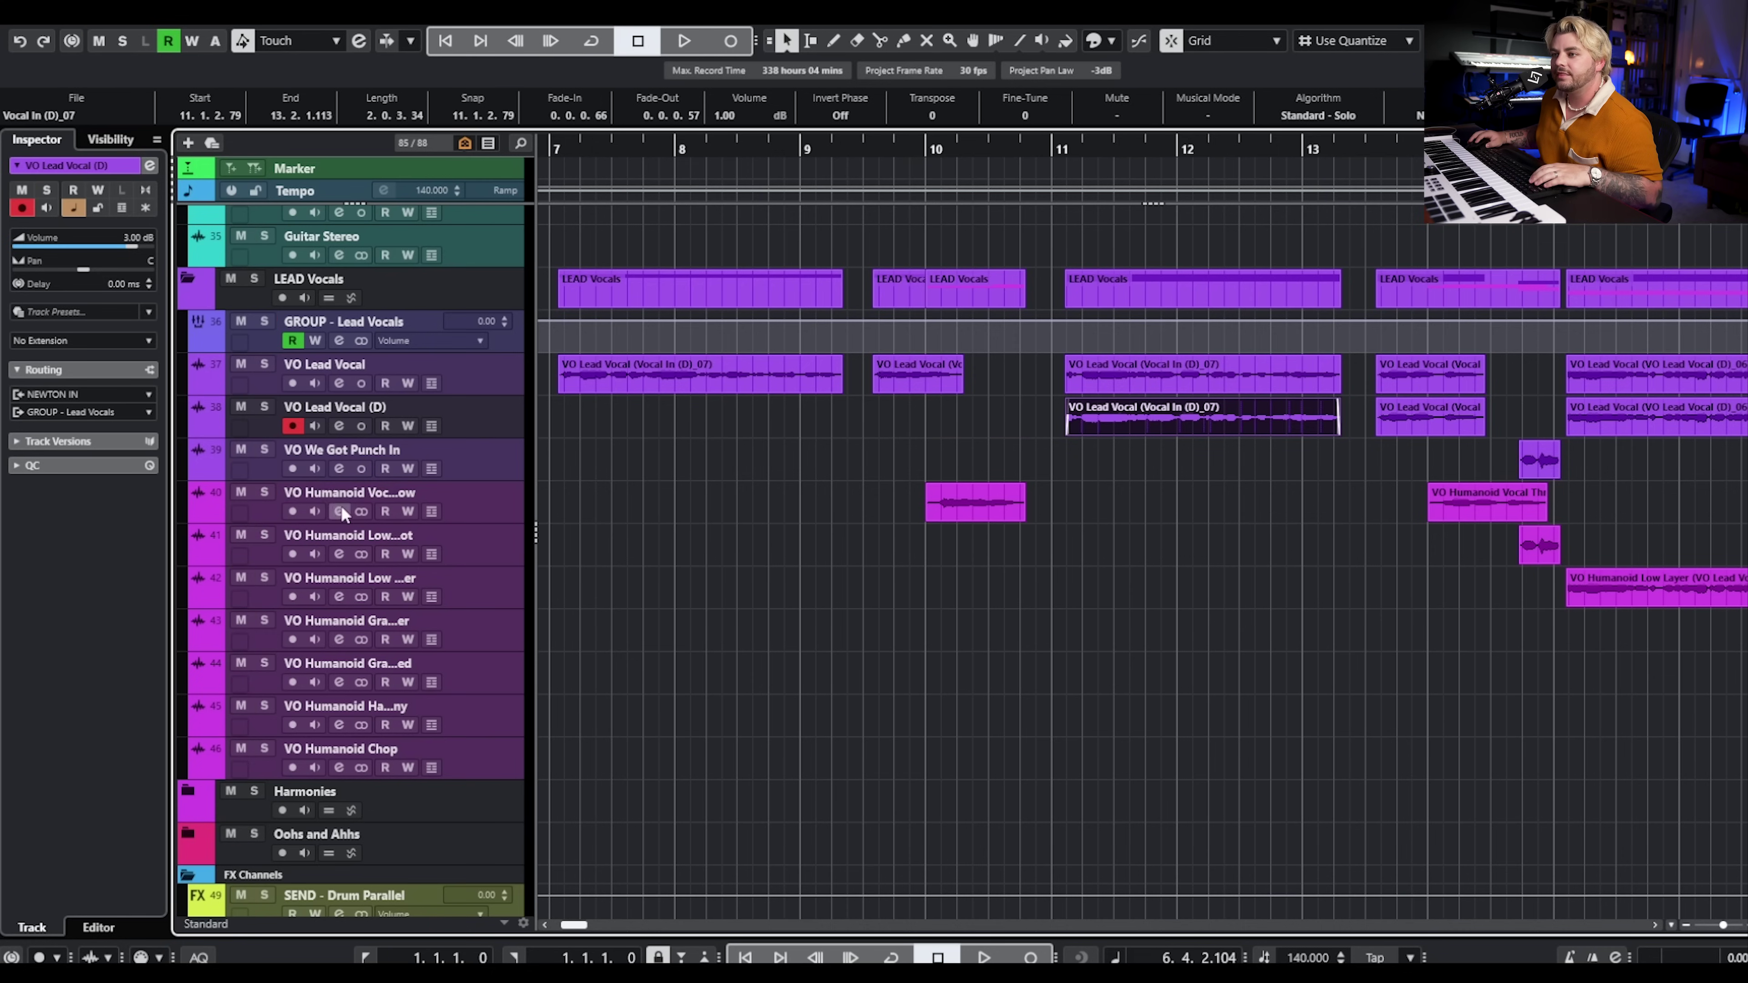
{"action": "left_click", "coordinate": [482, 509]}
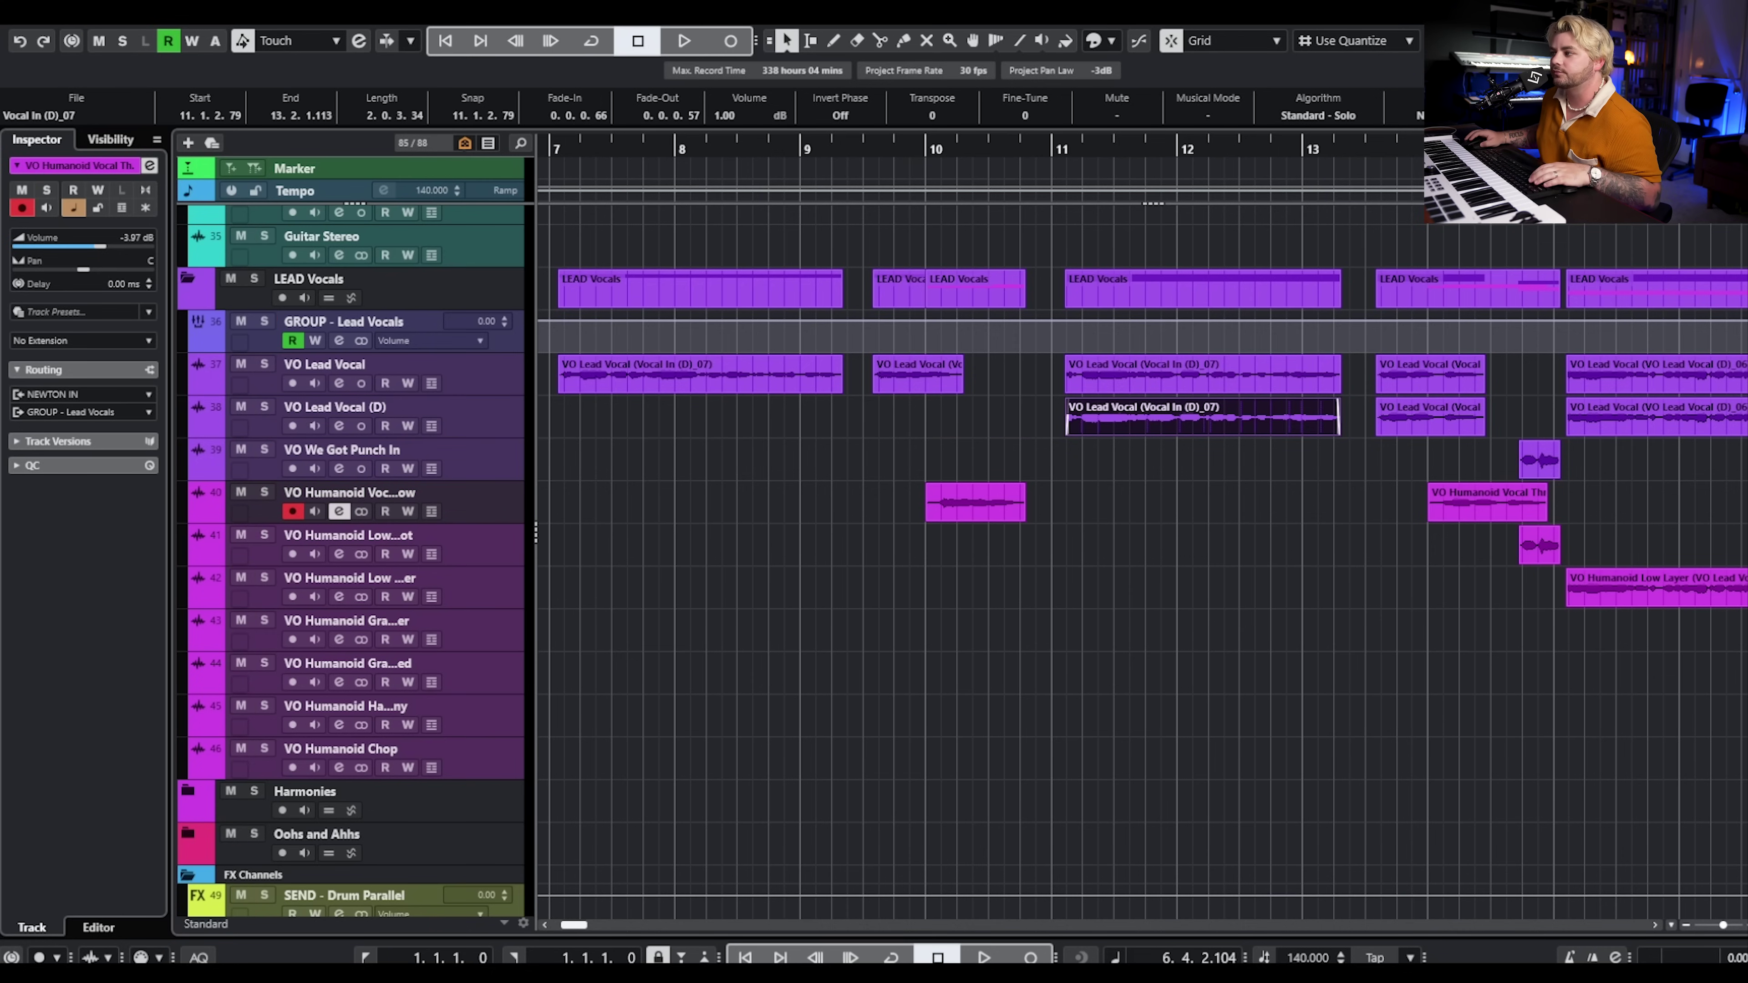
{"action": "left_click", "coordinate": [925, 153]}
{"action": "left_click", "coordinate": [264, 493]}
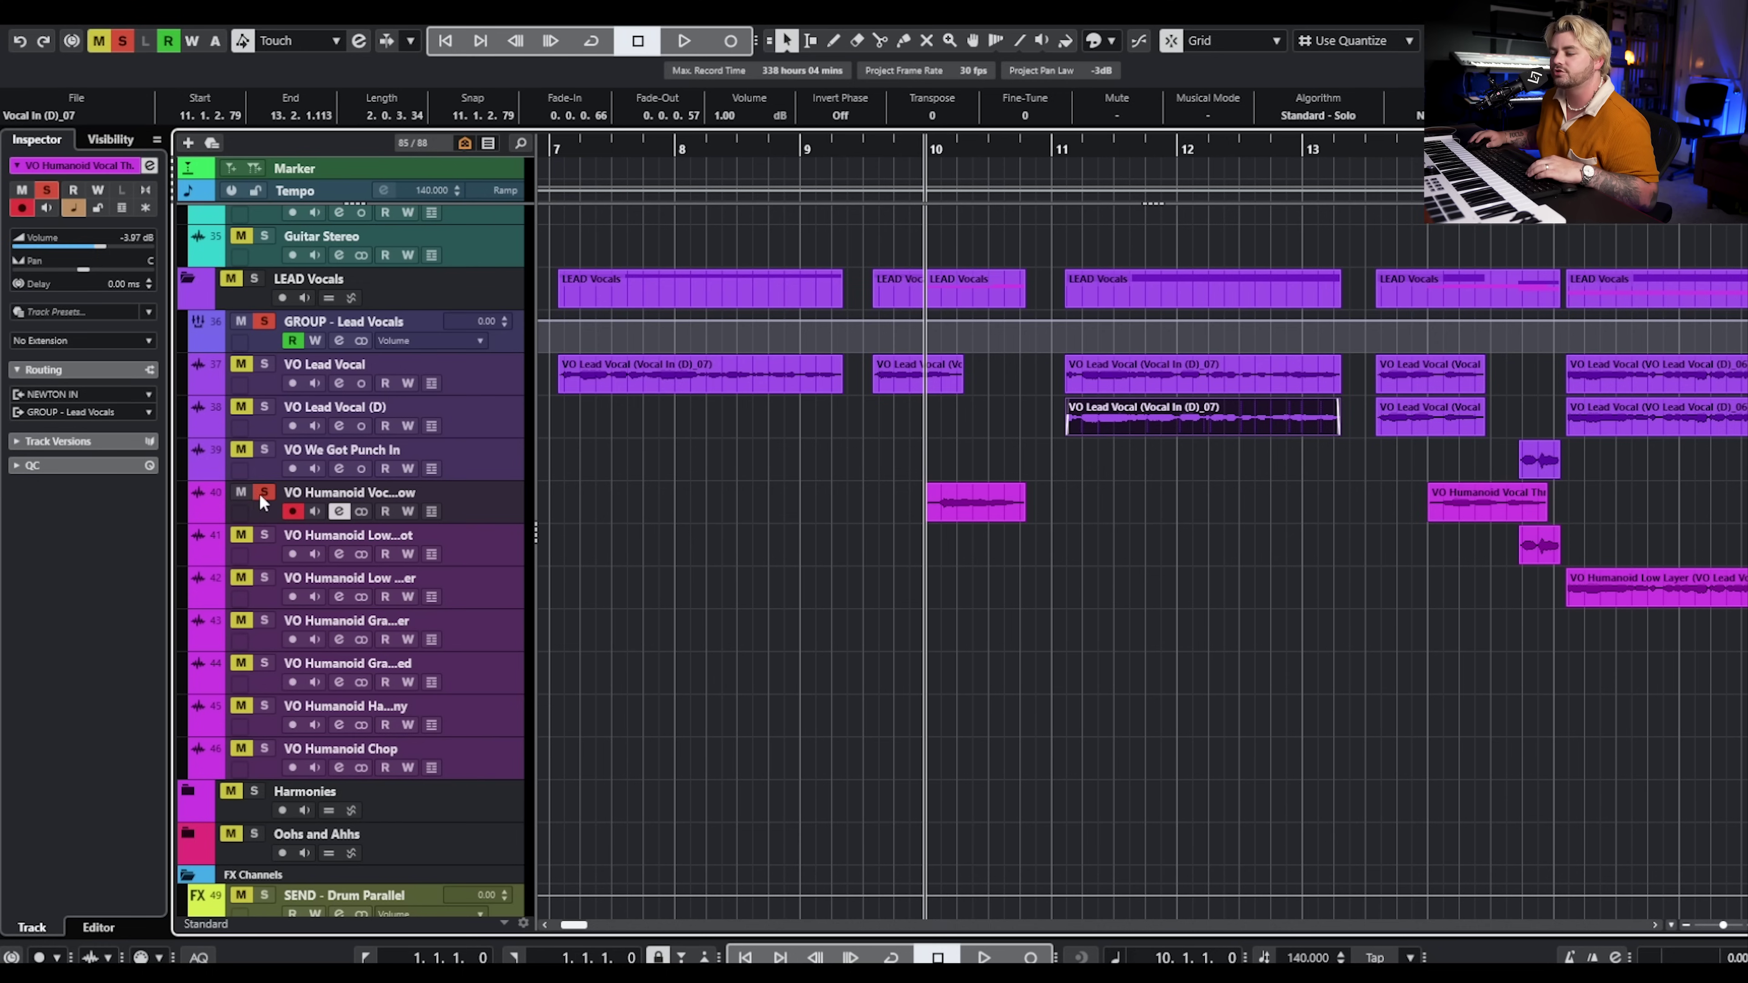
{"action": "key", "text": "space"}
{"action": "key", "text": "space"}
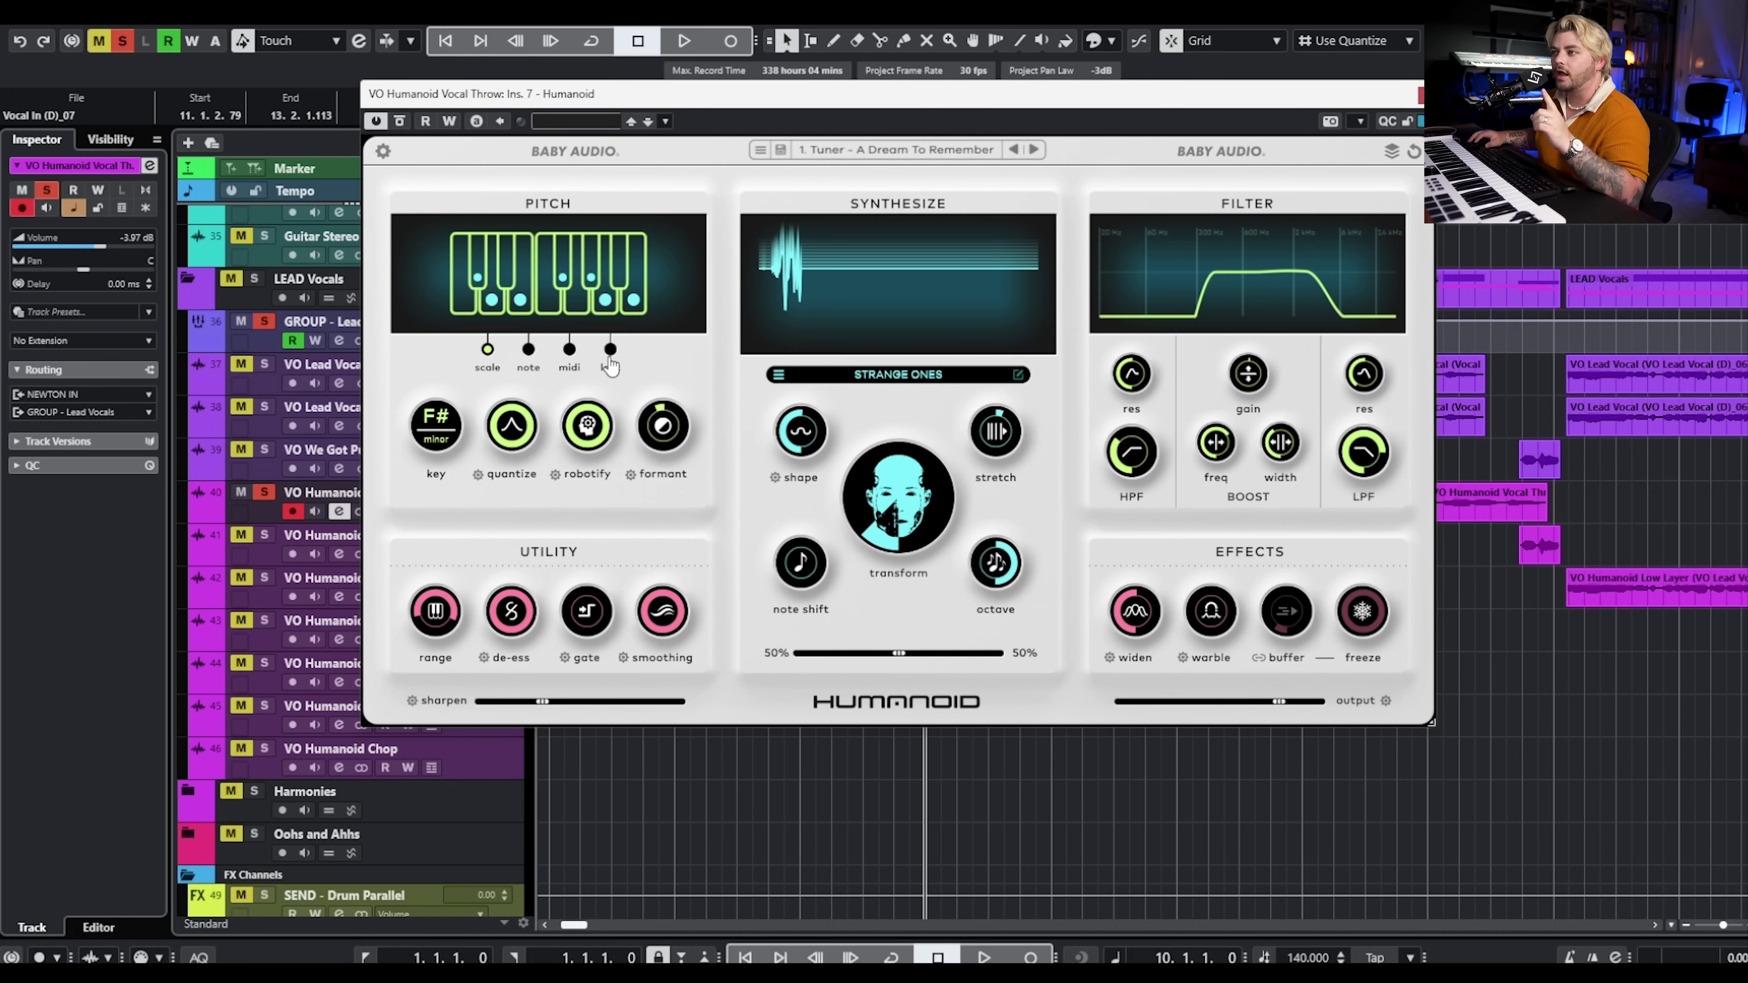
Examine Humanoid's pitch modes and the Quantize and Robotify calibration settings
{"action": "left_click", "coordinate": [610, 350]}
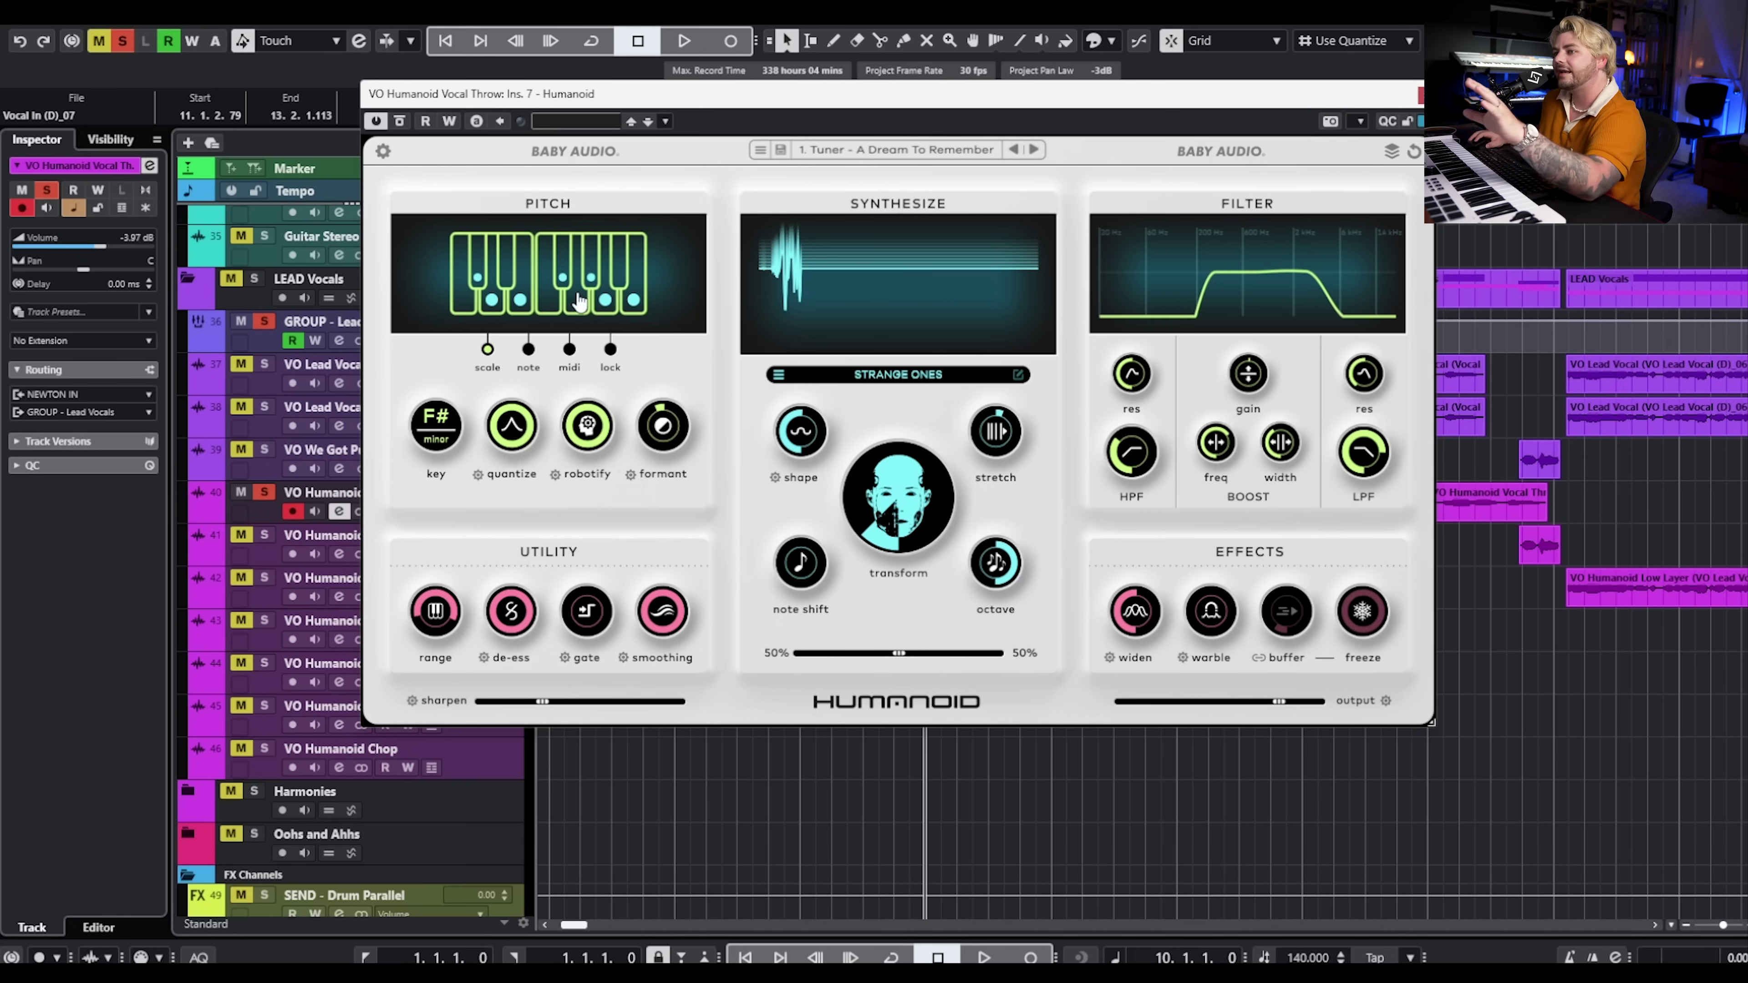
{"action": "mouse_move", "coordinate": [515, 444]}
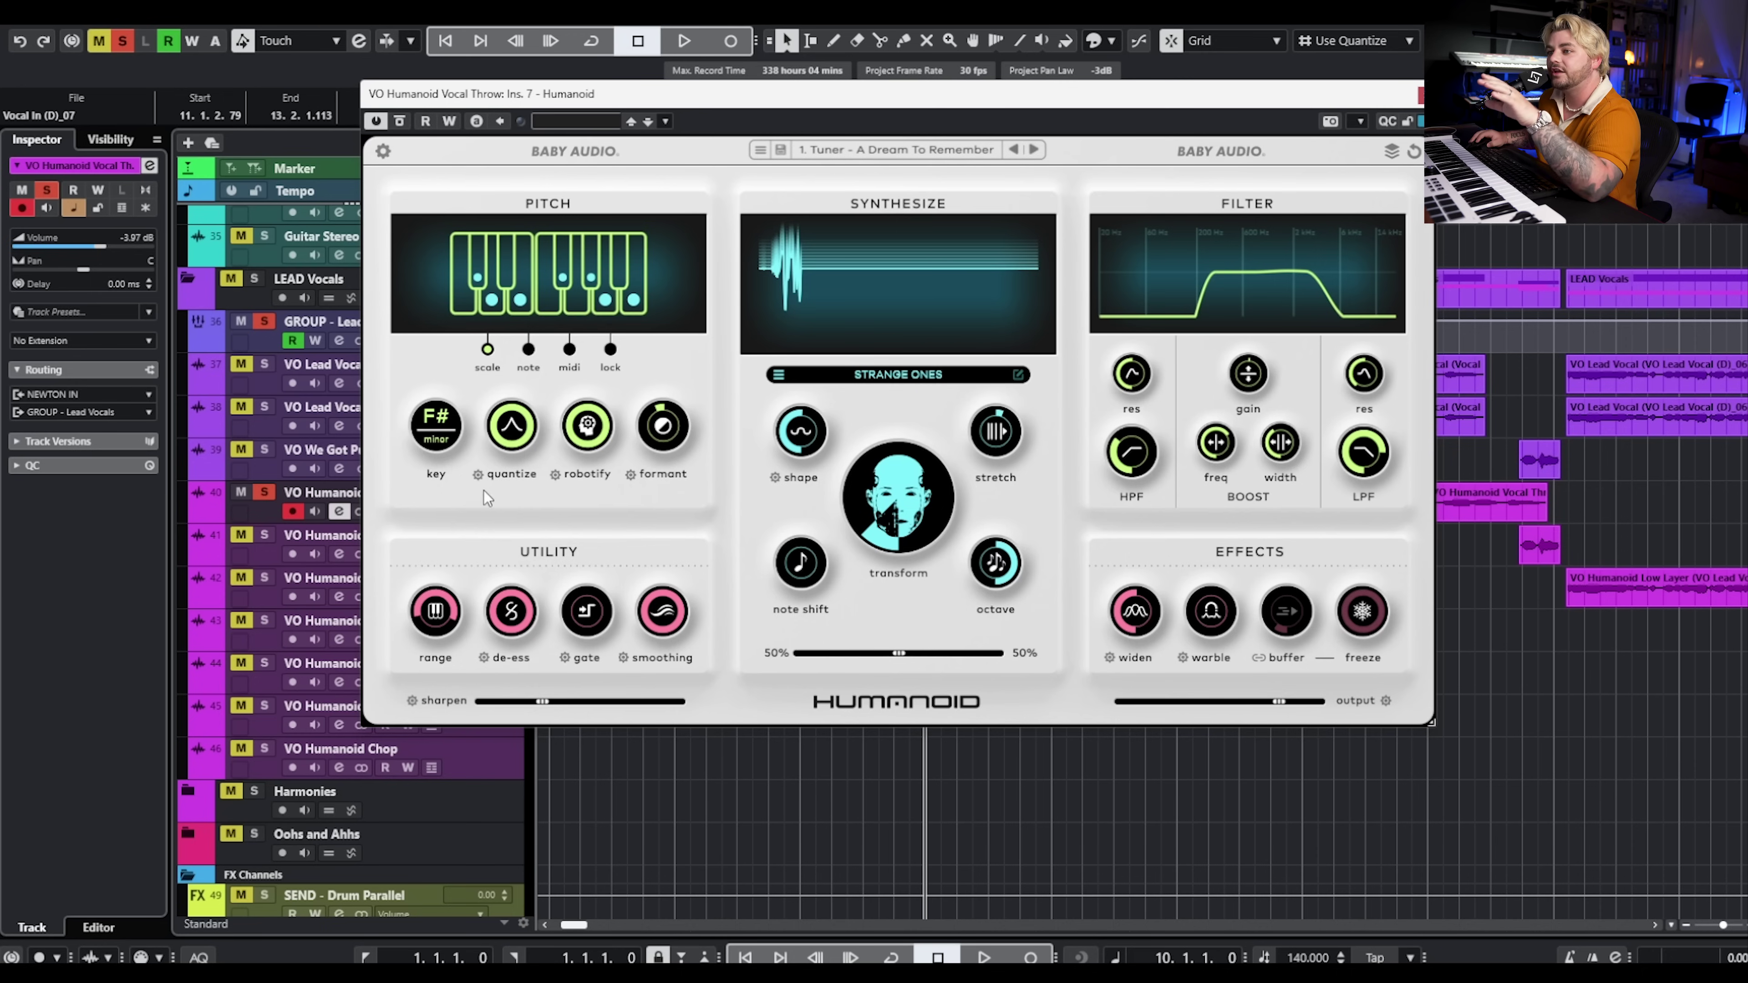
{"action": "left_click", "coordinate": [477, 474]}
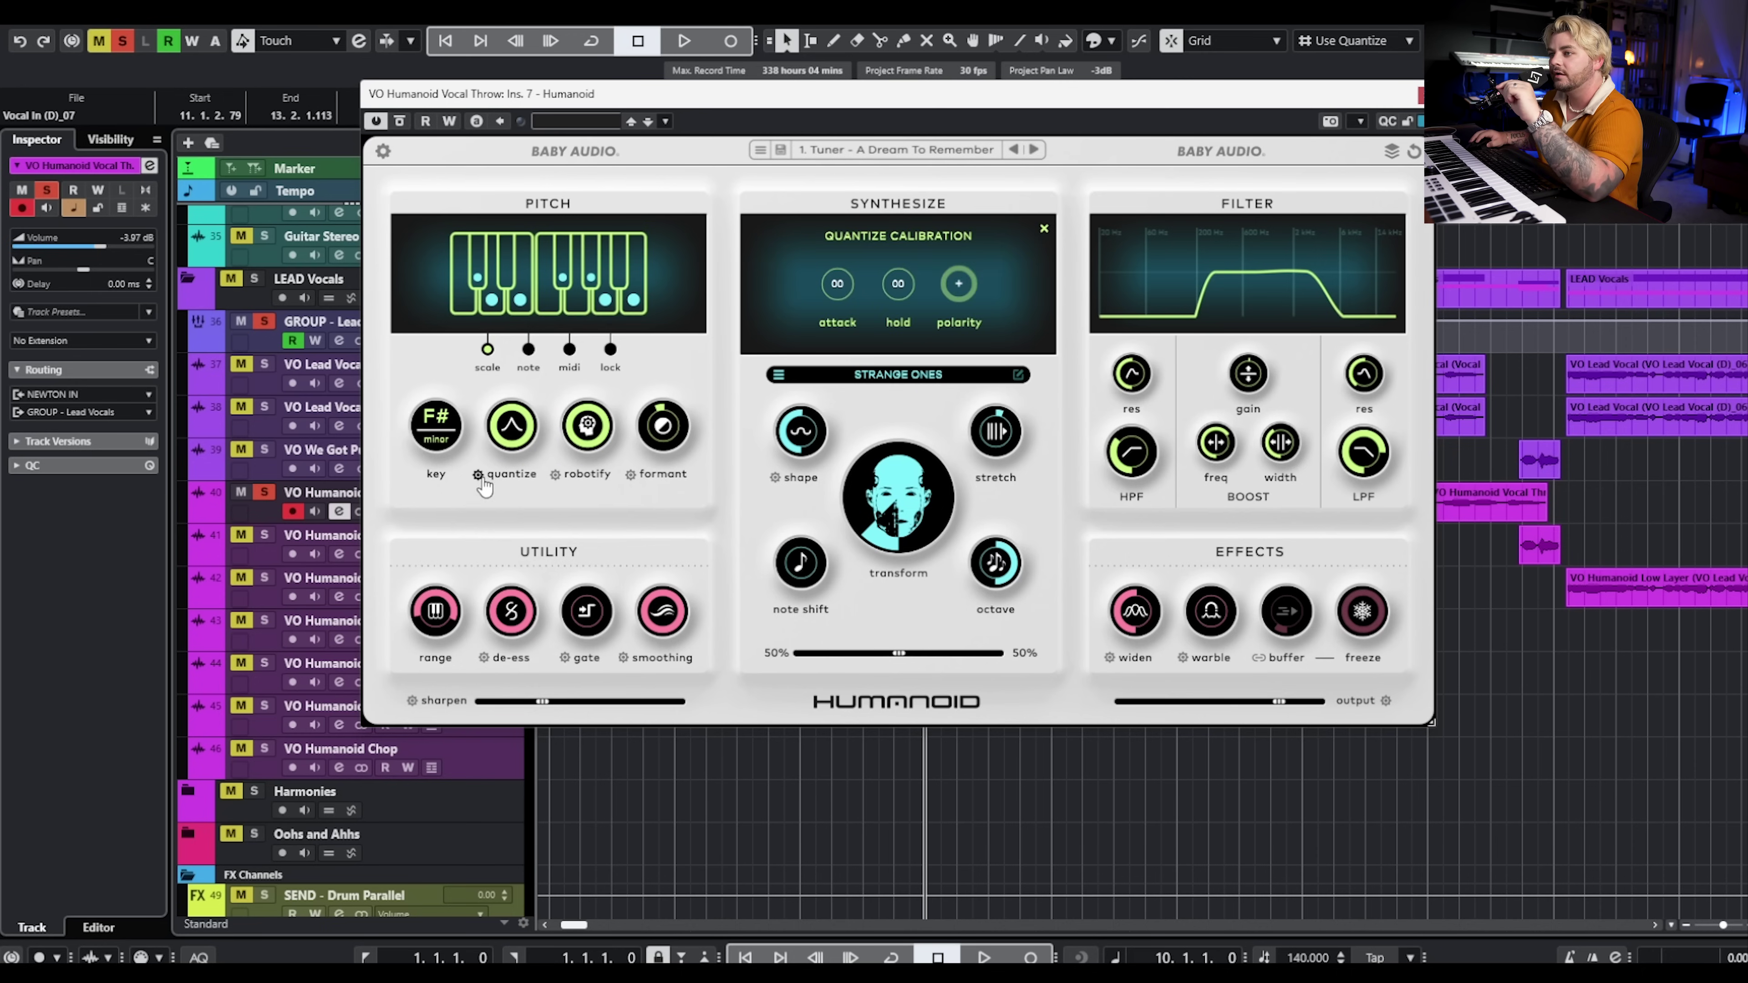
{"action": "left_click", "coordinate": [555, 475]}
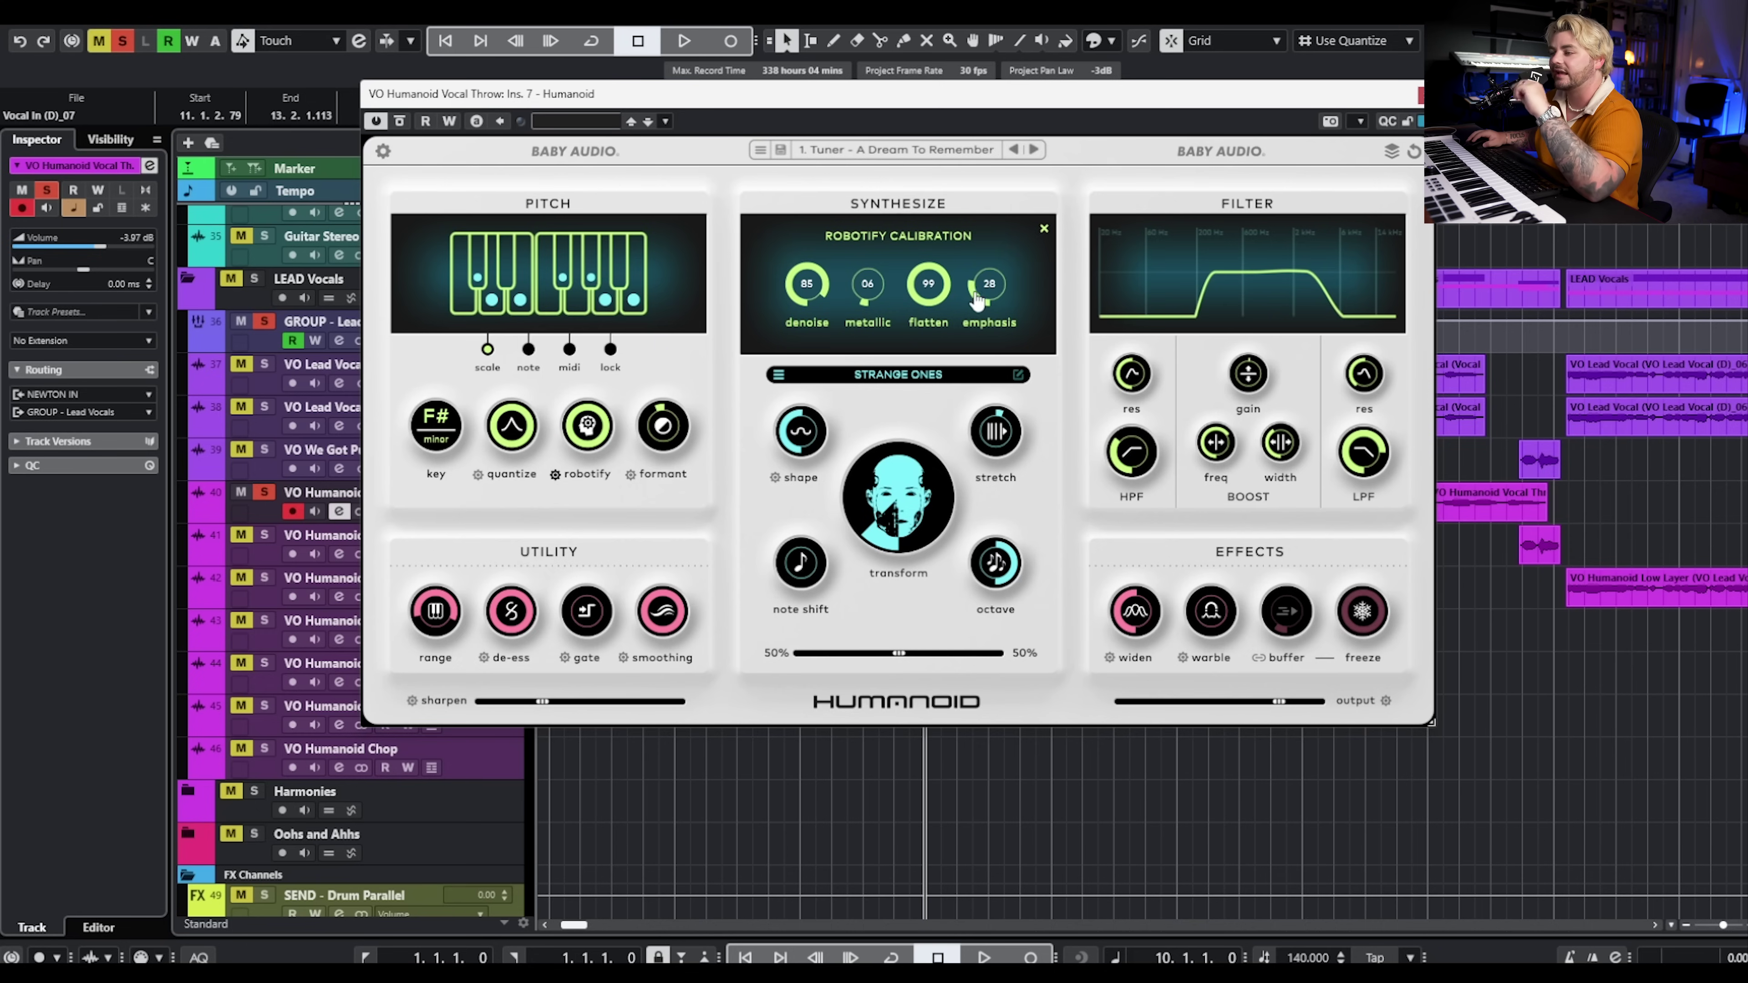
{"action": "left_click", "coordinate": [555, 474]}
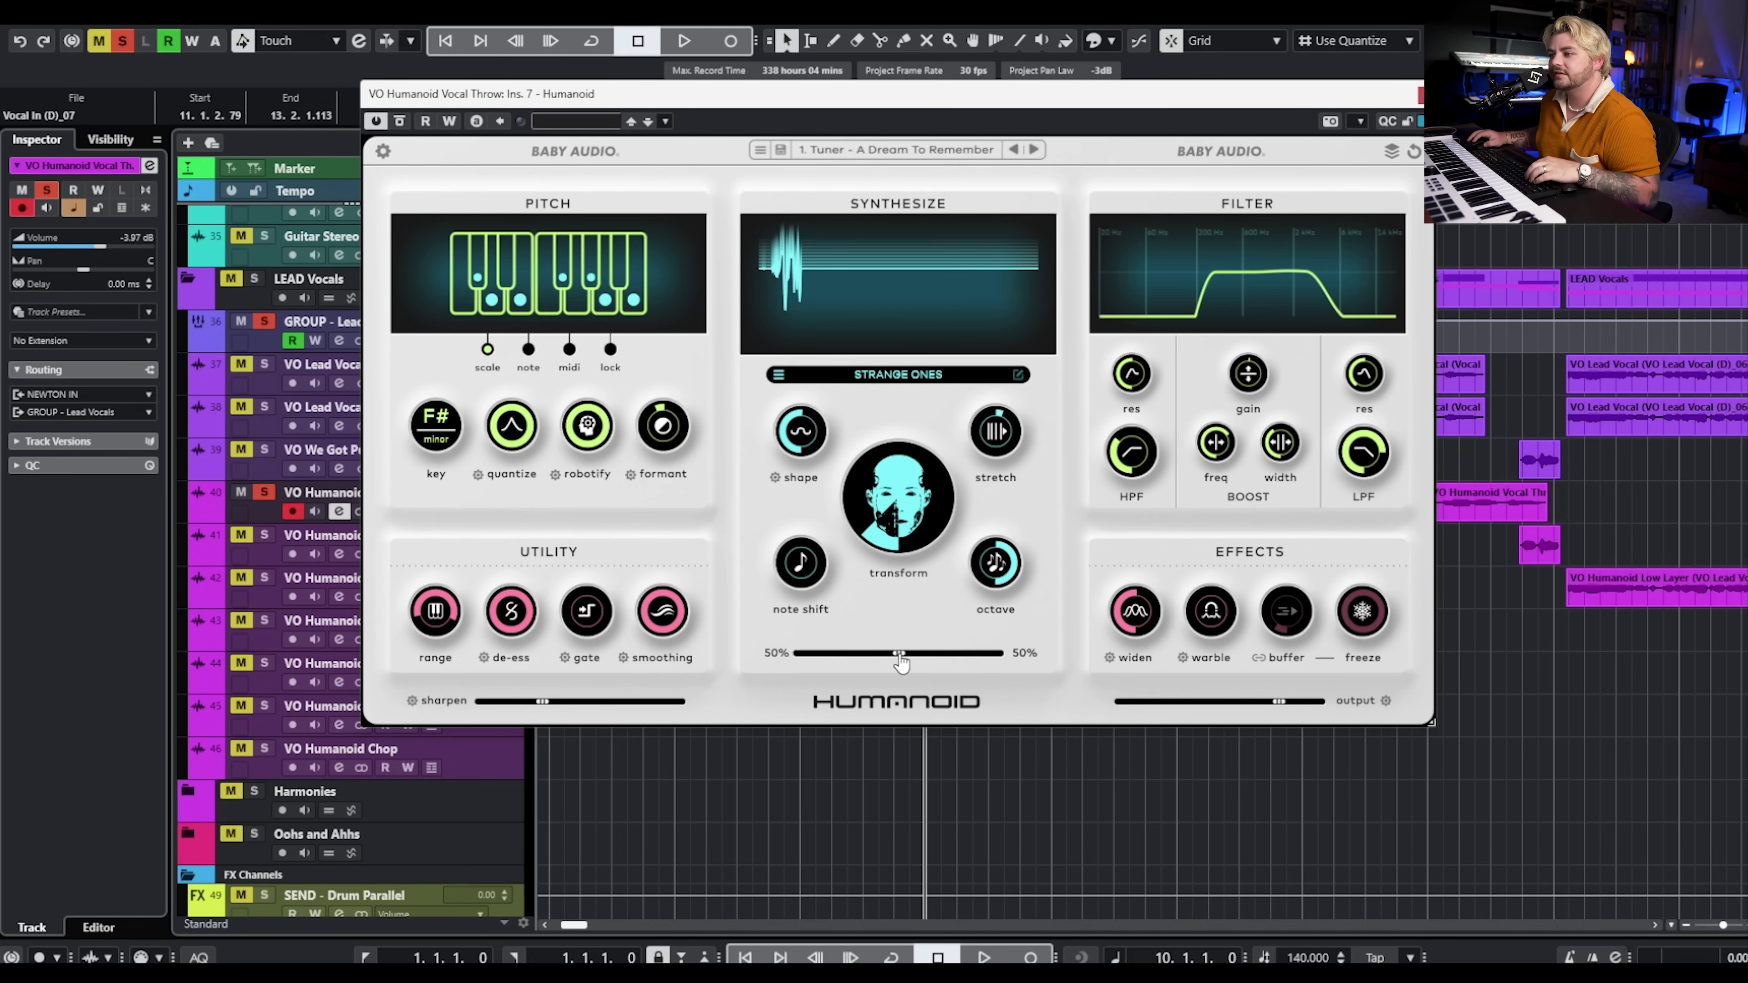
Set the Synthesize balance slider to 100% / 0% and play the vocal throw
{"action": "left_click_drag", "start_coordinate": [897, 654], "coordinate": [660, 666]}
{"action": "key", "text": "space"}
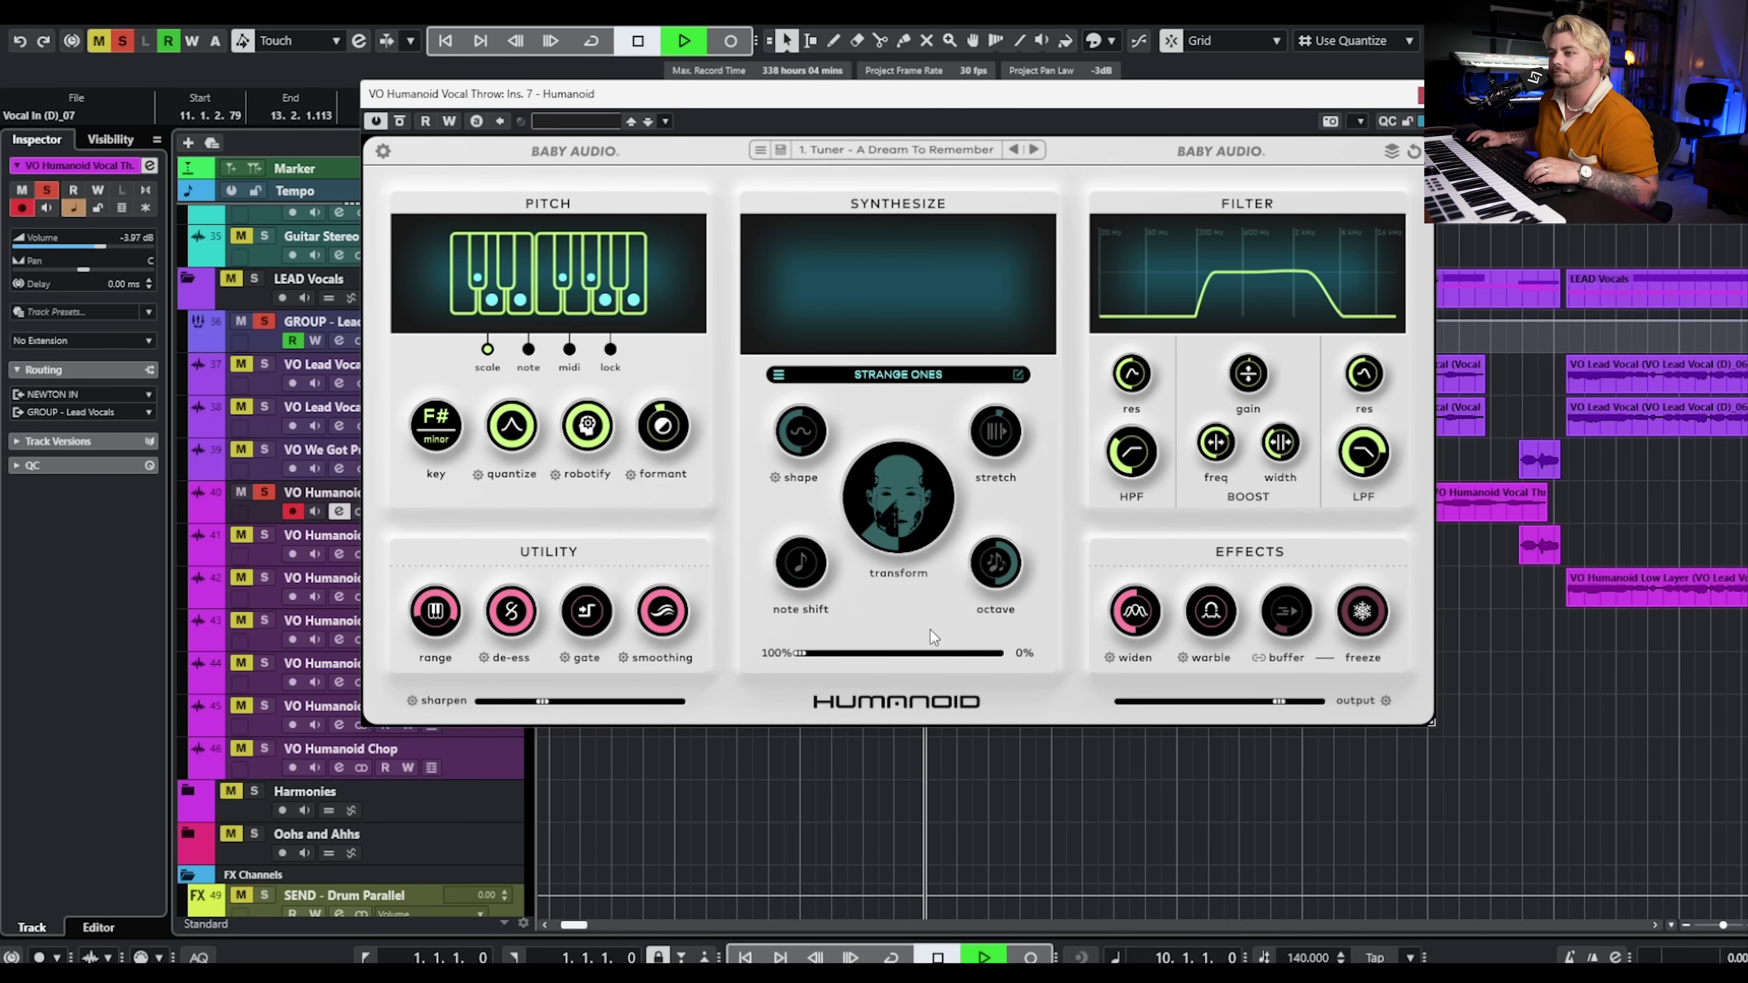
{"action": "key", "text": "space"}
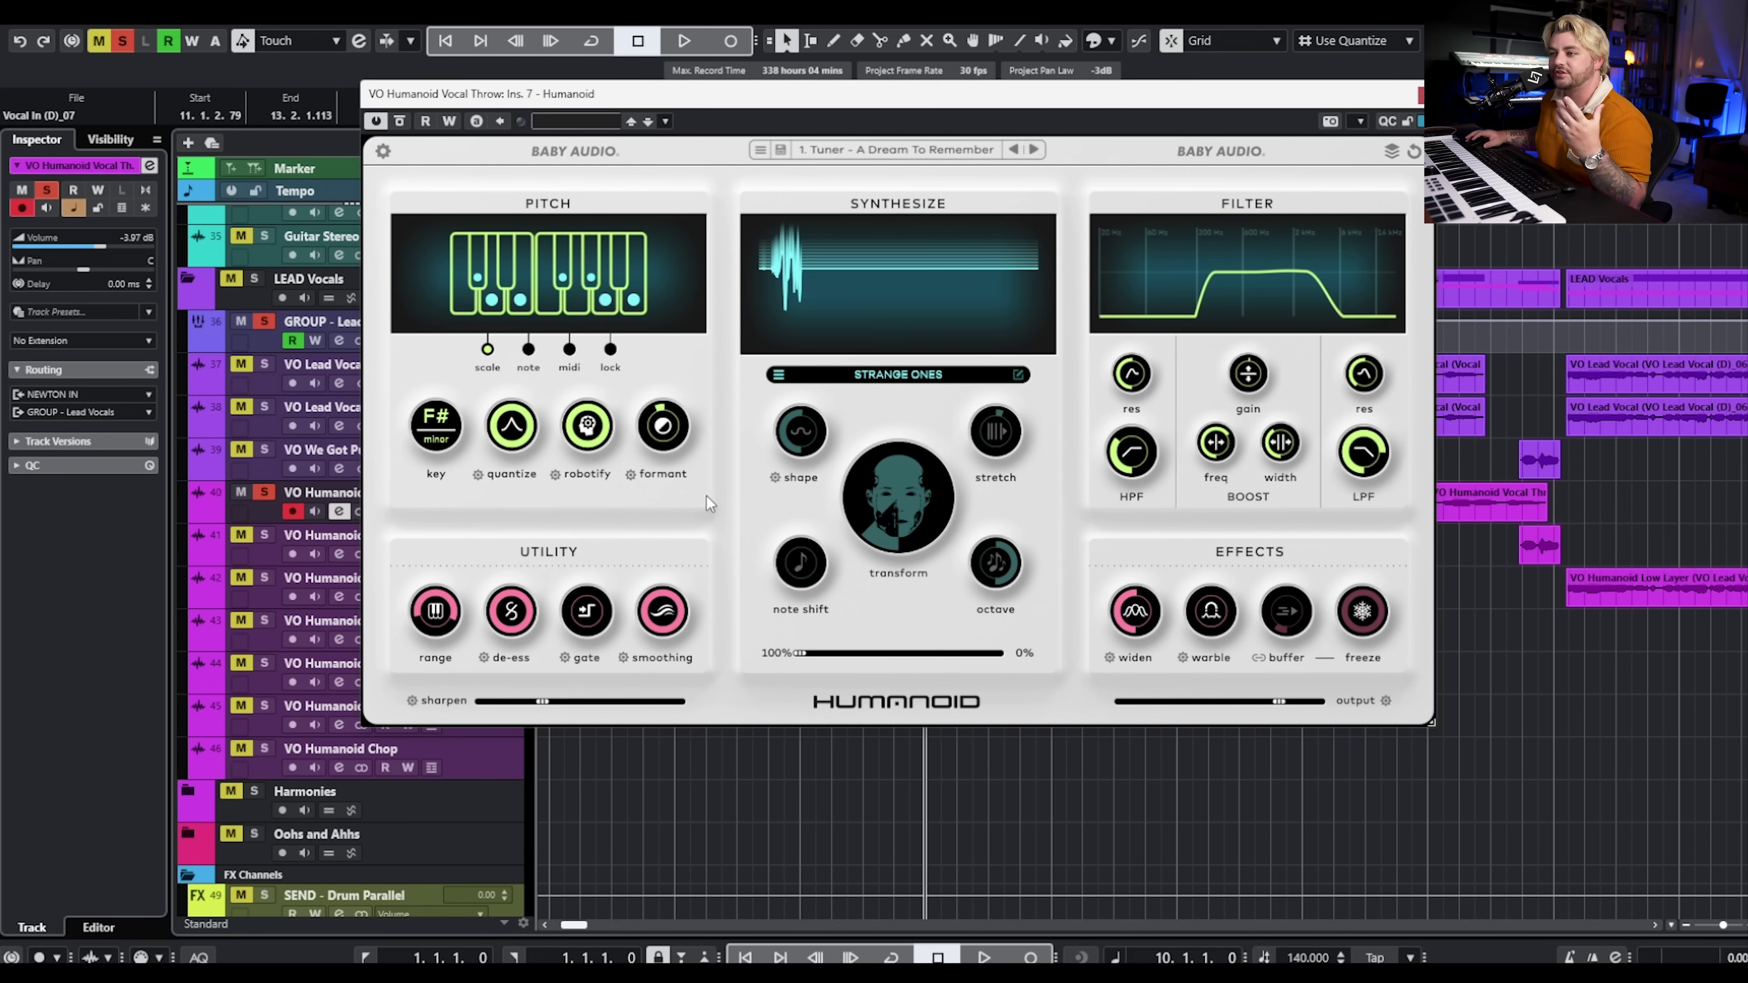
Examine the Utility and Filter controls and the Widen calibration settings, and listen to the vocal throw again
{"action": "mouse_move", "coordinate": [508, 632]}
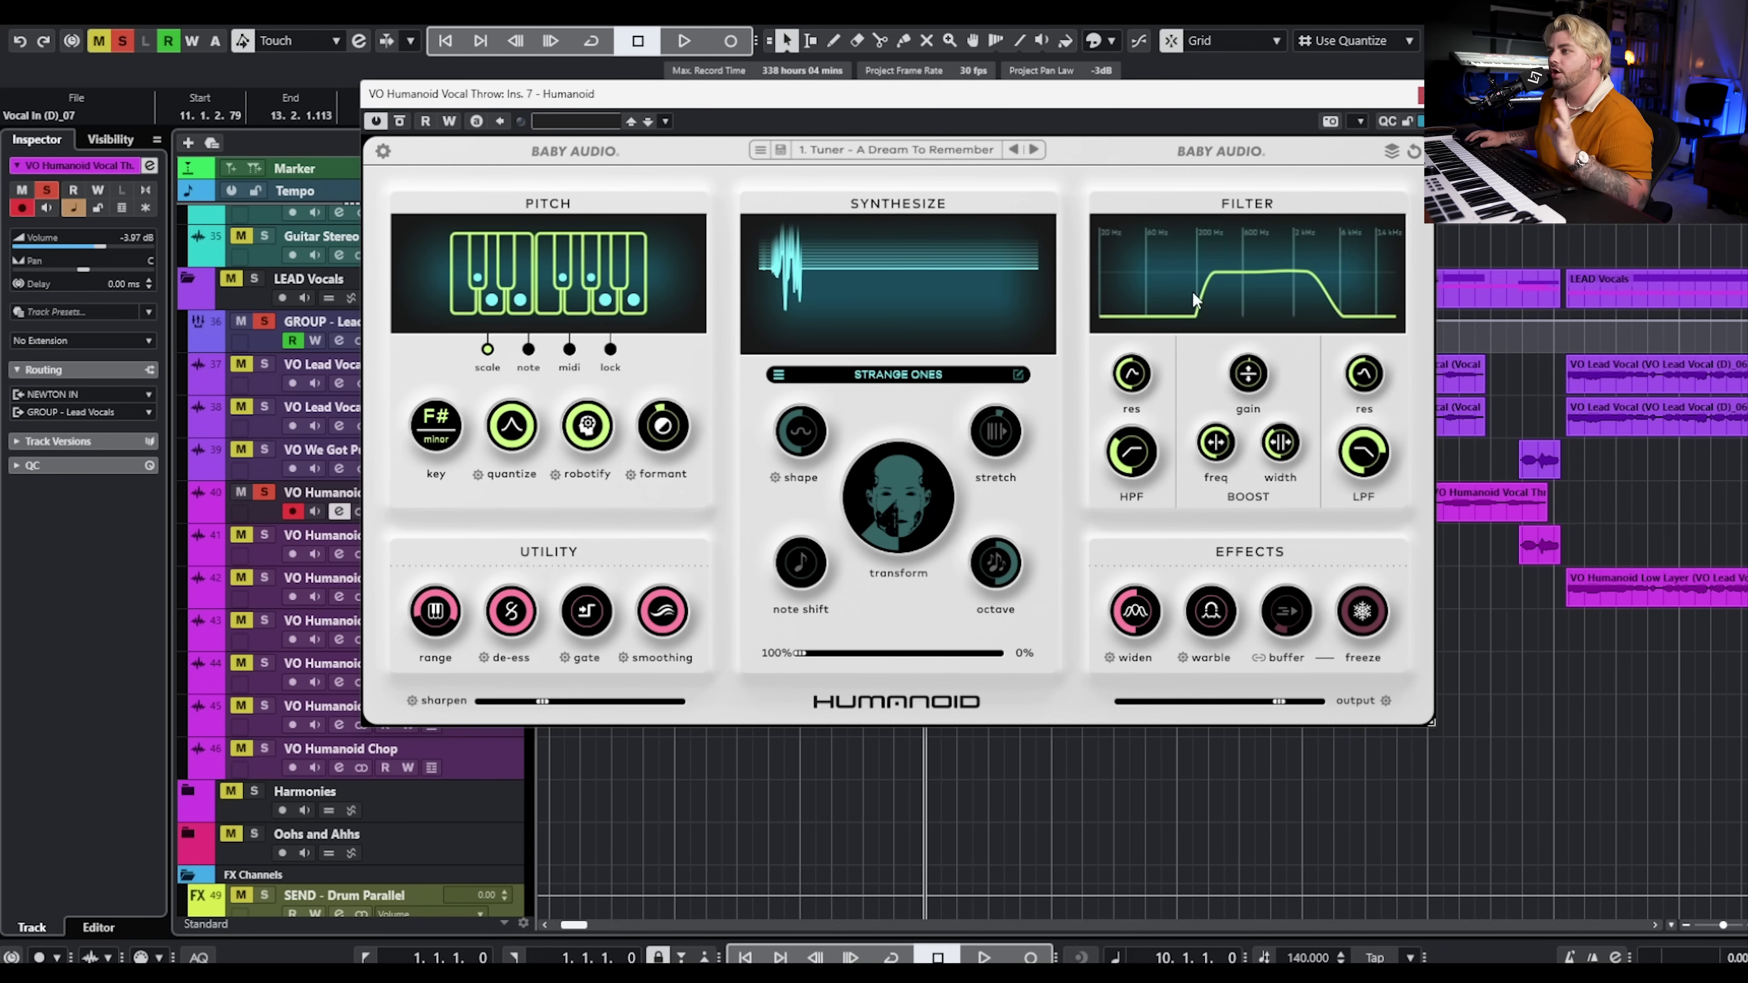
{"action": "mouse_move", "coordinate": [1366, 375]}
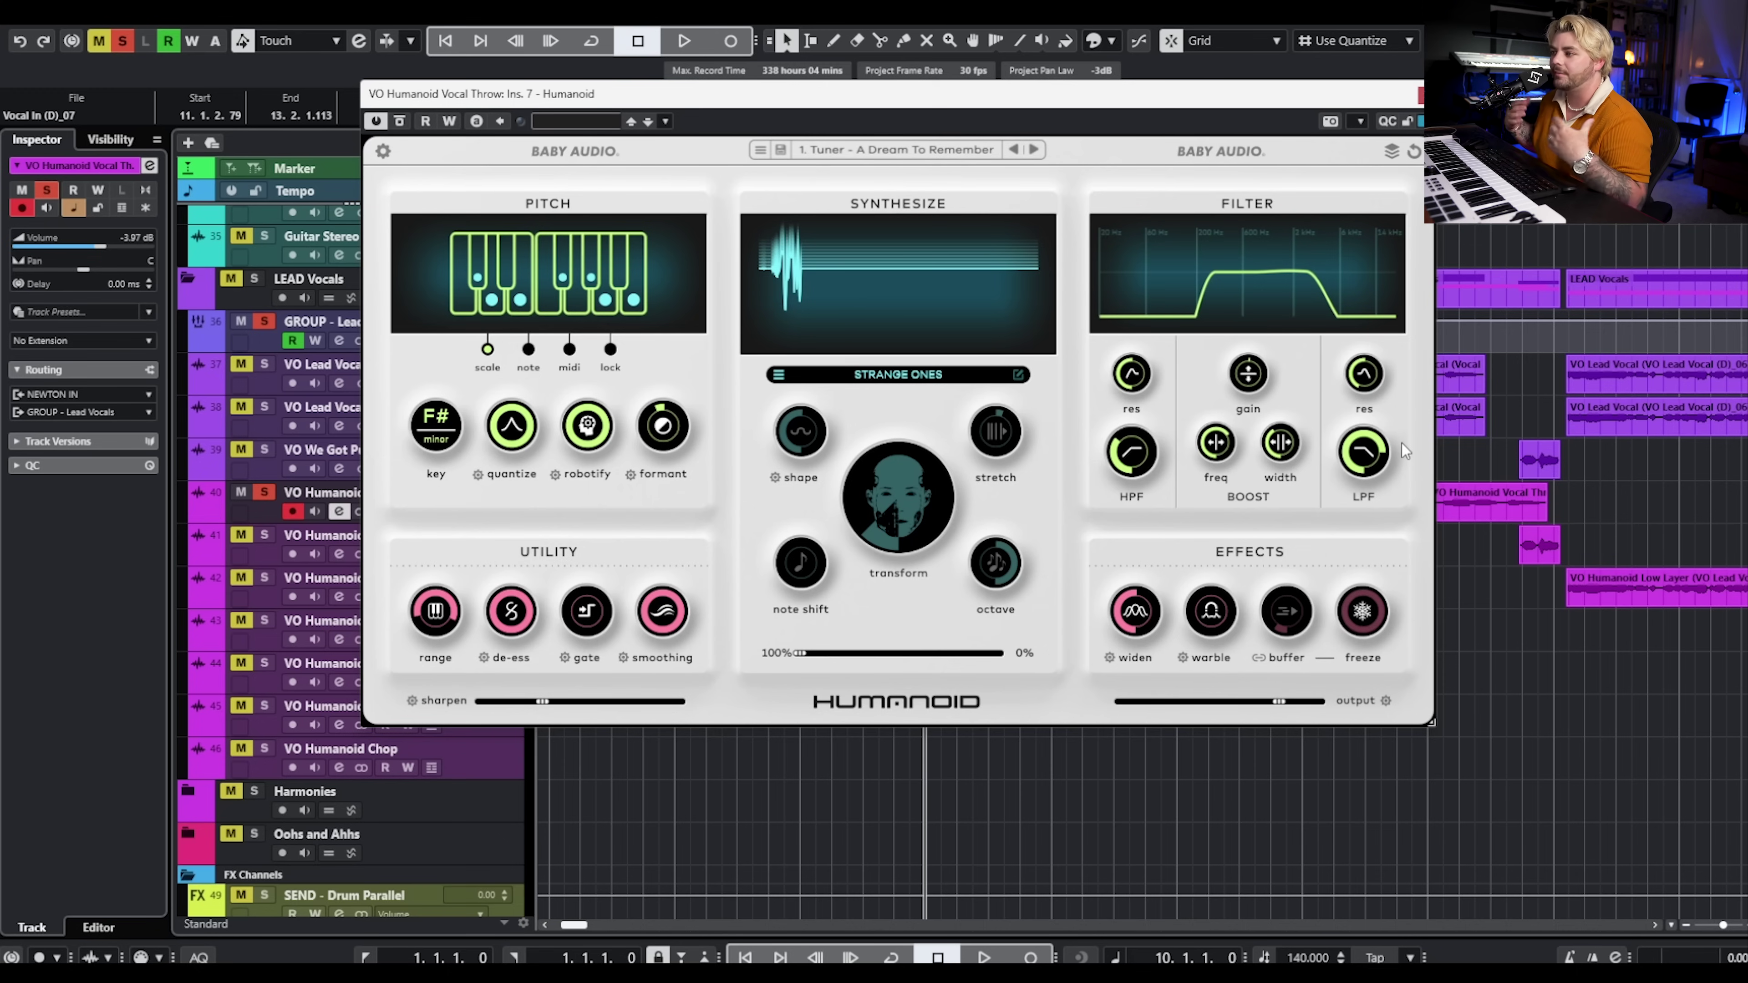
{"action": "mouse_move", "coordinate": [1128, 628]}
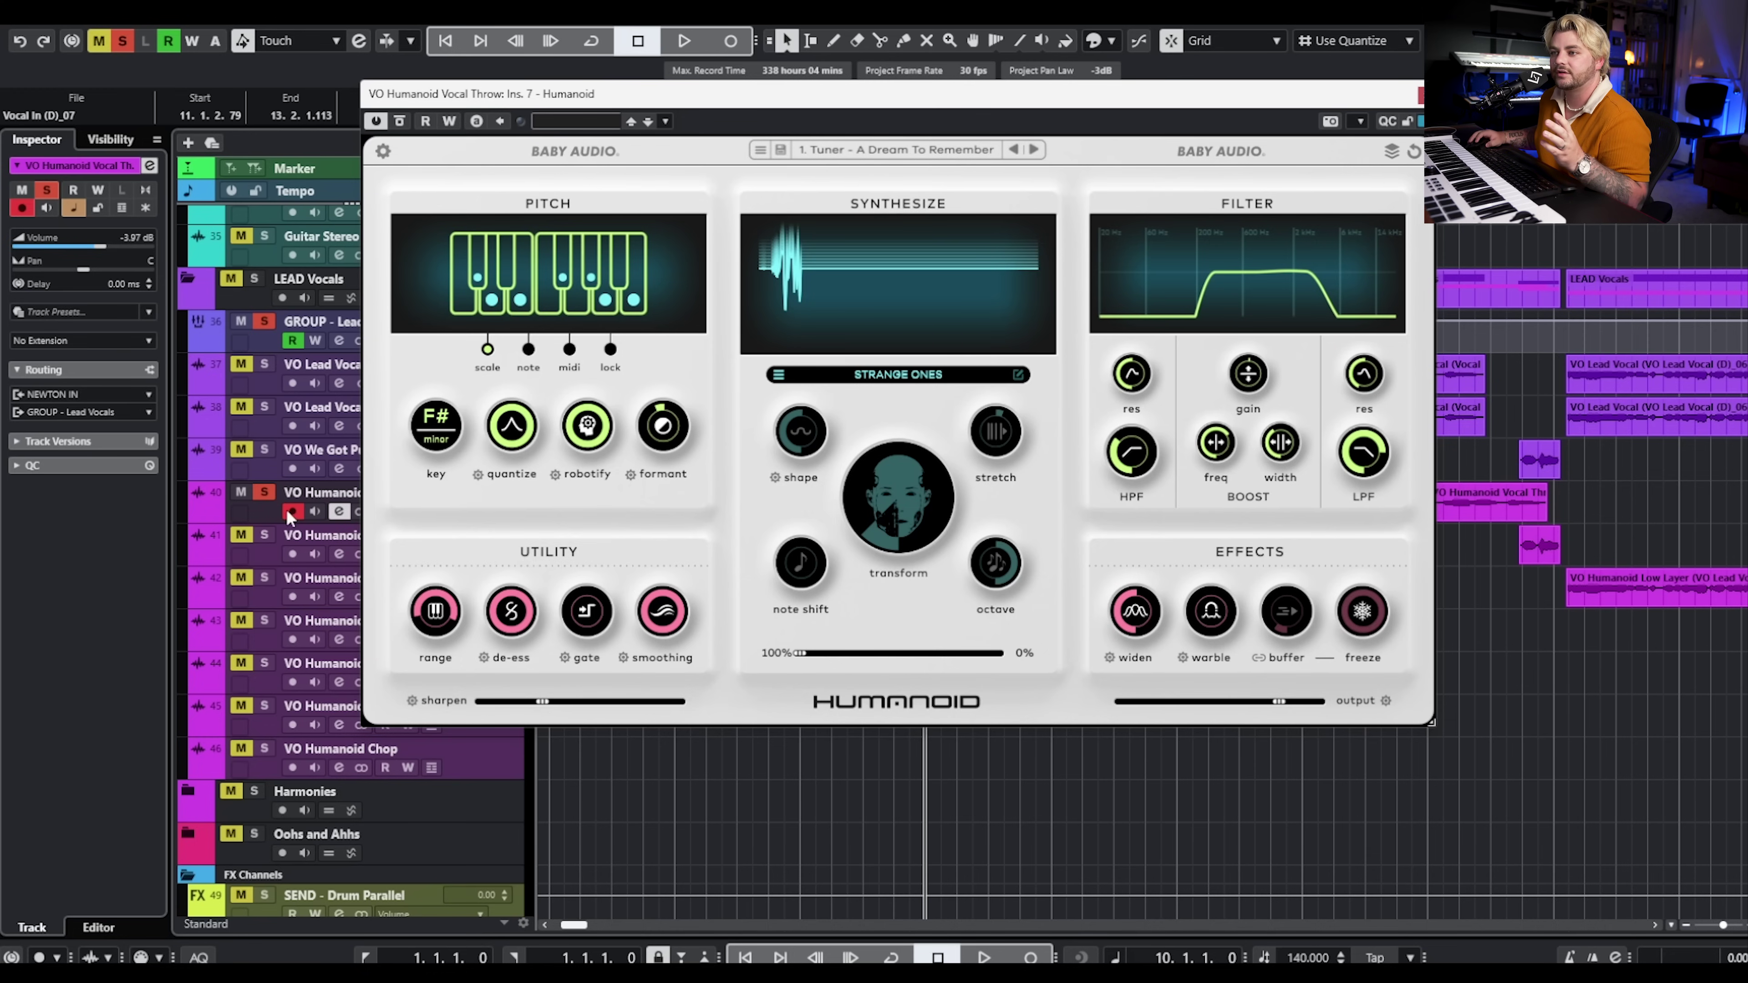
{"action": "left_click_drag", "start_coordinate": [550, 94], "coordinate": [735, 101]}
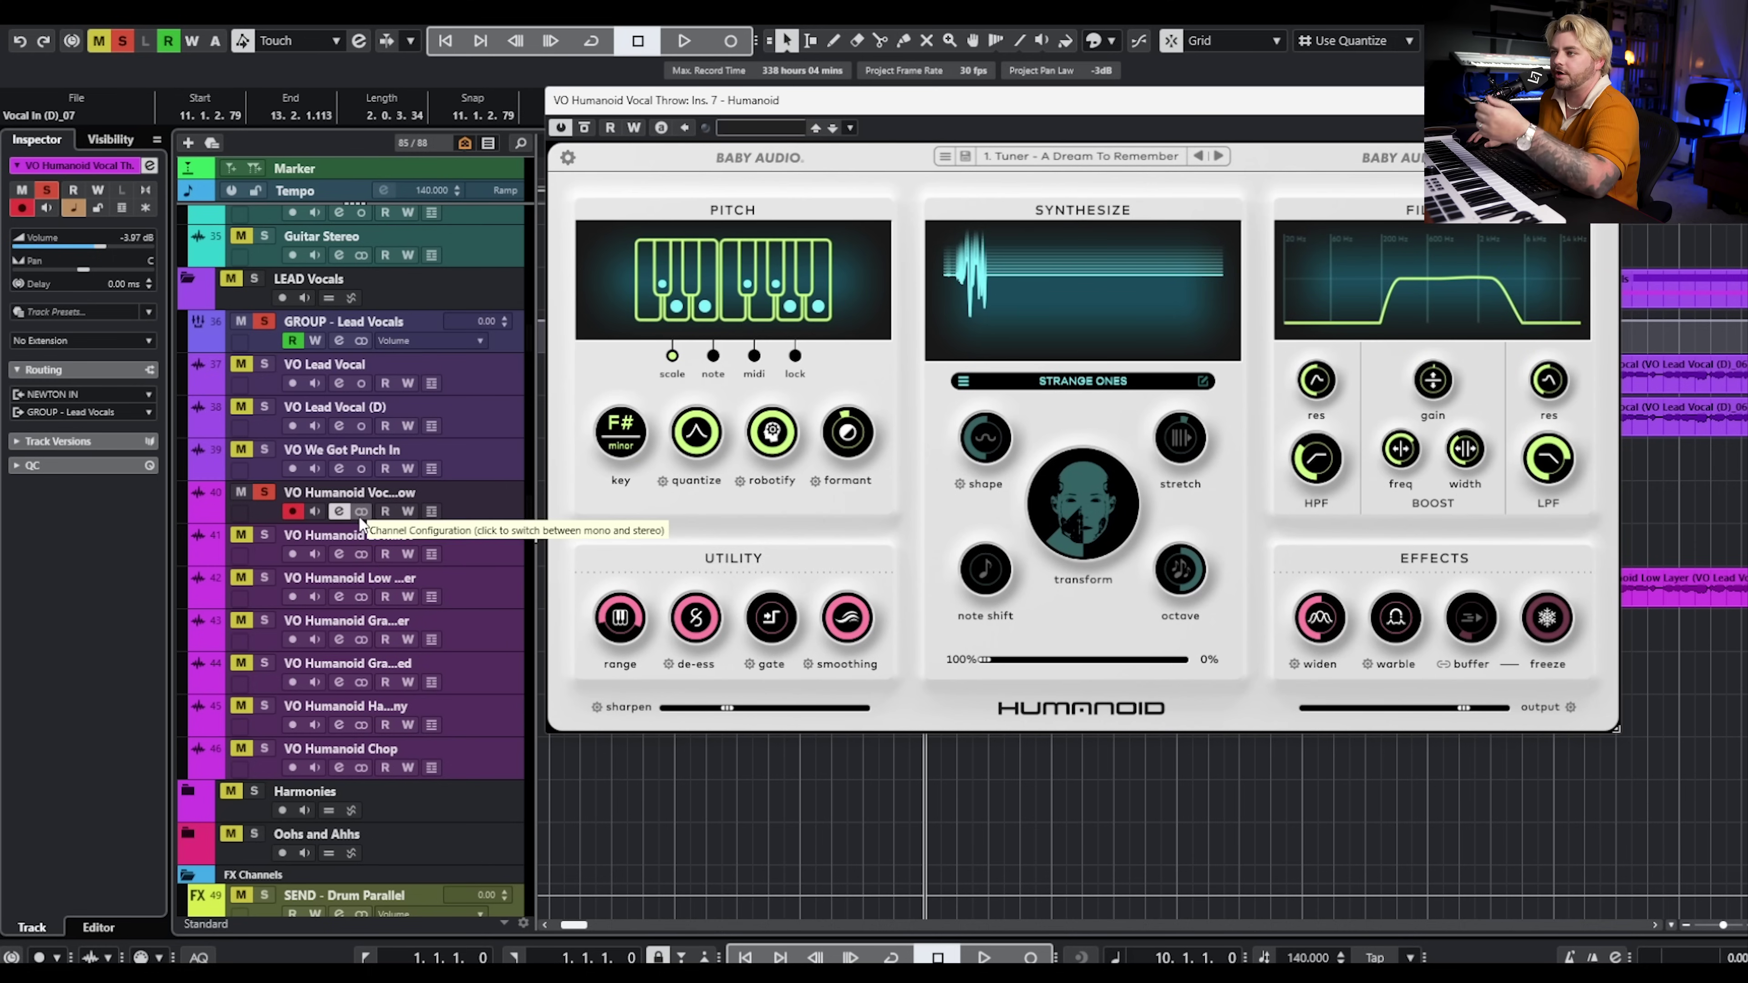
{"action": "left_click_drag", "start_coordinate": [847, 103], "coordinate": [745, 117]}
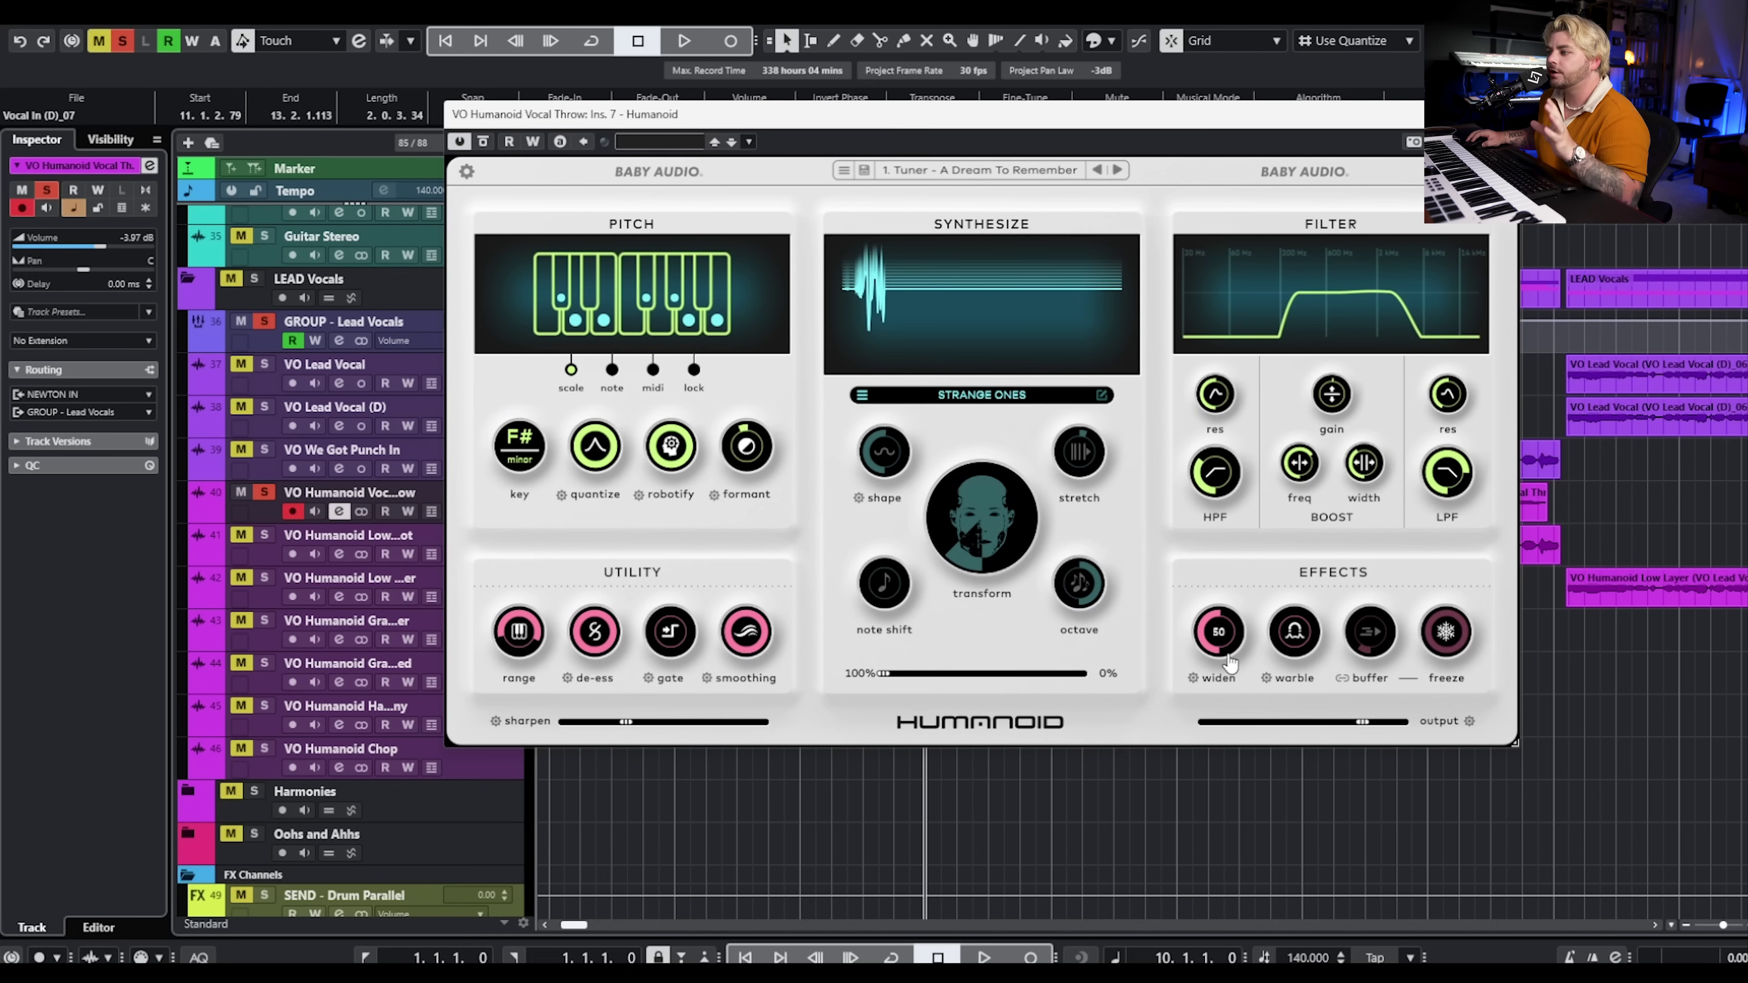
{"action": "left_click", "coordinate": [1192, 677]}
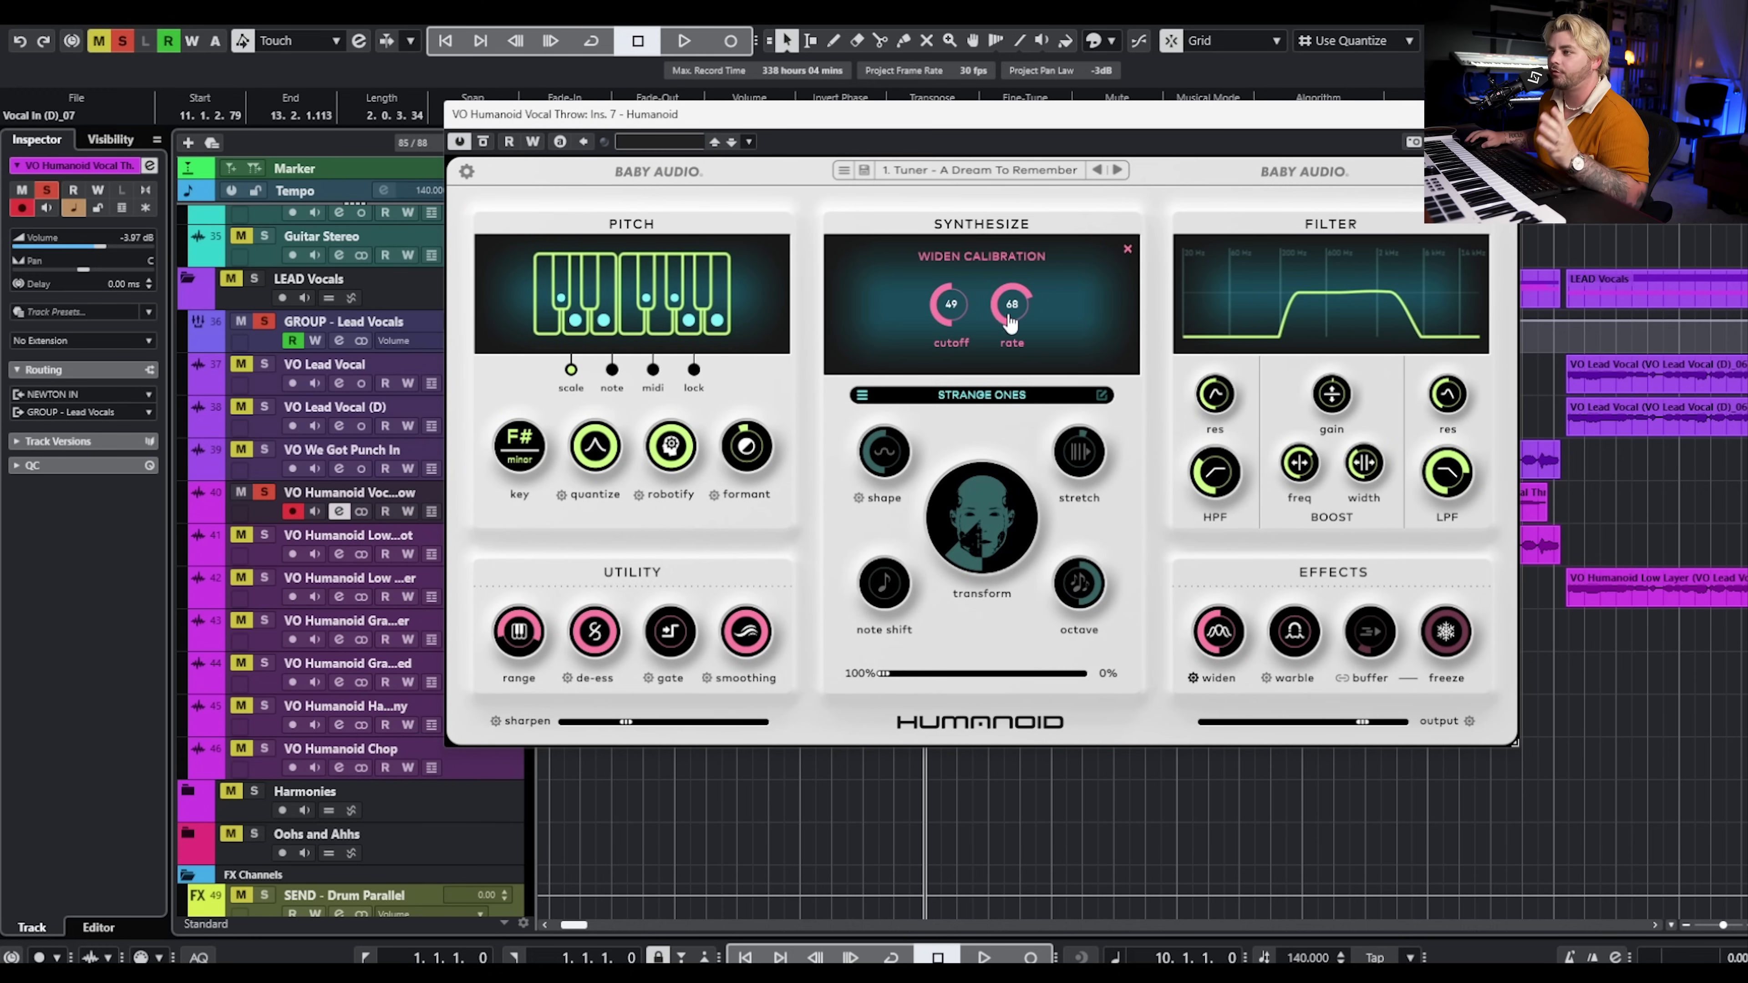
{"action": "left_click", "coordinate": [1193, 678]}
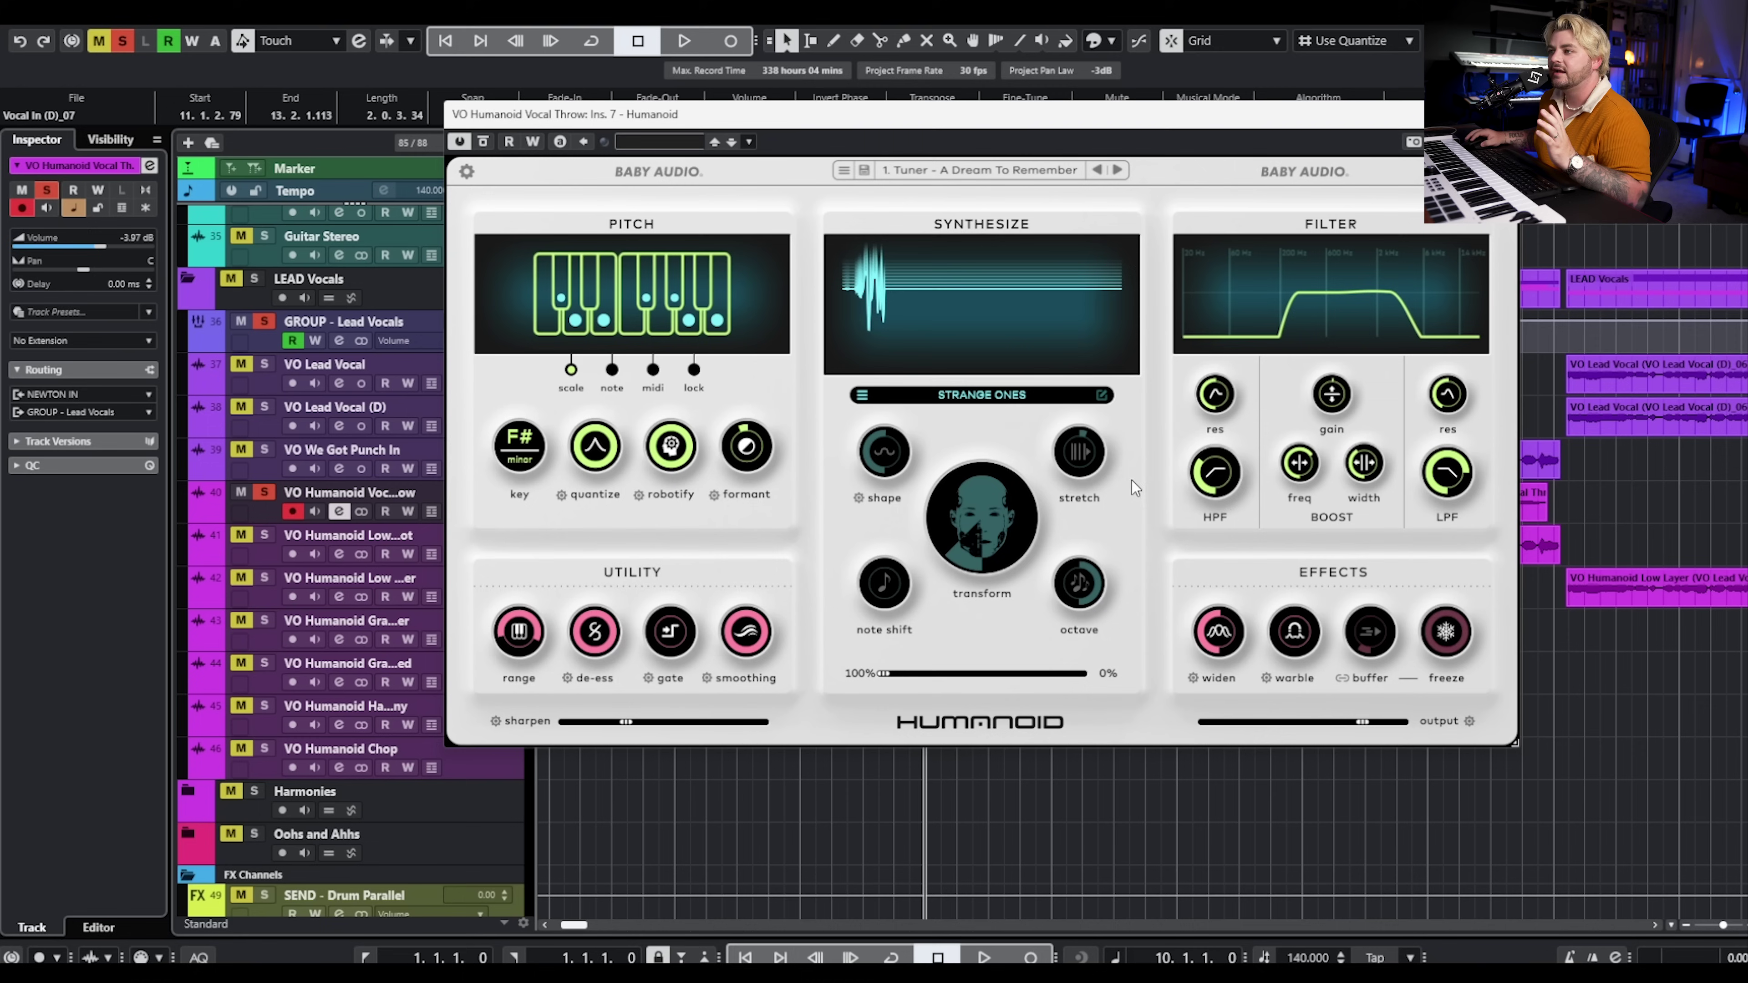
{"action": "key", "text": "space"}
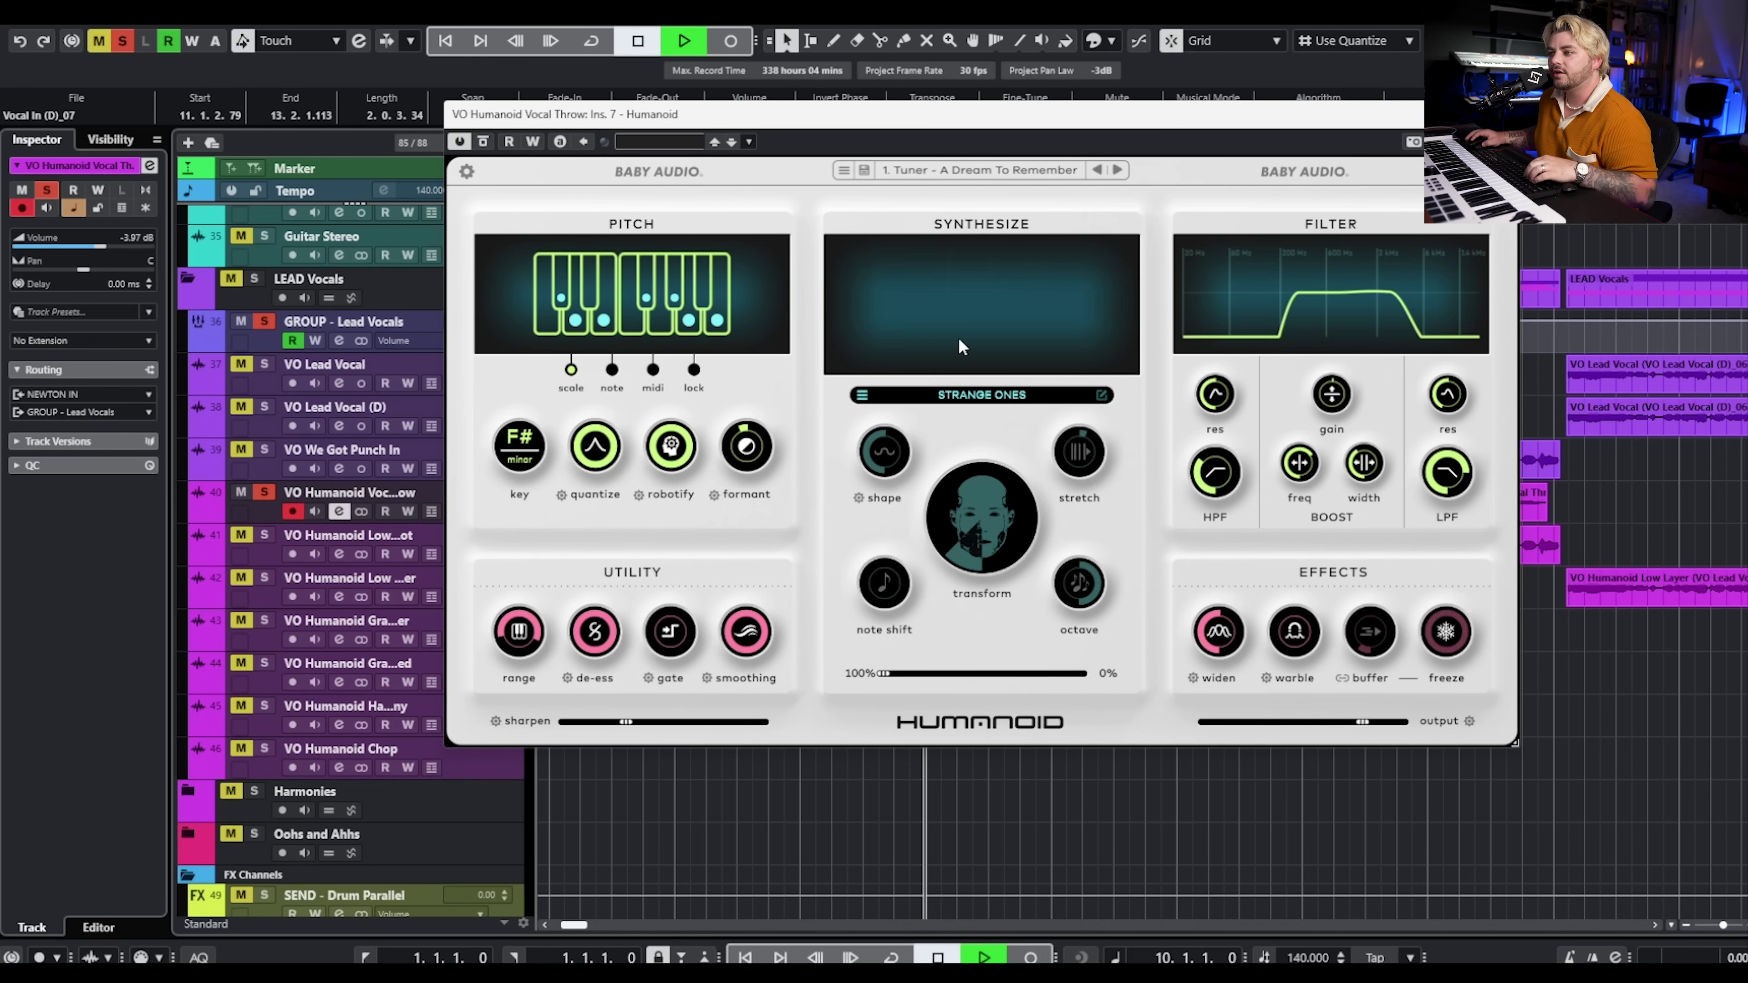
{"action": "key", "text": "space"}
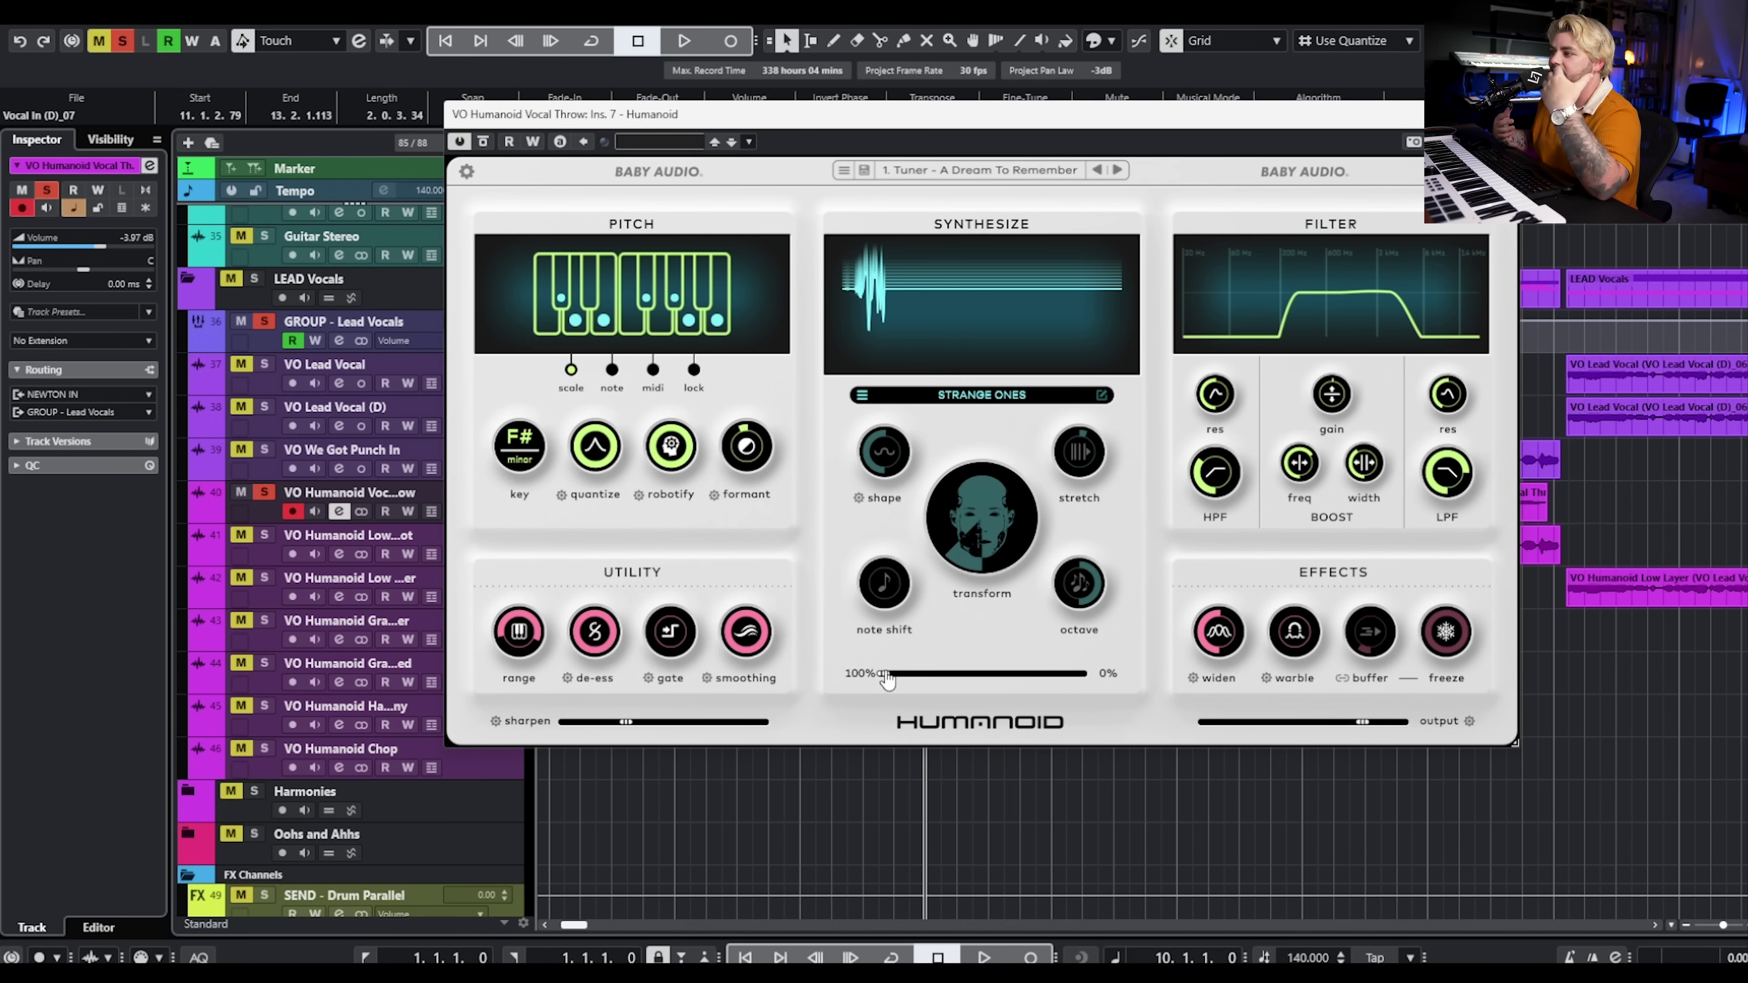
Set the Synthesize balance to 51% / 49% and look through the available waveforms and the stretch, octave and note shift controls
{"action": "left_click_drag", "start_coordinate": [886, 678], "coordinate": [977, 678]}
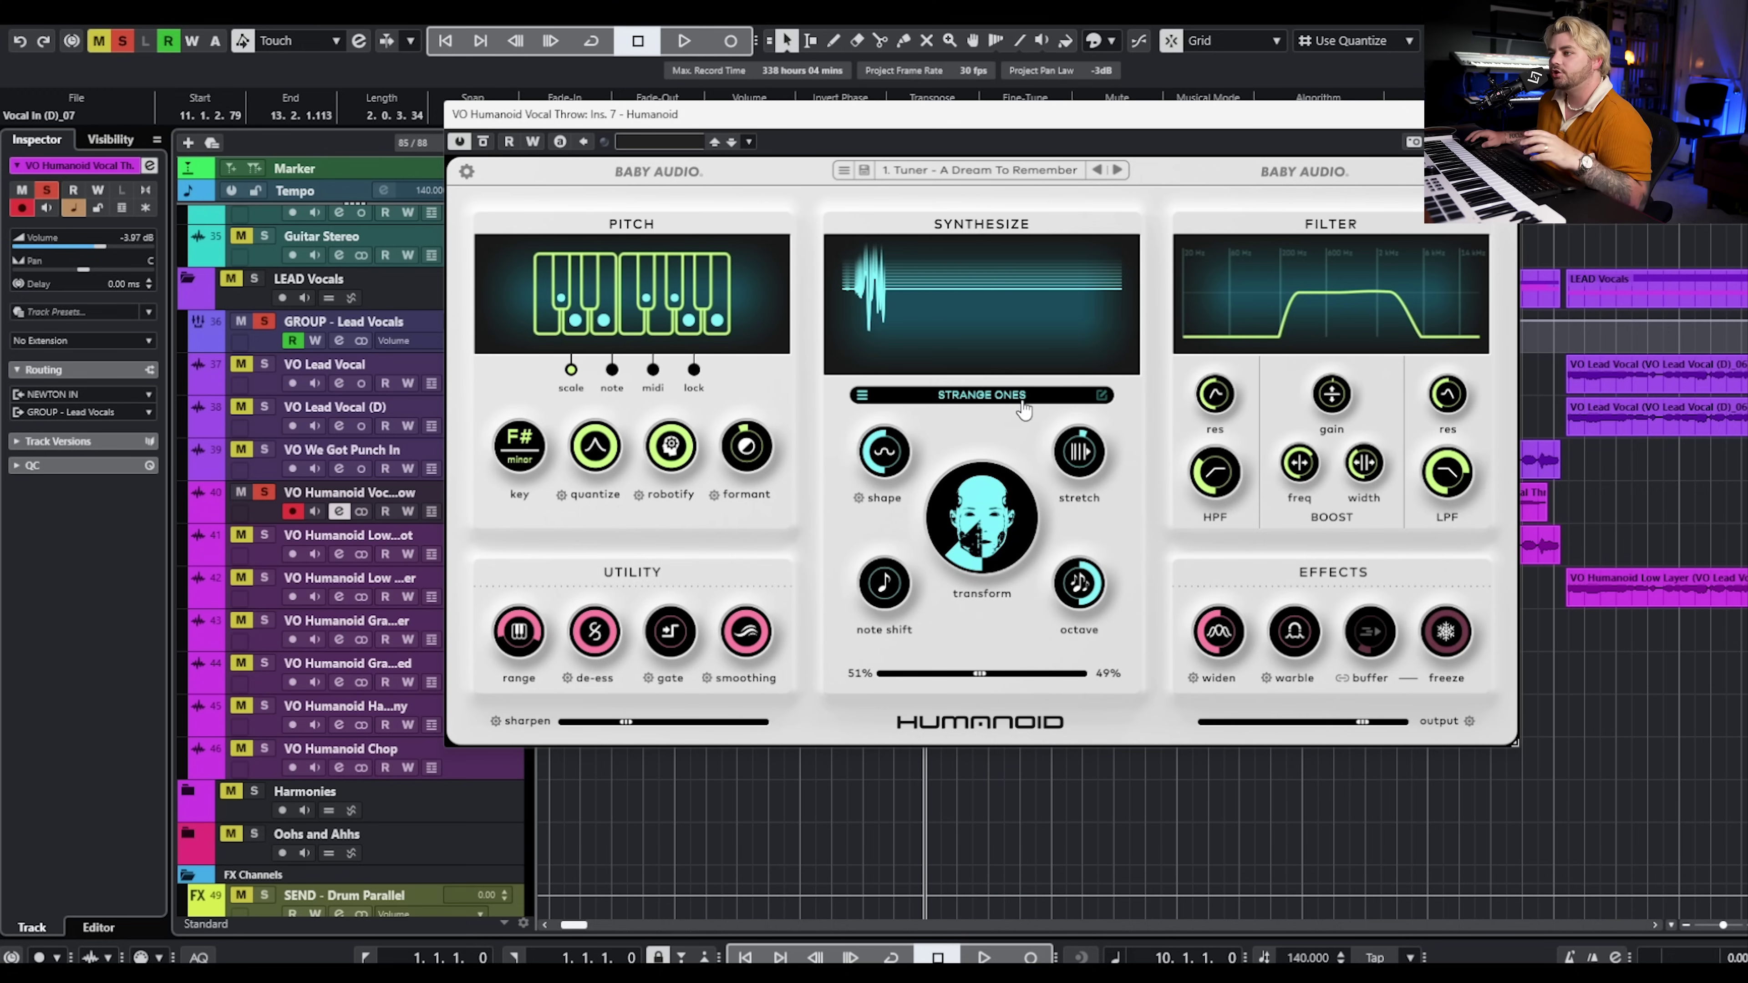
{"action": "left_click", "coordinate": [1019, 405]}
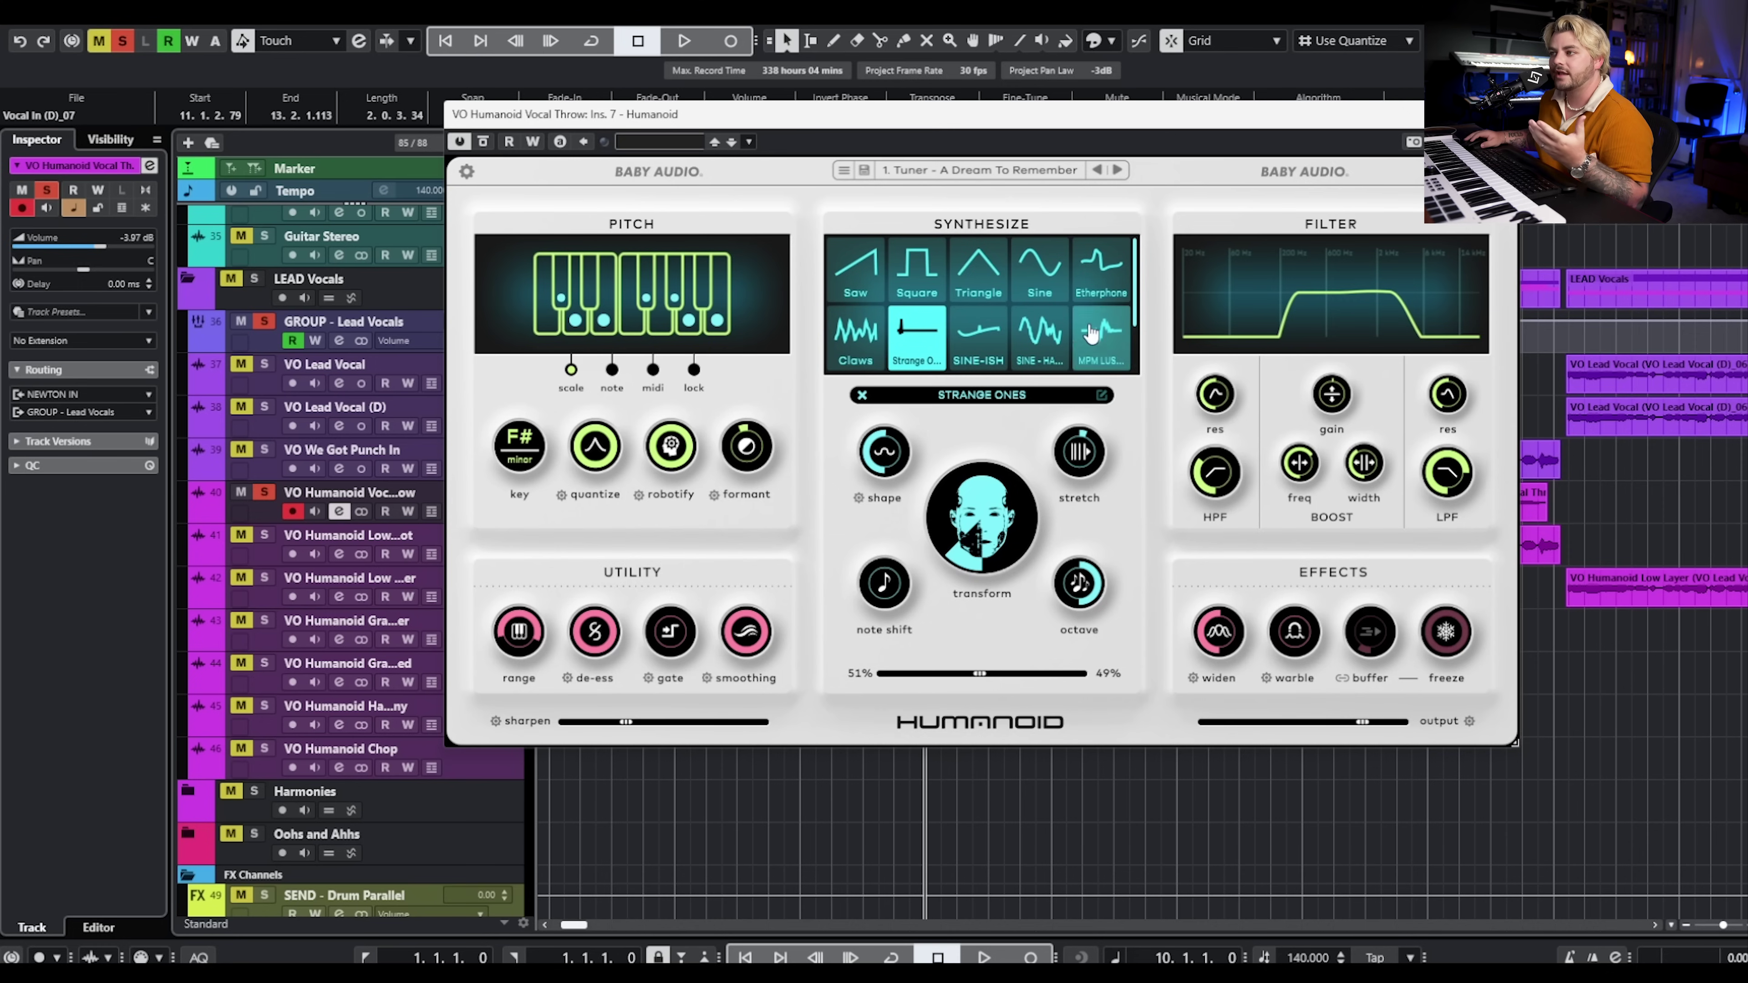
{"action": "scroll", "coordinate": [1098, 340], "scroll_direction": "down", "scroll_amount": 2}
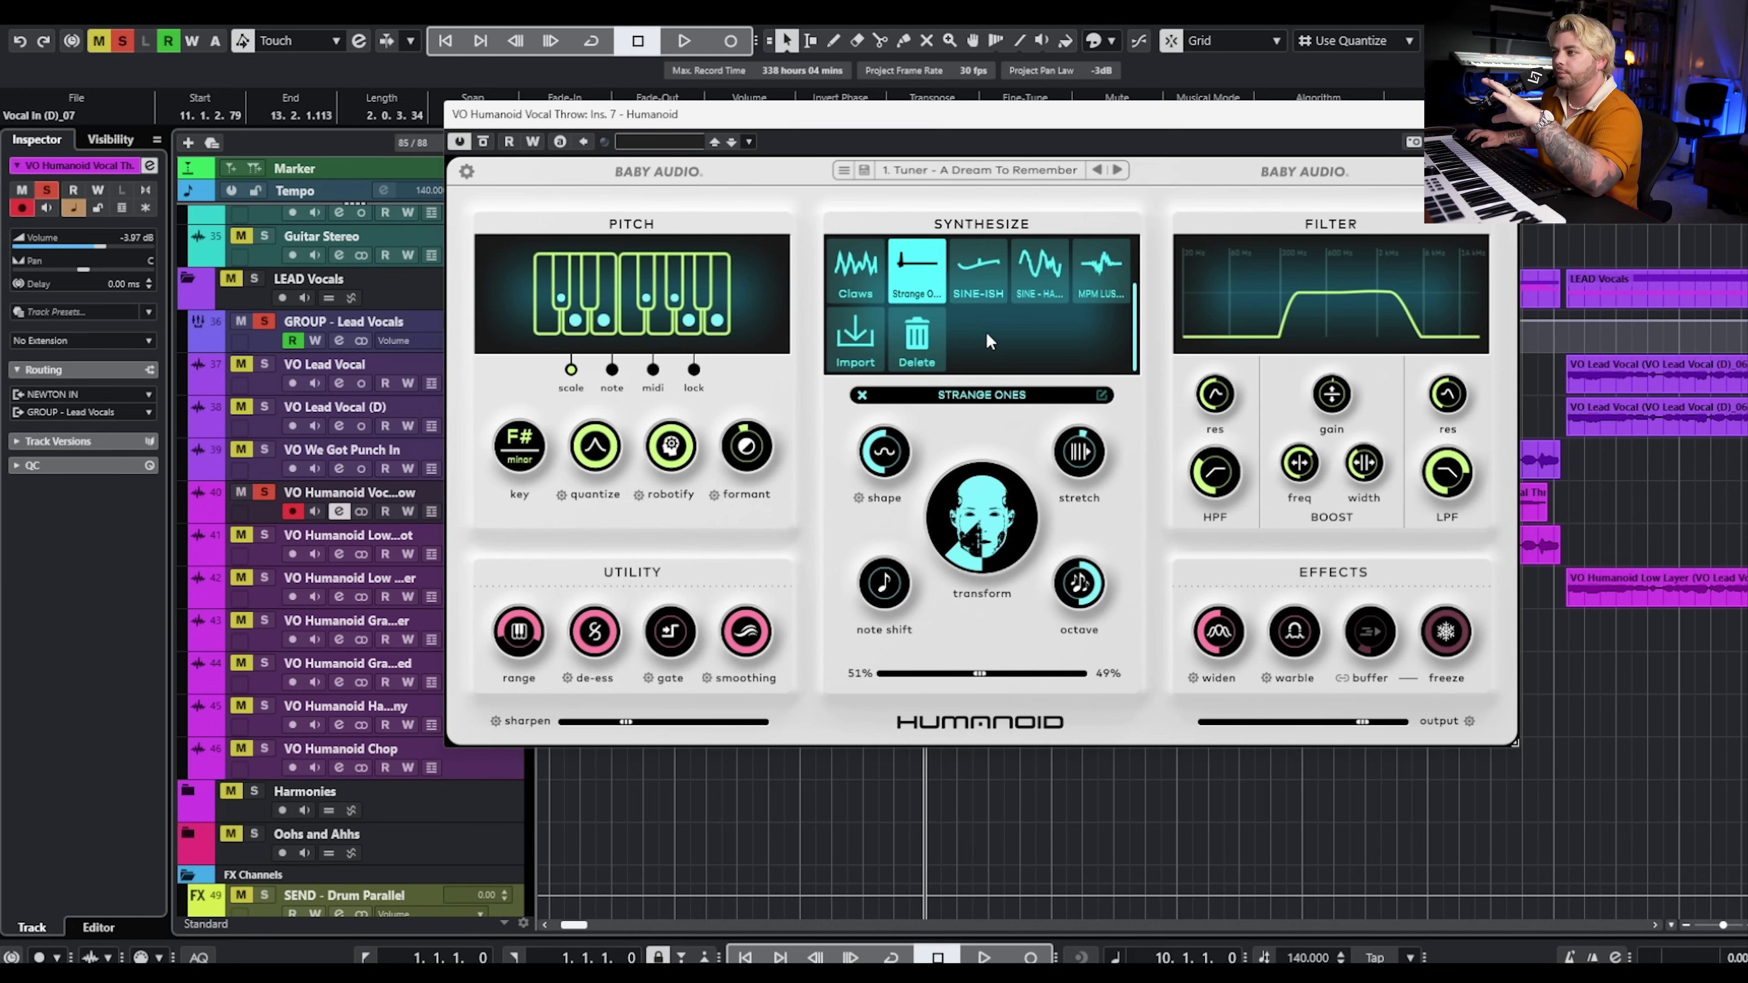
{"action": "scroll", "coordinate": [967, 337], "scroll_direction": "up", "scroll_amount": 2}
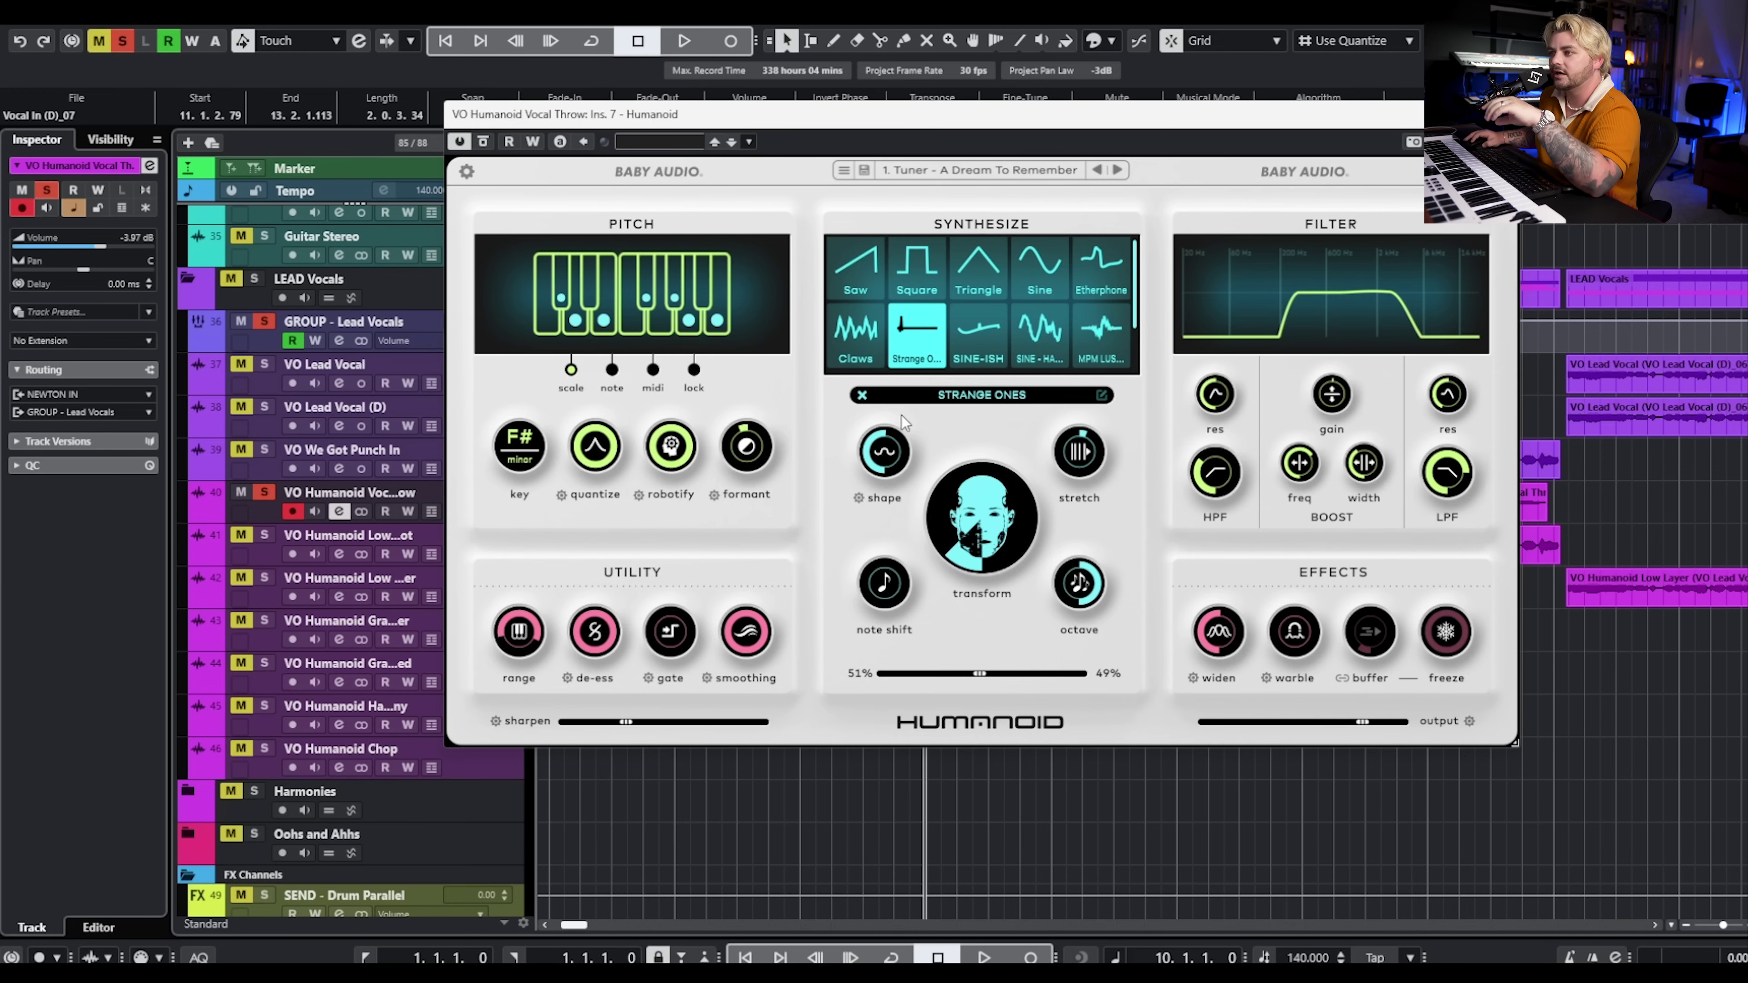
{"action": "left_click", "coordinate": [863, 397]}
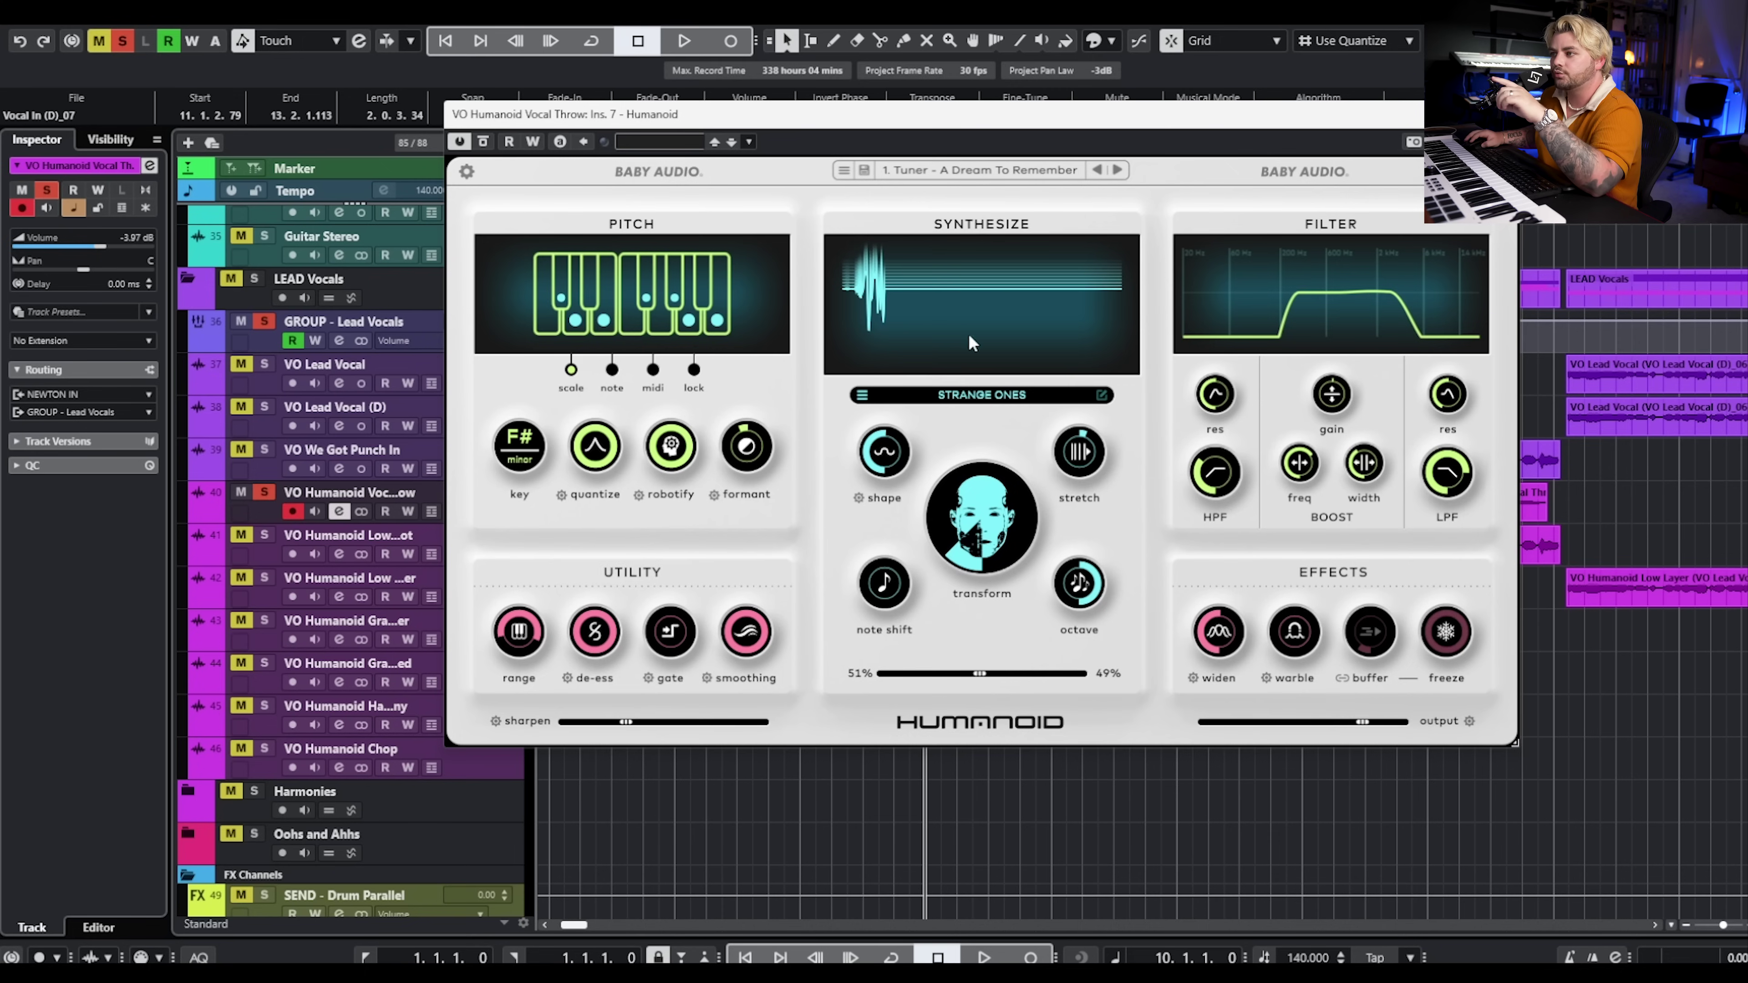
{"action": "mouse_move", "coordinate": [1081, 462]}
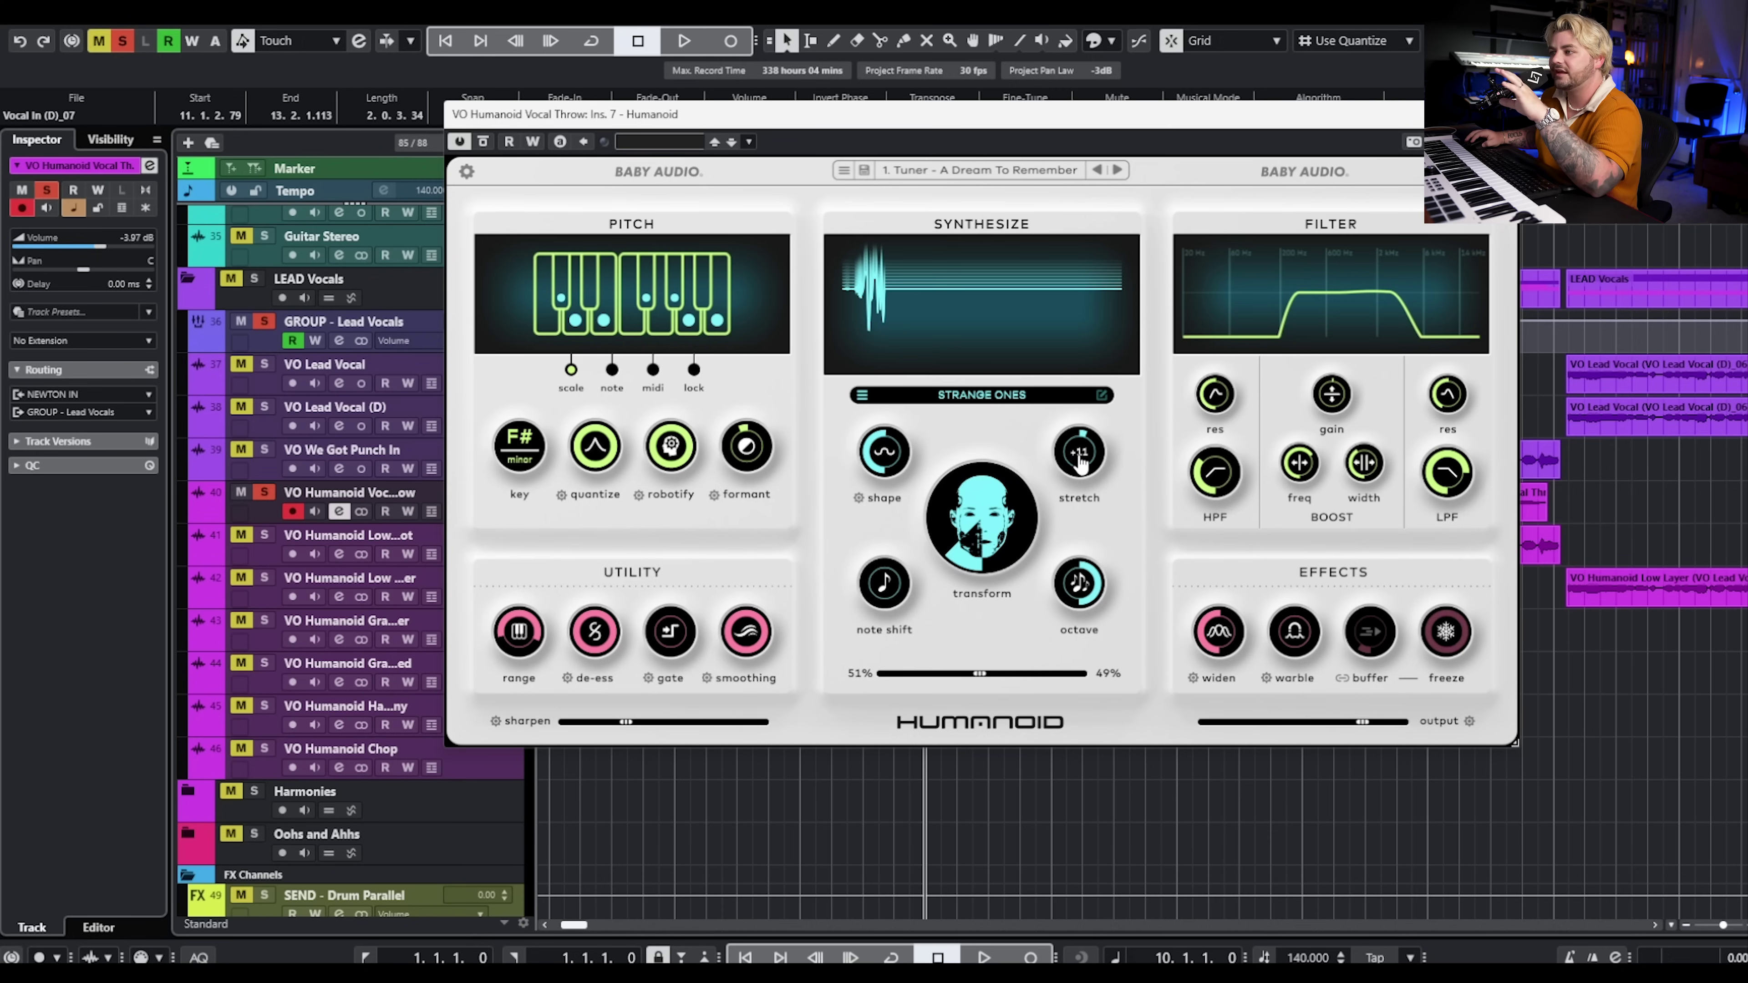
{"action": "mouse_move", "coordinate": [1082, 604]}
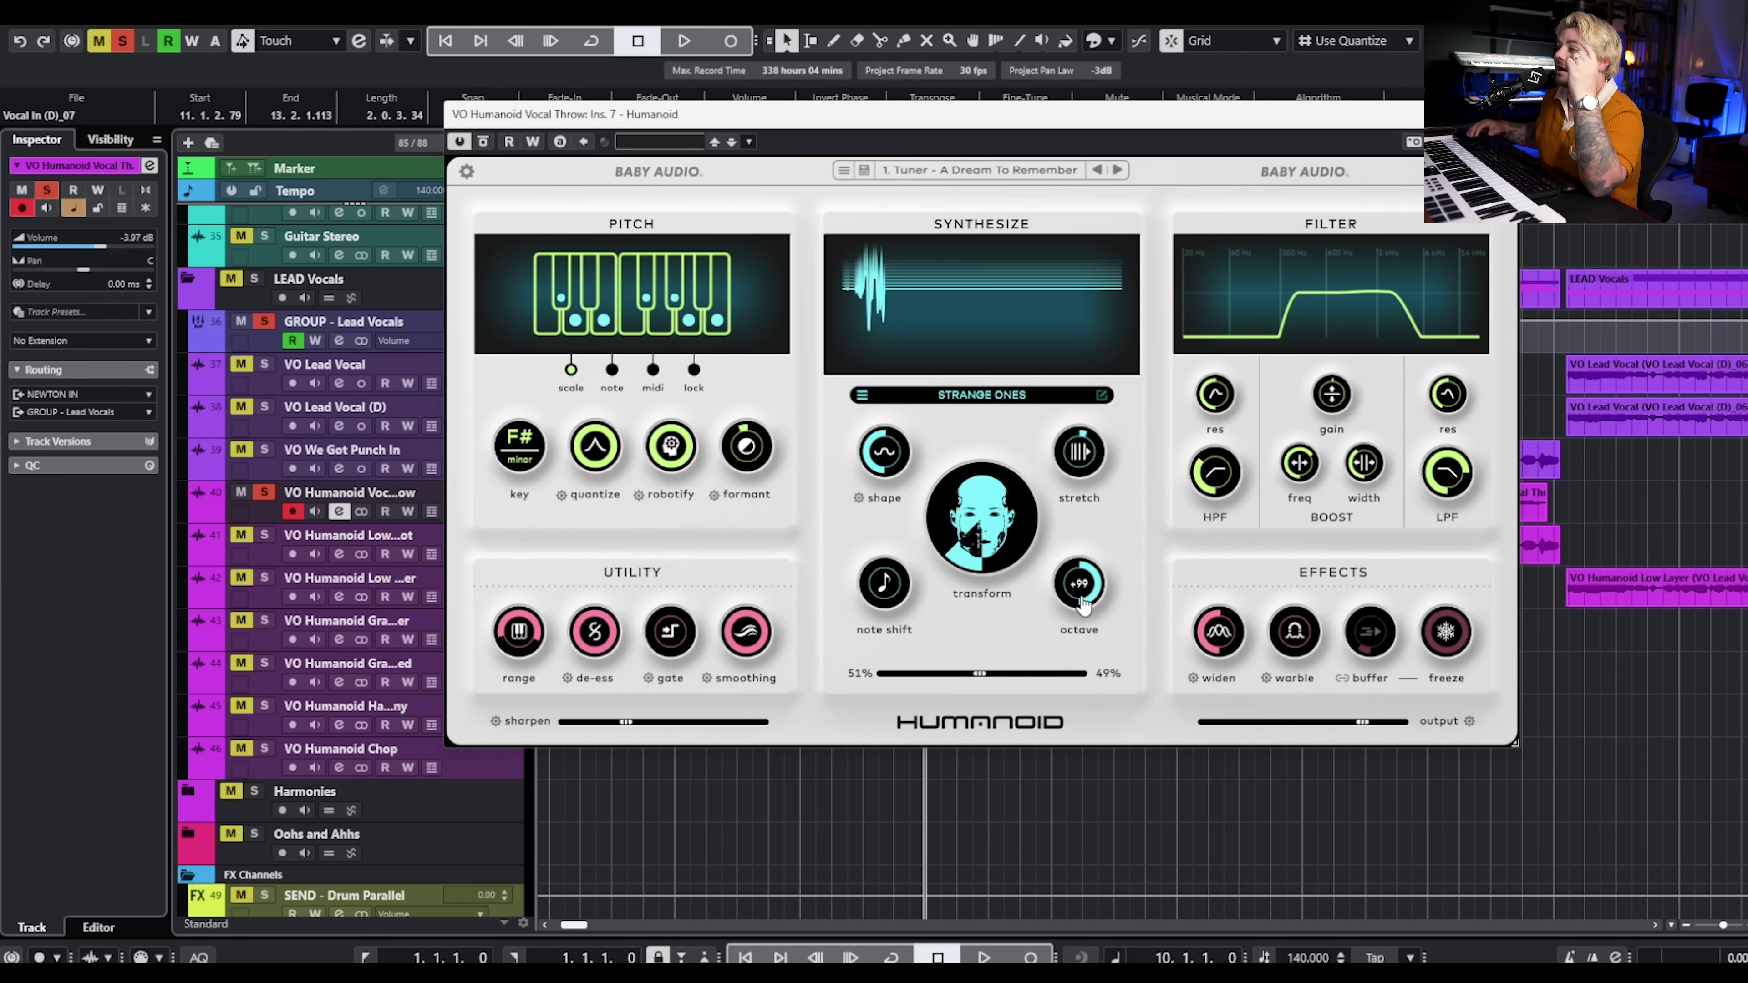
{"action": "mouse_move", "coordinate": [908, 601]}
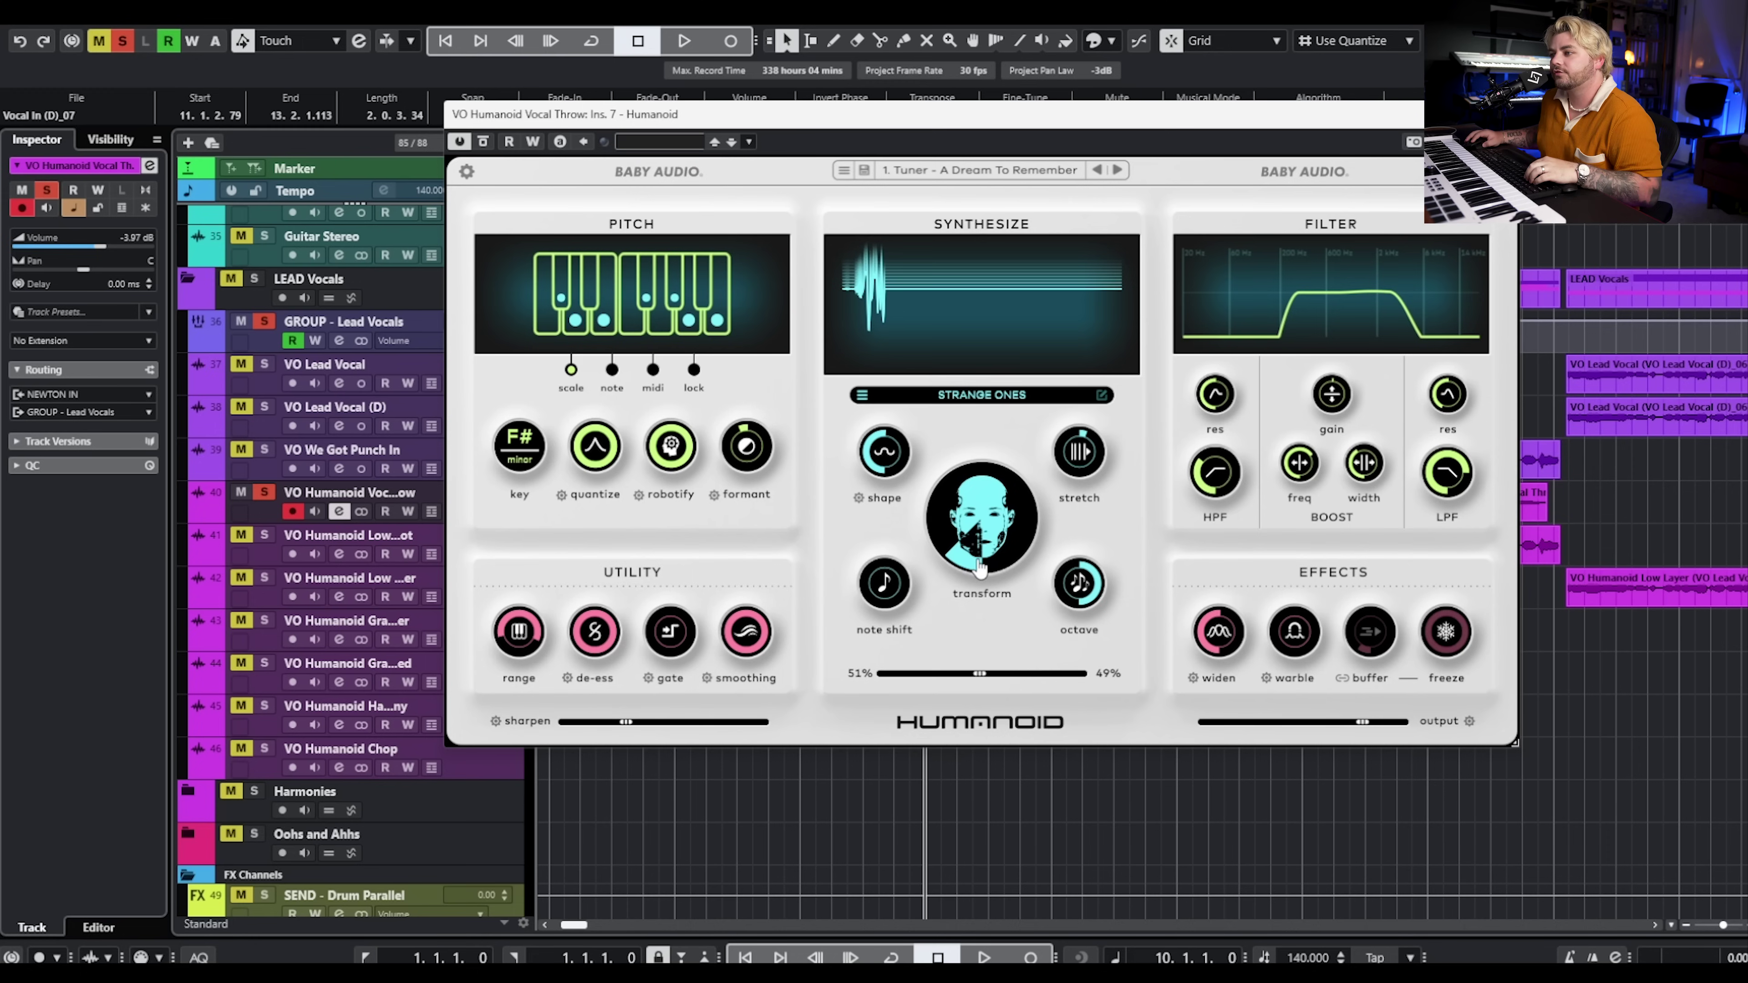
Play the vocal throw, lower the Transform amount and audition it again
{"action": "key", "text": "space"}
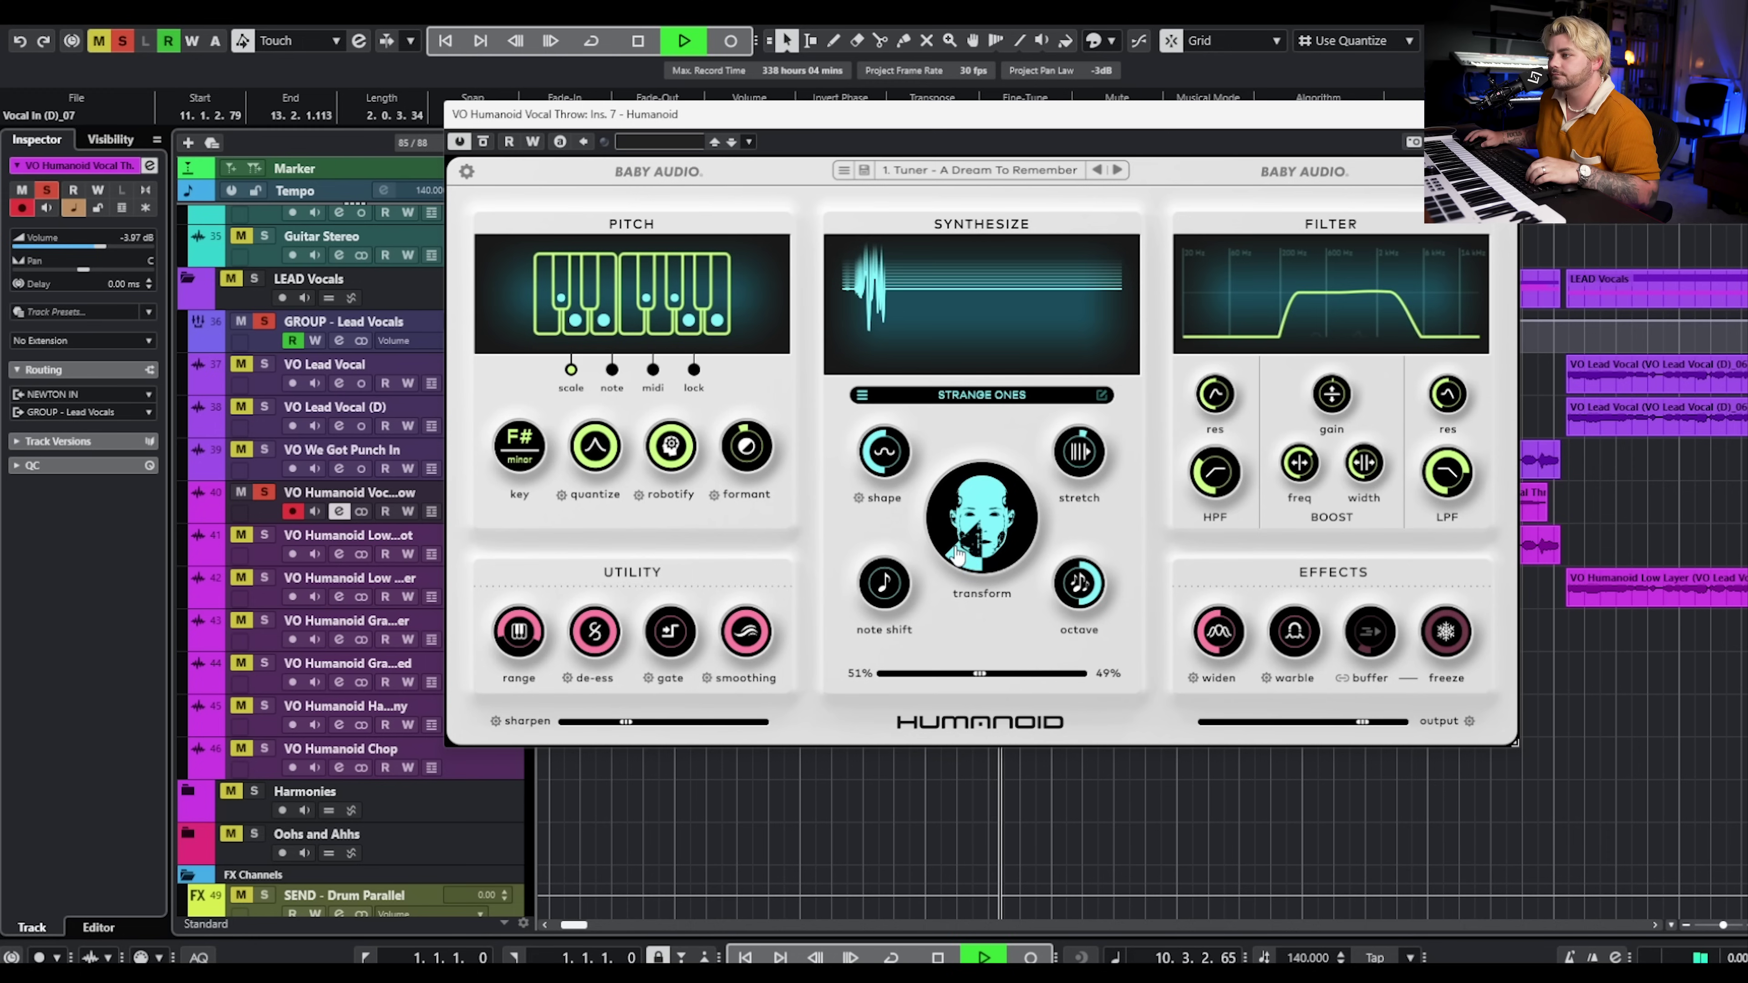
{"action": "key", "text": "space"}
{"action": "left_click_drag", "start_coordinate": [959, 554], "coordinate": [974, 611]}
{"action": "key", "text": "space"}
Set the Synthesize balance to 0% / 100%, raise the Transform amount and audition the vocal throw
{"action": "left_click_drag", "start_coordinate": [978, 673], "coordinate": [1079, 672]}
{"action": "left_click_drag", "start_coordinate": [969, 548], "coordinate": [1046, 515]}
{"action": "key", "text": "space"}
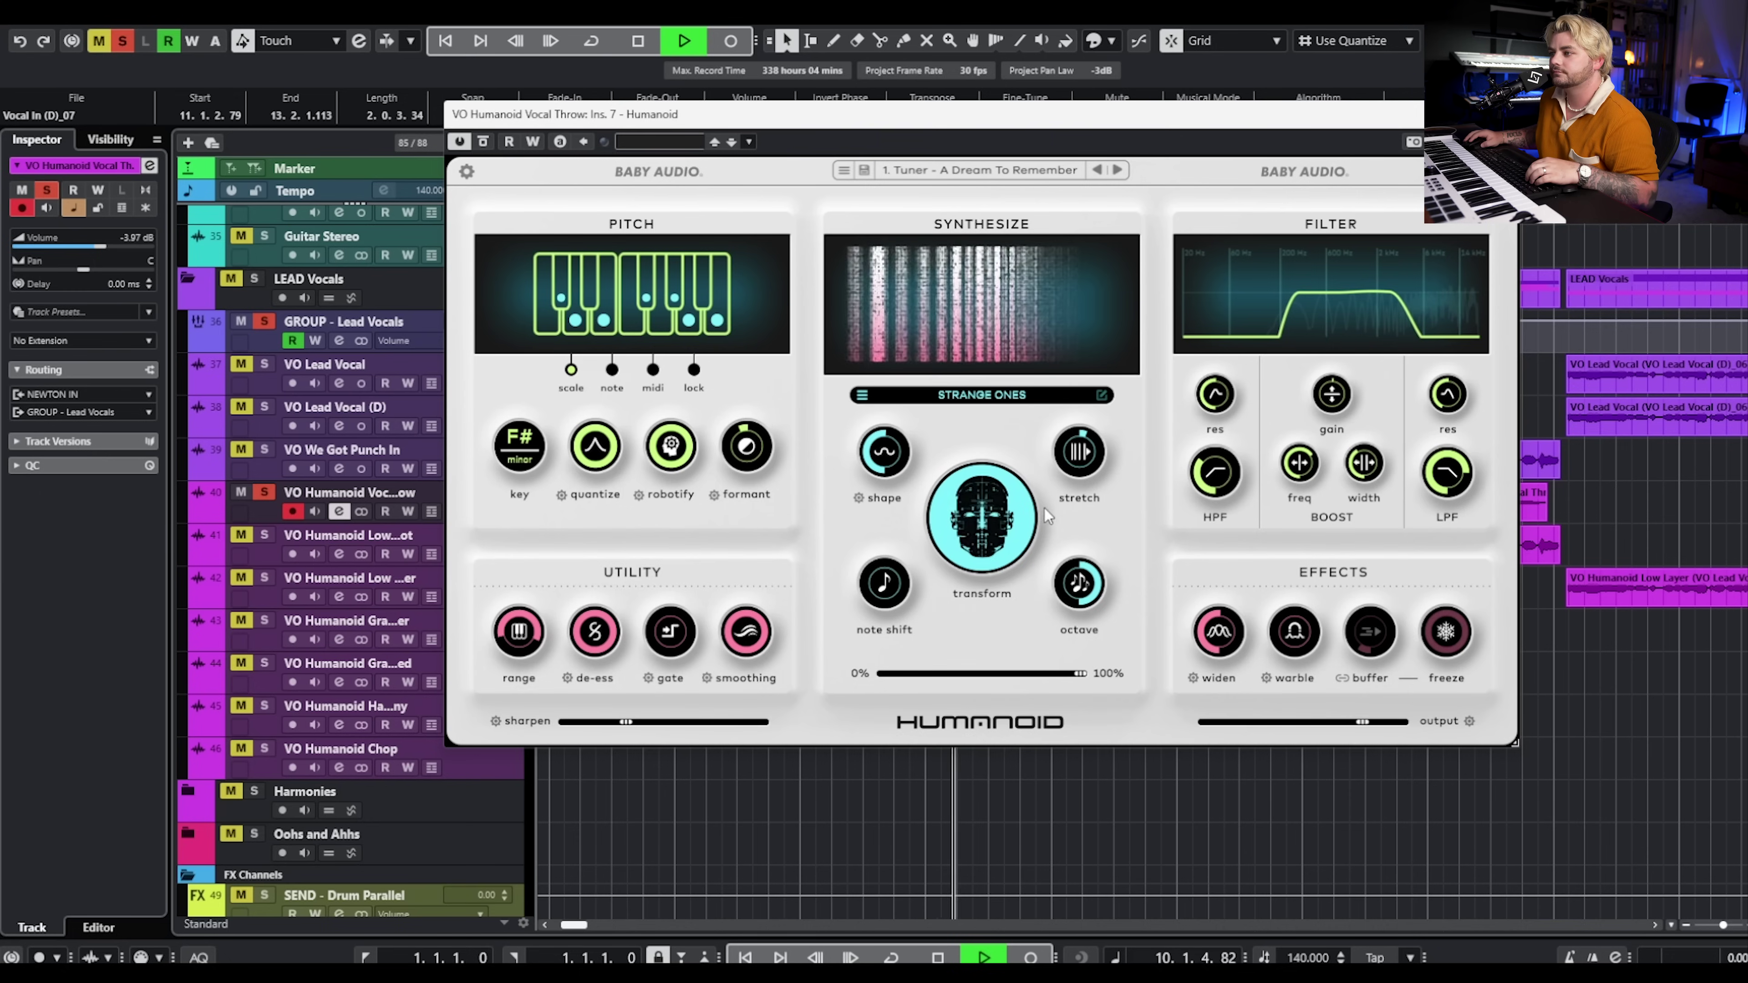
{"action": "key", "text": "space"}
Set the Synthesize balance to 50% / 50%, reduce the Transform amount and play the vocal throw
{"action": "left_click_drag", "start_coordinate": [1079, 672], "coordinate": [980, 673]}
{"action": "left_click_drag", "start_coordinate": [991, 516], "coordinate": [971, 530]}
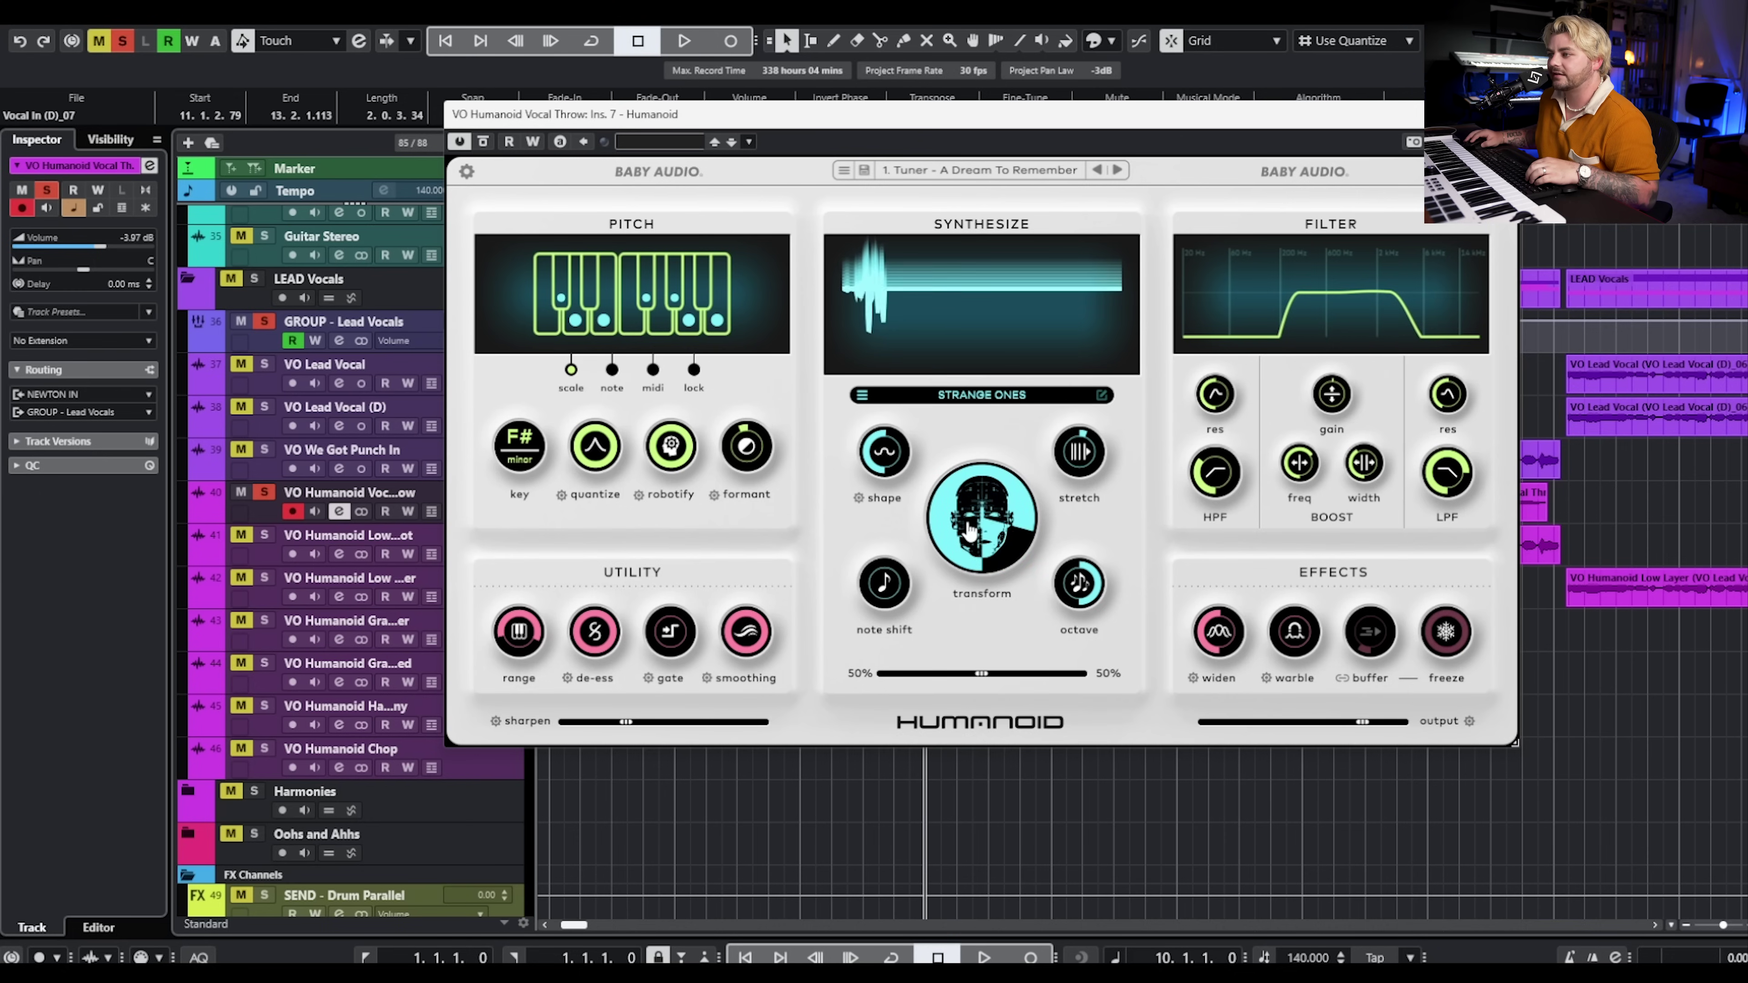
{"action": "key", "text": "space"}
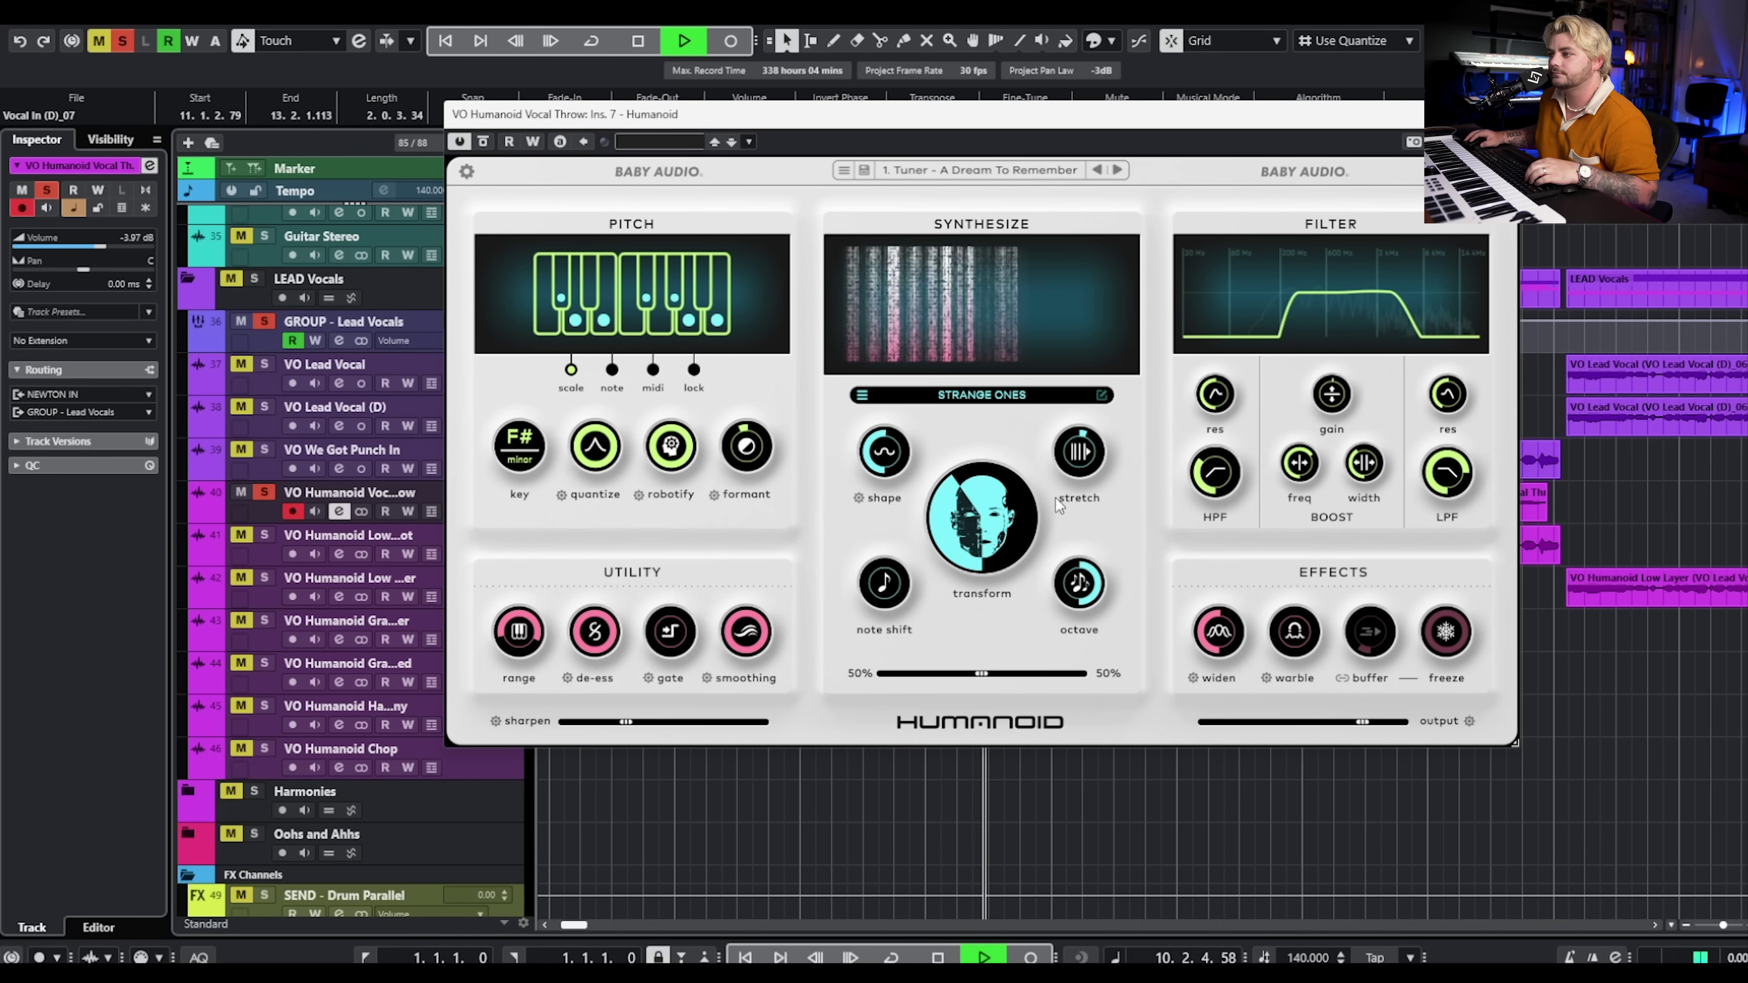
Stop playback, raise the Synthesize stretch to +73 and audition the vocal throw
{"action": "key", "text": "space"}
{"action": "mouse_move", "coordinate": [885, 457]}
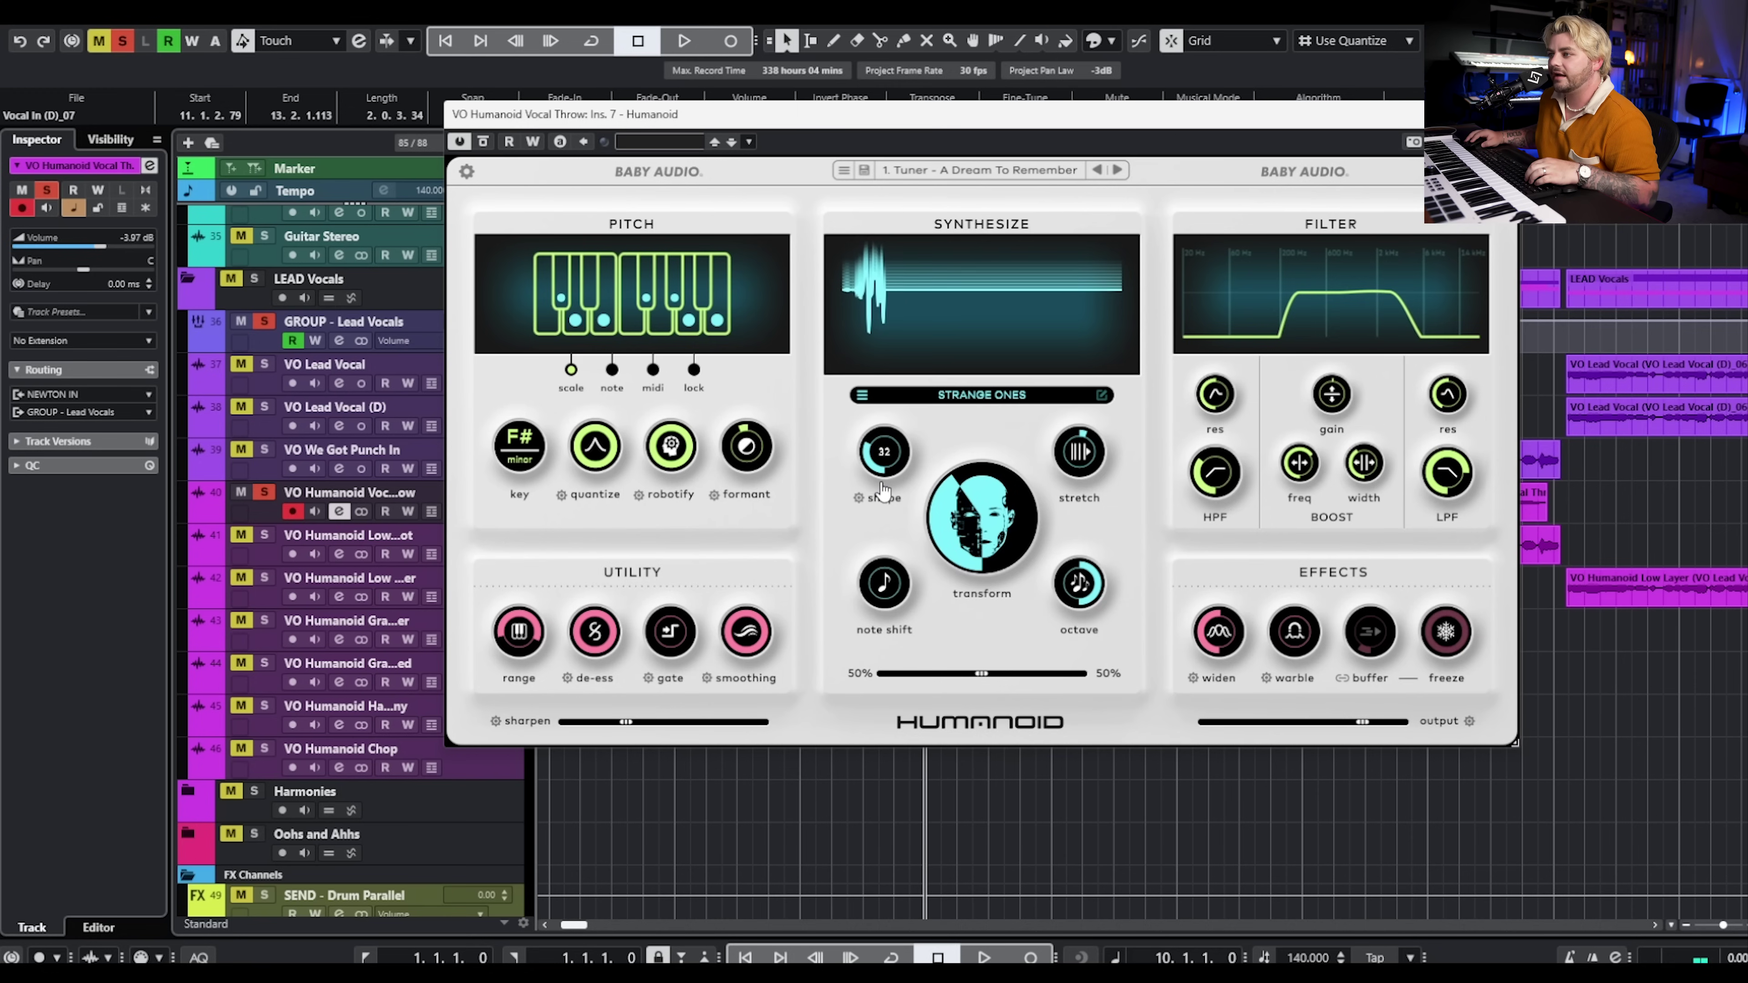
{"action": "left_click_drag", "start_coordinate": [1080, 454], "coordinate": [1086, 415]}
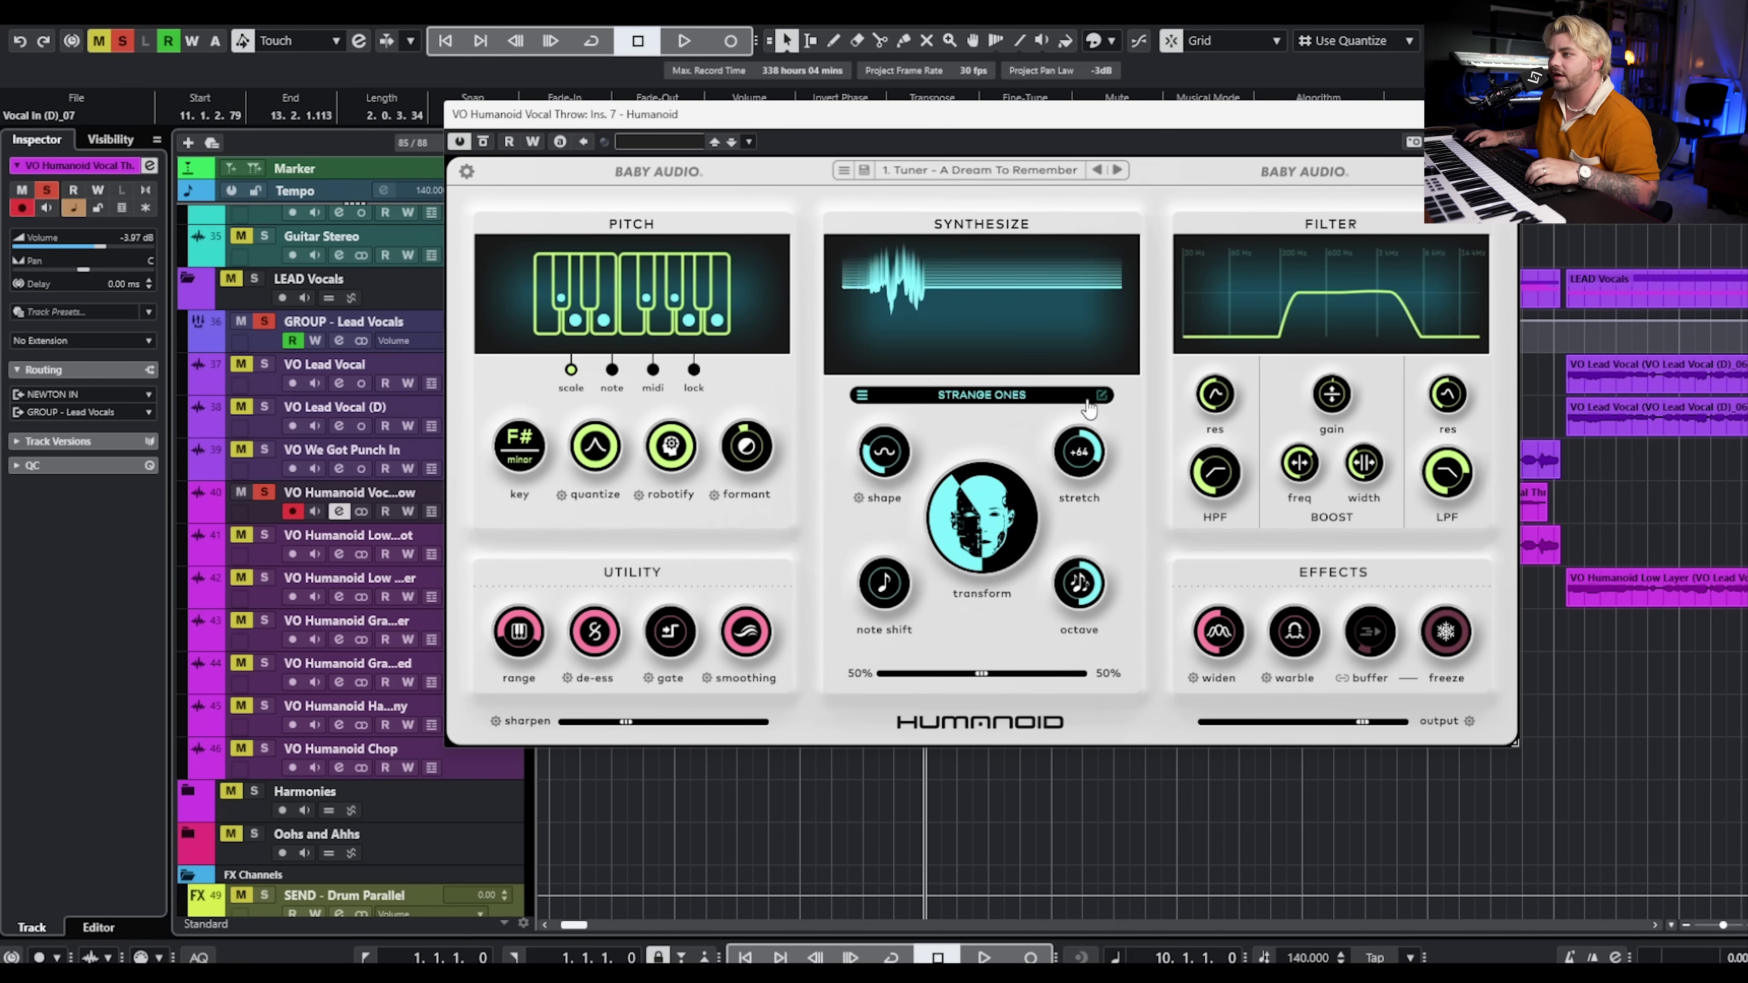
{"action": "scroll", "coordinate": [1100, 457], "scroll_direction": "up", "scroll_amount": 3}
{"action": "key", "text": "space"}
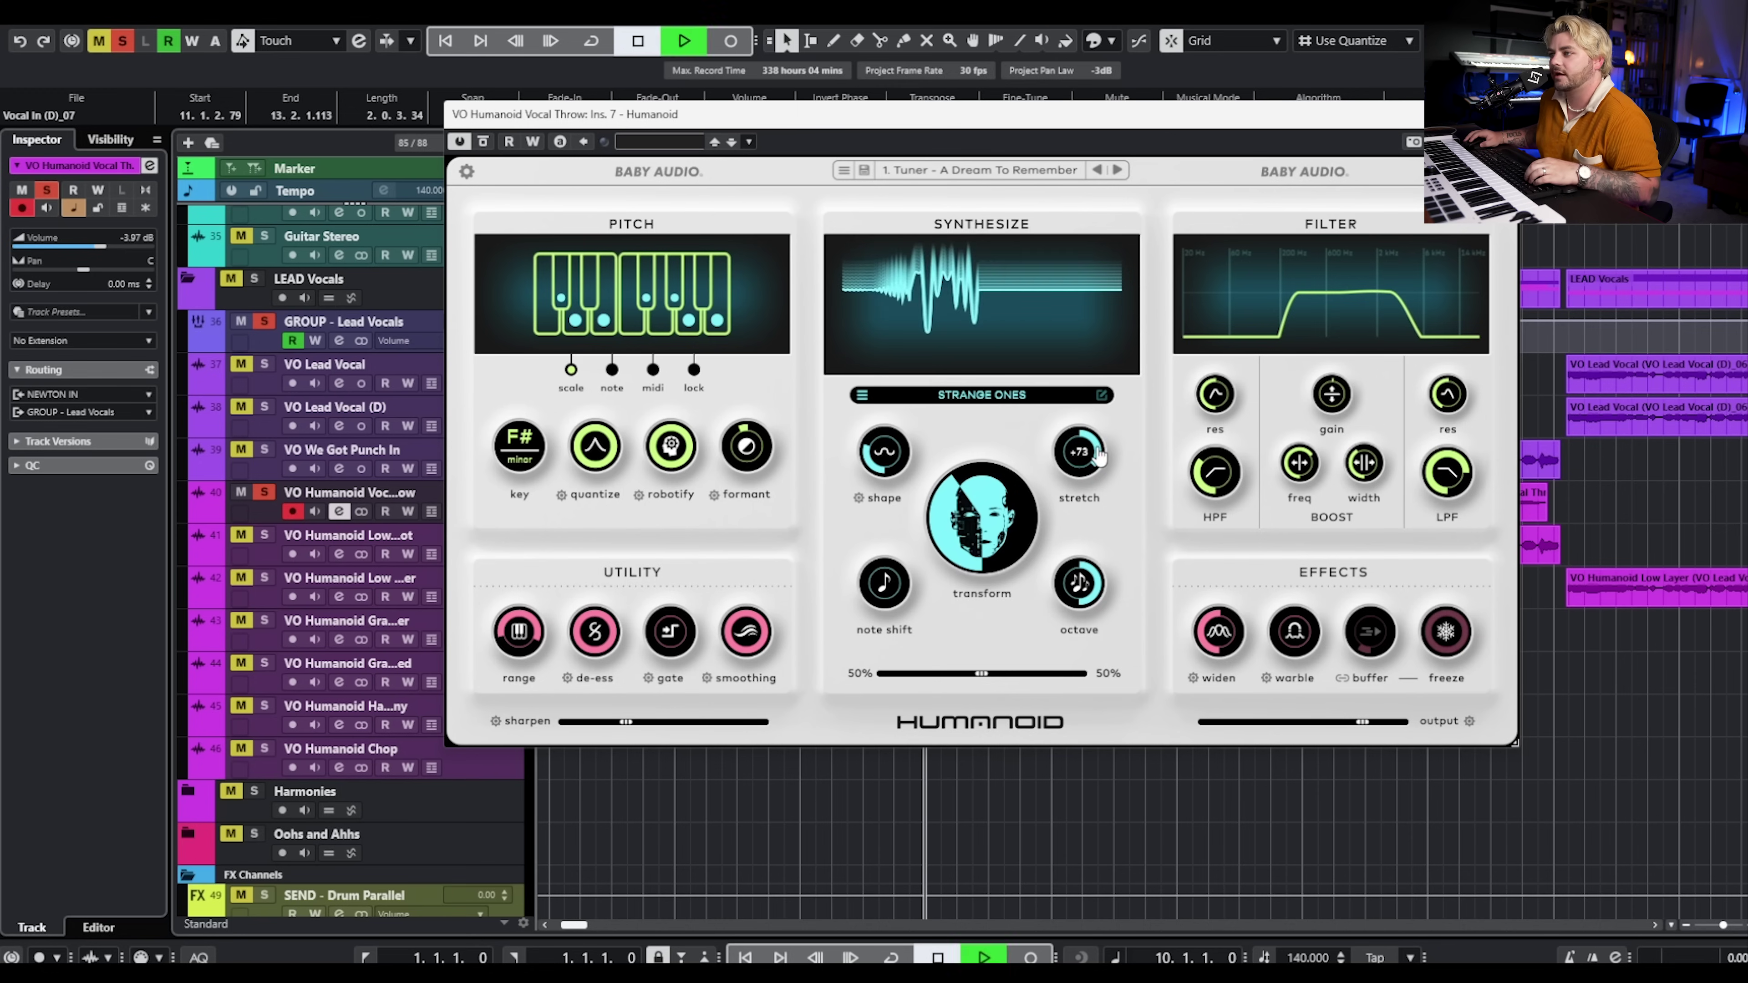
{"action": "key", "text": "space"}
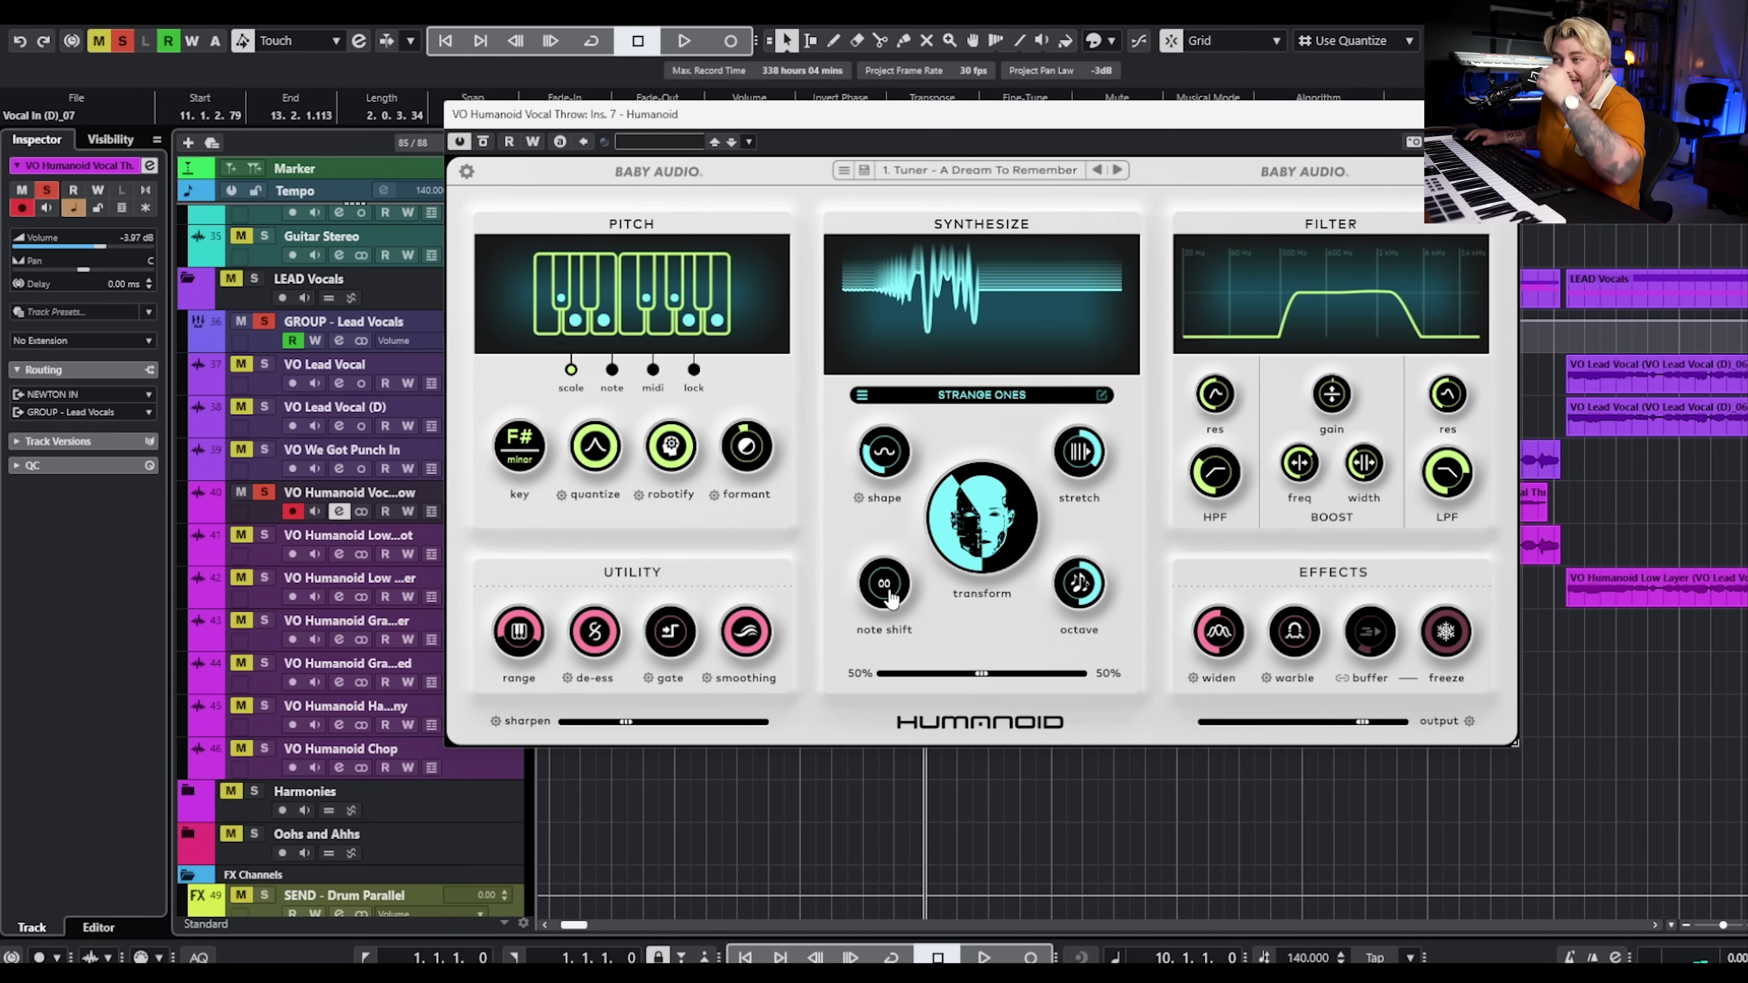
Lower the Synthesize note shift to -12 and audition the vocal throw
{"action": "scroll", "coordinate": [893, 599], "scroll_direction": "down", "scroll_amount": 6}
{"action": "key", "text": "space"}
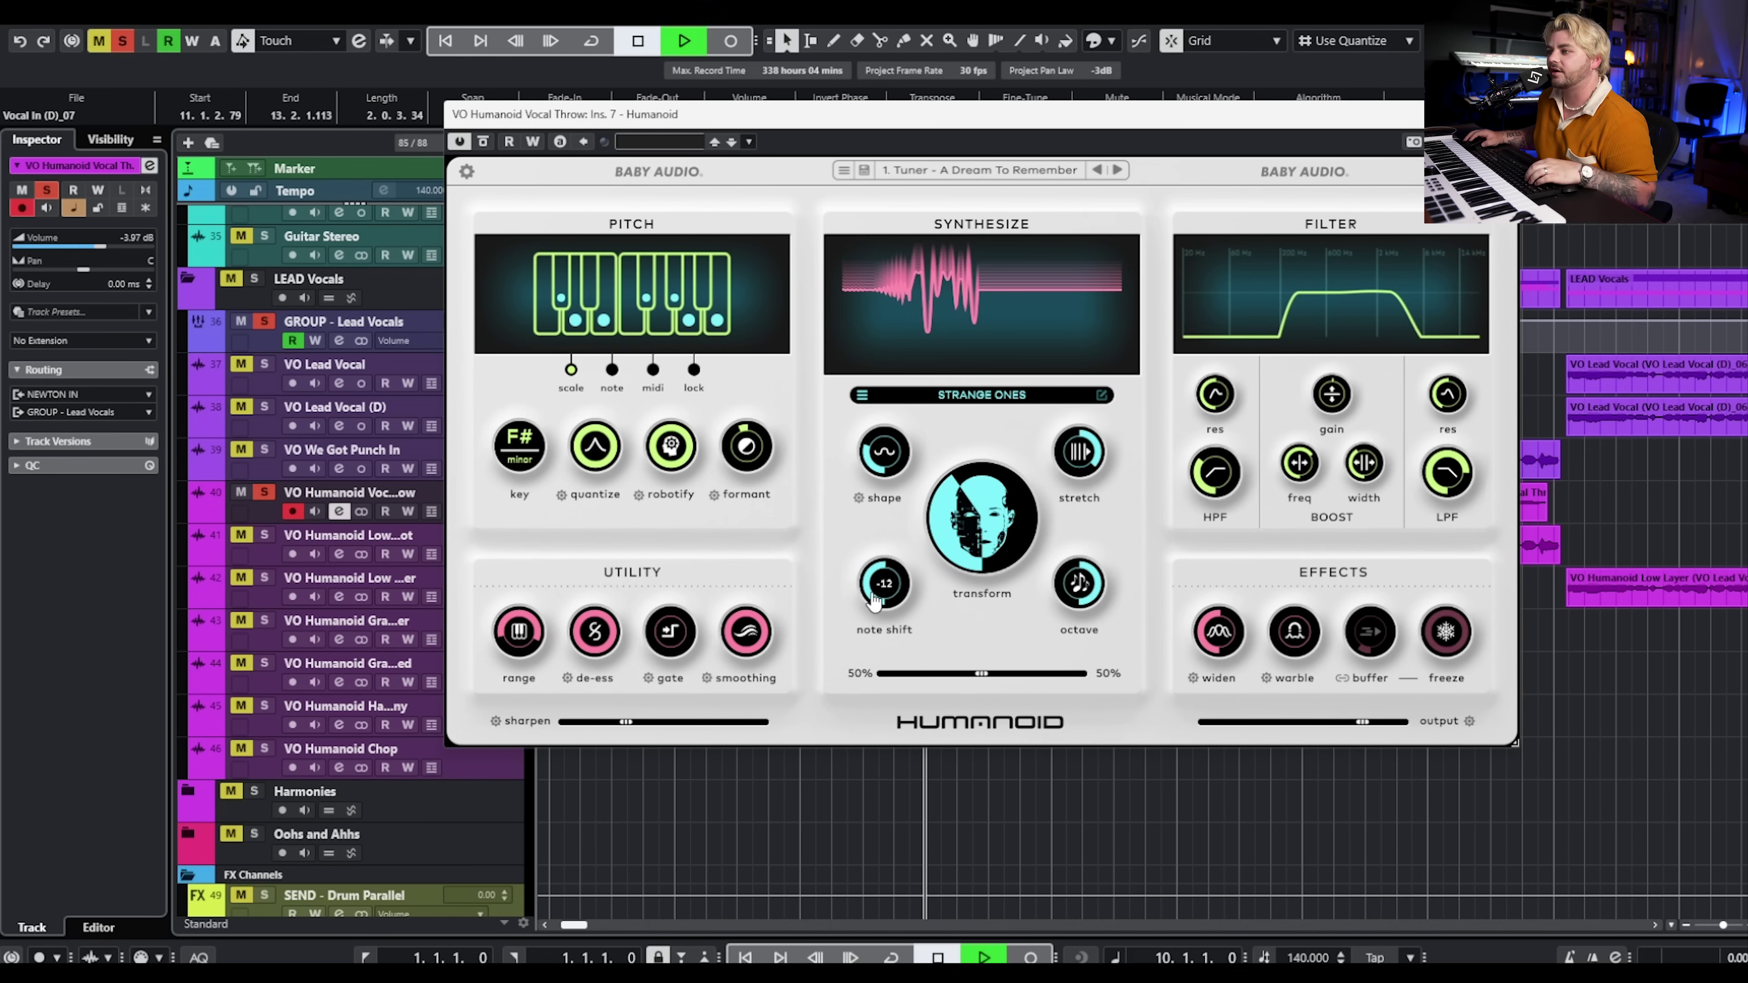
{"action": "key", "text": "space"}
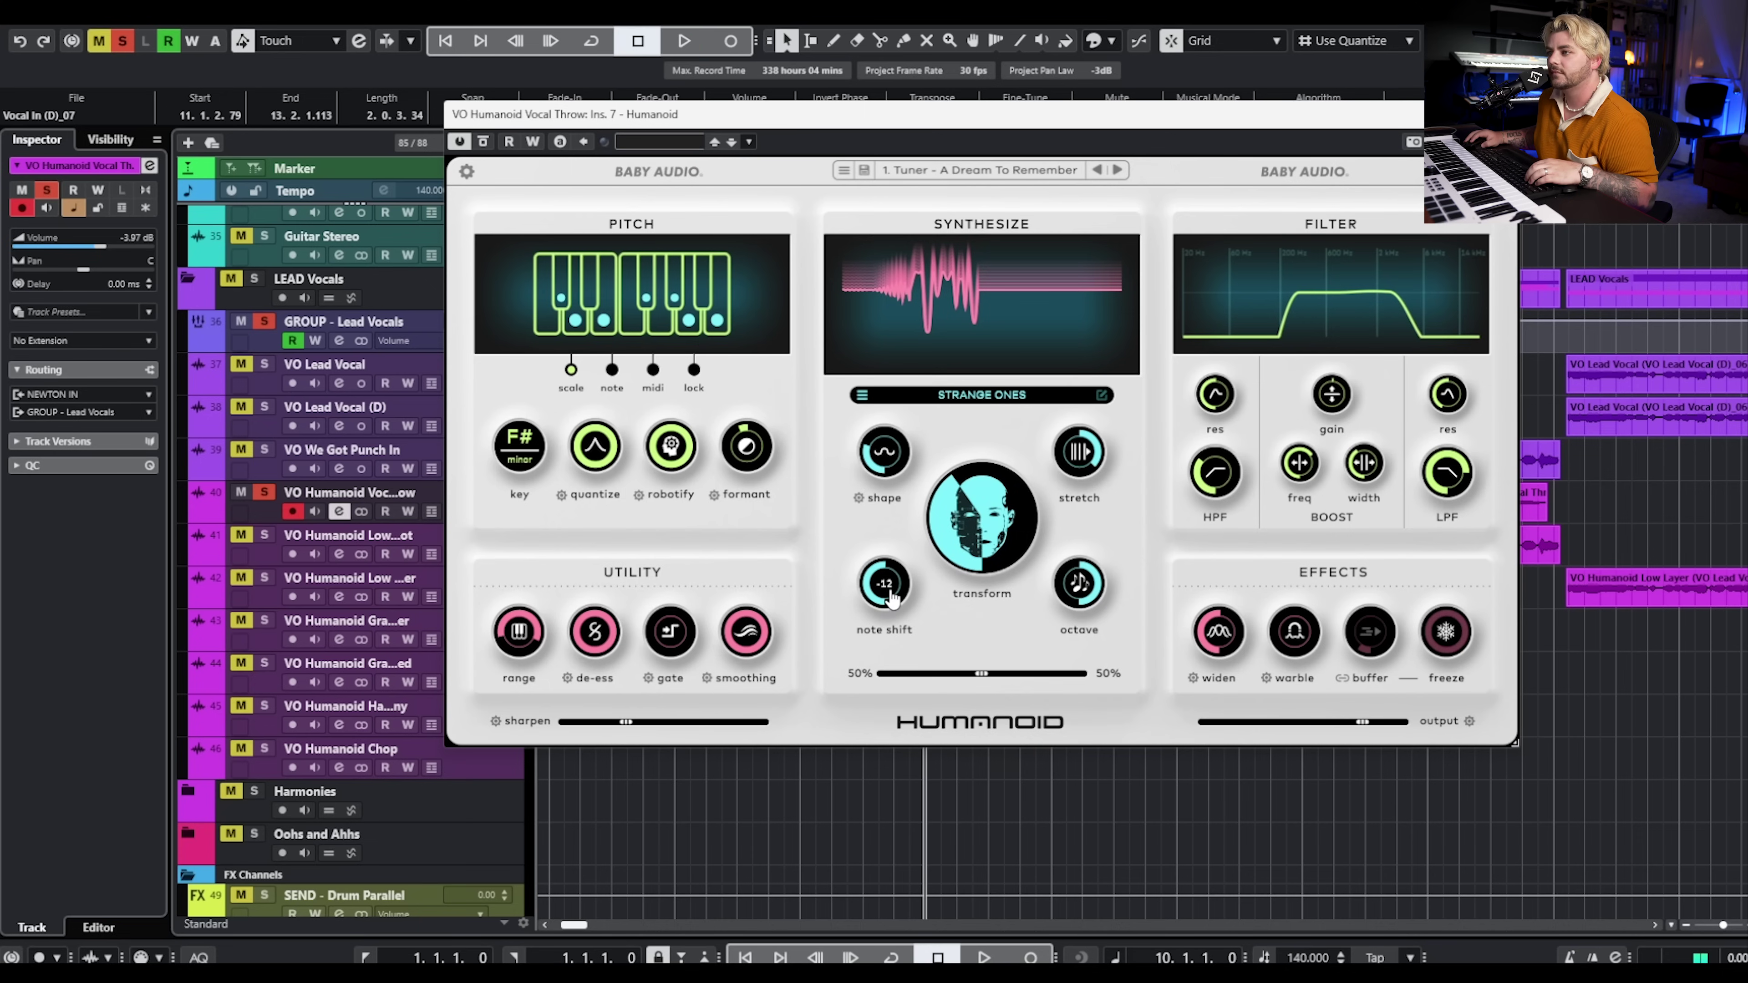
Set the Synthesize balance to 63% / 37% and look at the output calibration settings
{"action": "left_click_drag", "start_coordinate": [981, 673], "coordinate": [955, 673]}
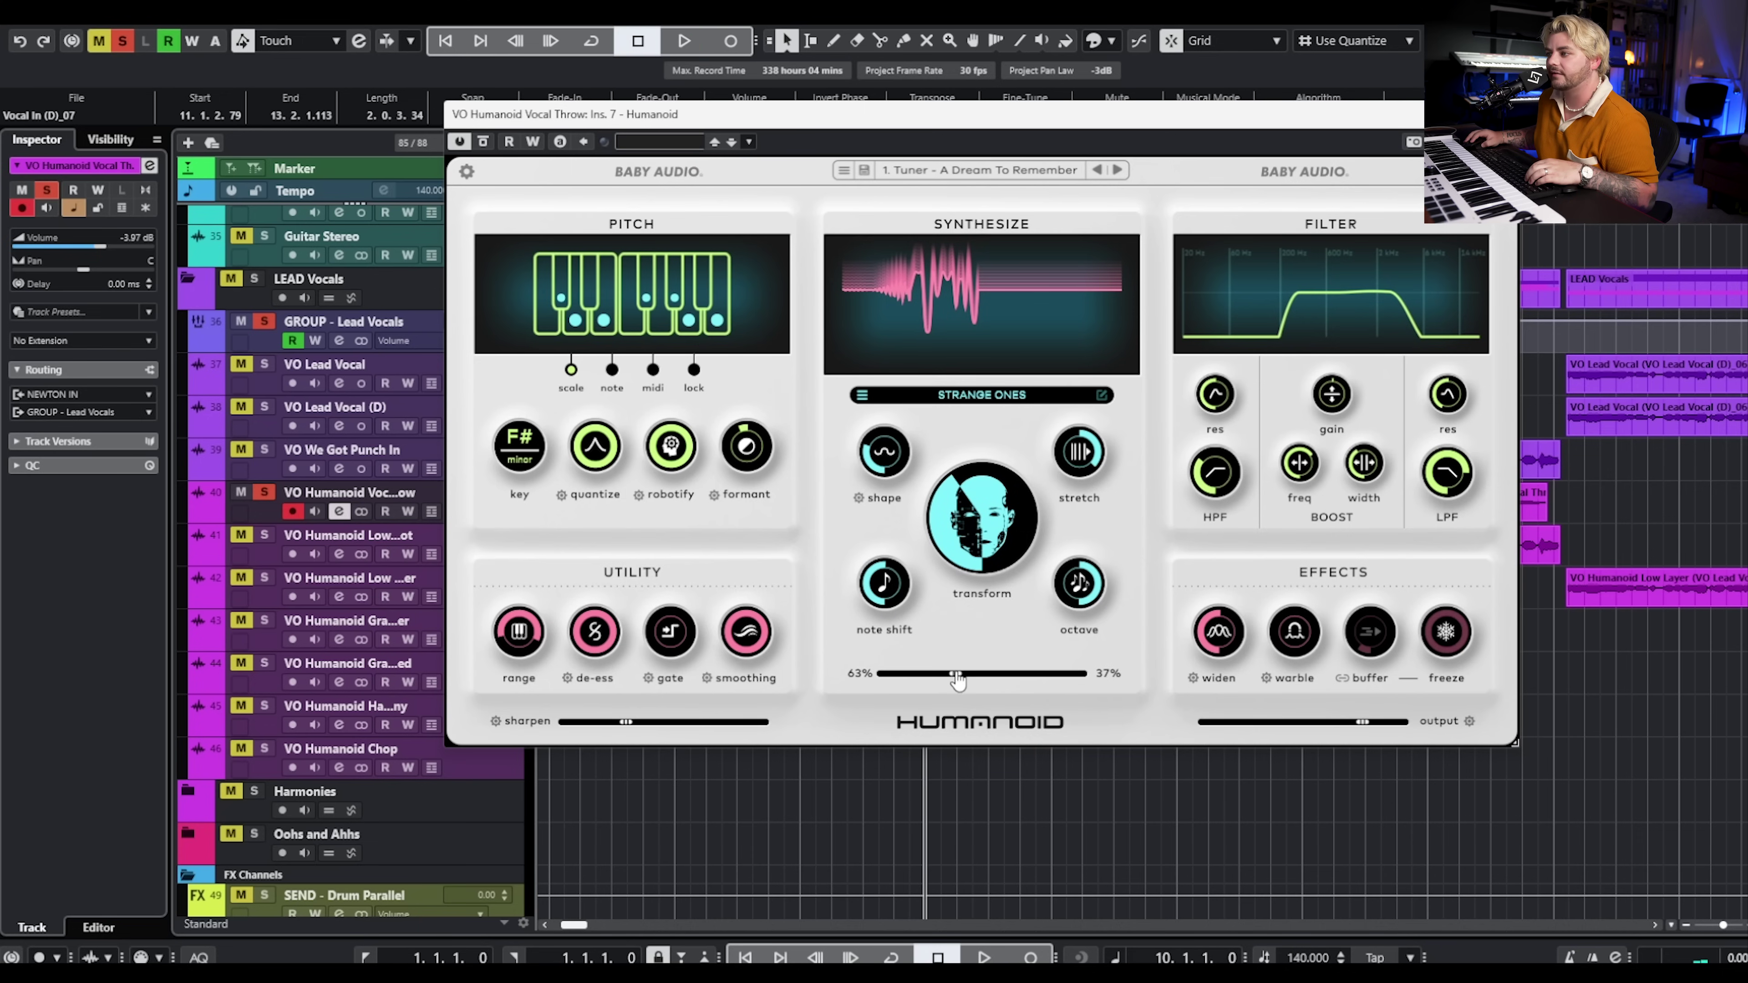
{"action": "mouse_move", "coordinate": [1452, 471]}
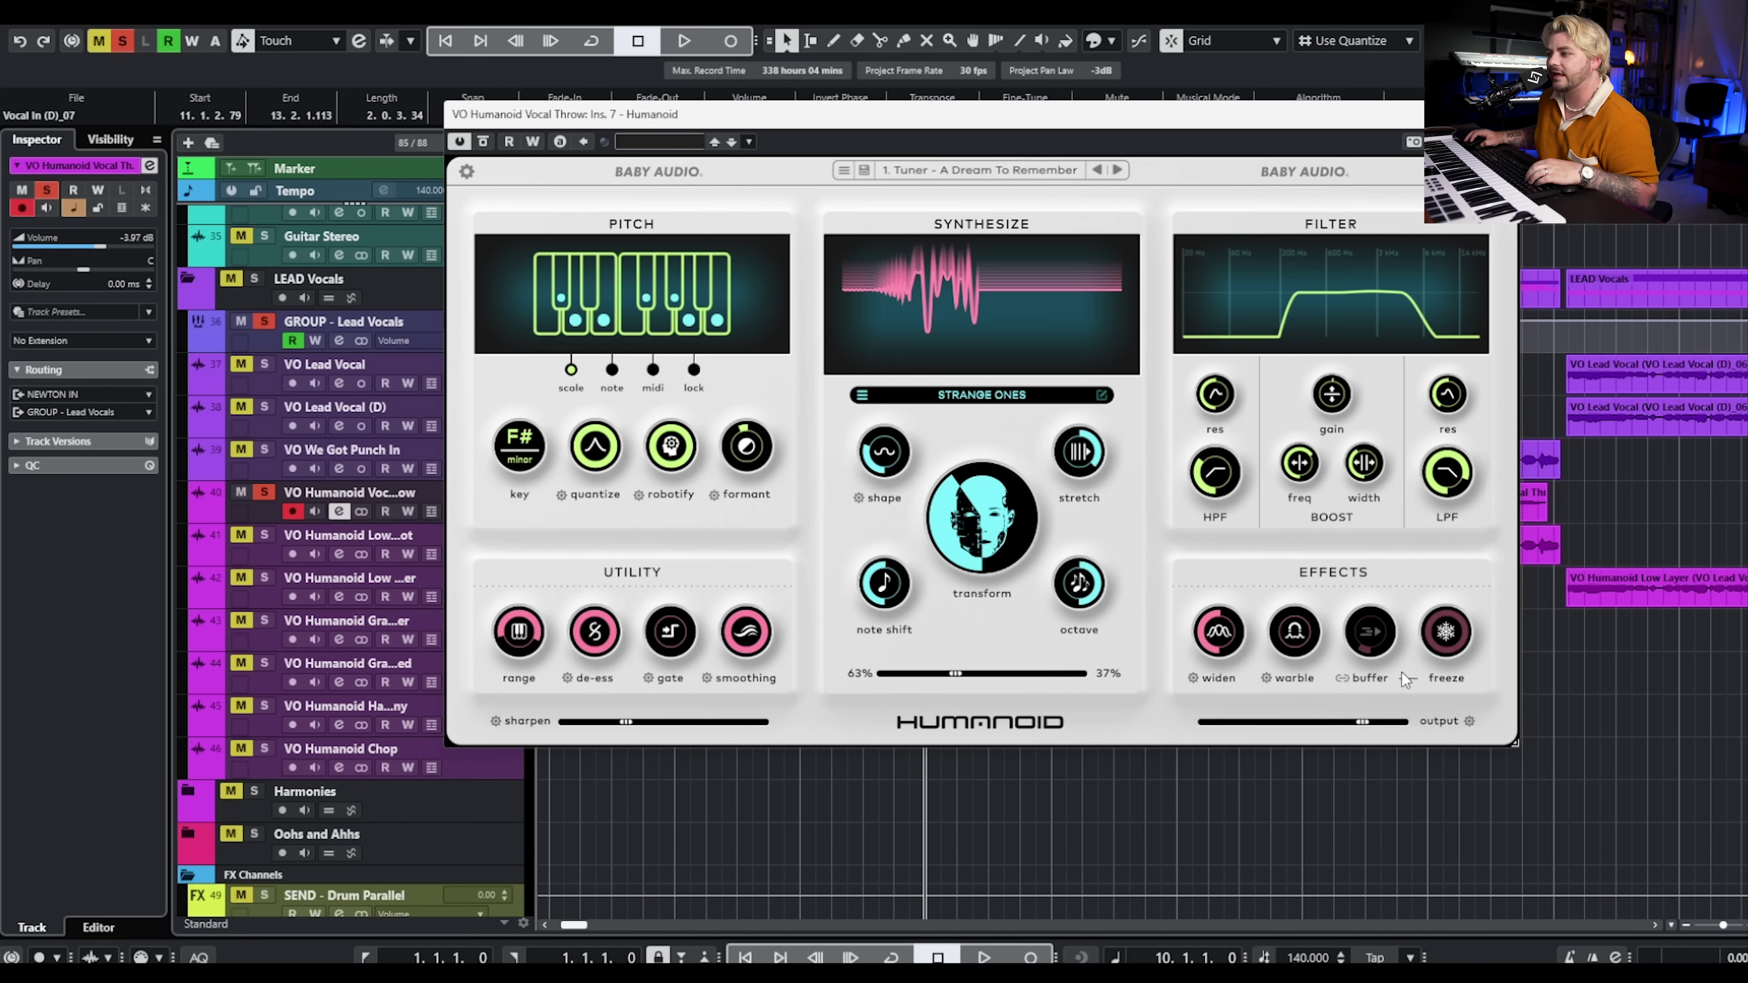
{"action": "left_click", "coordinate": [1469, 721]}
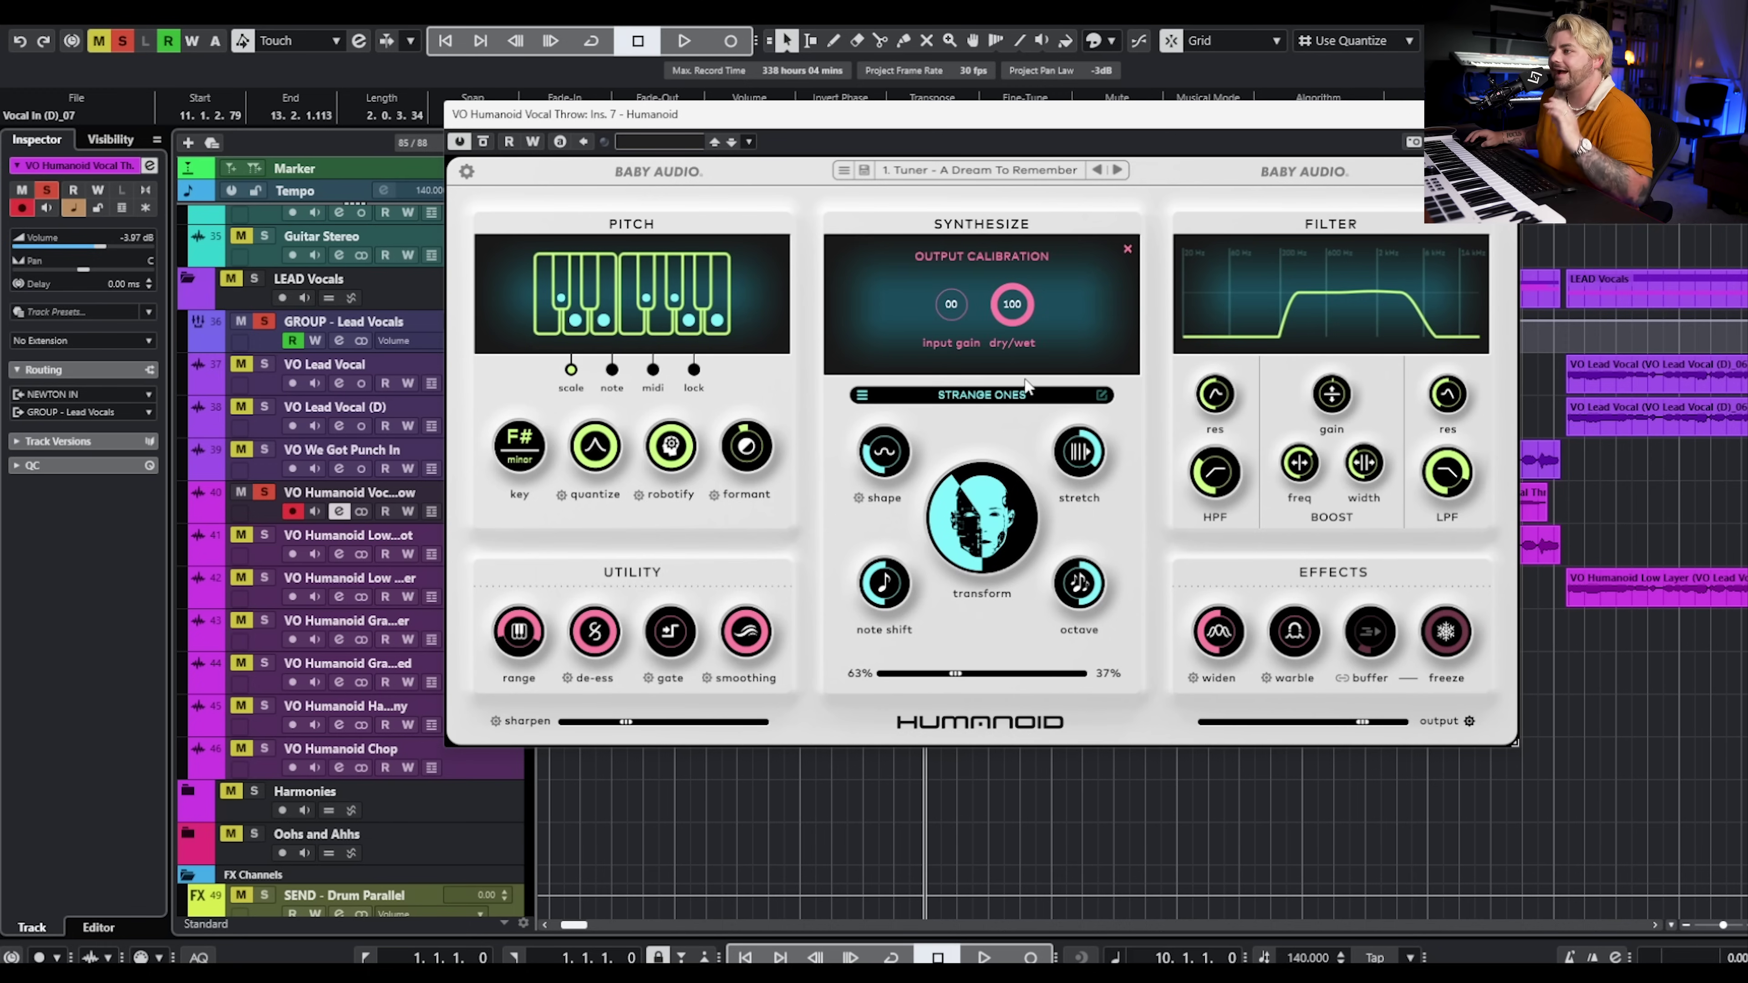
{"action": "left_click", "coordinate": [1469, 721]}
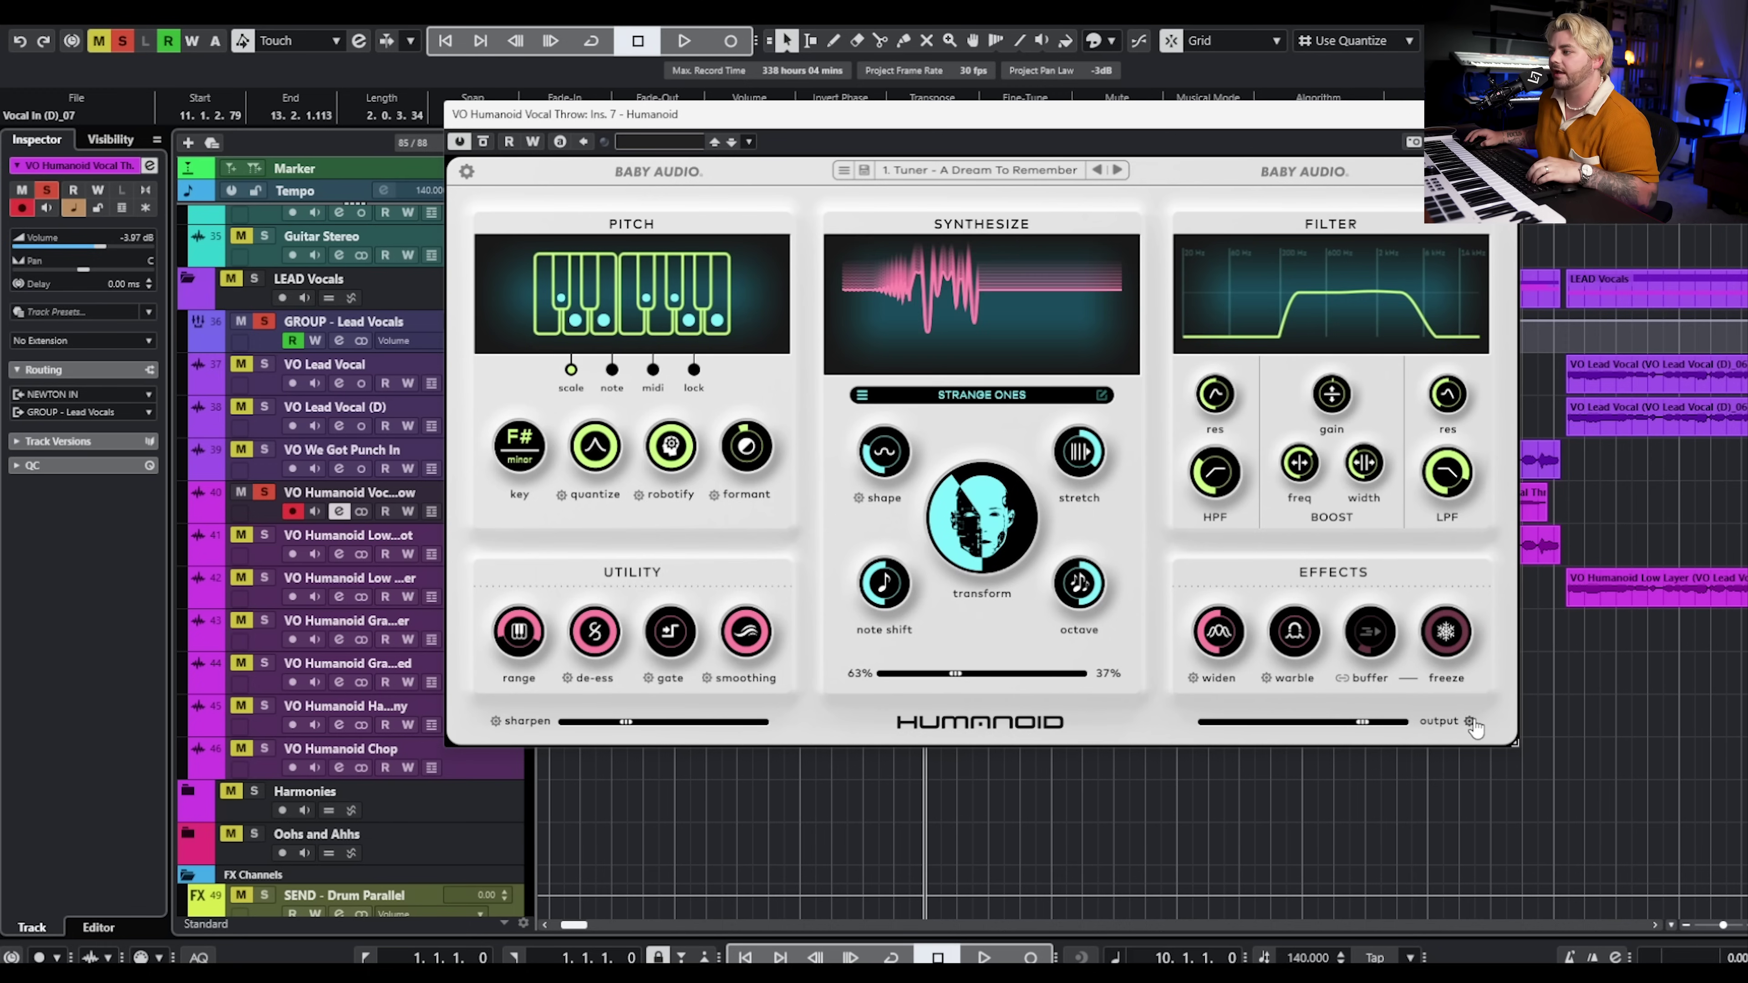
Close the Humanoid window, unsolo the vocal throw track and play the throw in the full mix
{"action": "key", "text": "ctrl+w"}
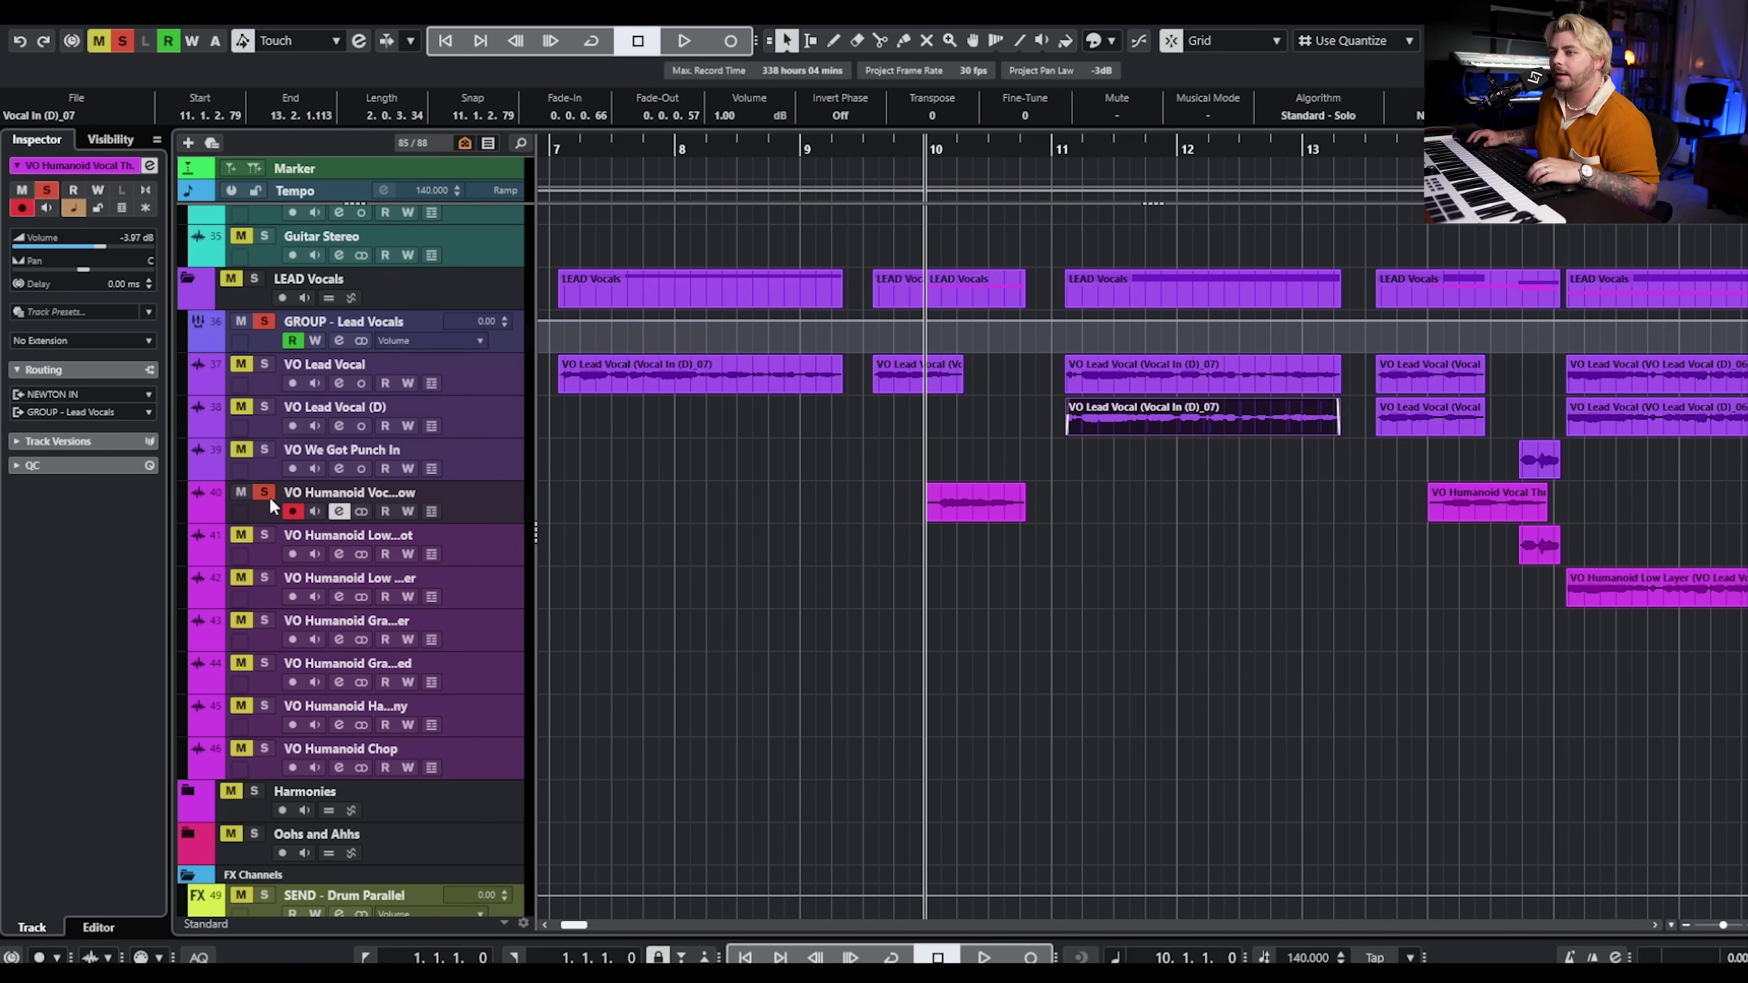
{"action": "key", "text": "space"}
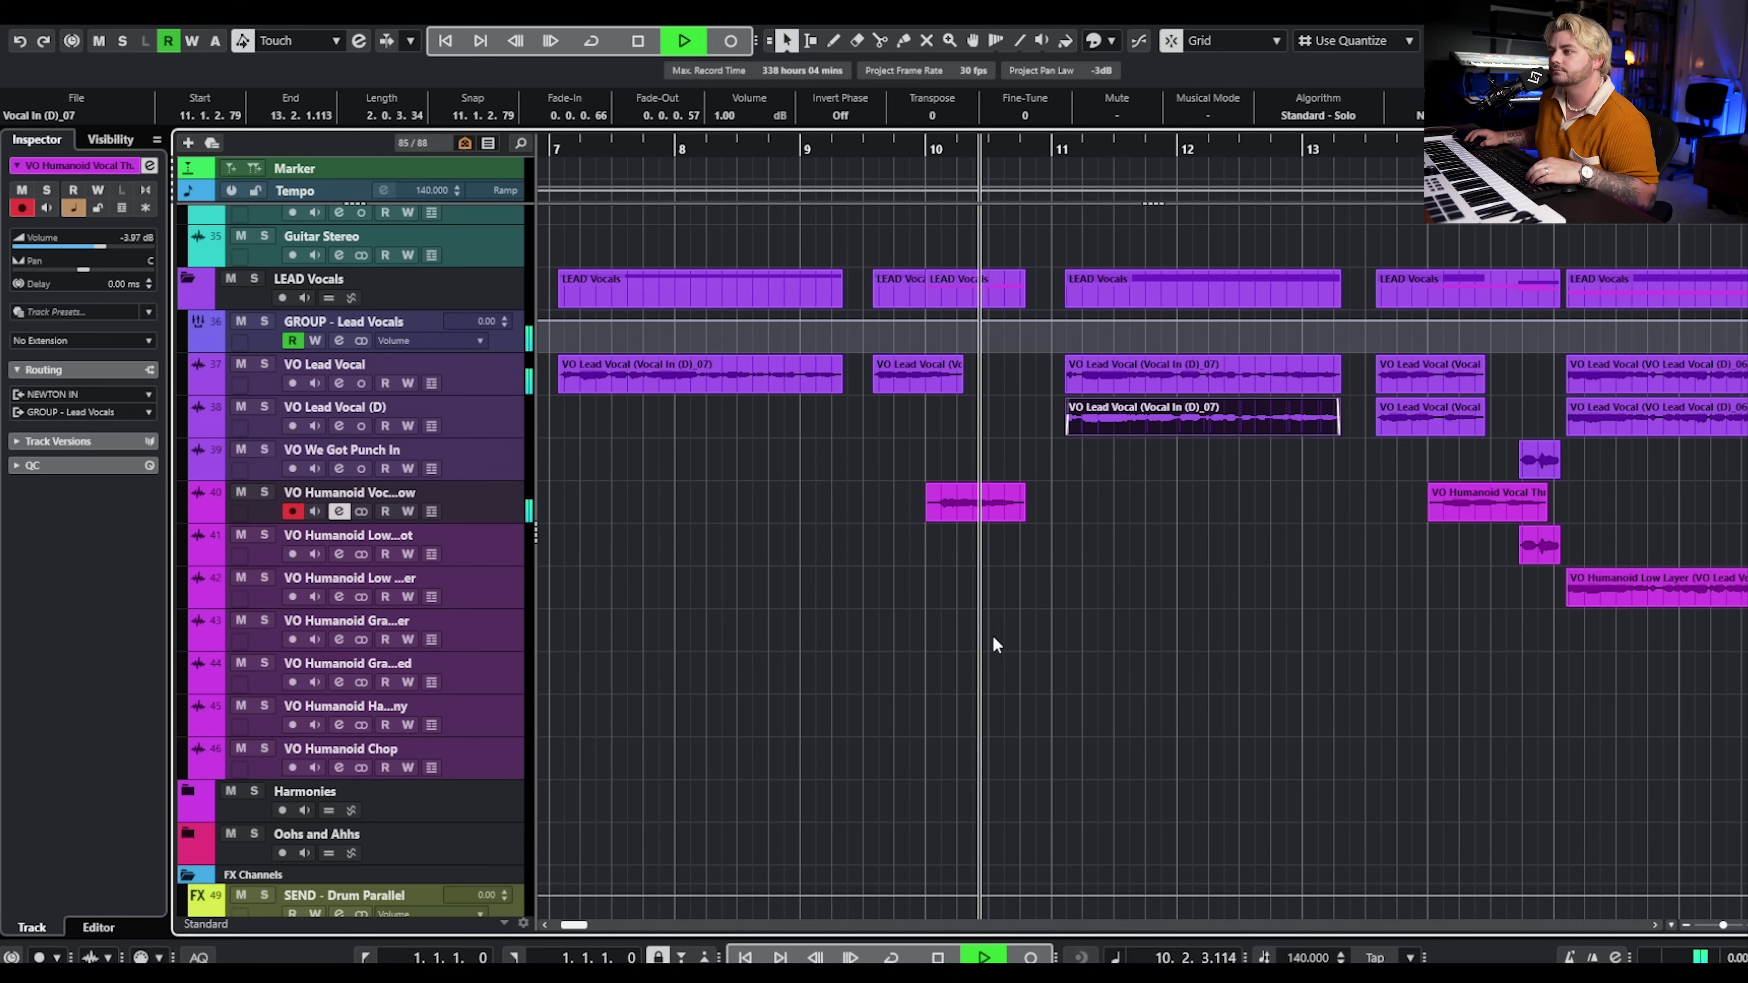
{"action": "key", "text": "space"}
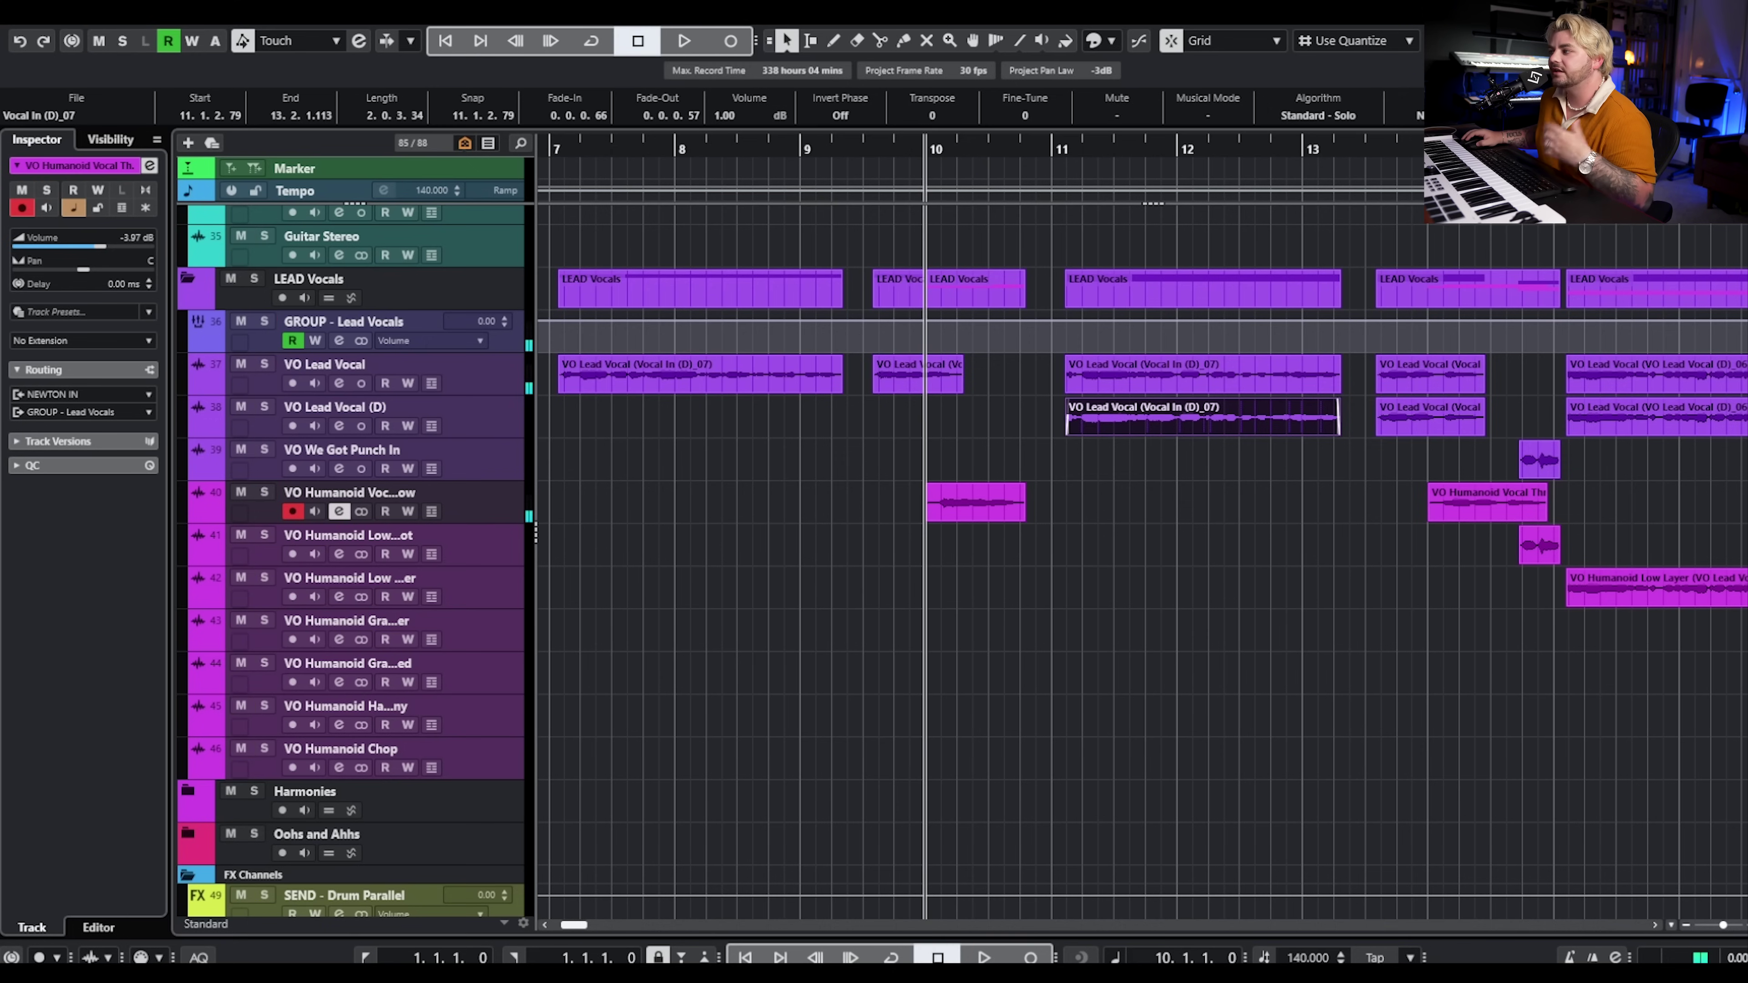
Shift the Spaced Out wet/dry control on the vocal throw slightly toward dry, then close the plugin window
{"action": "left_click_drag", "start_coordinate": [1248, 219], "coordinate": [788, 217]}
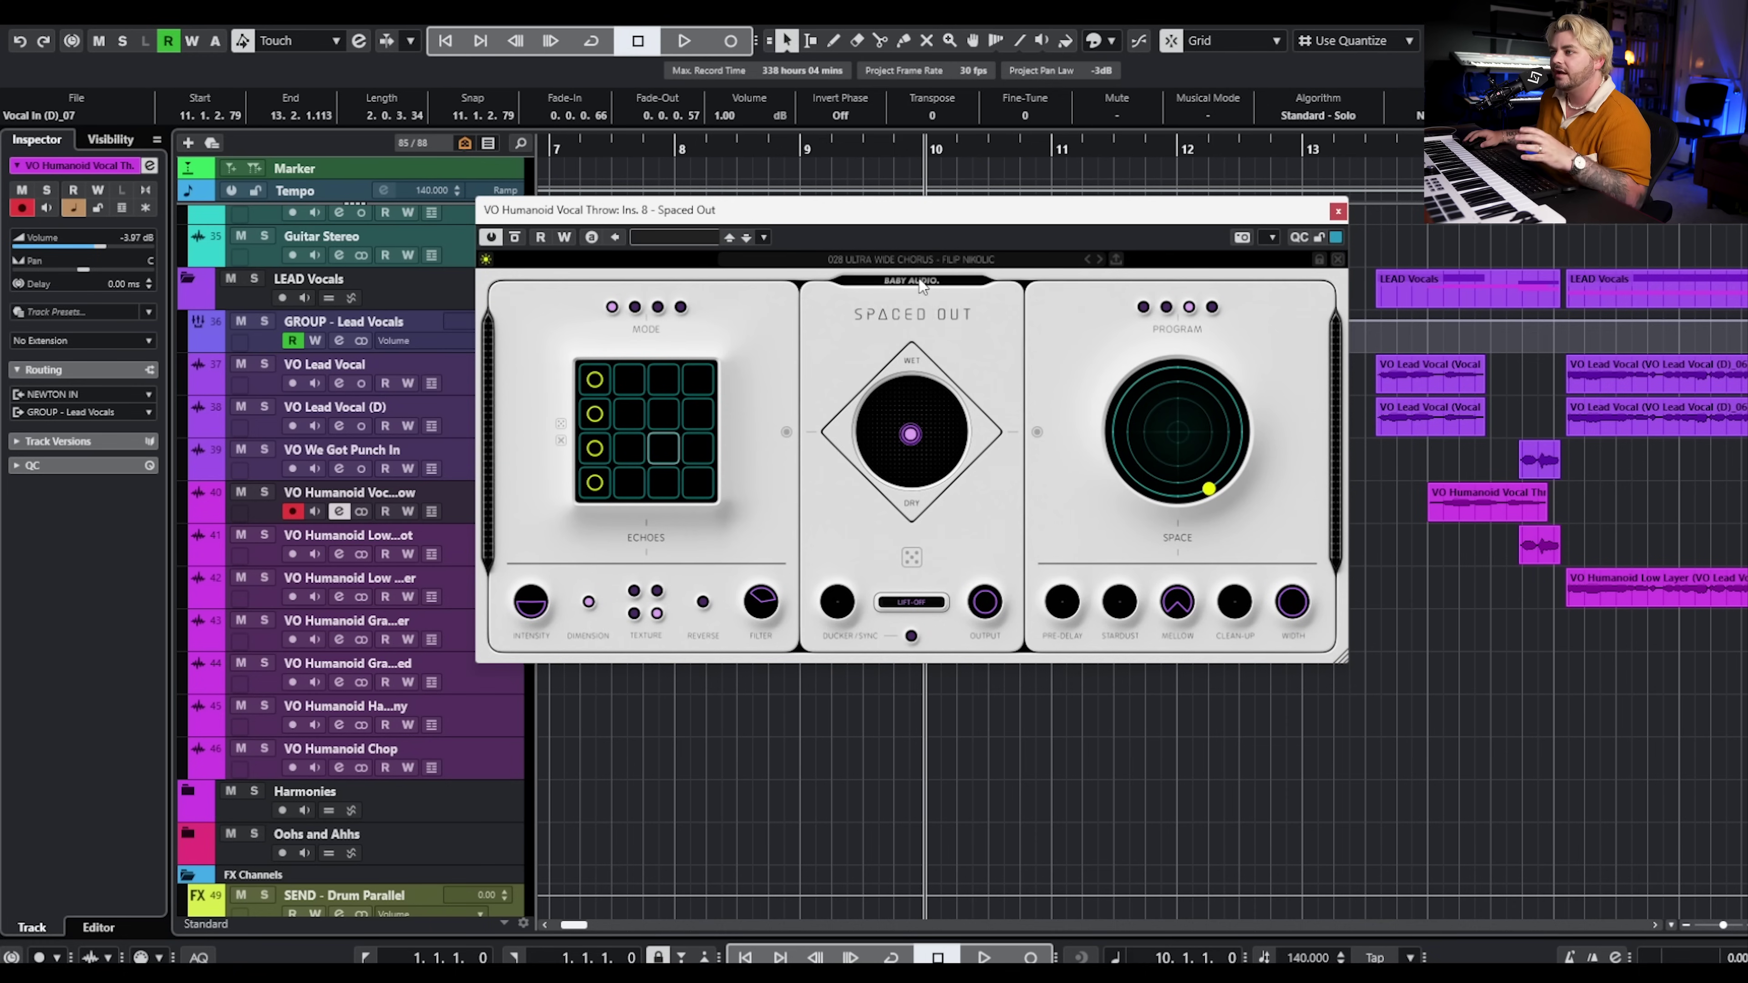
{"action": "mouse_move", "coordinate": [918, 445]}
{"action": "left_click_drag", "start_coordinate": [917, 442], "coordinate": [917, 445]}
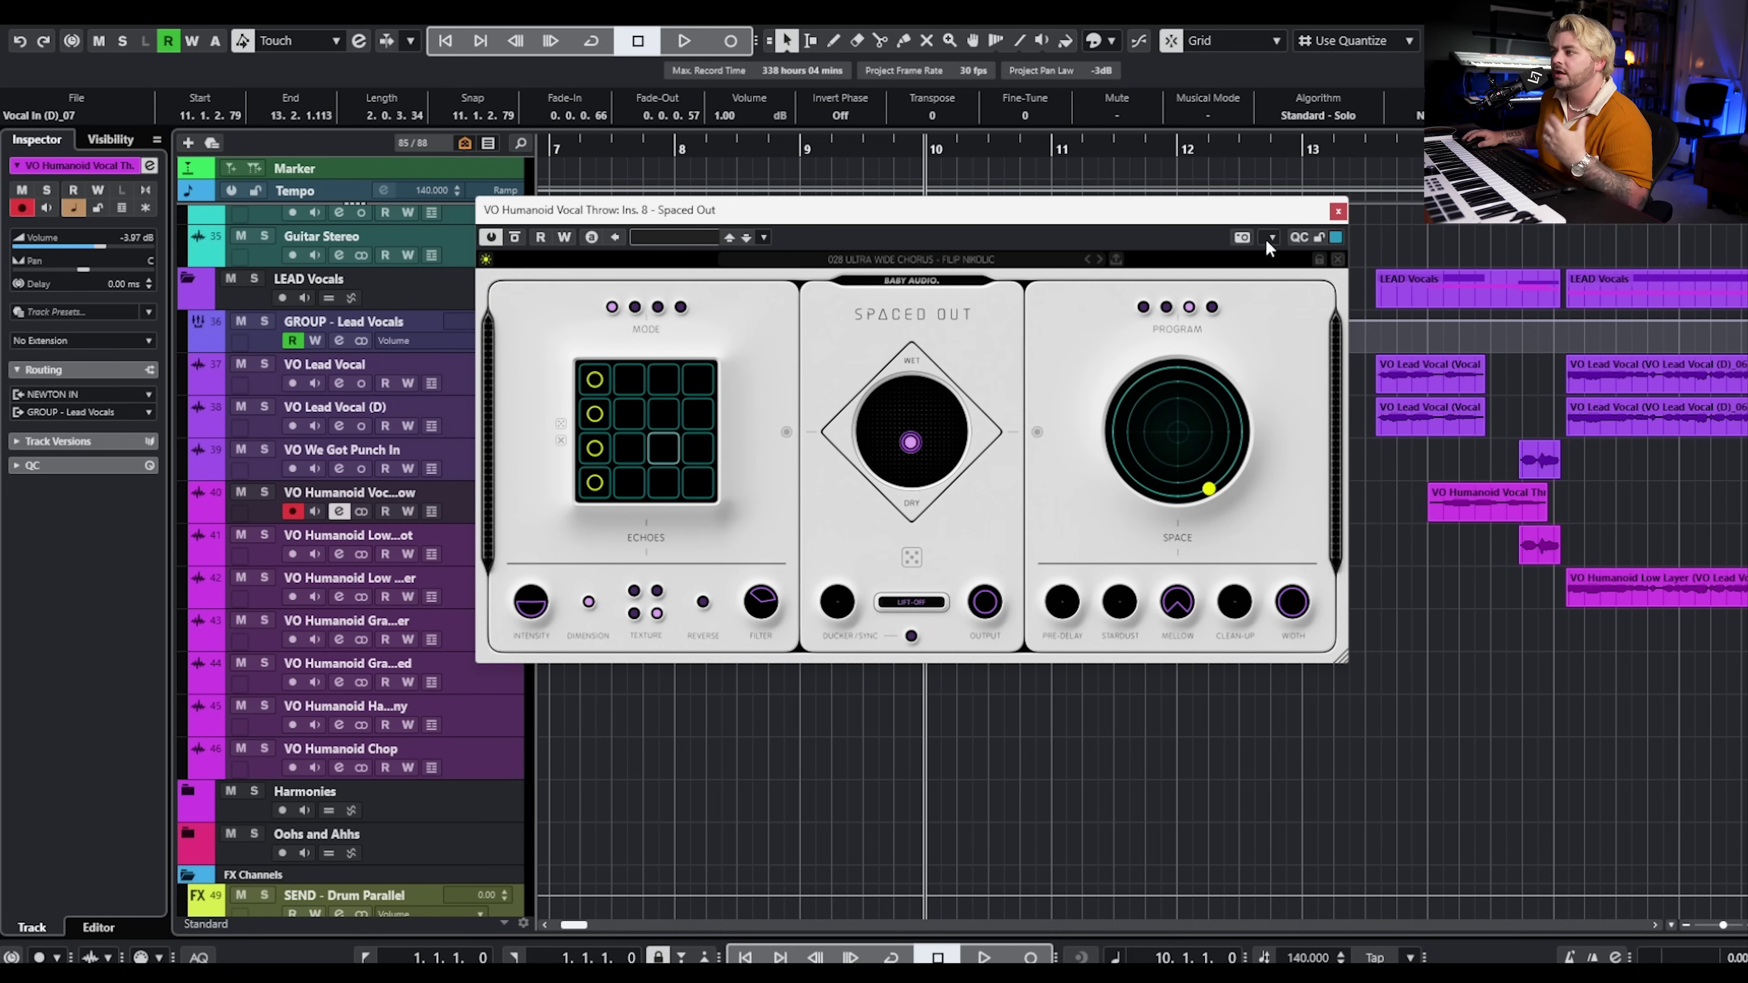
{"action": "left_click", "coordinate": [1337, 212]}
Play the full mix from bar 8, then replay the first vocal throw with its Humanoid settings in view
{"action": "scroll", "coordinate": [1257, 632], "scroll_direction": "down", "scroll_amount": 3}
{"action": "left_click", "coordinate": [978, 149]}
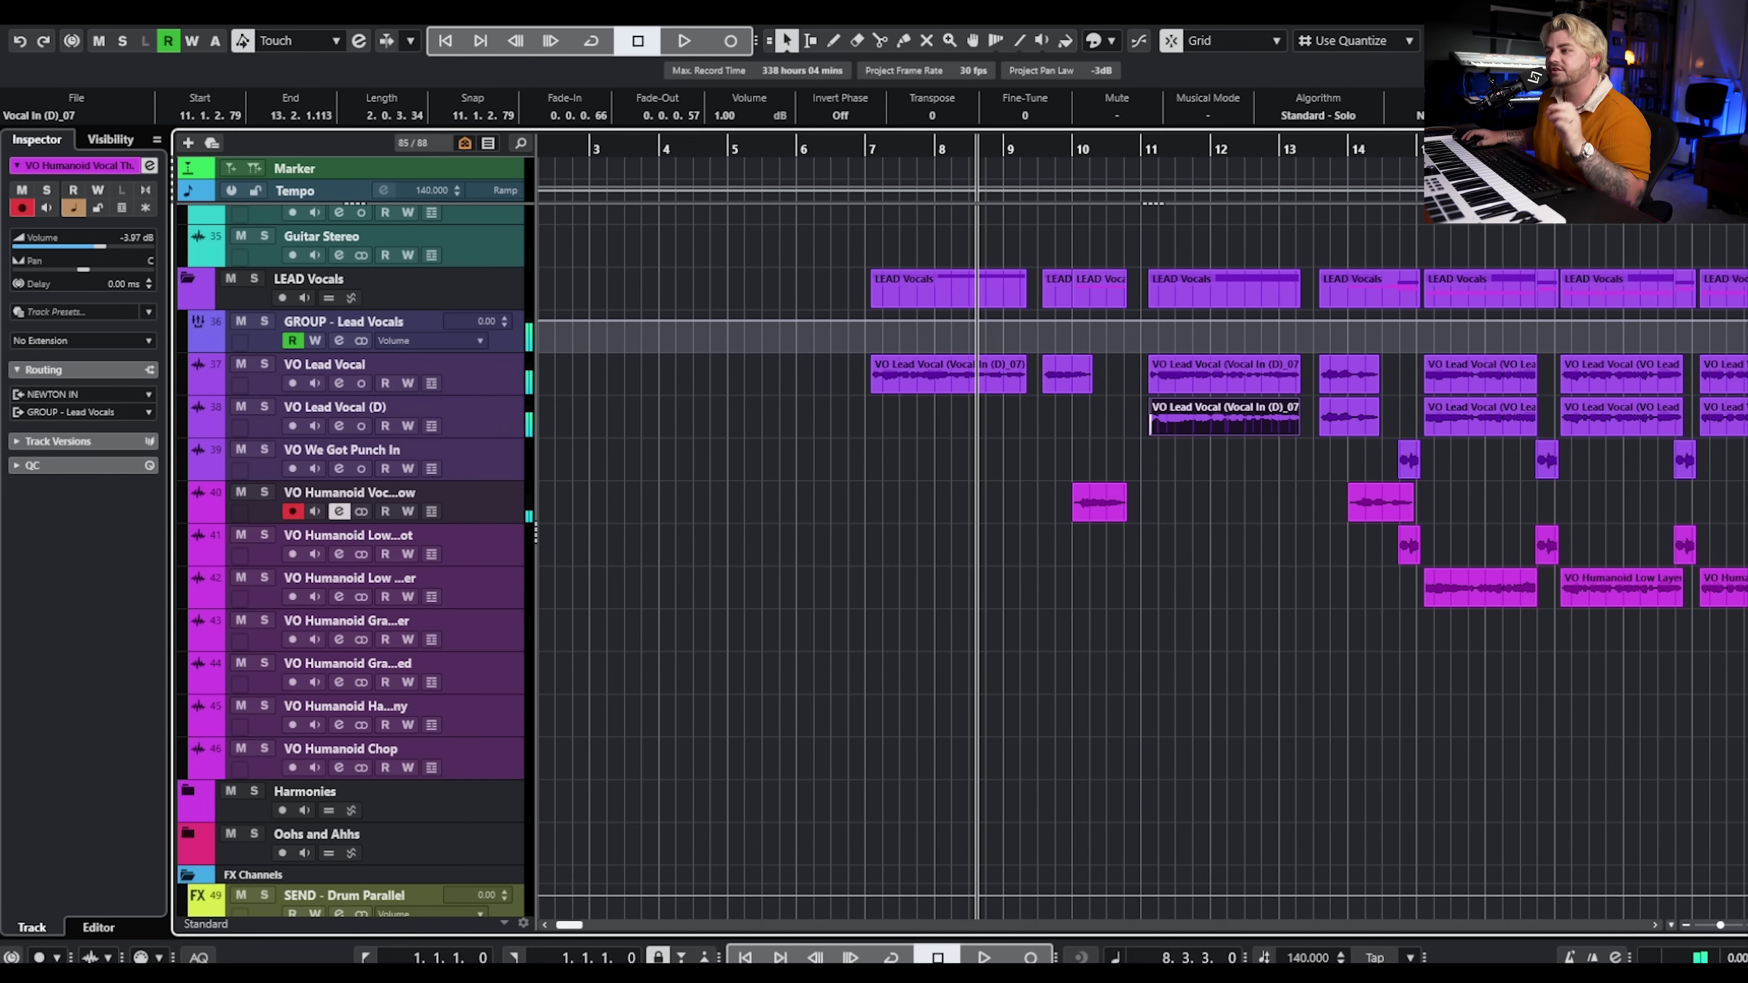
{"action": "left_click", "coordinate": [1472, 599]}
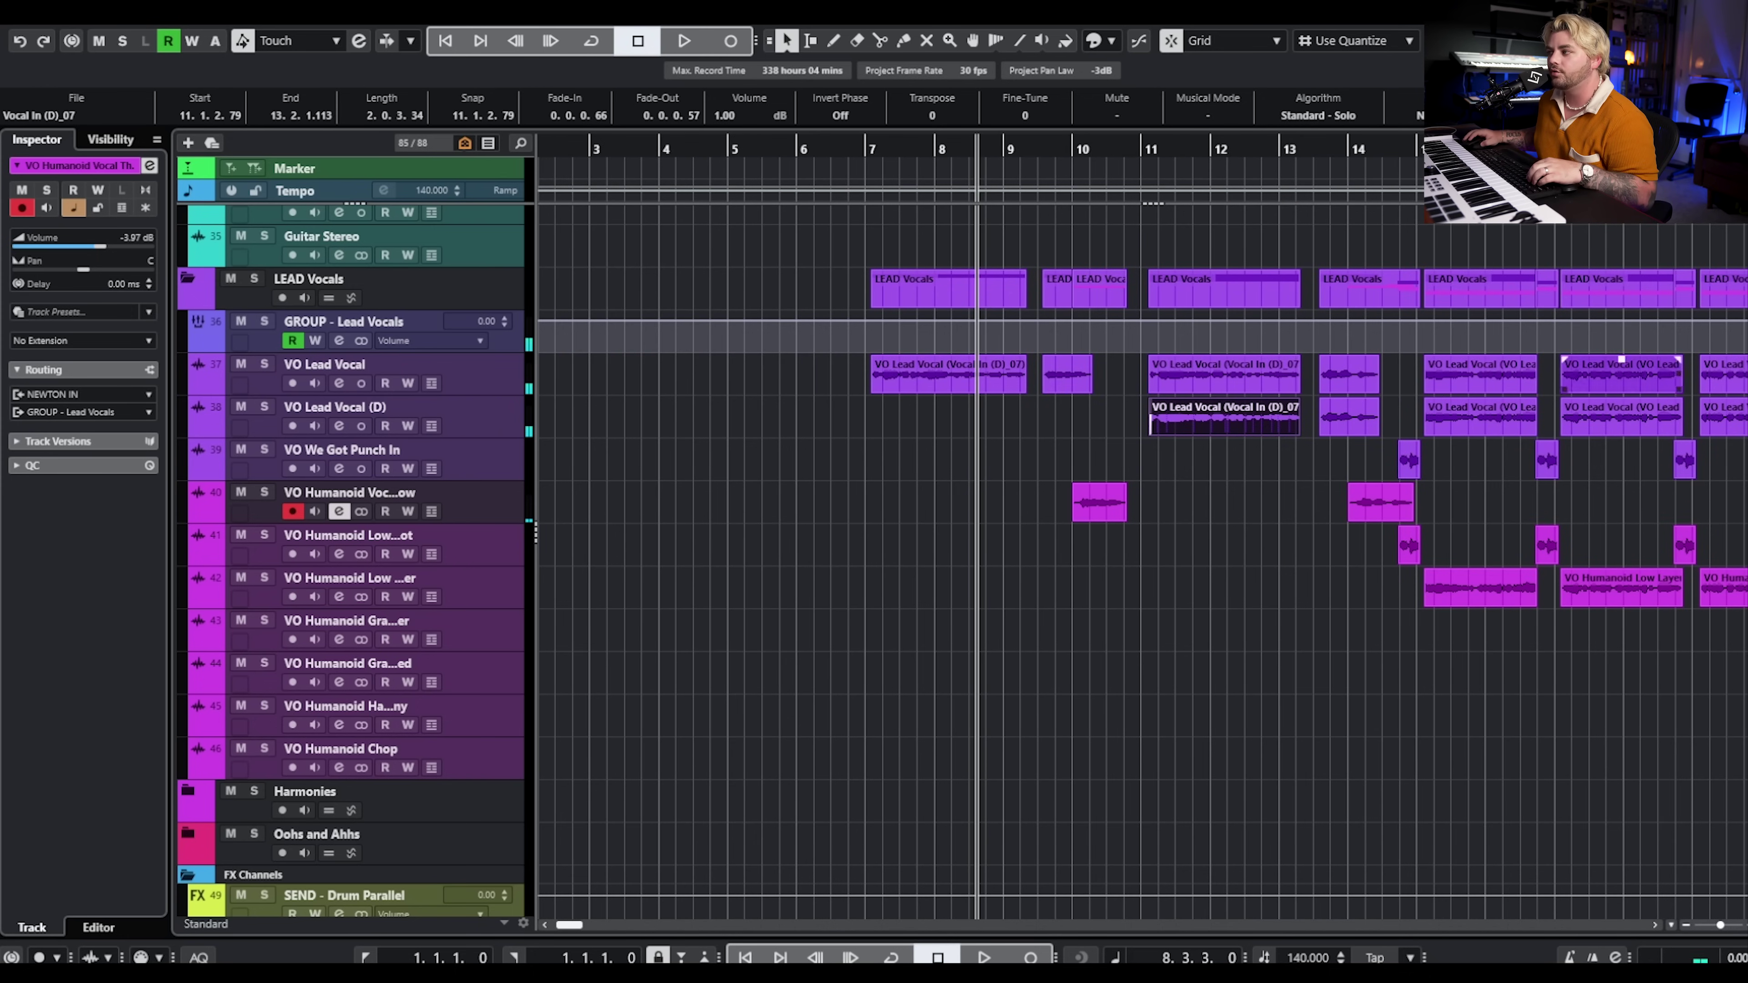
{"action": "key", "text": "space"}
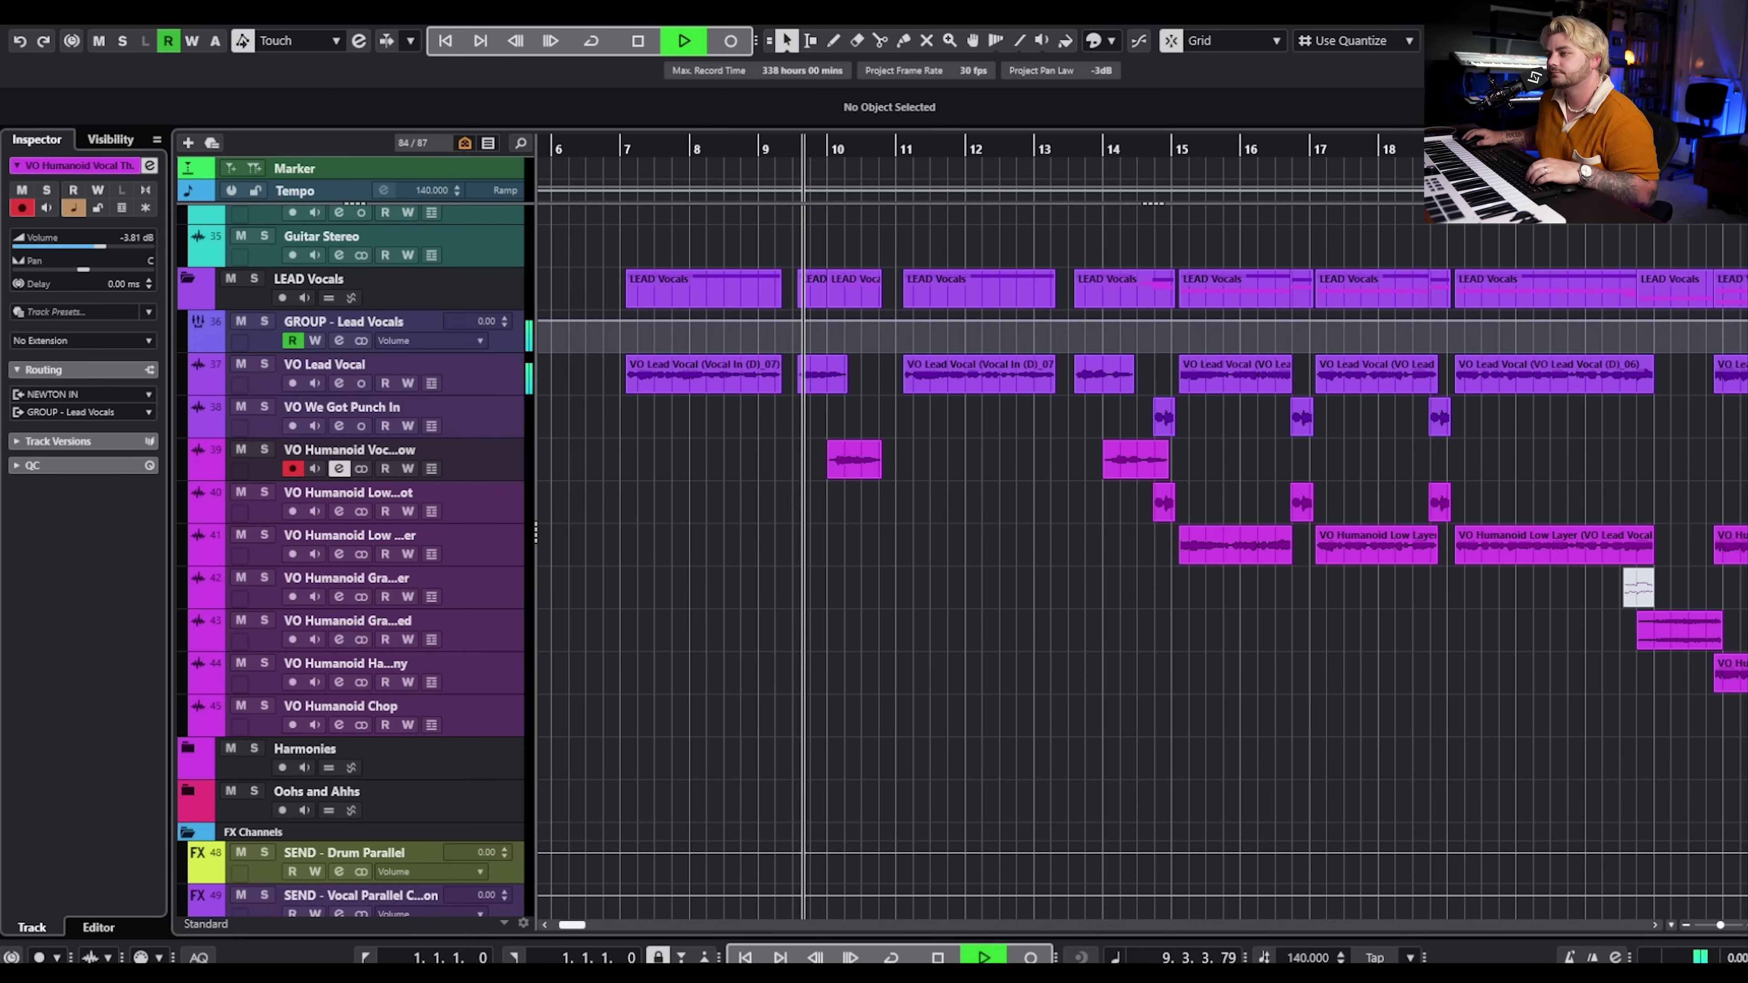
{"action": "key", "text": "space"}
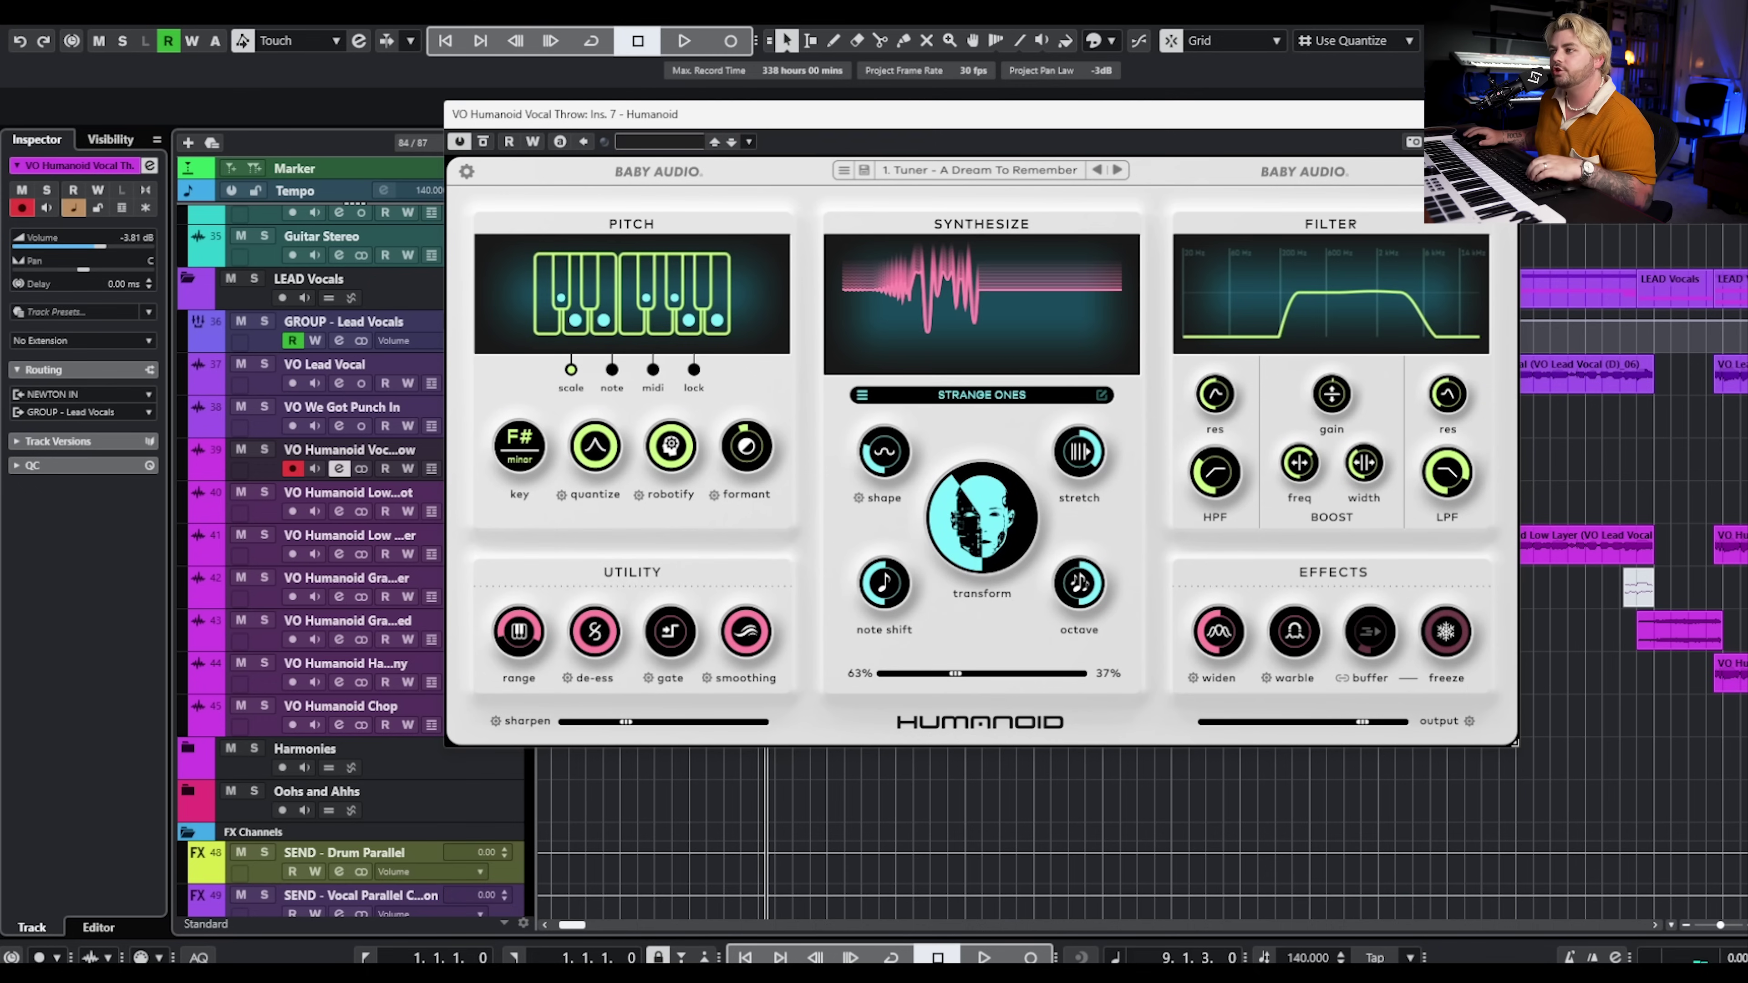
{"action": "key", "text": "space"}
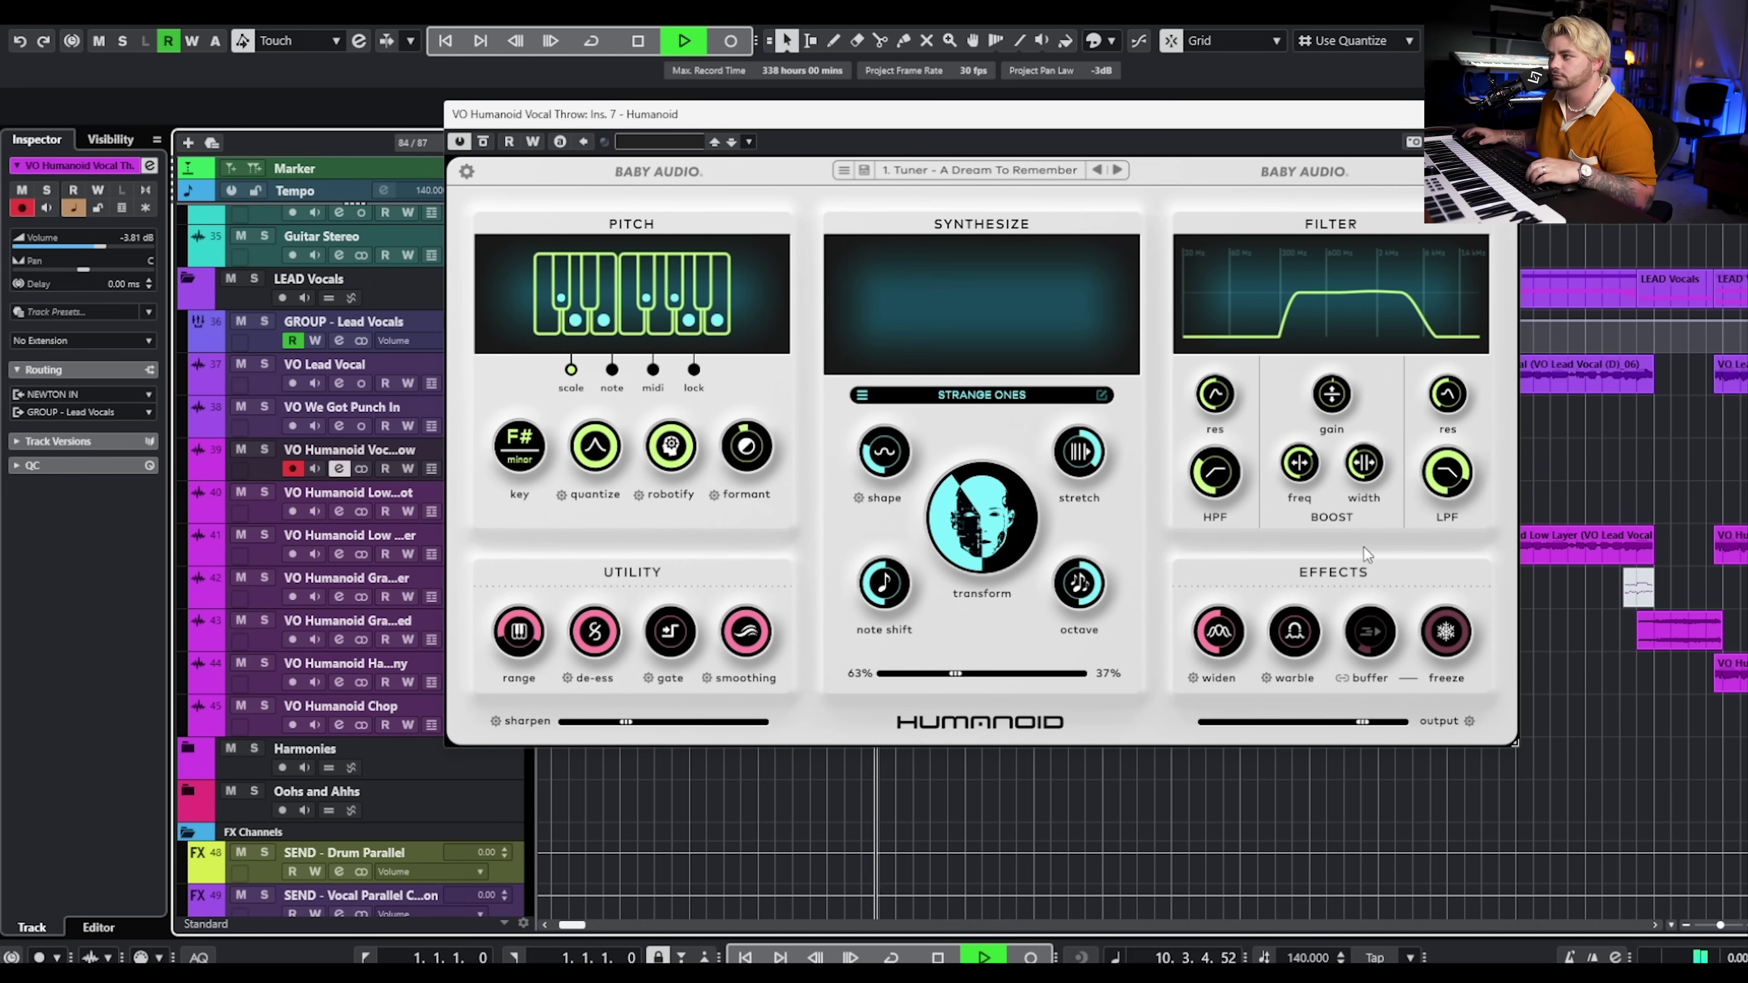
{"action": "key", "text": "space"}
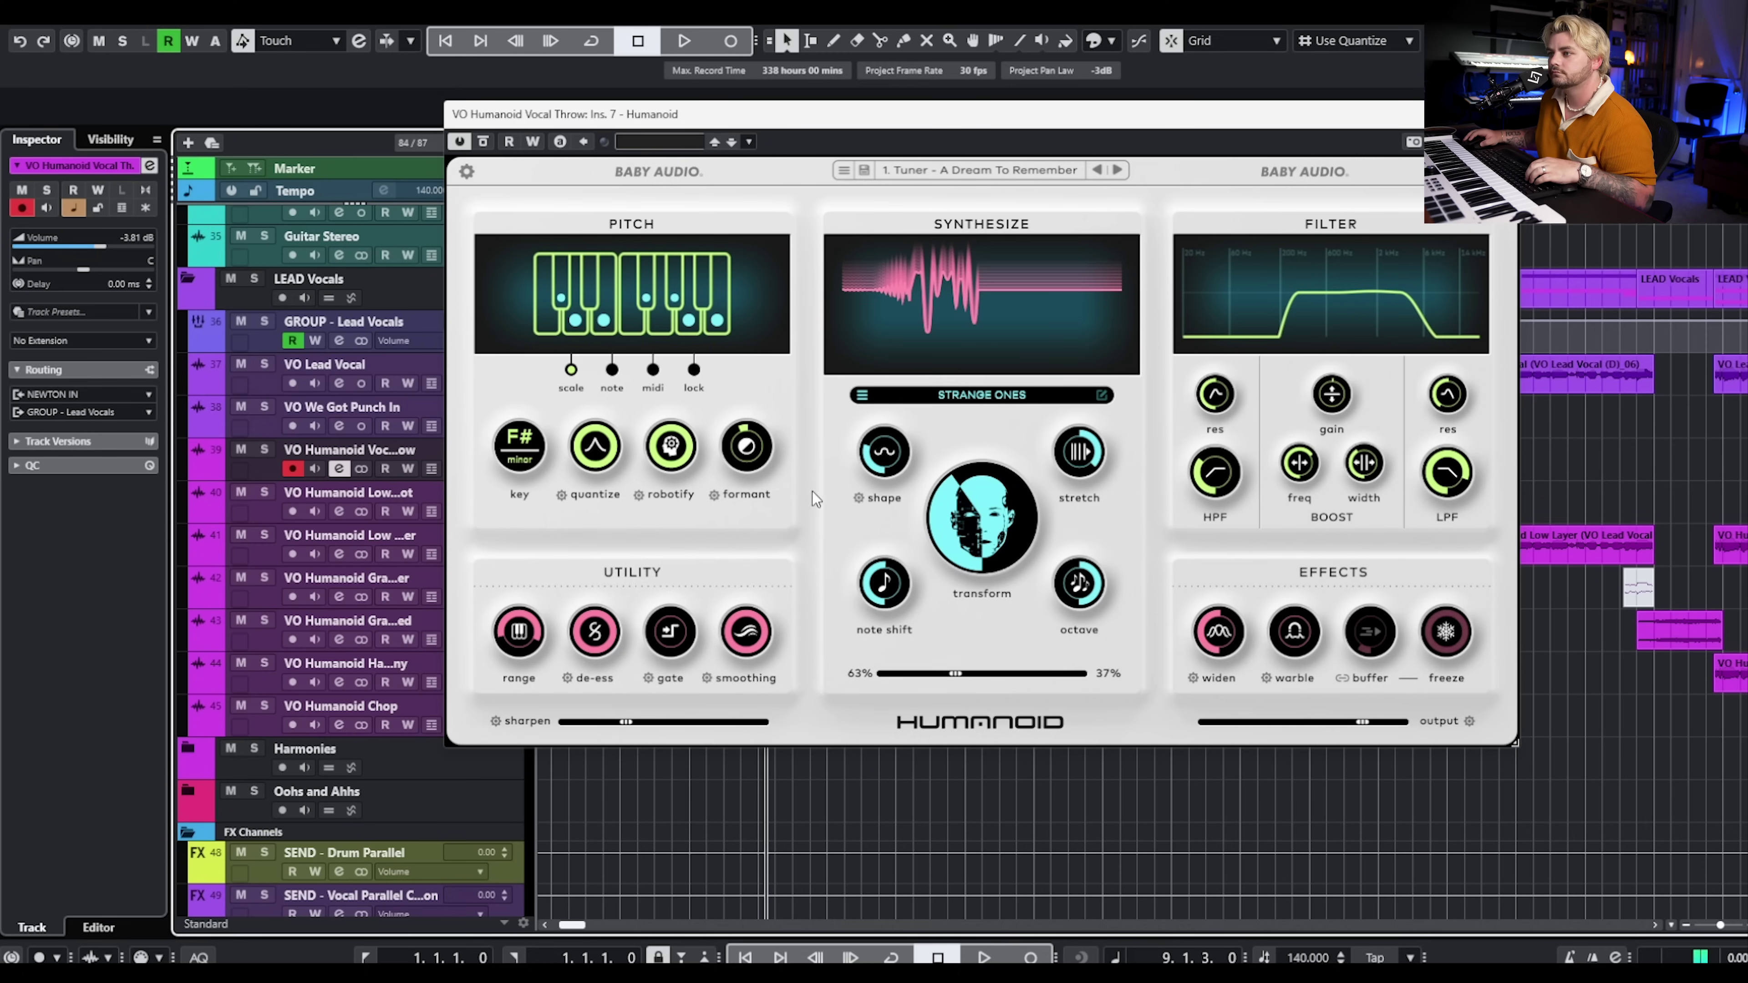
{"action": "mouse_move", "coordinate": [749, 455]}
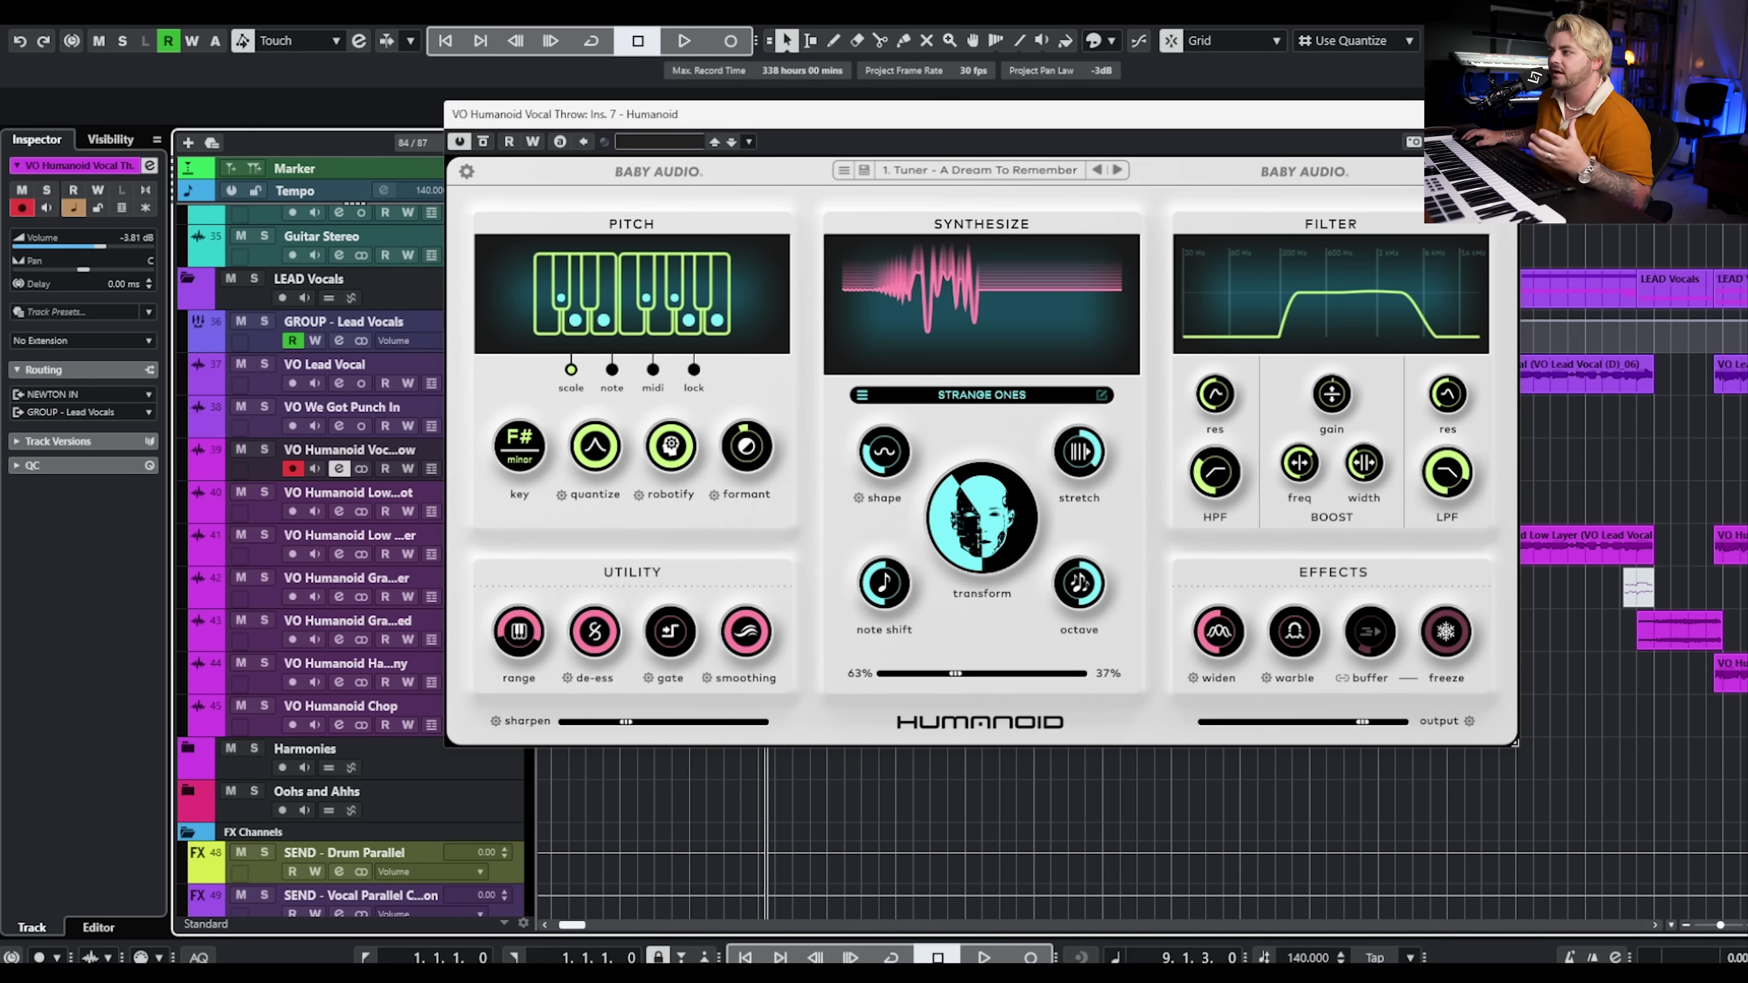
Close the Humanoid window, solo the vocal throw track and play its second clip at bar 14
{"action": "key", "text": "ctrl+w"}
{"action": "left_click", "coordinate": [1086, 146]}
{"action": "left_click", "coordinate": [264, 449]}
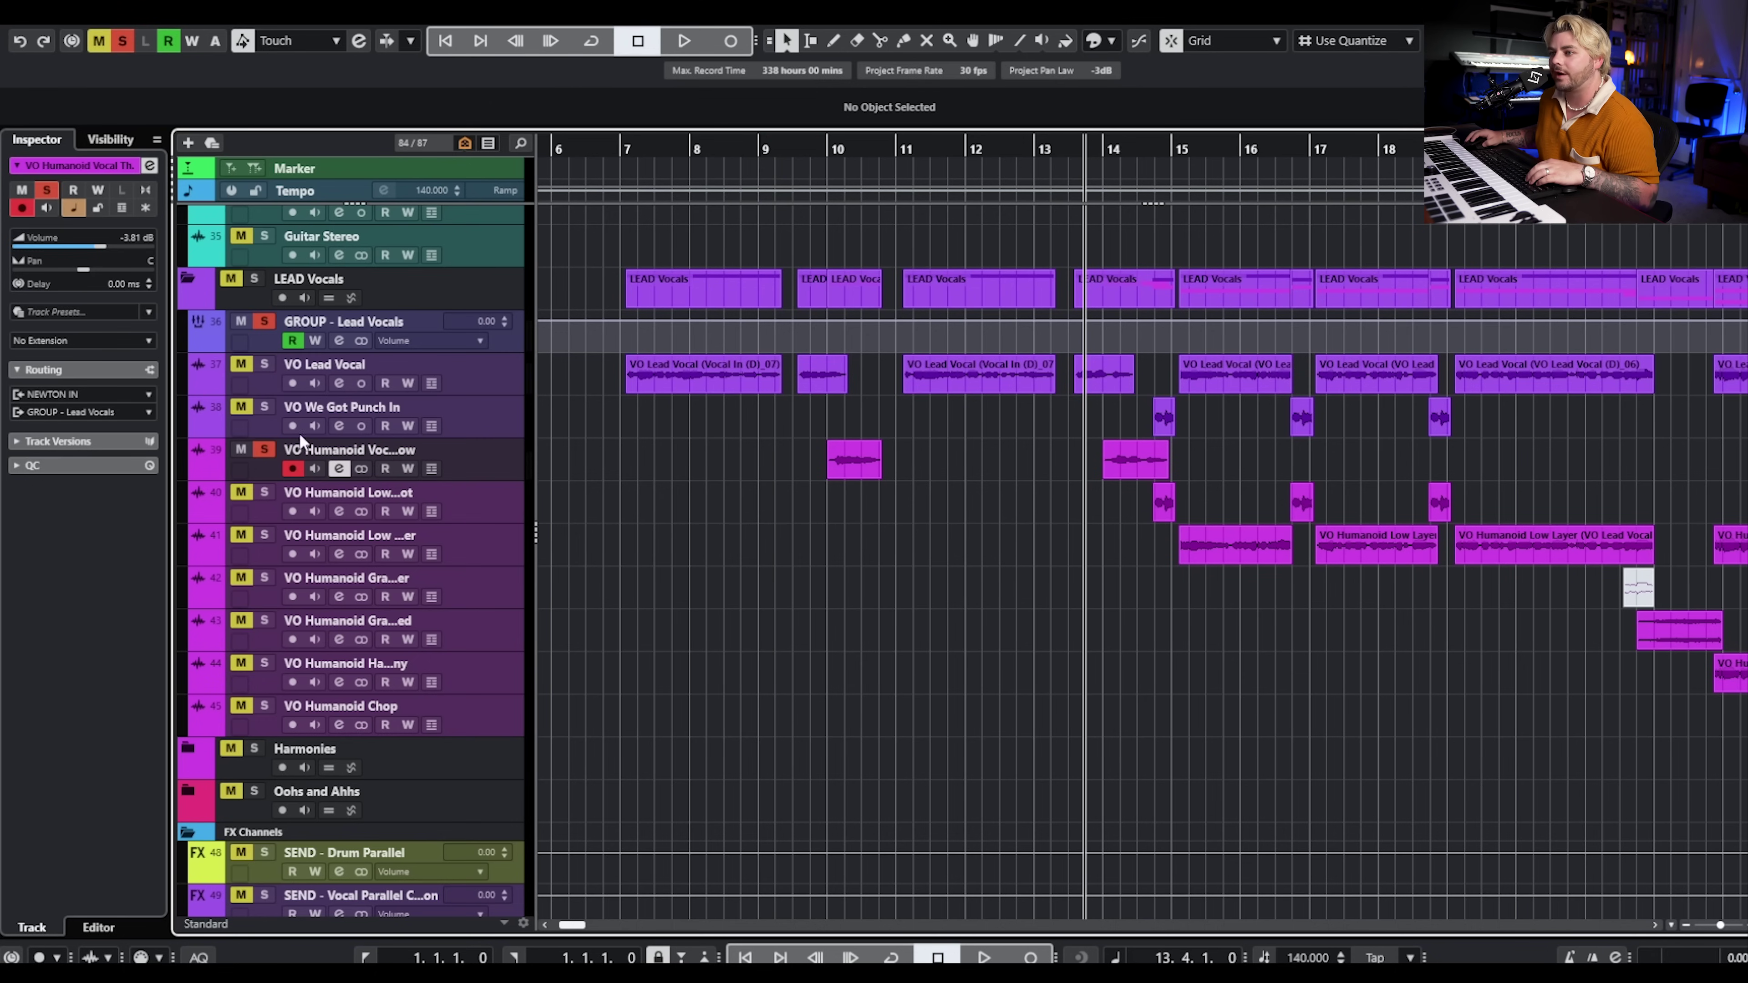
{"action": "left_click", "coordinate": [1127, 464]}
{"action": "key", "text": "space"}
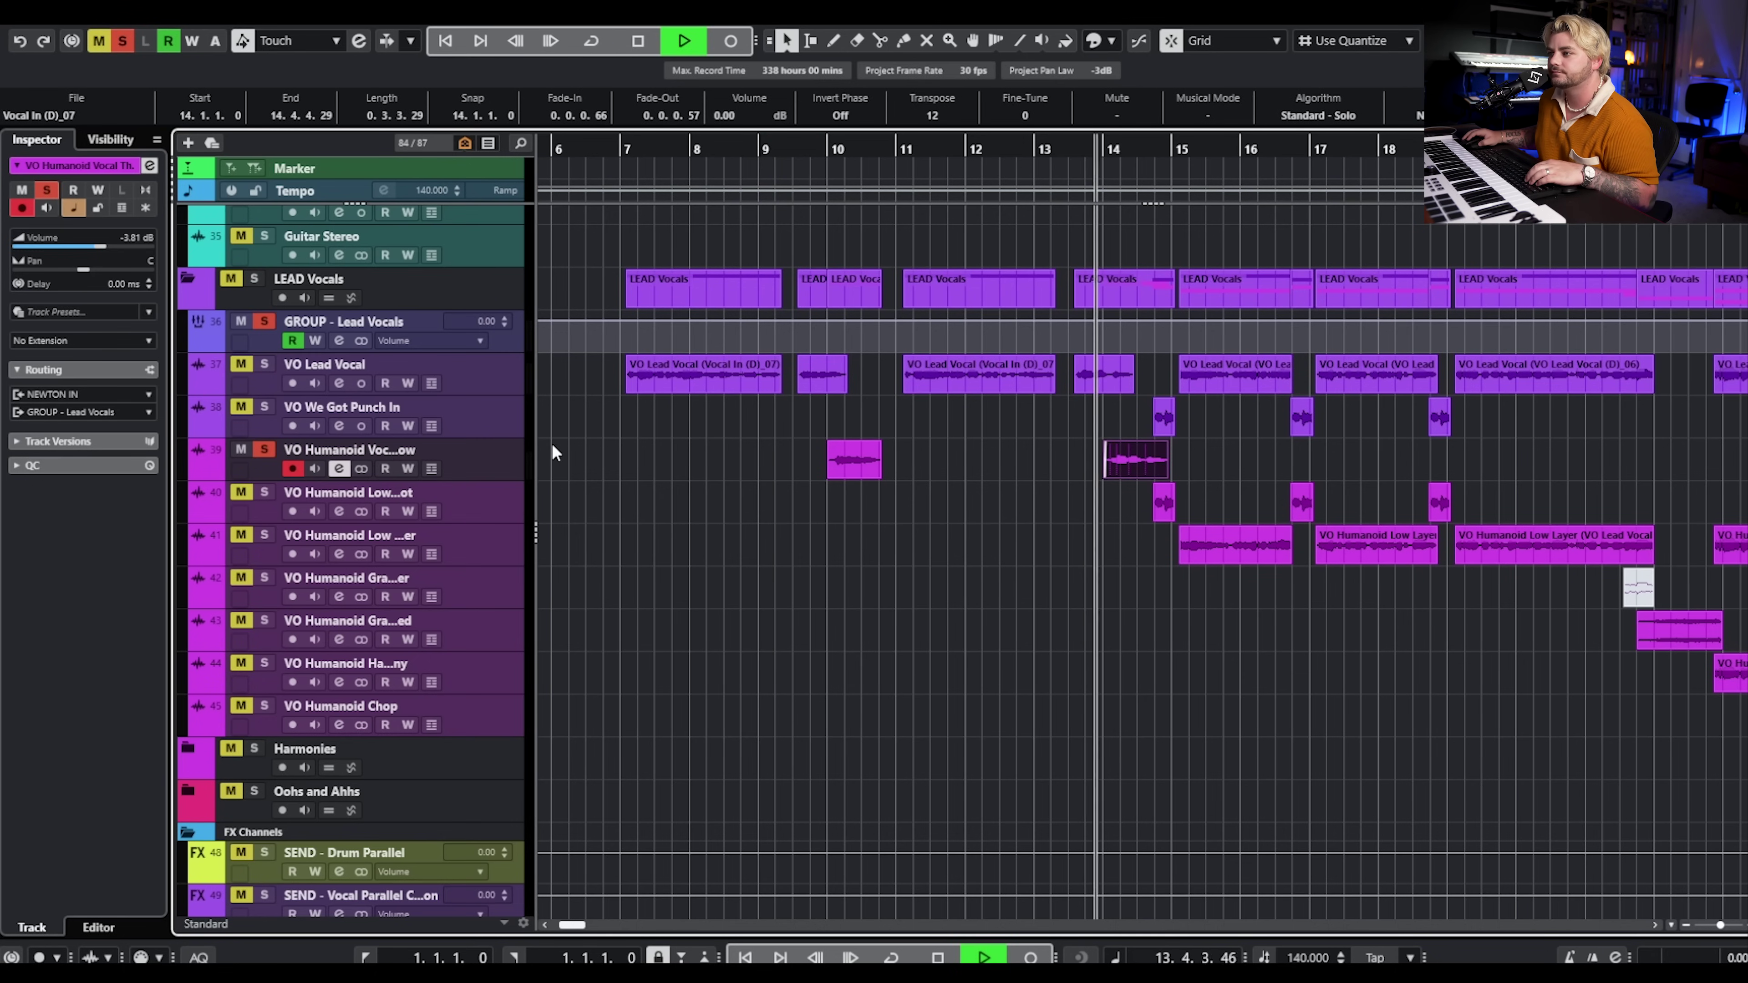
{"action": "key", "text": "space"}
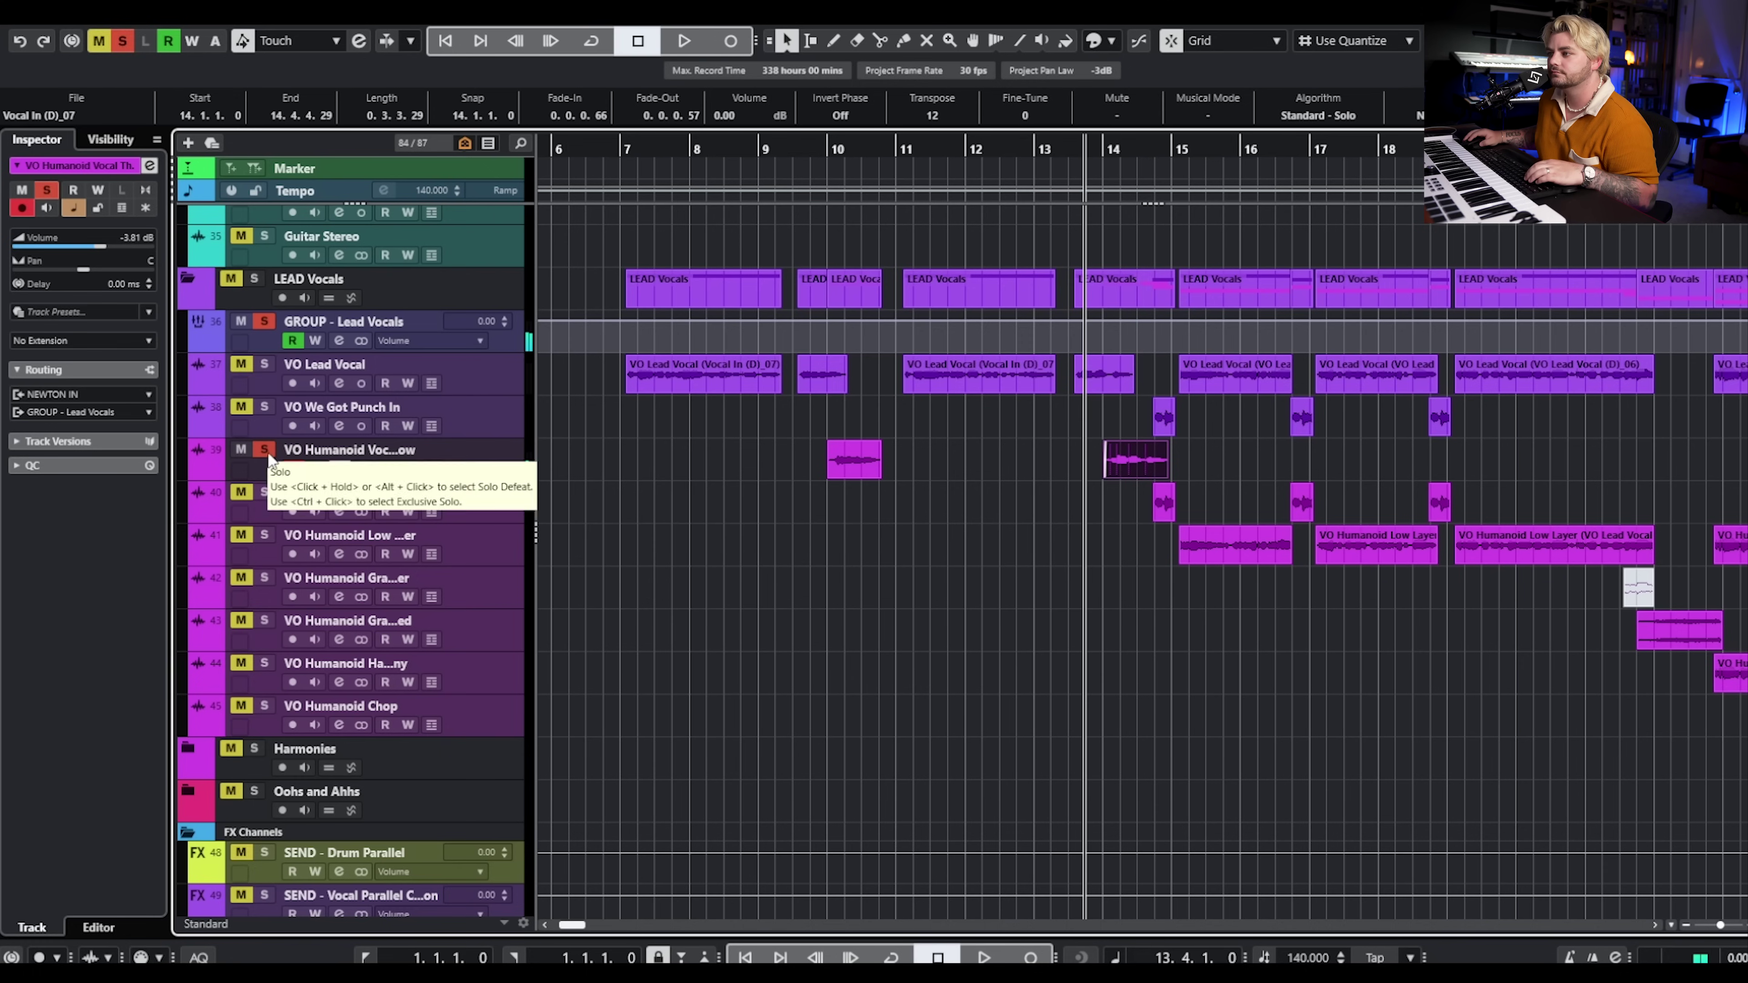
Unsolo the vocal throw track and play the full mix from bar 12 through the second throw
{"action": "left_click", "coordinate": [264, 450]}
{"action": "left_click", "coordinate": [1025, 148]}
{"action": "key", "text": "space"}
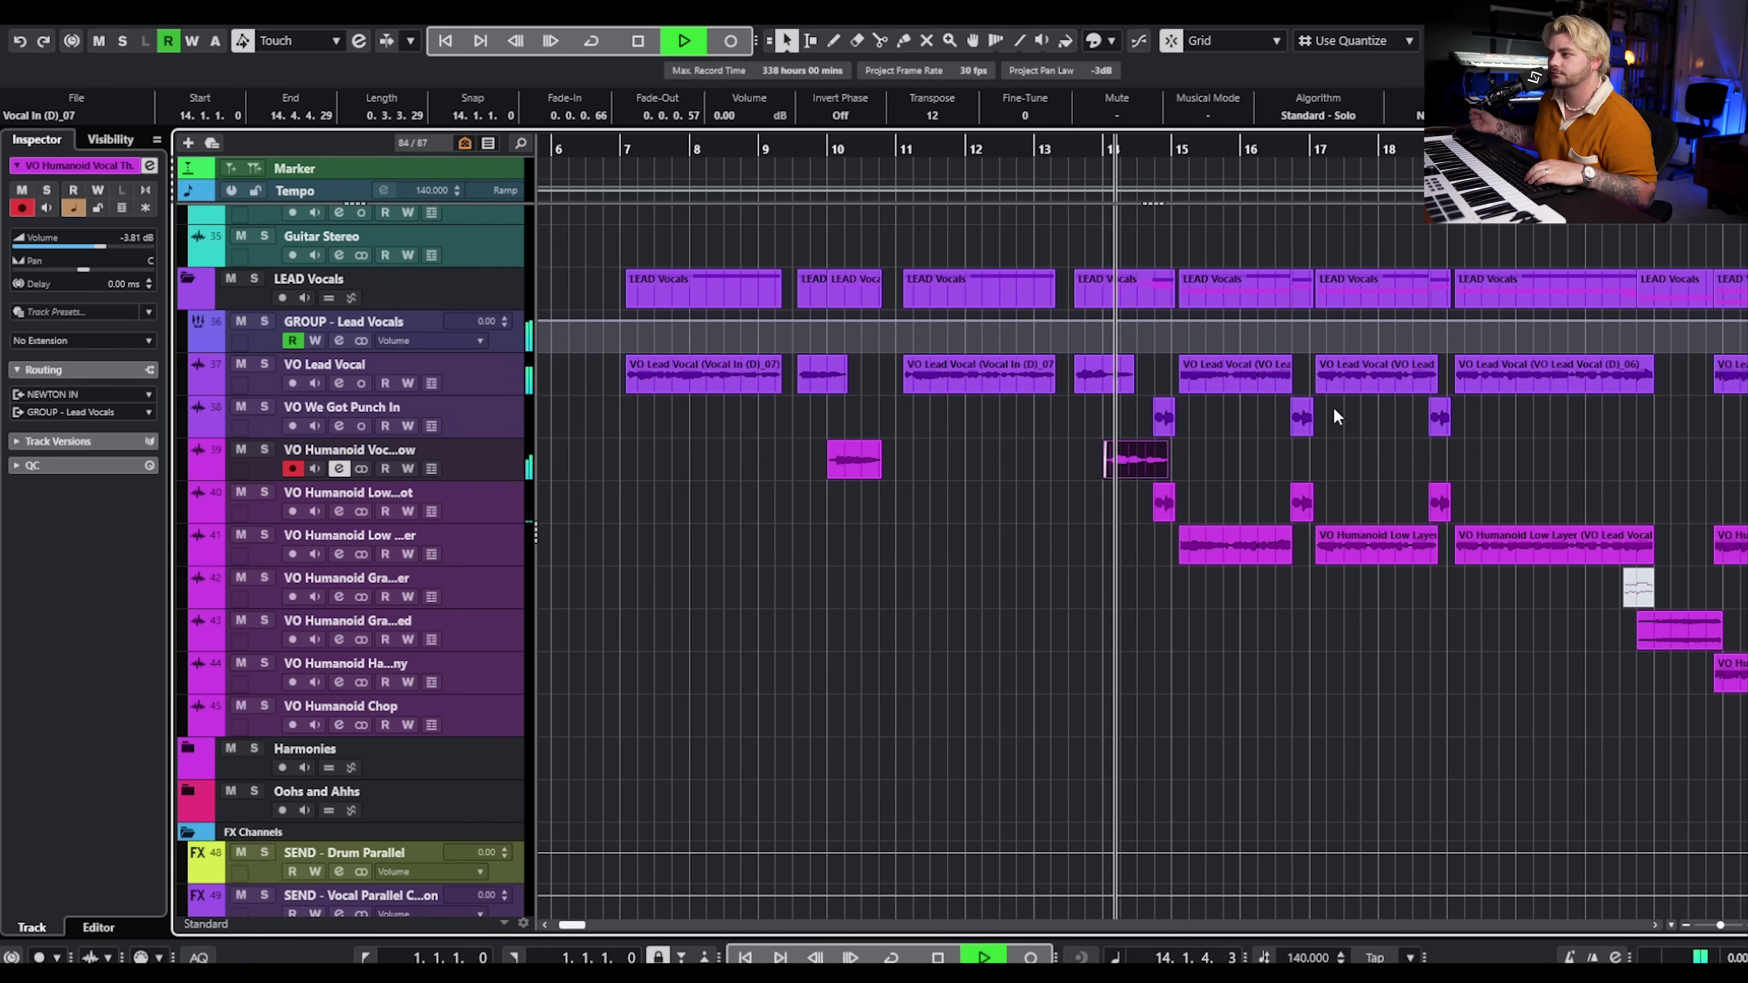
{"action": "key", "text": "space"}
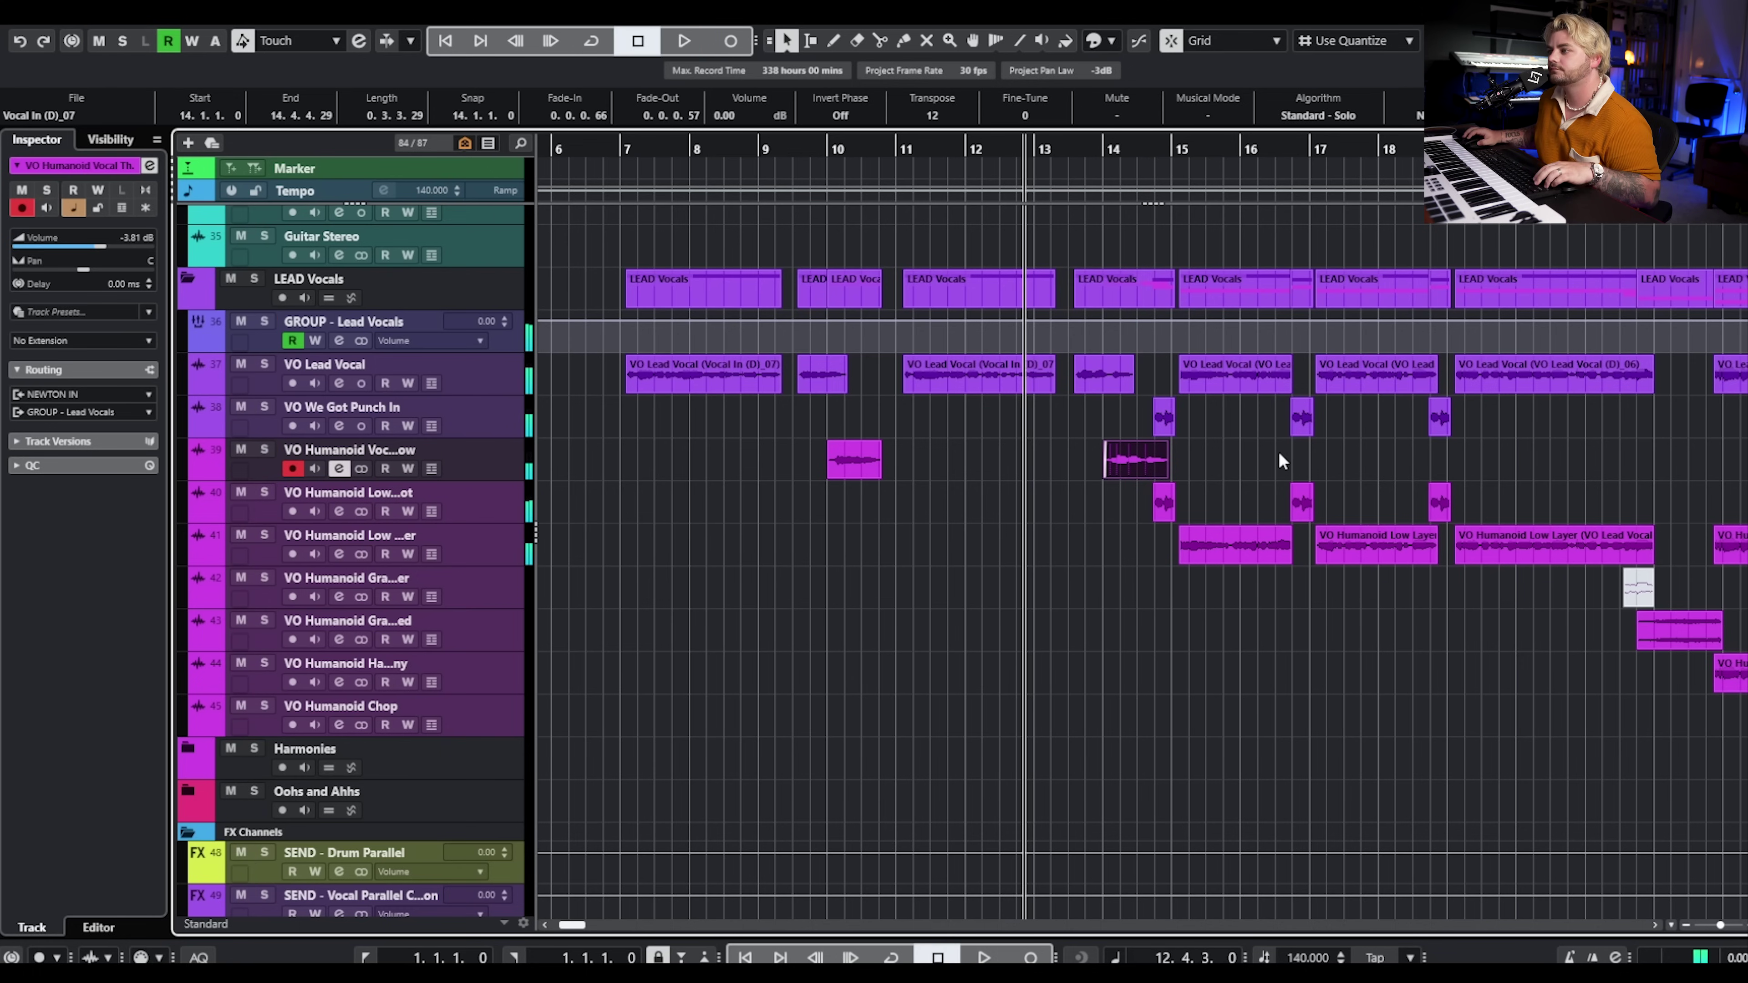
Mute the Humanoid track directly below the vocal throw track and select the three VO We Got Punch In clips from bar 14
{"action": "key", "text": "g"}
{"action": "key", "text": "g"}
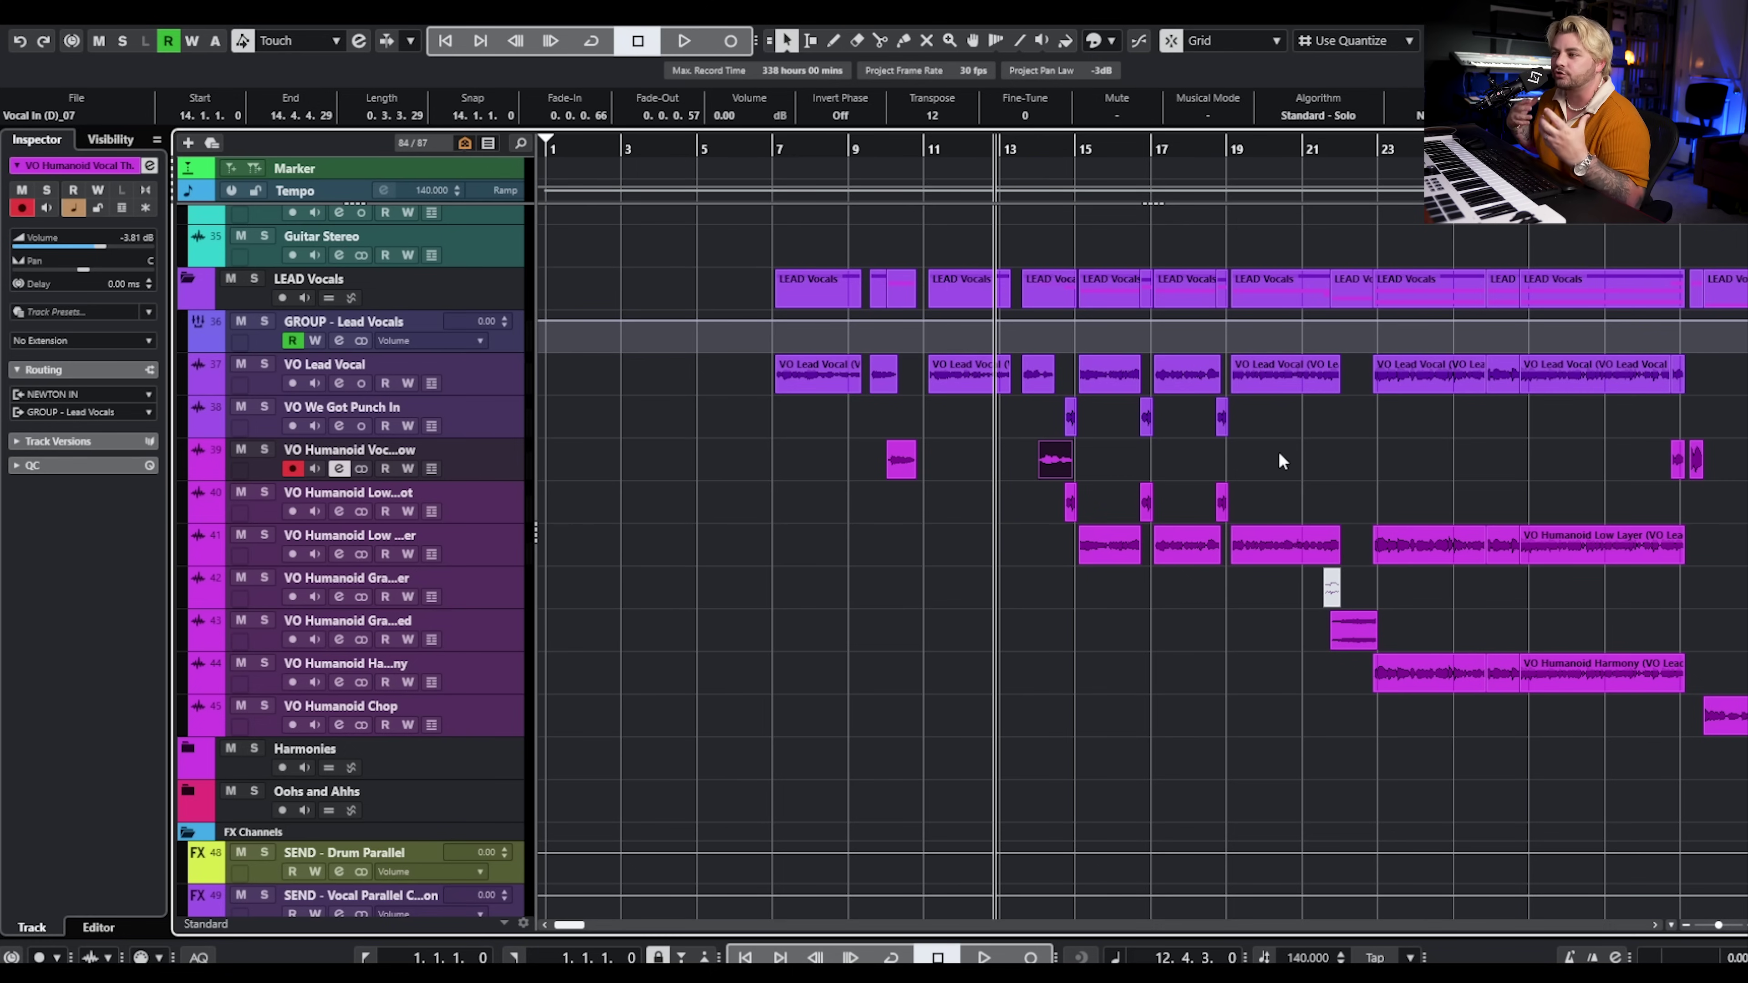
{"action": "scroll", "coordinate": [1189, 454], "scroll_direction": "up", "scroll_amount": 5}
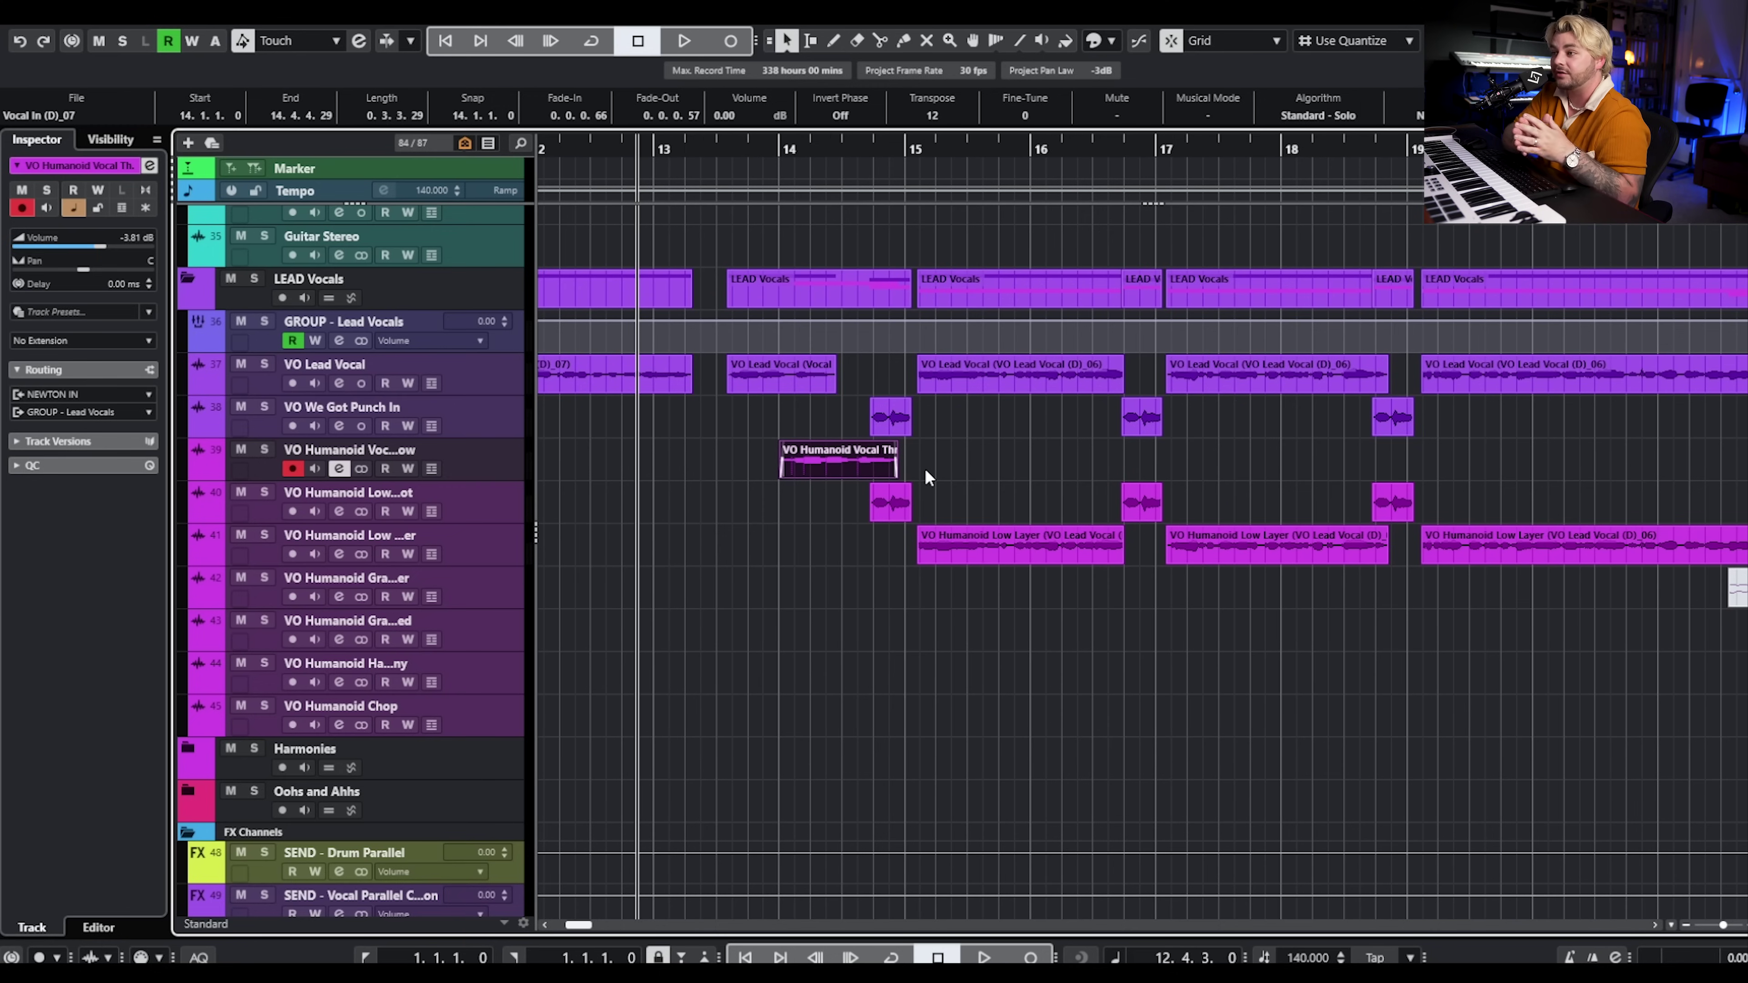
{"action": "left_click", "coordinate": [241, 492]}
{"action": "scroll", "coordinate": [917, 448], "scroll_direction": "down", "scroll_amount": 1}
{"action": "left_click_drag", "start_coordinate": [719, 420], "coordinate": [1438, 417]}
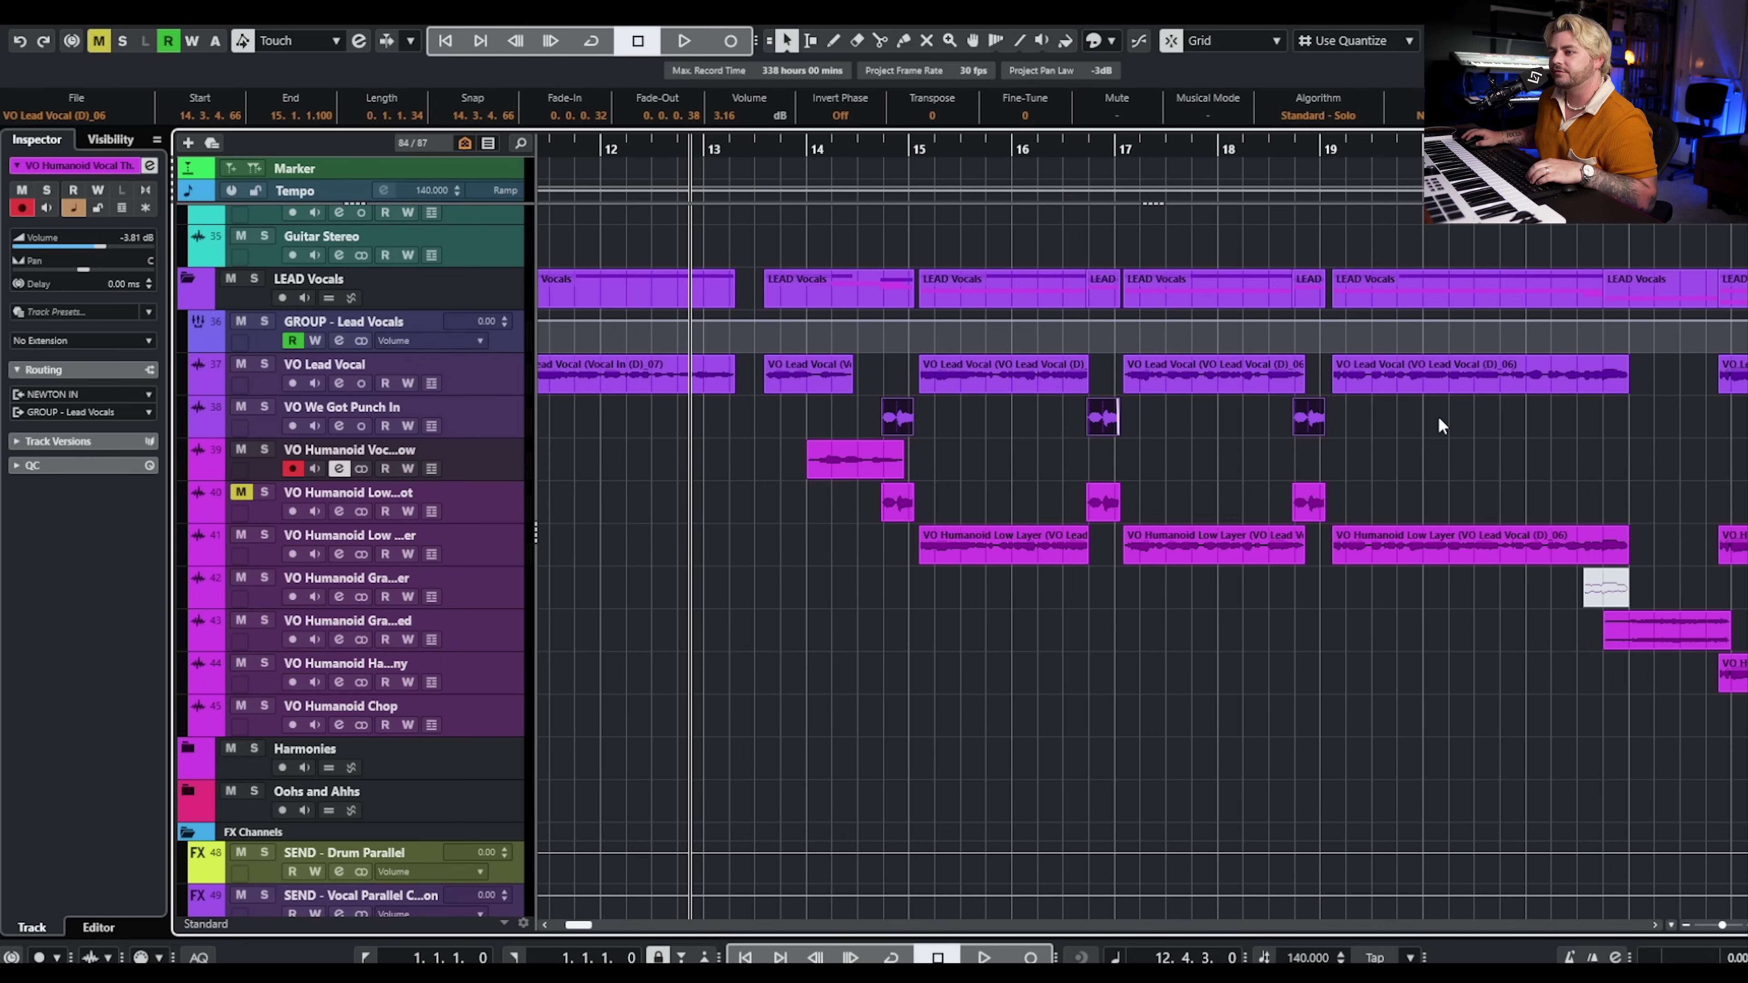
Play the mix from bar 14 and mute the VO Humanoid Low Layer track during playback
{"action": "left_click", "coordinate": [883, 155]}
{"action": "key", "text": "space"}
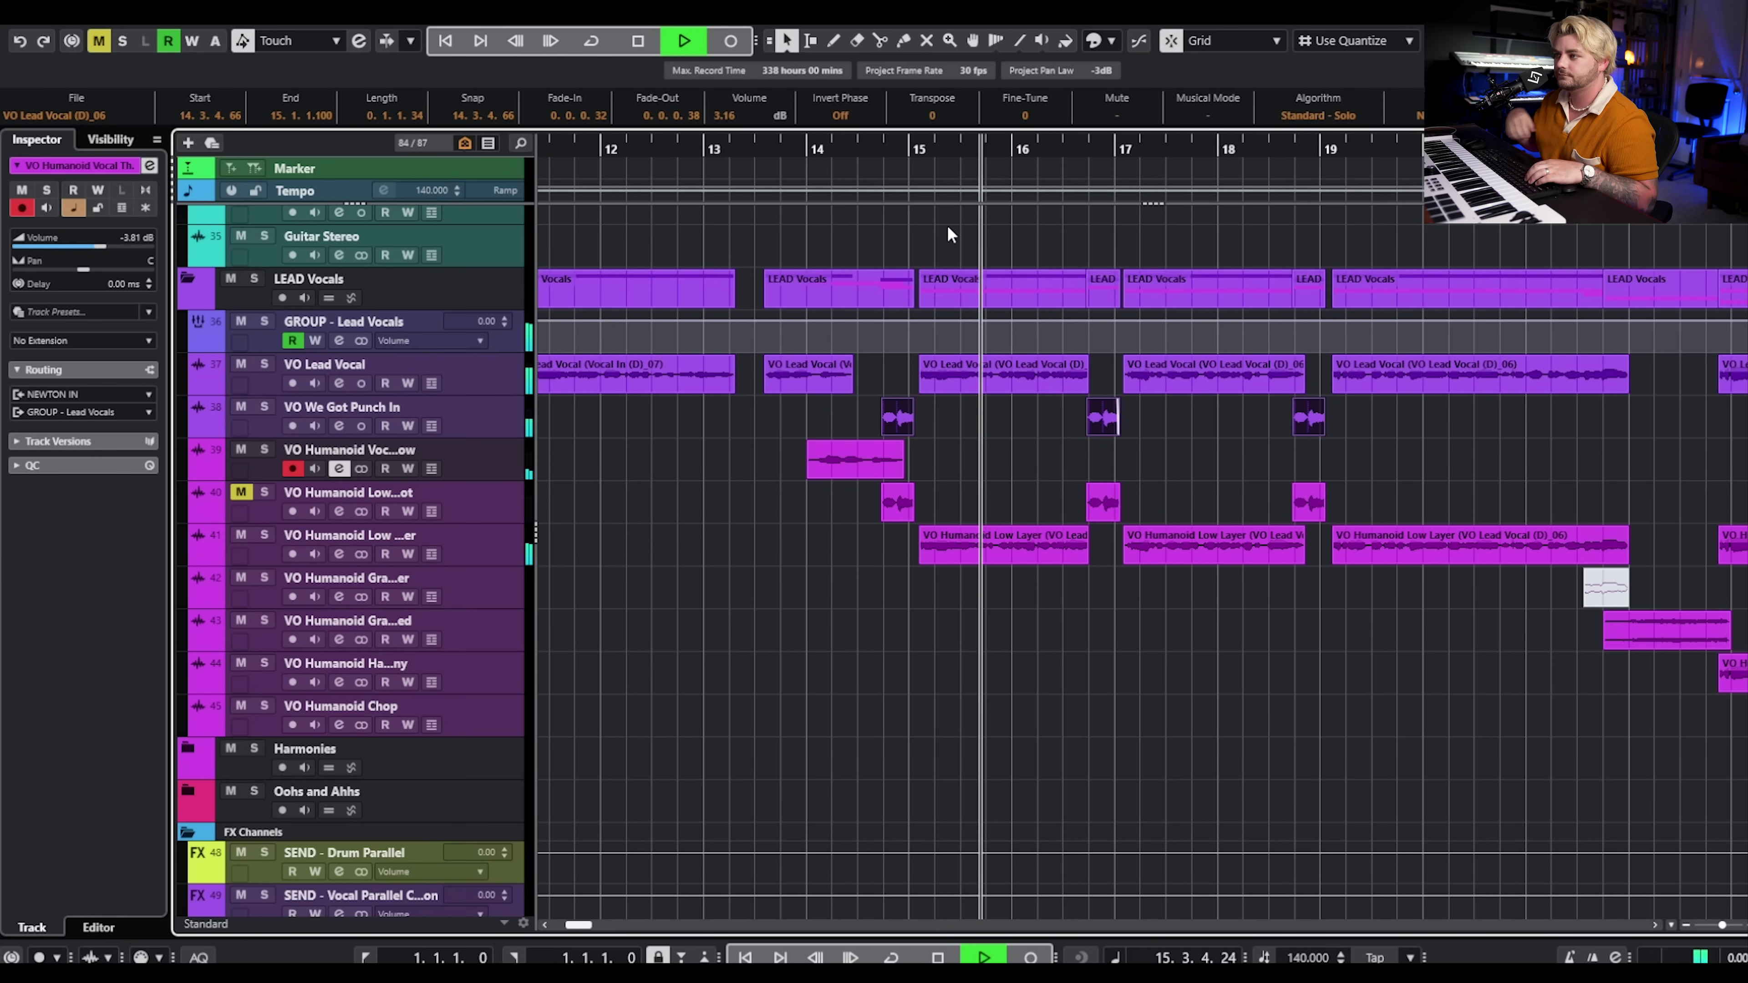
{"action": "left_click", "coordinate": [240, 535]}
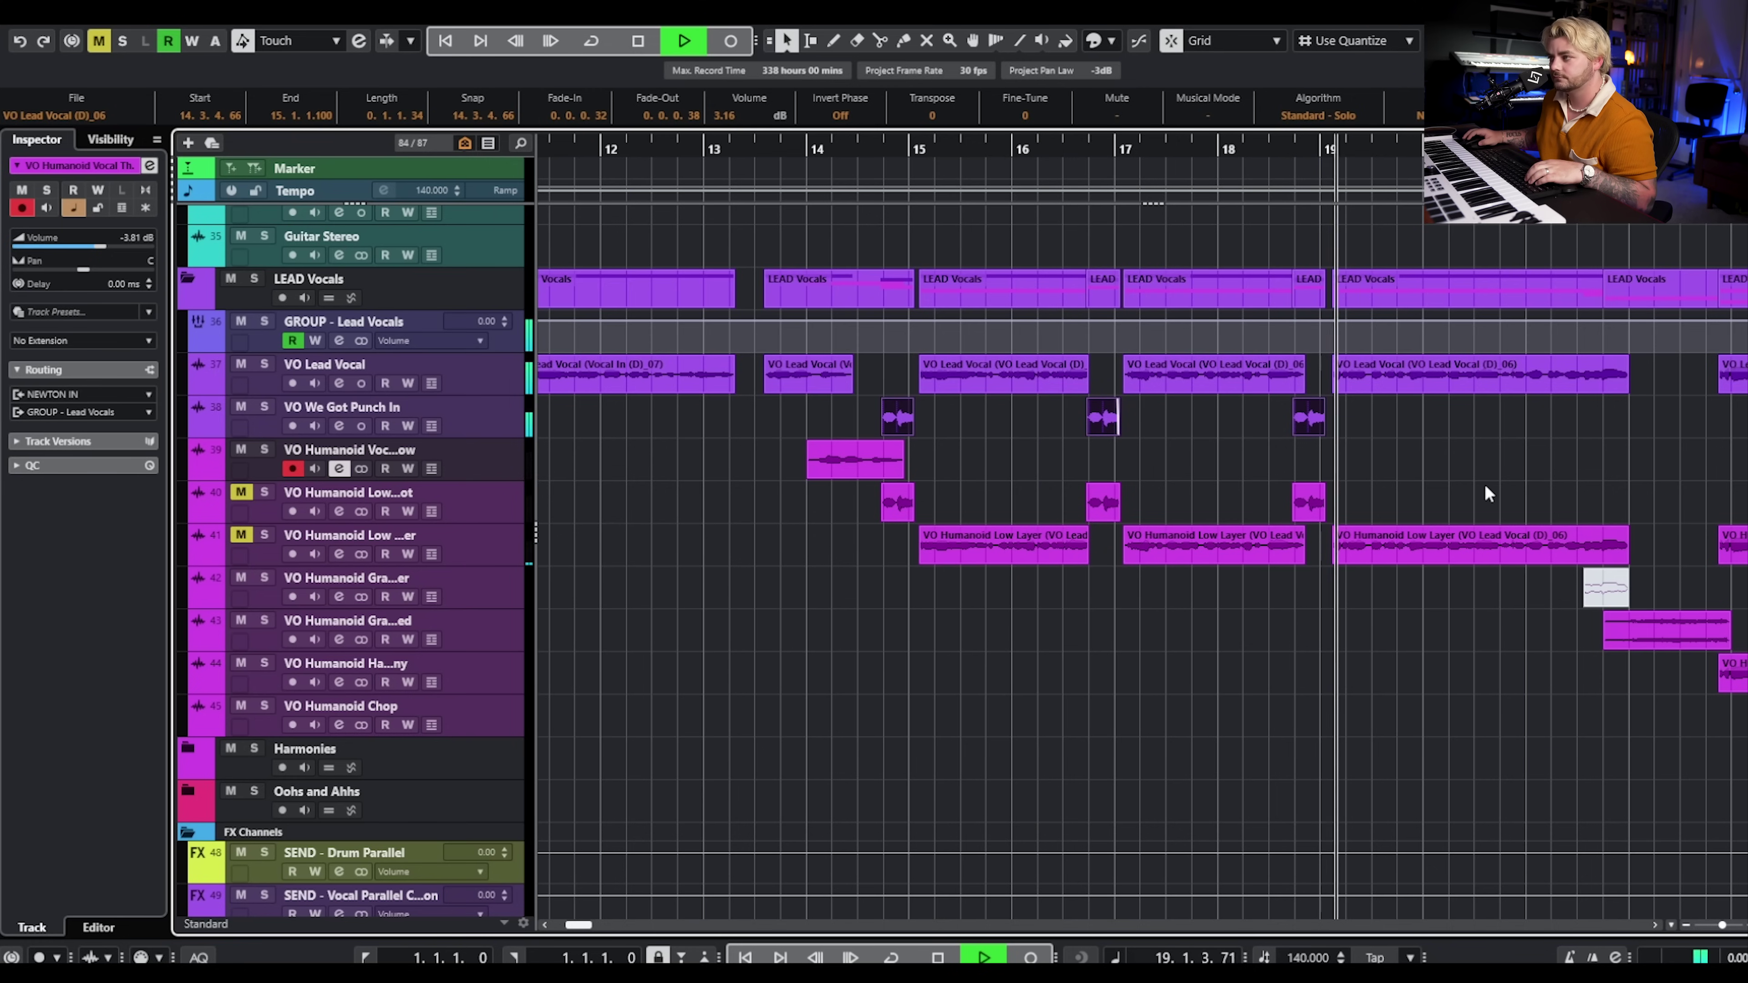
{"action": "key", "text": "space"}
Solo the VO We Got Punch In and VO Humanoid Vocal Throw tracks and play them
{"action": "left_click", "coordinate": [264, 407]}
{"action": "left_click", "coordinate": [265, 451]}
{"action": "key", "text": "space"}
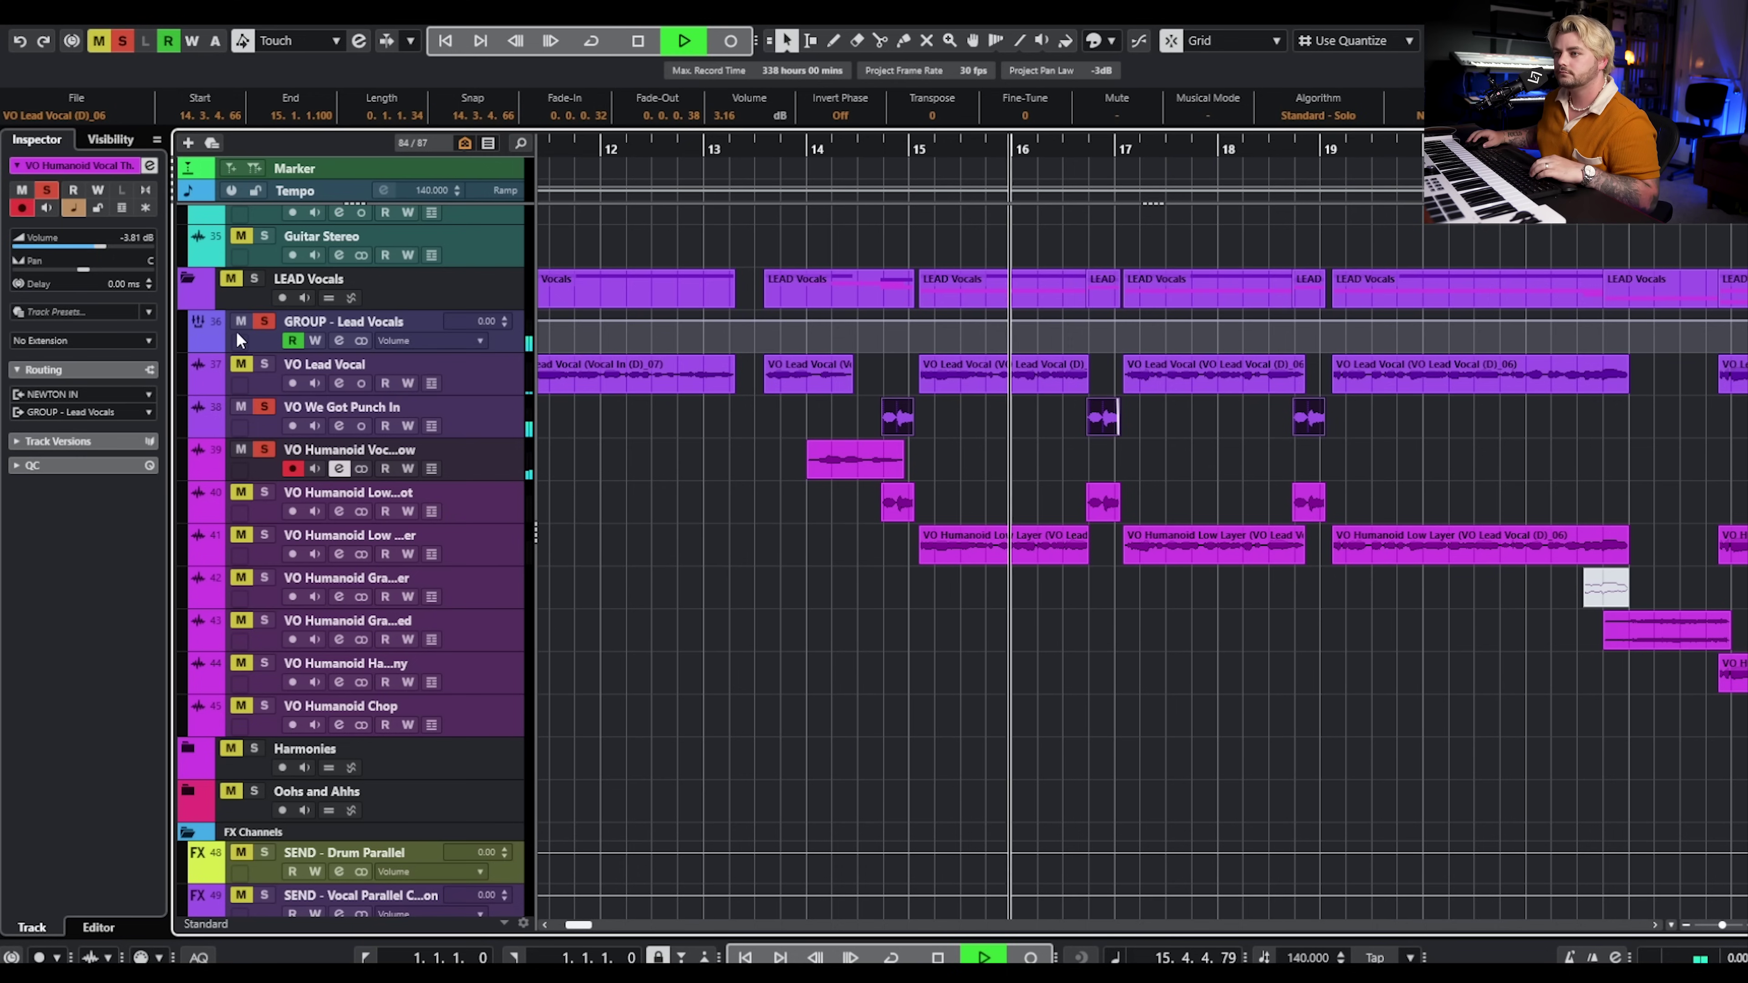
Add the VO Lead Vocal track to the solo, stop playback and unsolo the vocal throw track
{"action": "left_click", "coordinate": [264, 364]}
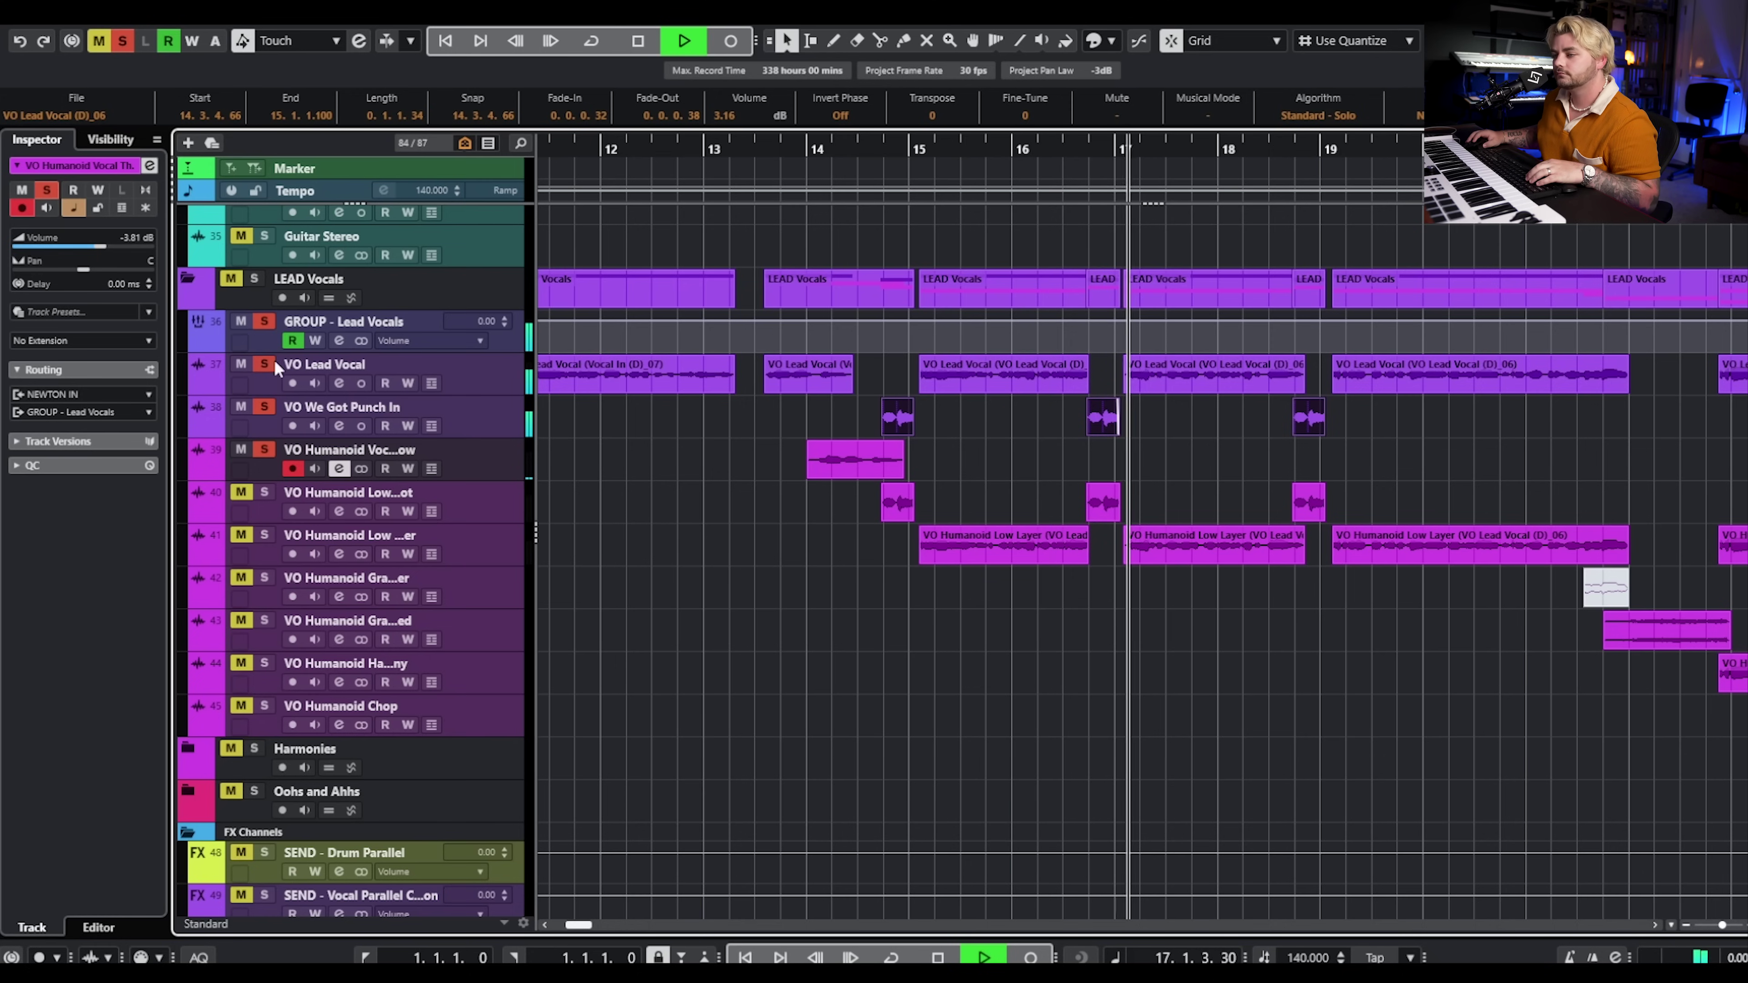
{"action": "key", "text": "space"}
{"action": "left_click", "coordinate": [264, 450]}
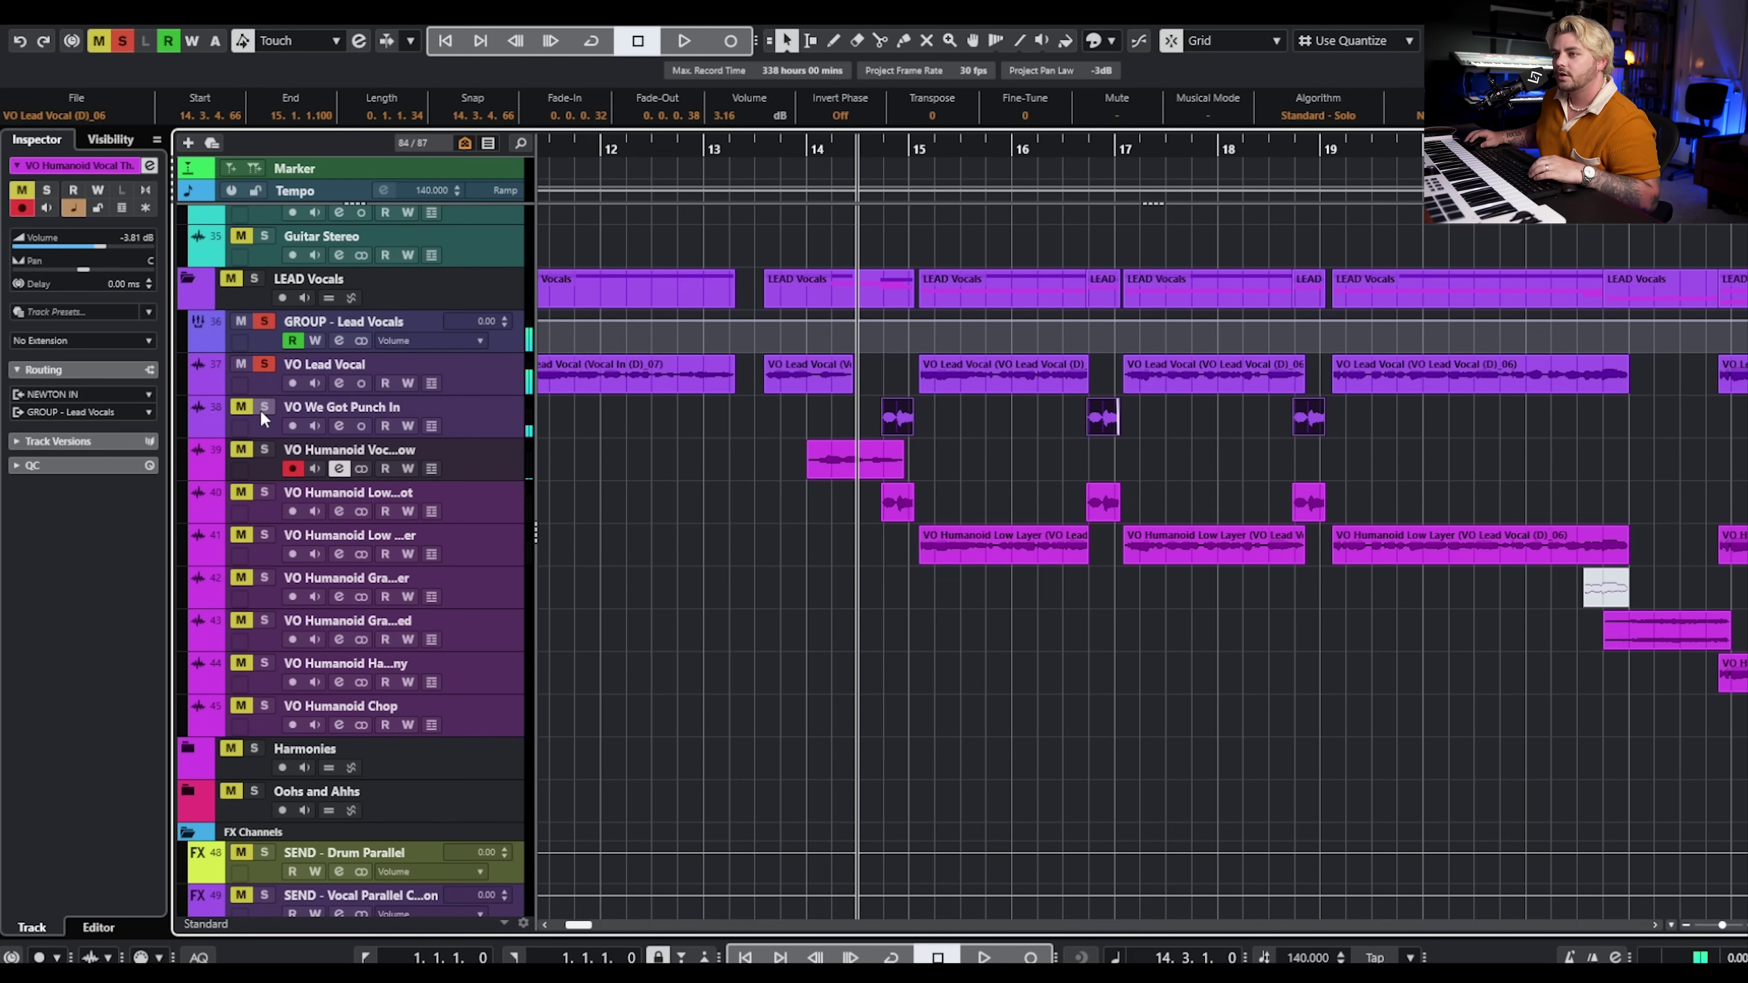
Clear the remaining solos on the VO We Got Punch In and VO Lead Vocal tracks and deselect the punch-in clips
{"action": "left_click", "coordinate": [264, 408]}
{"action": "left_click", "coordinate": [265, 367]}
{"action": "left_click", "coordinate": [745, 563]}
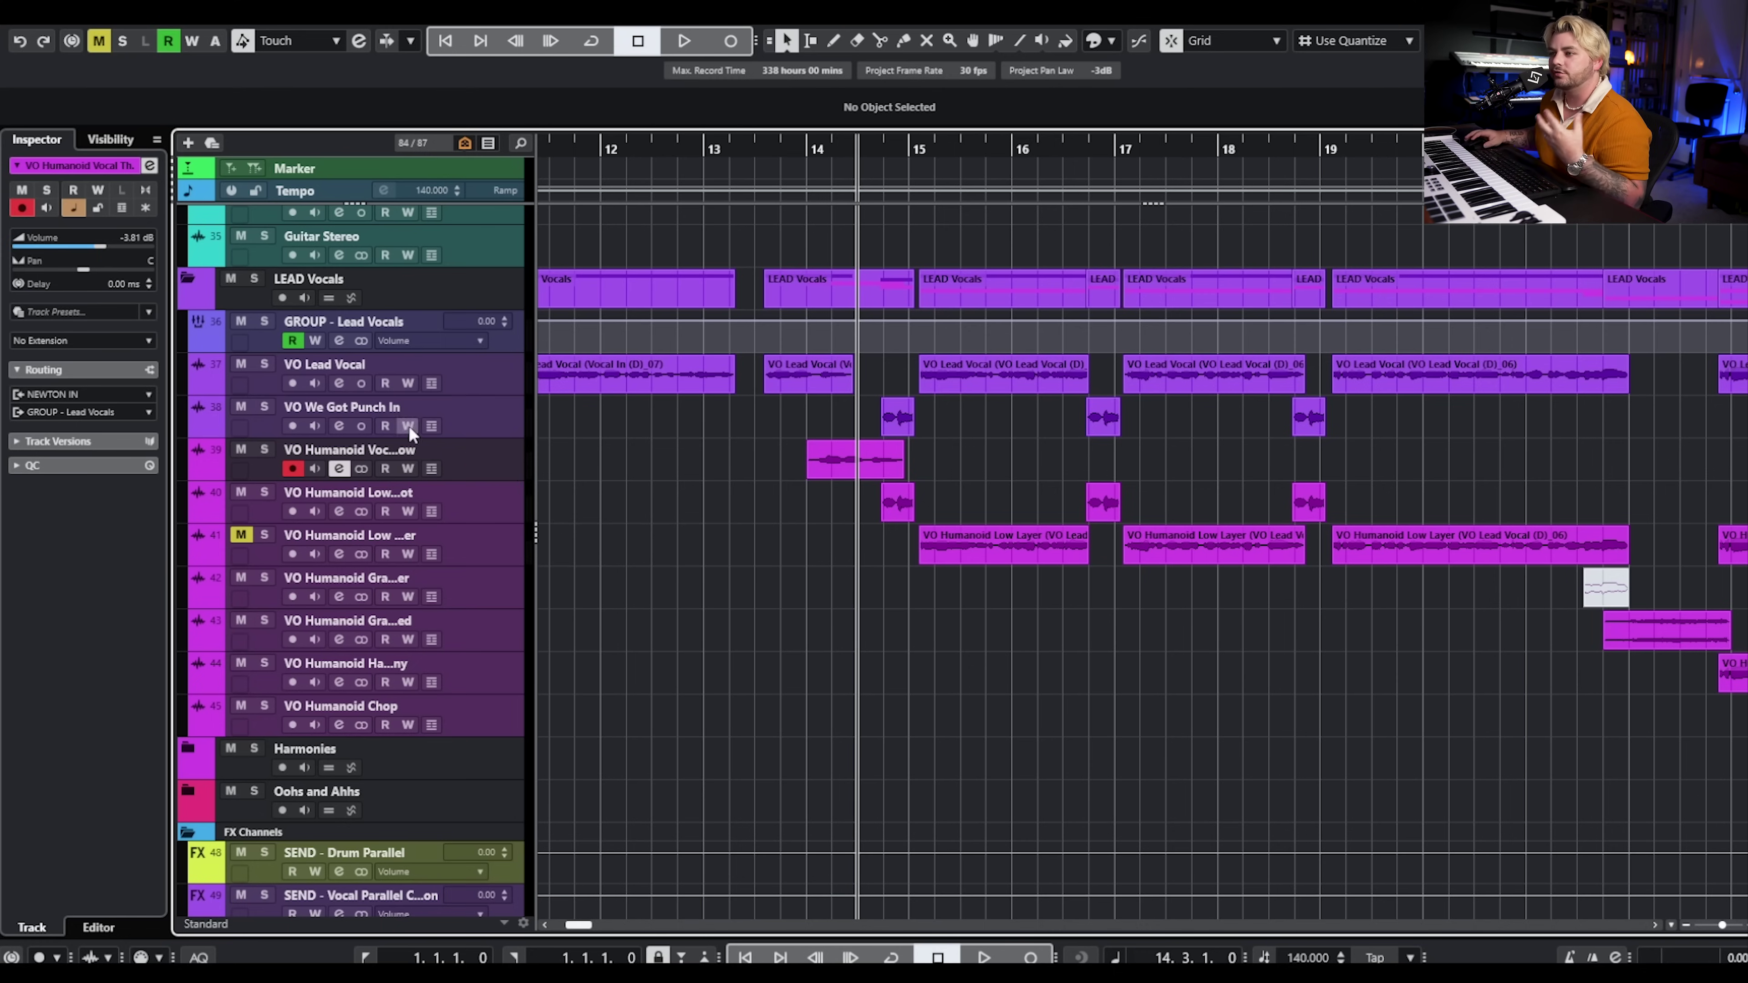
Solo and select the VO Humanoid Low We Got track and play it on its own from bar 14
{"action": "left_click", "coordinate": [265, 492]}
{"action": "left_click", "coordinate": [458, 511]}
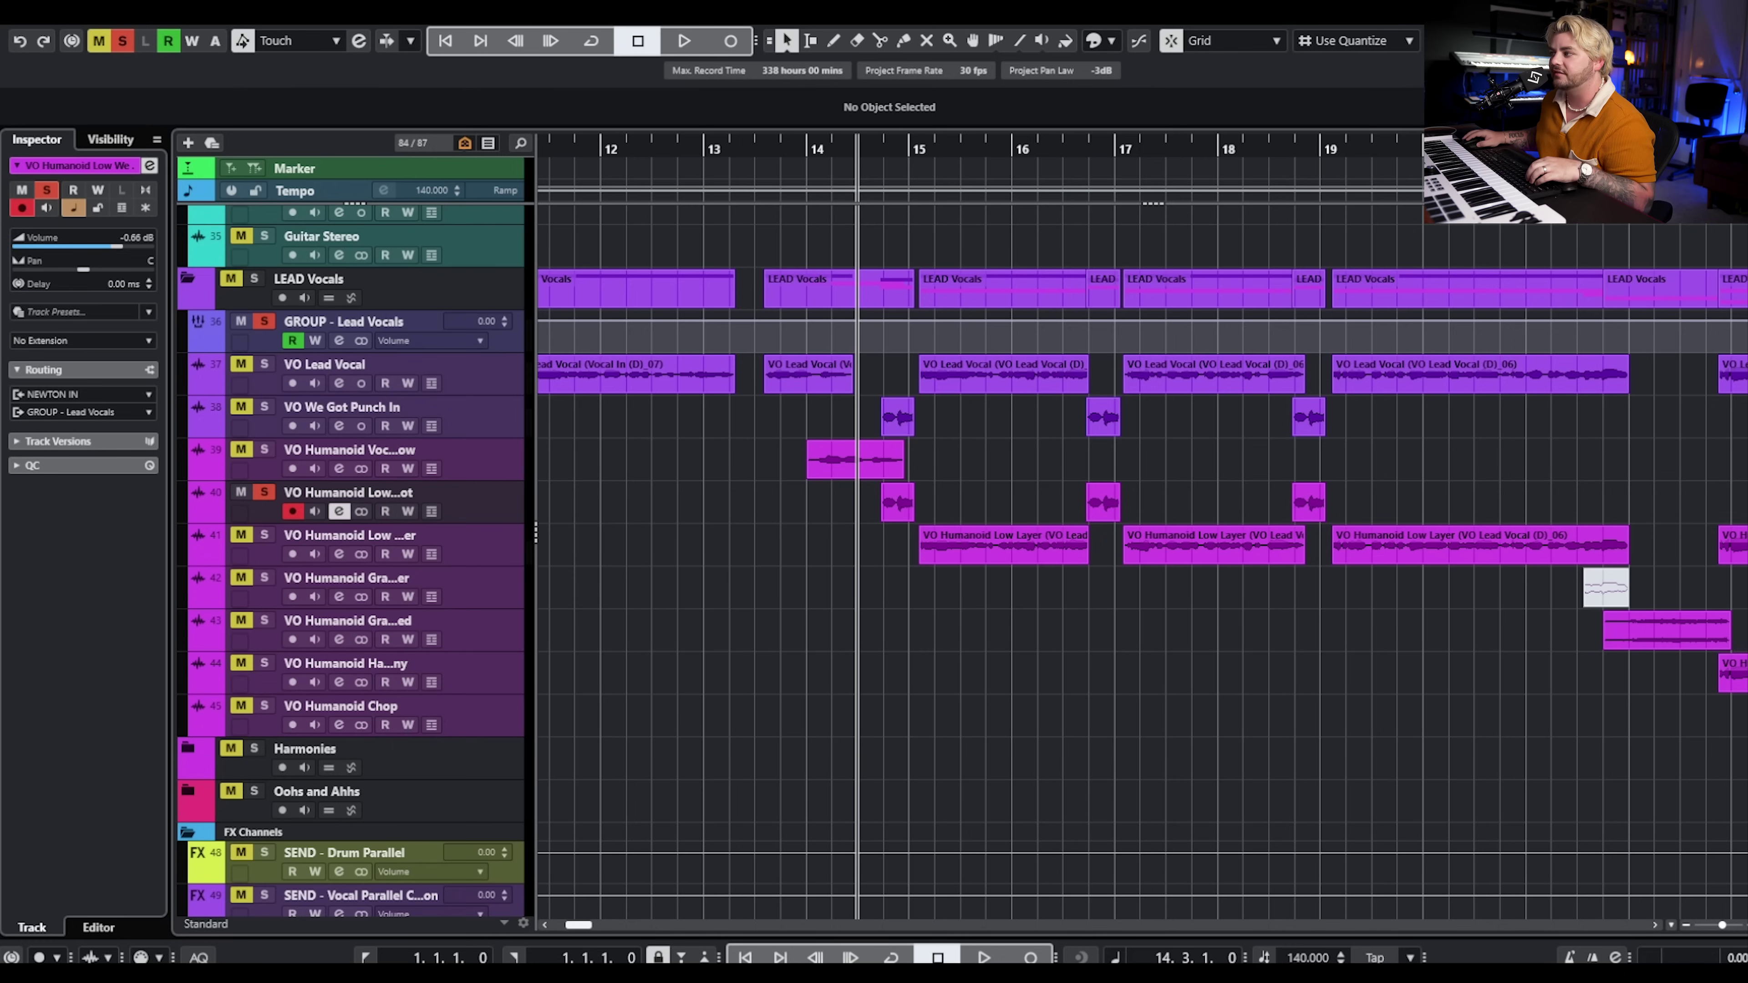
{"action": "key", "text": "space"}
{"action": "key", "text": "space"}
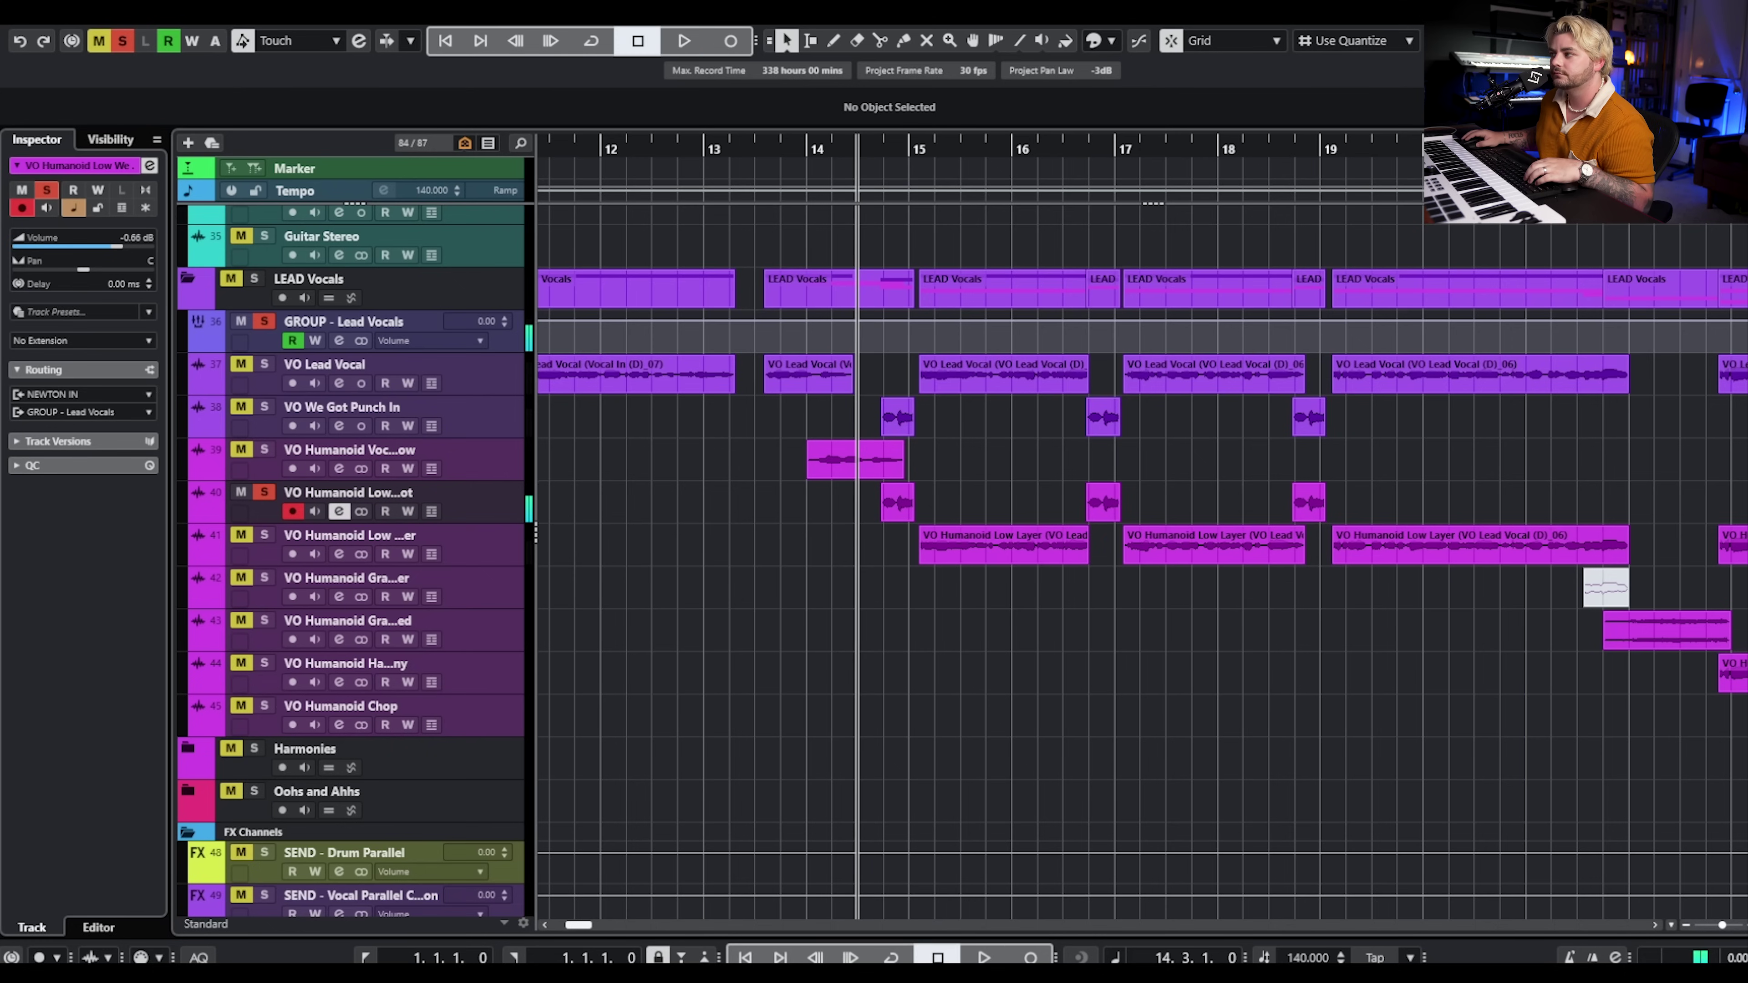
Bring the track's Humanoid plugin window into view, play the soloed part and review its pitch and sharpen controls
{"action": "left_click_drag", "start_coordinate": [1741, 116], "coordinate": [762, 120]}
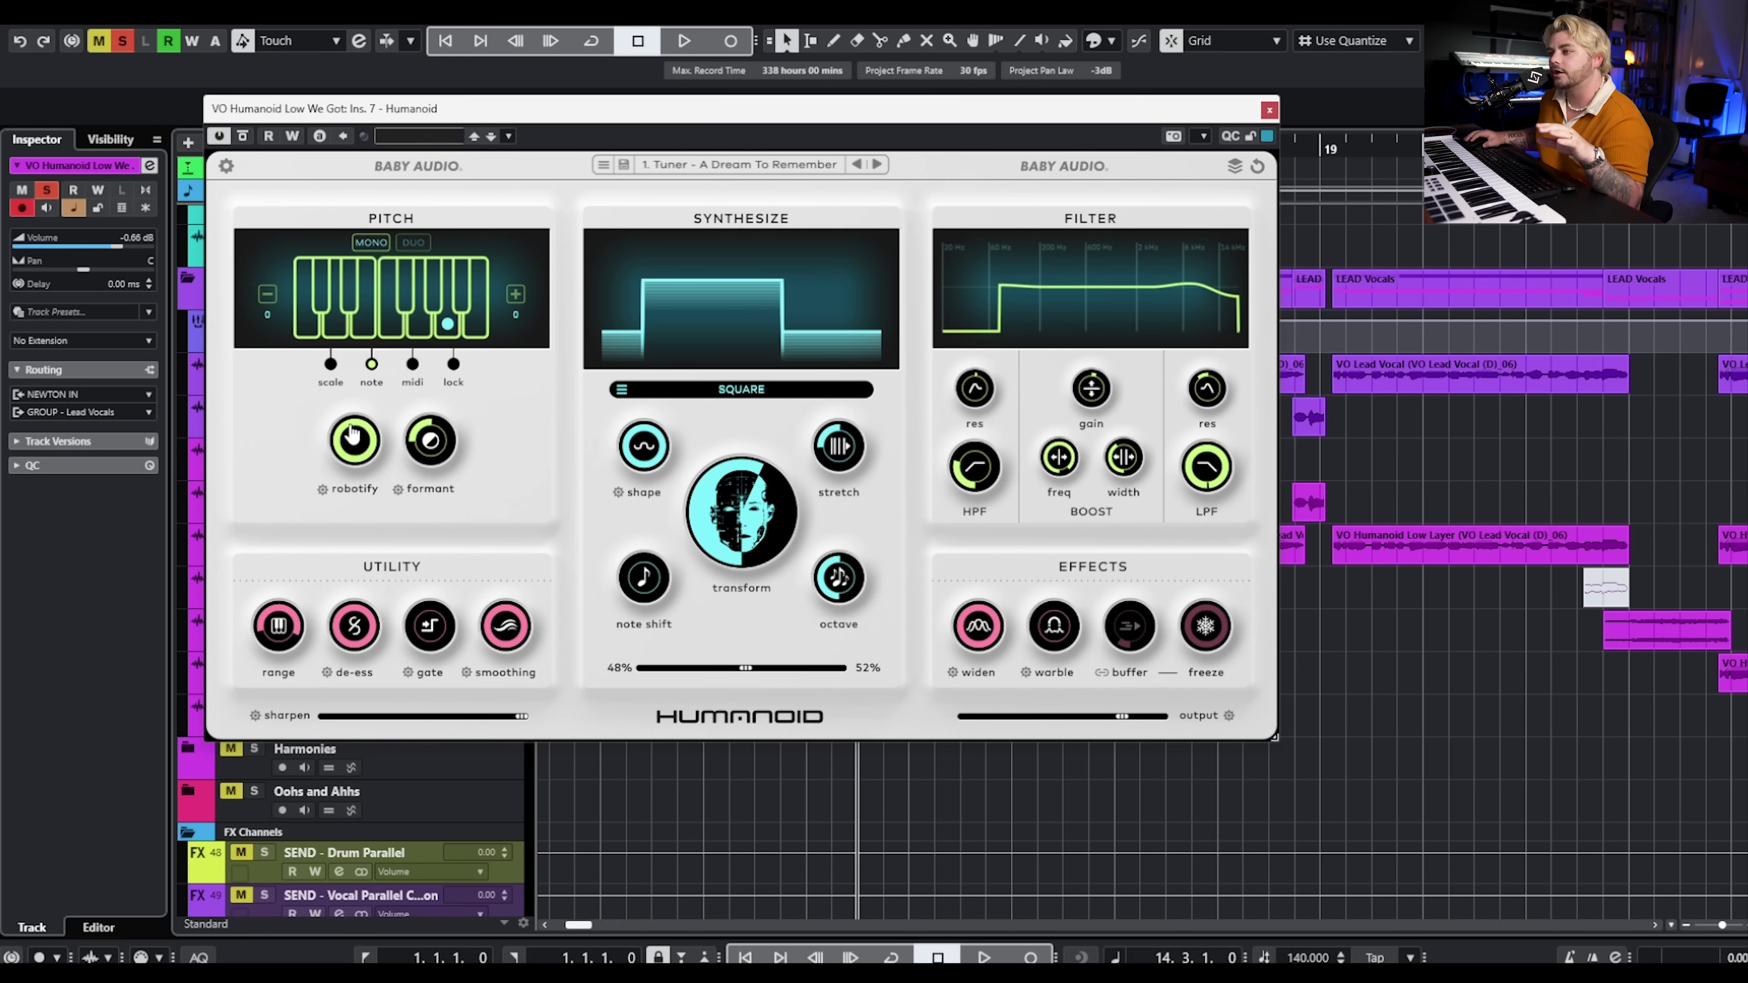
{"action": "key", "text": "space"}
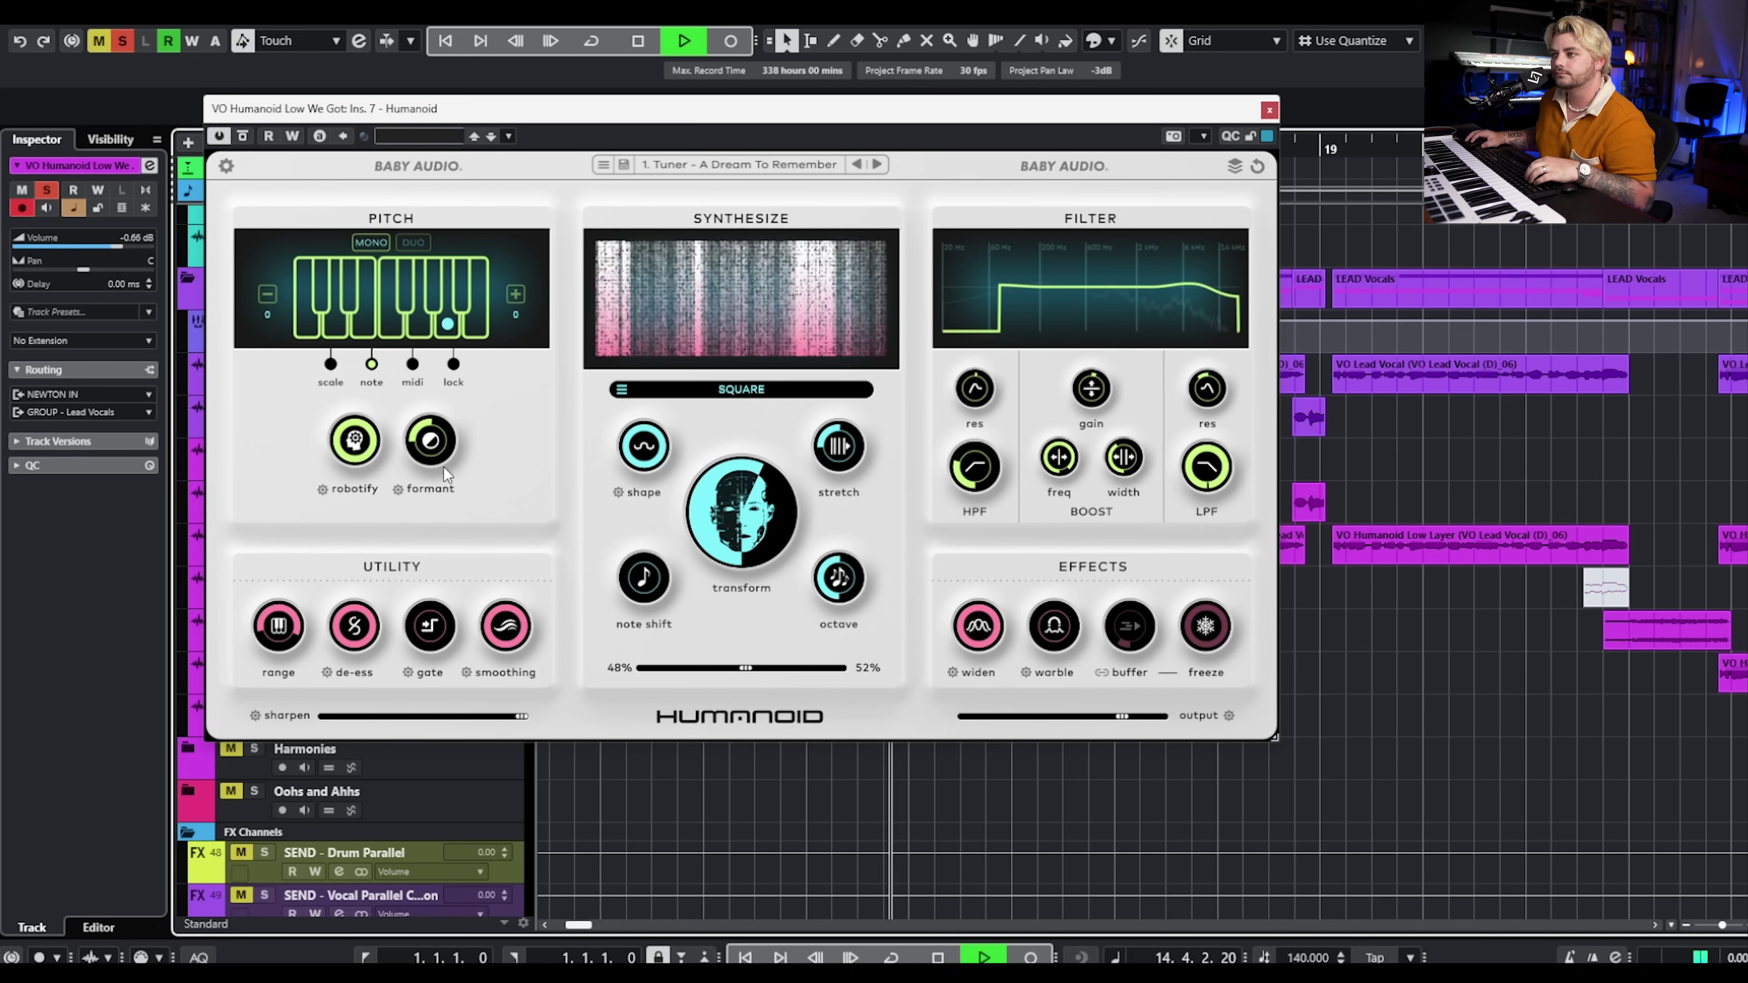
{"action": "key", "text": "space"}
{"action": "mouse_move", "coordinate": [434, 459]}
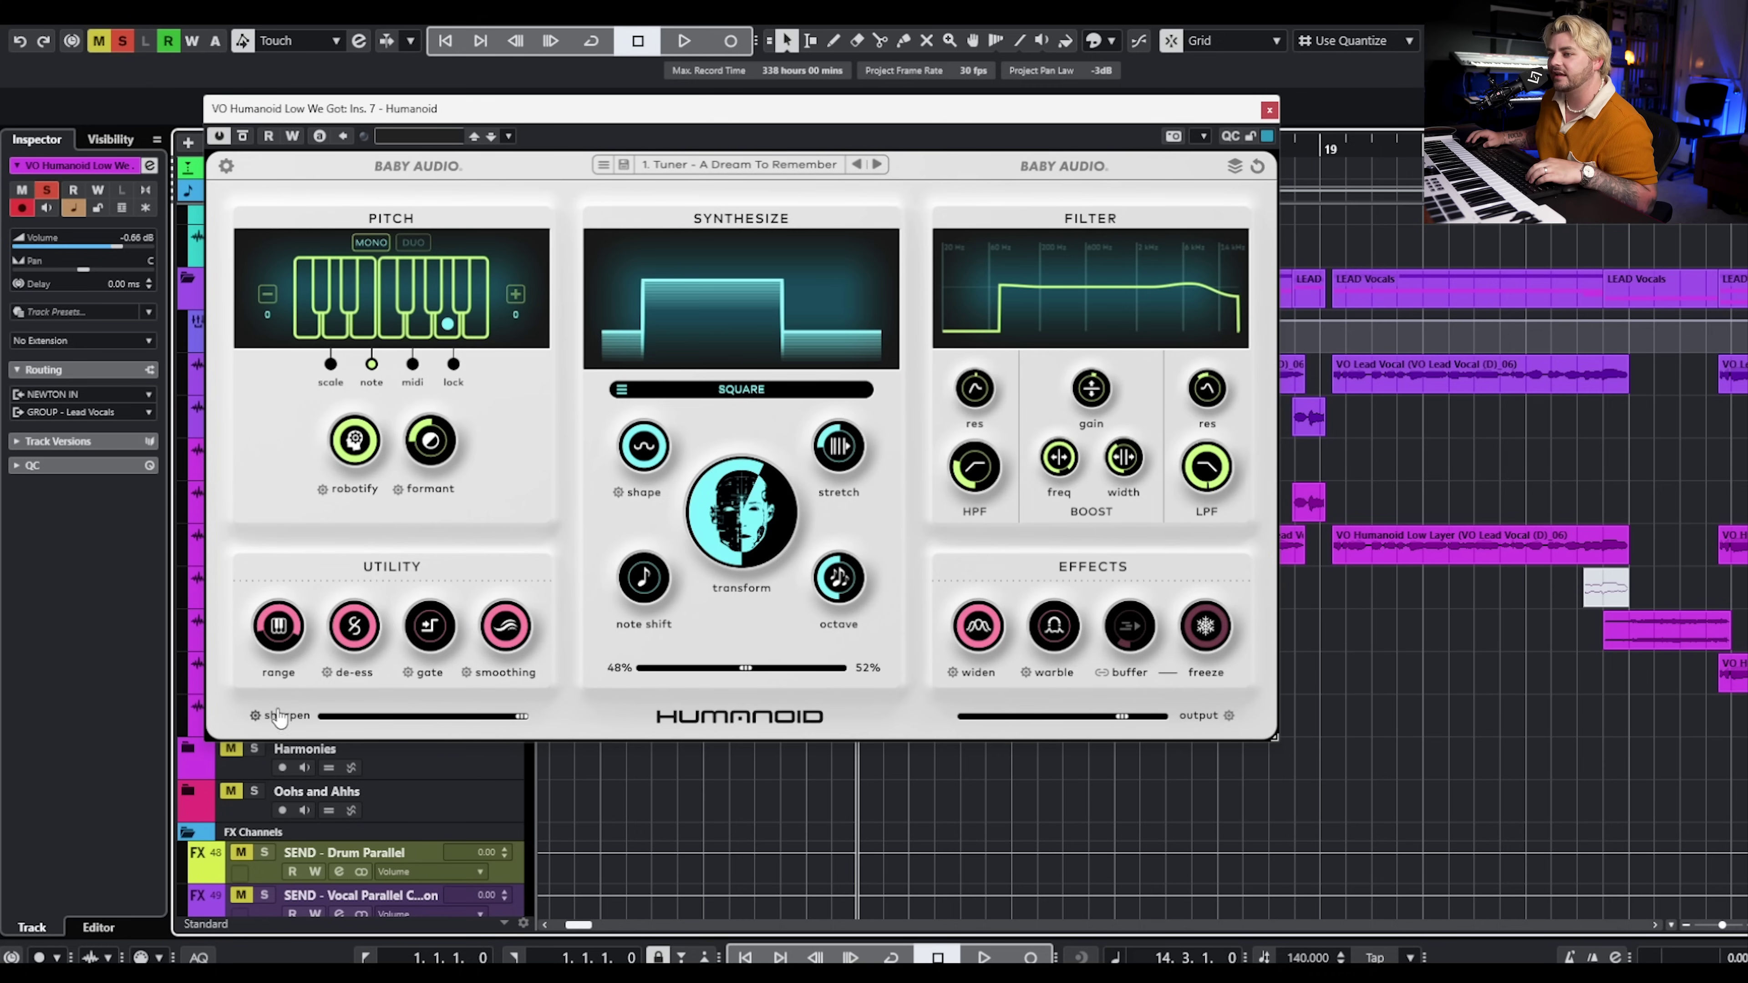
{"action": "left_click", "coordinate": [255, 716]}
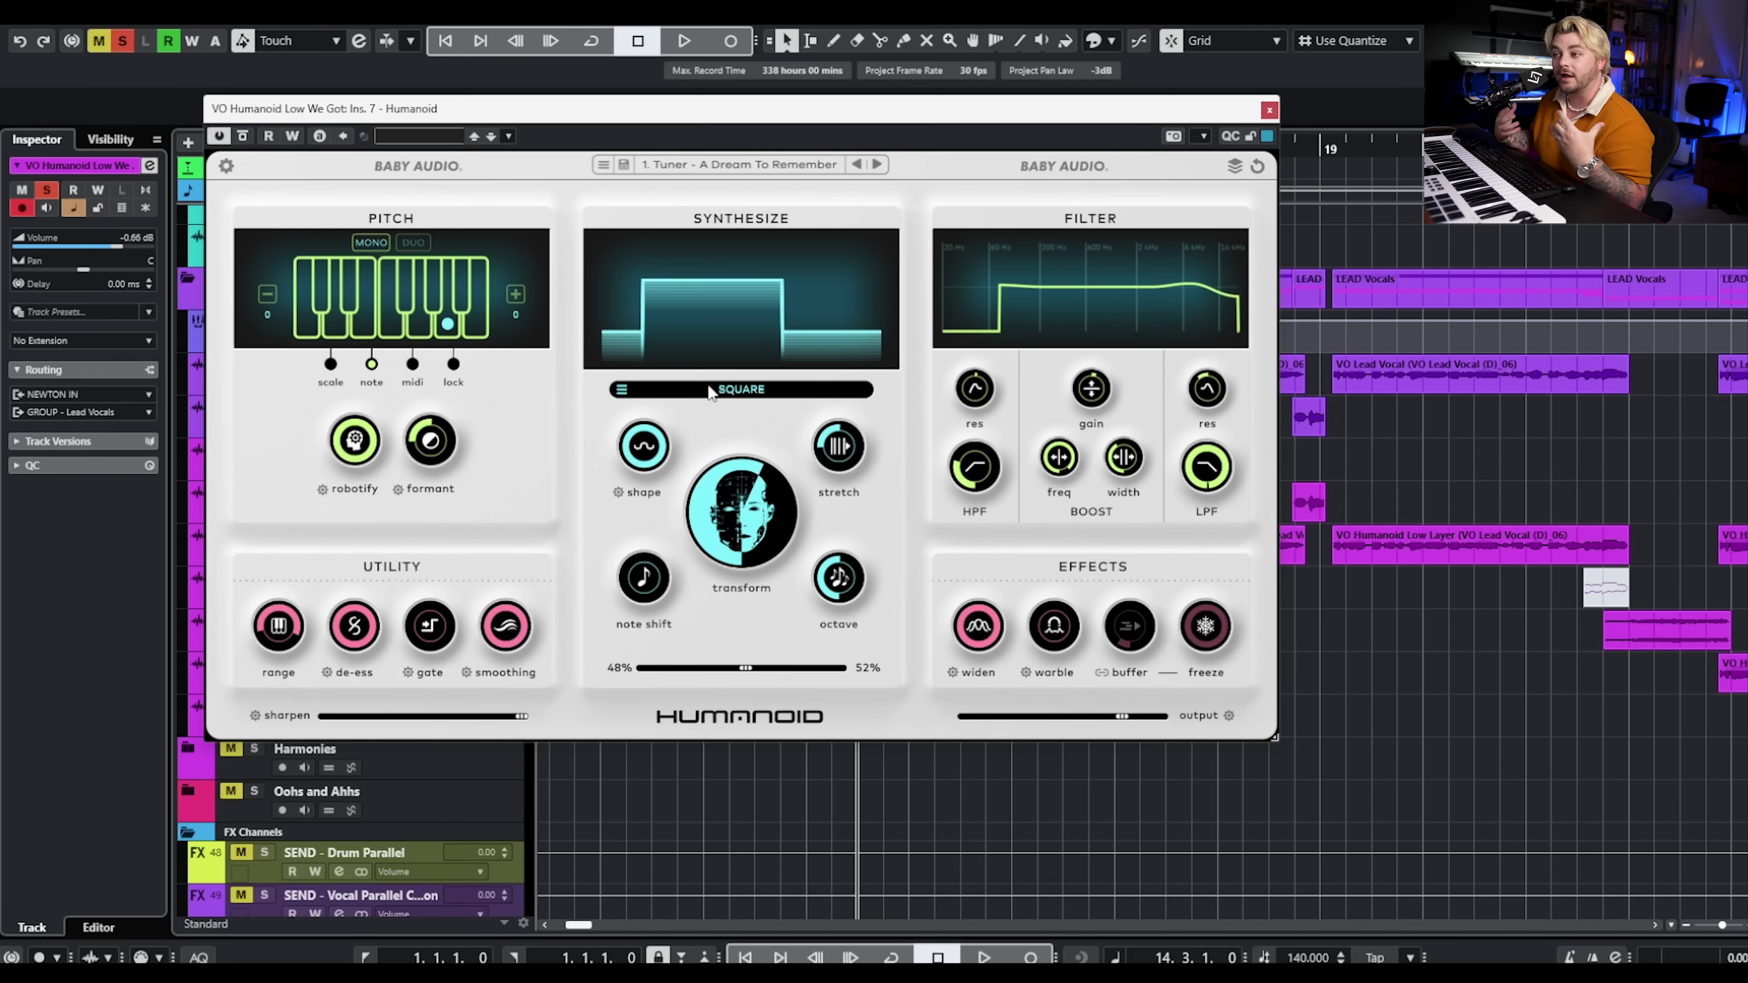
Try the Sine waveform in Humanoid's Synthesize section and play the soloed track with it
{"action": "left_click", "coordinate": [720, 396]}
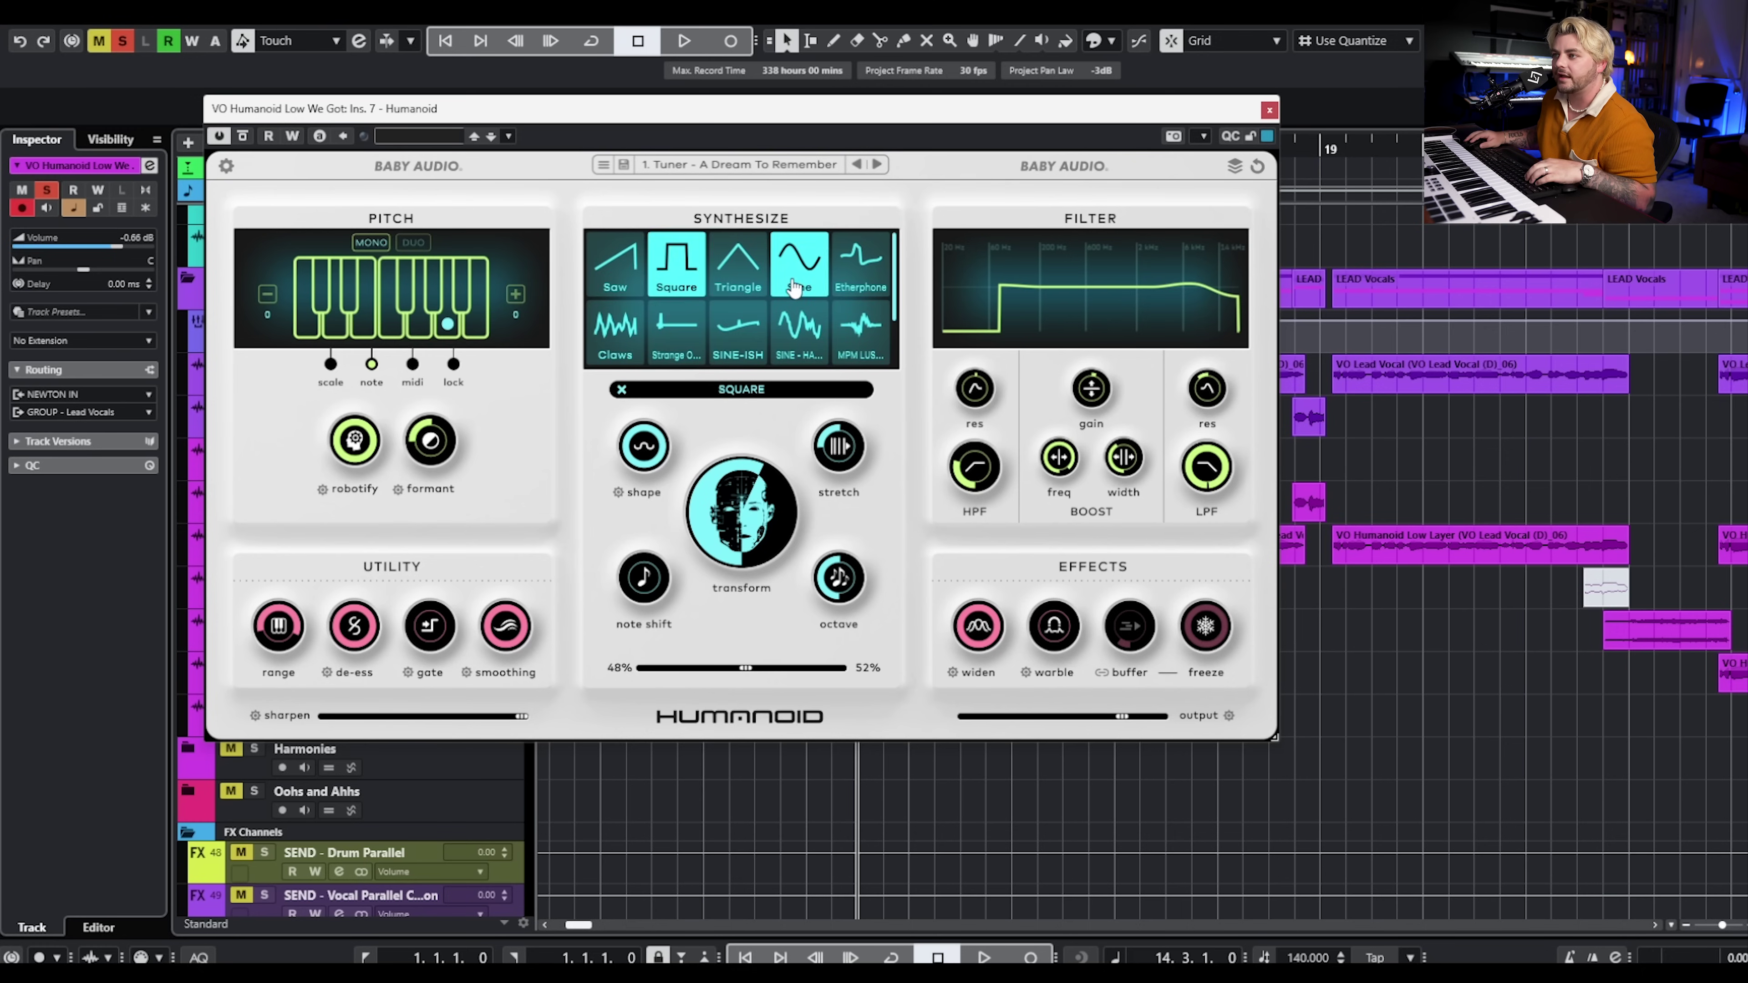
{"action": "left_click", "coordinate": [798, 265]}
{"action": "key", "text": "space"}
{"action": "left_click", "coordinate": [623, 390]}
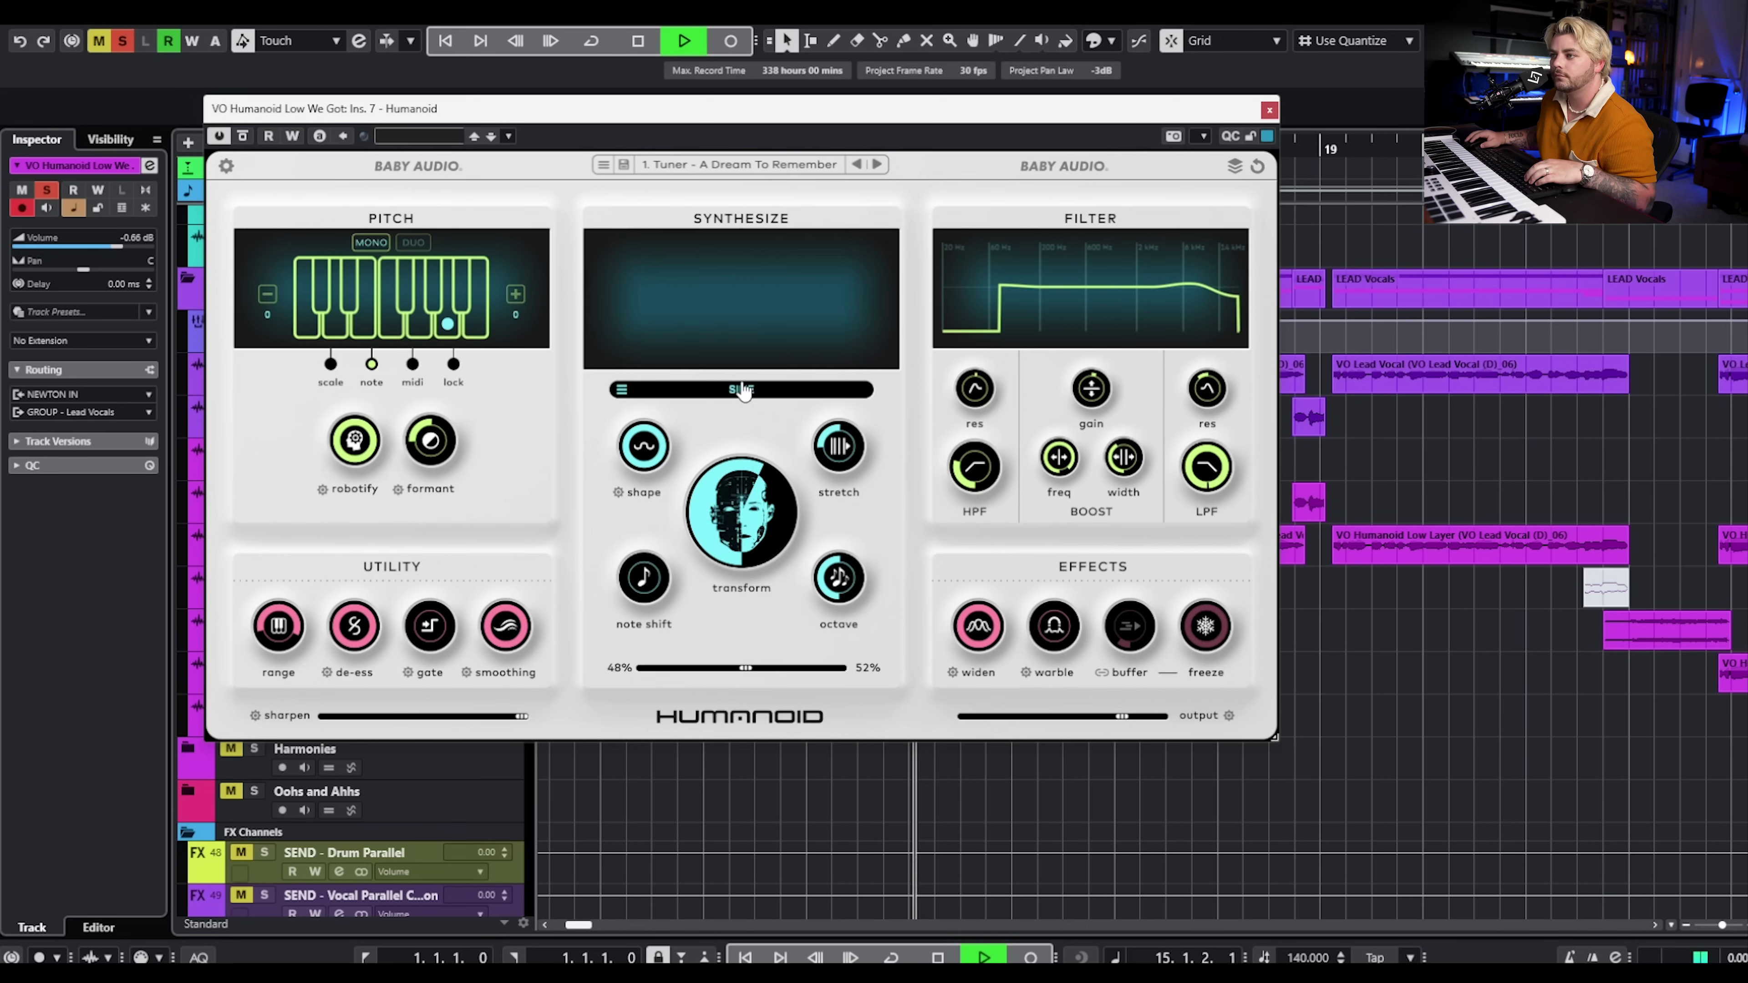
{"action": "key", "text": "space"}
Set Humanoid's Synthesize waveform back to Square and play the soloed track for comparison
{"action": "left_click", "coordinate": [741, 390]}
{"action": "left_click", "coordinate": [691, 281]}
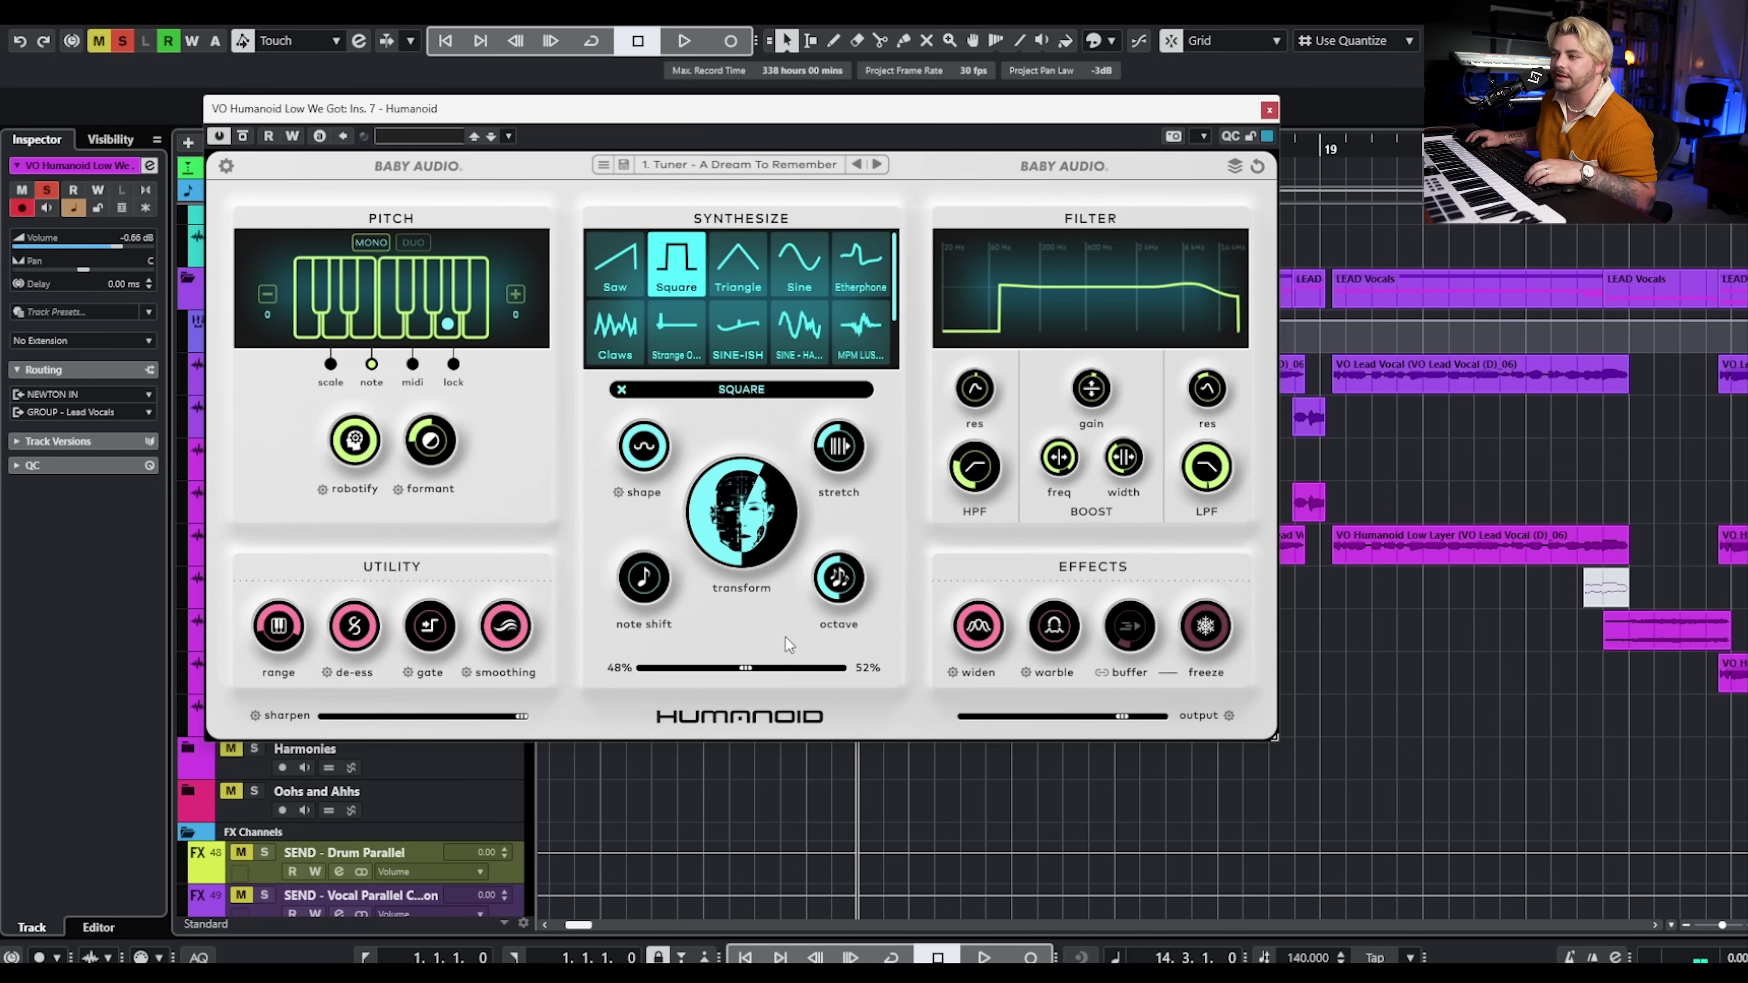
{"action": "key", "text": "space"}
{"action": "left_click", "coordinate": [621, 390]}
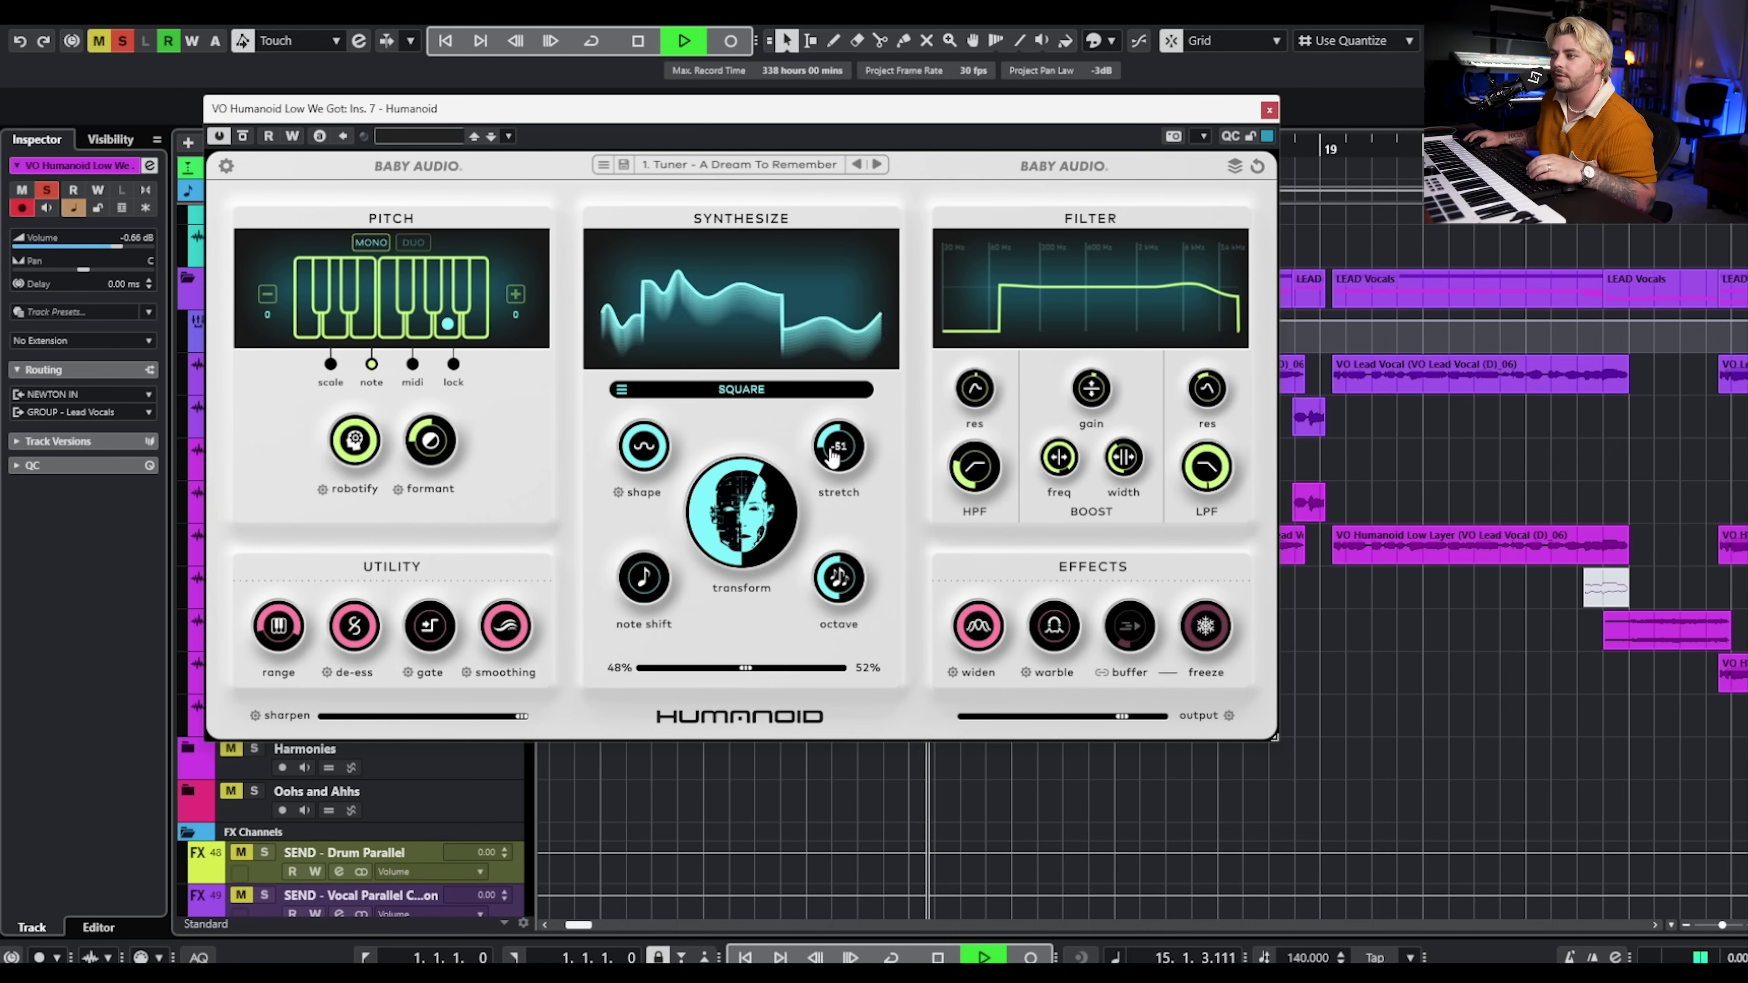
{"action": "key", "text": "space"}
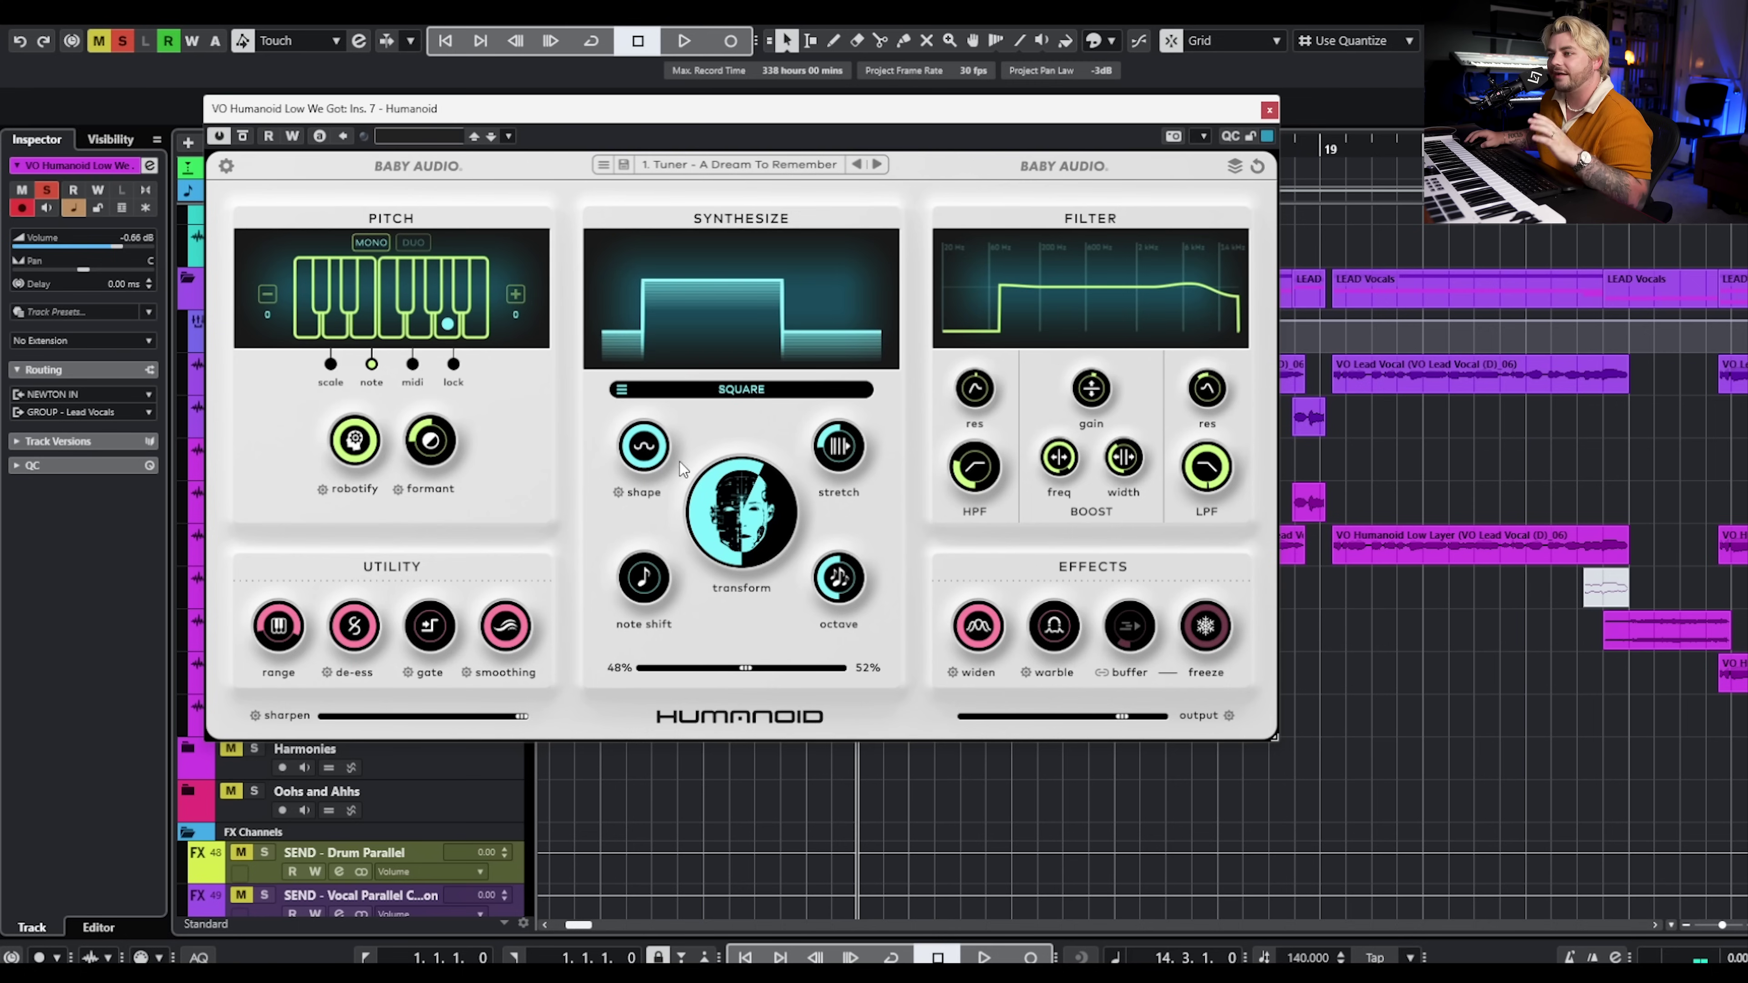
Nudge Humanoid's stretch control, then audition the octave control raised above zero and returned to its low setting
{"action": "mouse_move", "coordinate": [837, 448]}
{"action": "left_mouse_down"}
{"action": "mouse_move", "coordinate": [855, 434]}
{"action": "mouse_move", "coordinate": [845, 458]}
{"action": "left_mouse_up"}
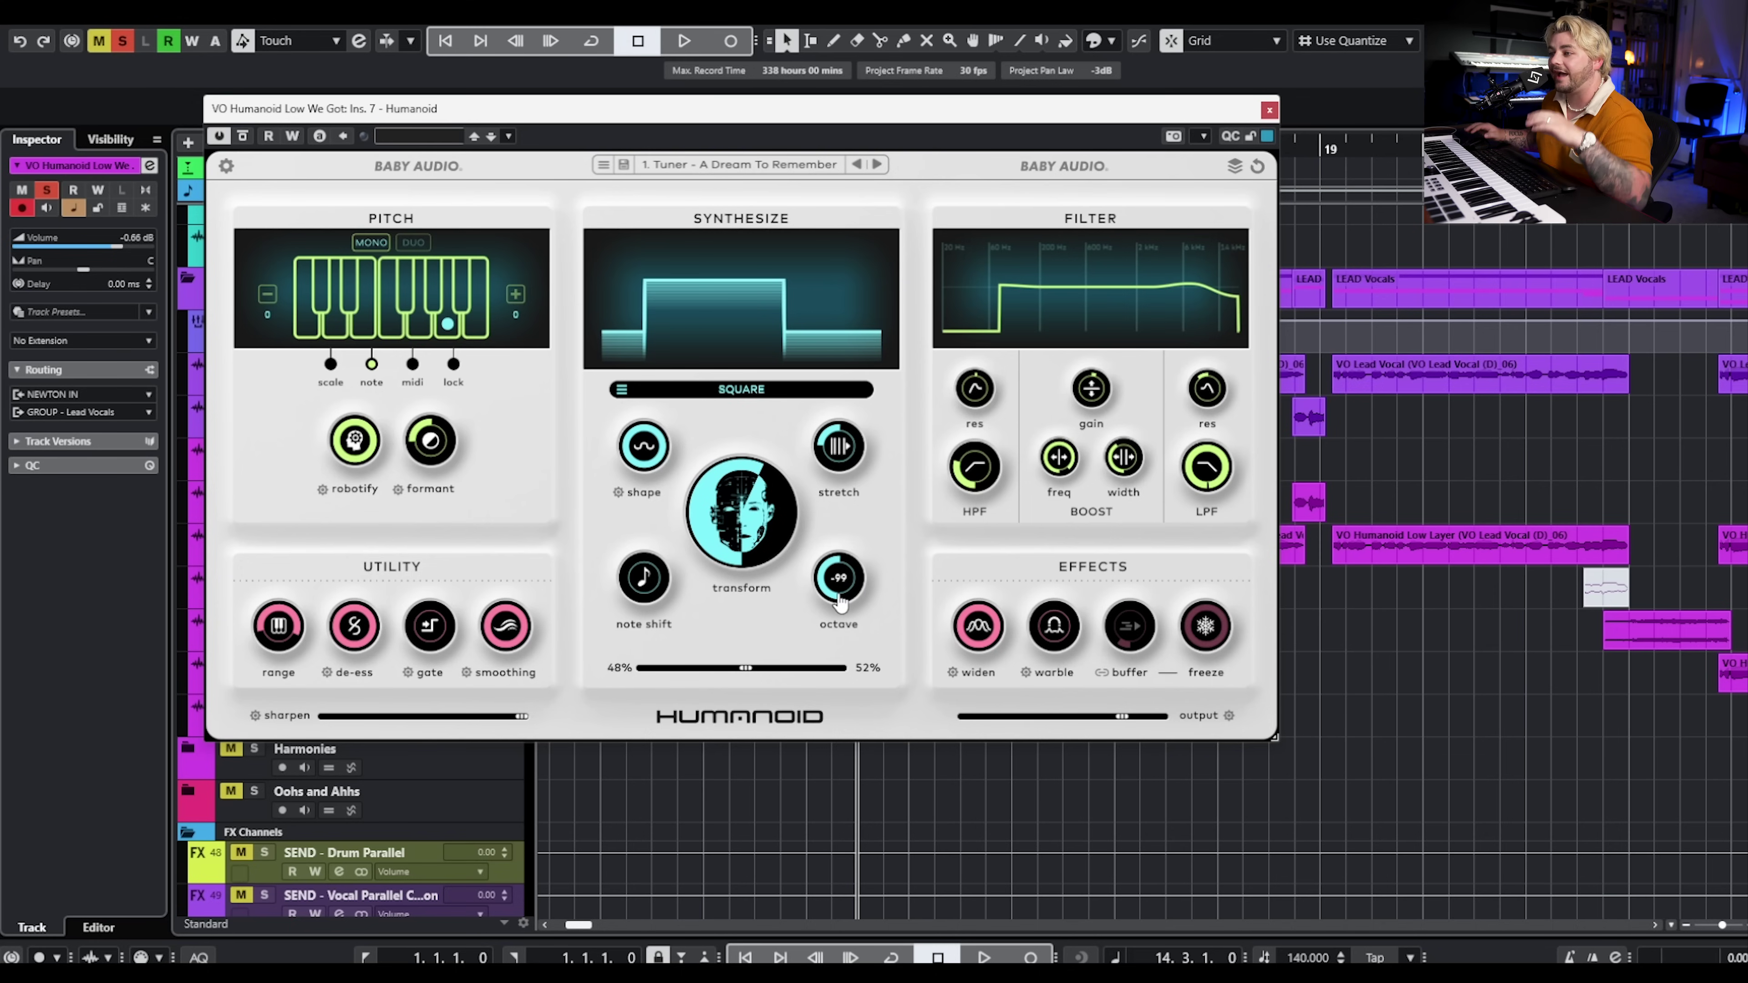
{"action": "left_click_drag", "start_coordinate": [841, 603], "coordinate": [858, 584]}
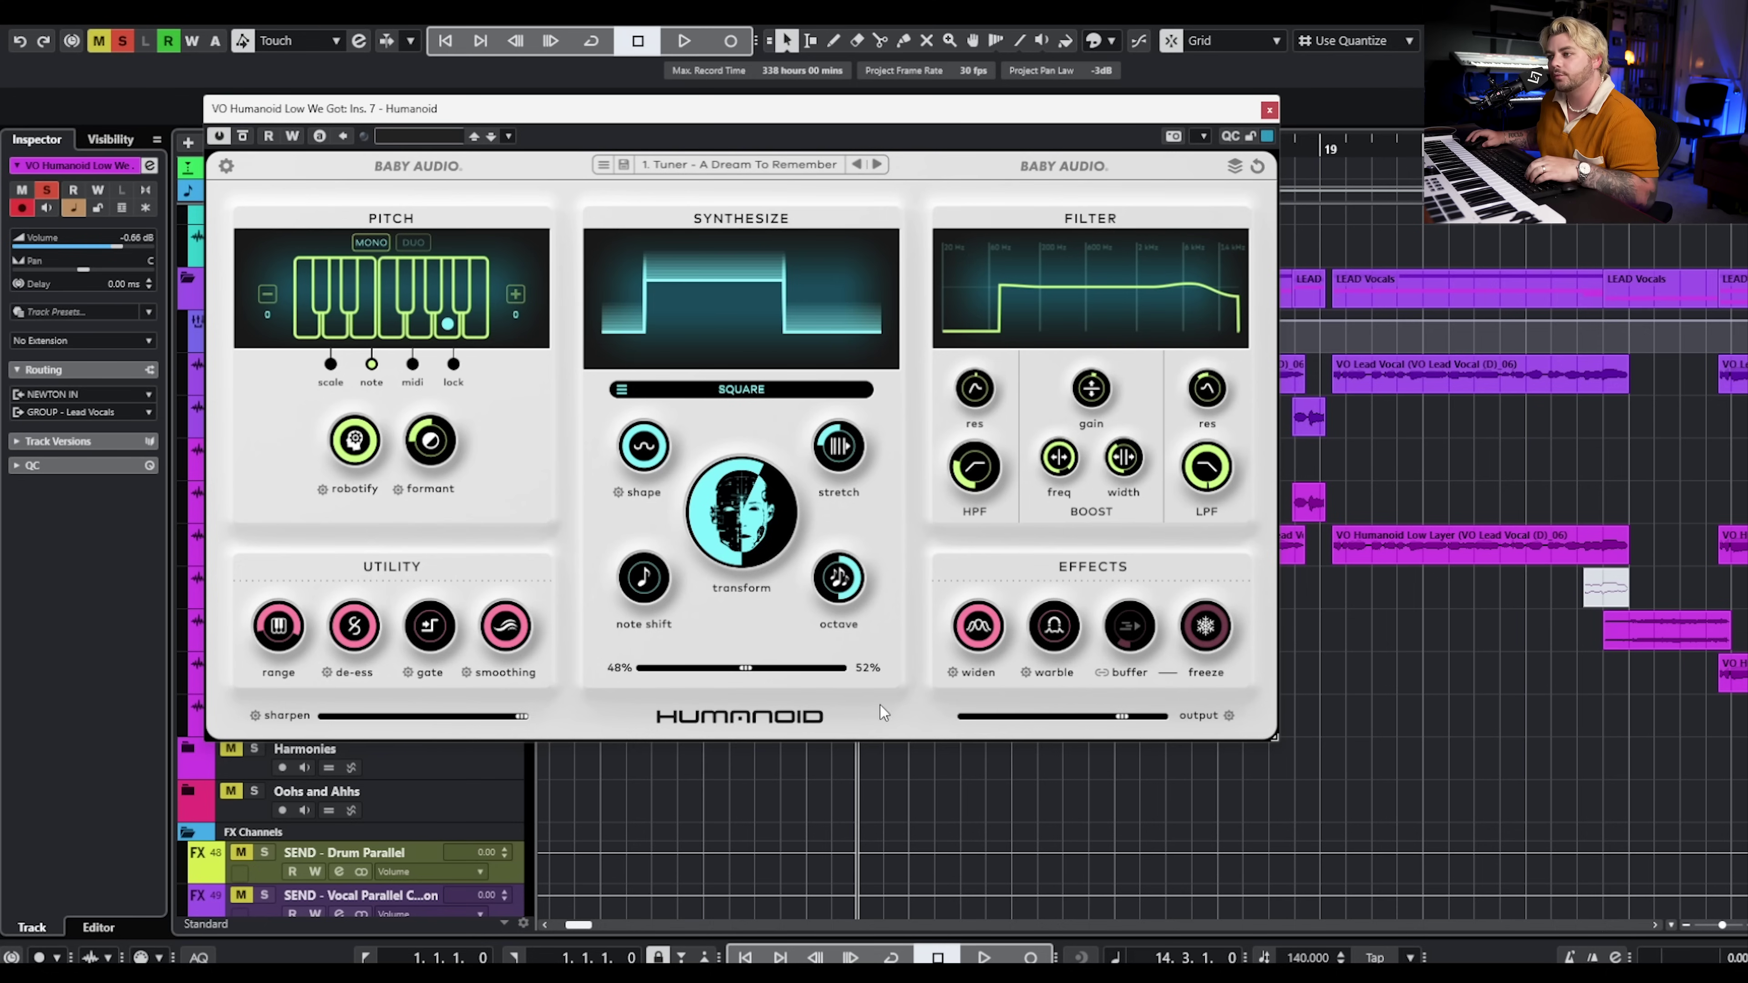
{"action": "key", "text": "space"}
{"action": "key", "text": "space"}
{"action": "left_click_drag", "start_coordinate": [858, 584], "coordinate": [841, 596]}
{"action": "key", "text": "space"}
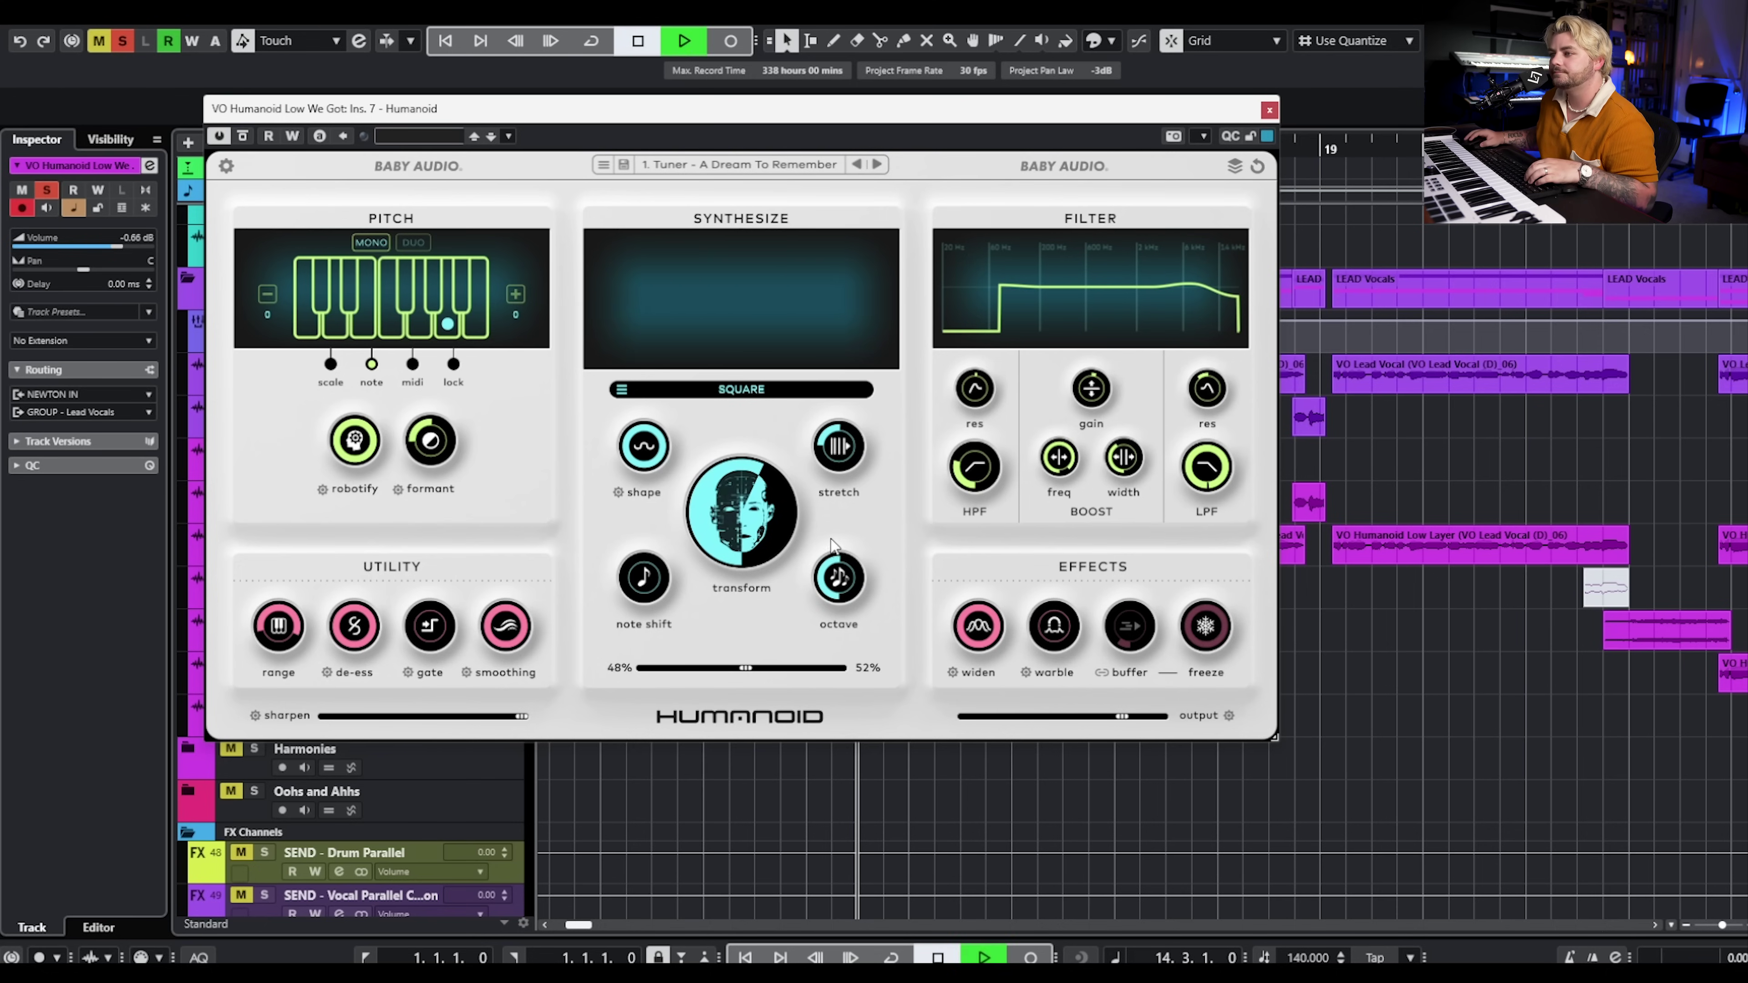
{"action": "key", "text": "space"}
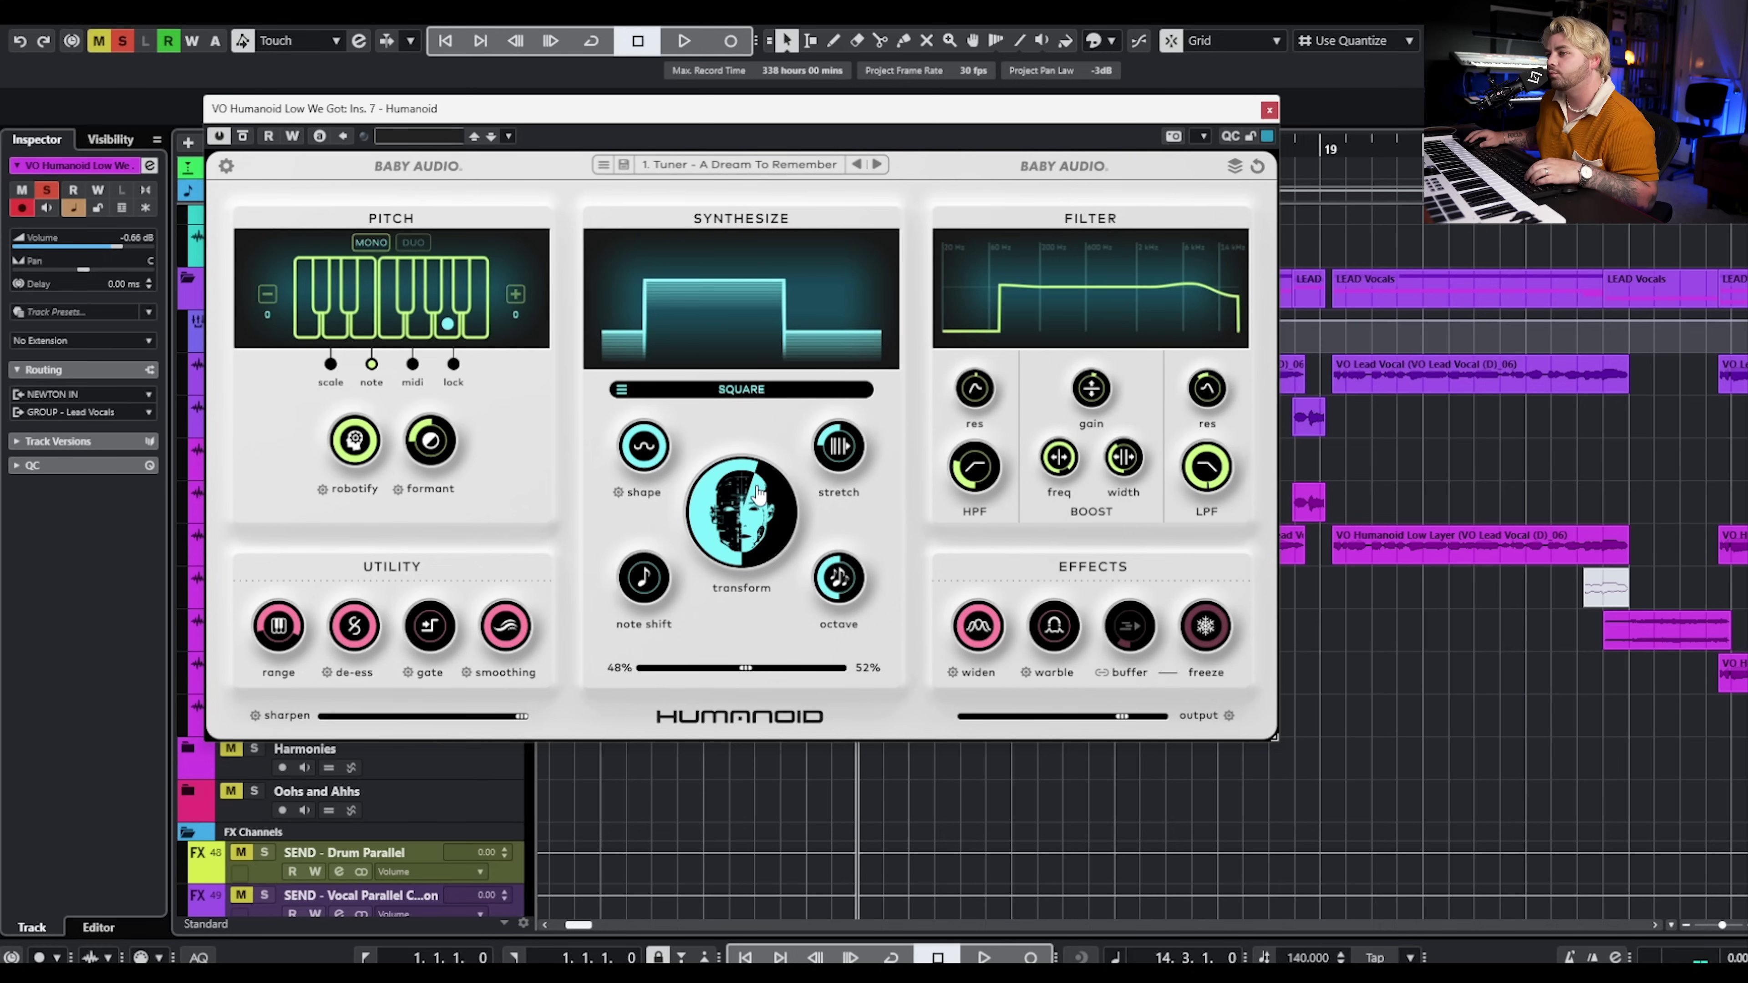
Audition the Humanoid mix at 100% synthesized, restore the 48%/52% balance and close the plugin window
{"action": "left_click_drag", "start_coordinate": [746, 668], "coordinate": [987, 685]}
{"action": "key", "text": "space"}
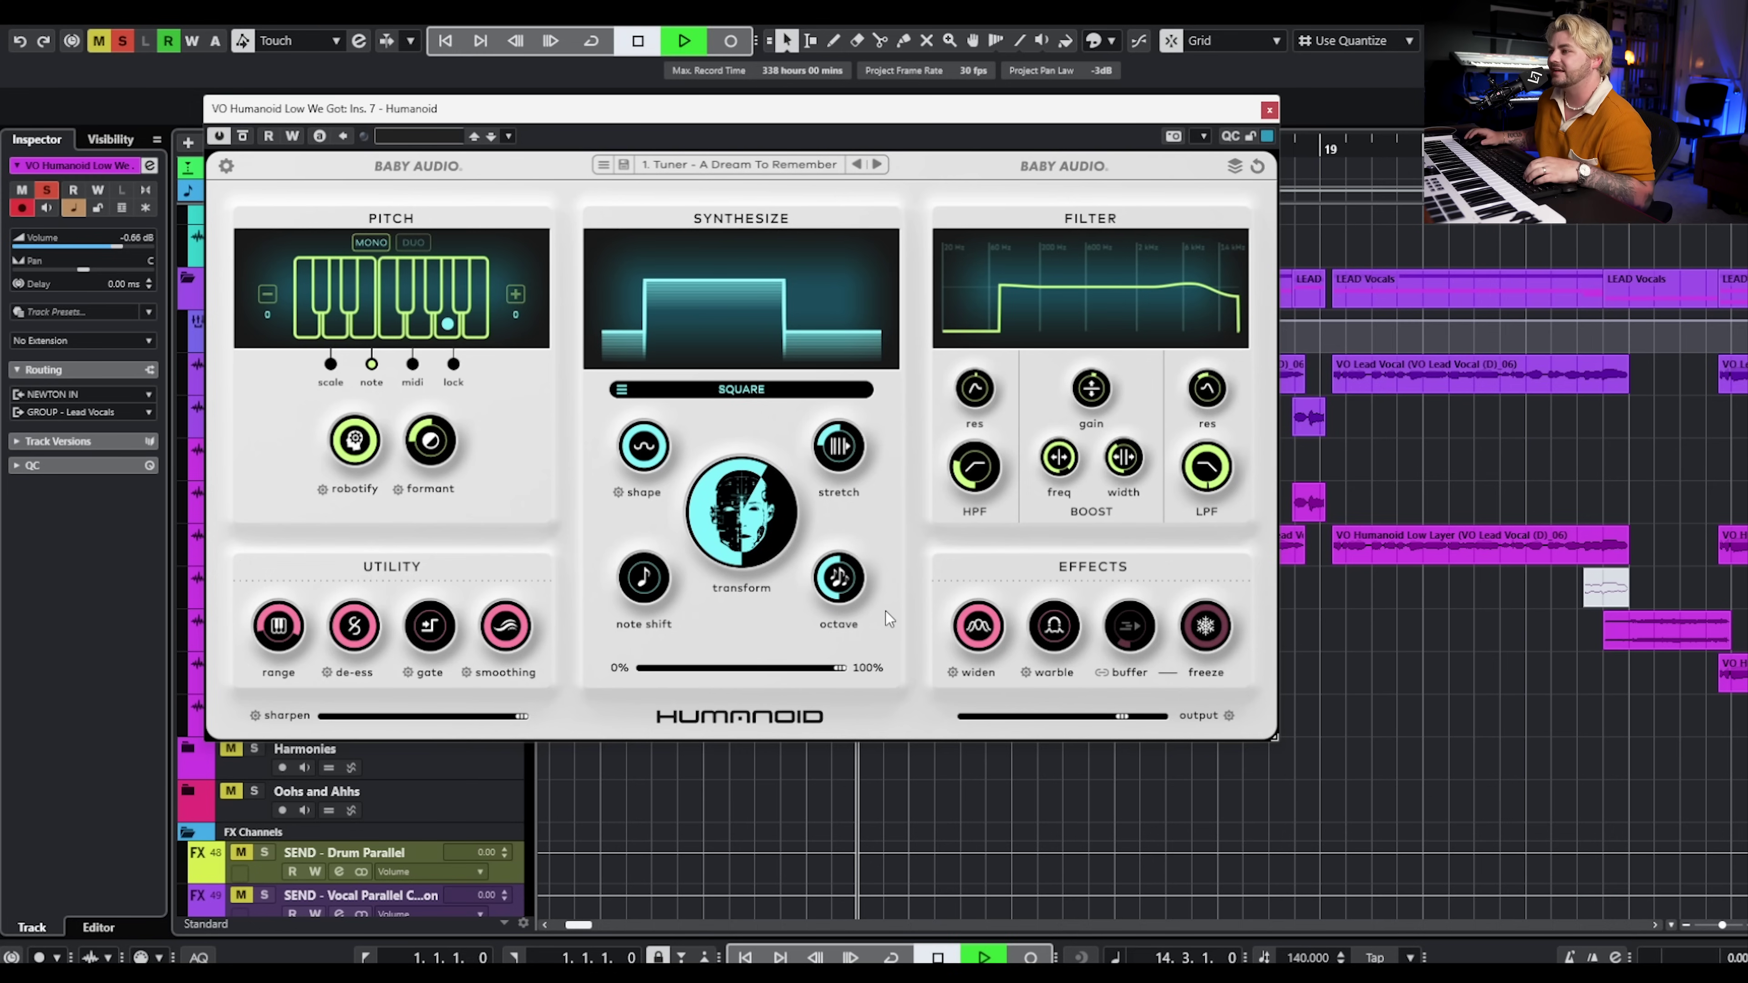
{"action": "key", "text": "space"}
{"action": "left_click_drag", "start_coordinate": [842, 668], "coordinate": [745, 681]}
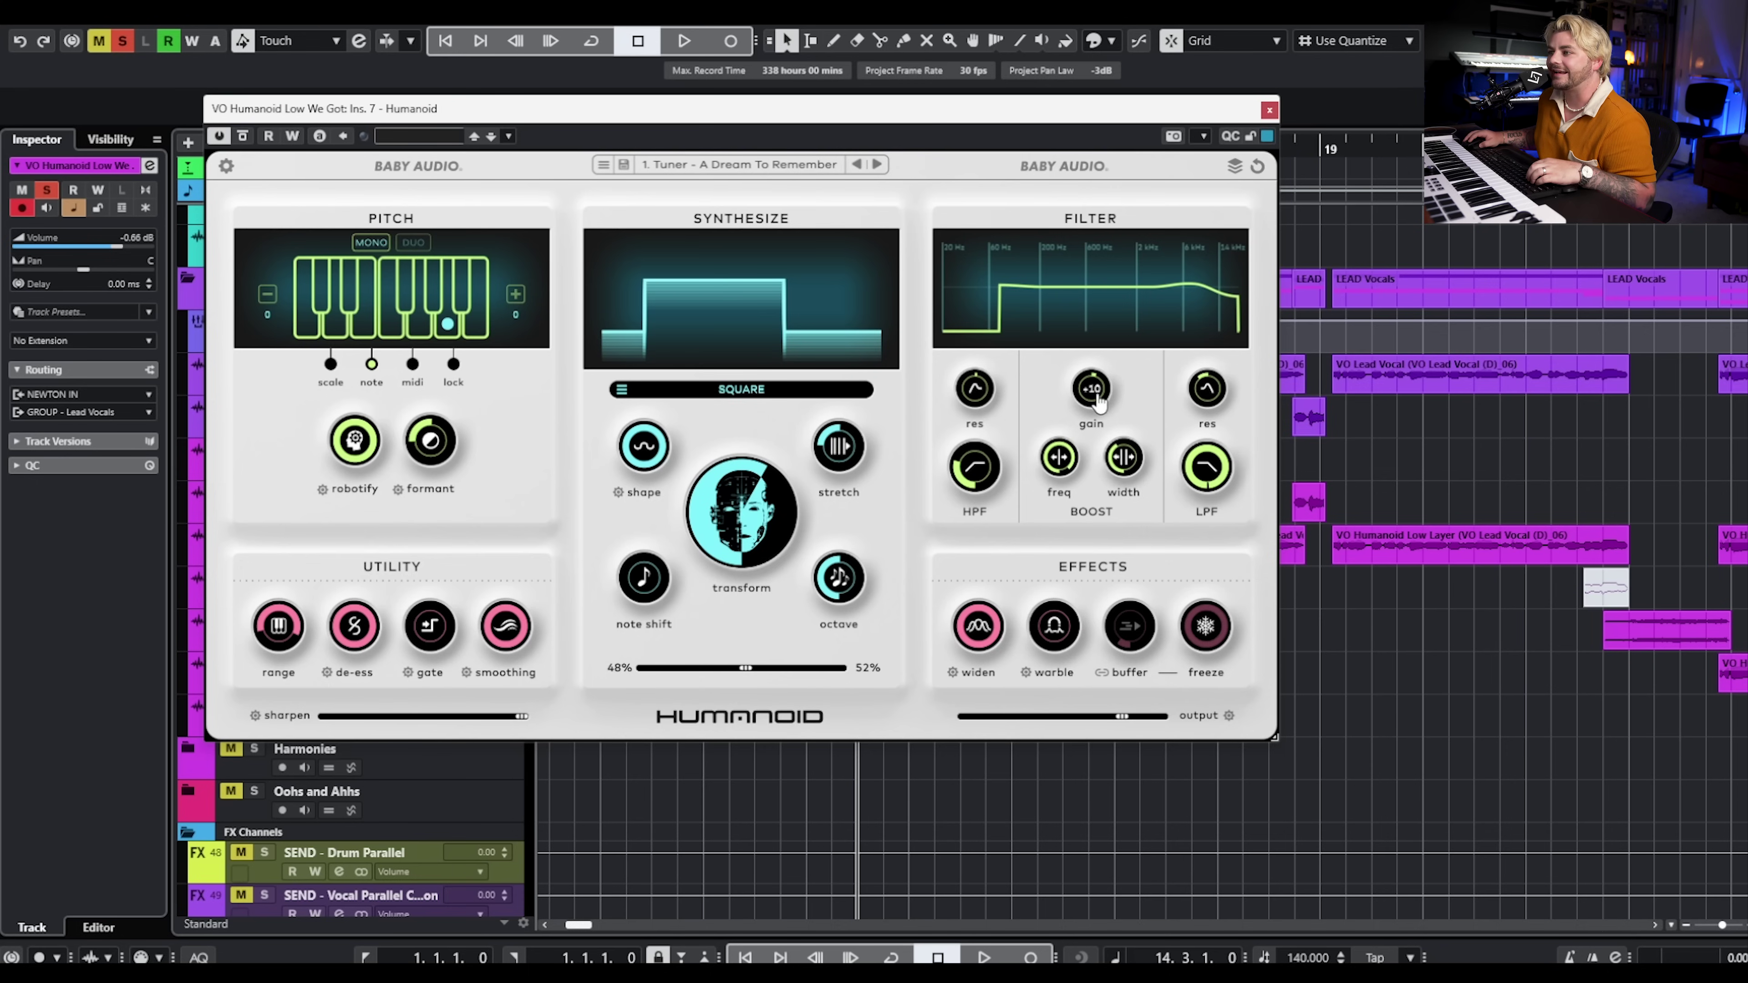
{"action": "left_click", "coordinate": [1270, 113]}
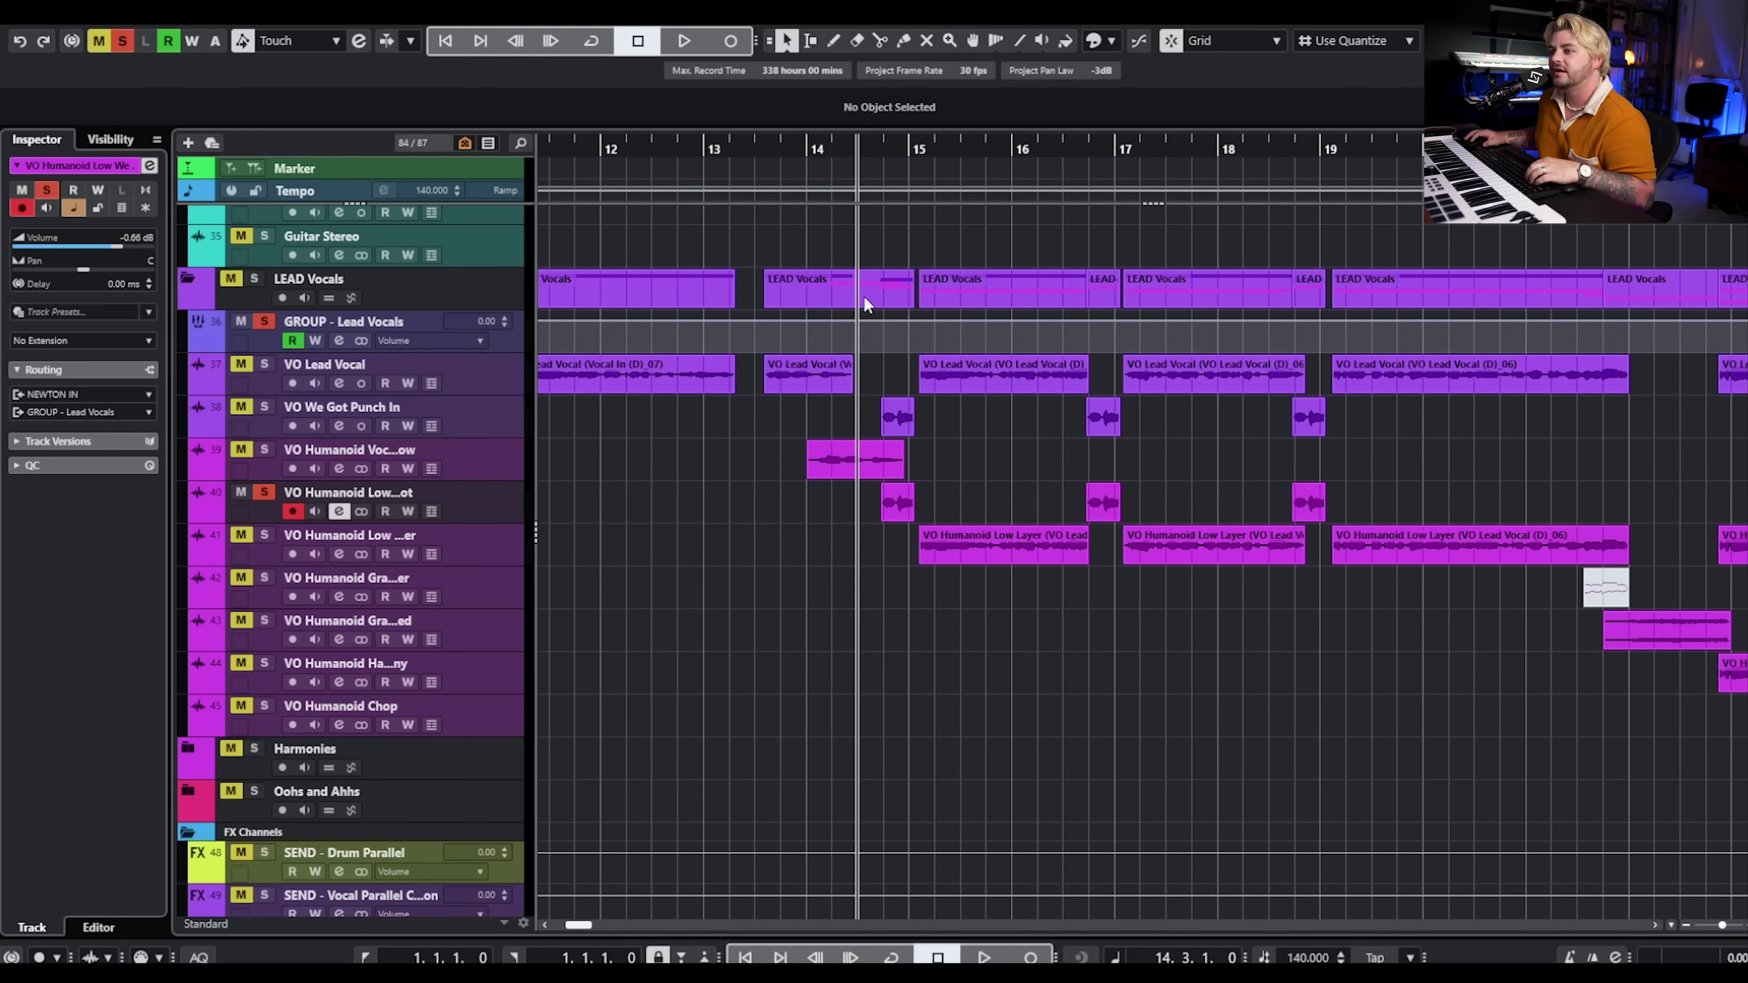
Add VO We Got Punch In to the solo, play it with VO Humanoid Low We Got, and clear both solos
{"action": "left_click", "coordinate": [264, 407]}
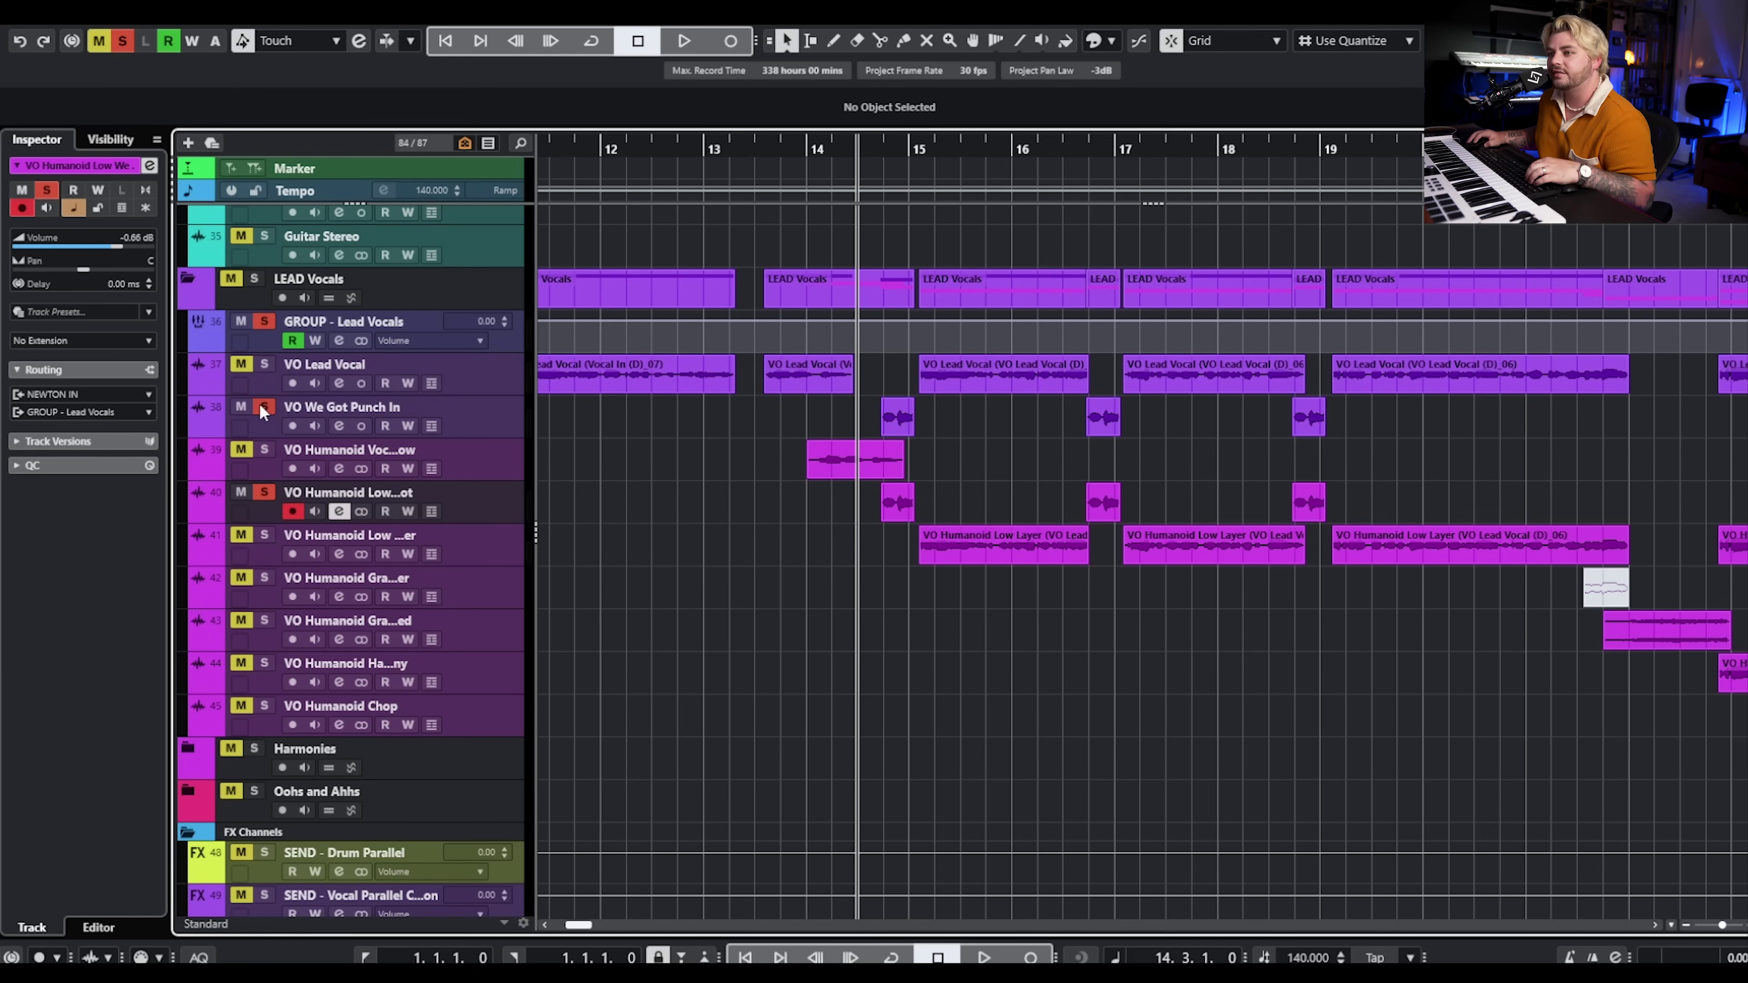
{"action": "key", "text": "space"}
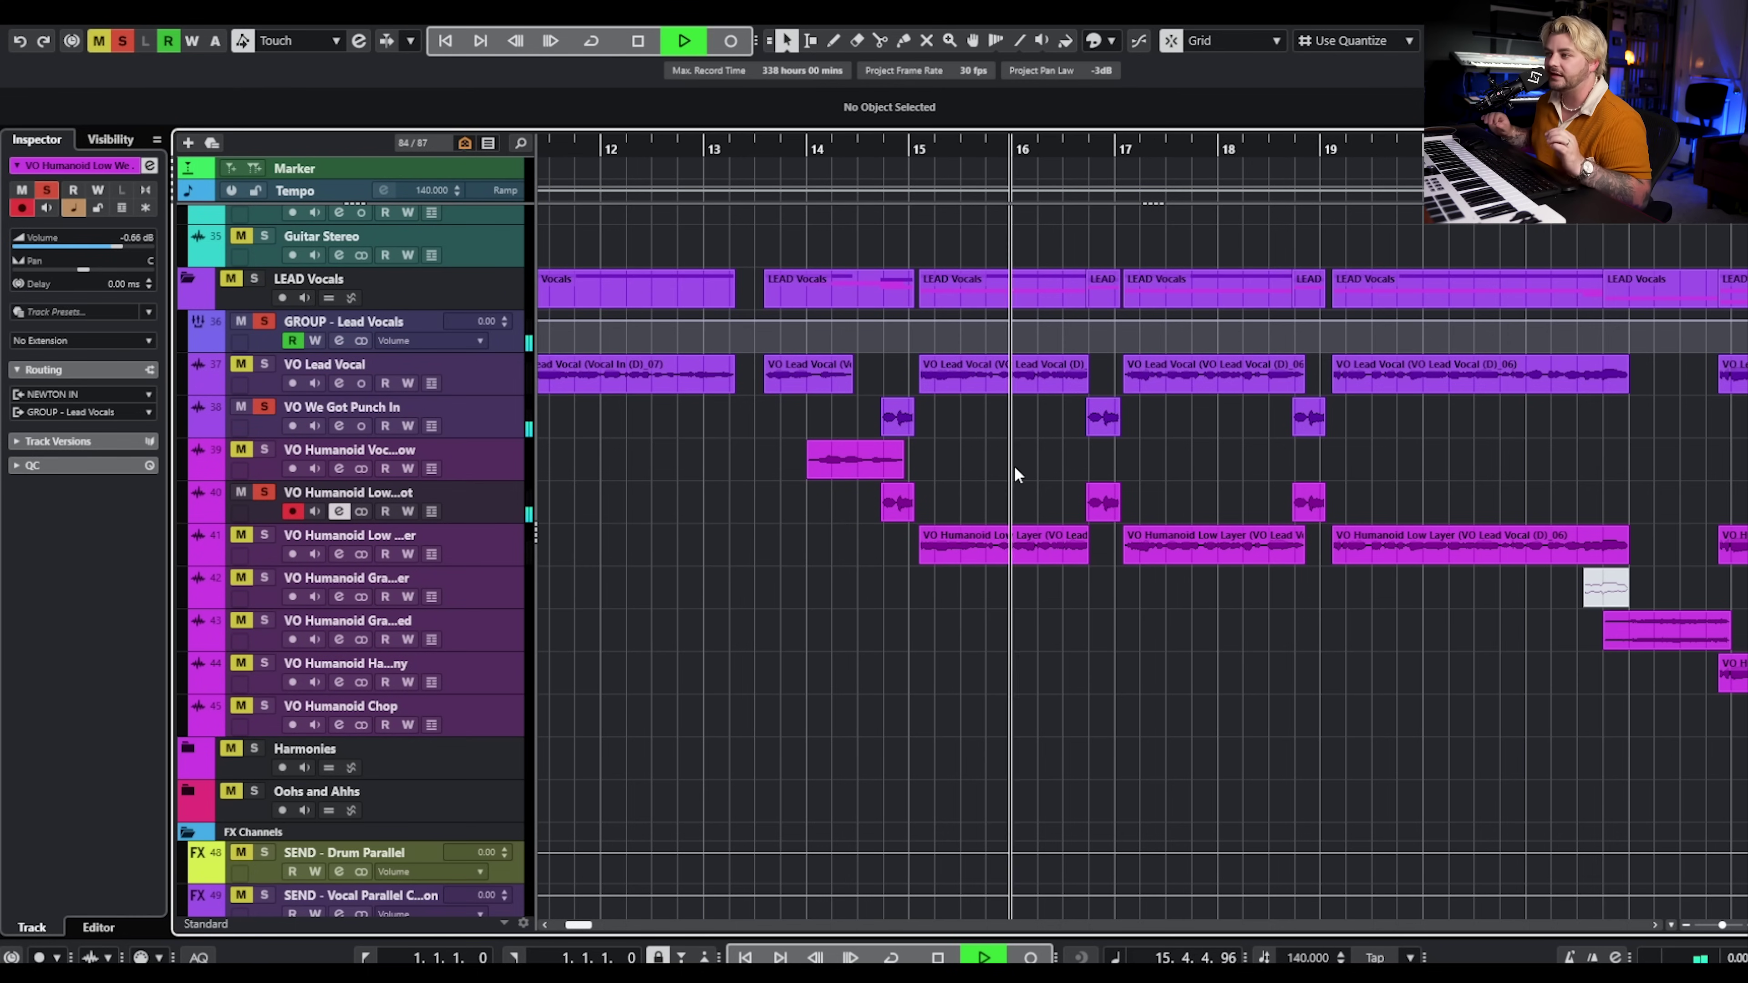
{"action": "key", "text": "space"}
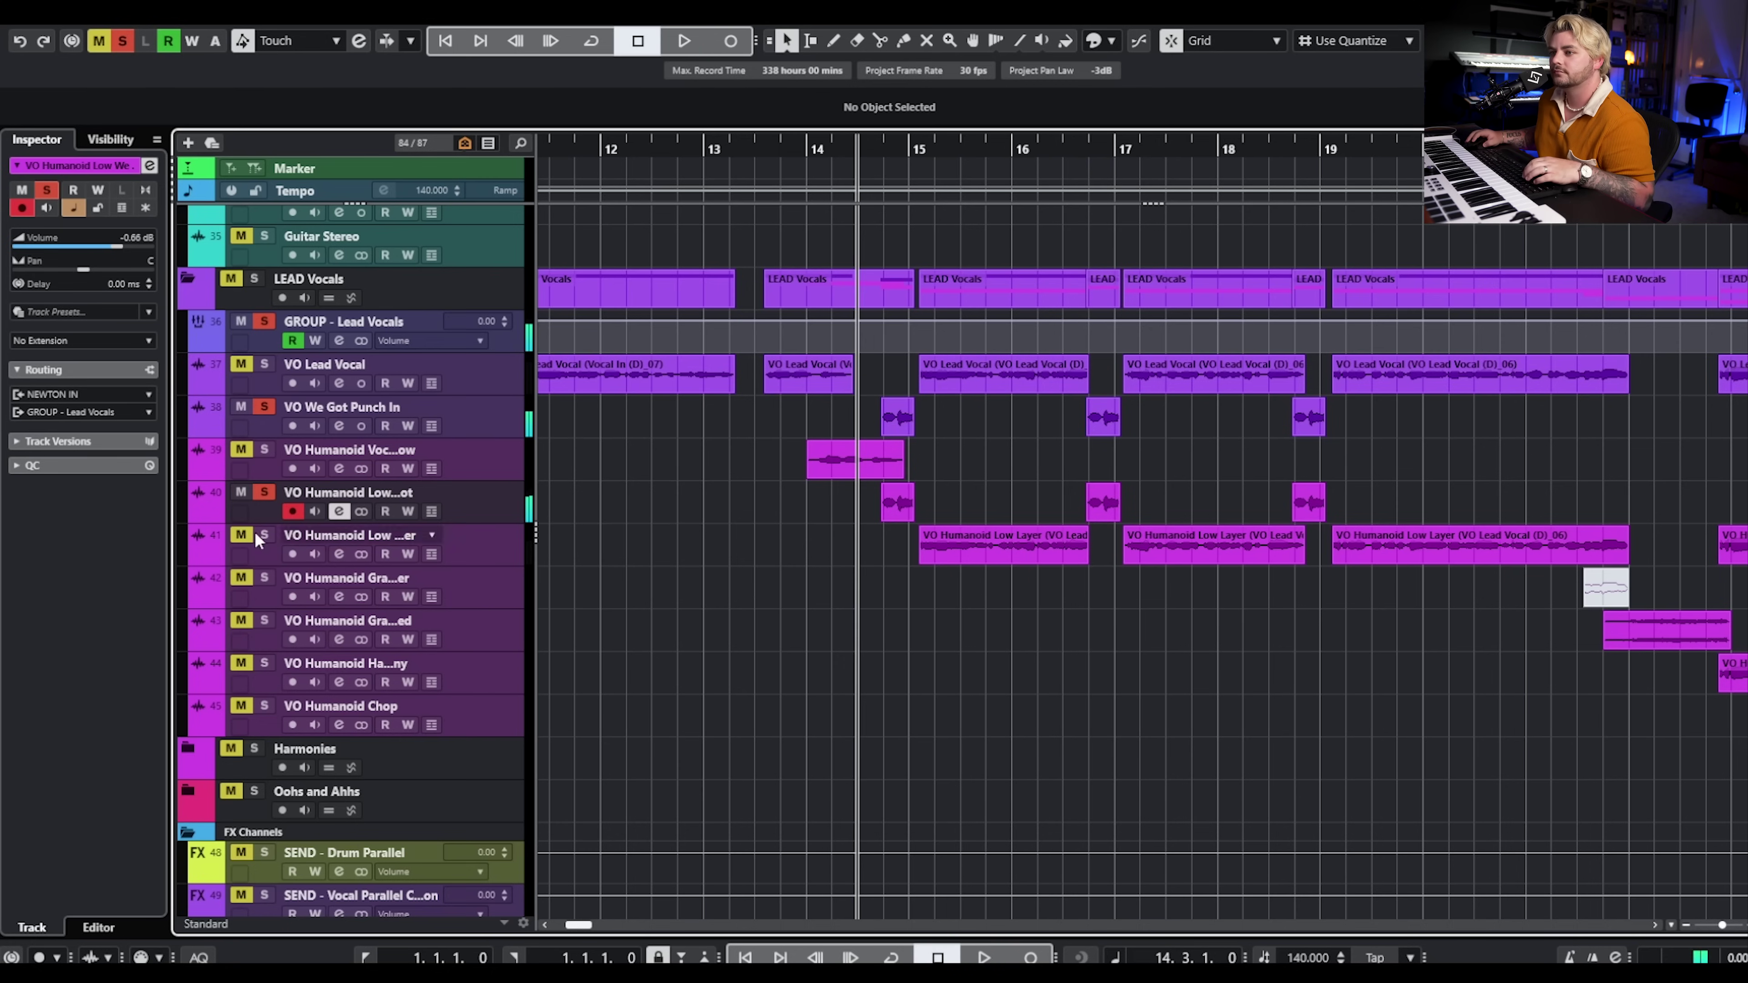
{"action": "left_click", "coordinate": [262, 493]}
{"action": "left_click", "coordinate": [263, 406]}
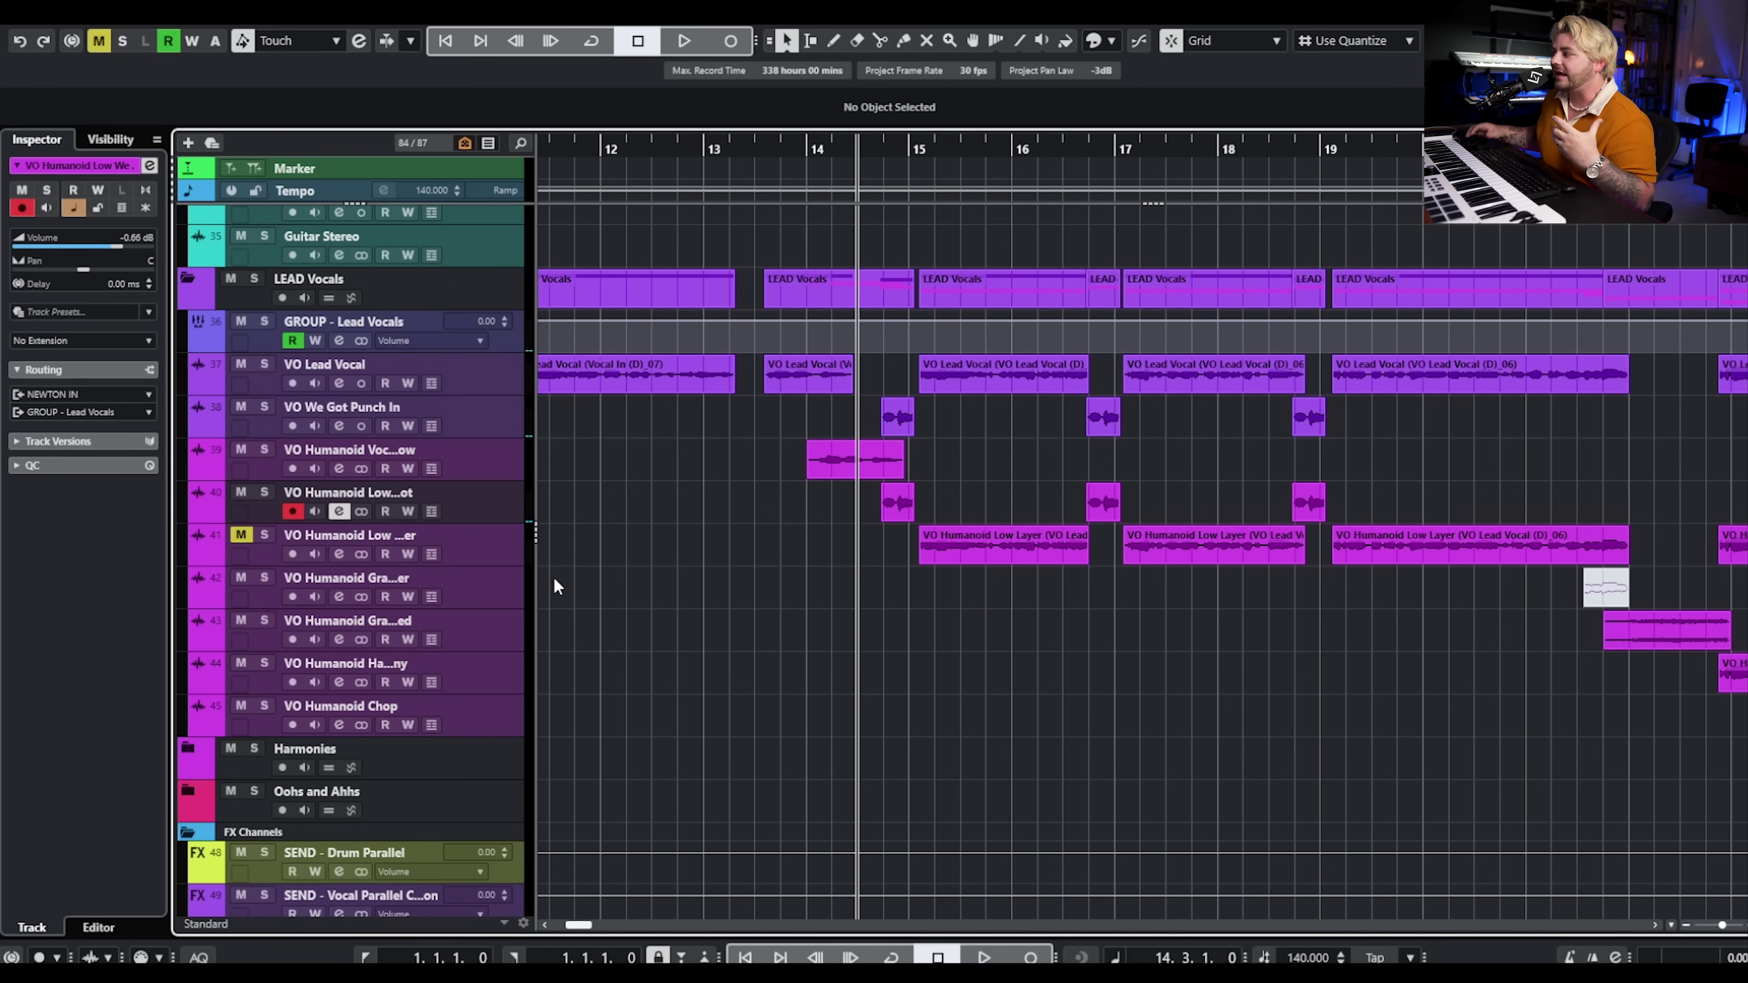
Mute the VO Humanoid Low We Got track and play the full mix from 13.3.1
{"action": "left_click", "coordinate": [762, 156]}
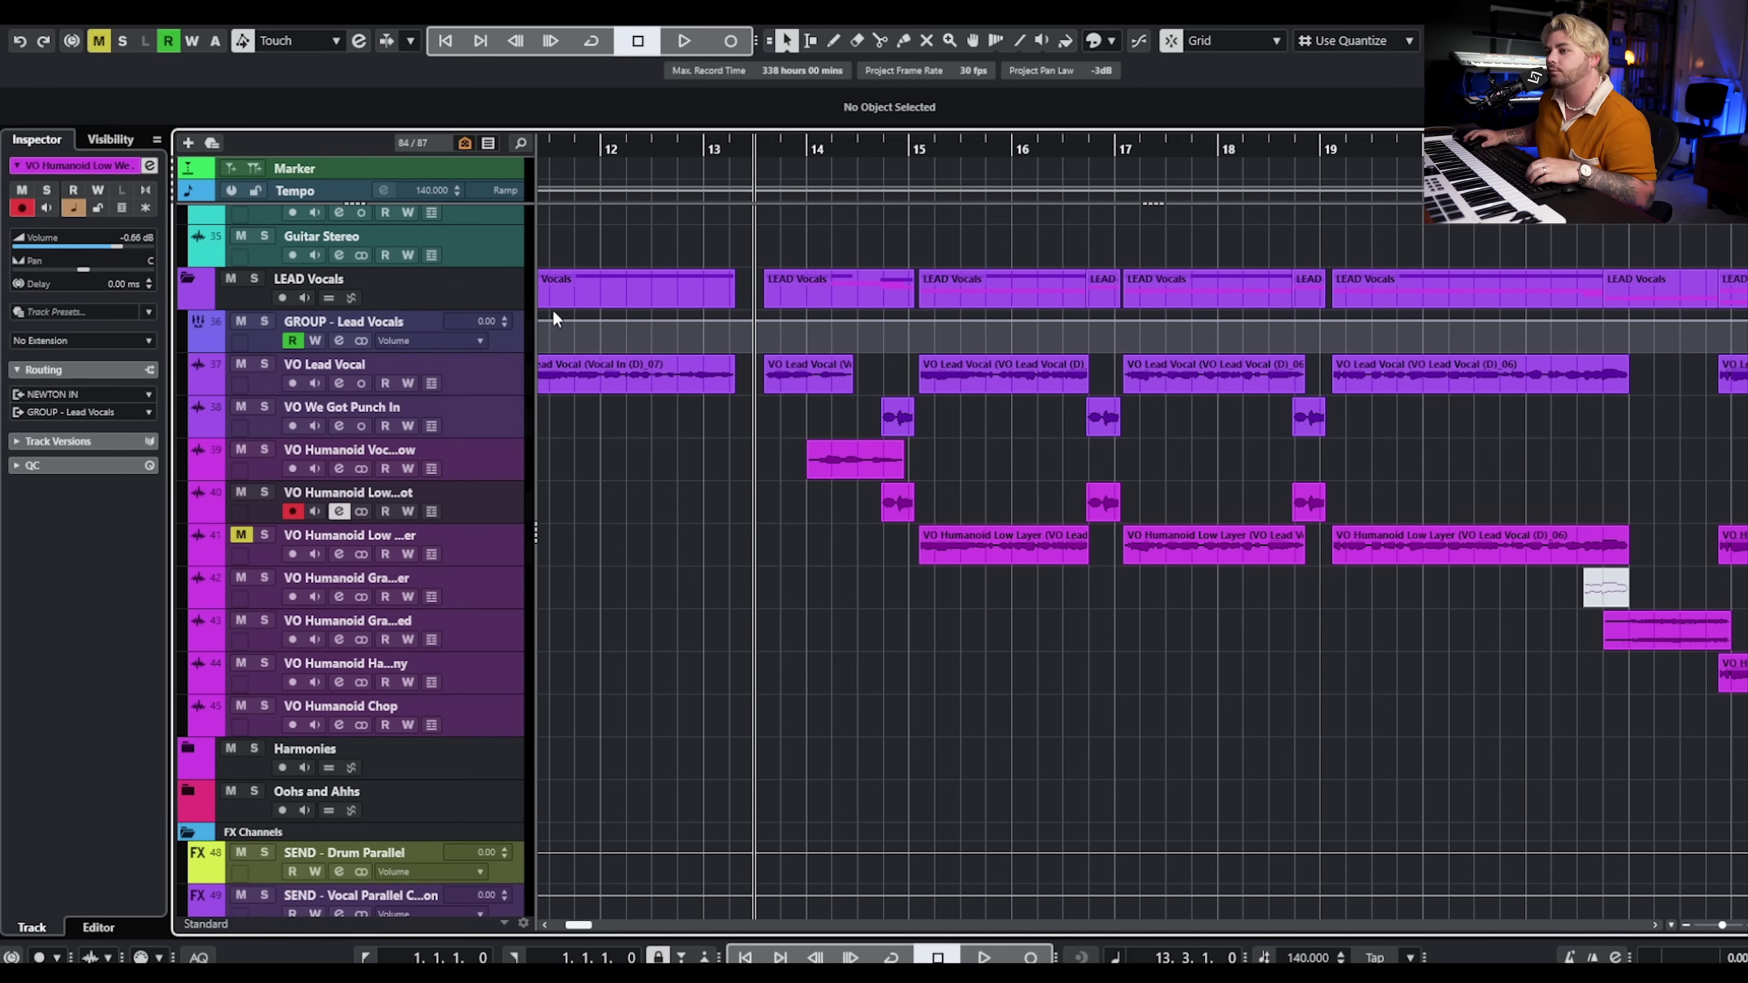
{"action": "left_click", "coordinate": [234, 491]}
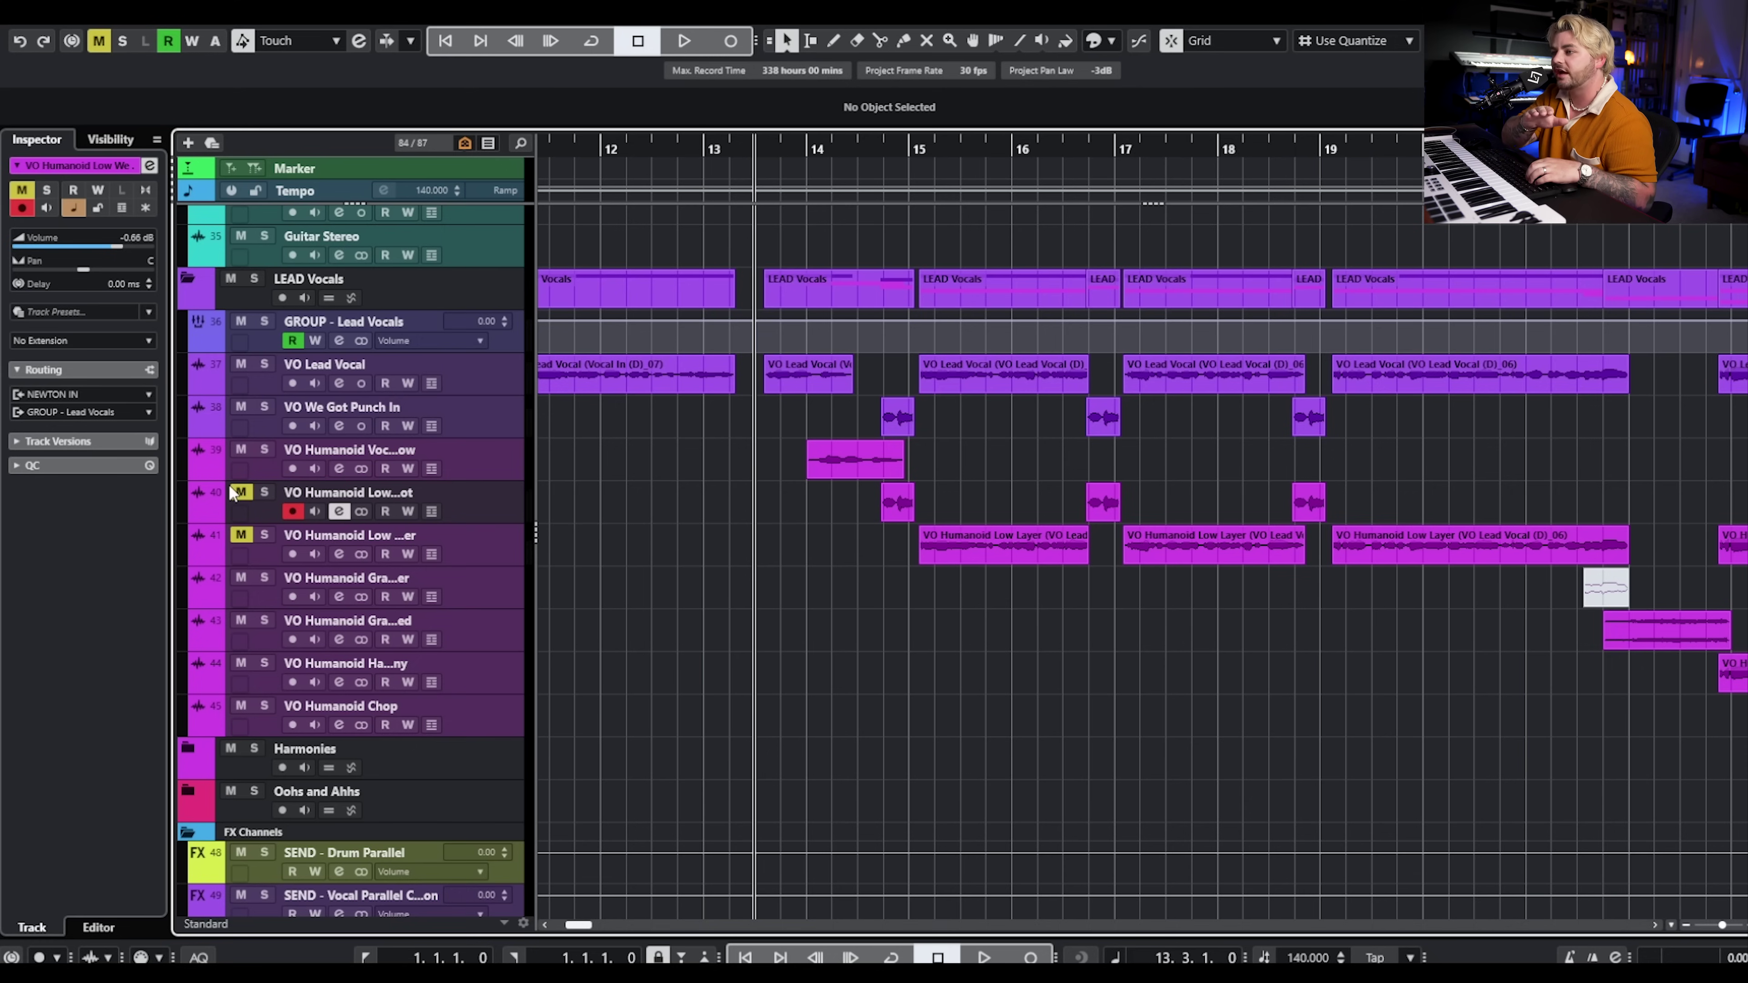
{"action": "key", "text": "space"}
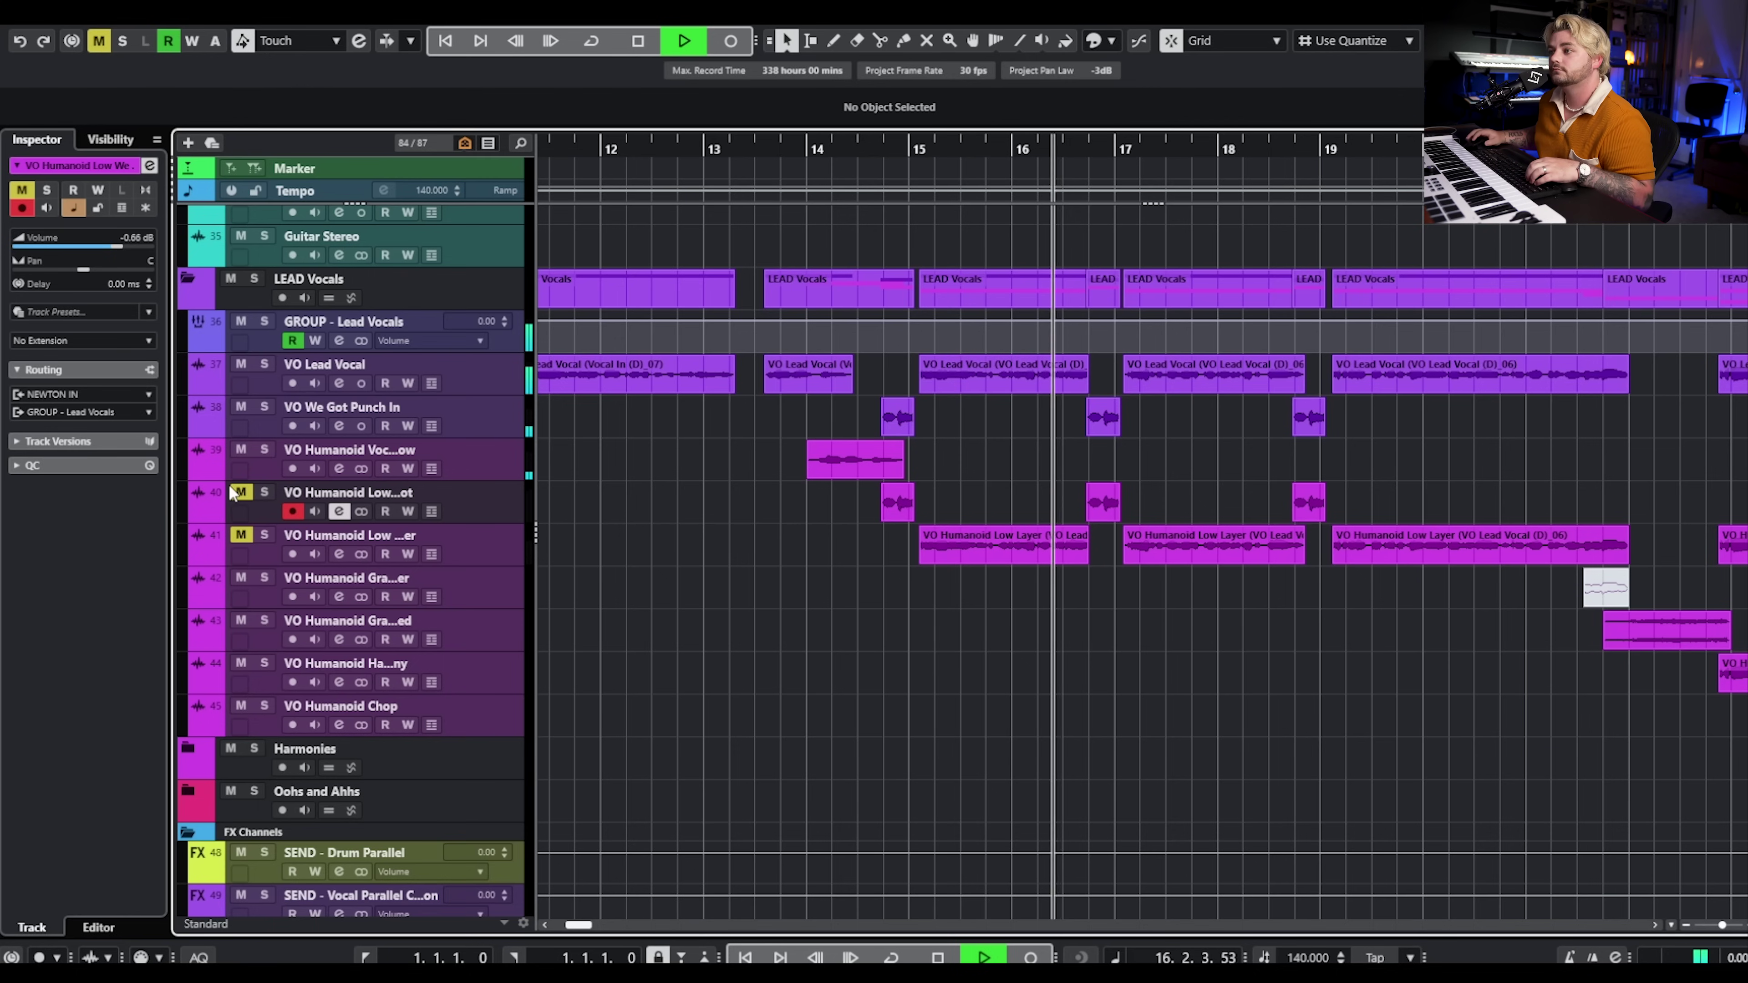
{"action": "key", "text": "space"}
Unmute the VO Humanoid Low We Got track, play the mix again and close its Spaced Out plugin window
{"action": "left_click", "coordinate": [240, 493]}
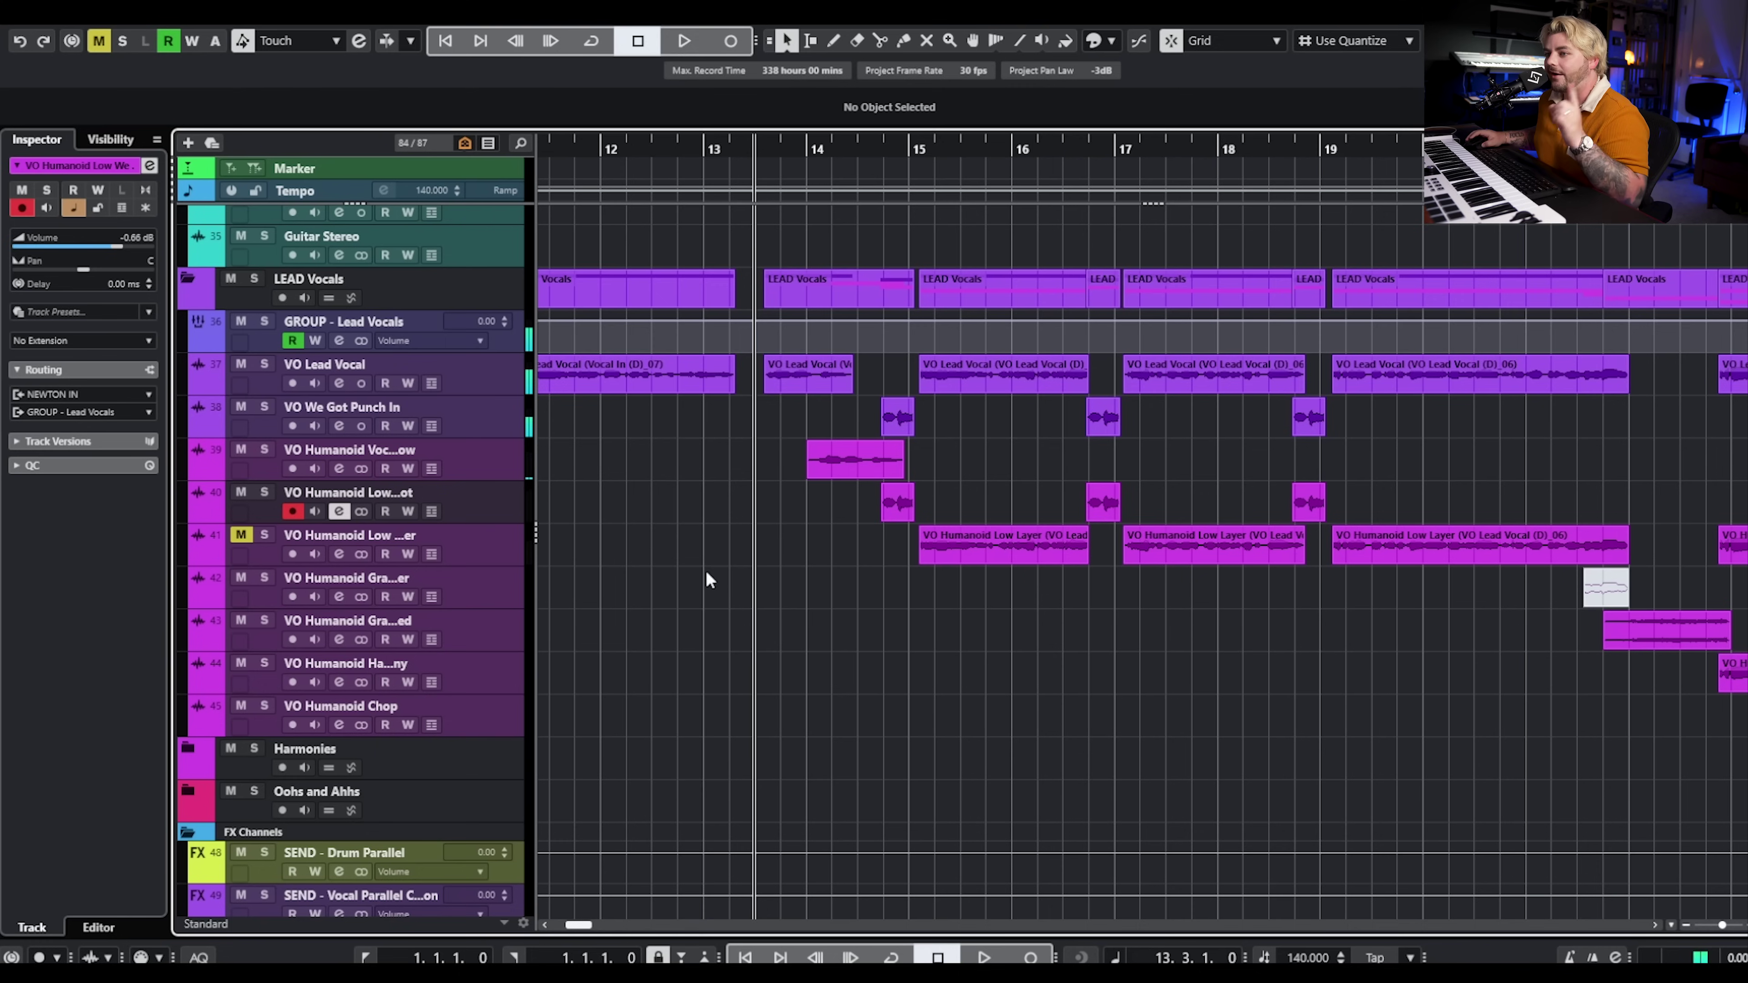
{"action": "key", "text": "space"}
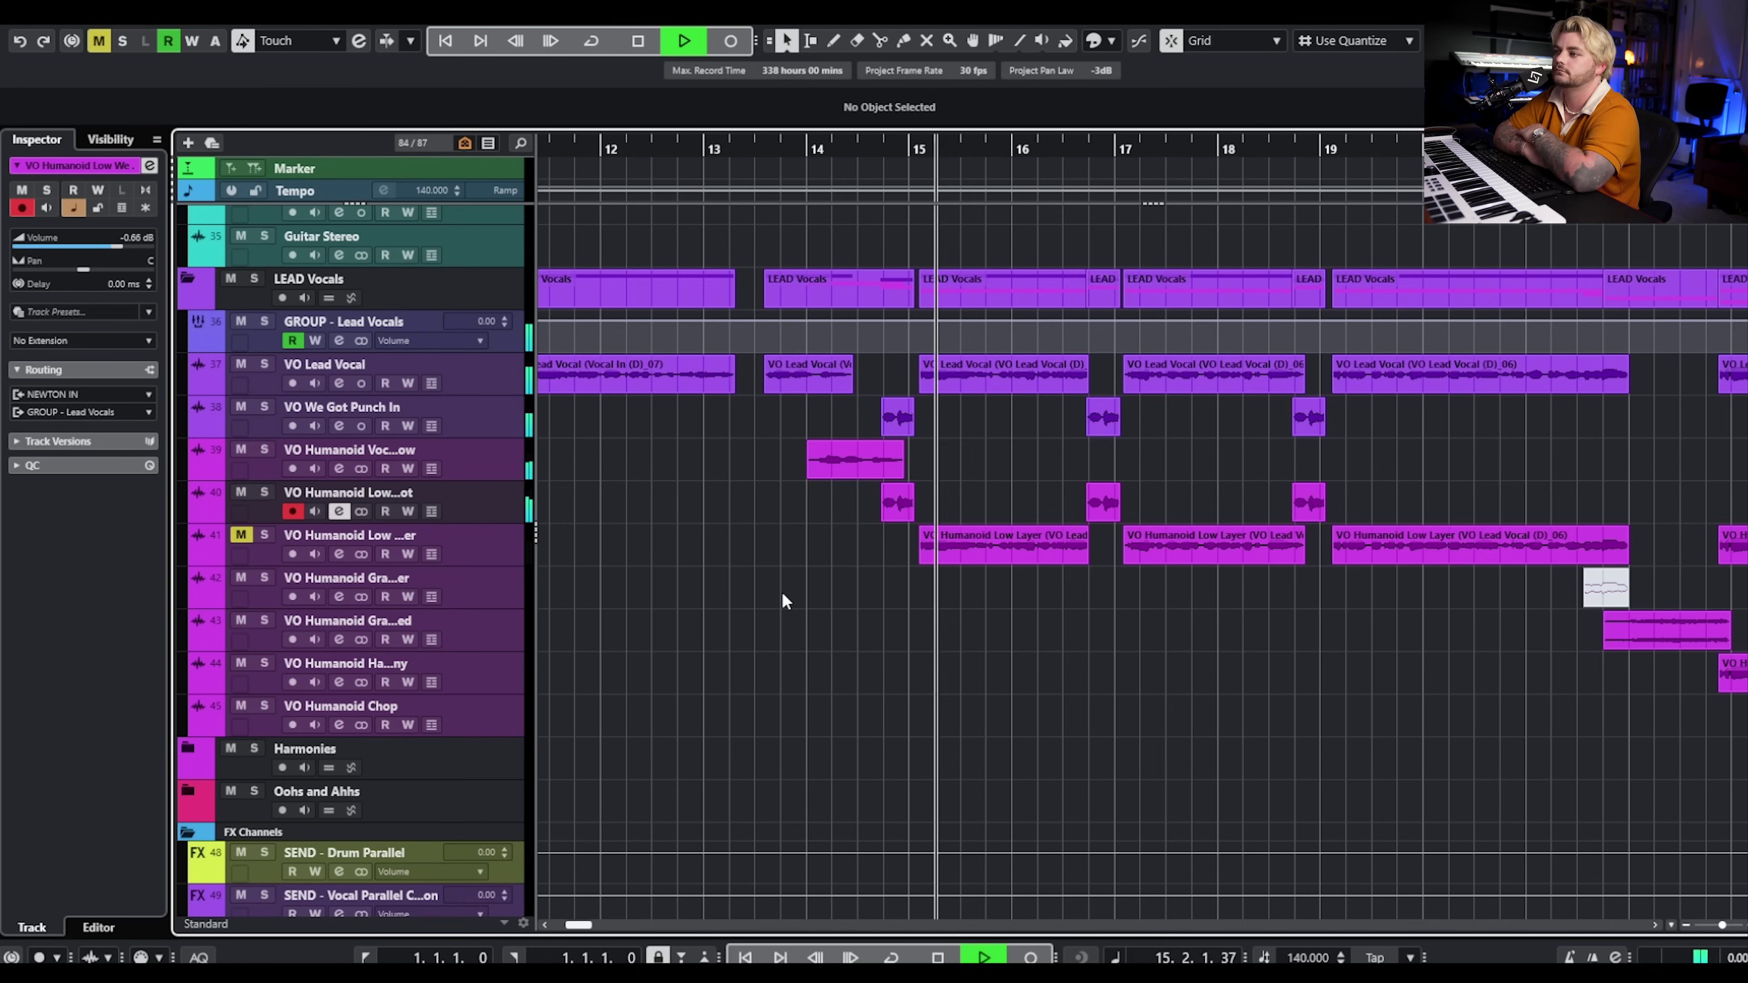
{"action": "key", "text": "space"}
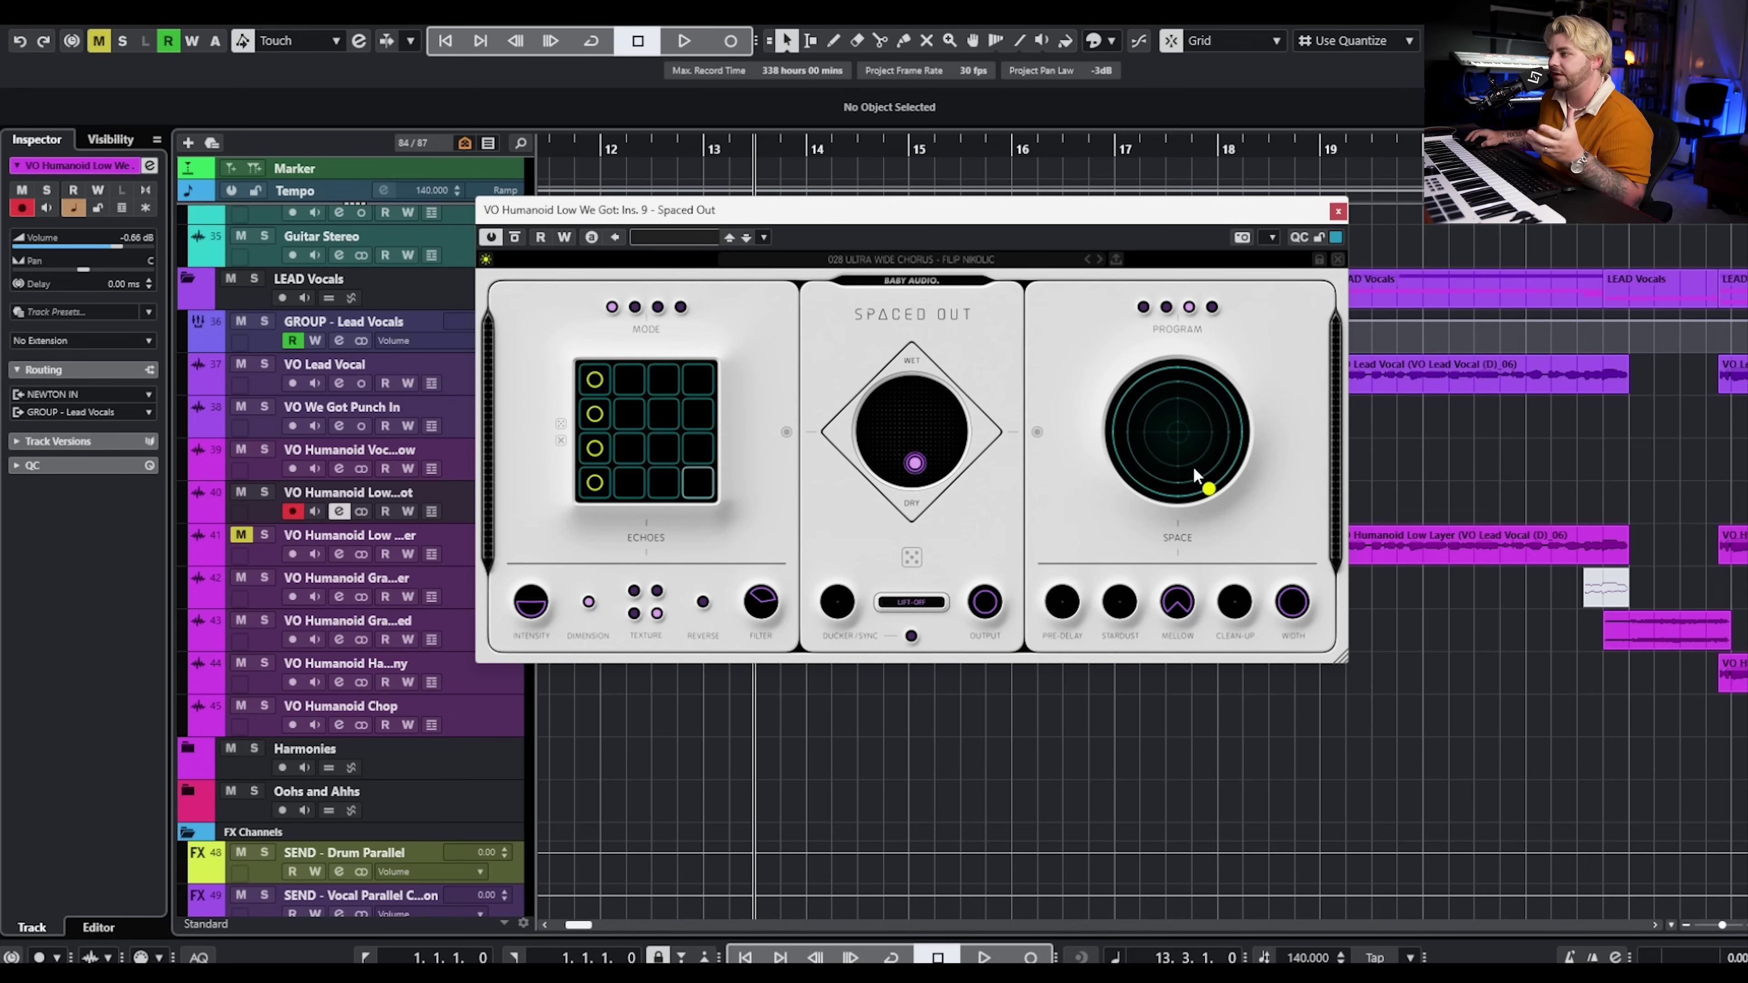
{"action": "left_click", "coordinate": [1337, 211]}
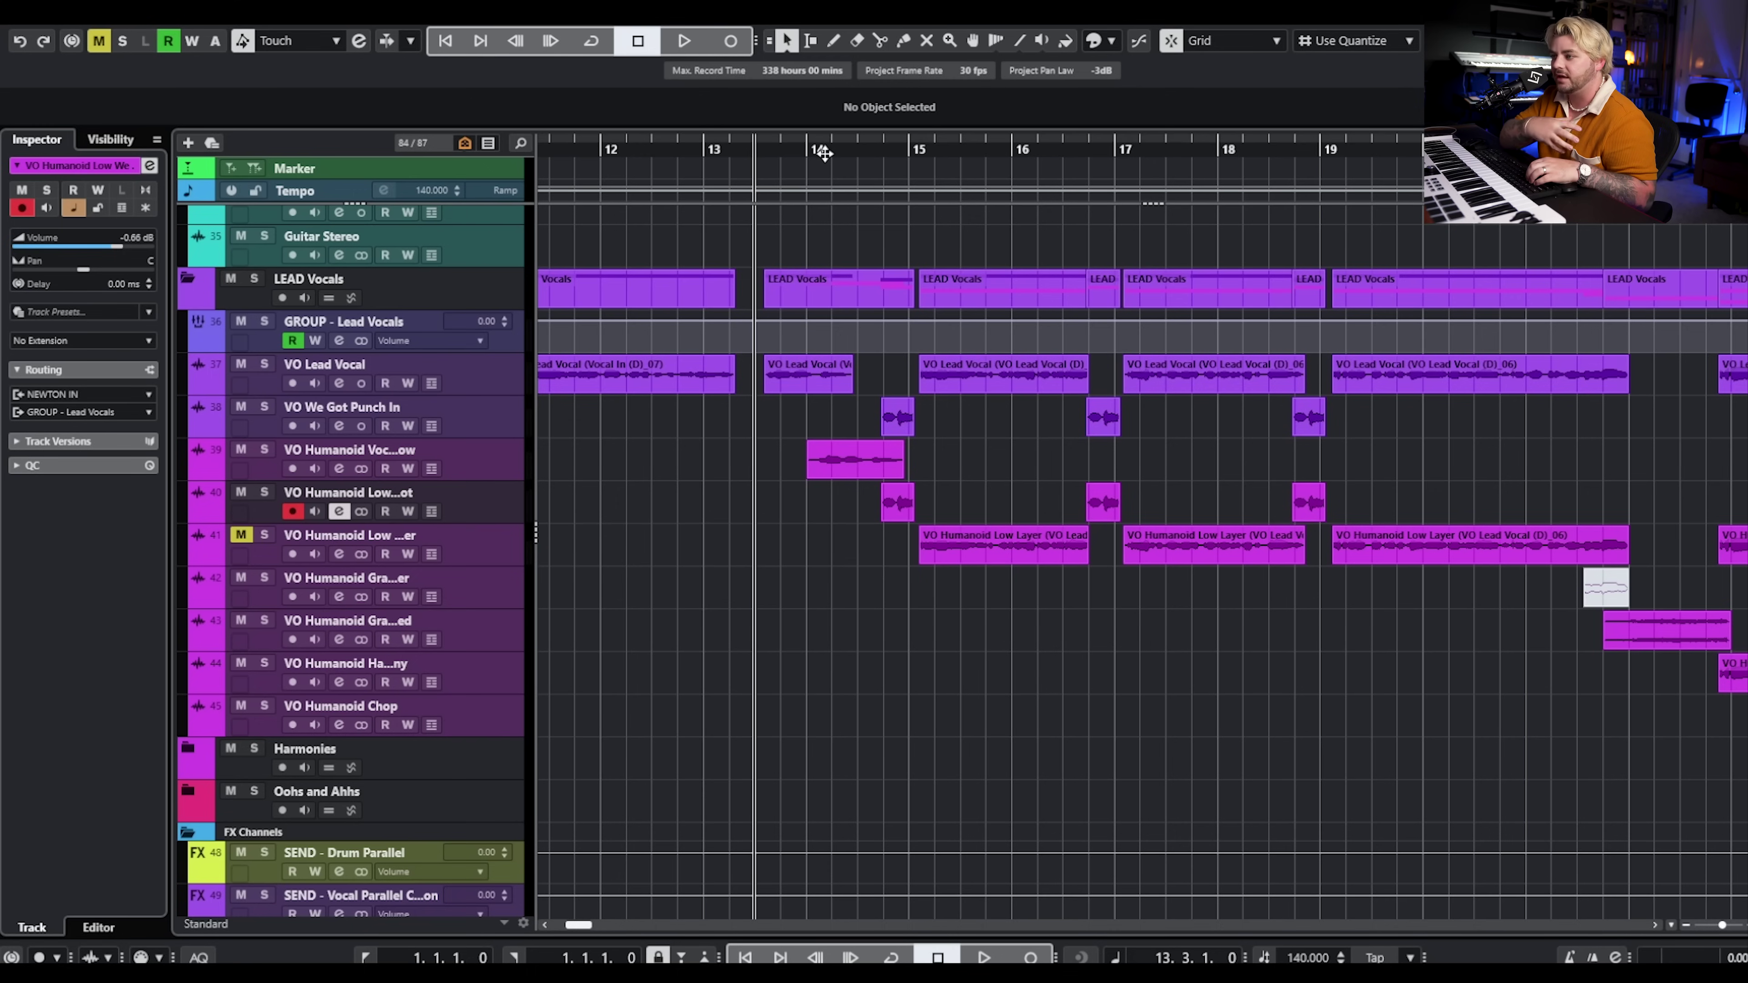
Shift the Spaced Out mix on VO Humanoid Low We Got slightly toward wet while the full mix plays
{"action": "key", "text": "space"}
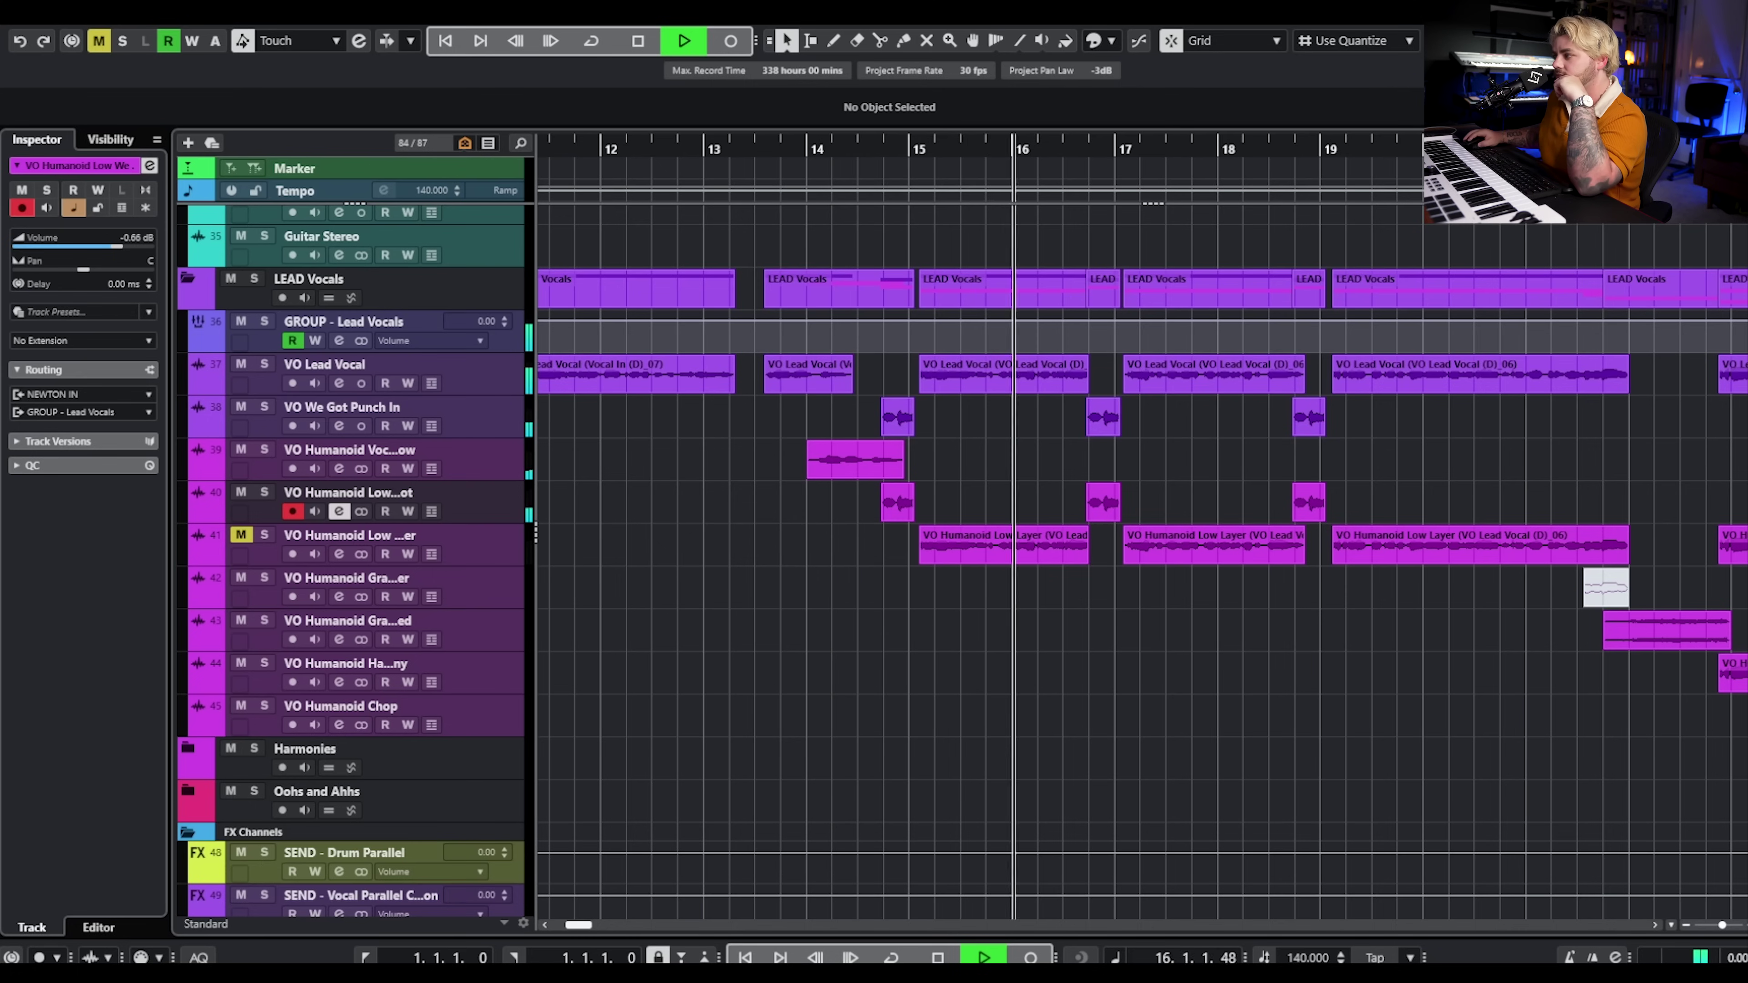
{"action": "left_click_drag", "start_coordinate": [893, 465], "coordinate": [912, 453]}
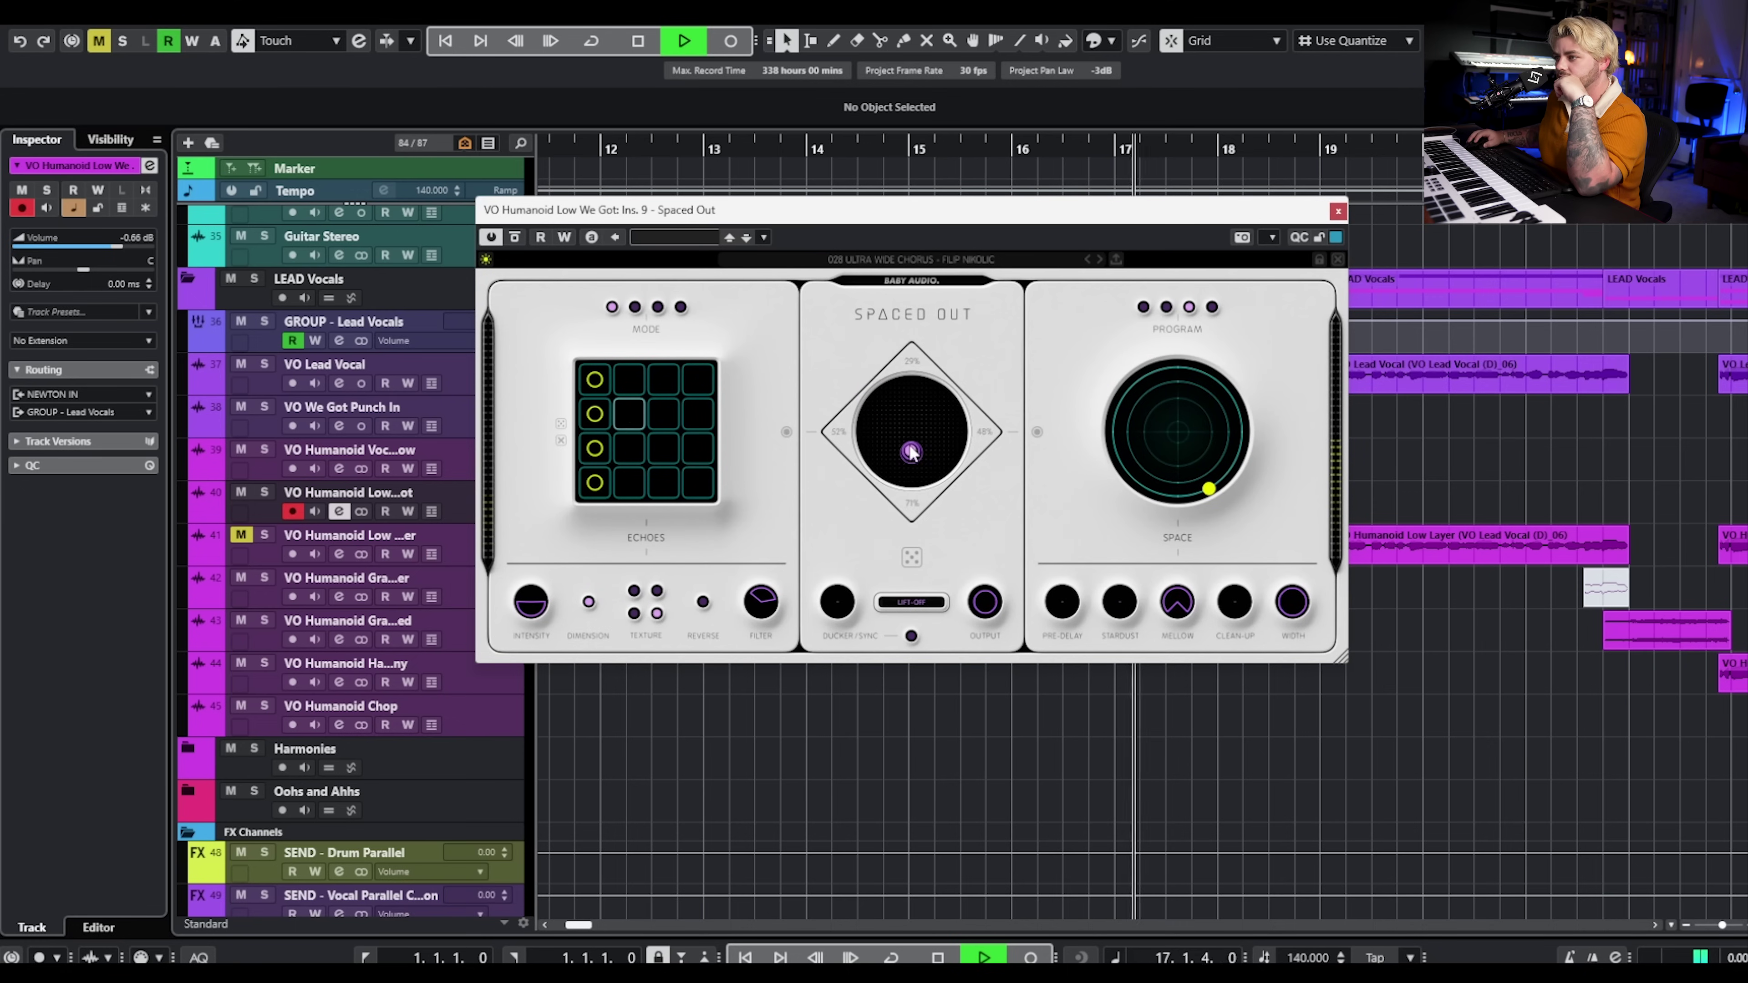
{"action": "left_click", "coordinate": [1340, 209]}
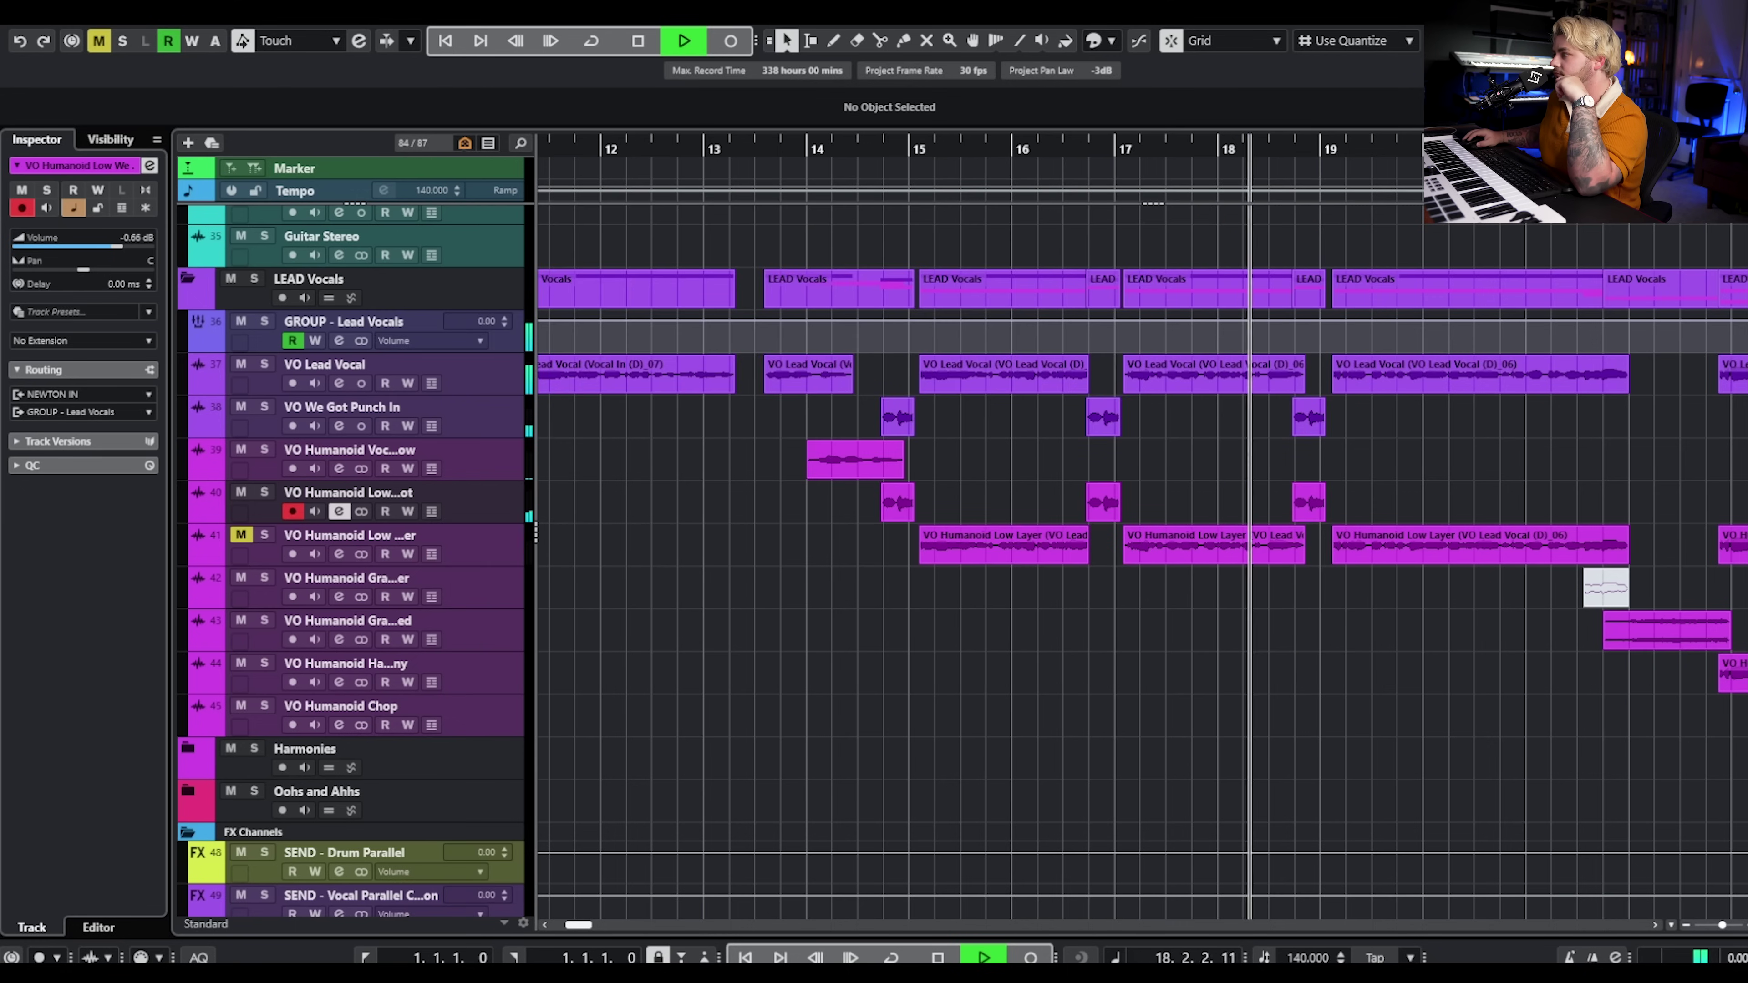
{"action": "key", "text": "space"}
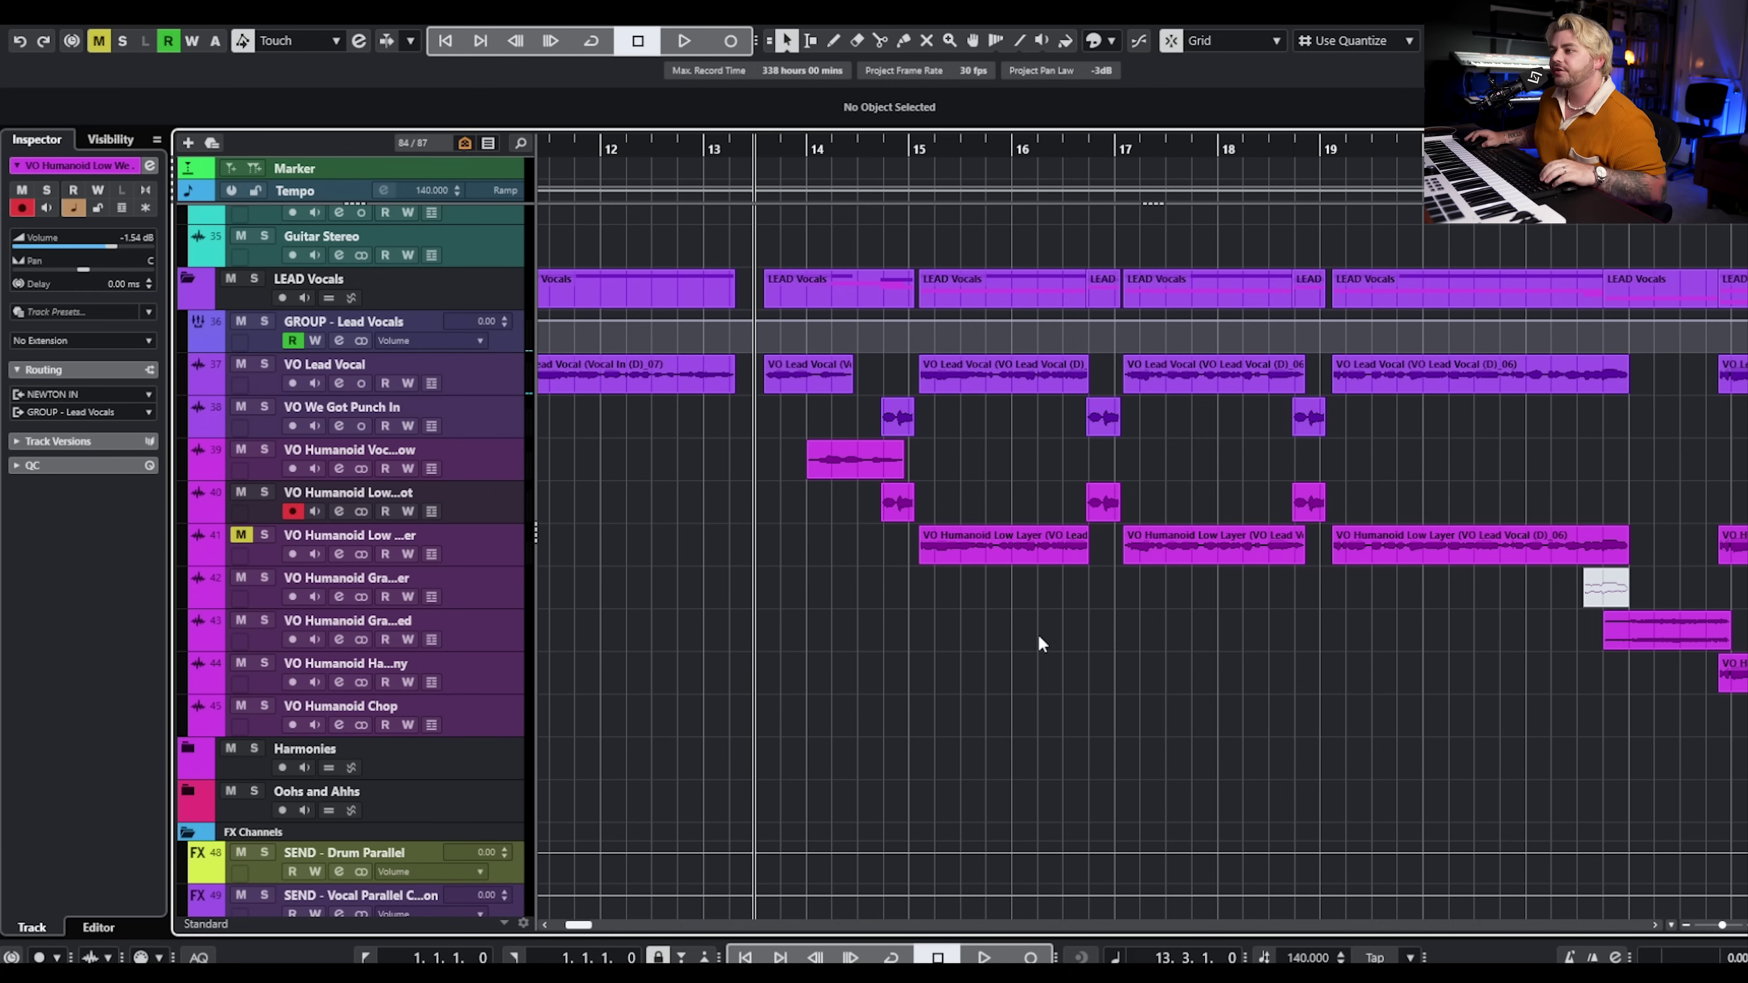
Place the playhead at 15.1.3, where the first VO Humanoid Low Layer clip begins
{"action": "scroll", "coordinate": [1037, 636], "scroll_direction": "down", "scroll_amount": 2}
{"action": "left_click", "coordinate": [963, 145]}
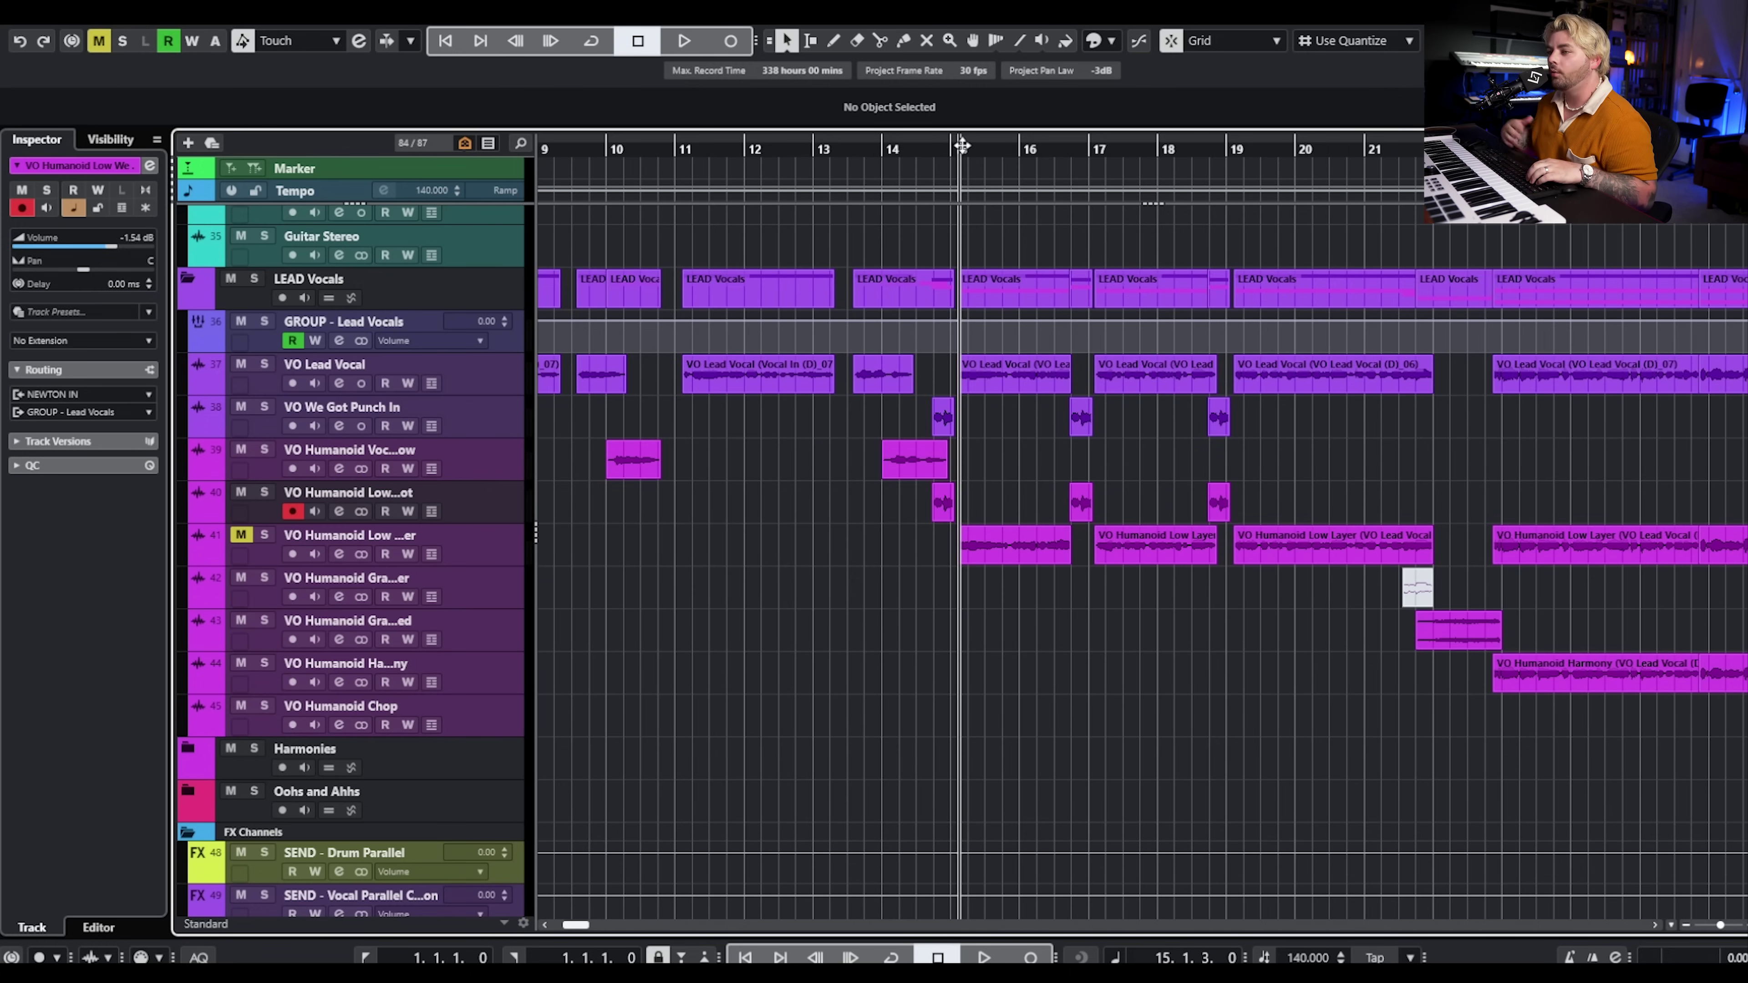
{"action": "scroll", "coordinate": [978, 332], "scroll_direction": "right", "scroll_amount": 2}
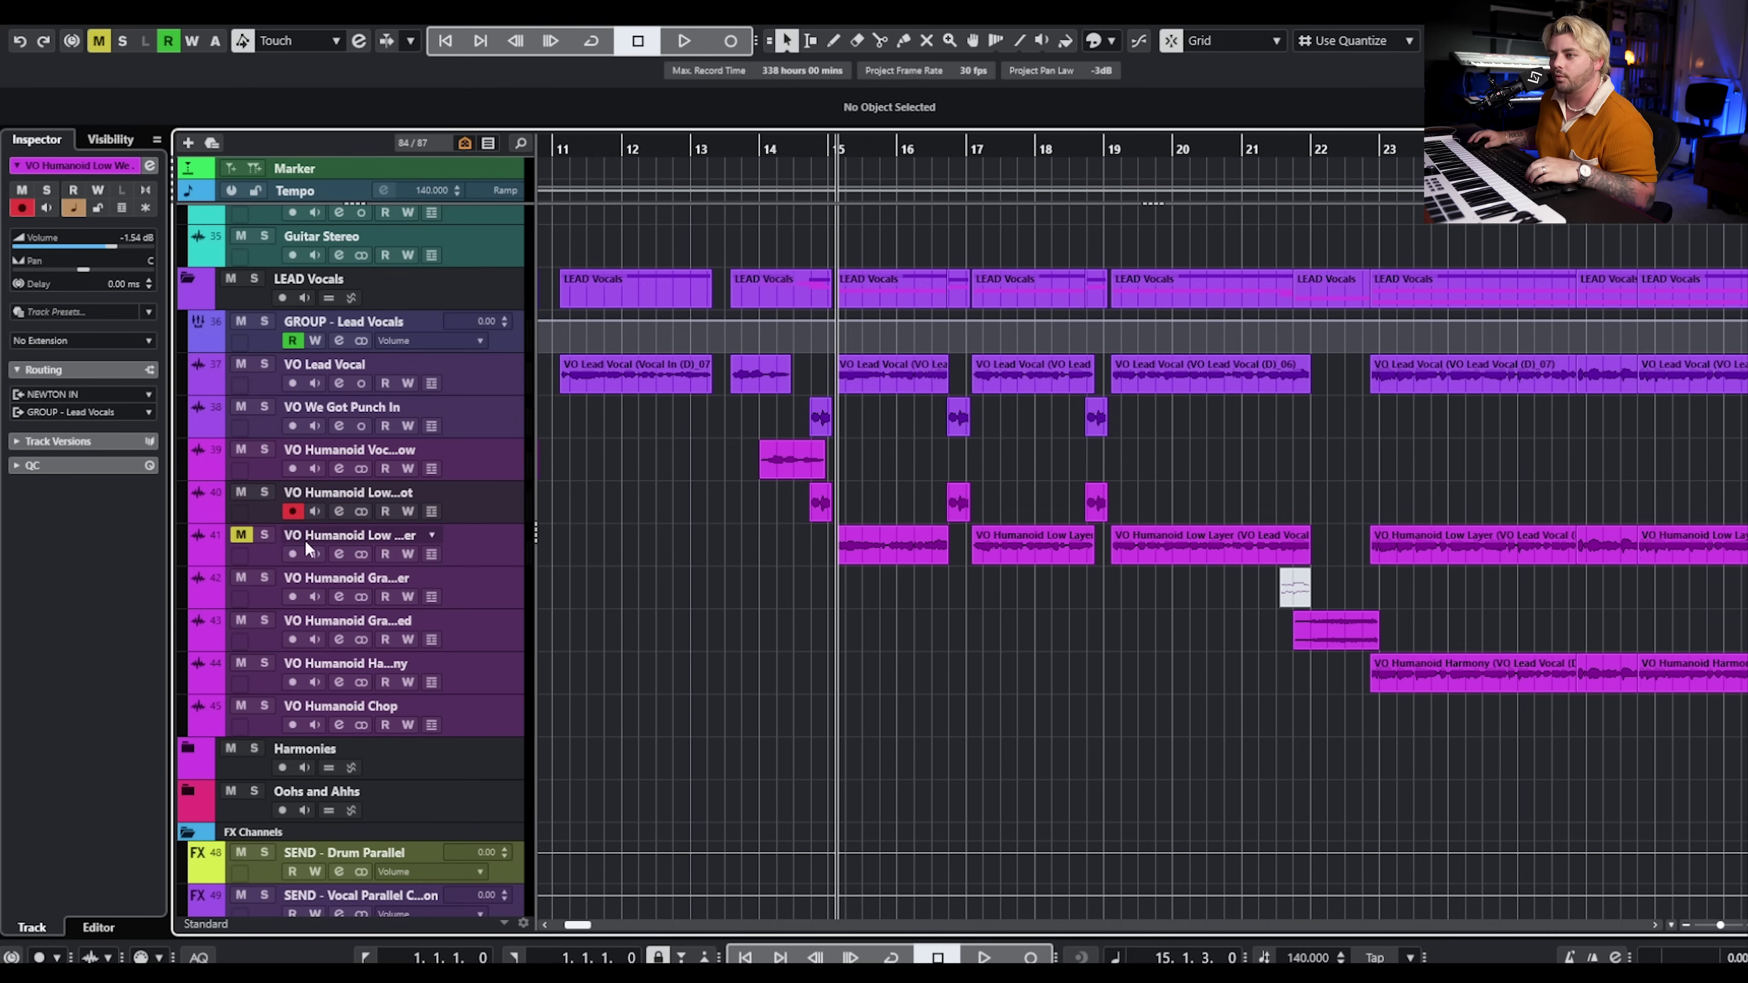
Solo the VO Humanoid Low Layer track and open its Humanoid plugin window
{"action": "left_click", "coordinate": [263, 535]}
{"action": "left_click", "coordinate": [335, 552]}
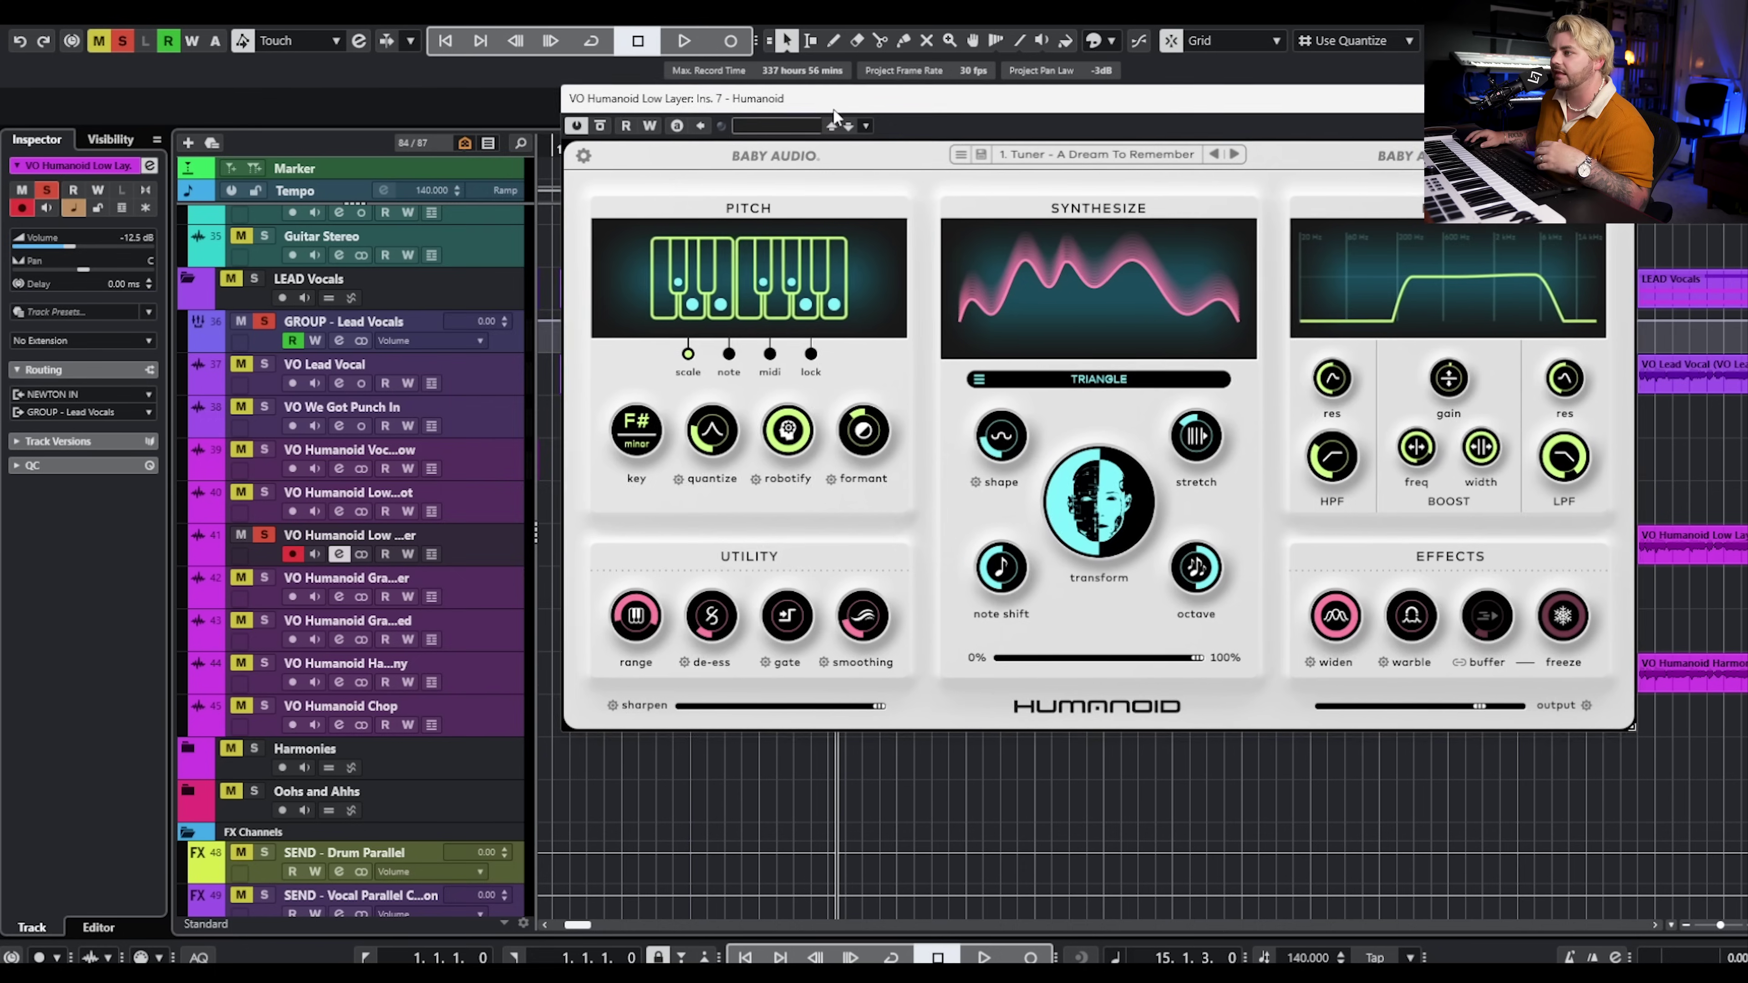
{"action": "left_click_drag", "start_coordinate": [834, 112], "coordinate": [720, 109]}
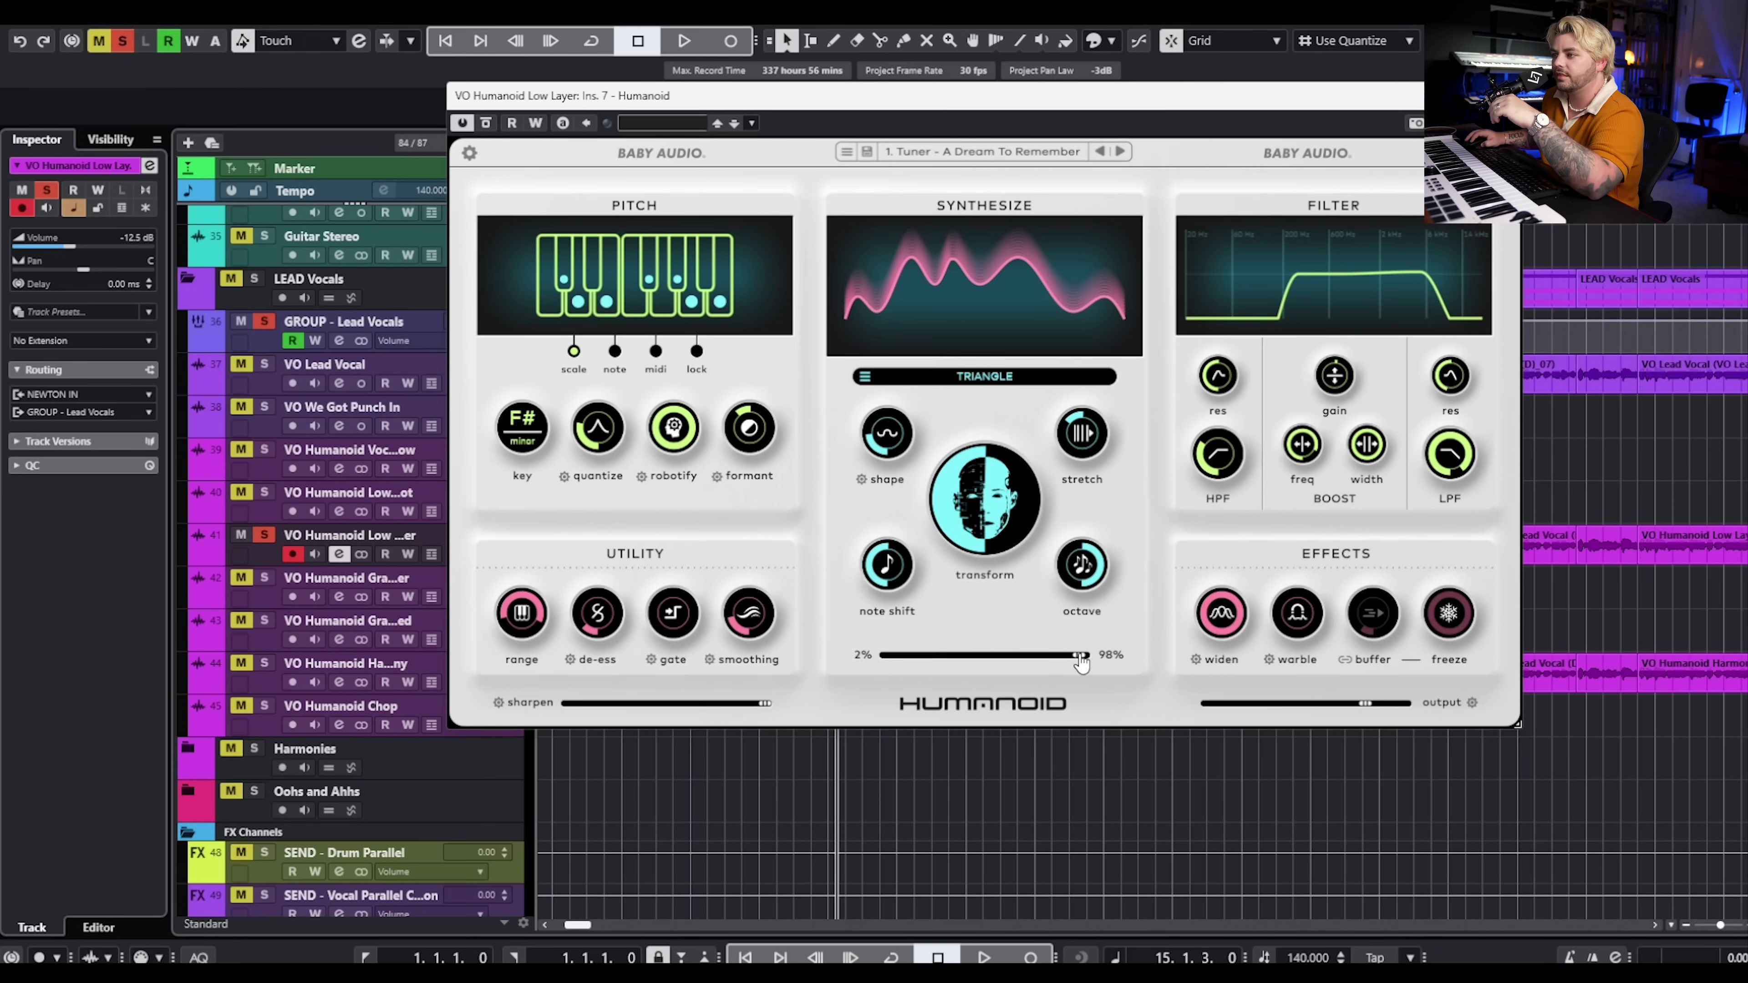
Lower the Humanoid transform mix to 0%, adjust the quantize amount slightly and play the soloed low layer
{"action": "left_click", "coordinate": [1075, 663]}
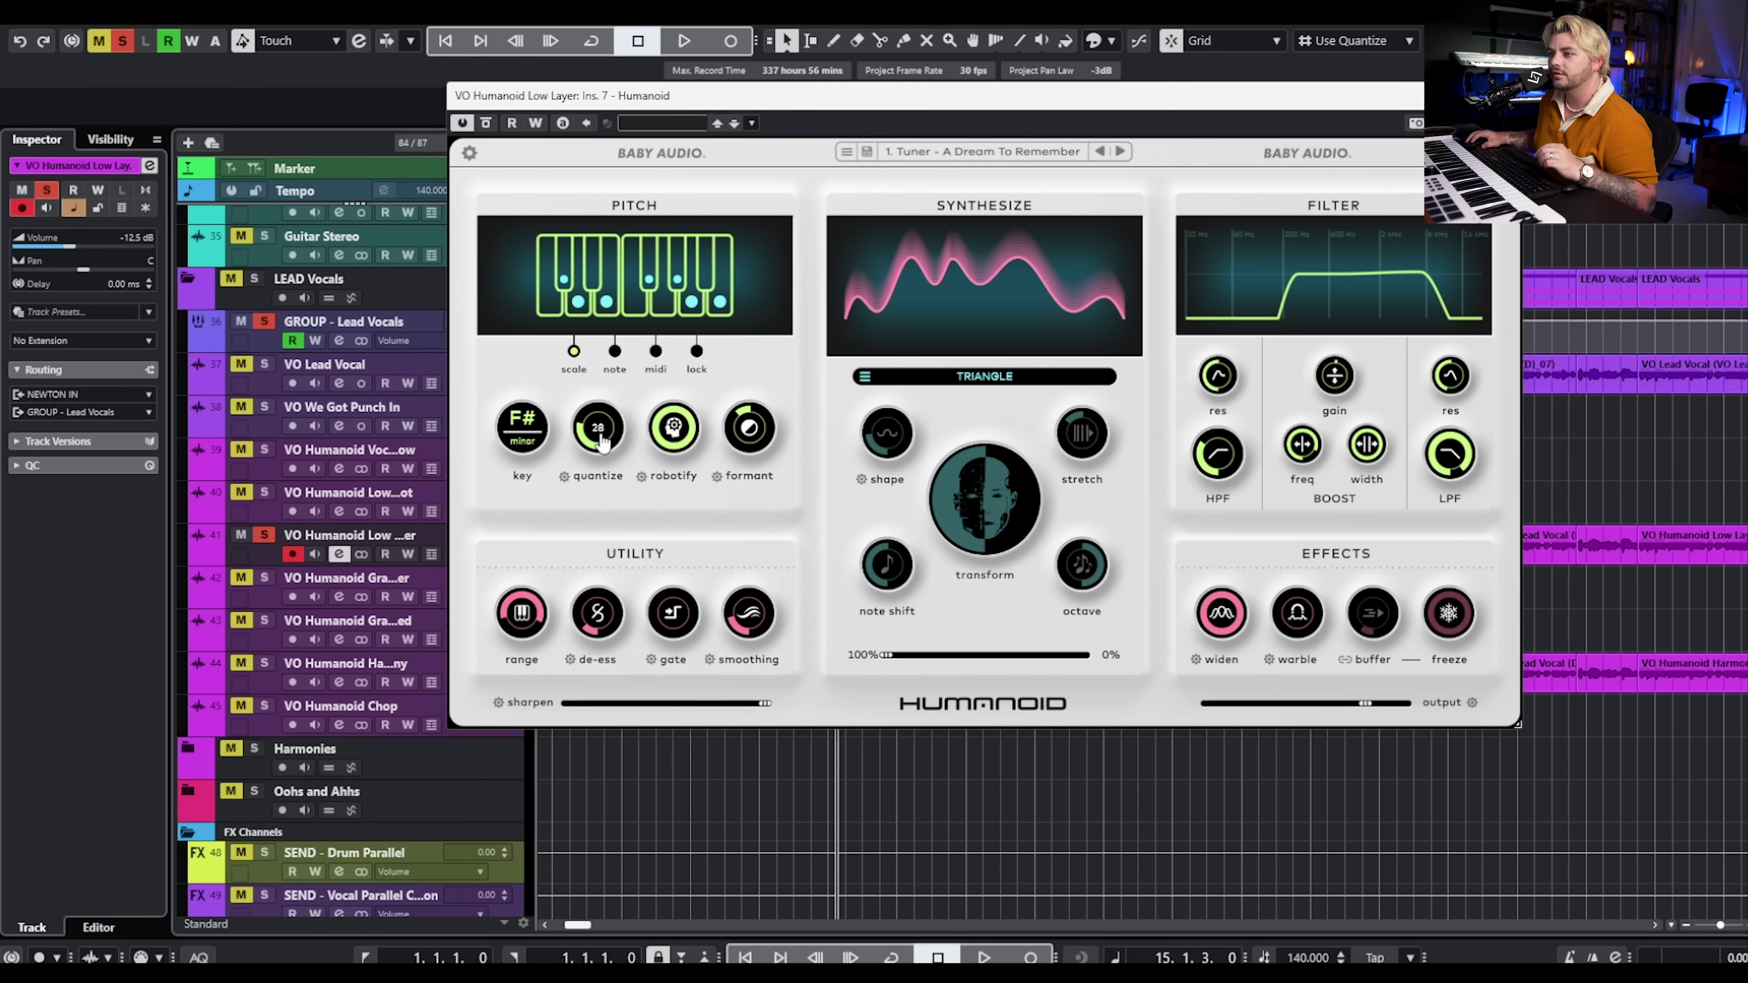
{"action": "left_click_drag", "start_coordinate": [601, 427], "coordinate": [612, 411]}
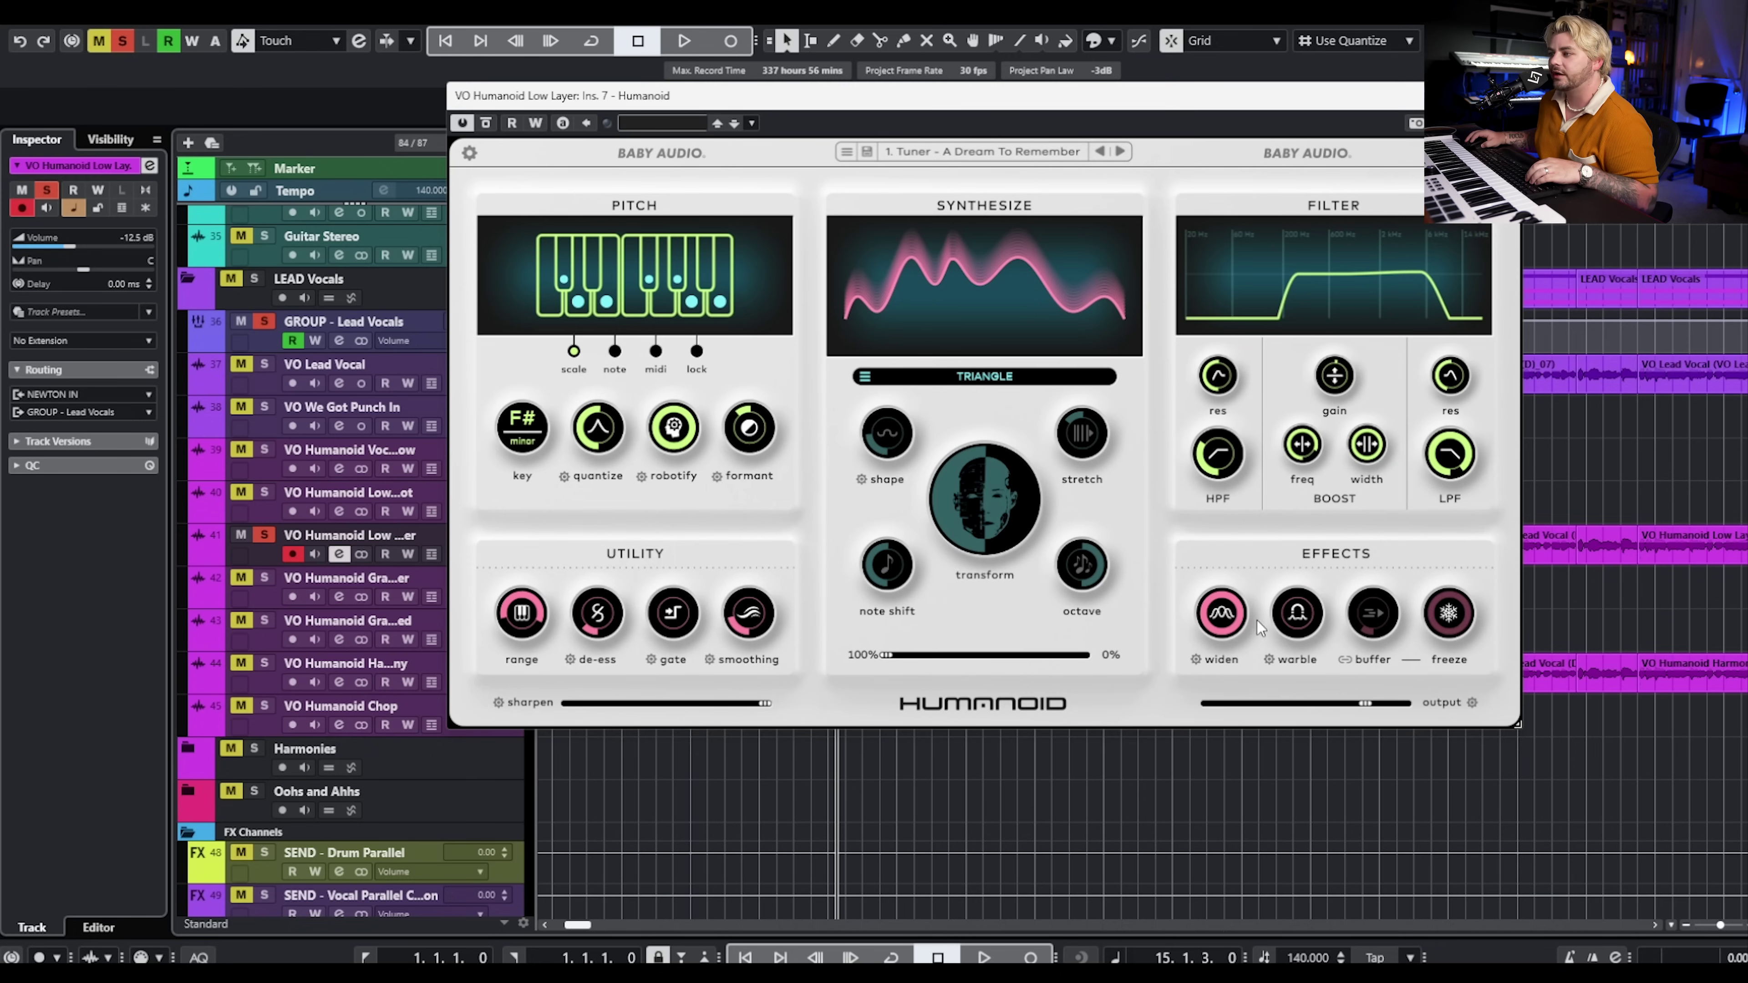
{"action": "key", "text": "space"}
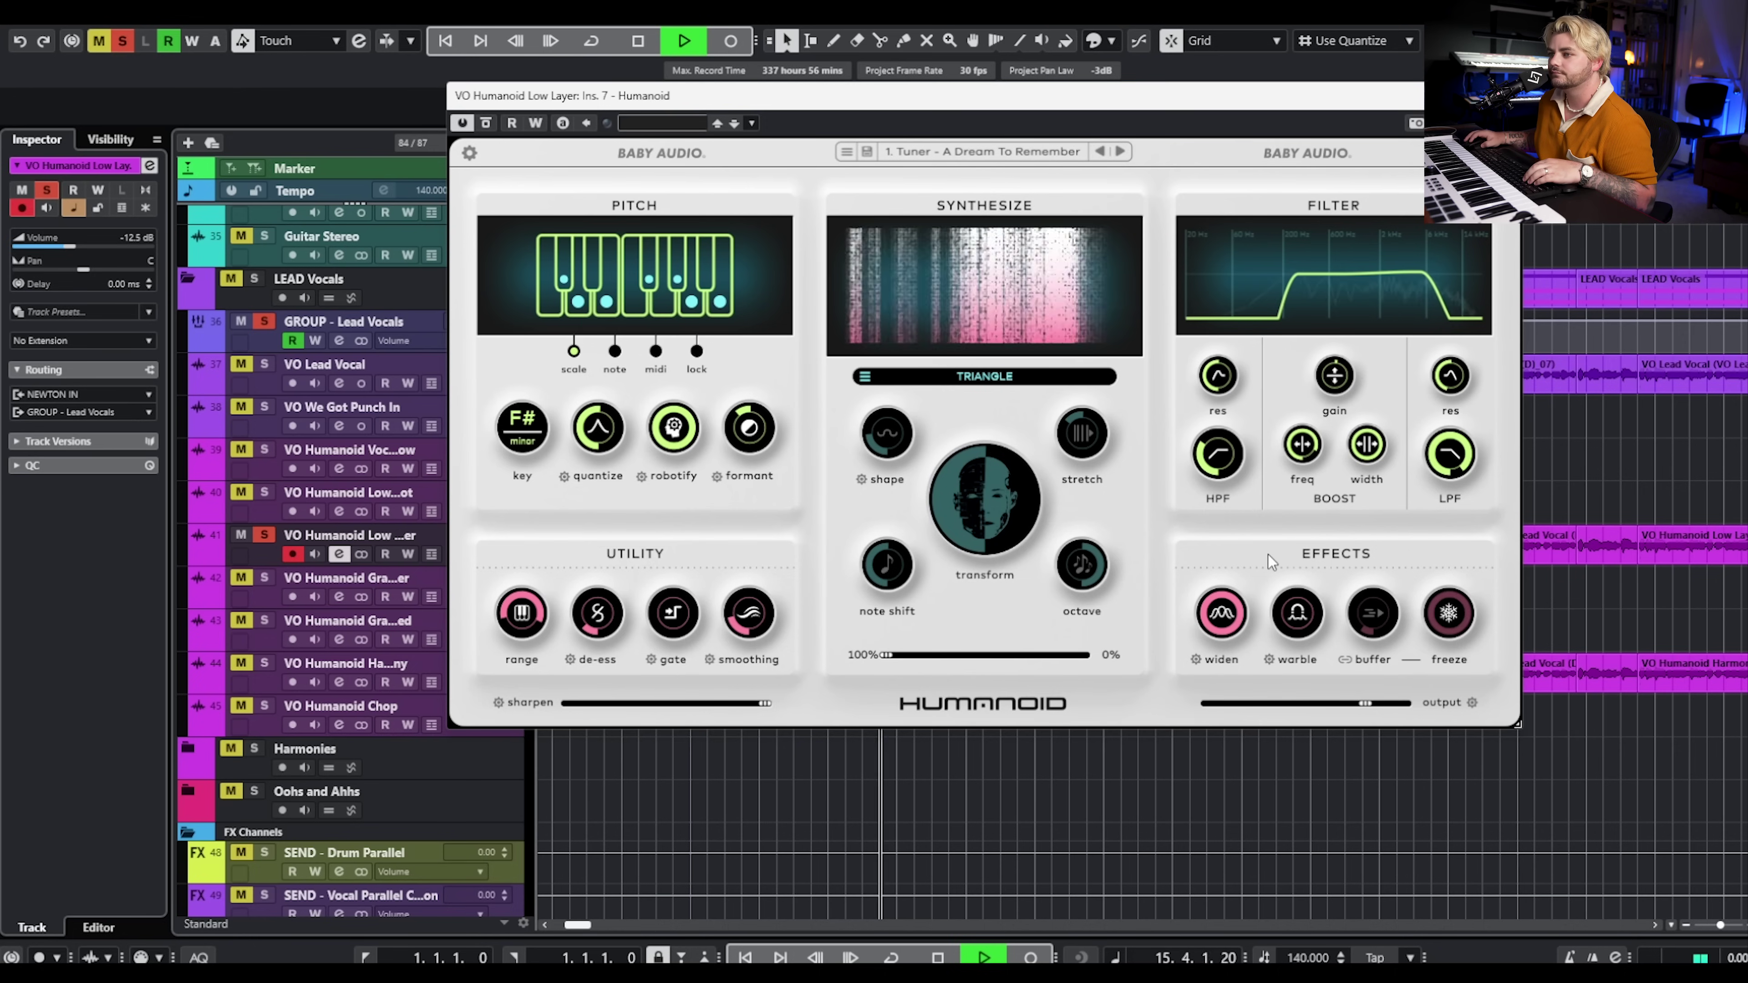
Bring the transform mix back to 100% while the low layer plays, and stop playback
{"action": "left_click_drag", "start_coordinate": [887, 656], "coordinate": [1093, 701]}
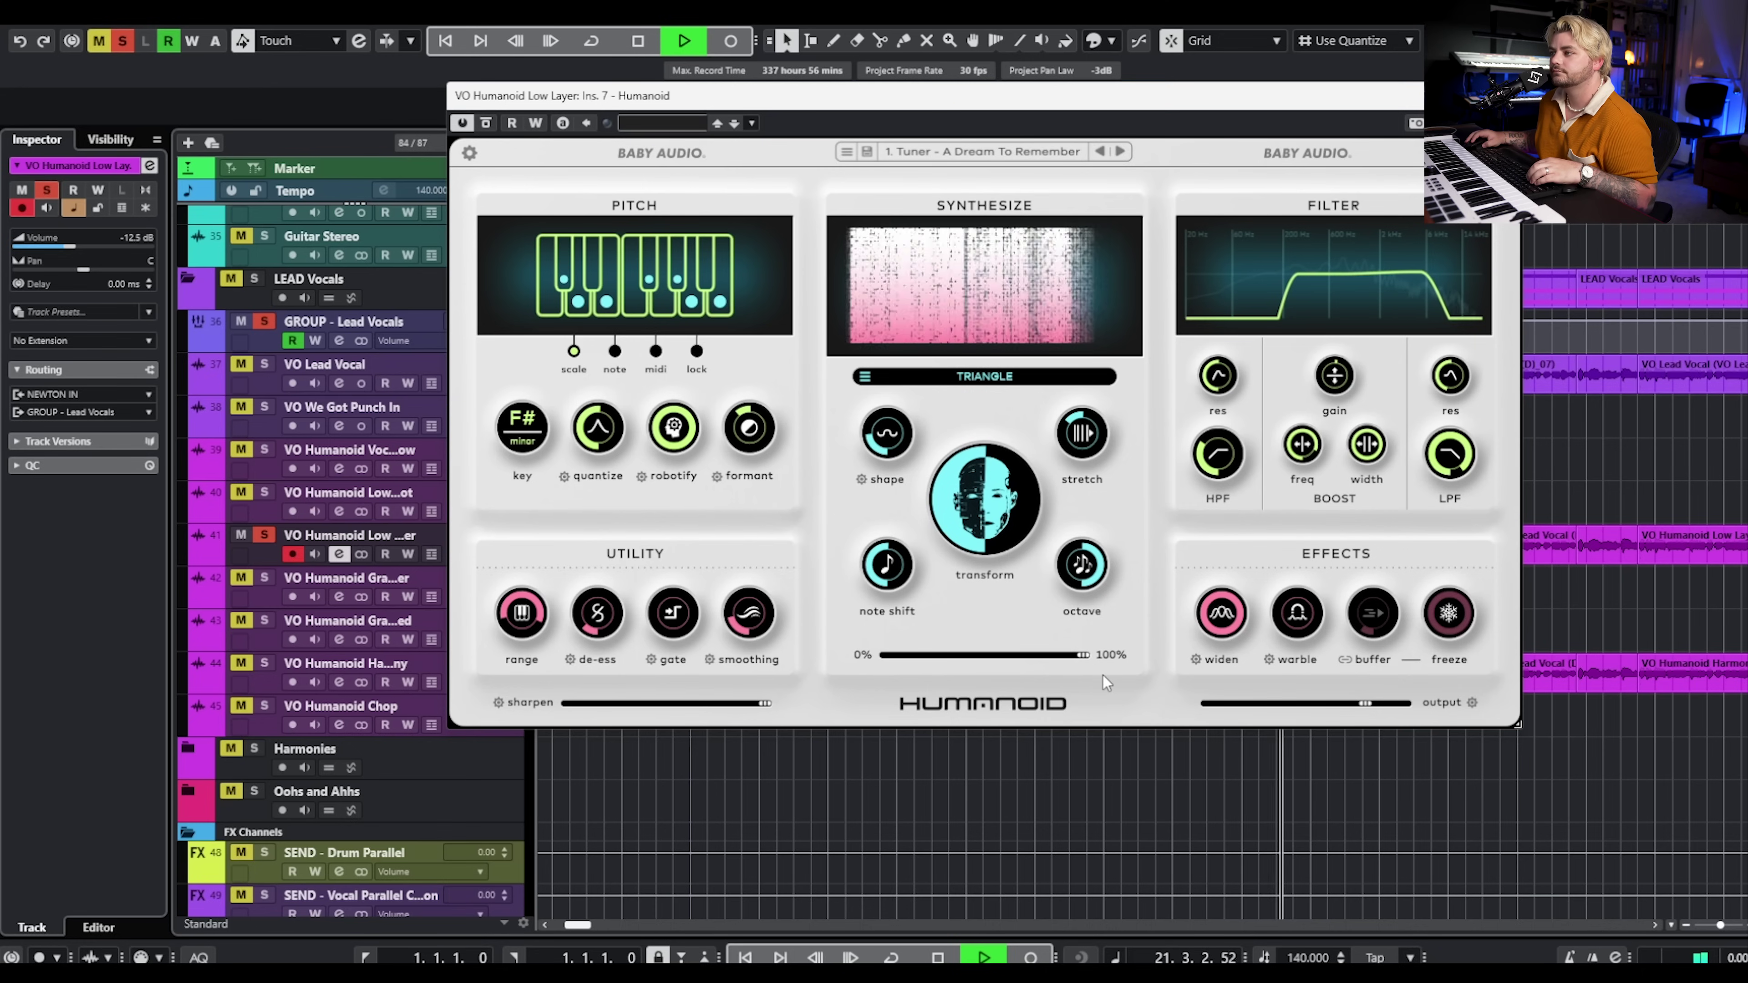
{"action": "mouse_move", "coordinate": [598, 446]}
{"action": "key", "text": "space"}
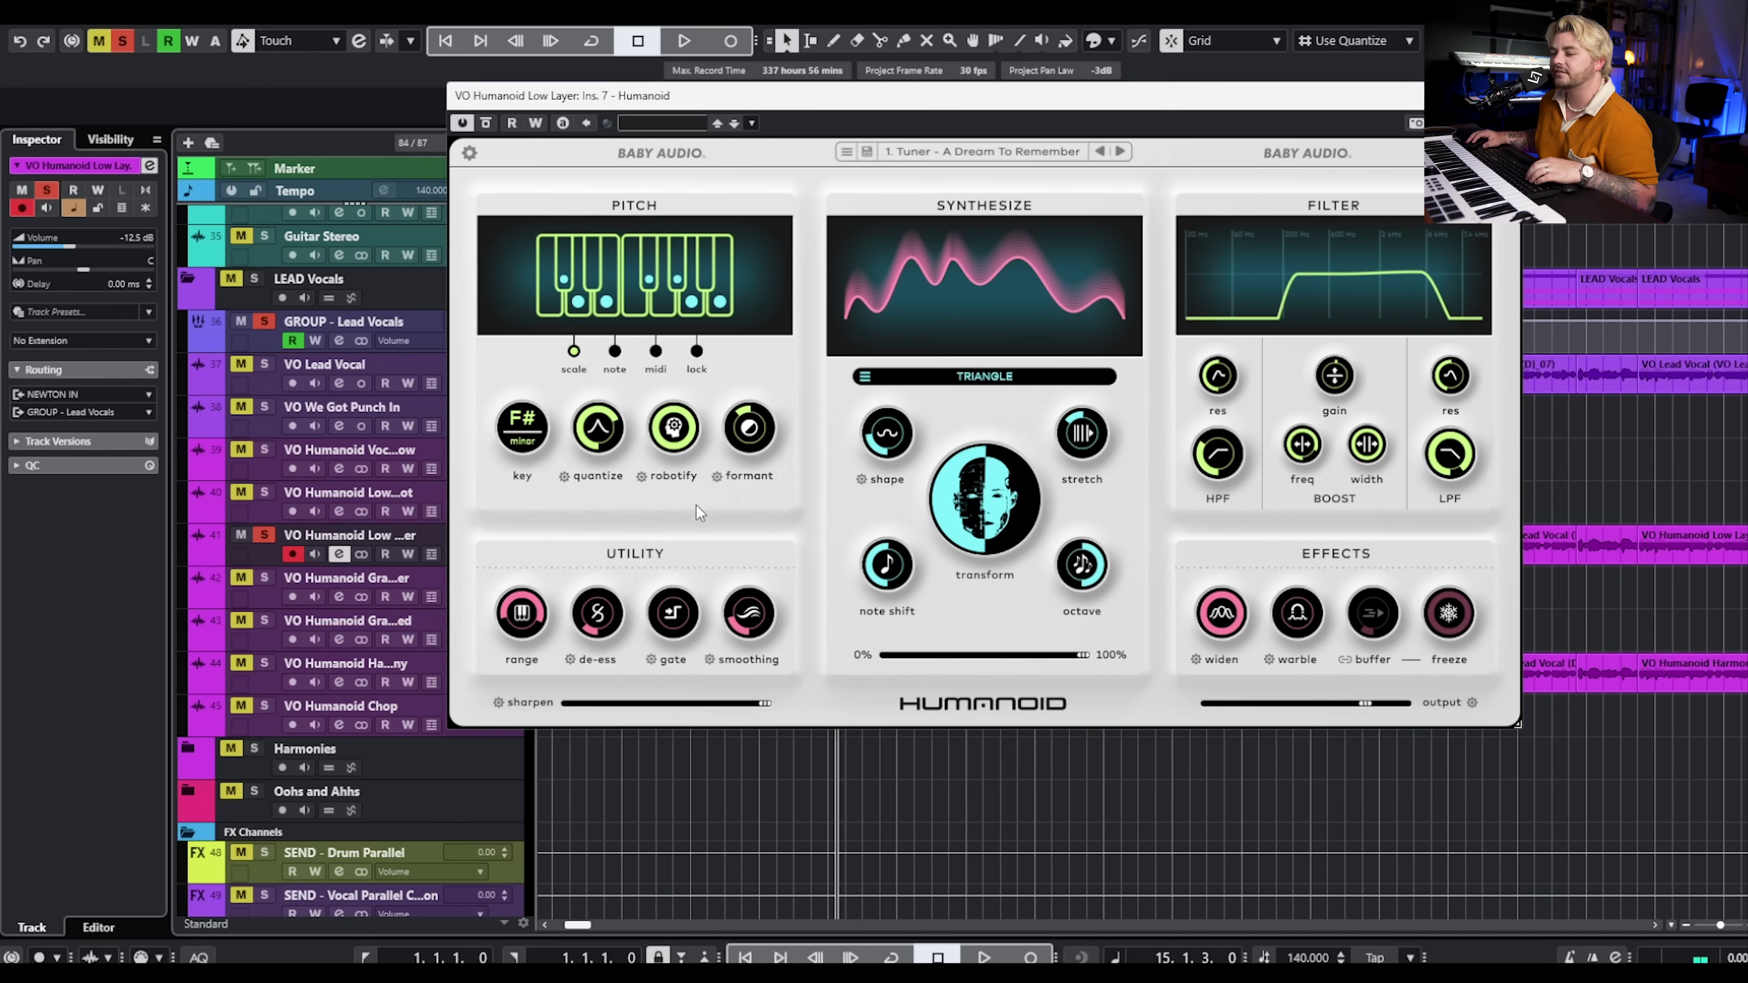
Play the low layer with the transform mix at 0% and the formant at -18
{"action": "mouse_move", "coordinate": [899, 465]}
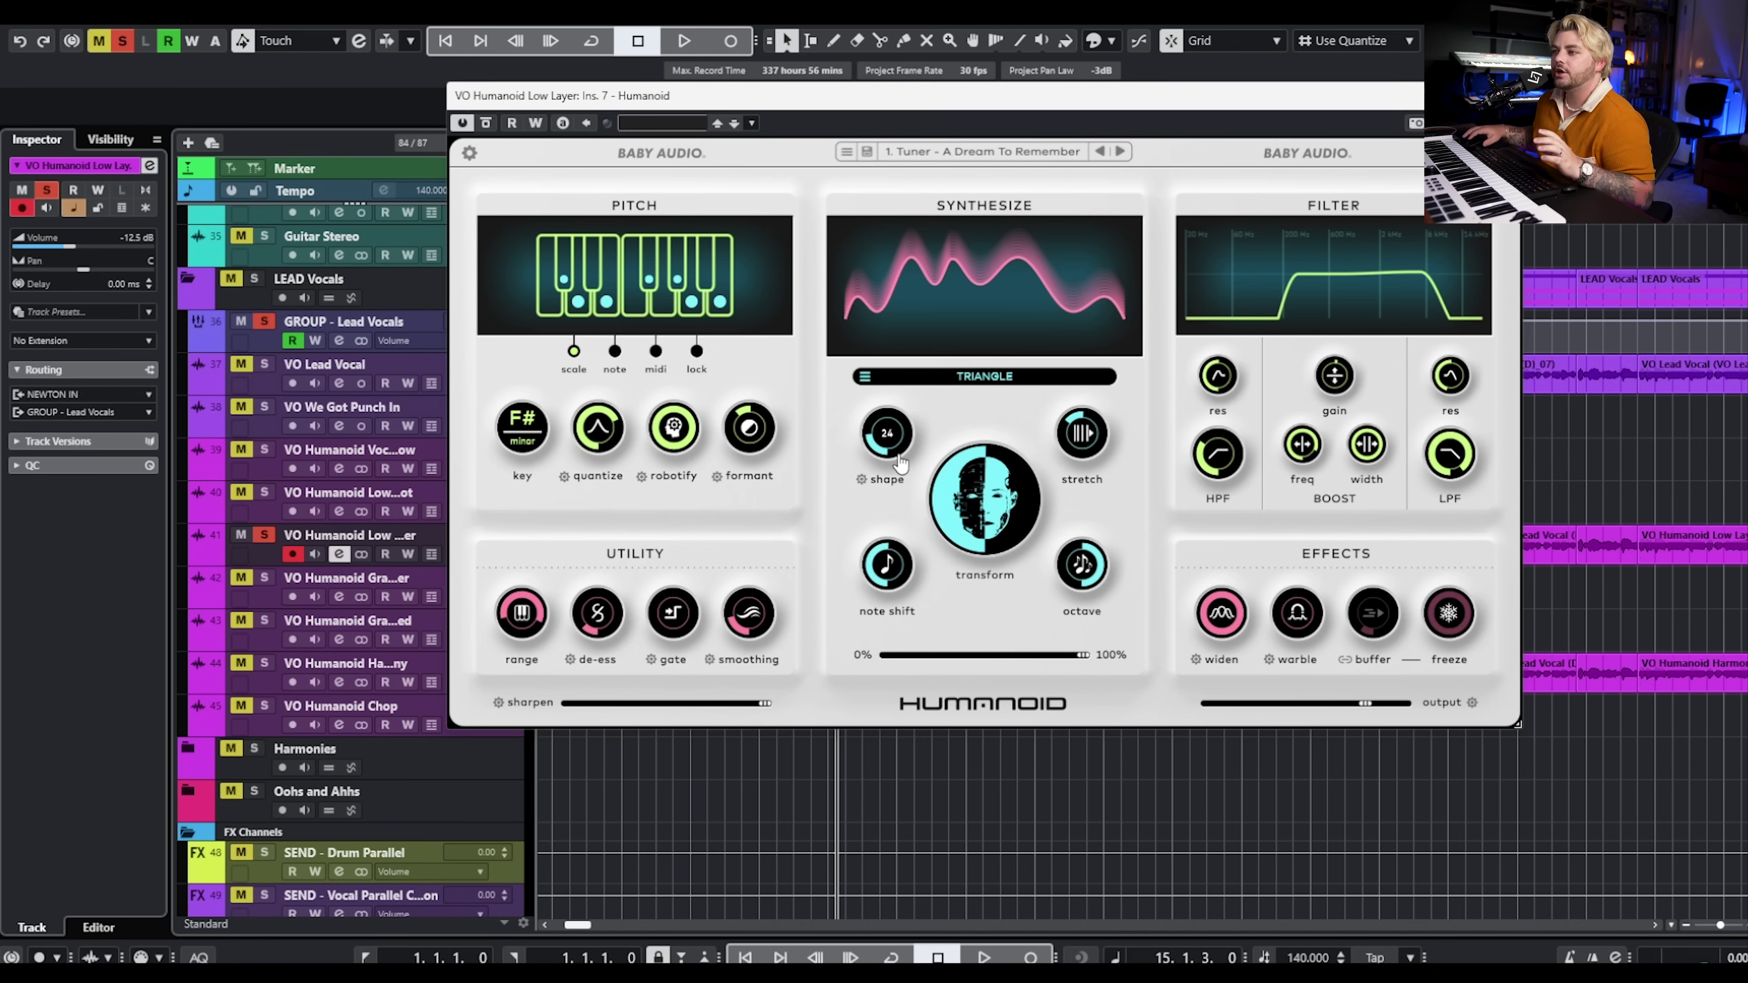
{"action": "left_click", "coordinate": [1082, 655]}
{"action": "key", "text": "space"}
{"action": "mouse_move", "coordinate": [752, 440]}
{"action": "left_click_drag", "start_coordinate": [752, 442], "coordinate": [746, 454]}
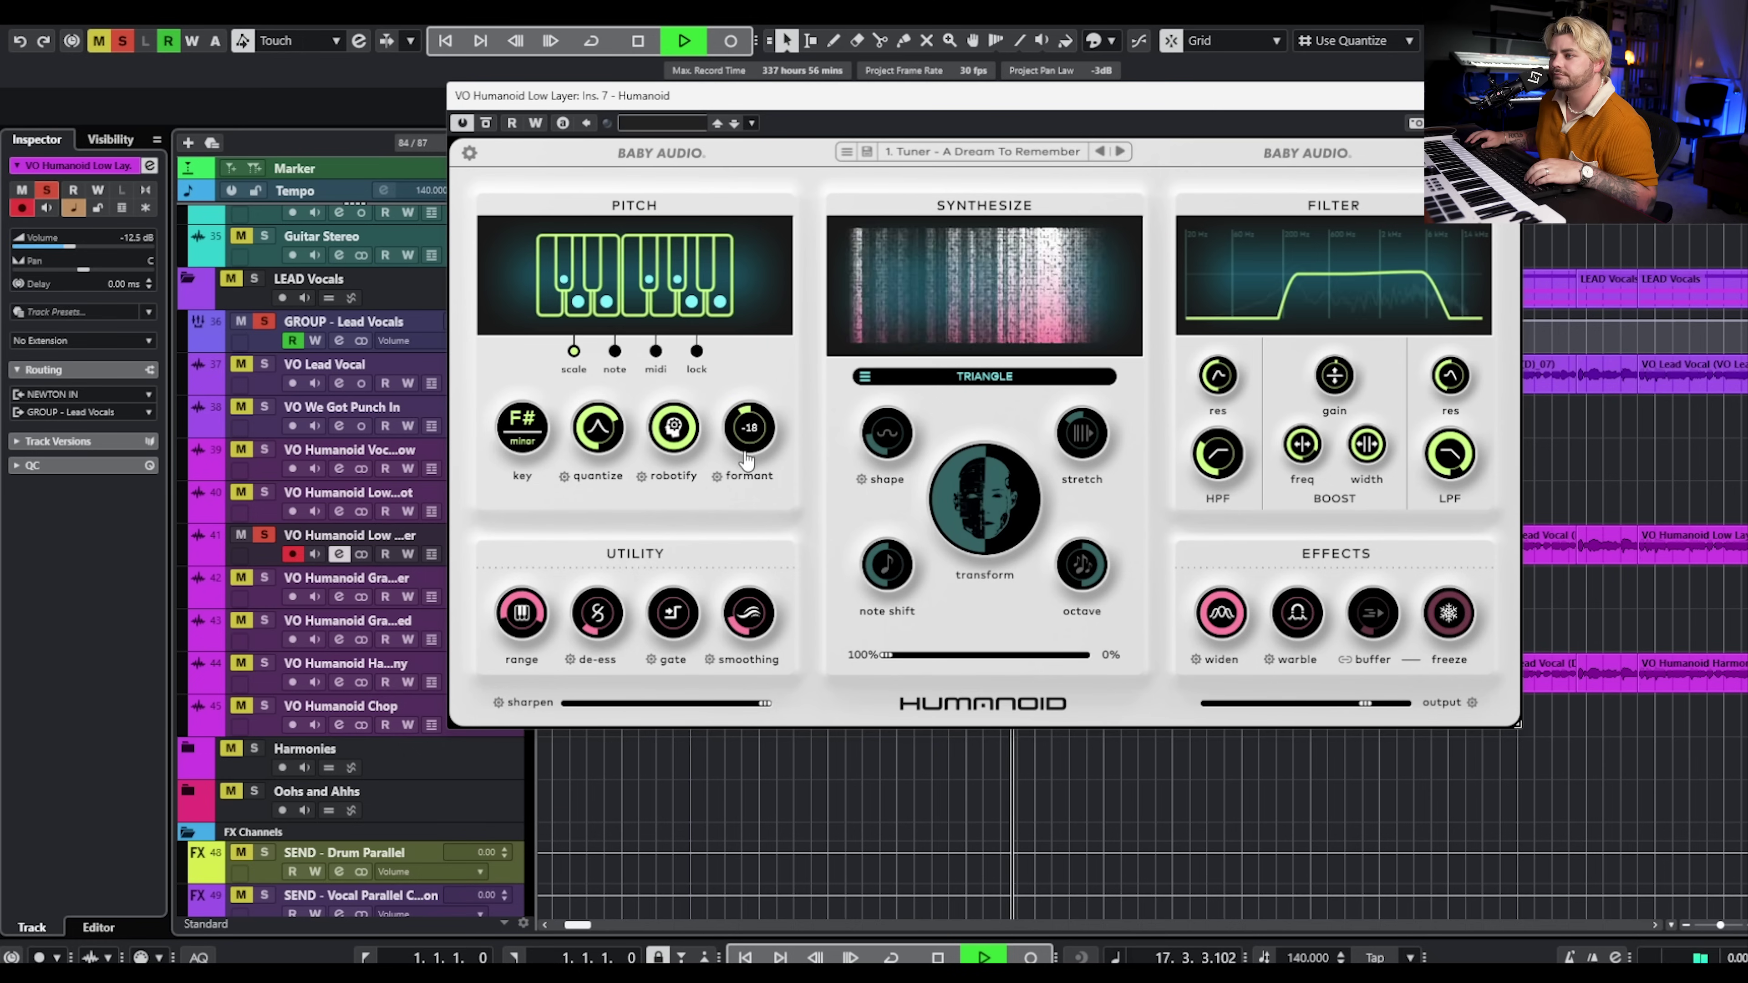
{"action": "key", "text": "space"}
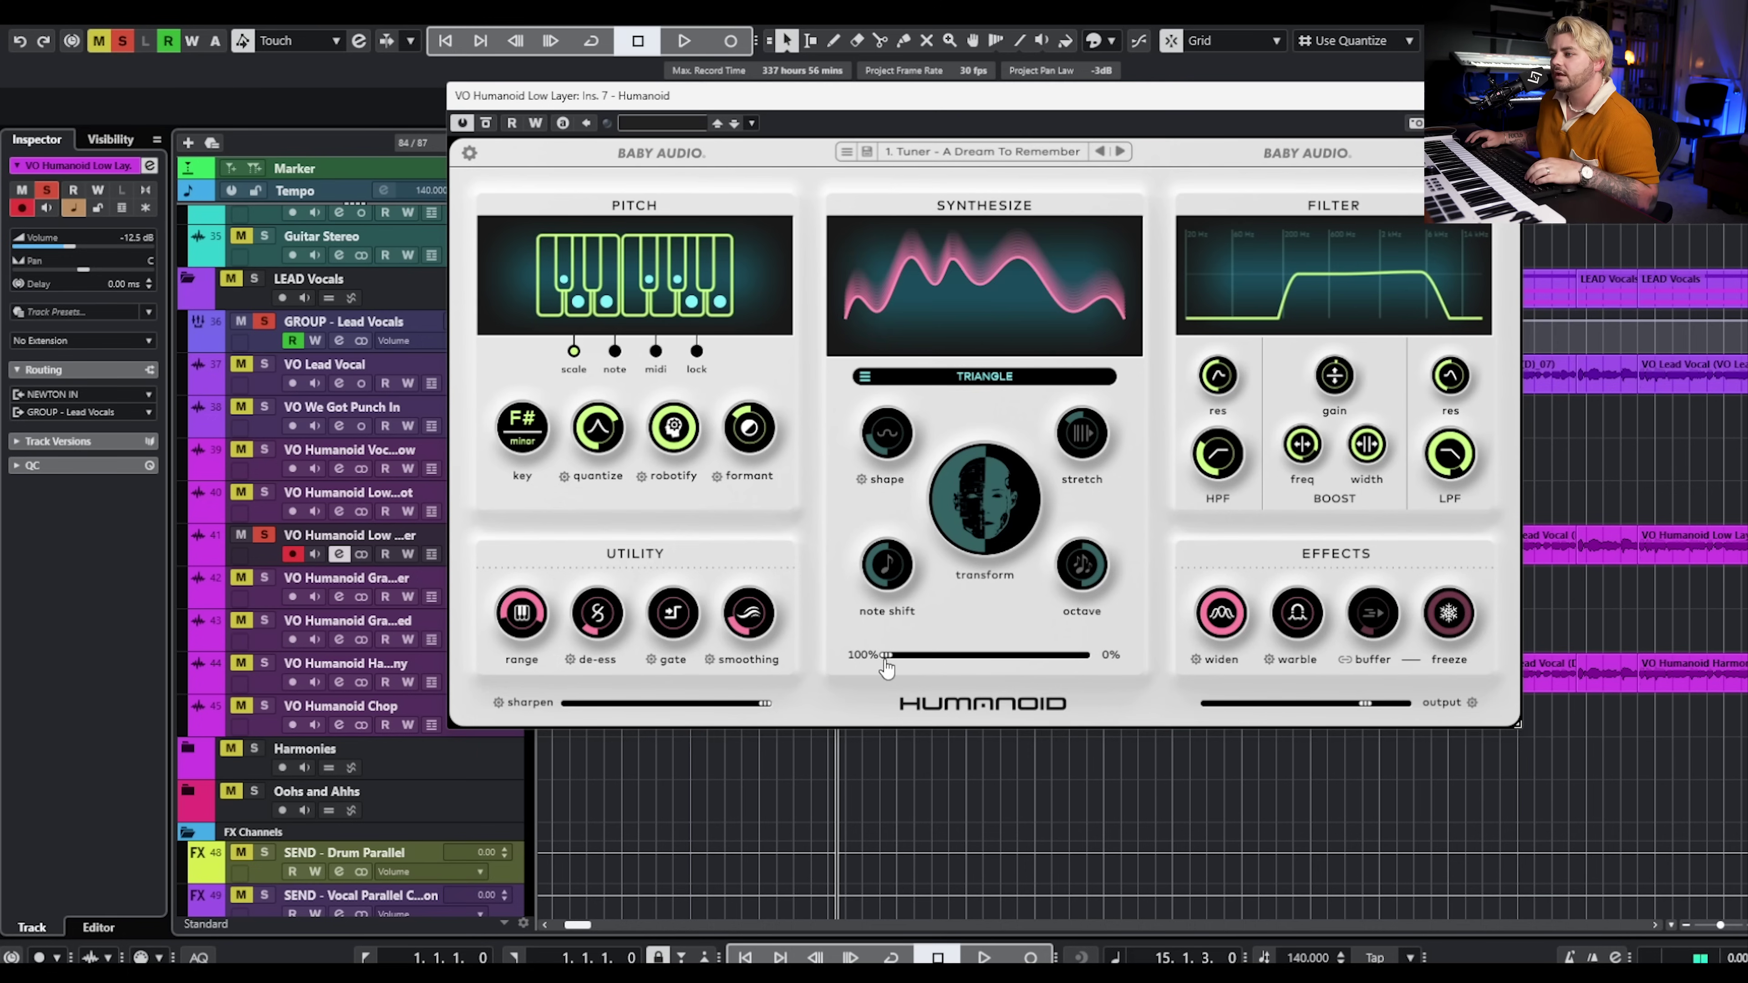
Return the transform mix to 100%, inspect the synthesis settings and play the low layer
{"action": "left_click", "coordinate": [963, 543]}
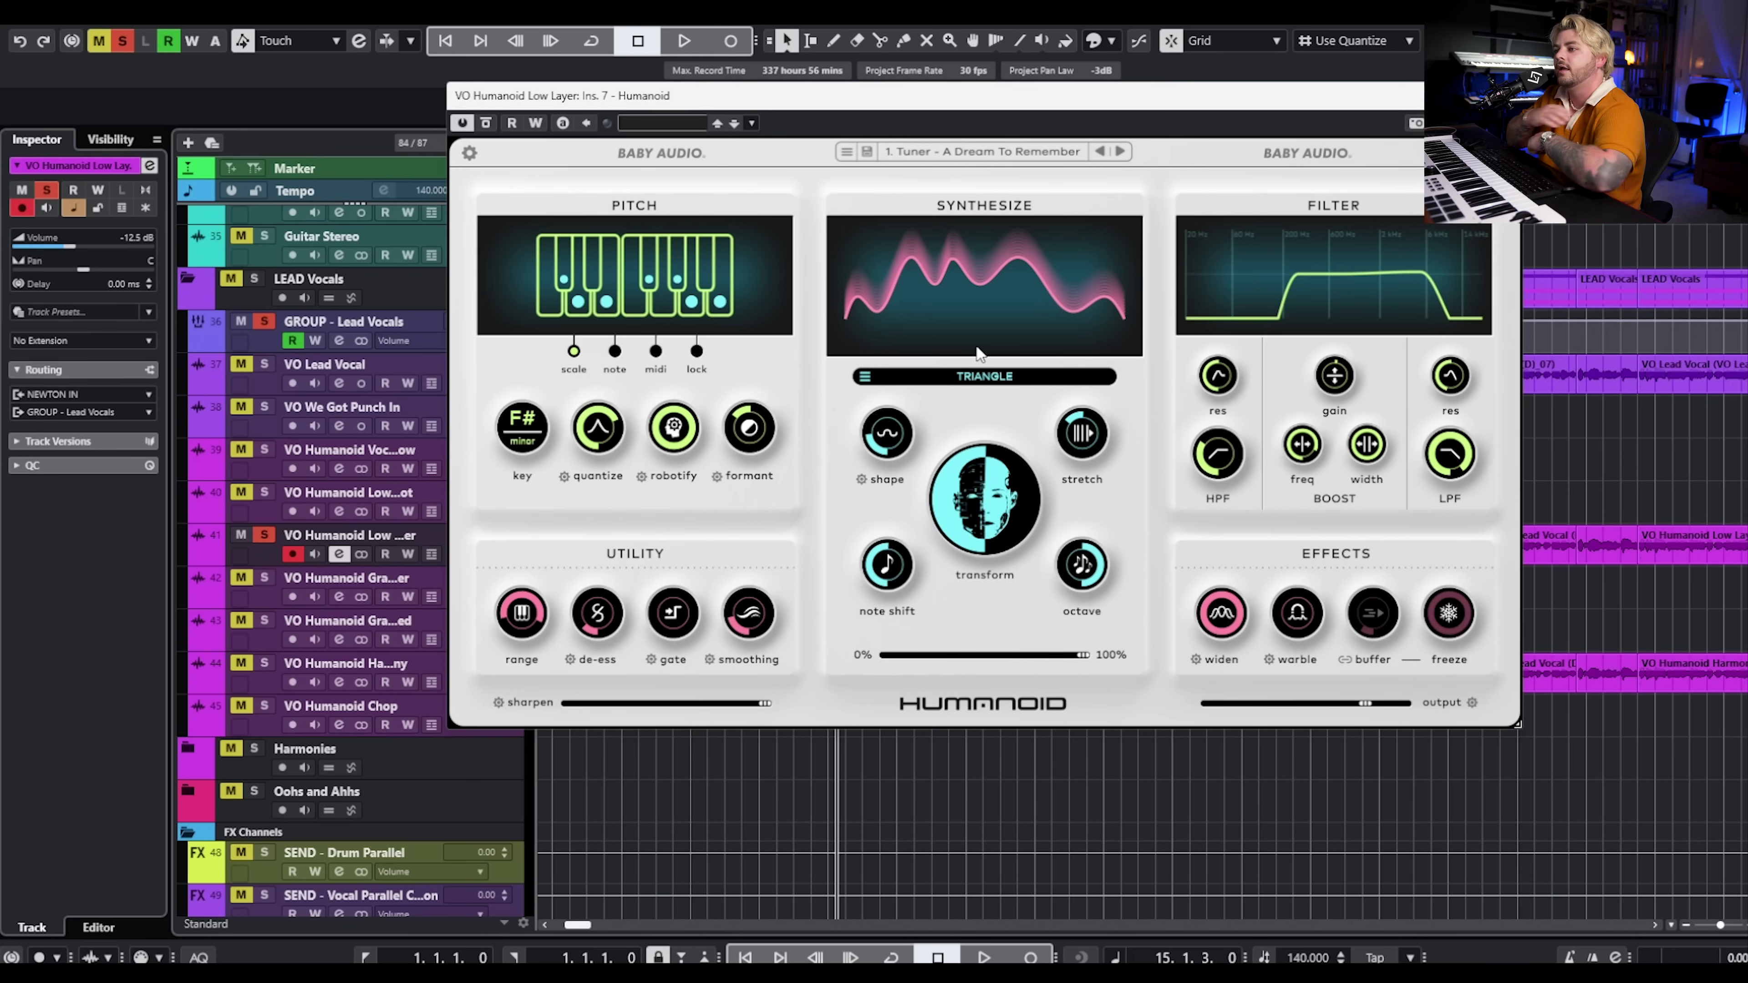
{"action": "scroll", "coordinate": [903, 443], "scroll_direction": "down", "scroll_amount": 2}
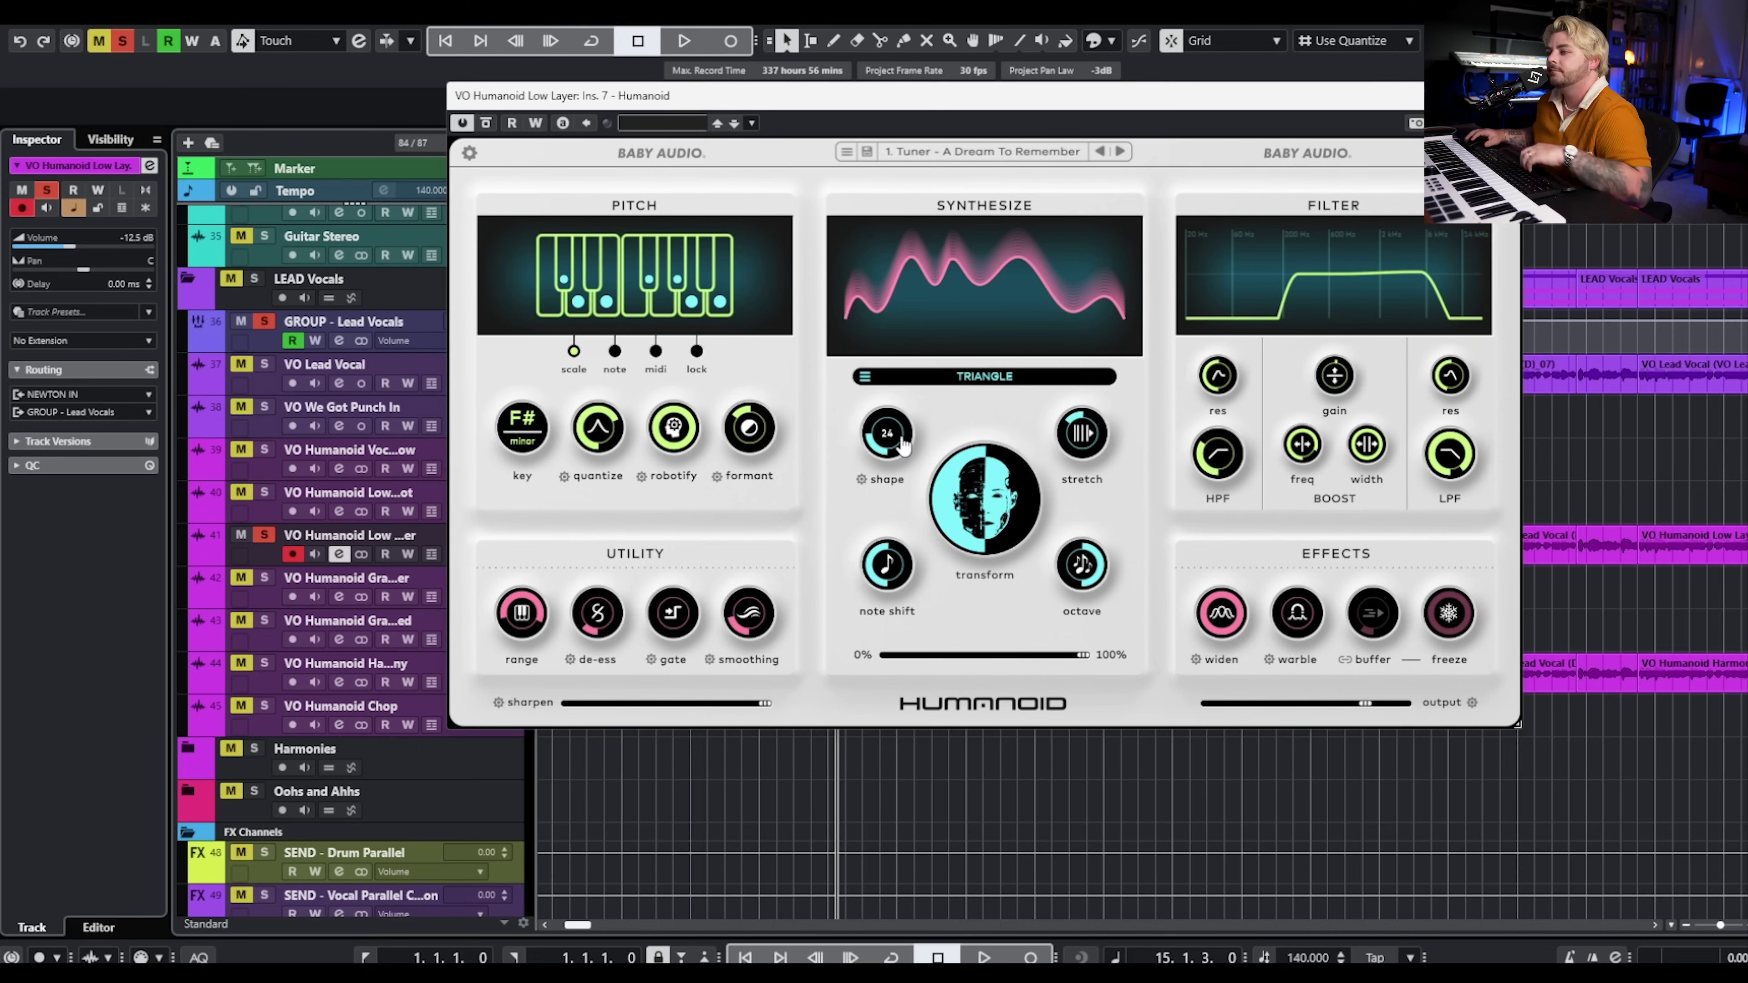
{"action": "mouse_move", "coordinate": [1056, 563]}
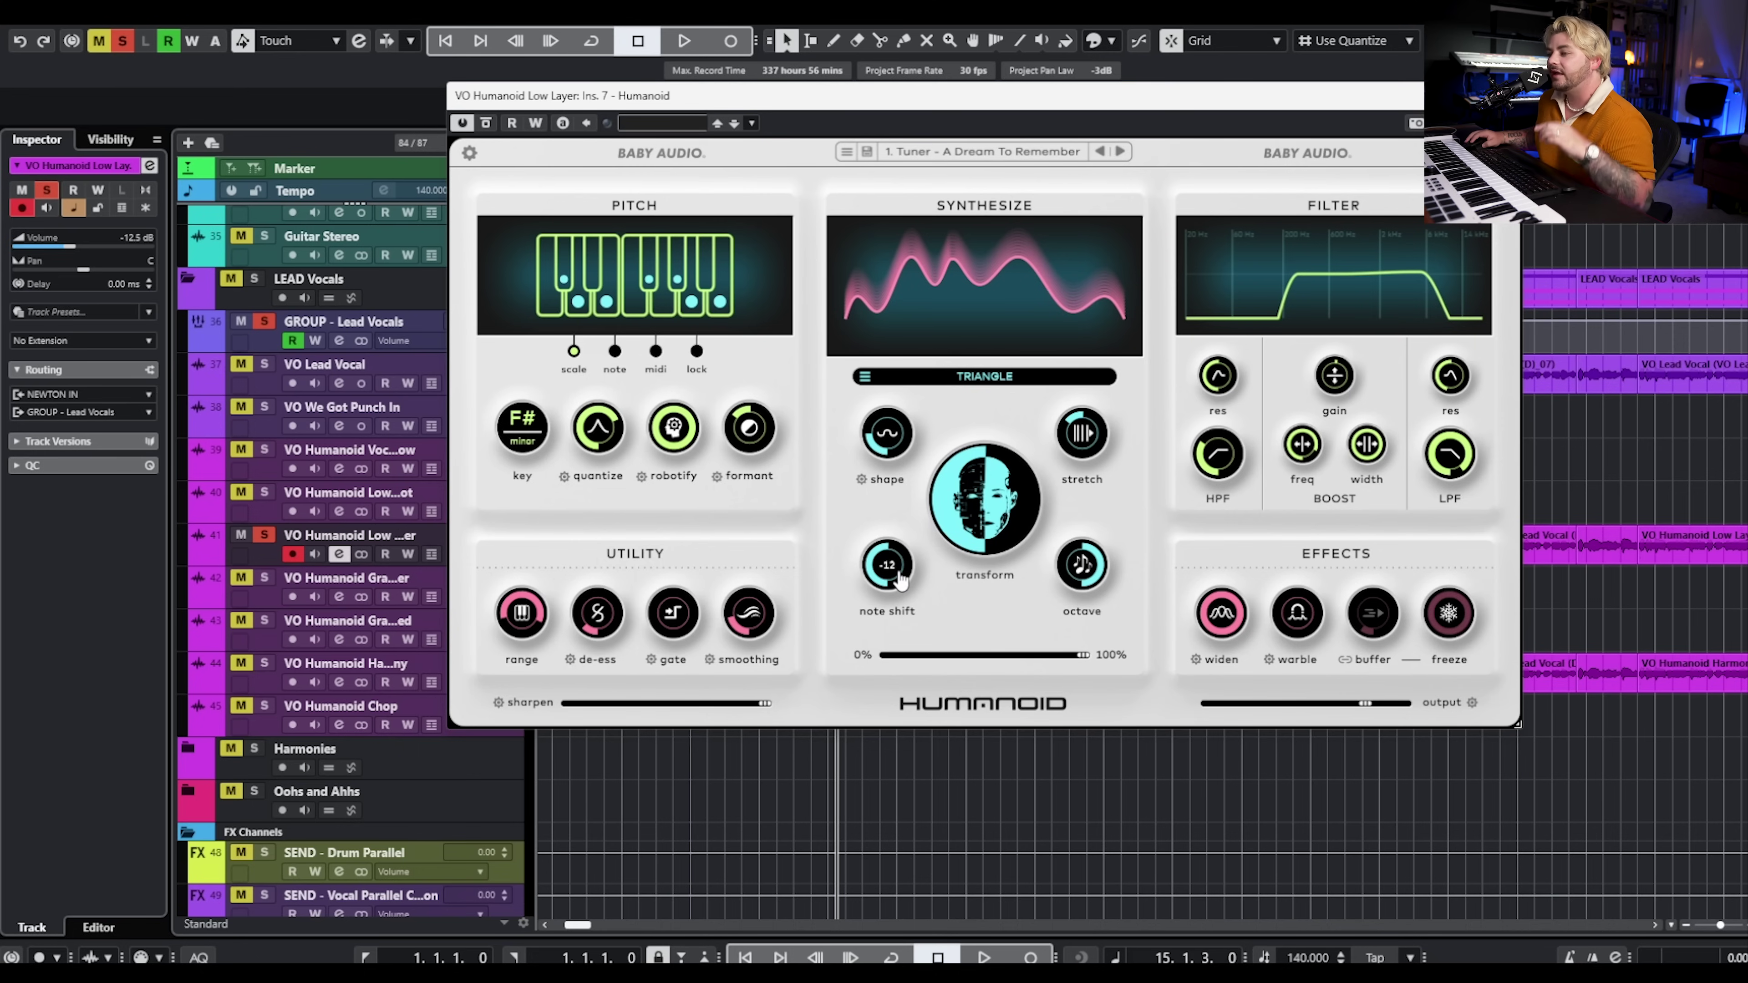
{"action": "mouse_move", "coordinate": [1095, 585]}
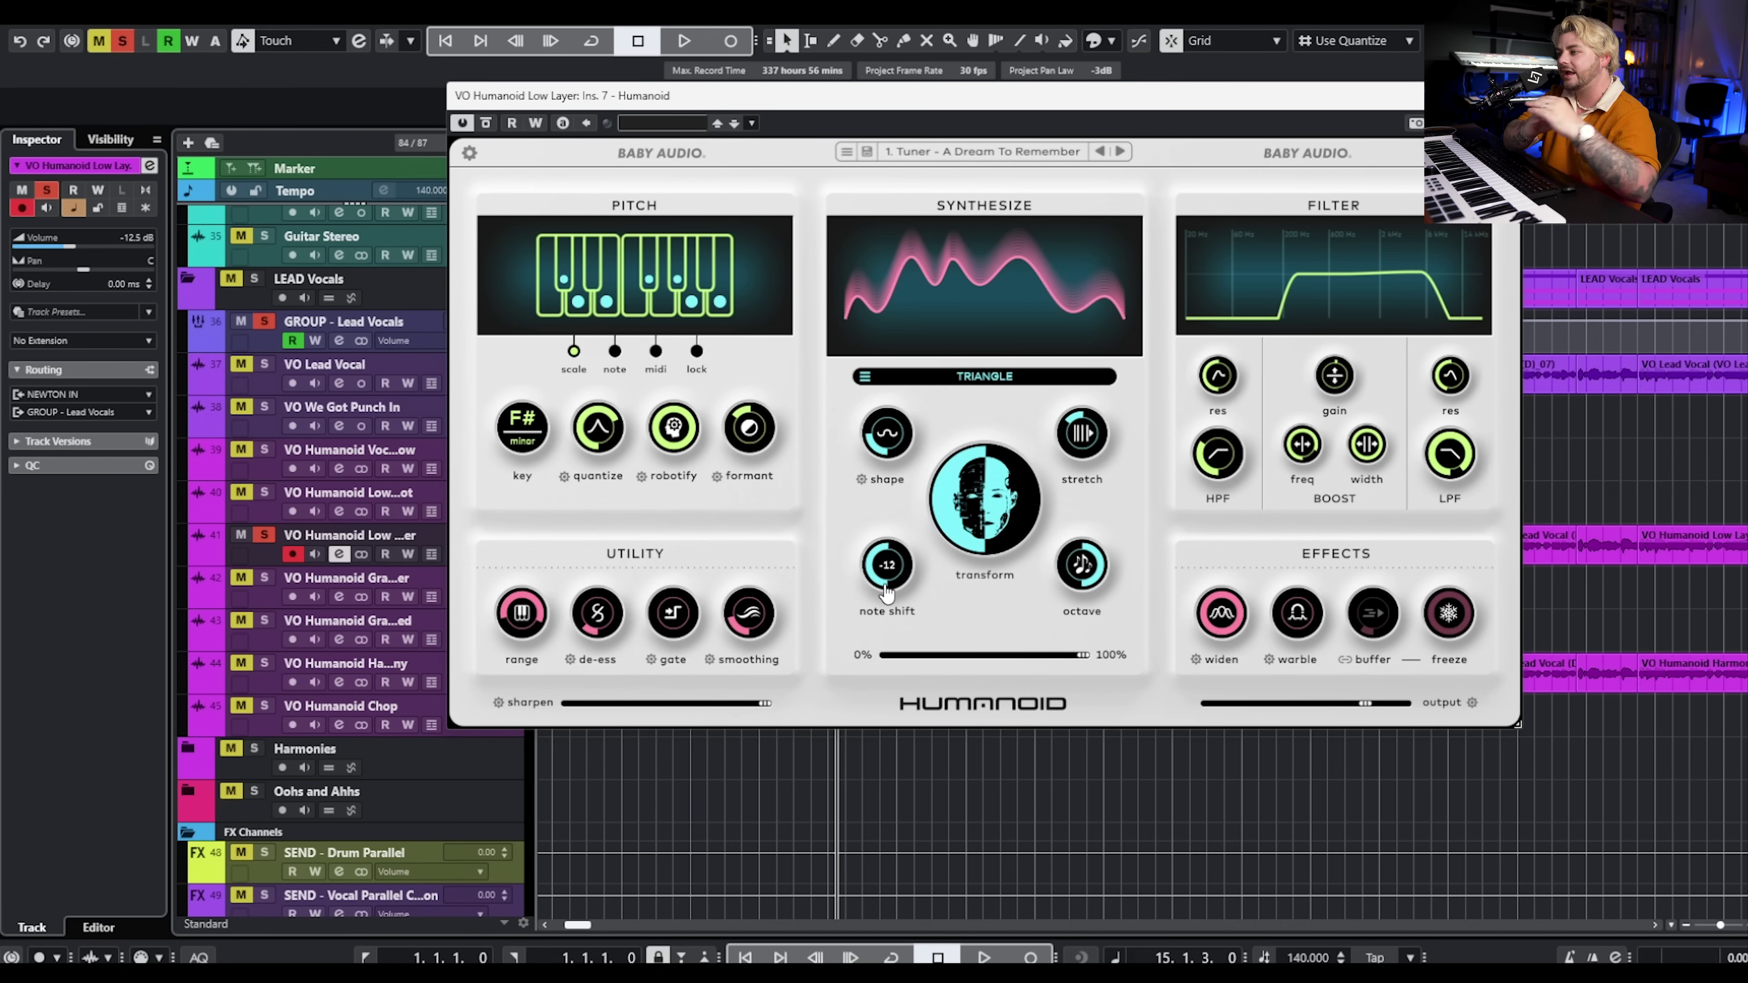
{"action": "key", "text": "space"}
{"action": "mouse_move", "coordinate": [1082, 654]}
{"action": "left_mouse_down"}
{"action": "mouse_move", "coordinate": [1015, 658]}
{"action": "mouse_move", "coordinate": [1096, 665]}
{"action": "left_mouse_up"}
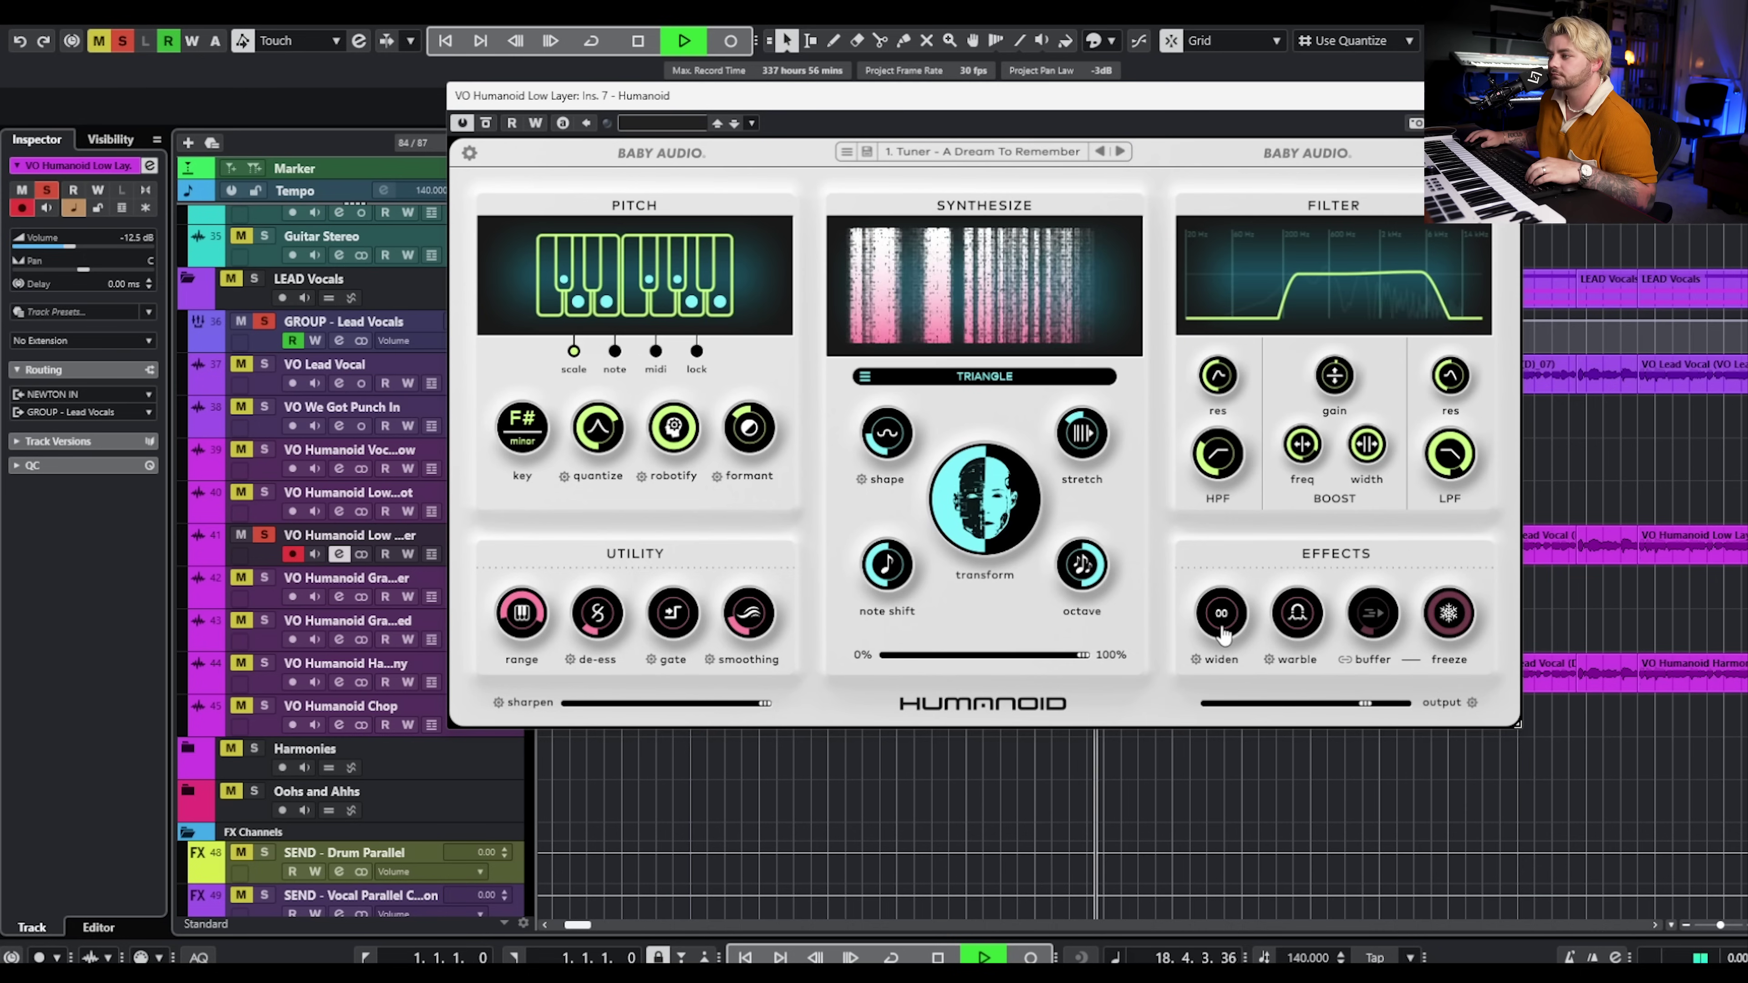
Raise the widen effect to 80, check the output calibration settings and close the Humanoid window
{"action": "left_click_drag", "start_coordinate": [1221, 634], "coordinate": [1248, 546]}
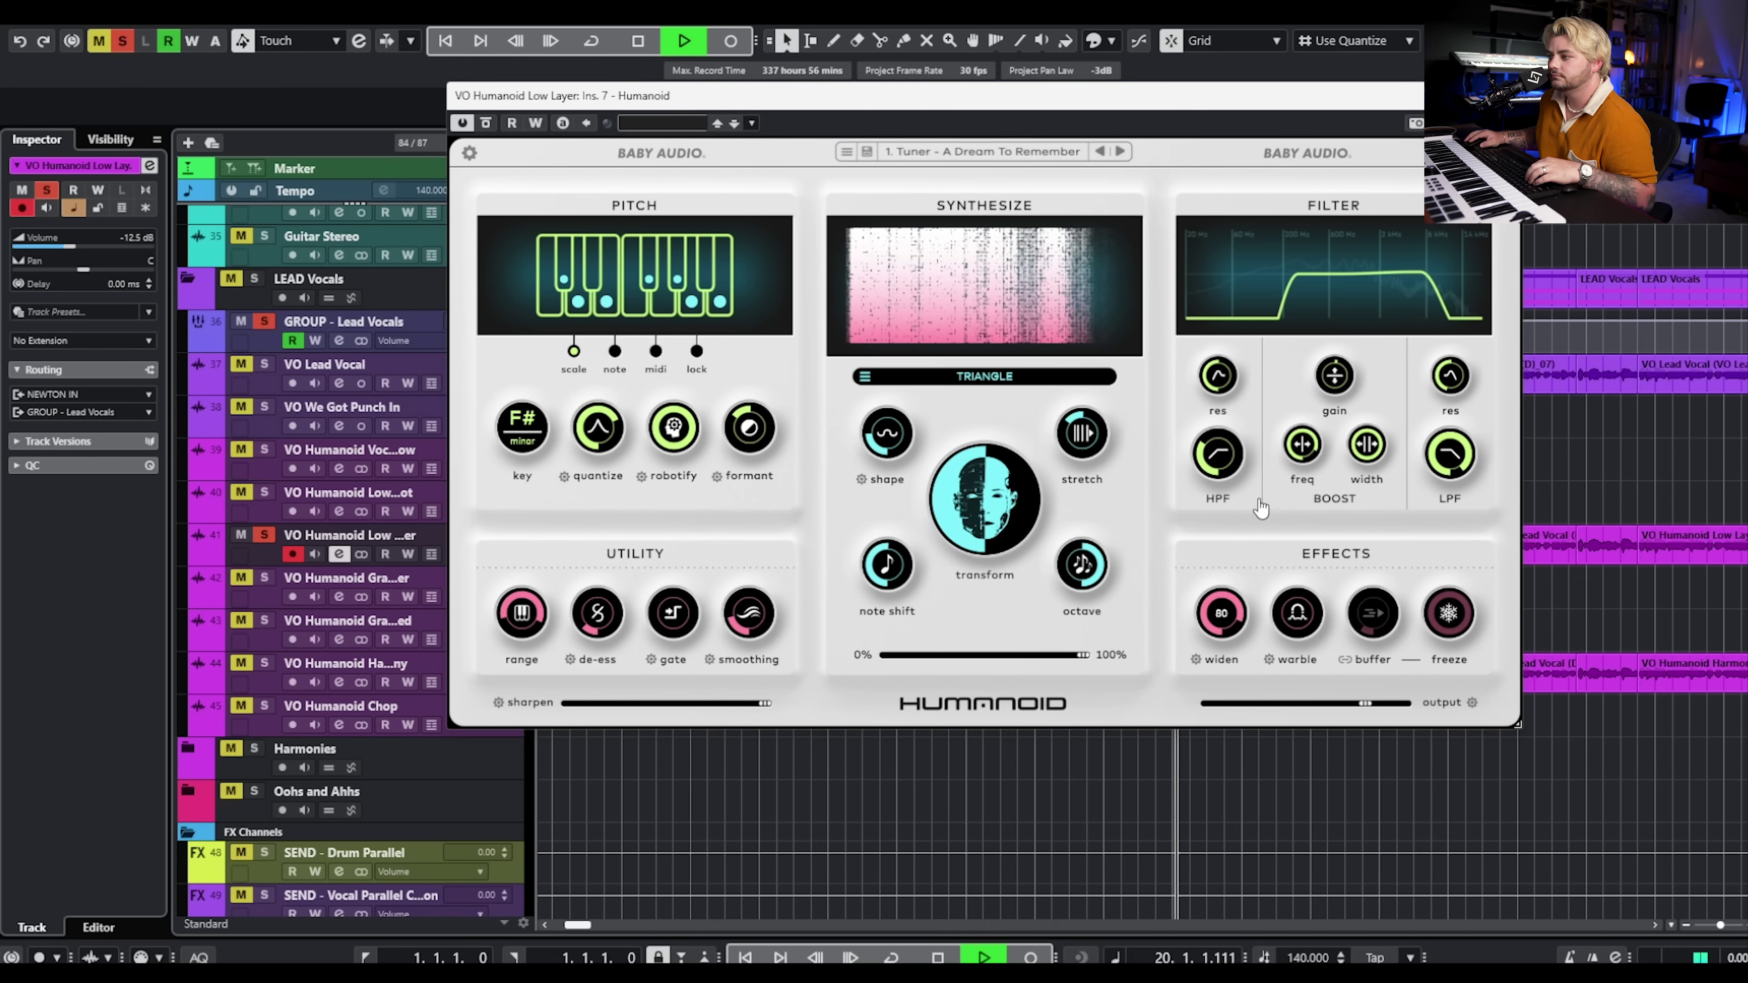
{"action": "left_click", "coordinate": [1472, 702]}
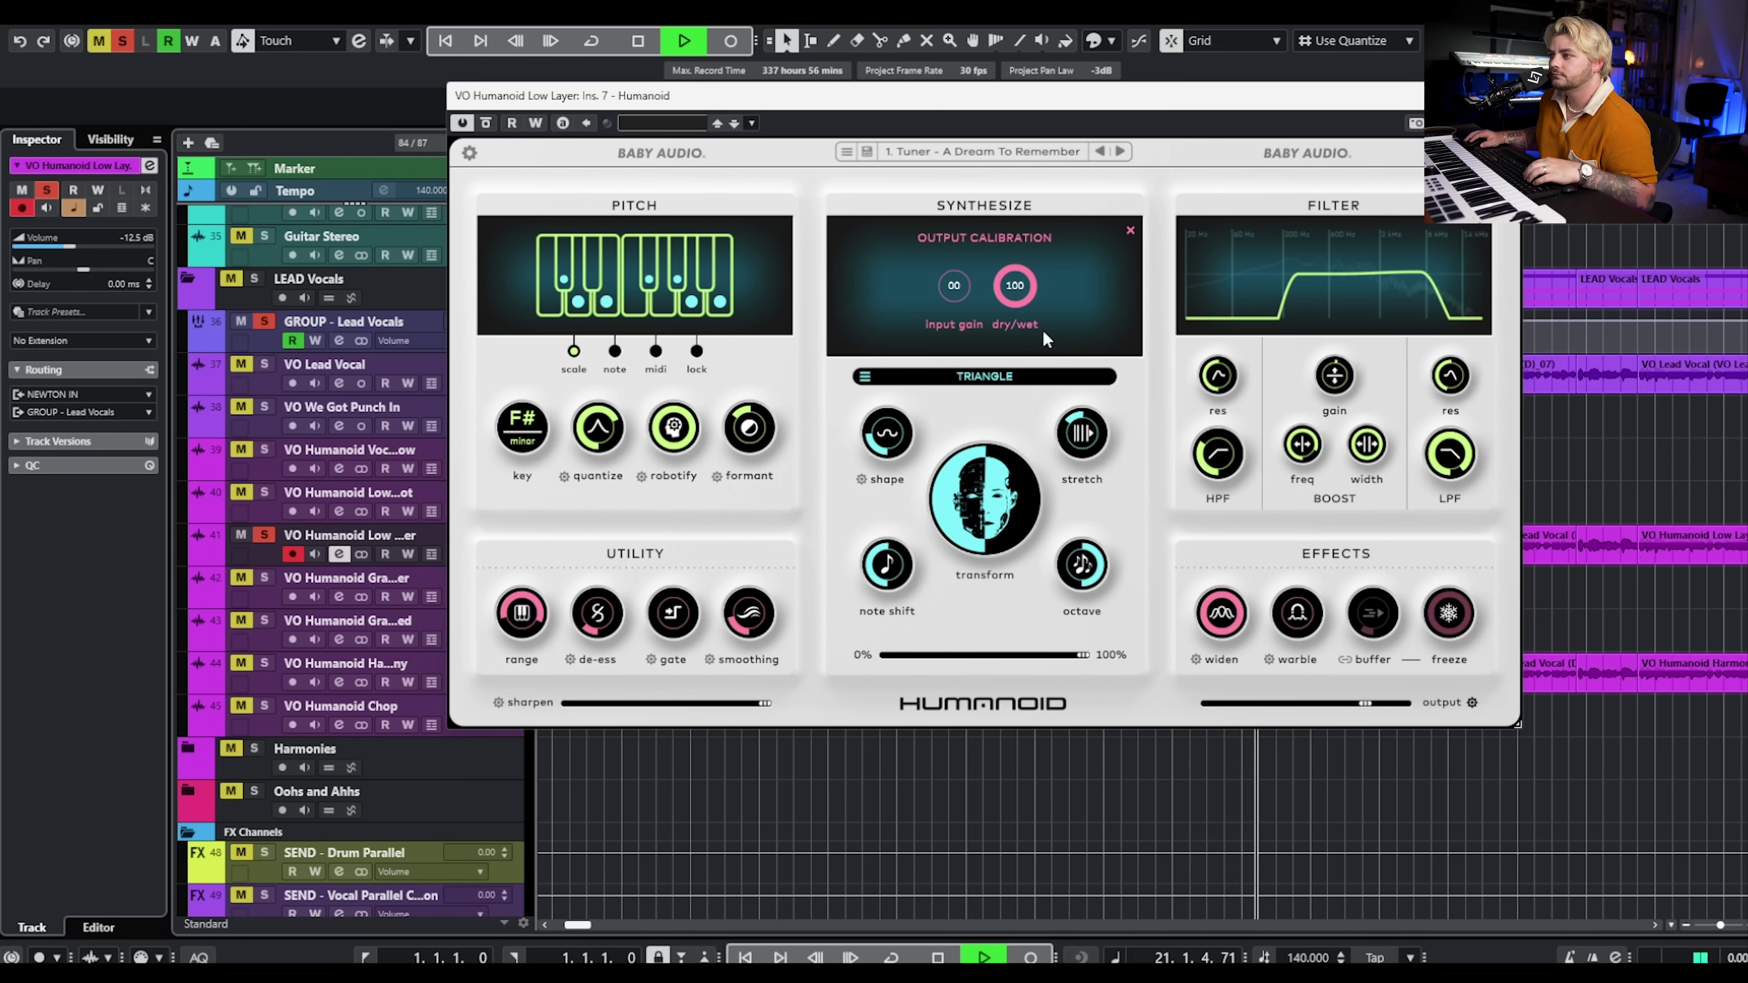
{"action": "key", "text": "space"}
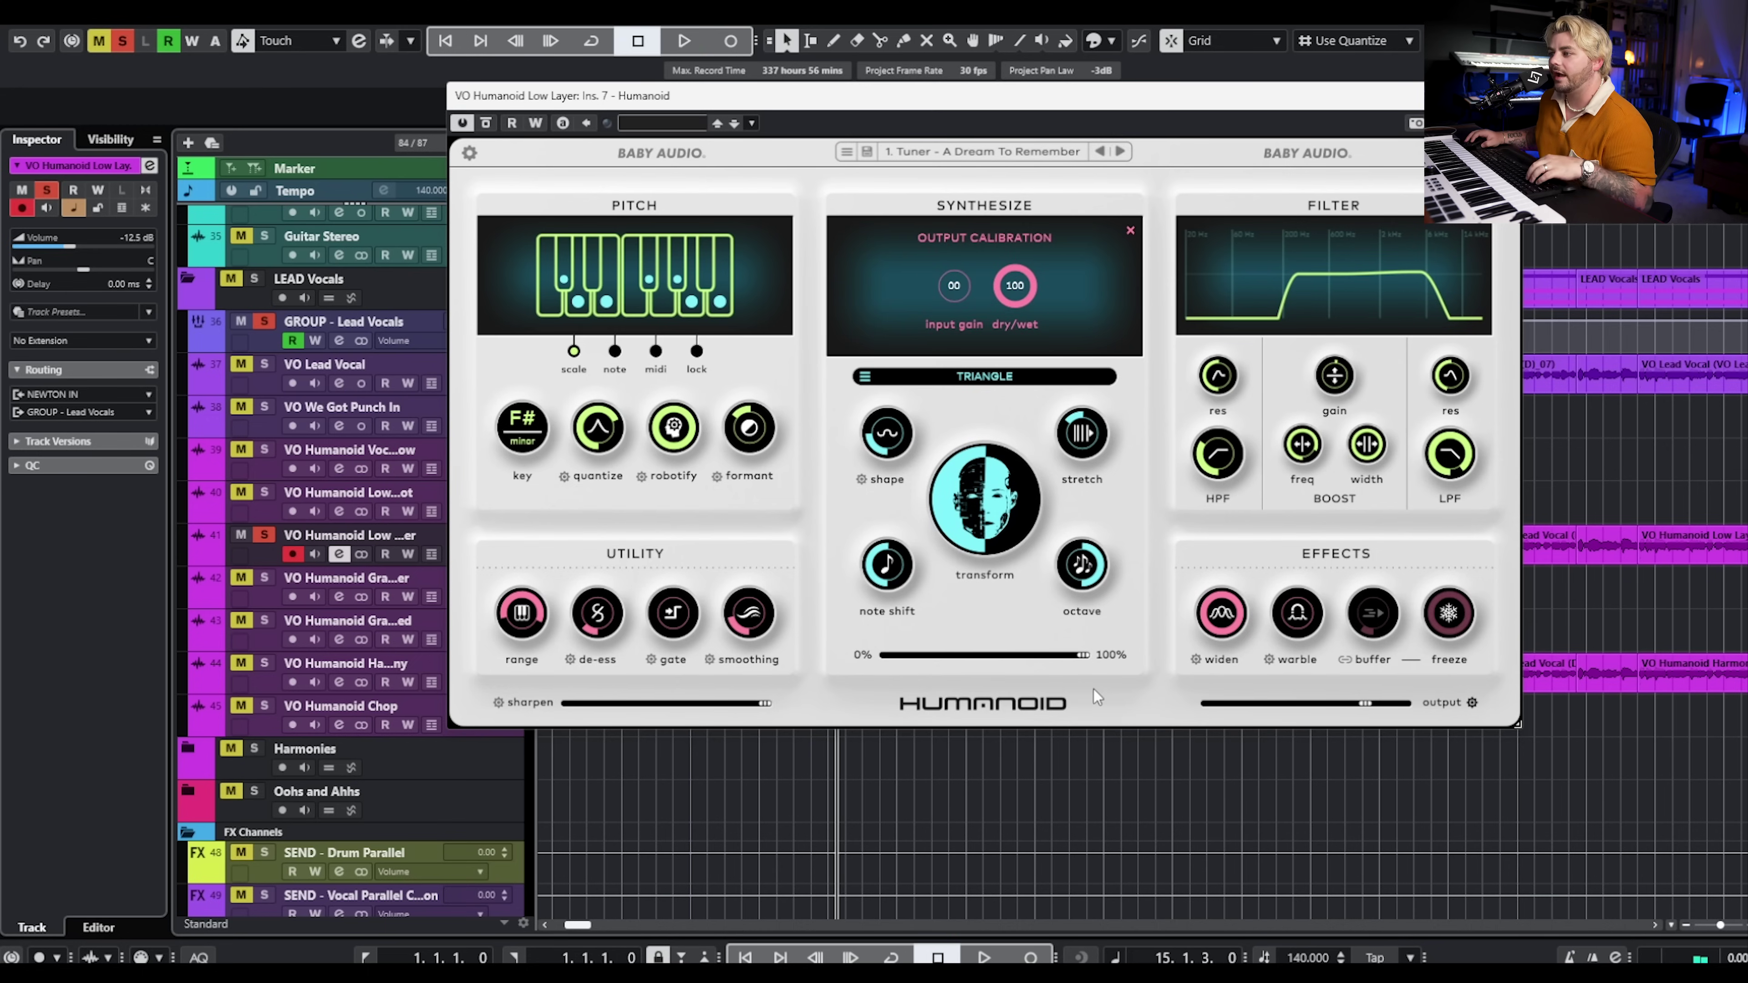
{"action": "key", "text": "ctrl+w"}
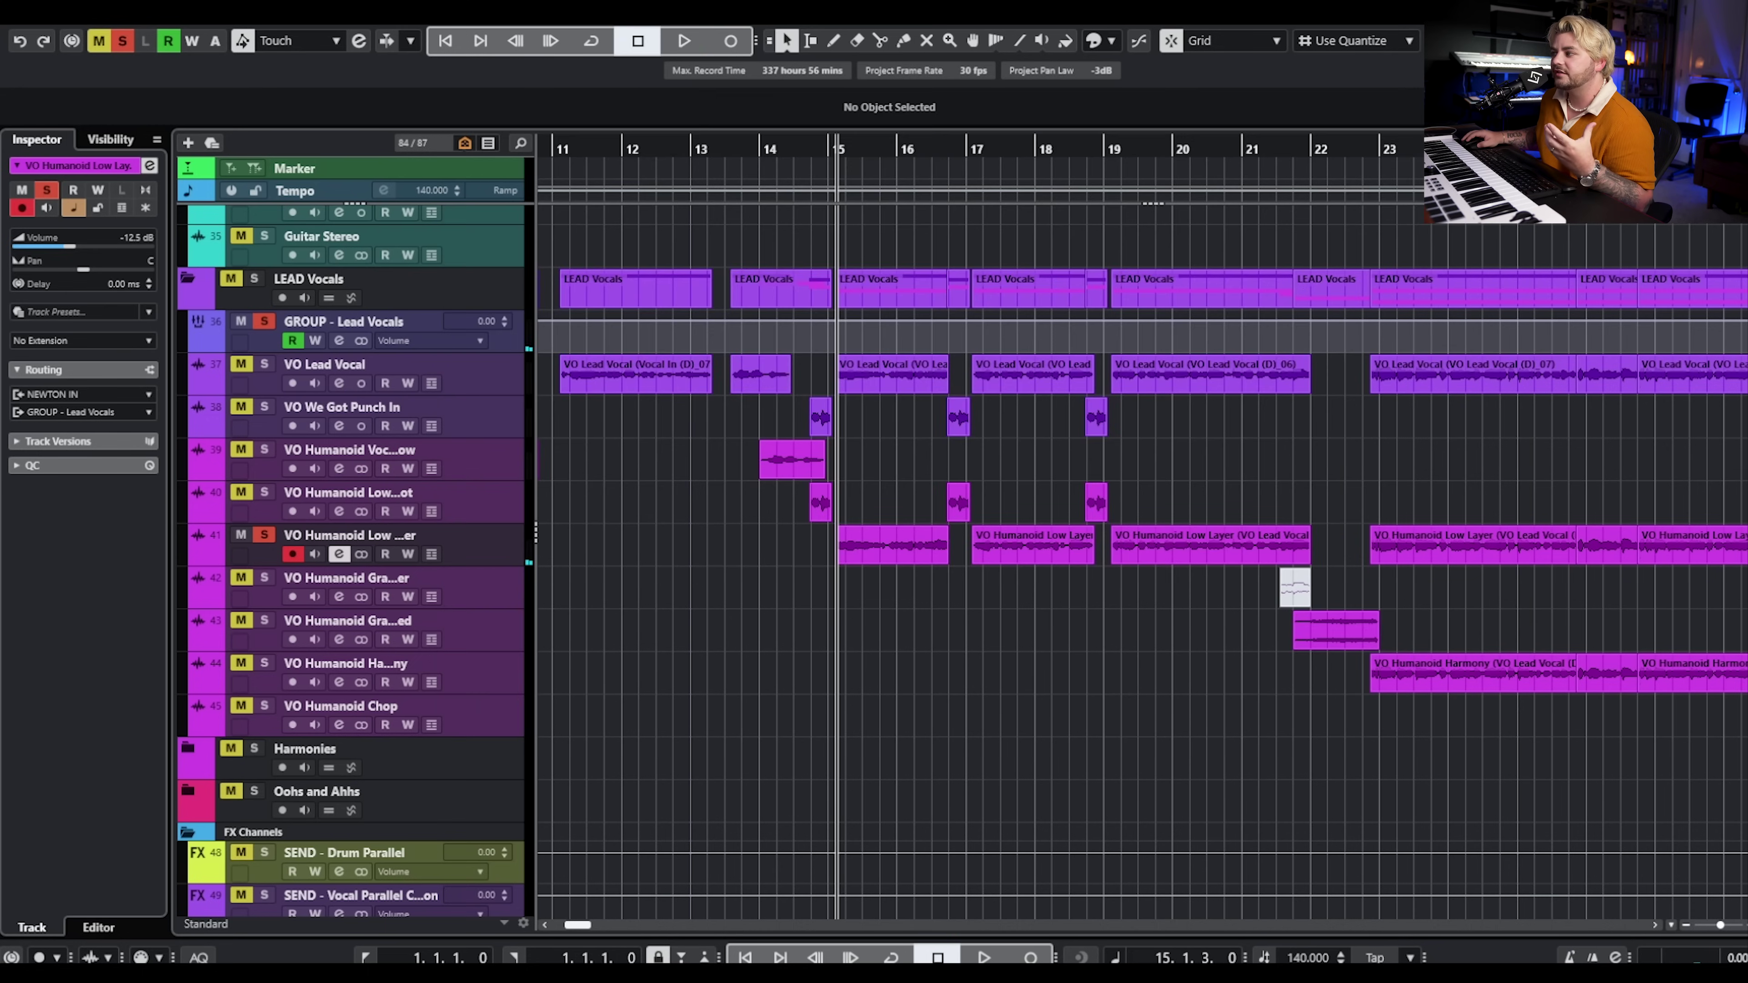
Play VO Lead Vocal soloed with and without VO Humanoid Low Layer, and clear all solos
{"action": "left_click", "coordinate": [265, 365]}
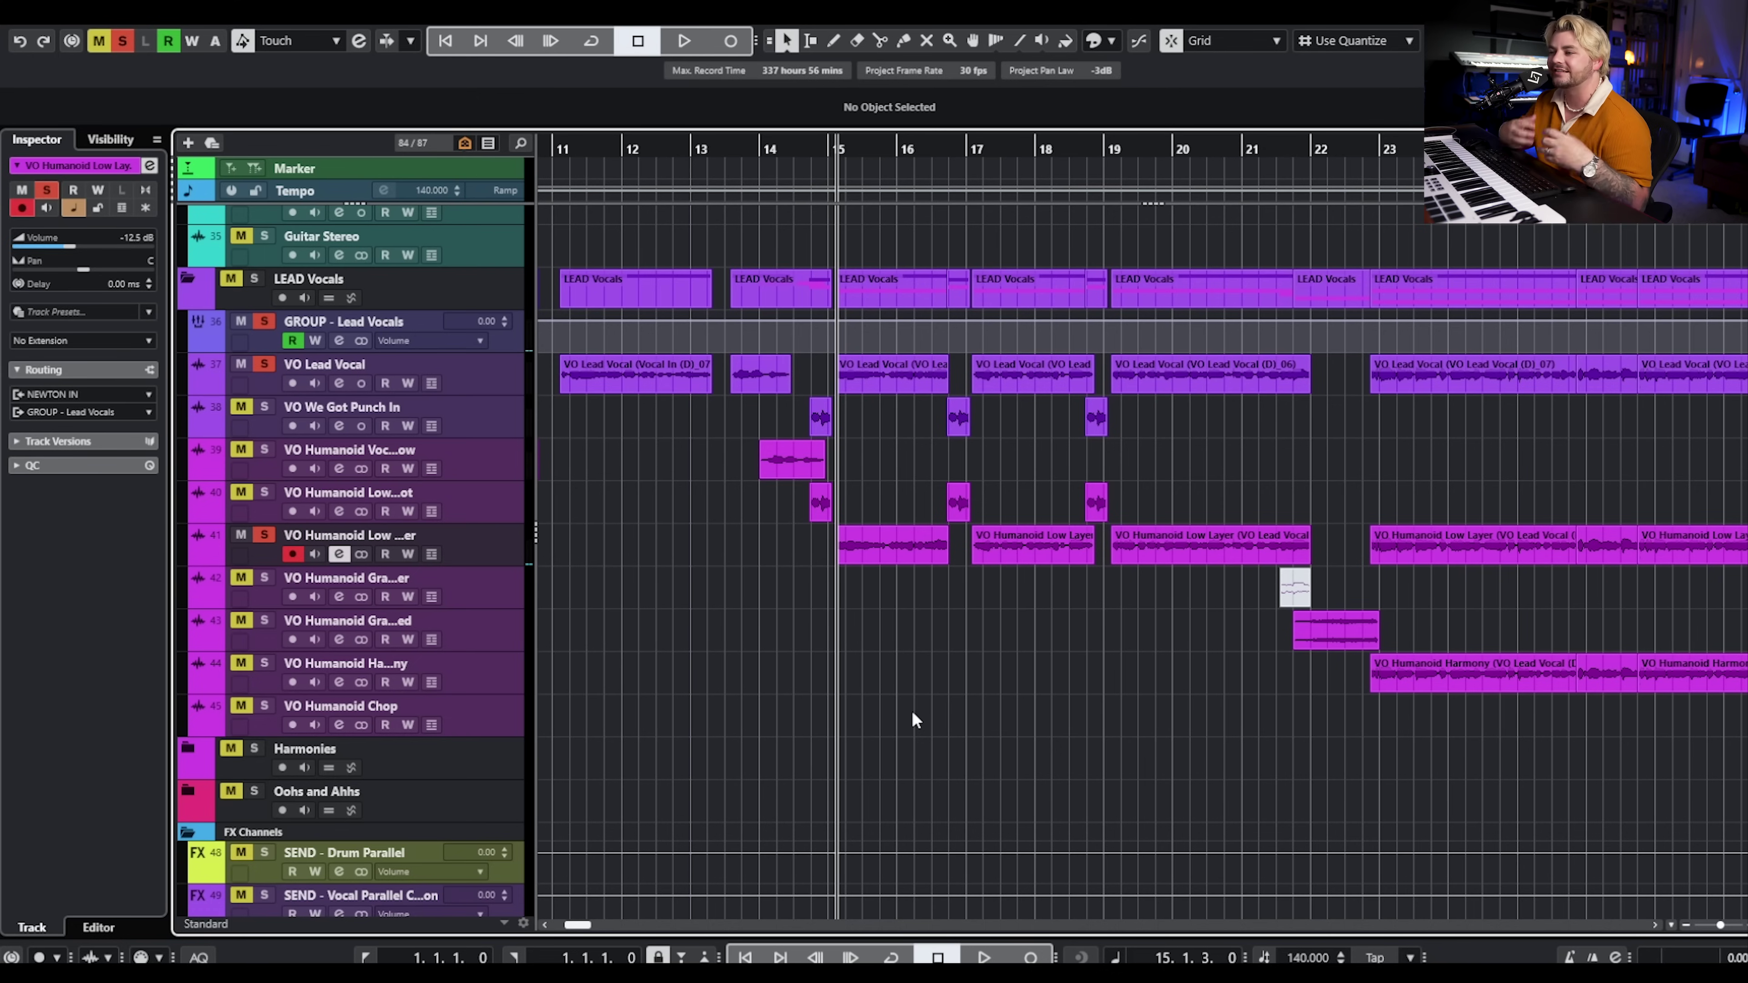
{"action": "key", "text": "space"}
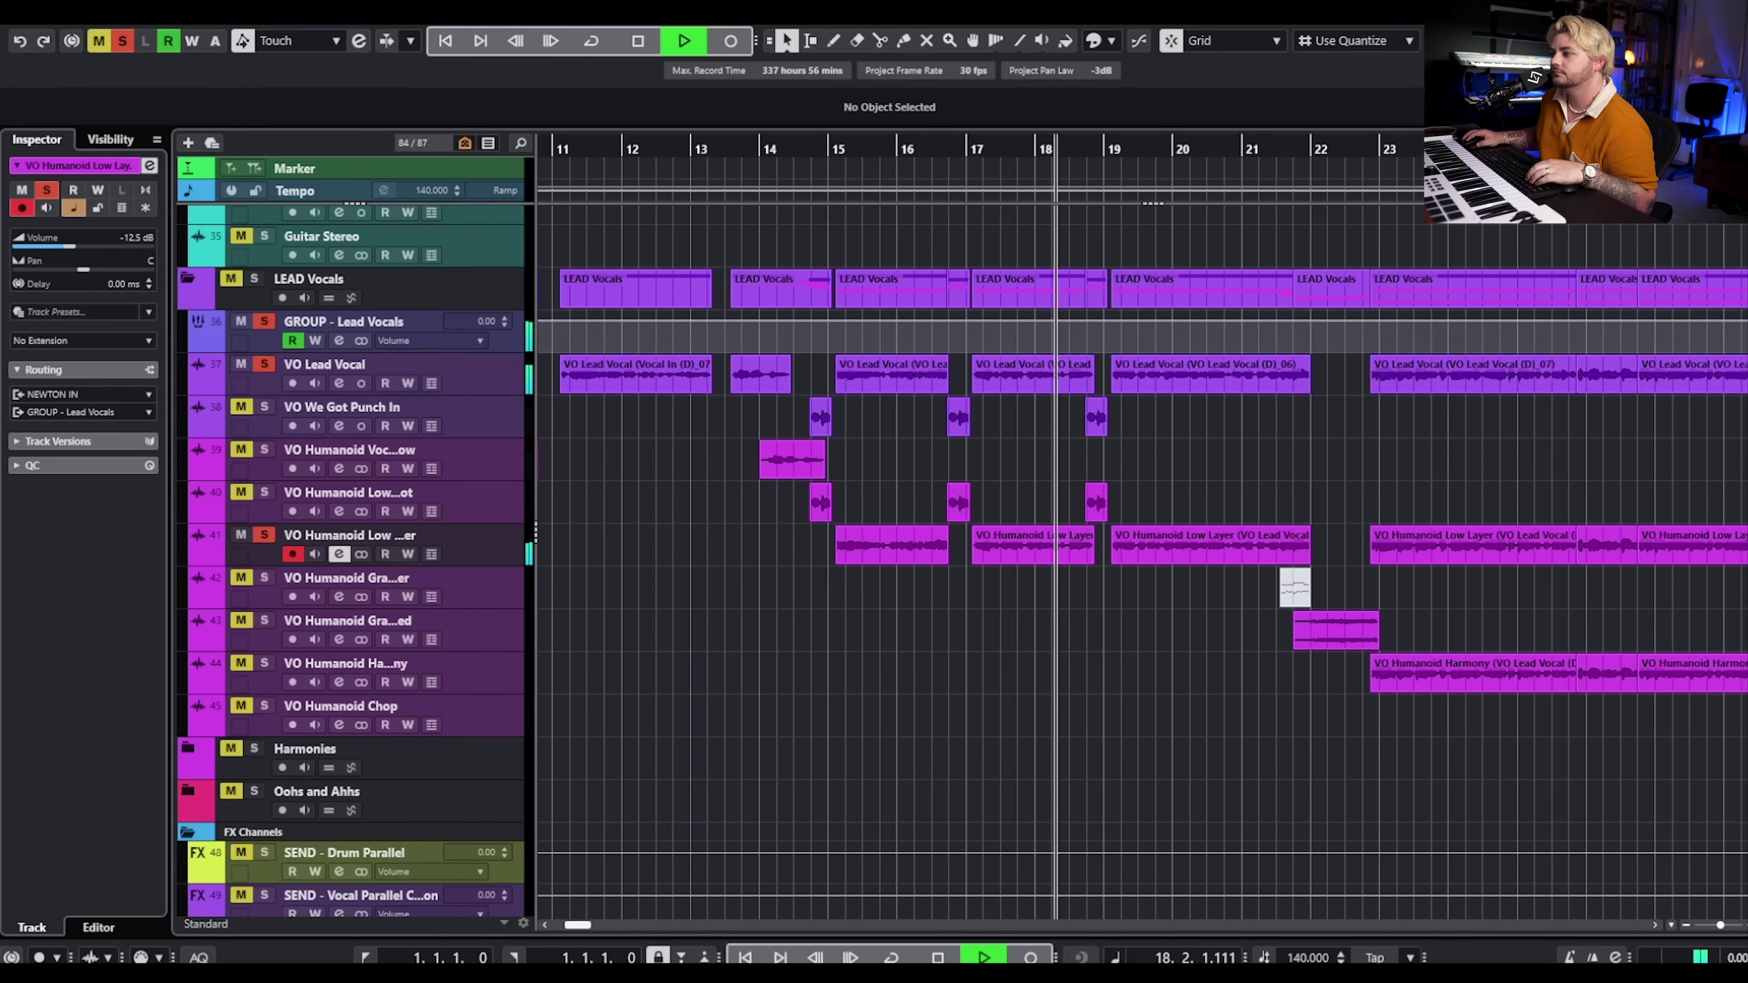
{"action": "left_click", "coordinate": [263, 535]}
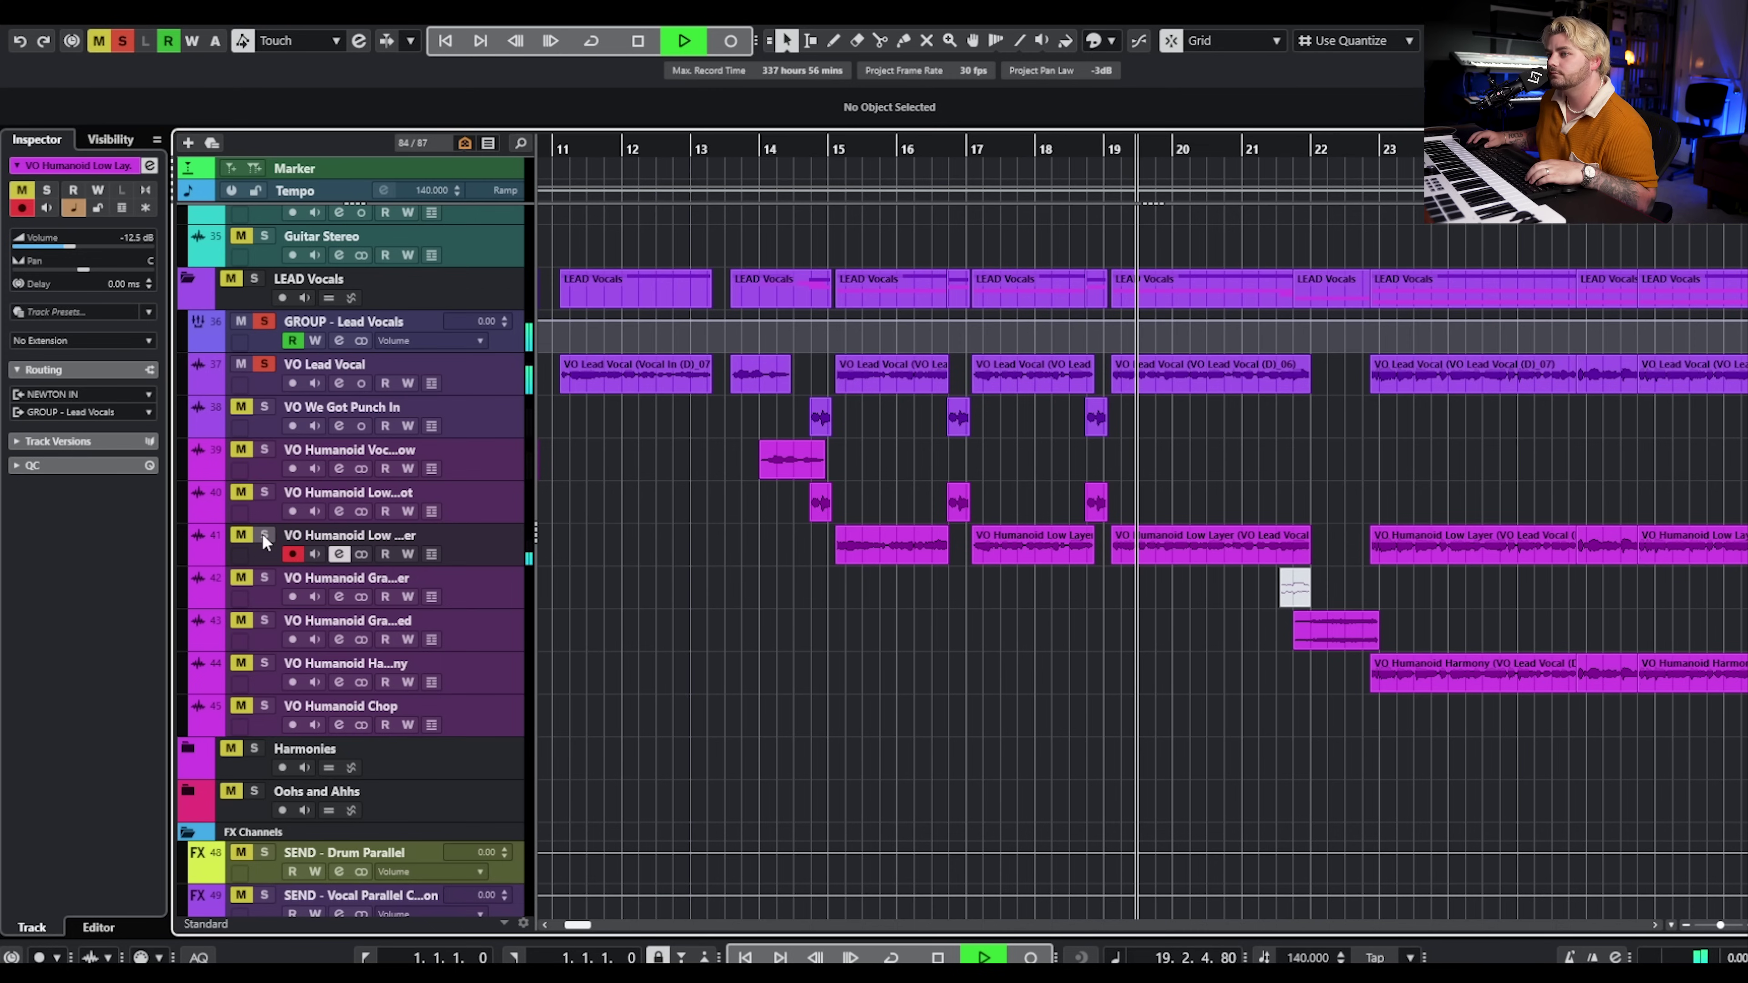
{"action": "key", "text": "space"}
{"action": "left_click", "coordinate": [124, 40]}
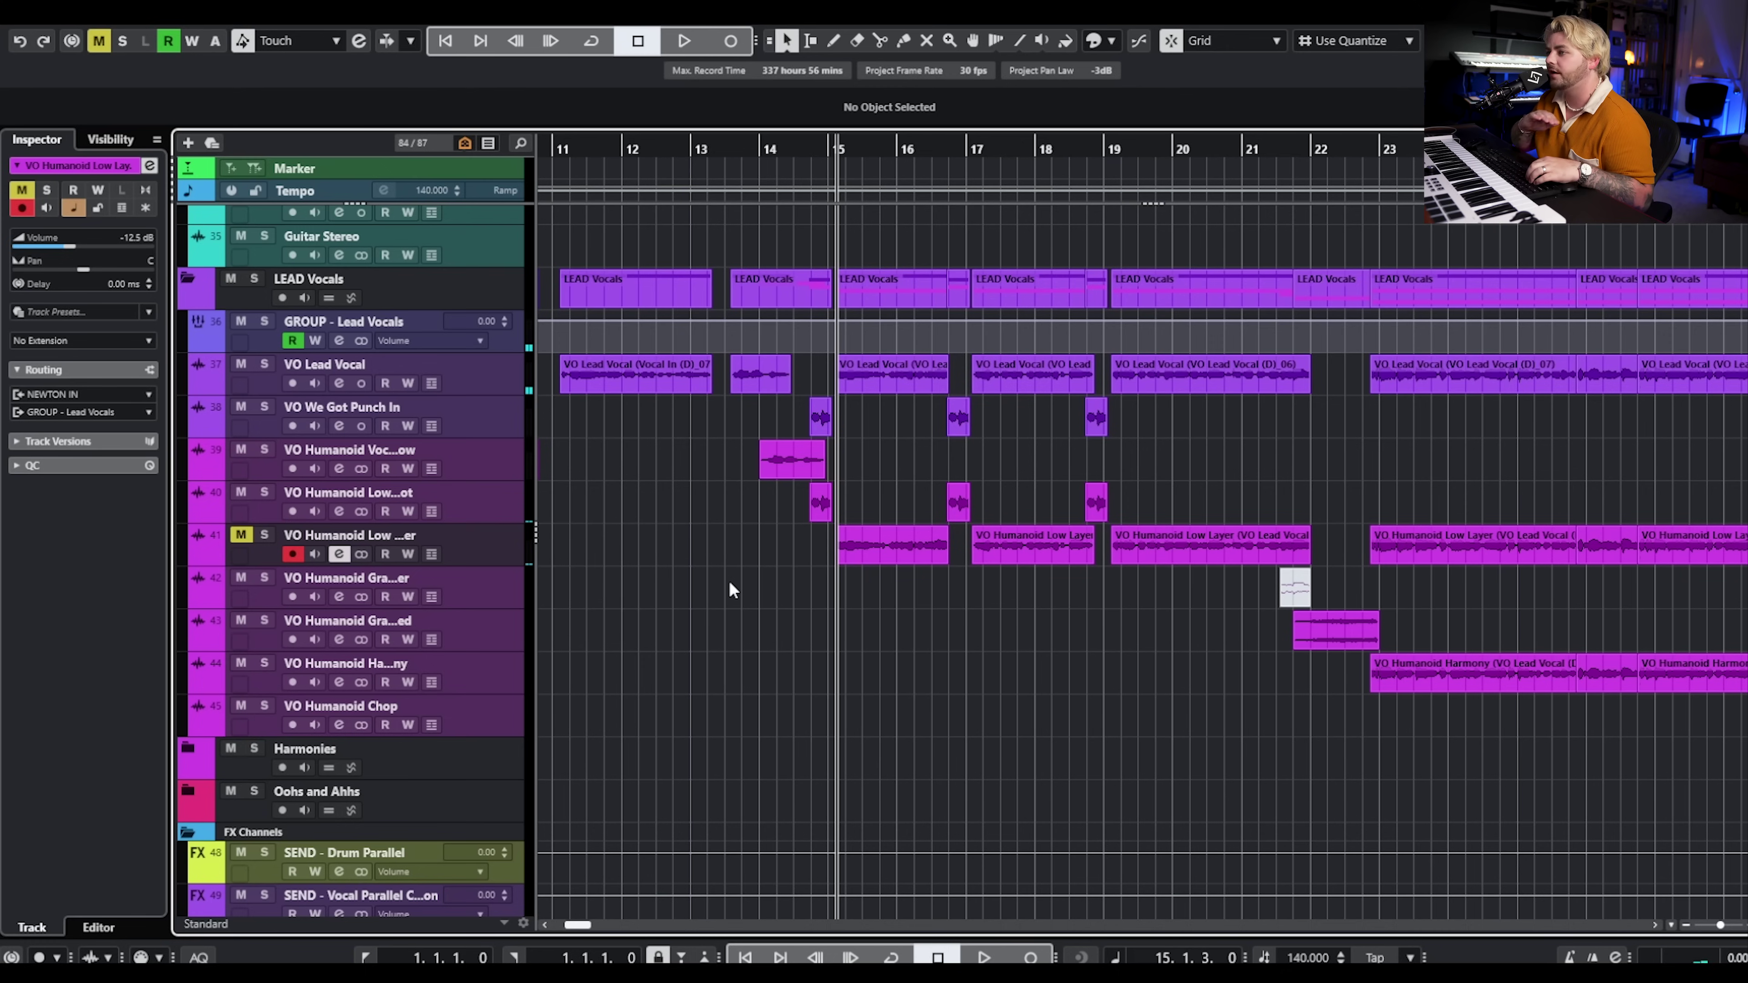
Play the full mix with VO Humanoid Low Layer muted, and unmute the track
{"action": "key", "text": "space"}
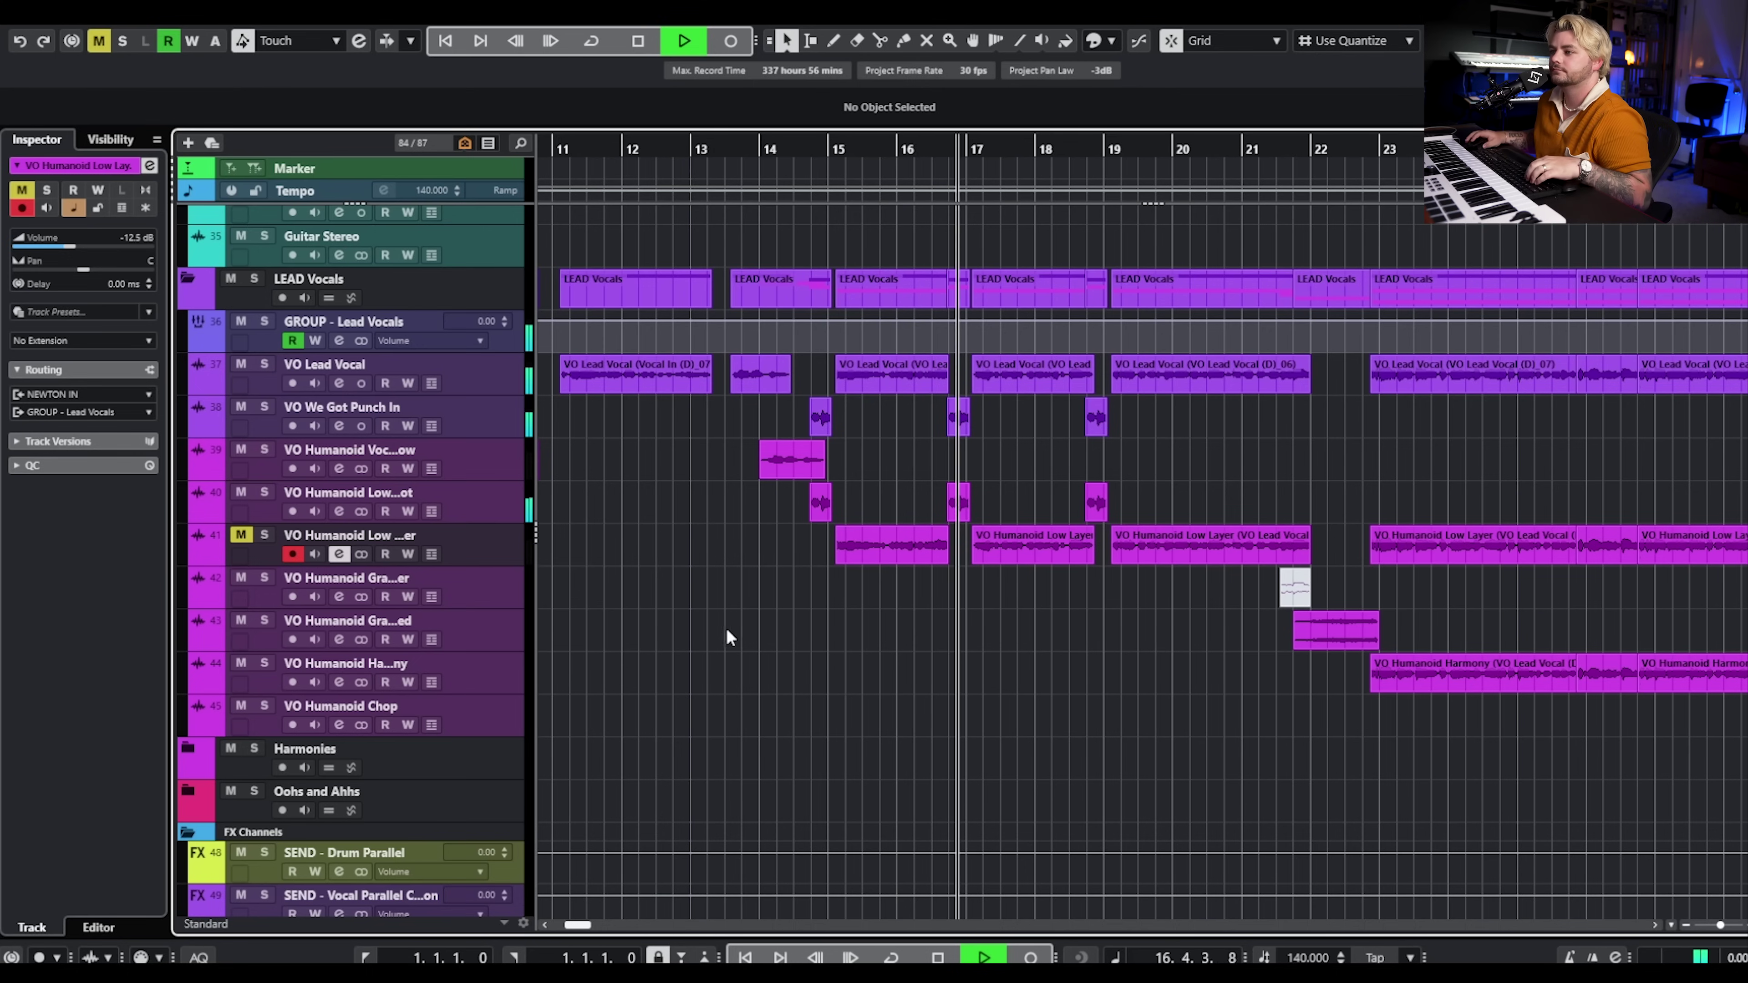
{"action": "key", "text": "space"}
{"action": "left_click", "coordinate": [236, 536]}
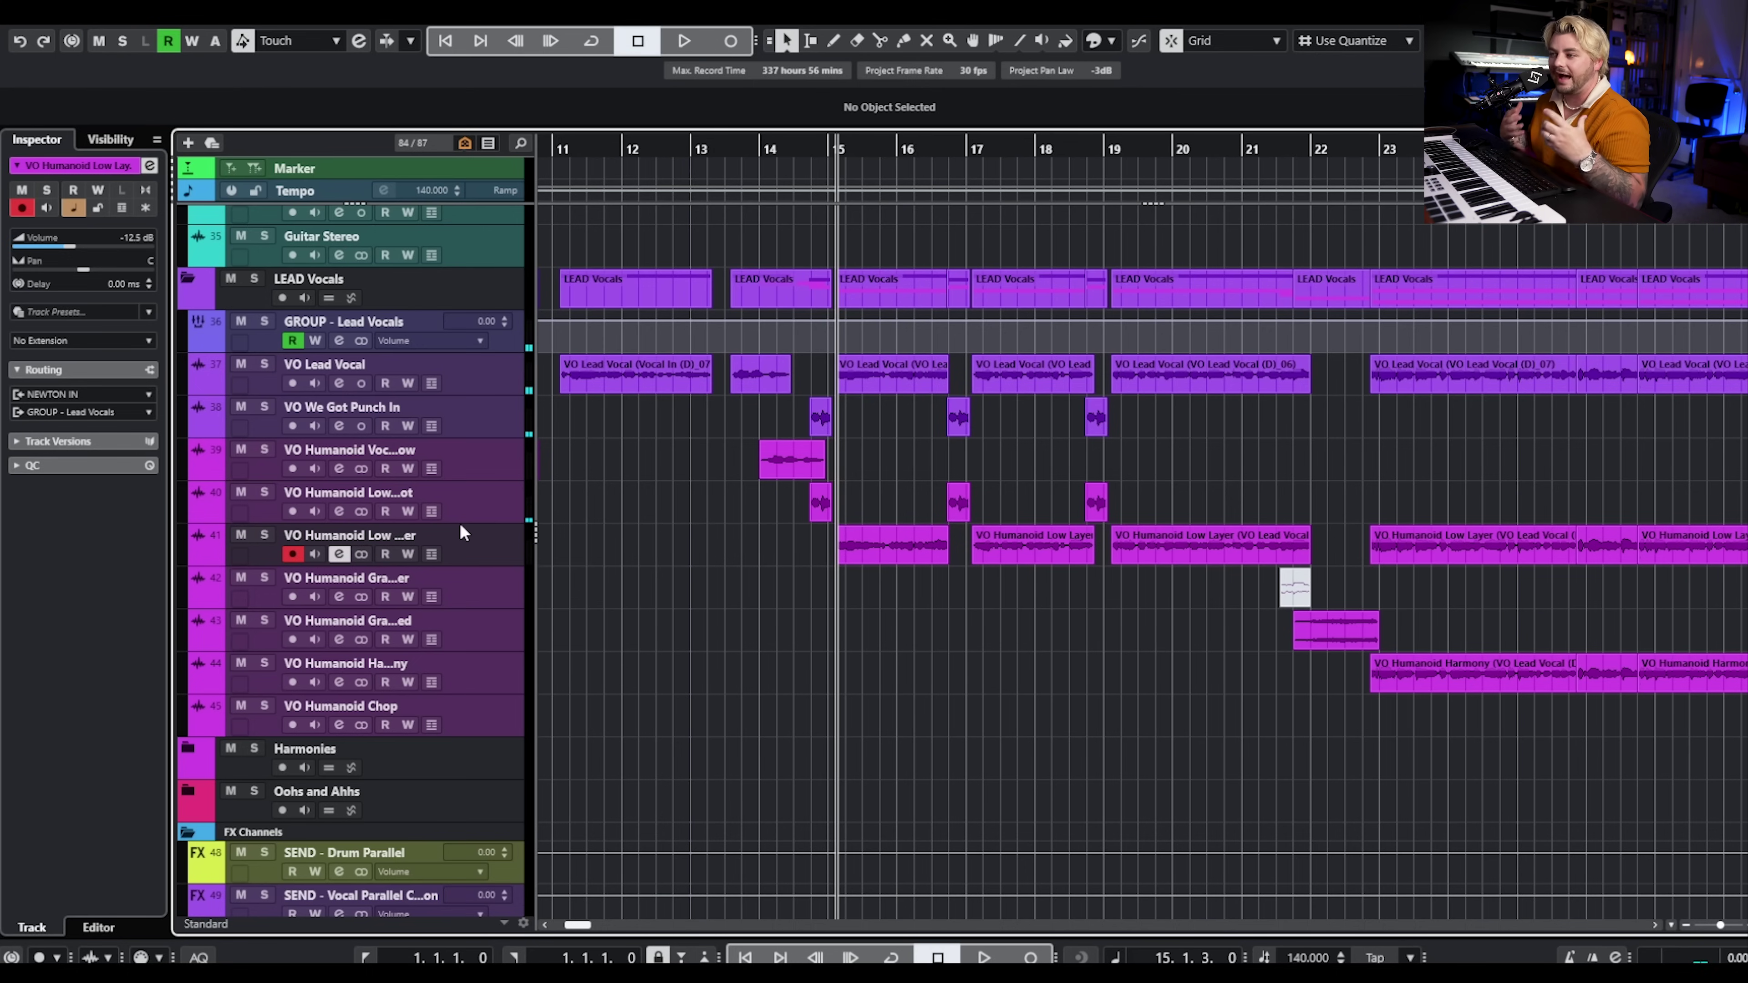
Play the full mix again, muting and unmuting VO Humanoid Low Layer during playback to compare
{"action": "key", "text": "space"}
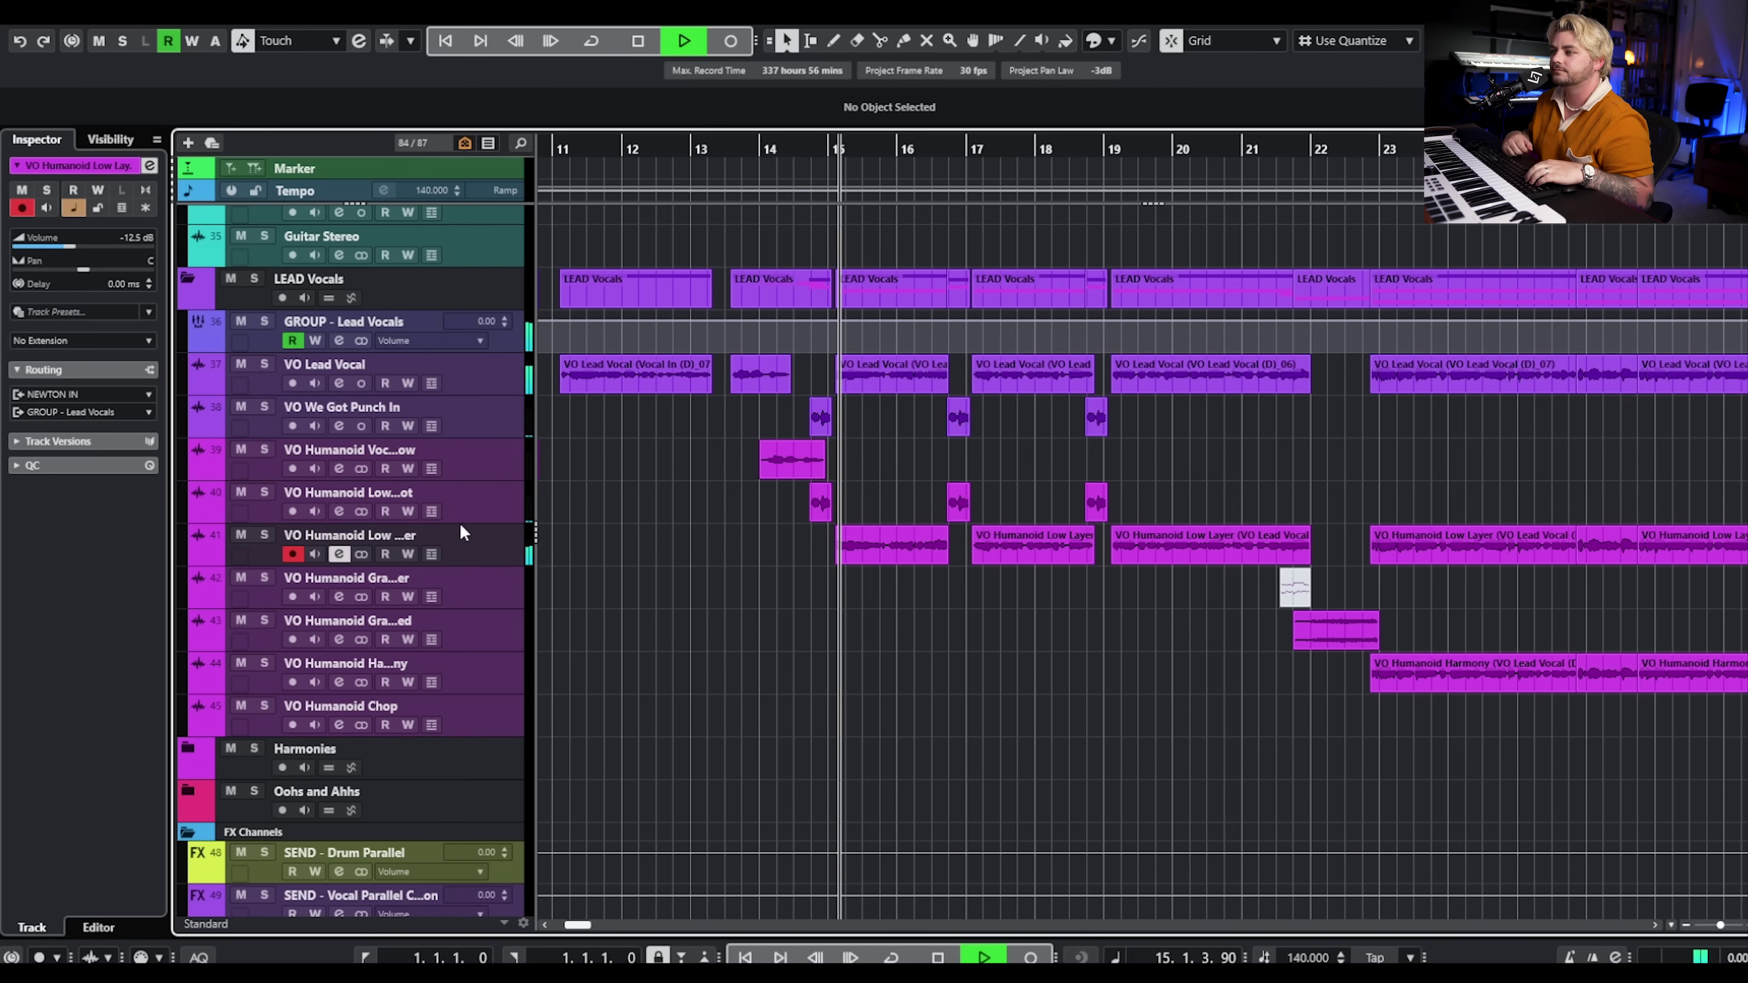
{"action": "left_click", "coordinate": [241, 536]}
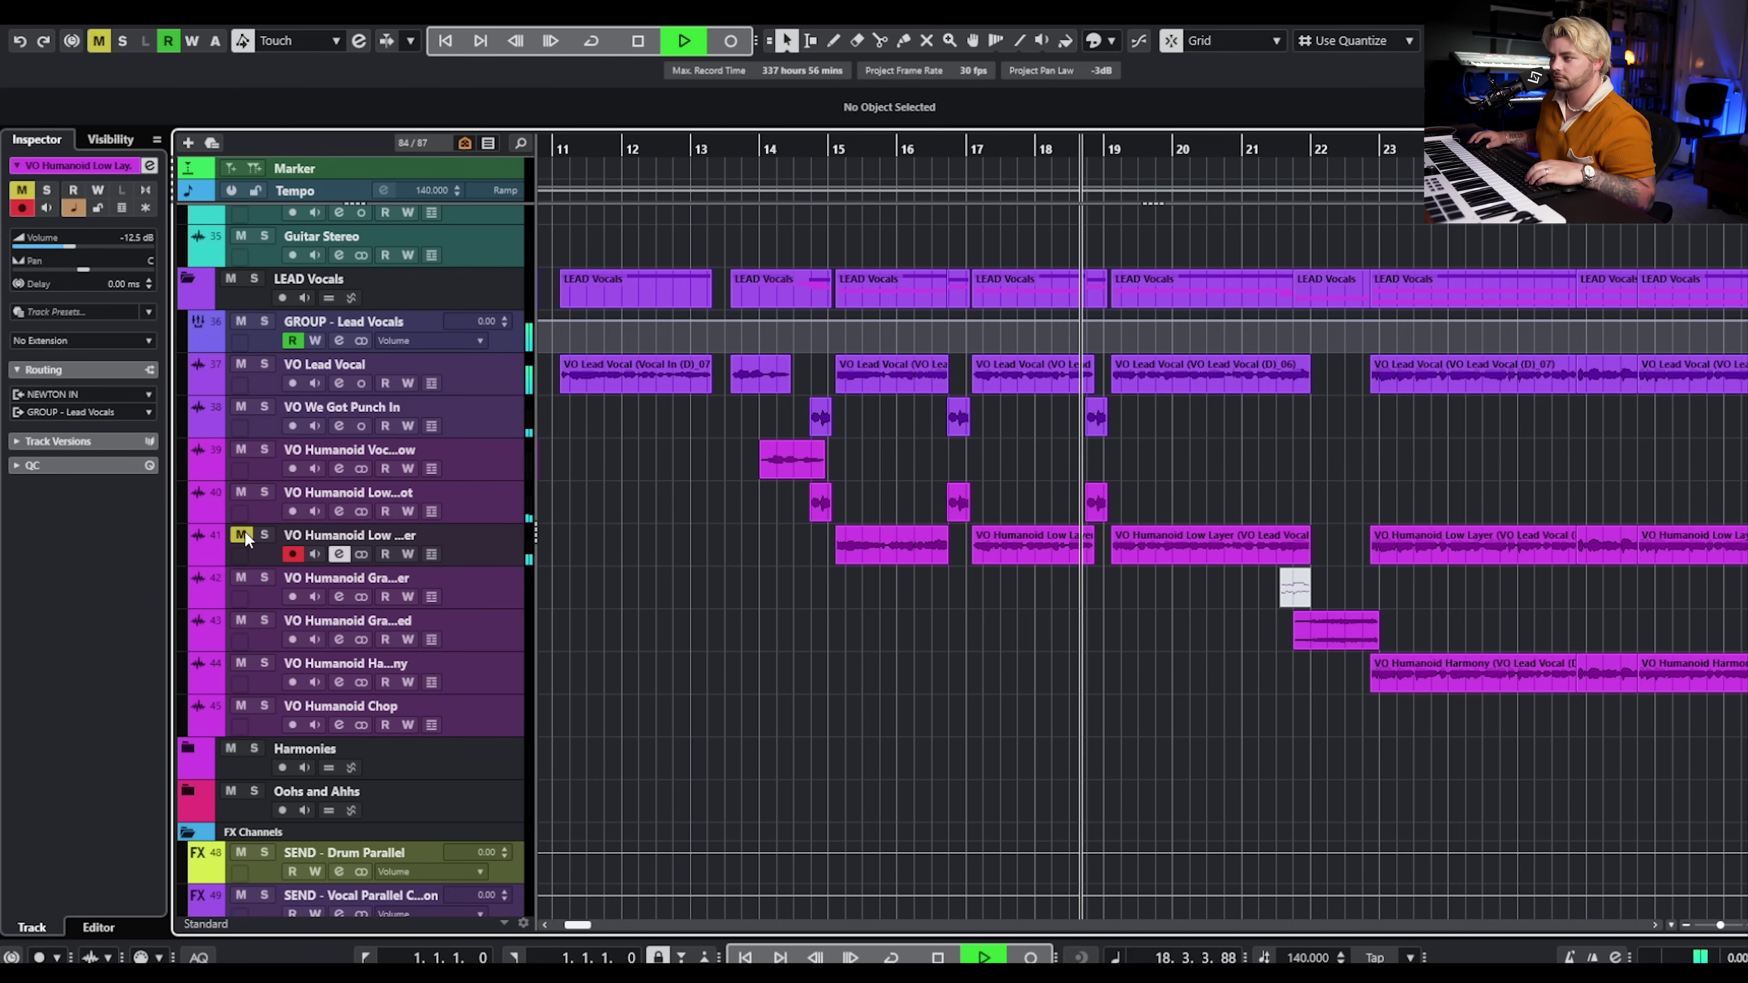
{"action": "left_click", "coordinate": [241, 536]}
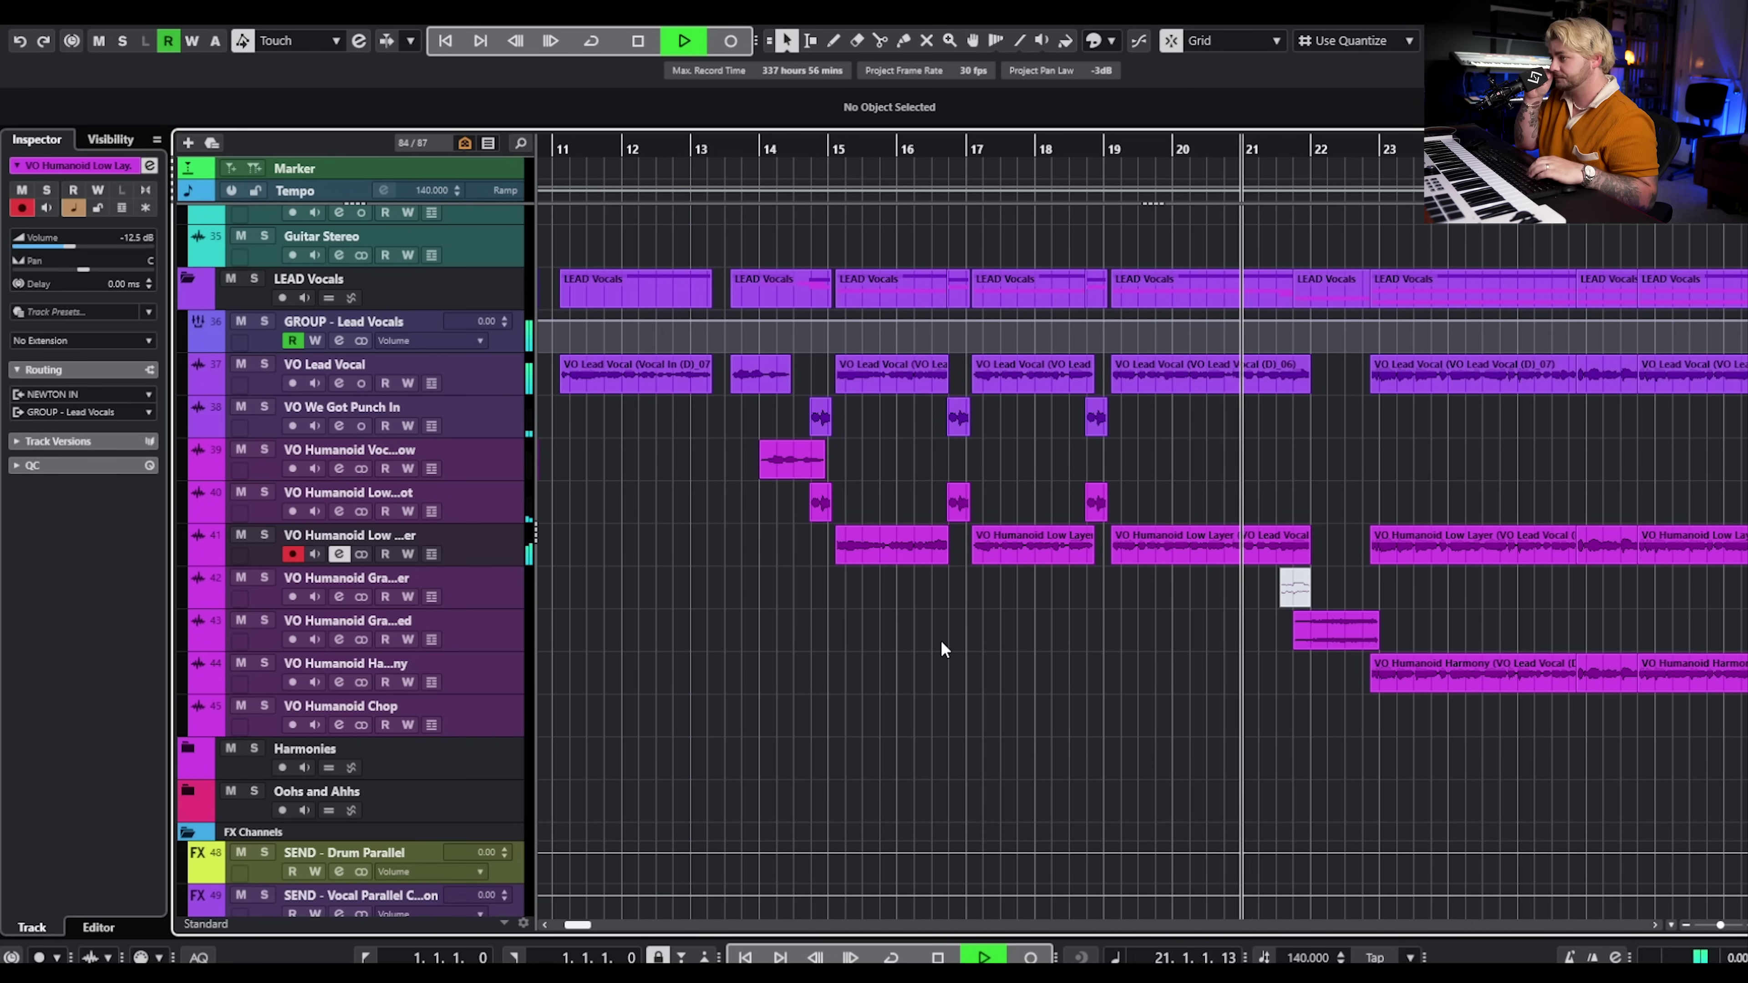
{"action": "key", "text": "space"}
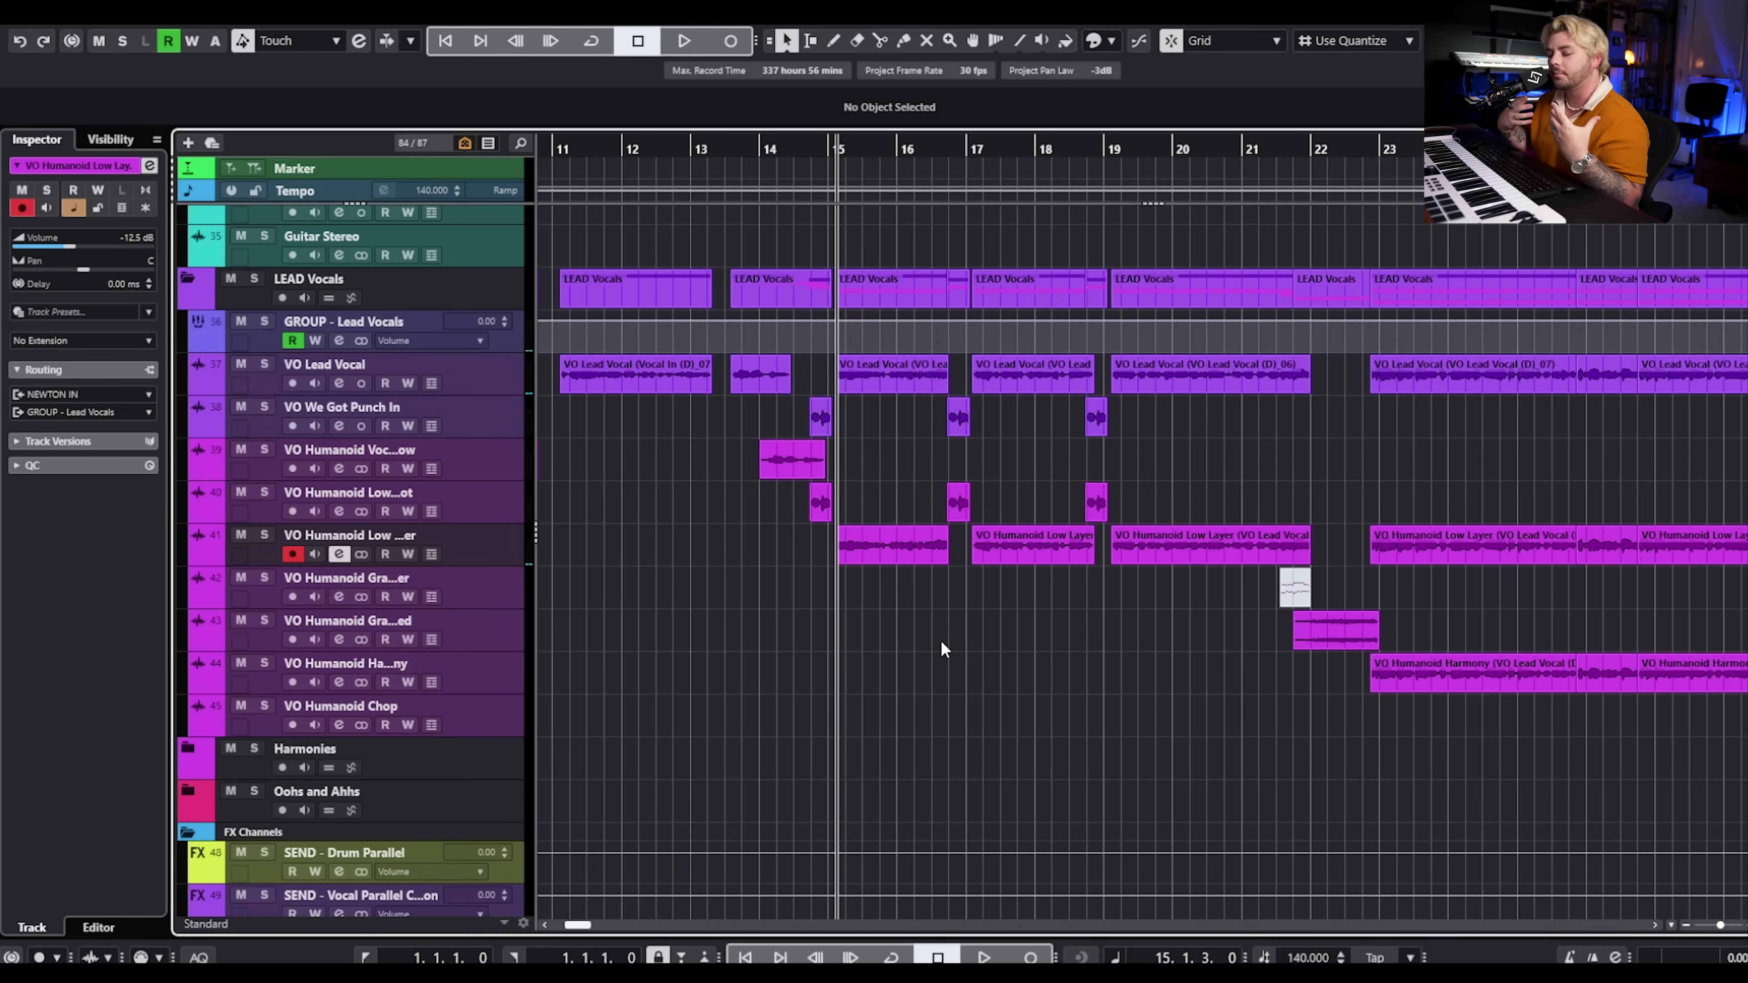
Unmute the clip on the VO Humanoid Granular Riser track and solo that track
{"action": "key", "text": "g"}
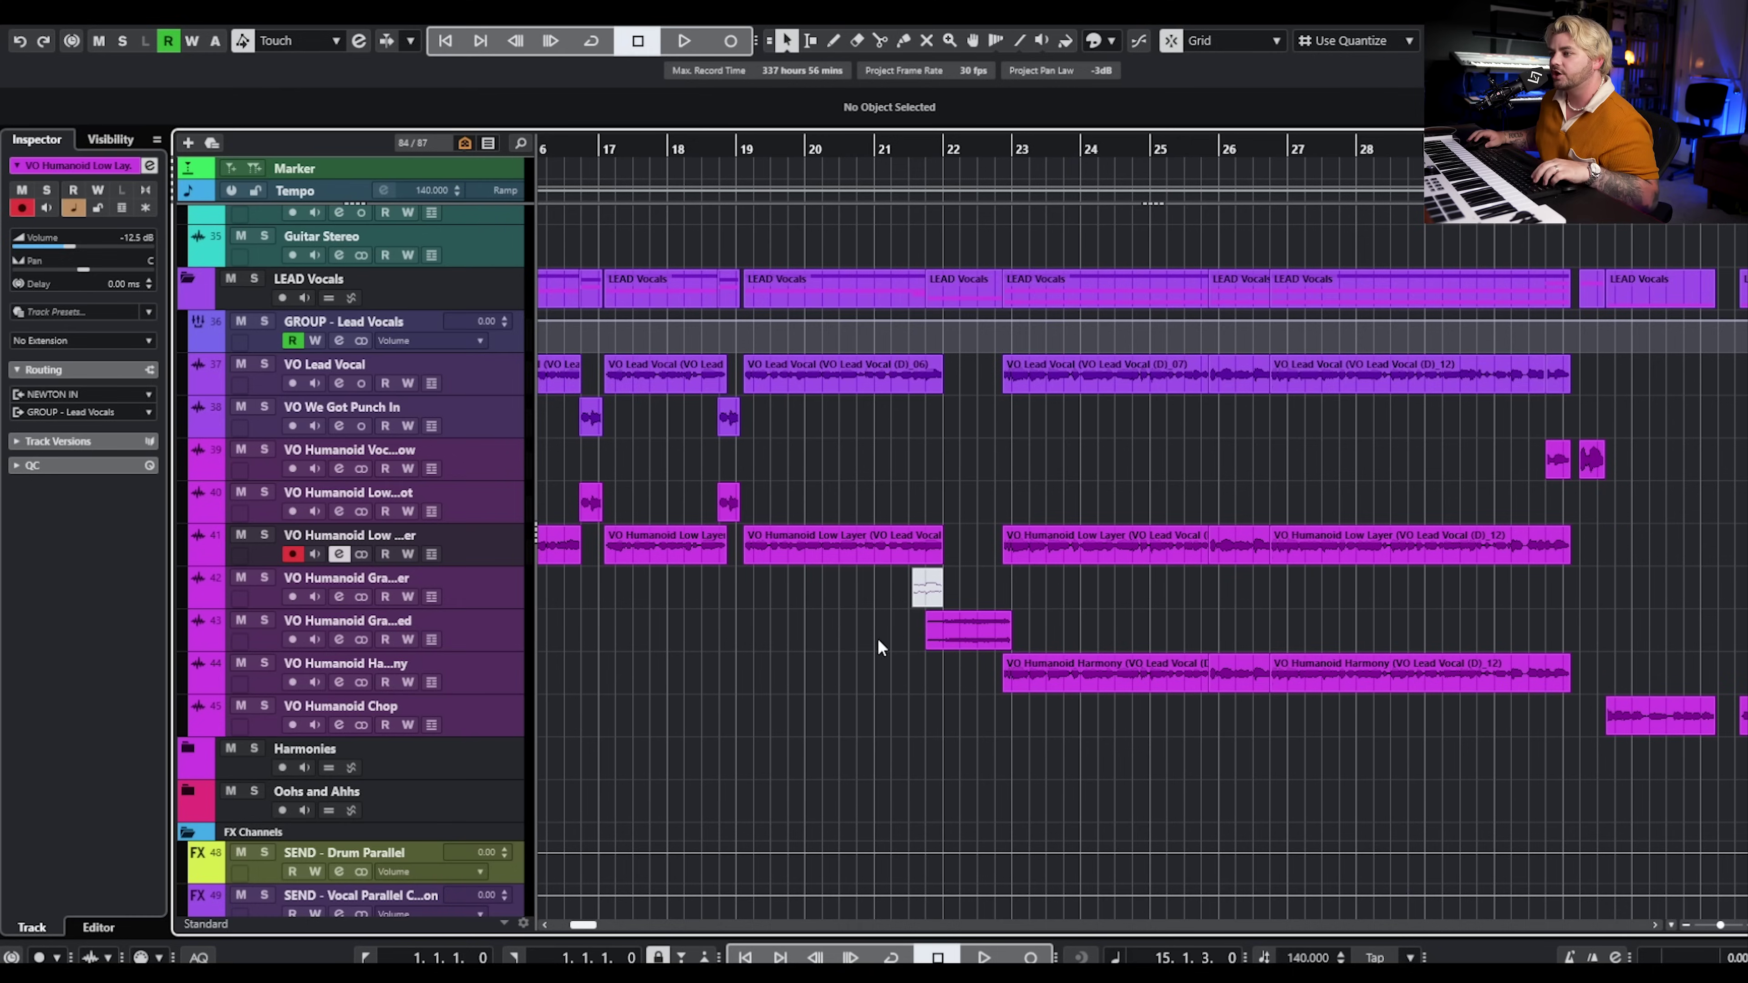
{"action": "scroll", "coordinate": [805, 456], "scroll_direction": "down", "scroll_amount": 3}
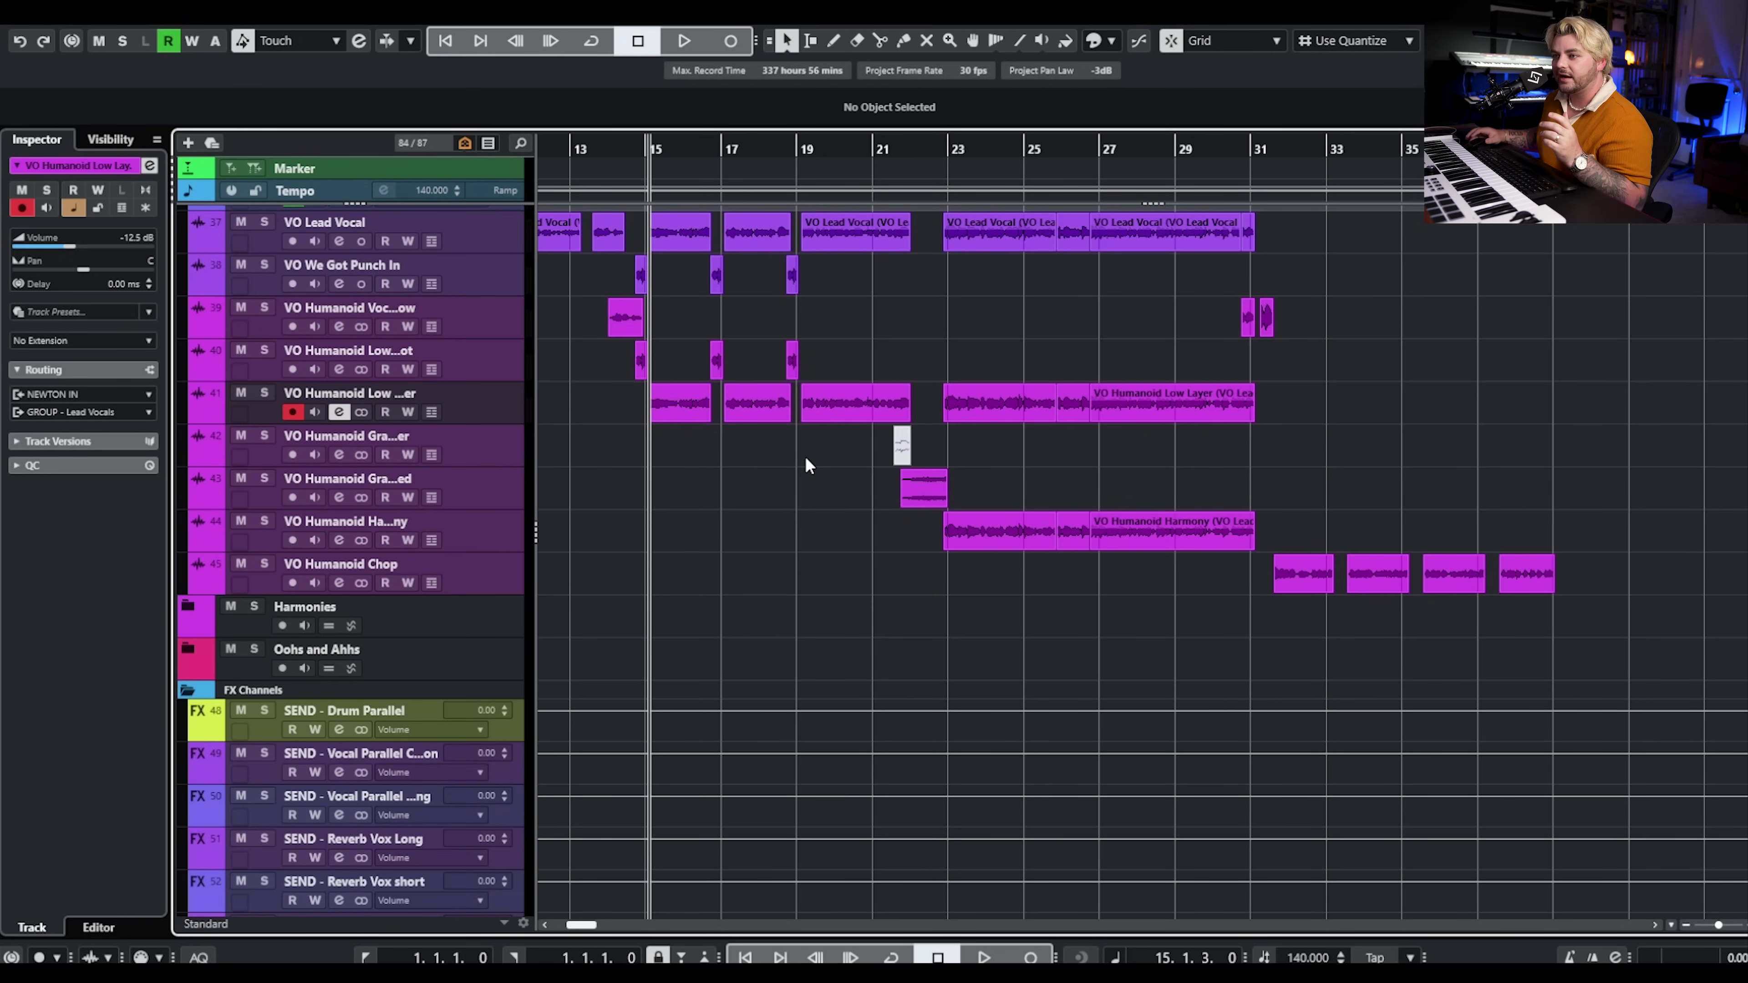
{"action": "left_click", "coordinate": [903, 446]}
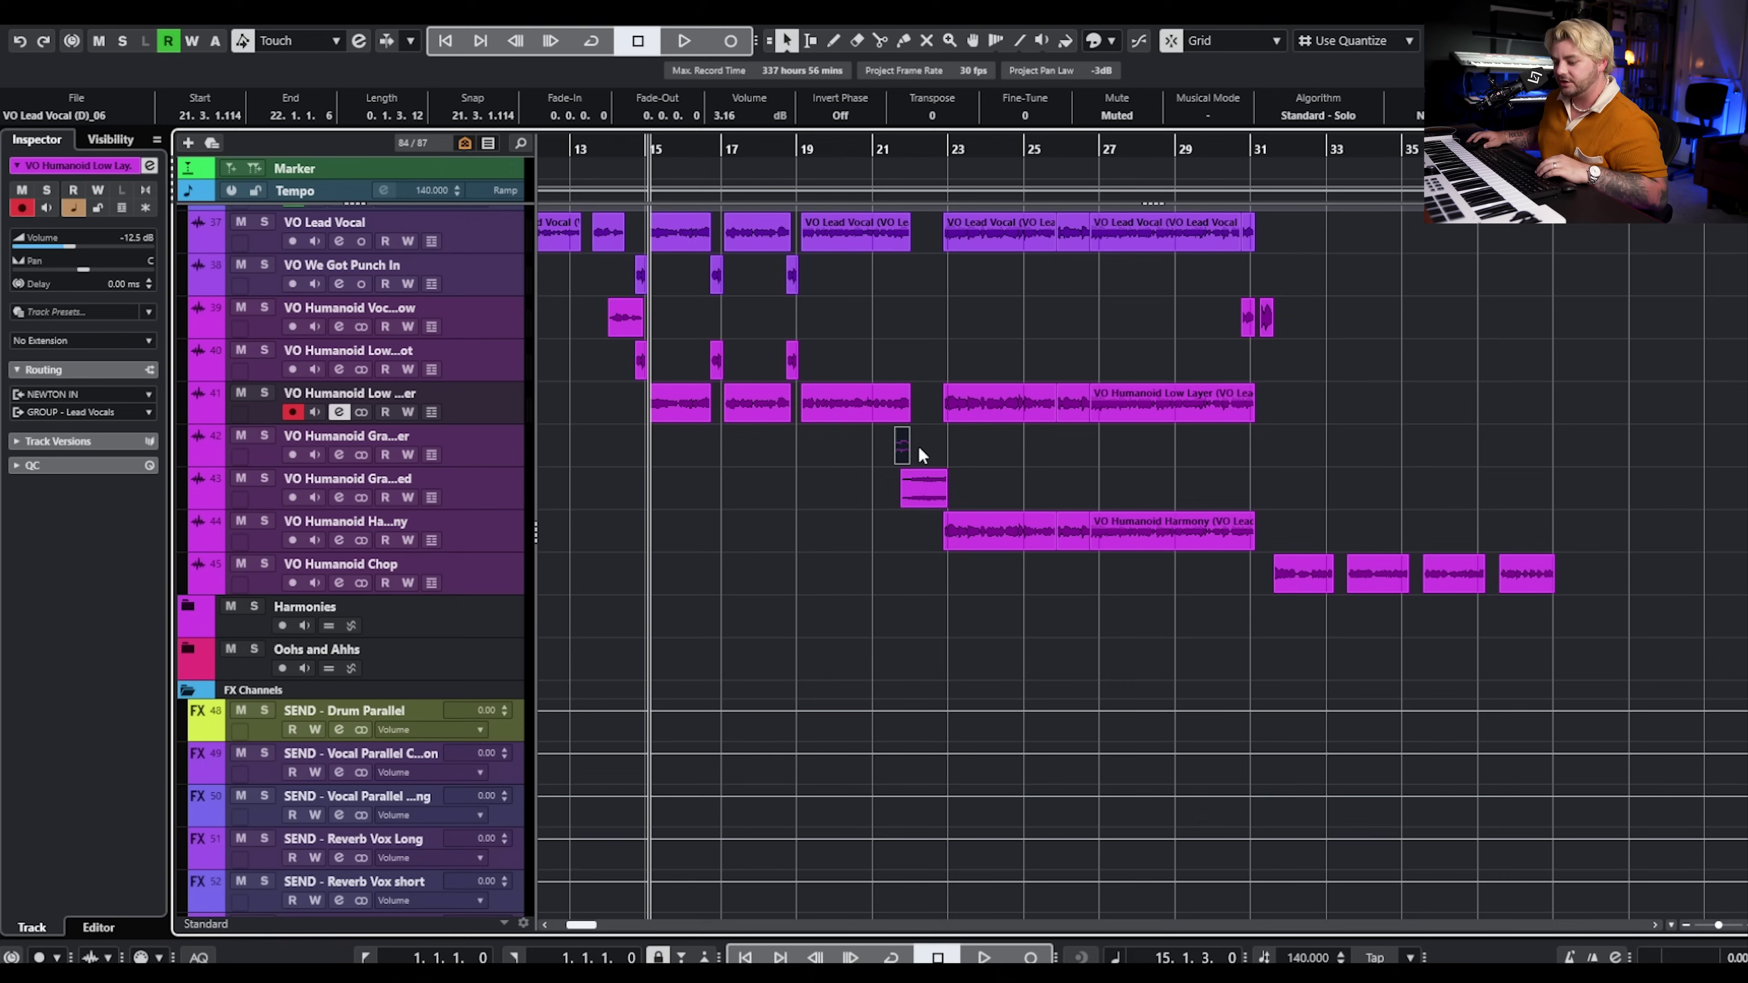
{"action": "left_click", "coordinate": [262, 437]}
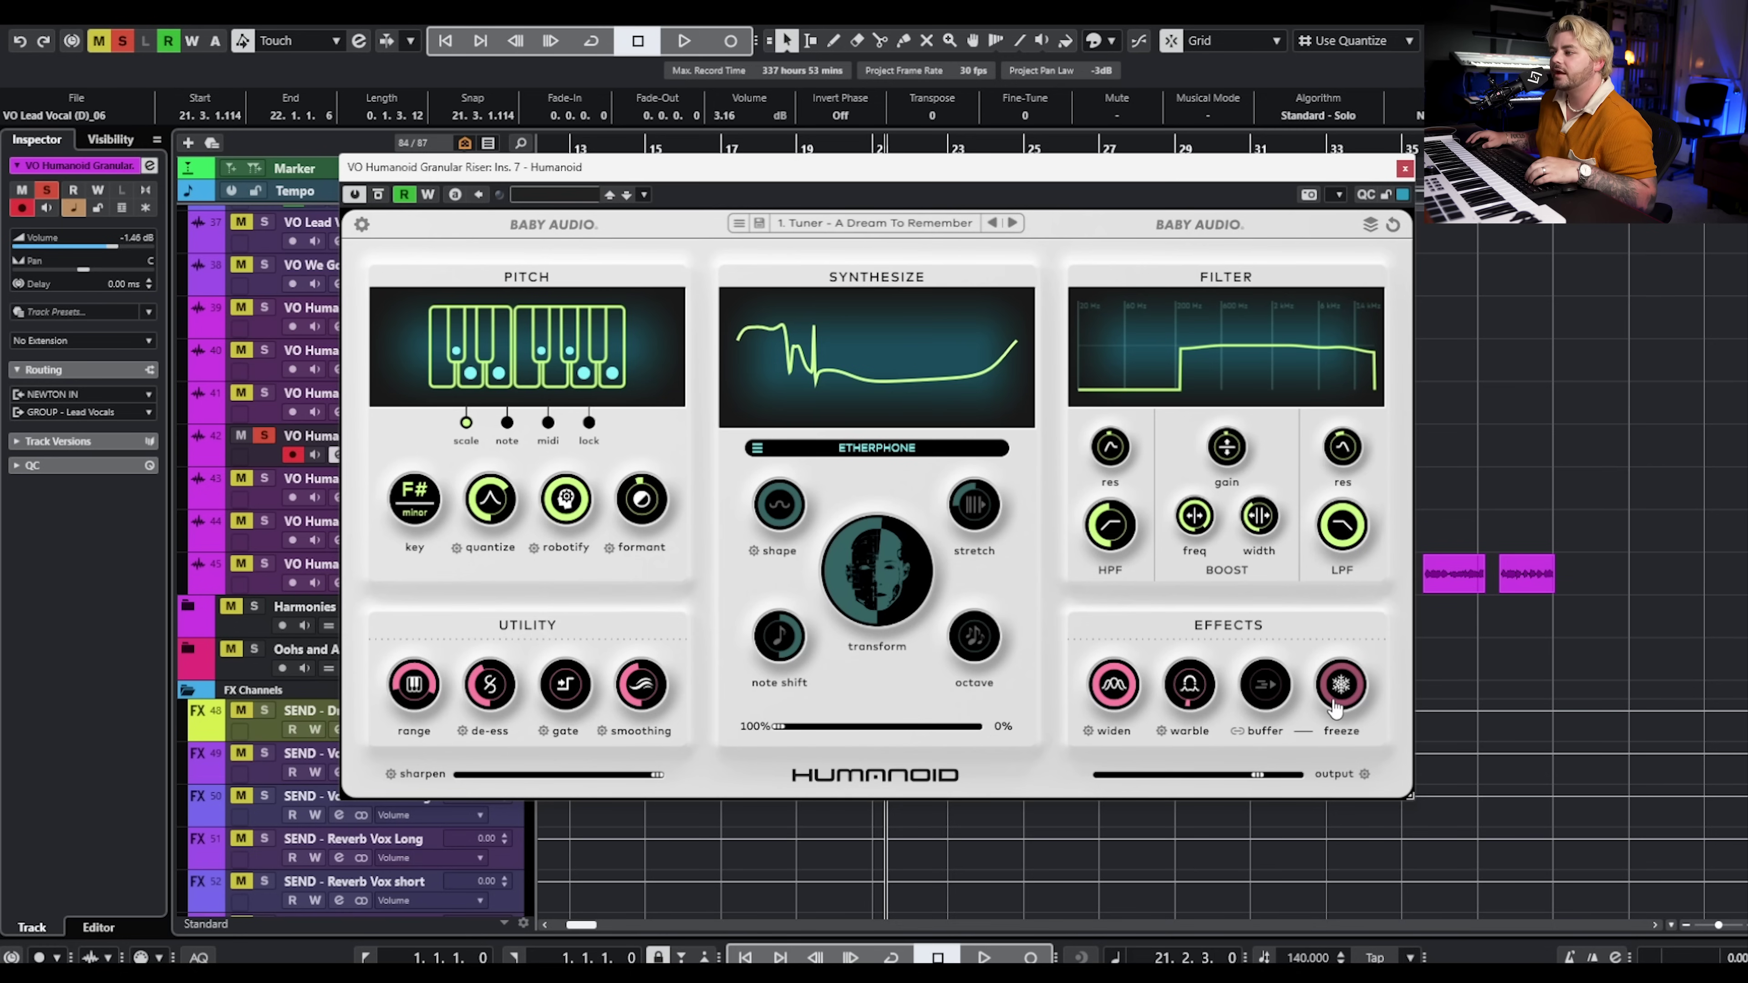
Play the soloed VO Humanoid Granular Riser with its Humanoid settings open, and close the plugin window
{"action": "key", "text": "space"}
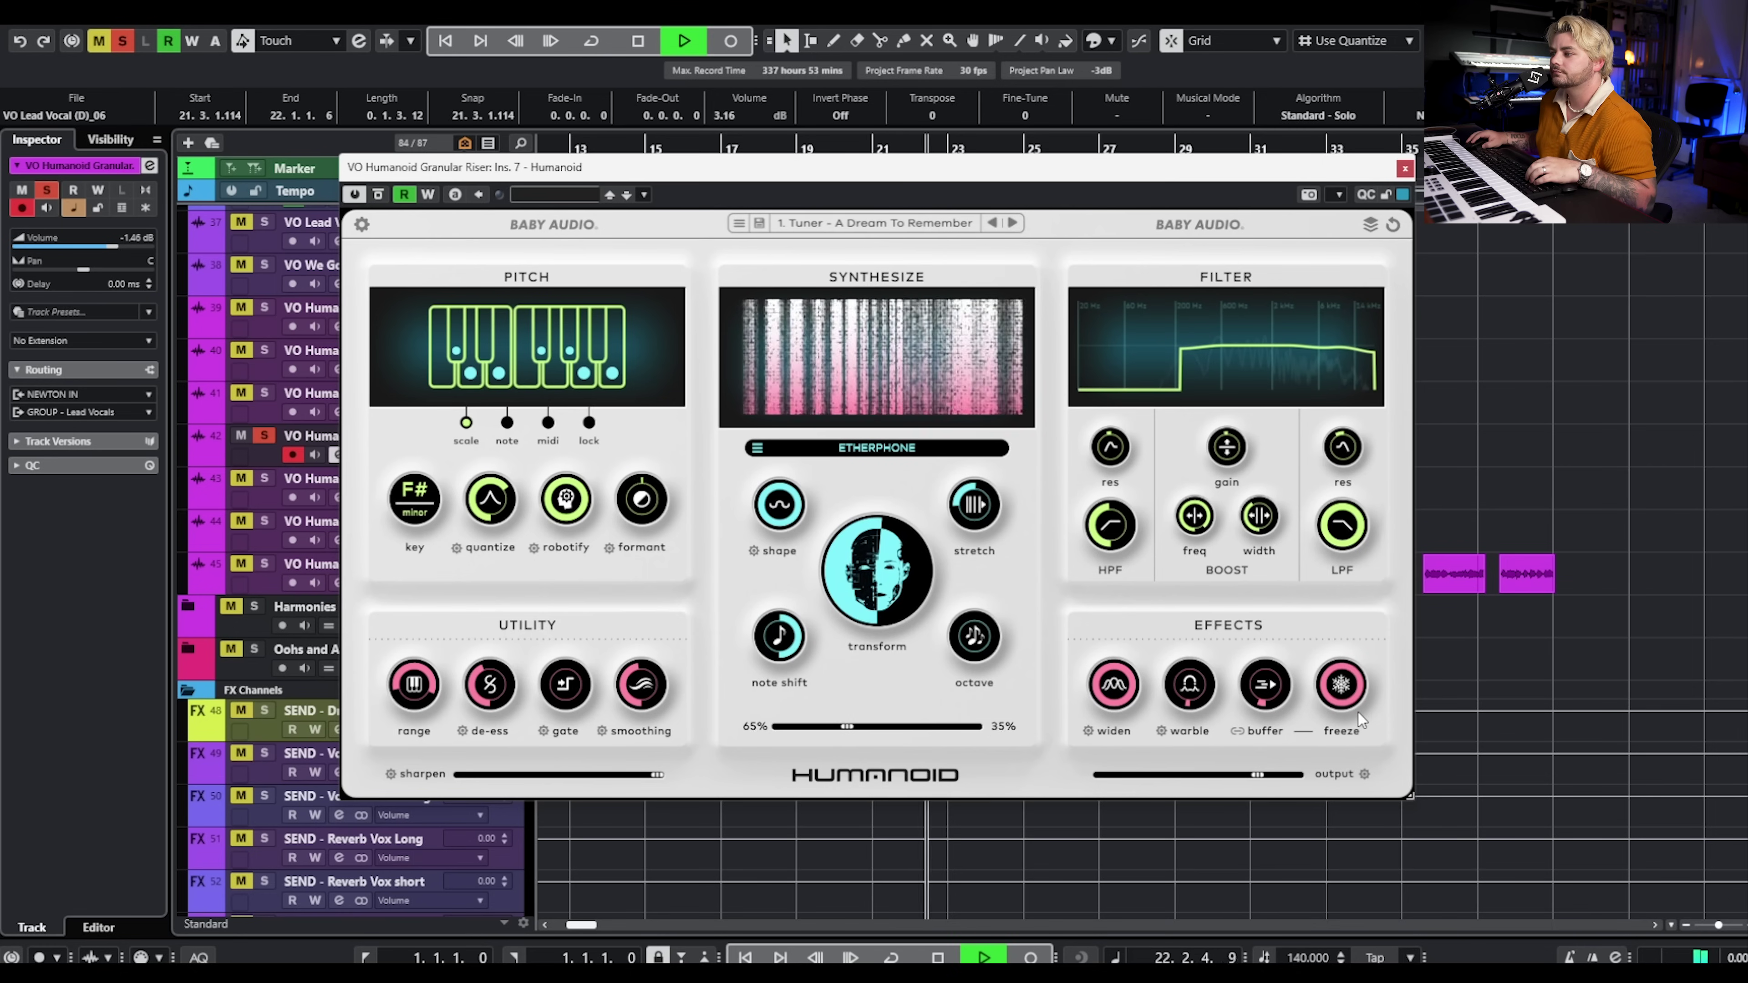
{"action": "key", "text": "space"}
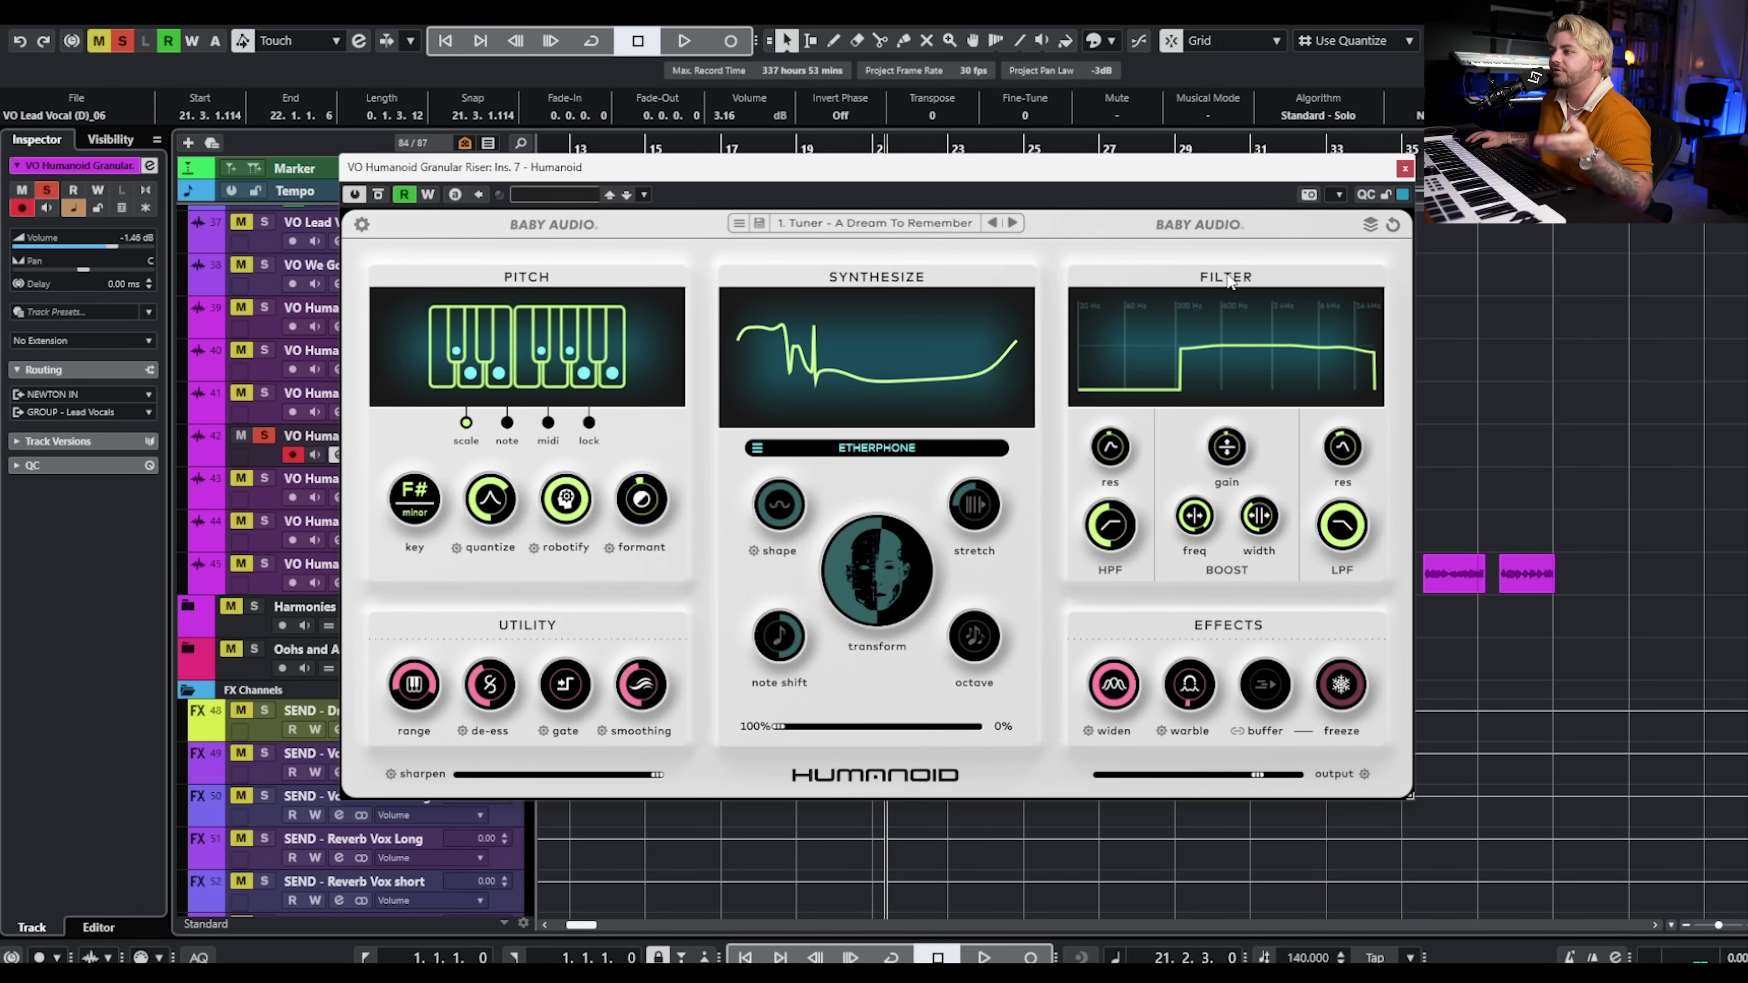
{"action": "left_click", "coordinate": [1404, 168]}
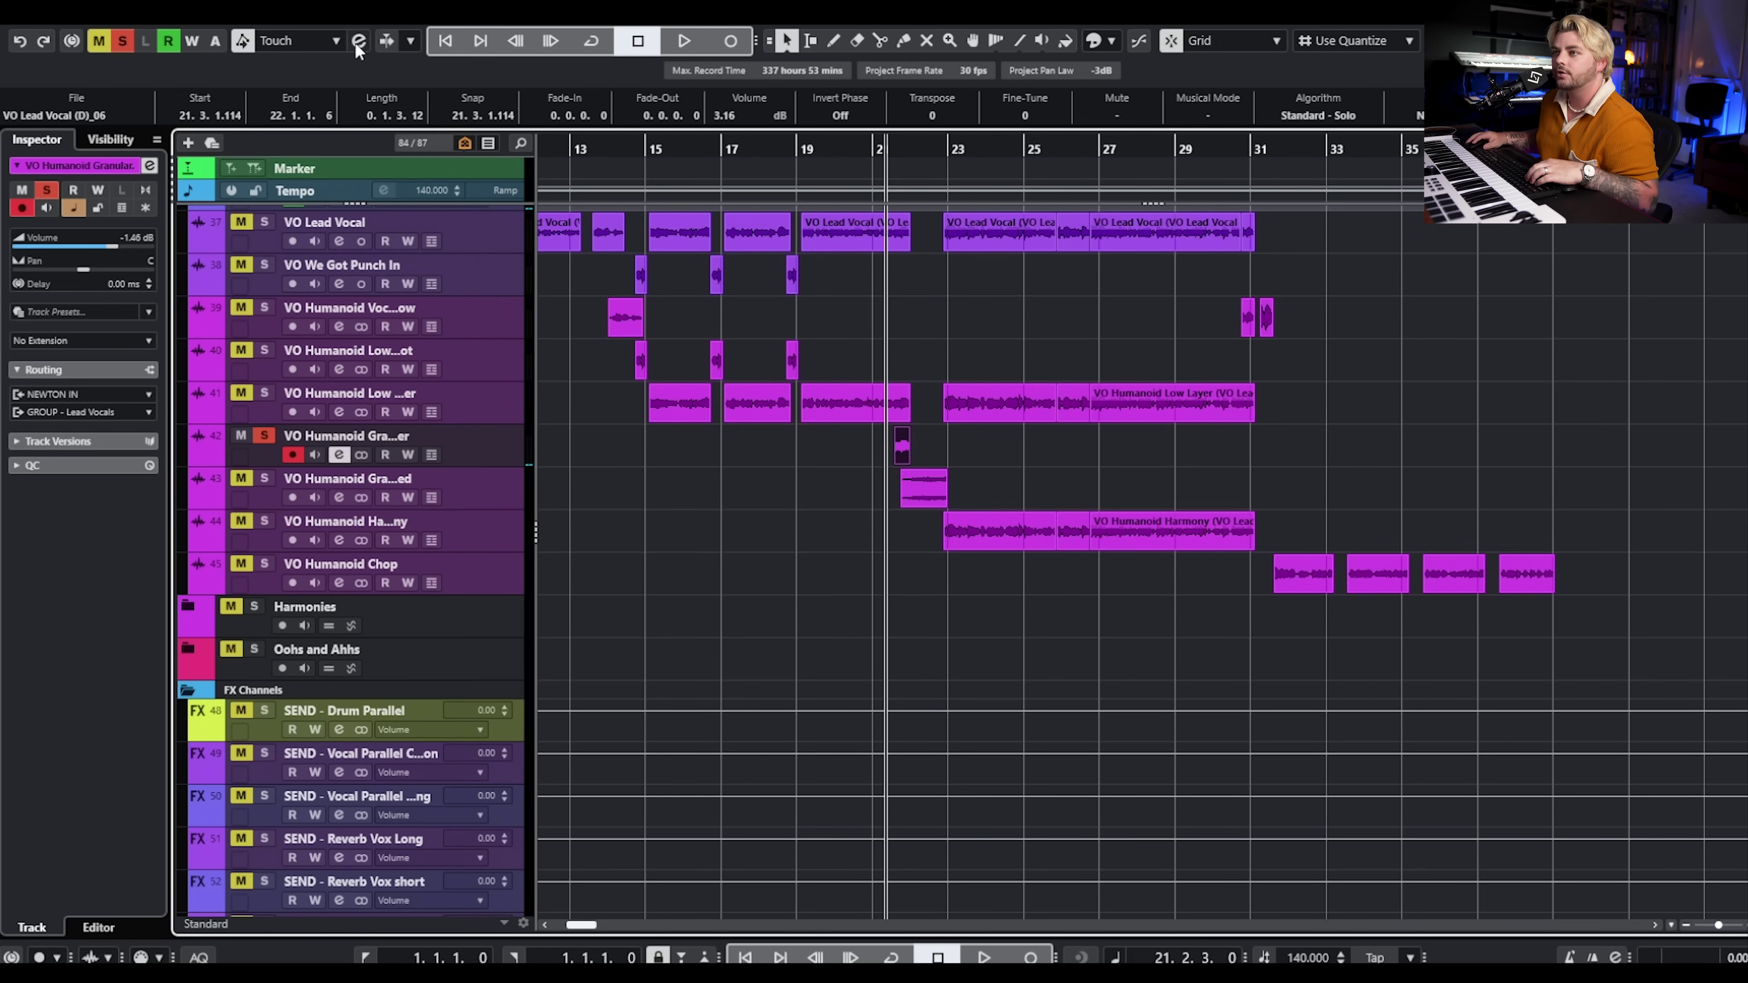
Show all used automation lanes and bring the granular riser's lanes around bar 22 into view
{"action": "left_click", "coordinate": [335, 41]}
{"action": "left_click", "coordinate": [391, 271]}
{"action": "scroll", "coordinate": [870, 723], "scroll_direction": "down", "scroll_amount": 5}
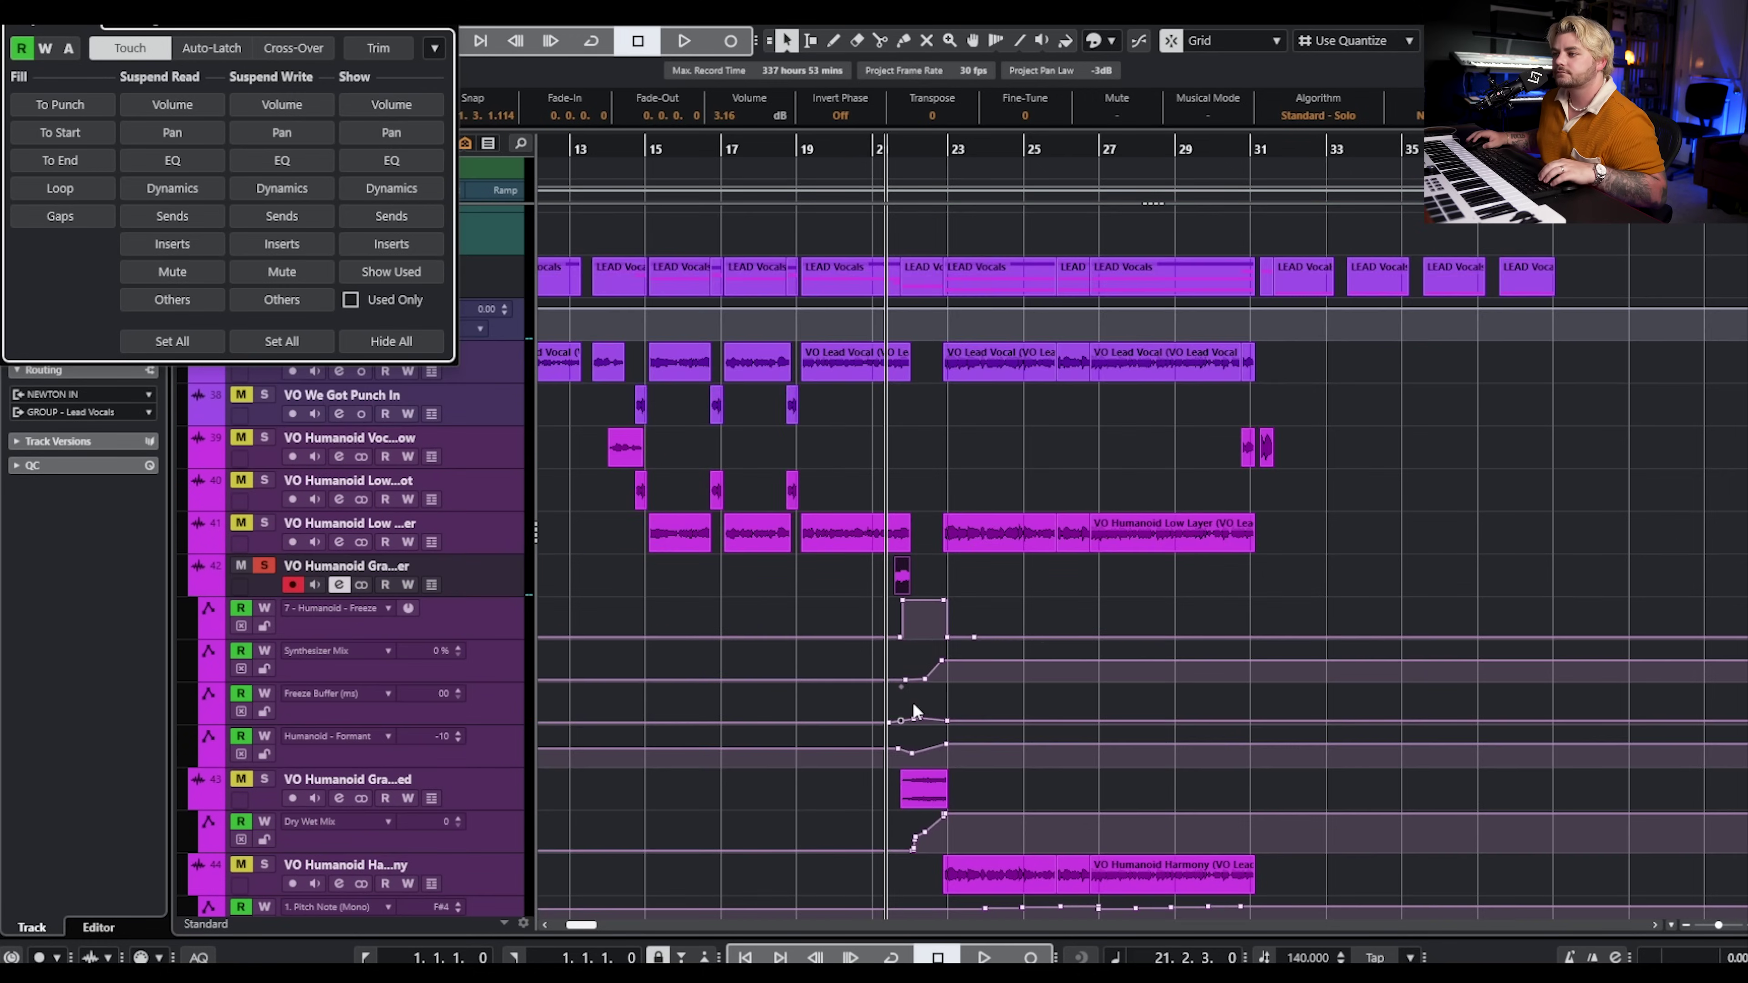
{"action": "scroll", "coordinate": [886, 608], "scroll_direction": "up", "scroll_amount": 5}
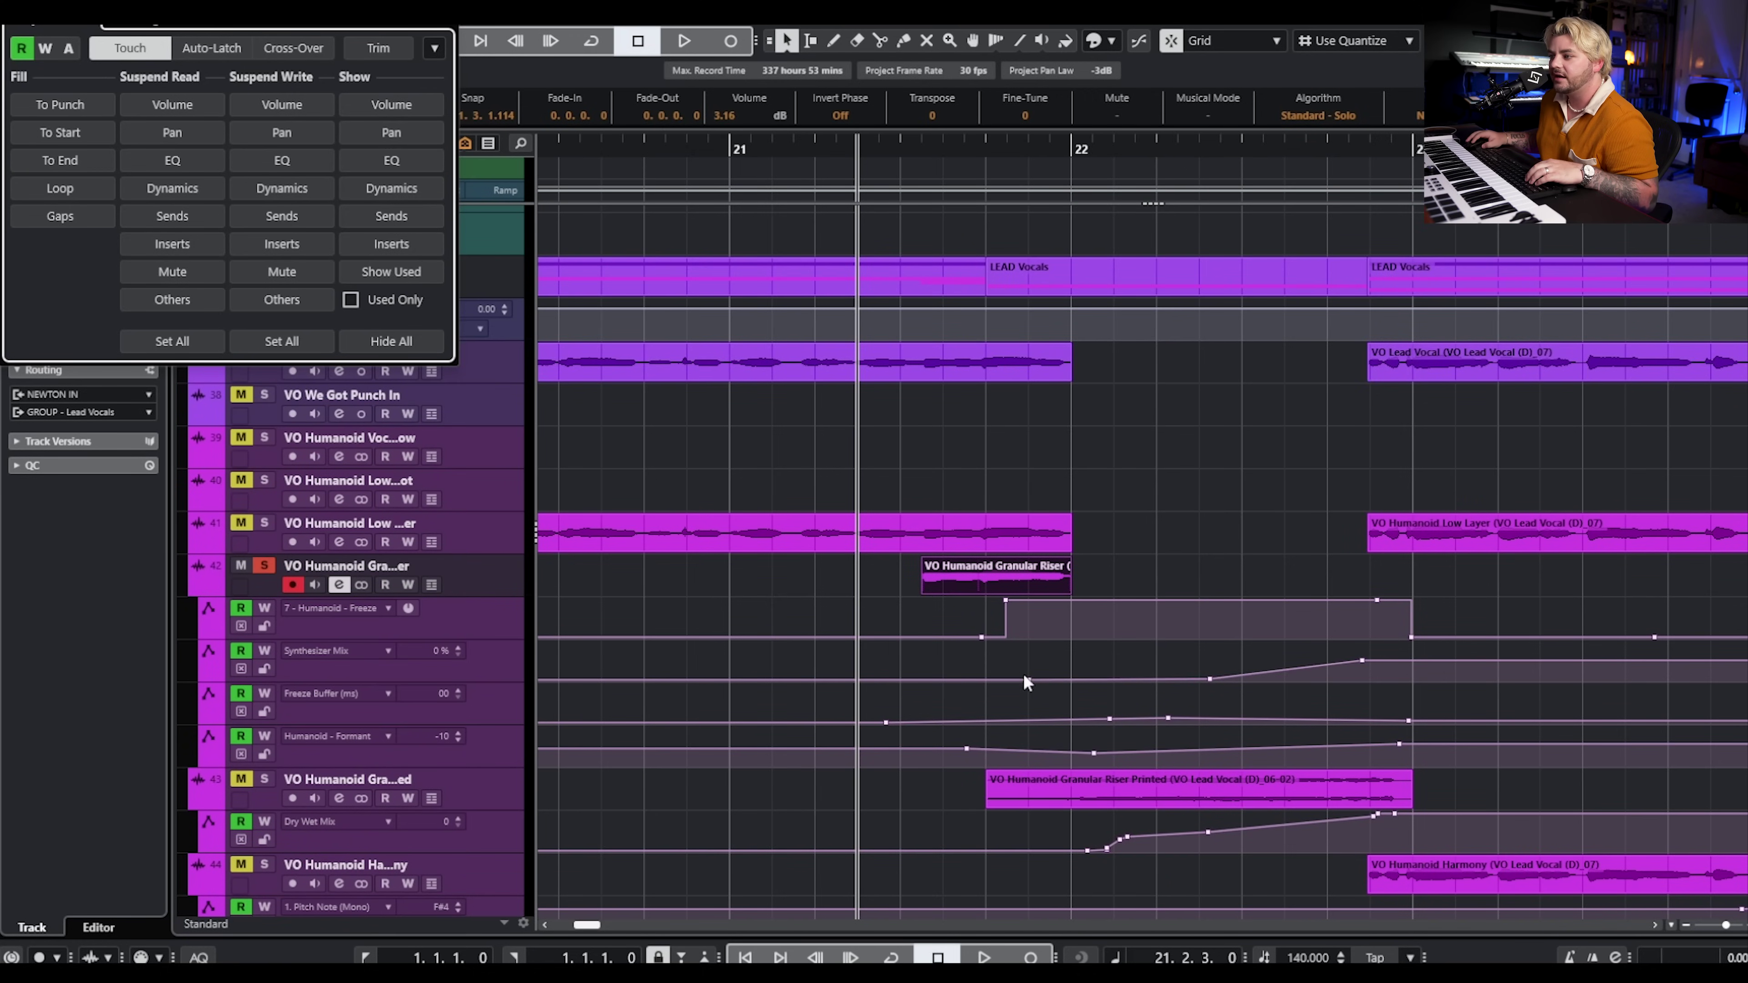
{"action": "scroll", "coordinate": [1216, 539], "scroll_direction": "down", "scroll_amount": 4}
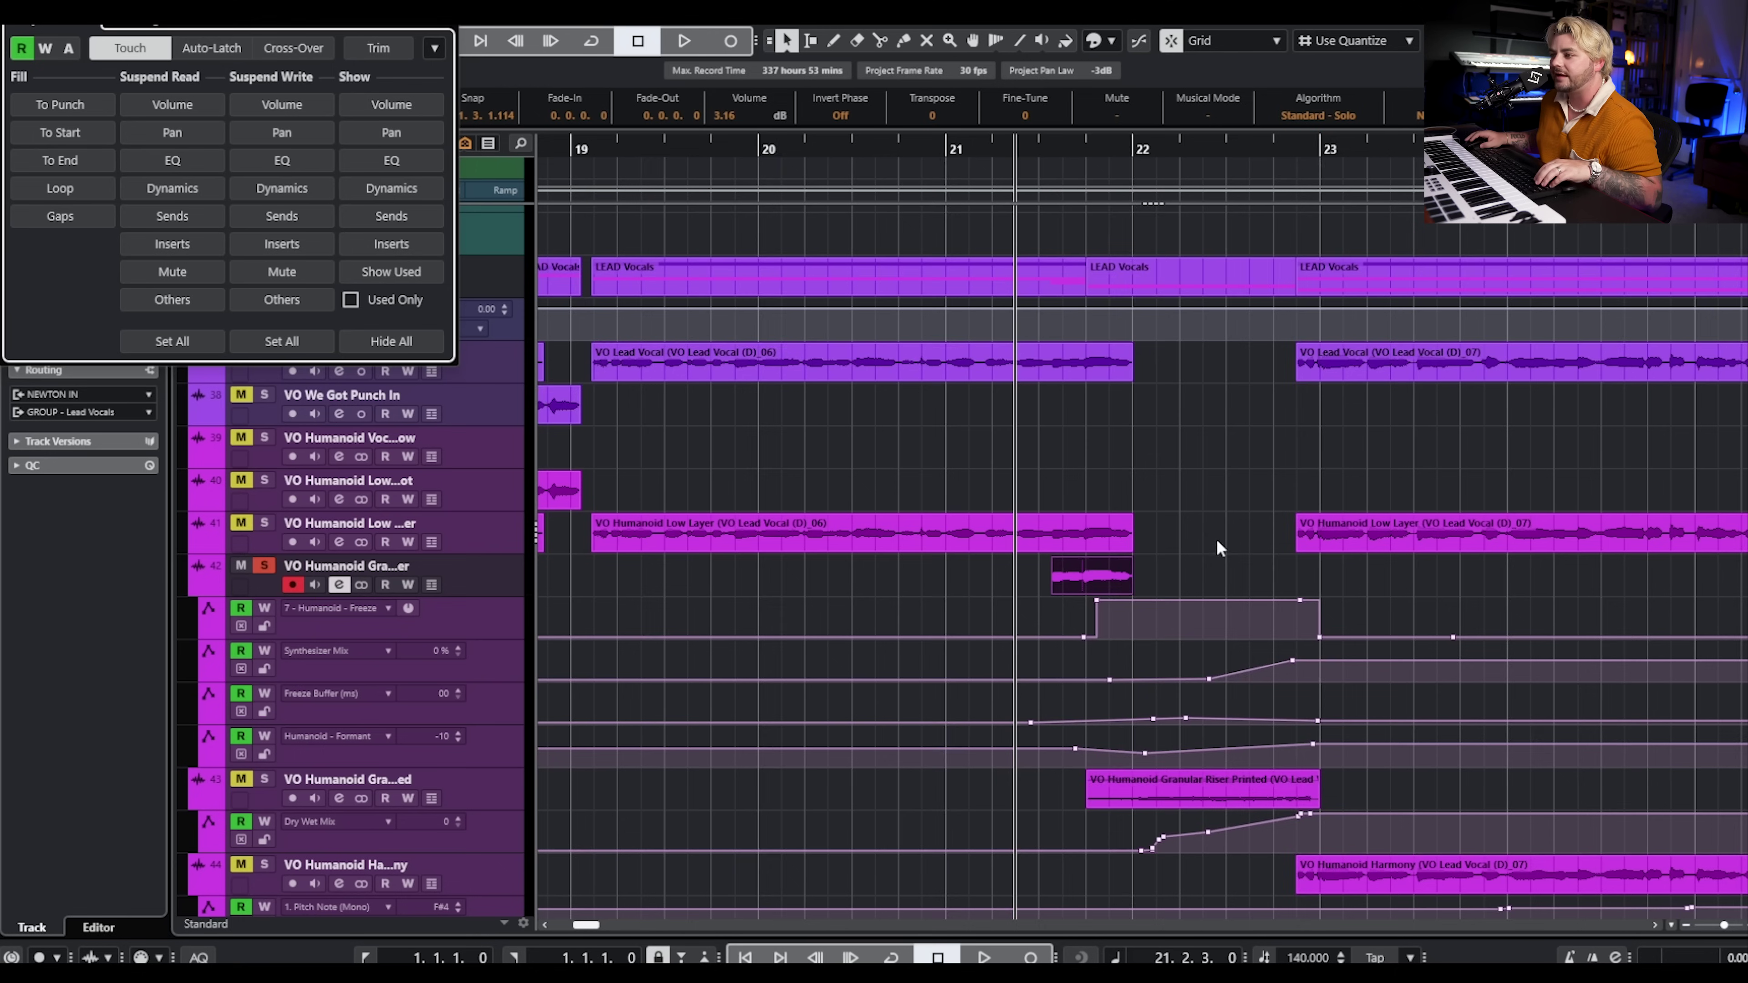
Play VO Humanoid Low Layer soloed together with VO Humanoid Granular Riser, and take the low layer out of solo
{"action": "left_click", "coordinate": [240, 524]}
{"action": "left_click", "coordinate": [264, 523]}
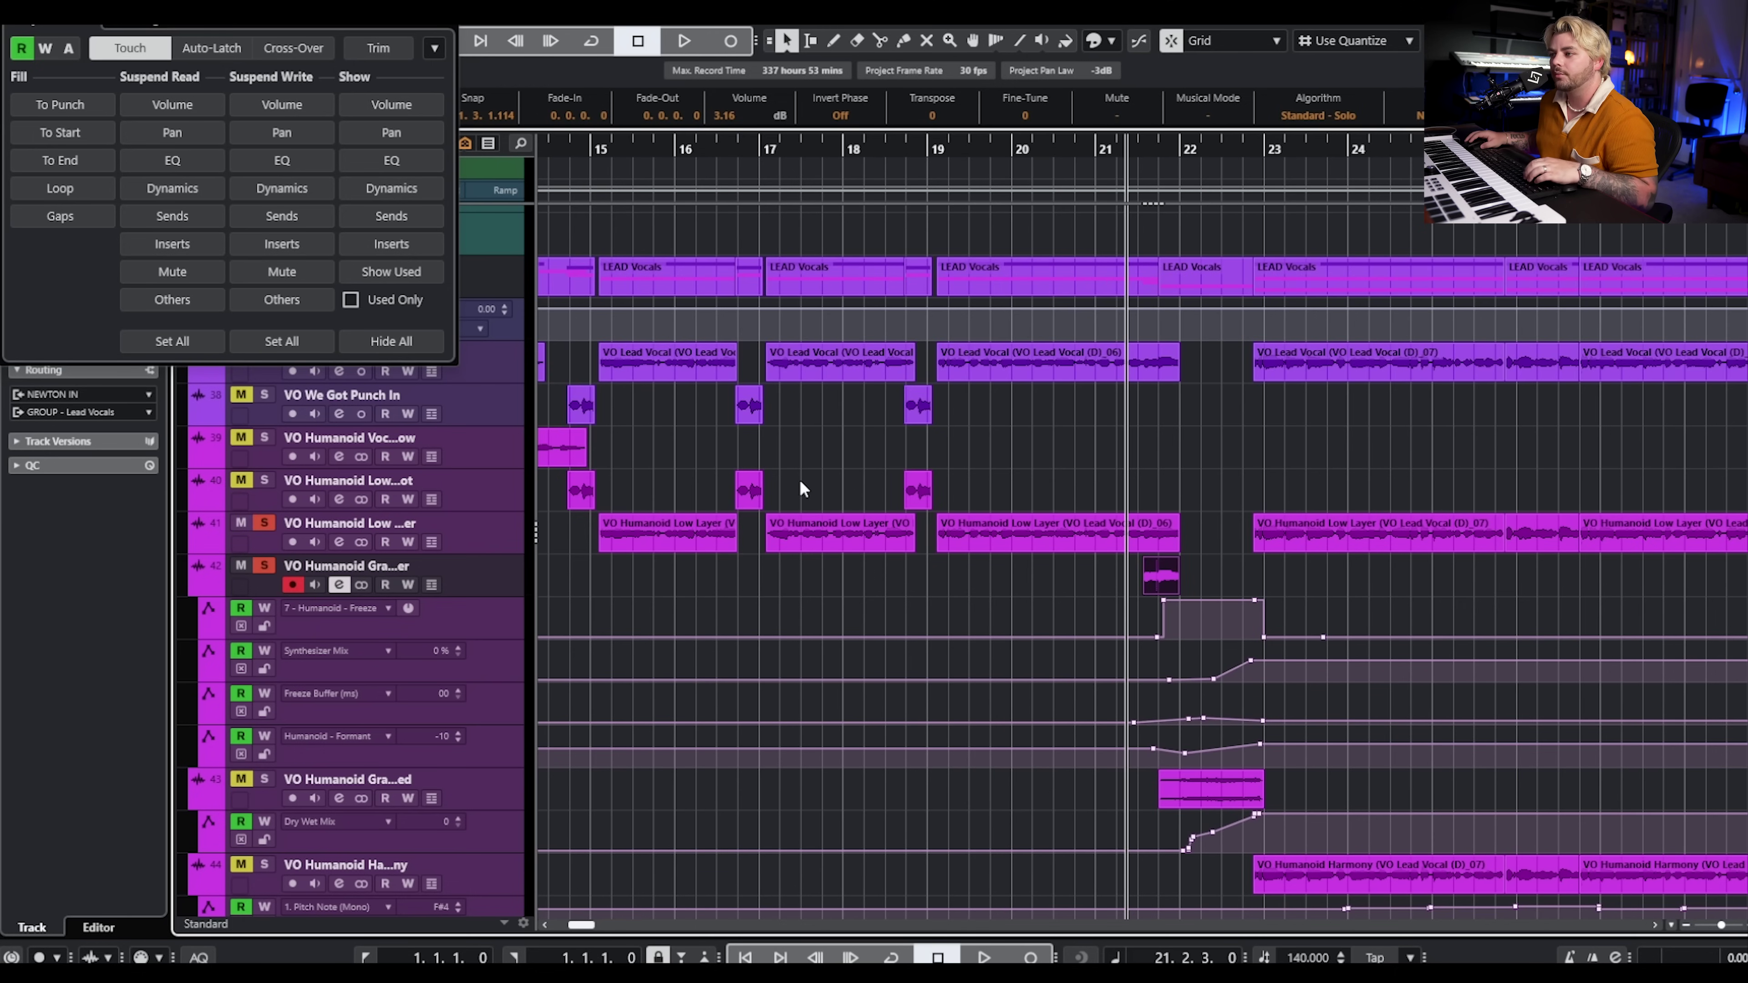
{"action": "key", "text": "space"}
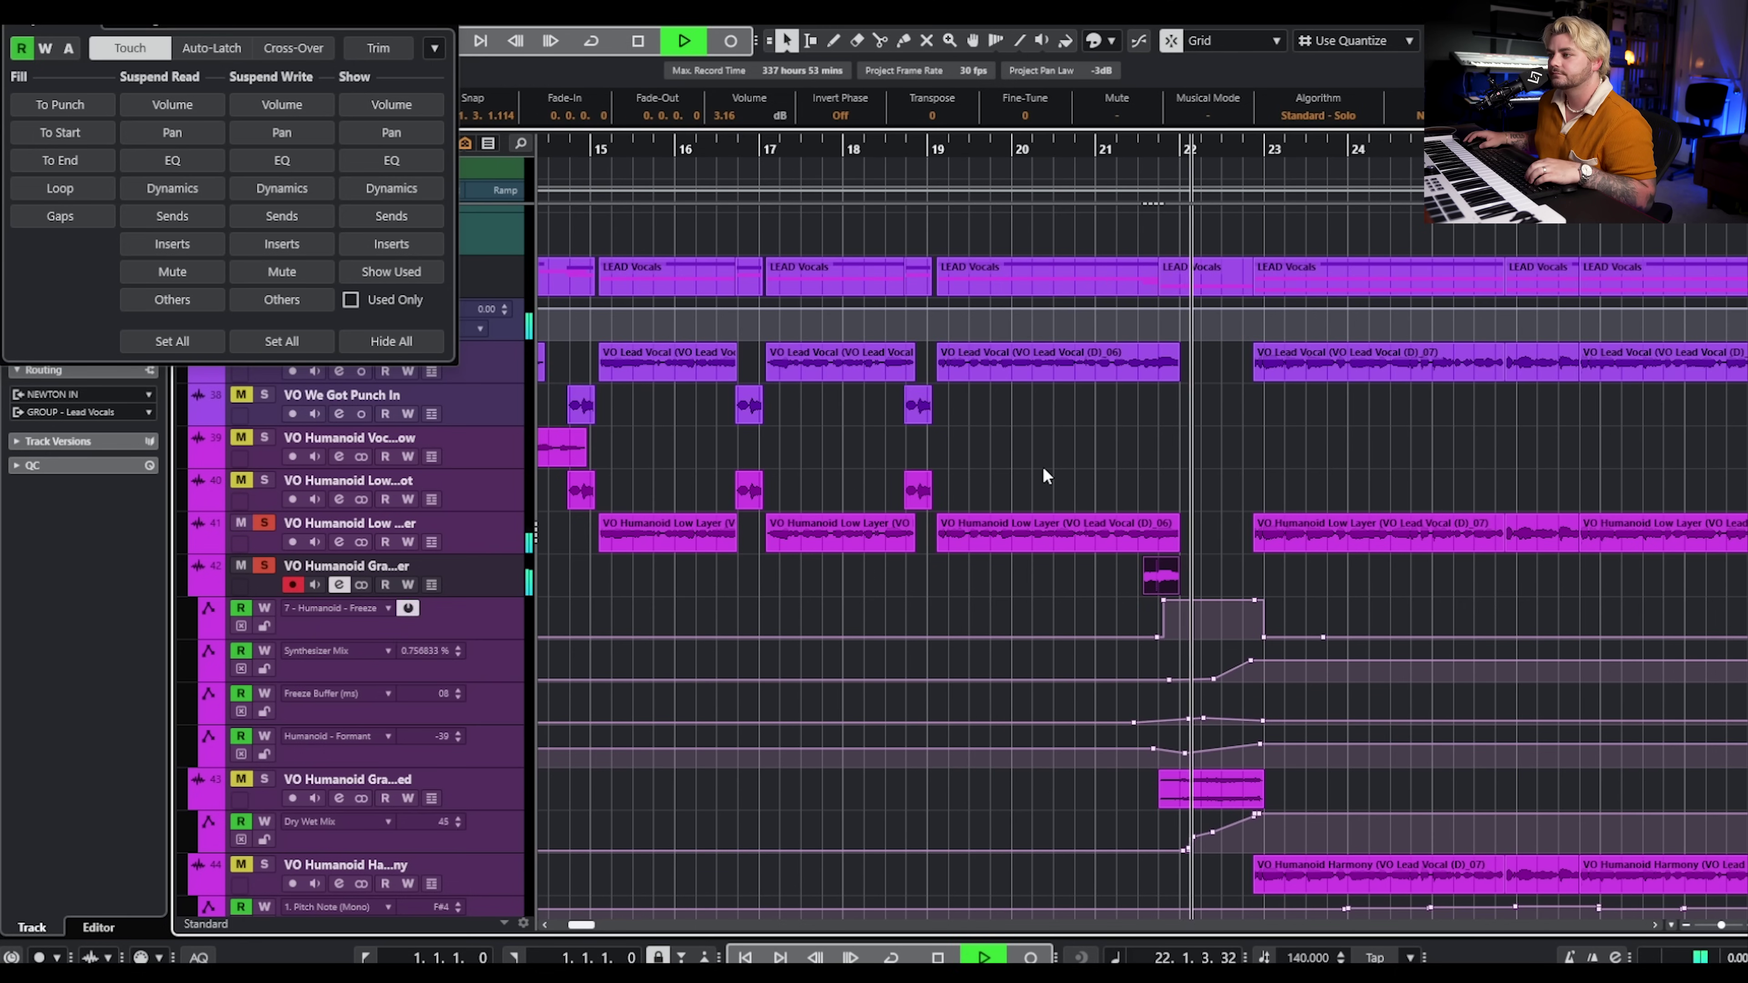
{"action": "key", "text": "space"}
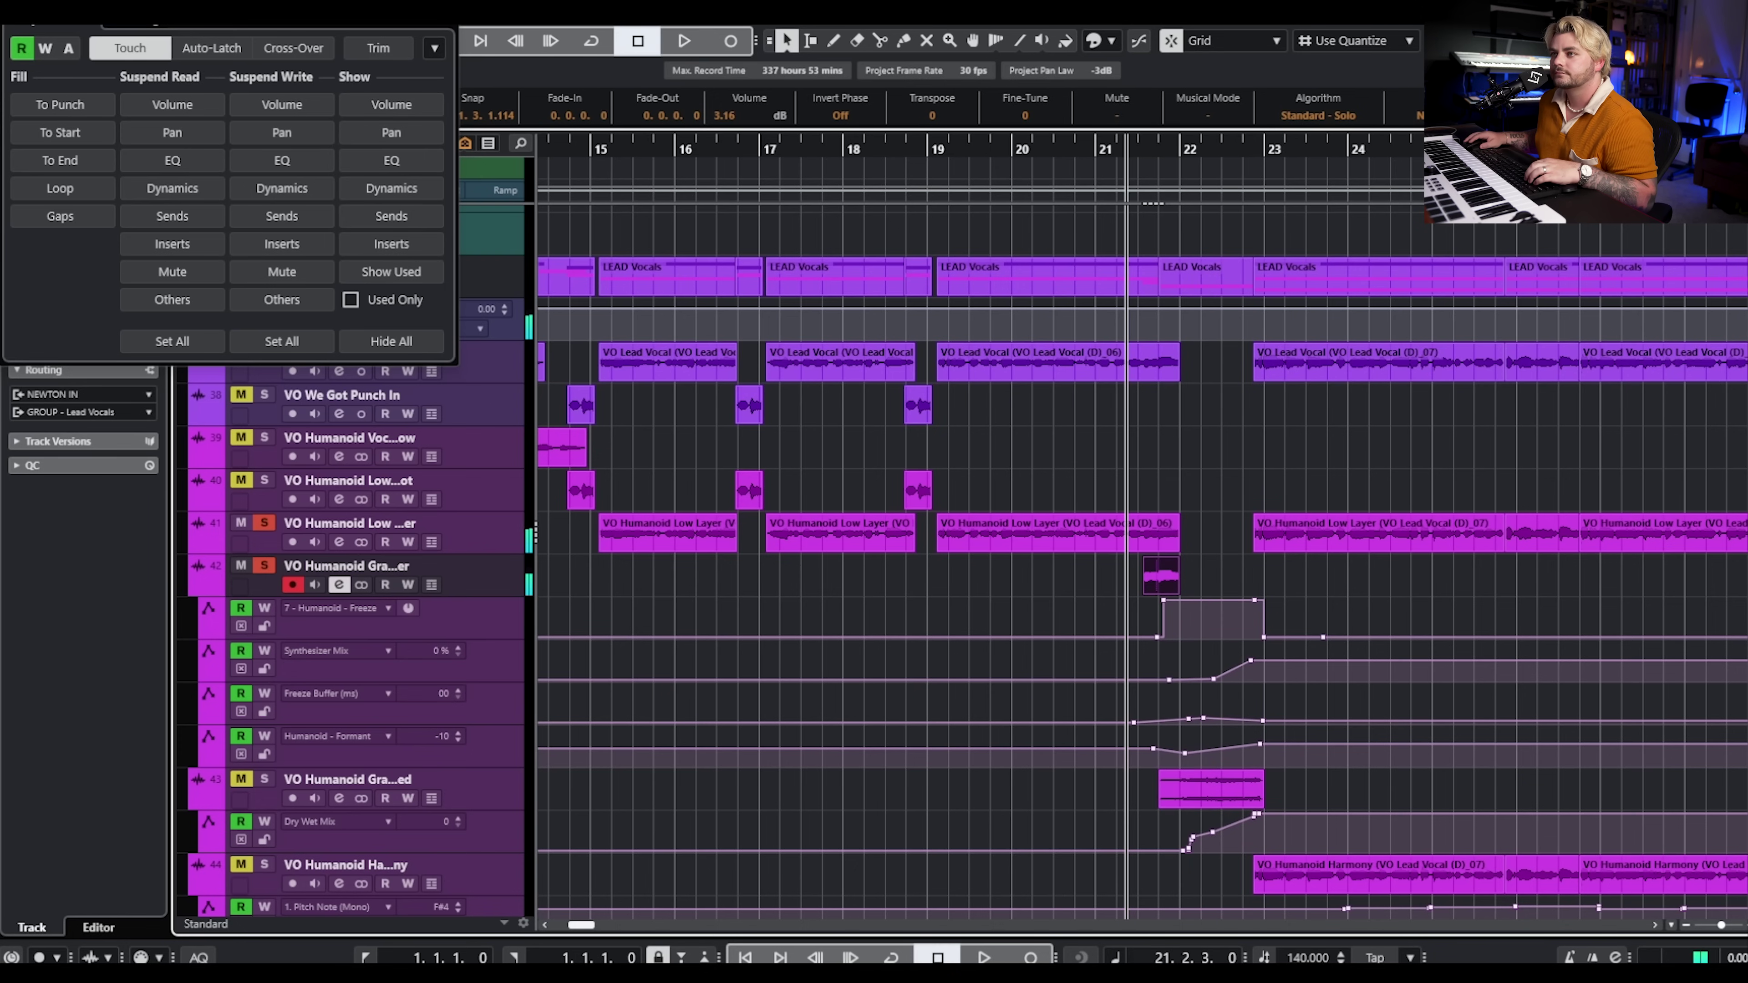
{"action": "left_click", "coordinate": [264, 524]}
{"action": "left_click", "coordinate": [240, 523]}
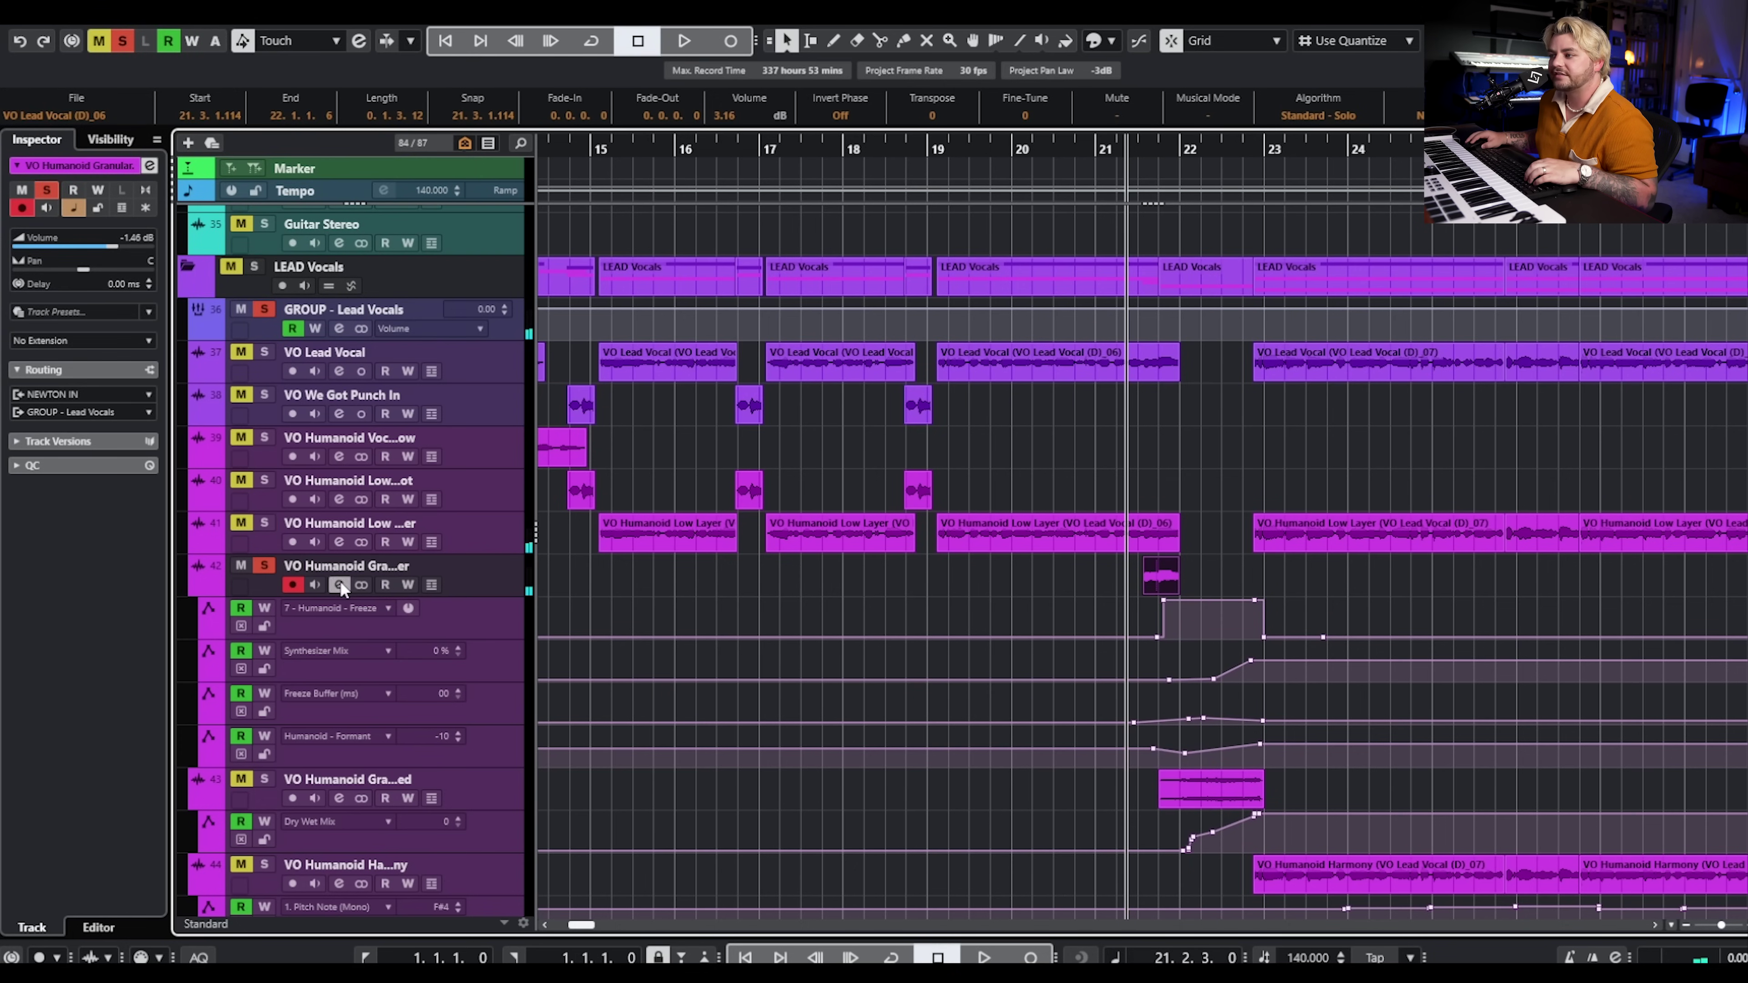
Open Humanoid on the soloed granular riser and play the passage twice to watch the formant and synth mix automation, and close the plugin
{"action": "left_click", "coordinate": [339, 585]}
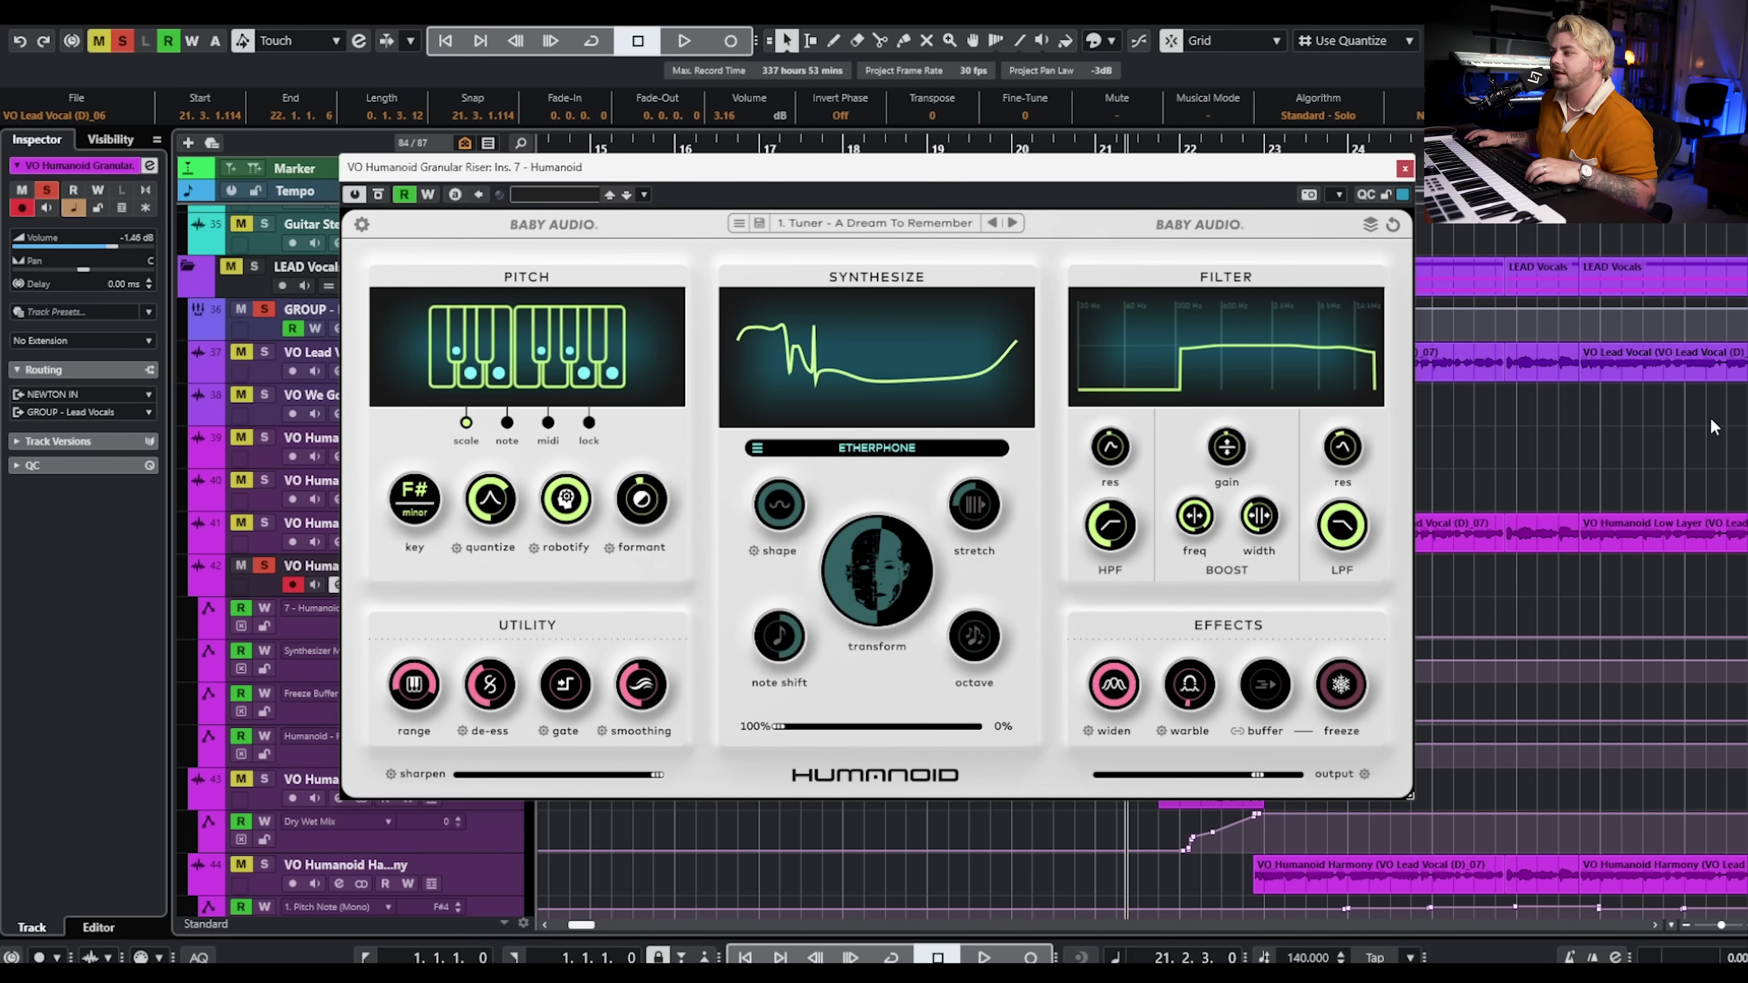
{"action": "mouse_move", "coordinate": [654, 533]}
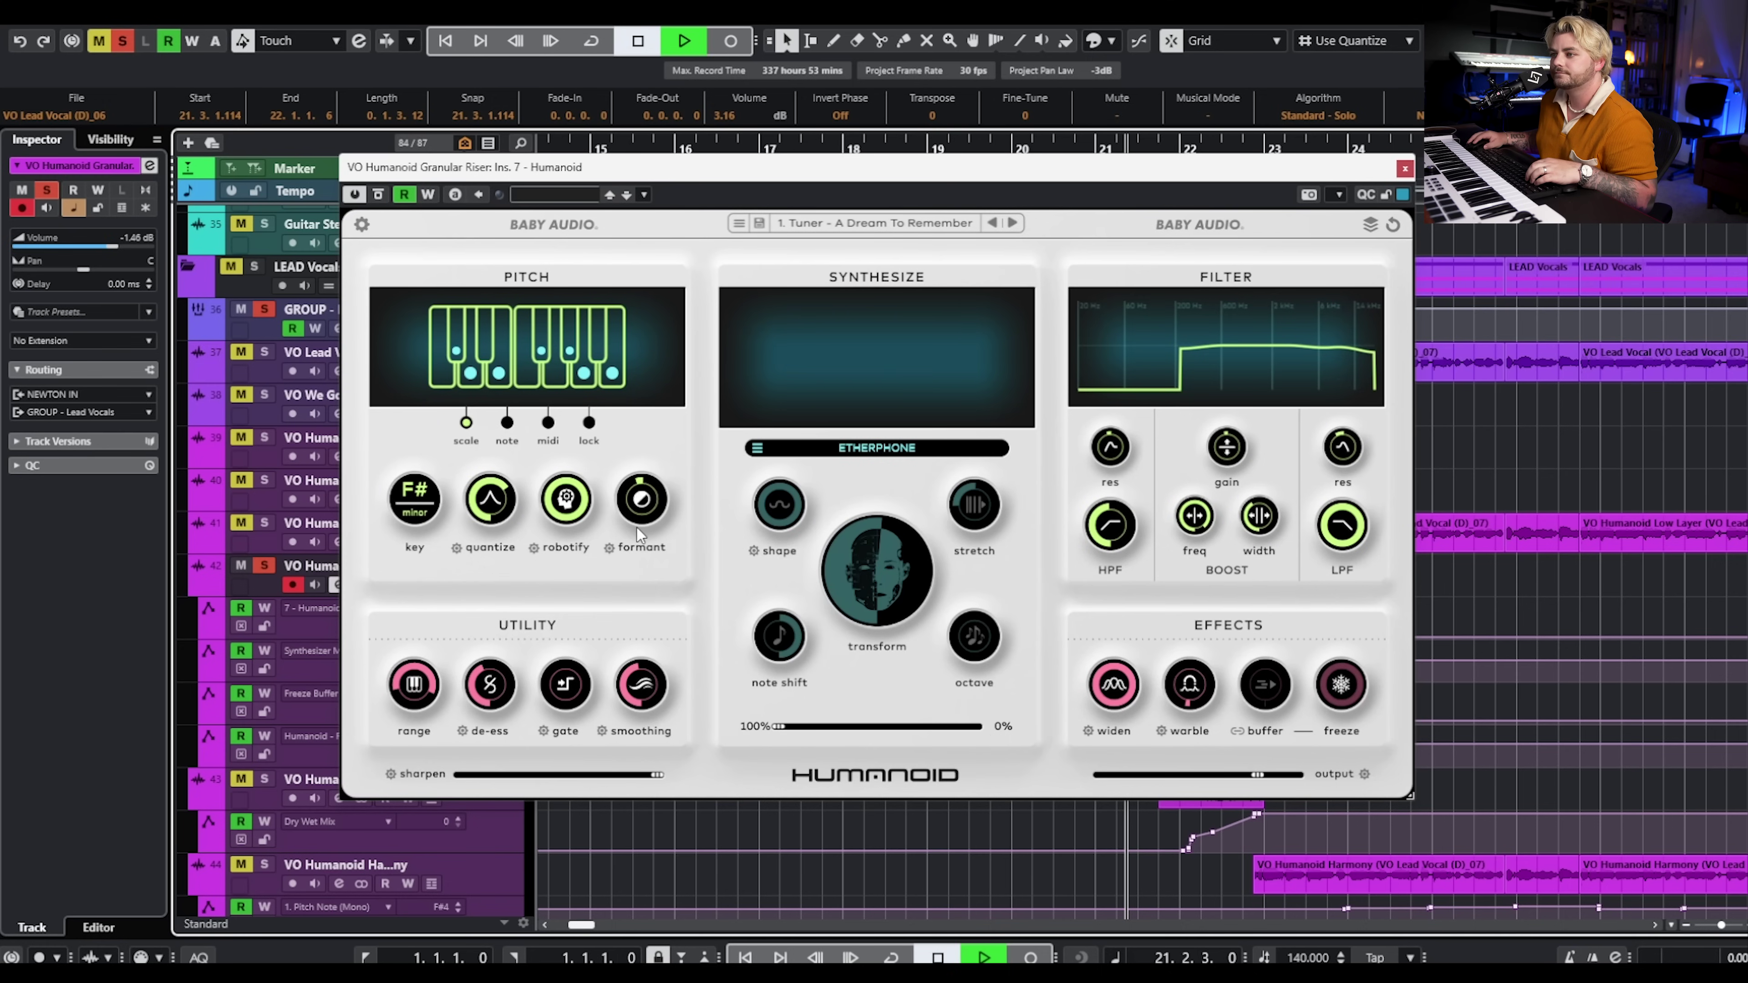
{"action": "key", "text": "space"}
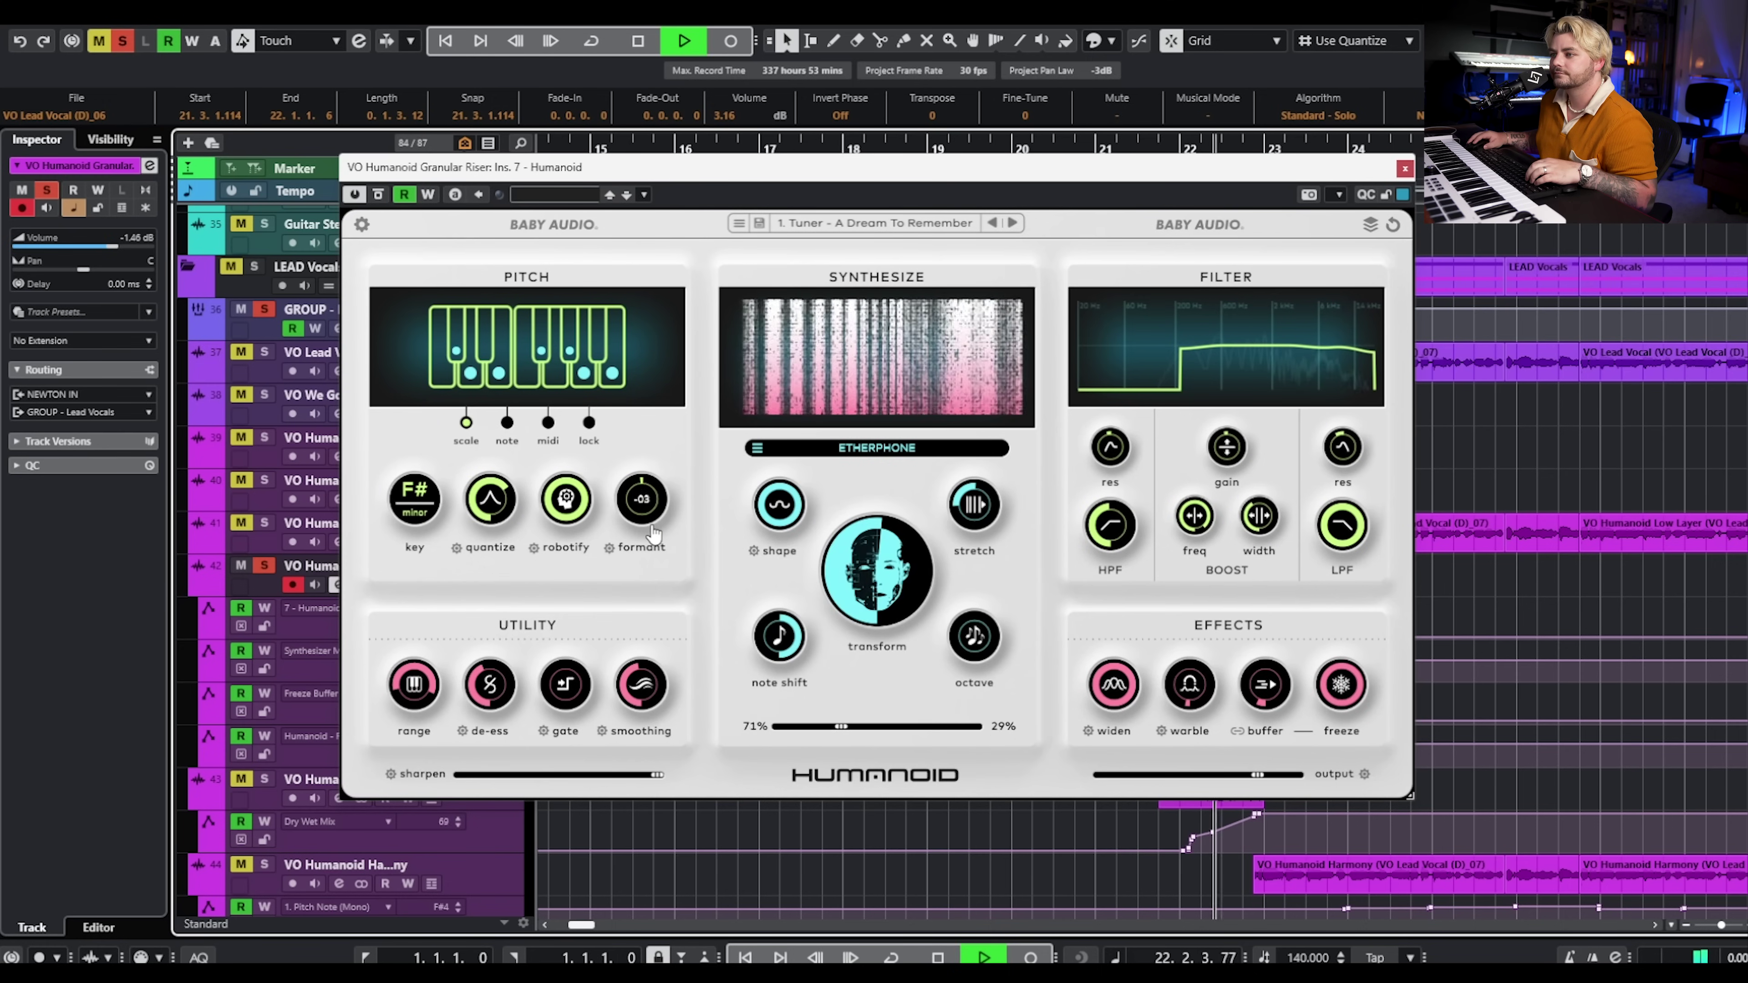
{"action": "key", "text": "space"}
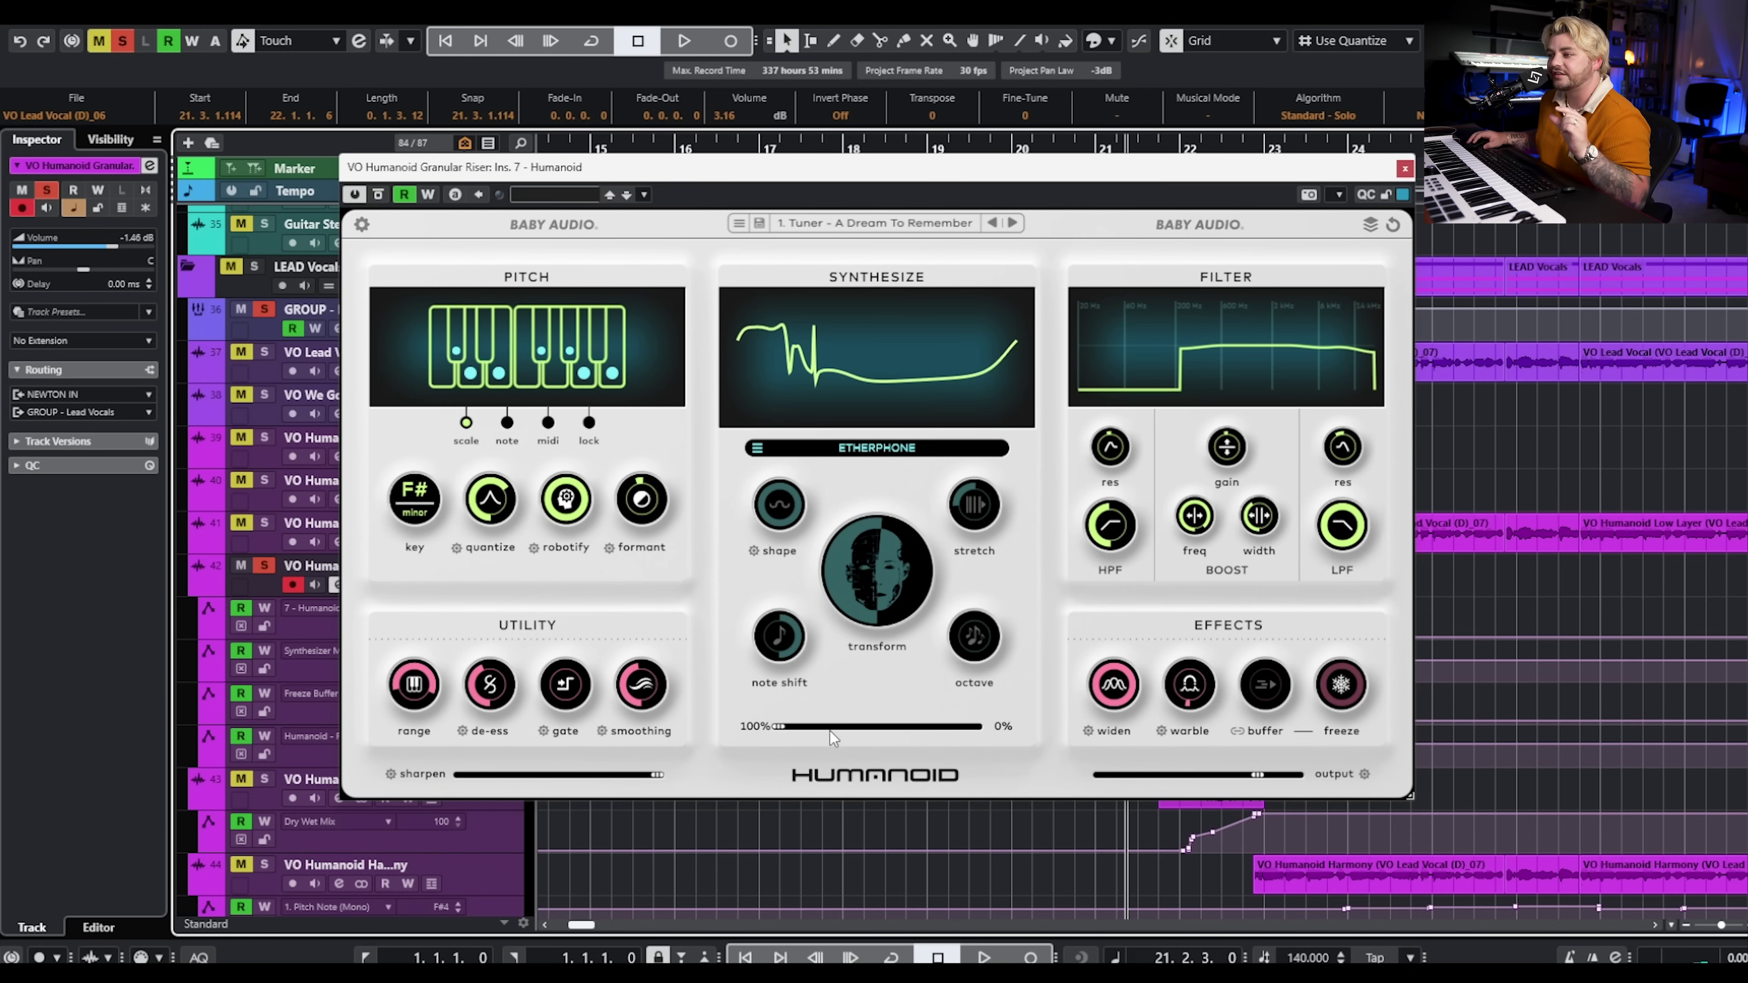
{"action": "key", "text": "space"}
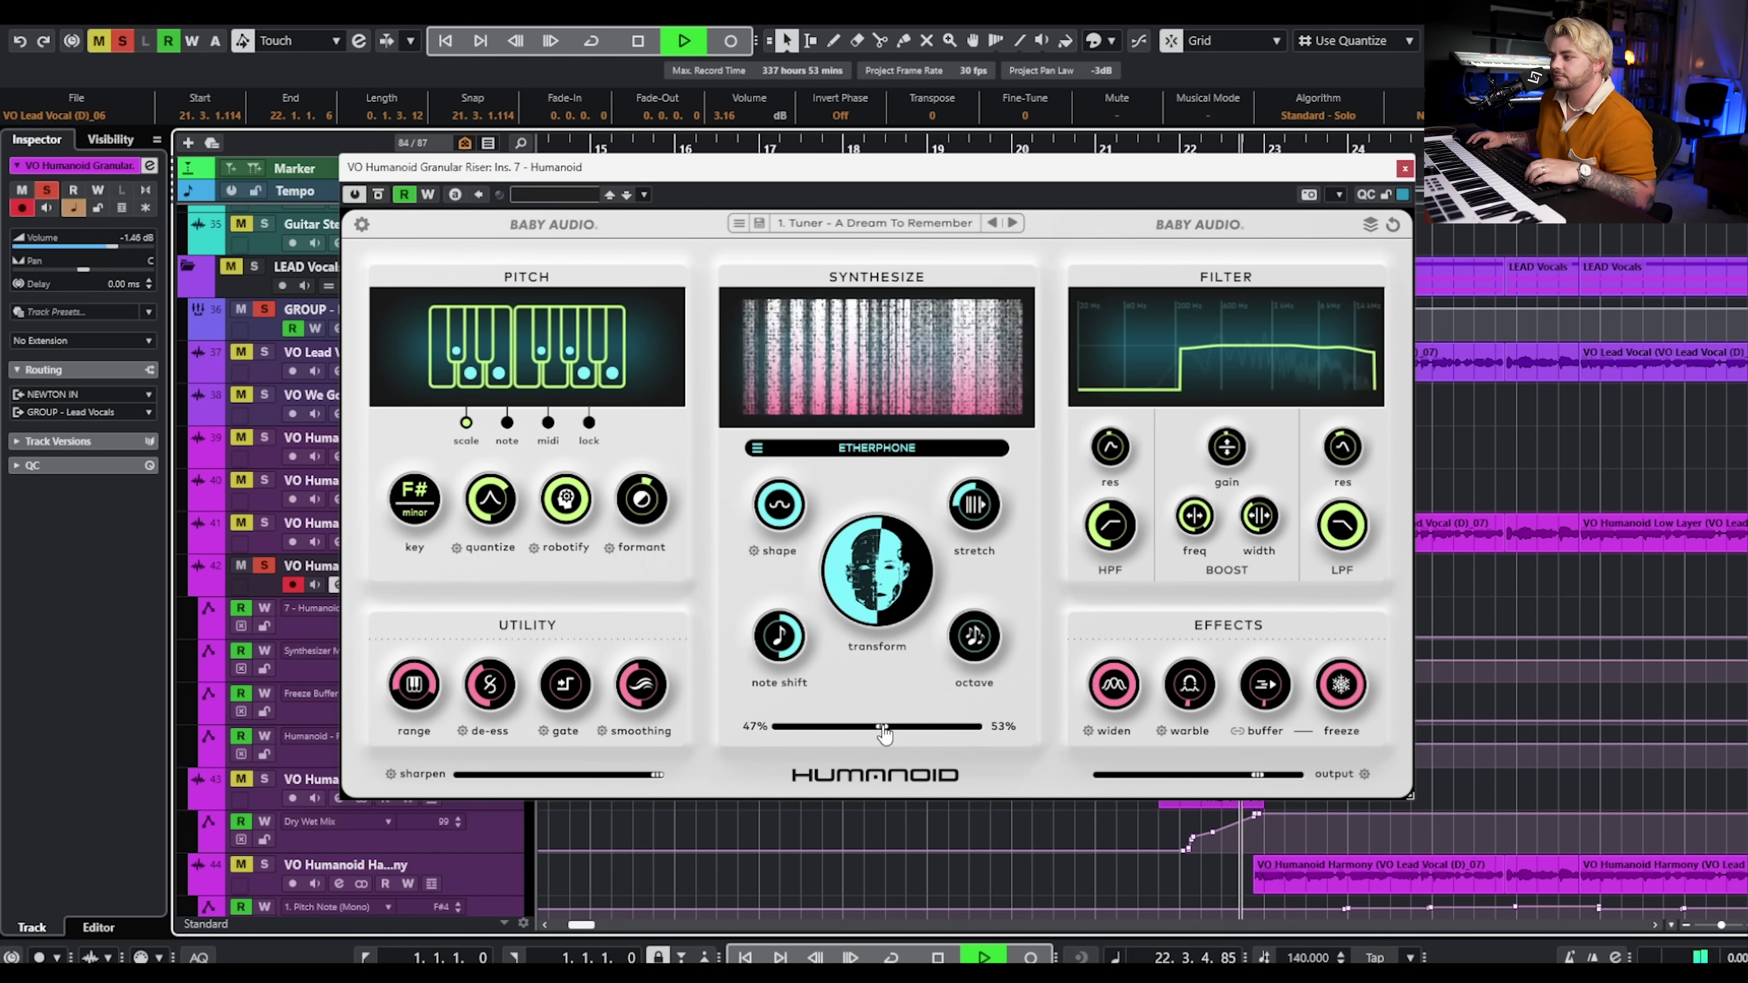
{"action": "key", "text": "space"}
{"action": "left_click", "coordinate": [1405, 168]}
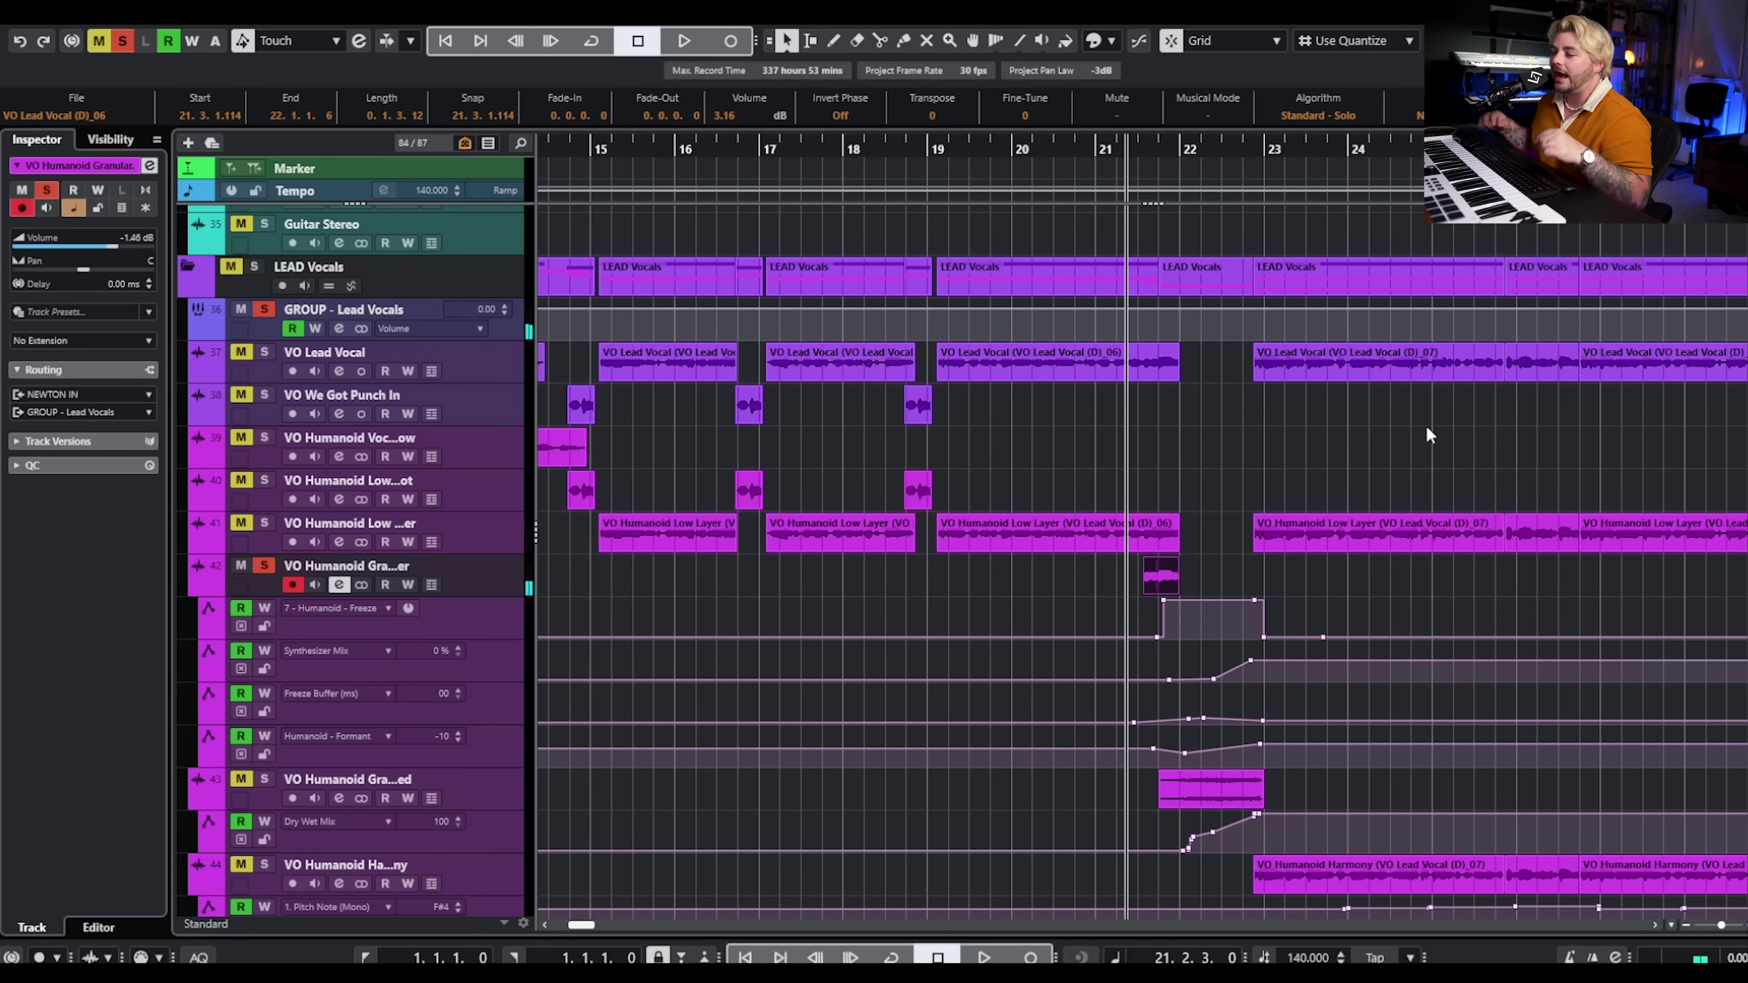
Unsolo VO Humanoid Granular Riser, solo the VO Humanoid Granular Riser Printed track and play it
{"action": "scroll", "coordinate": [819, 480], "scroll_direction": "down", "scroll_amount": 4}
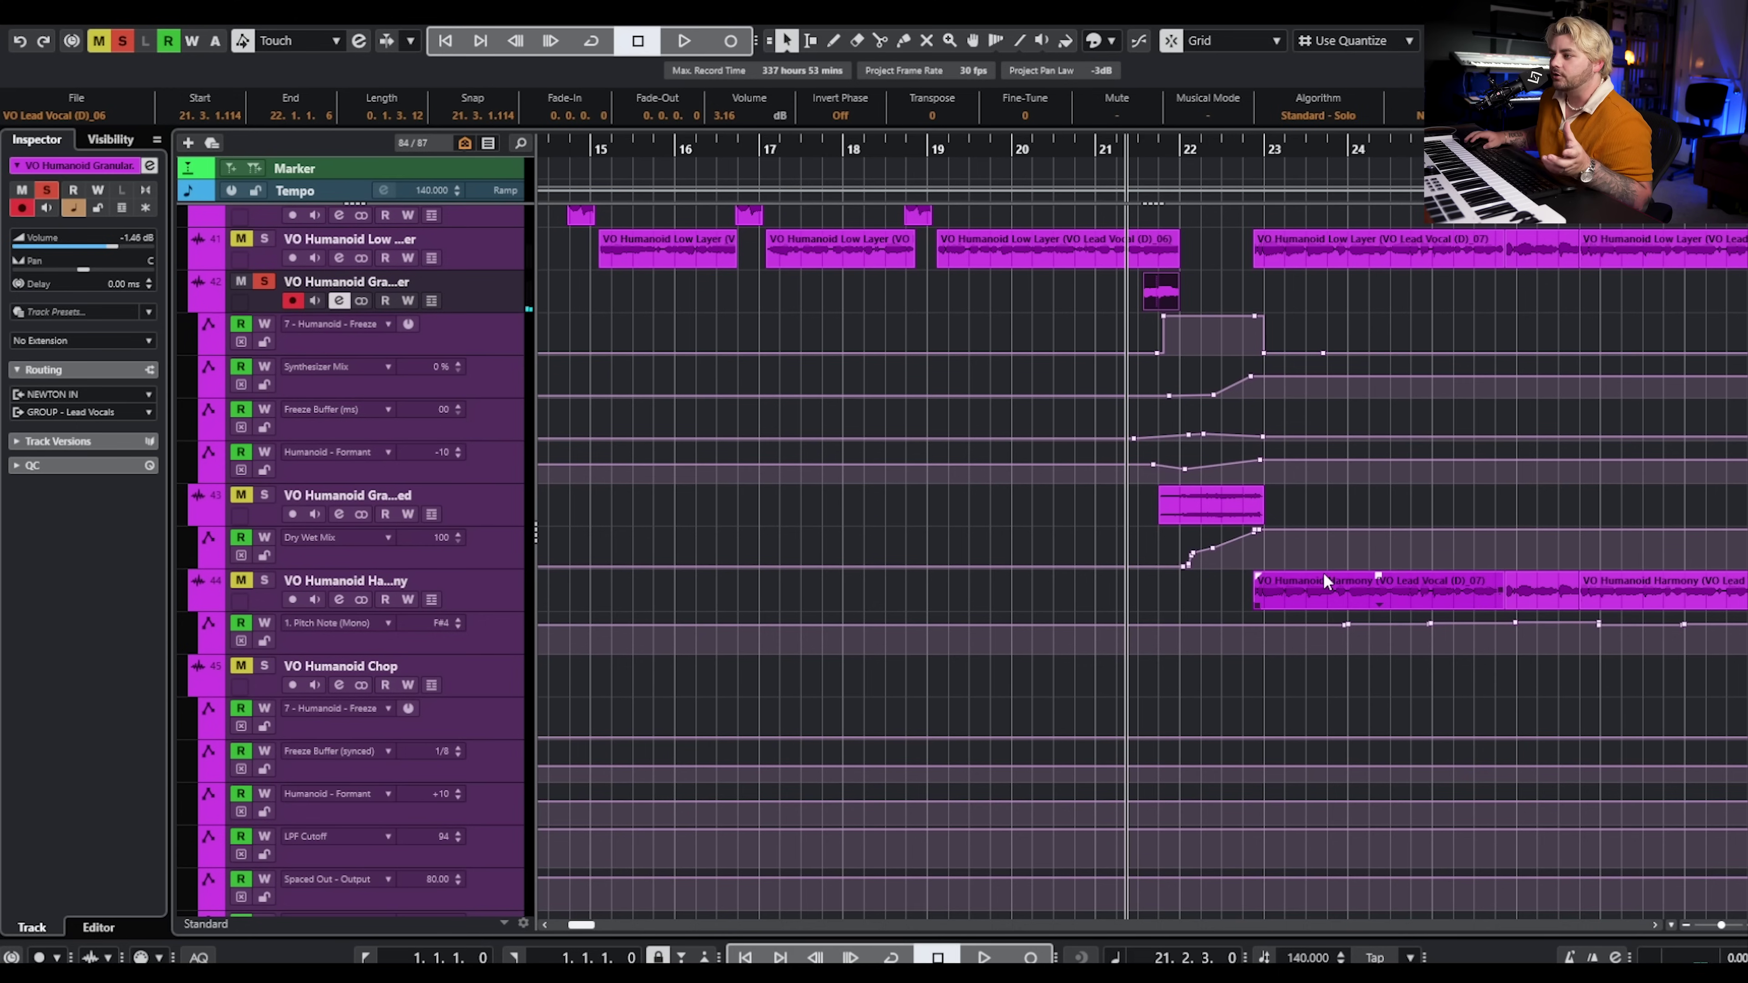
{"action": "left_click", "coordinate": [268, 283]}
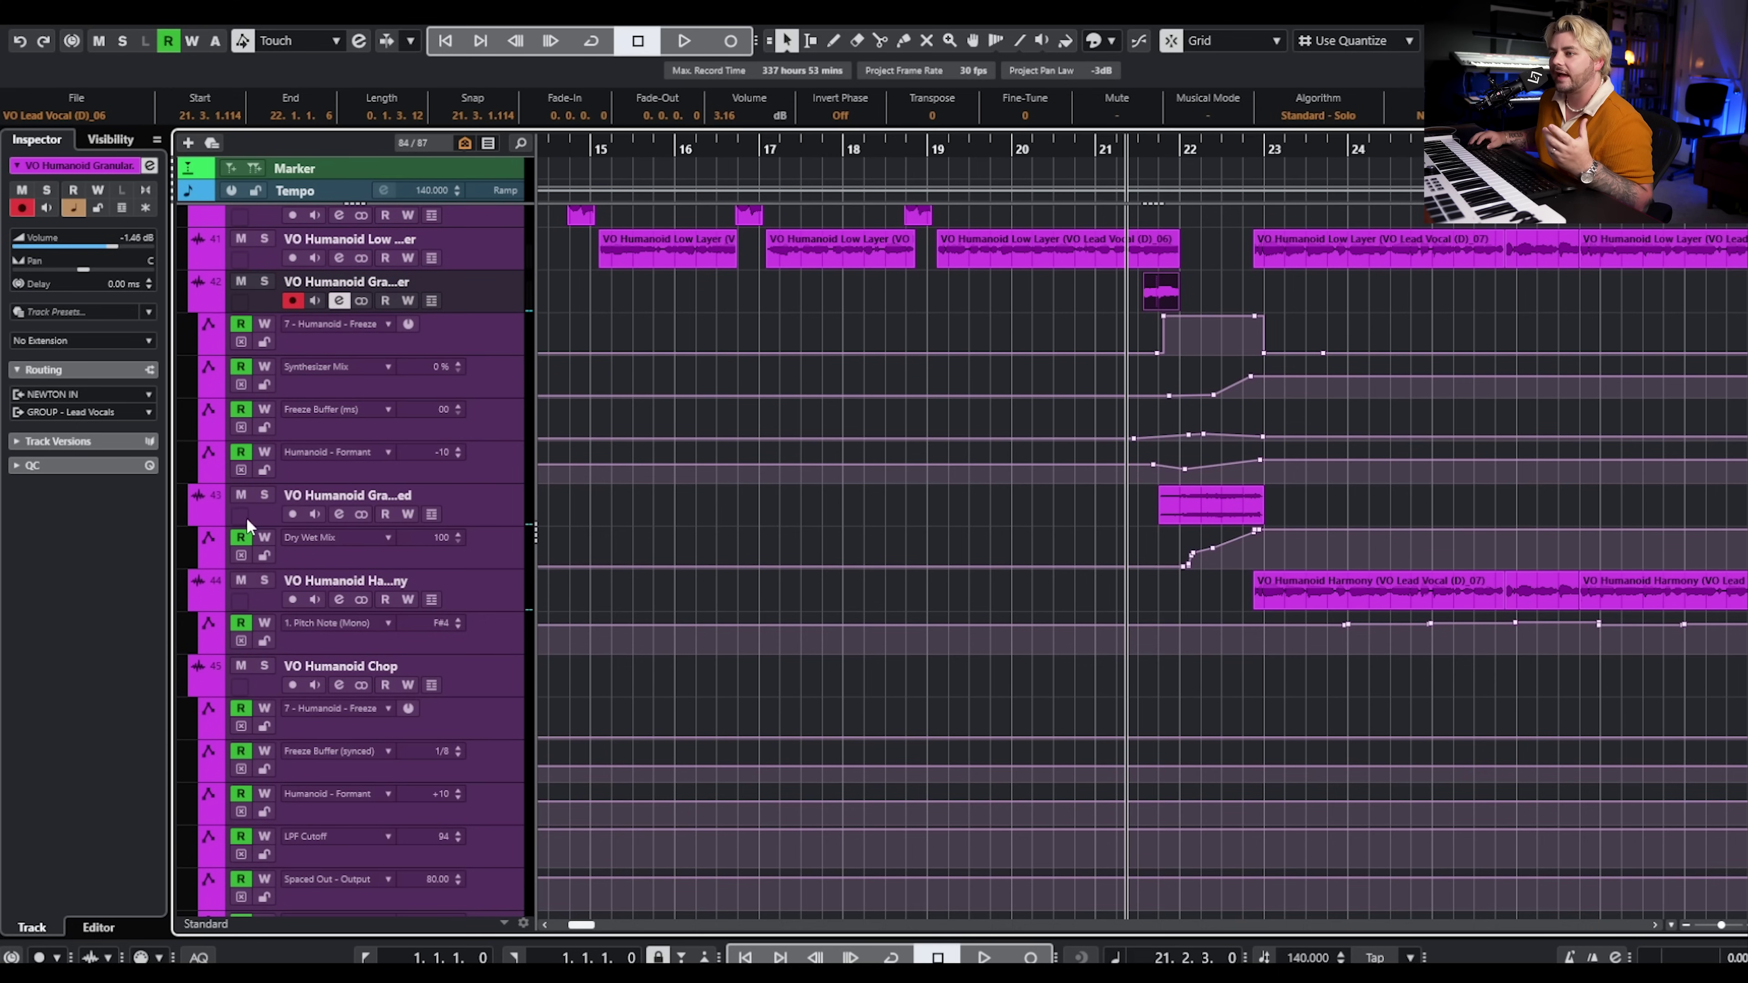
{"action": "left_click", "coordinate": [263, 496]}
{"action": "left_click", "coordinate": [317, 494]}
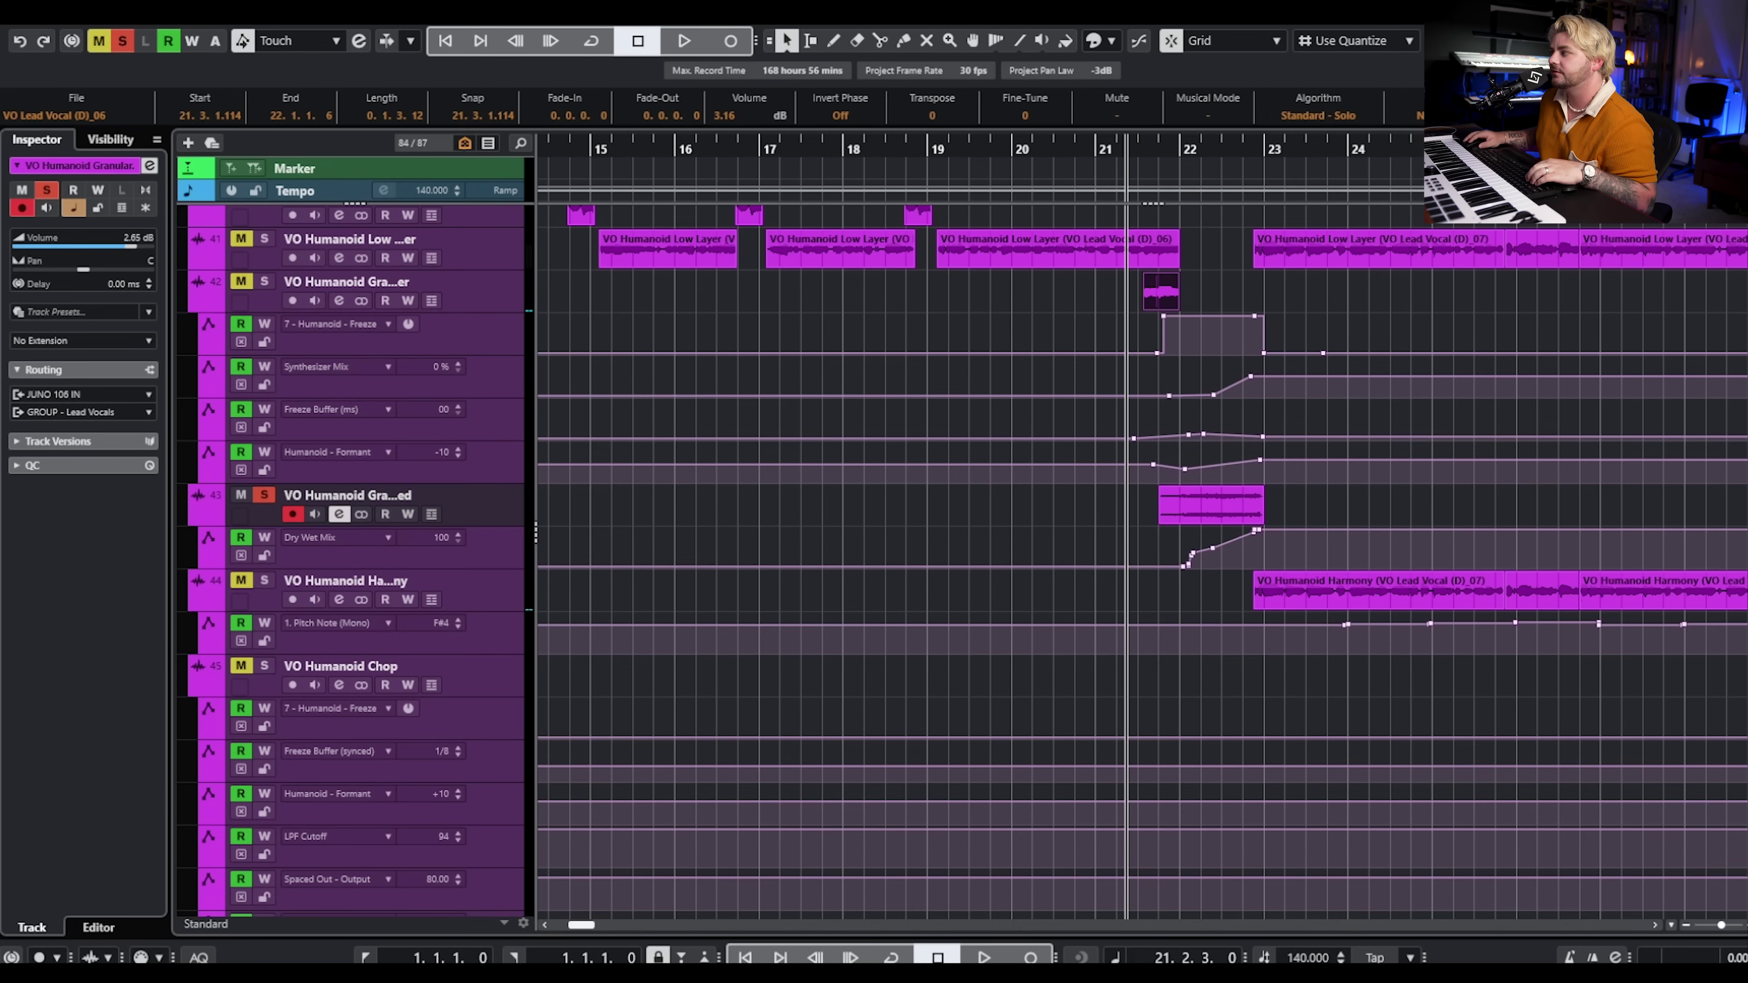
{"action": "key", "text": "space"}
{"action": "scroll", "coordinate": [1382, 497], "scroll_direction": "up", "scroll_amount": 3}
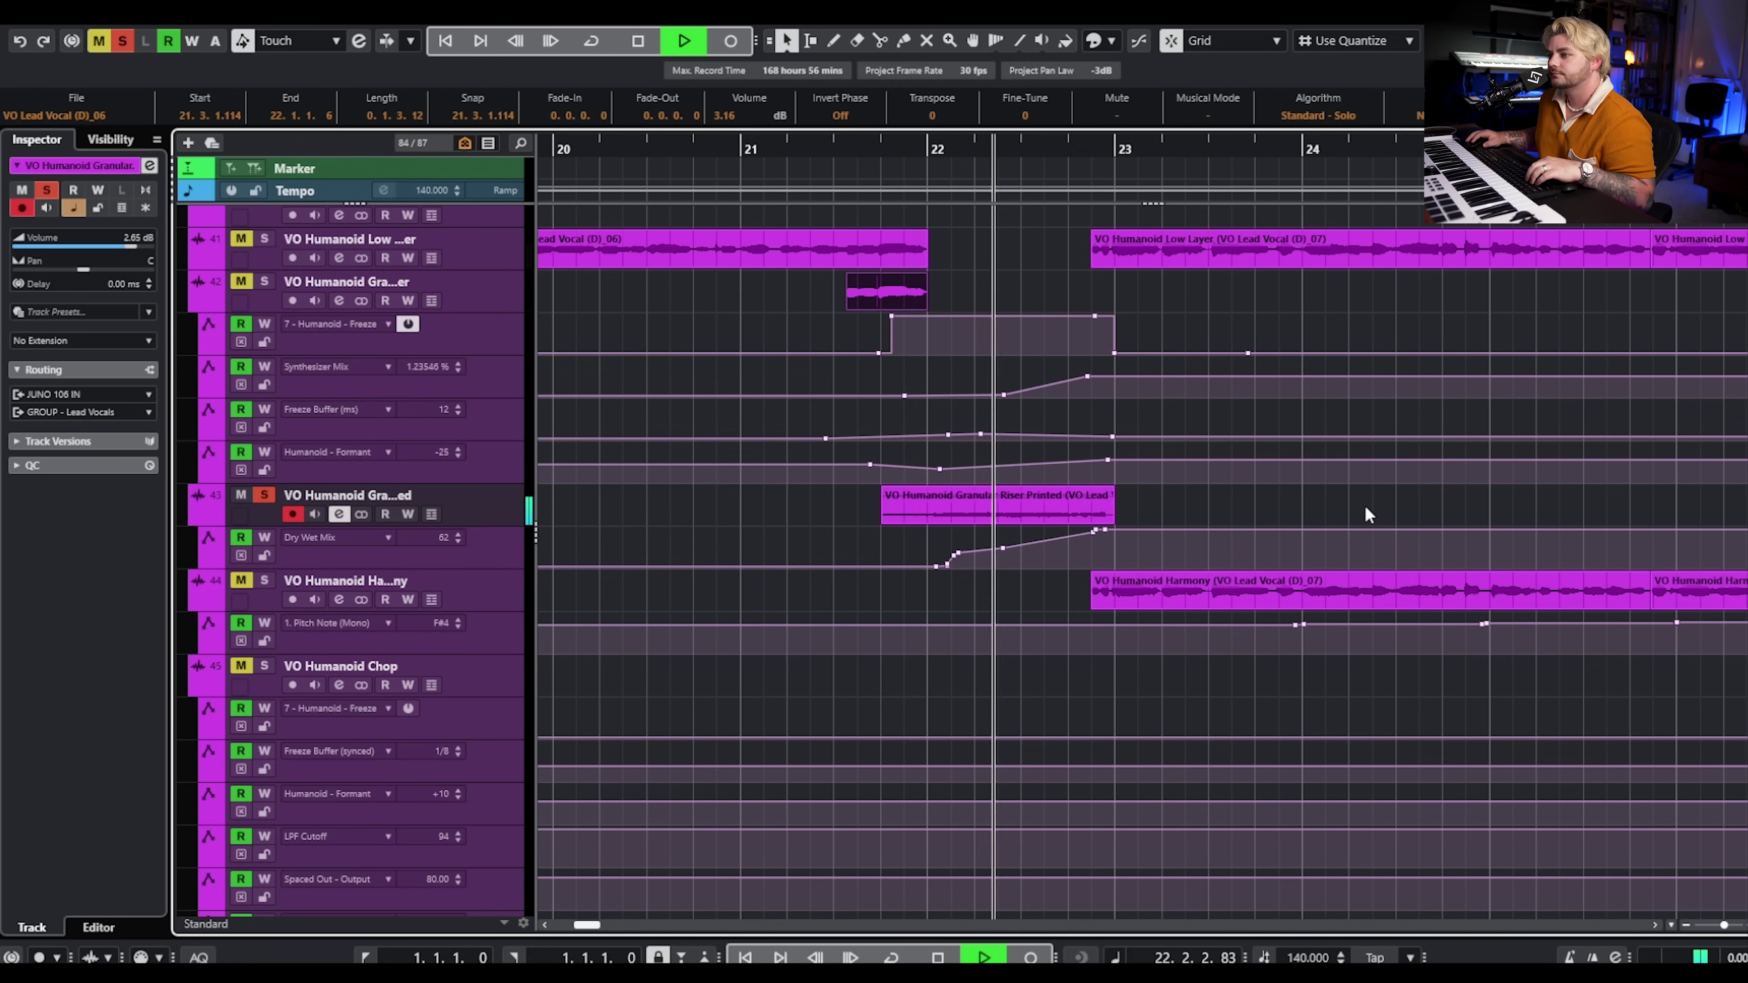
{"action": "key", "text": "space"}
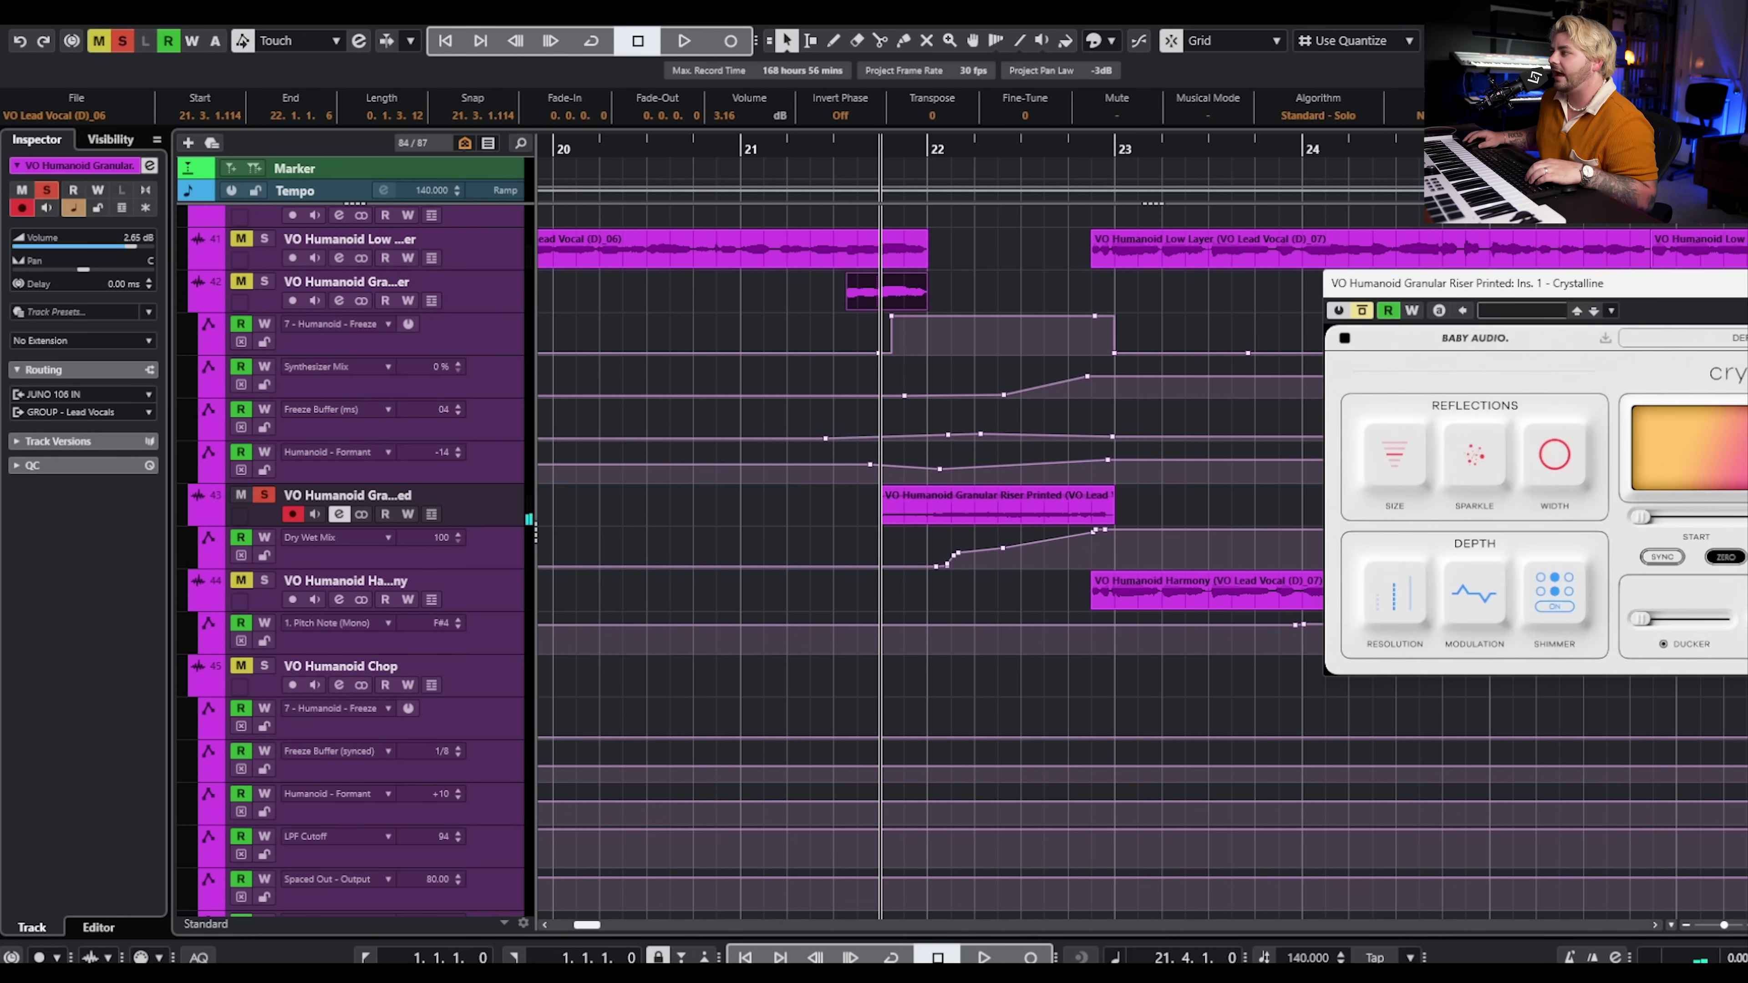
Examine the Crystalline reverb on the printed riser track, close it and play the soloed riser again
{"action": "left_click_drag", "start_coordinate": [1652, 274], "coordinate": [689, 232]}
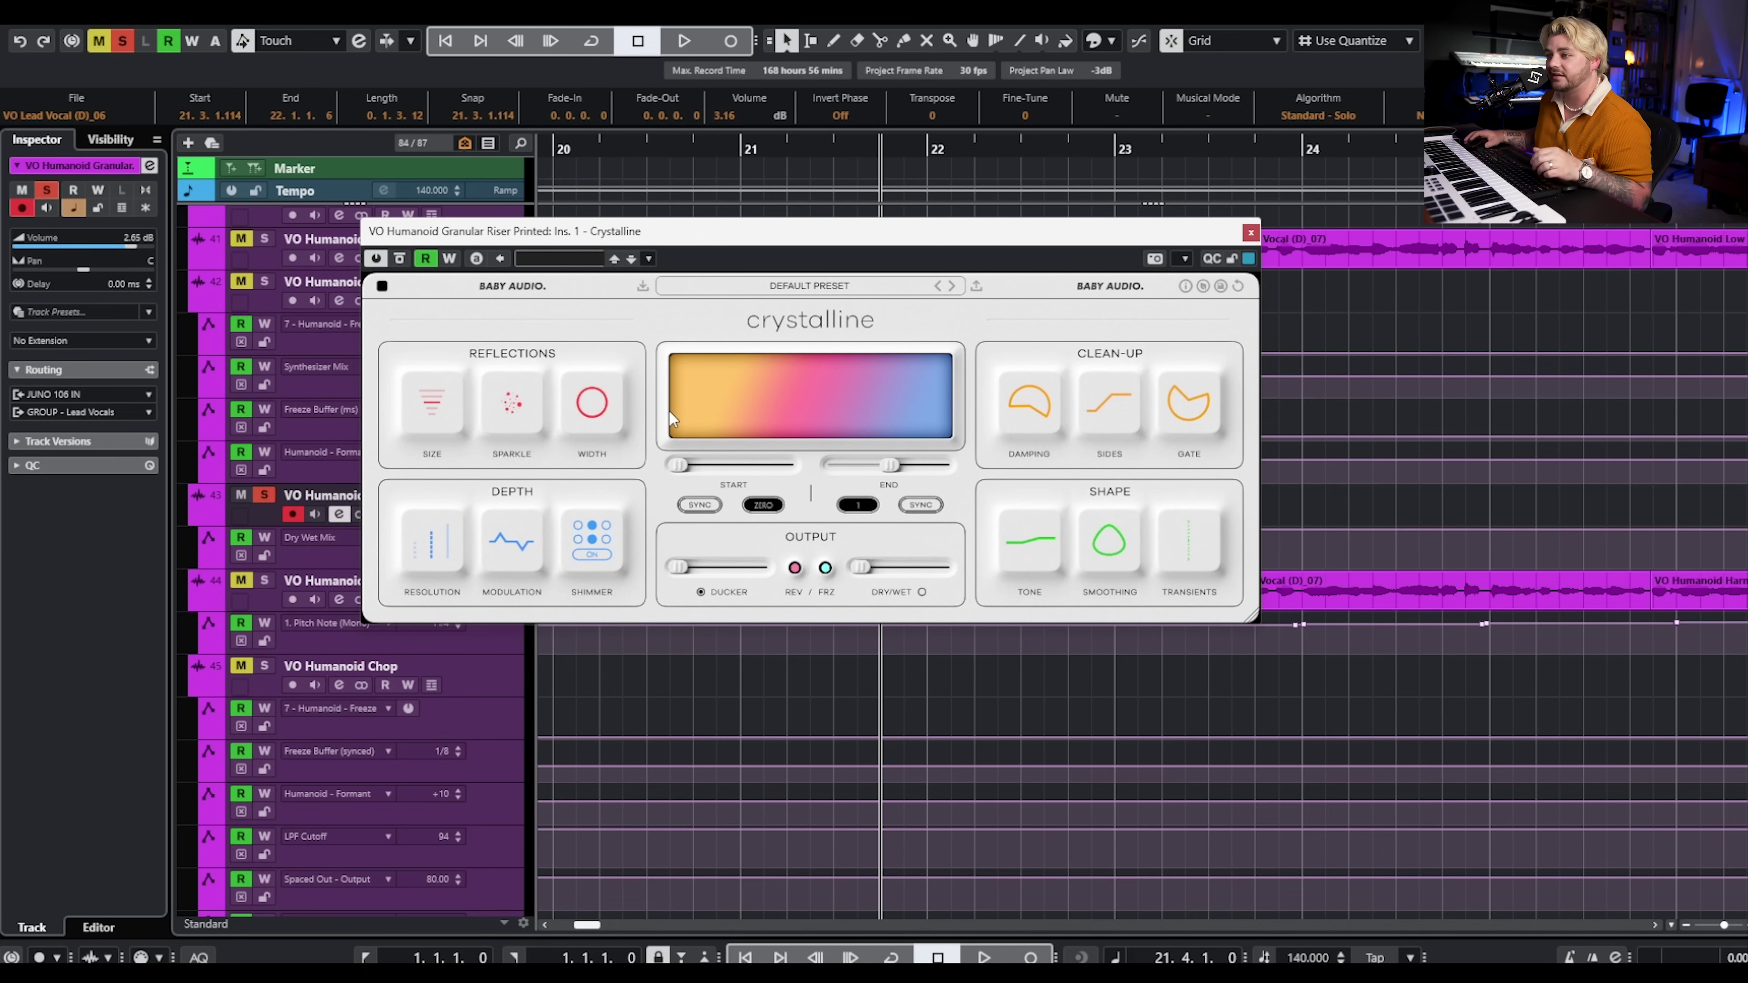
{"action": "left_click", "coordinate": [1250, 233]}
{"action": "key", "text": "space"}
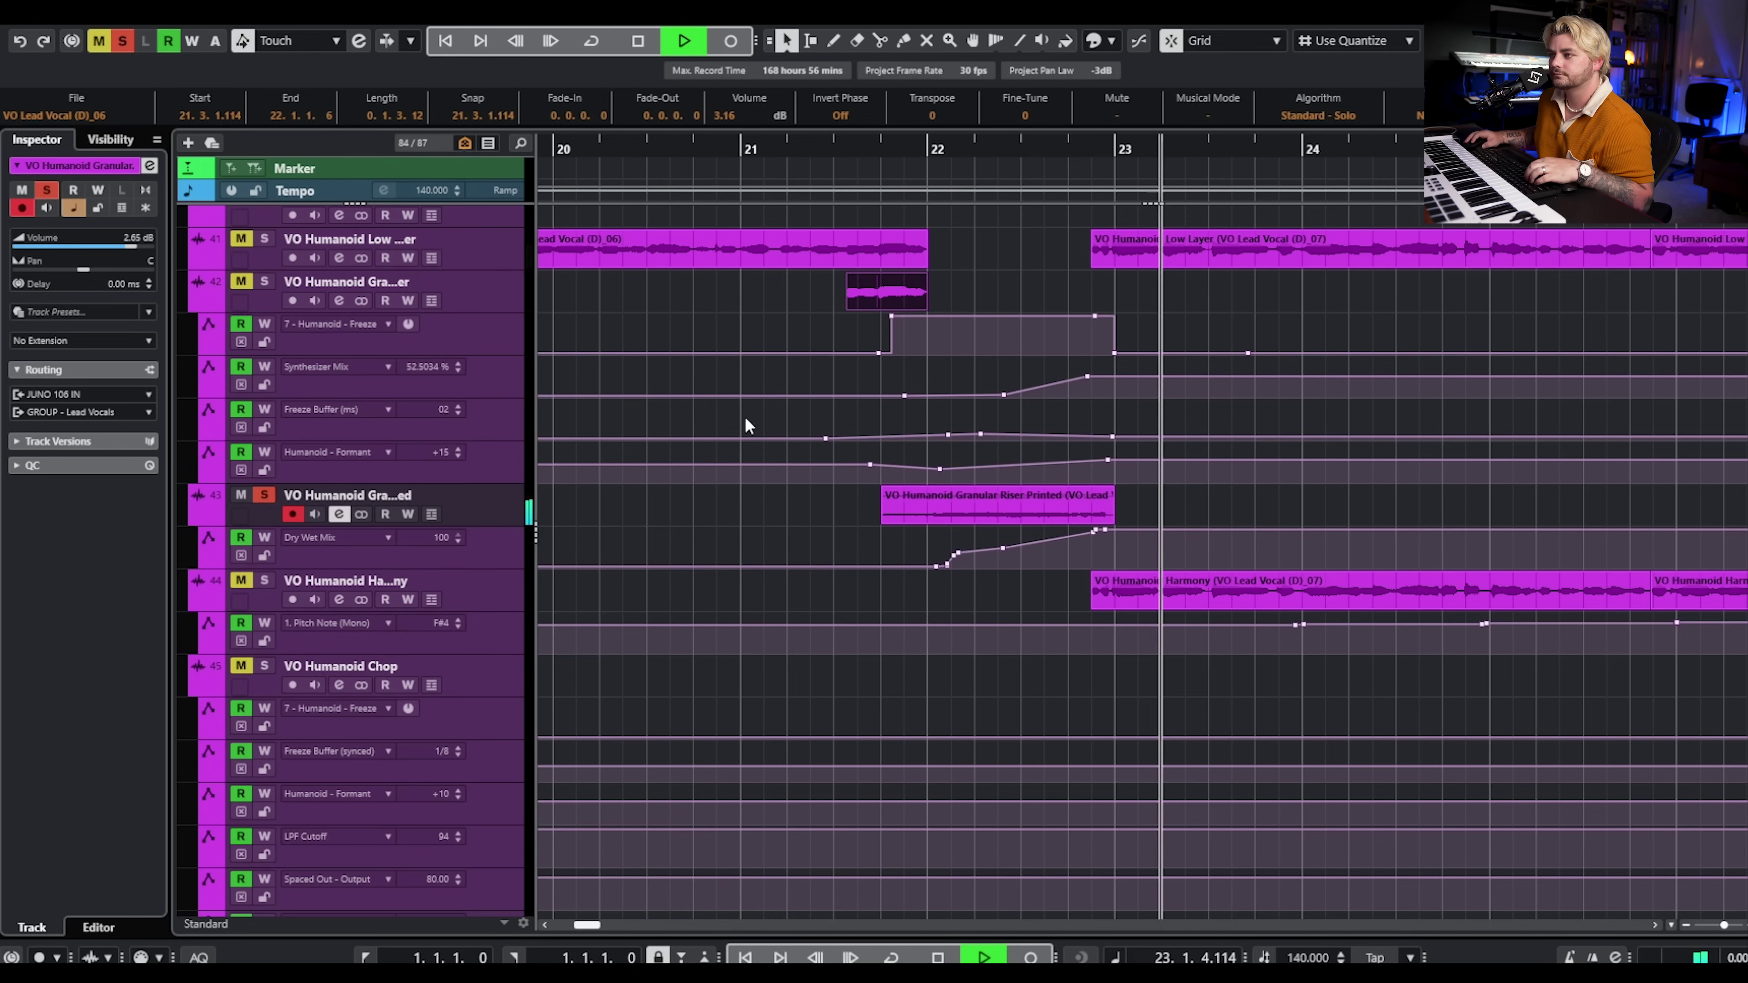
{"action": "key", "text": "space"}
Clear all solos and mutes in the project, and mute the clip on the VO Humanoid Granular Riser track
{"action": "scroll", "coordinate": [784, 548], "scroll_direction": "down", "scroll_amount": 3}
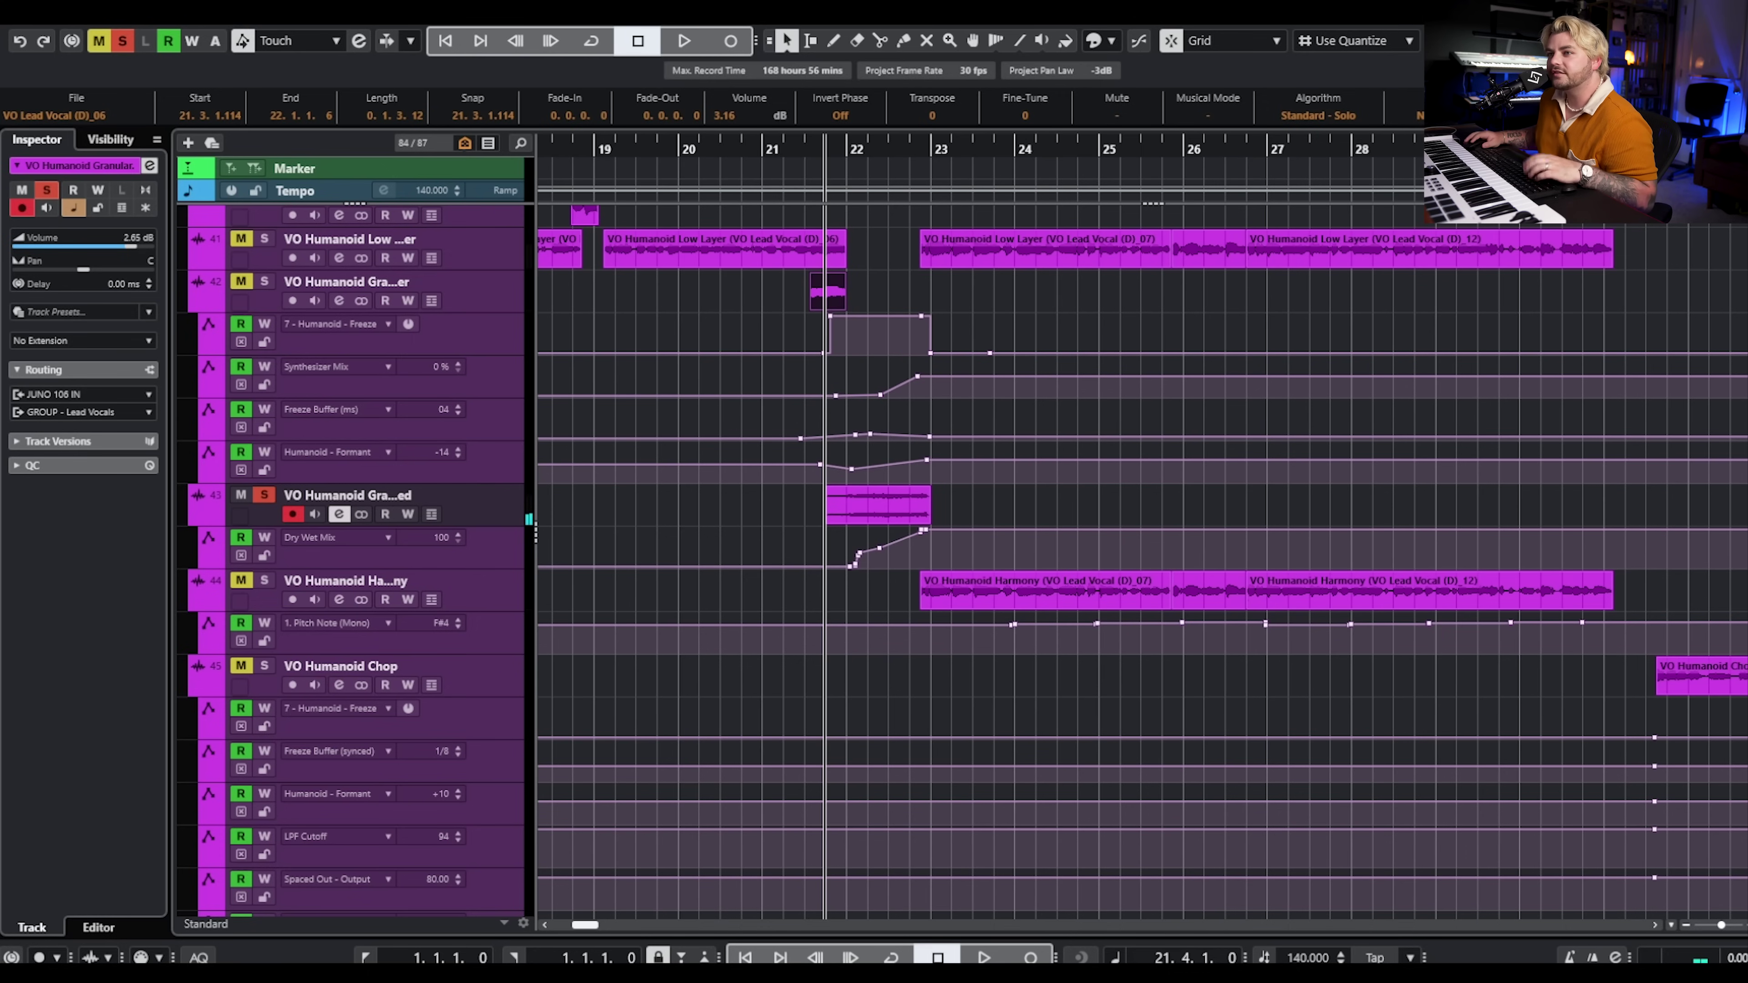
{"action": "left_click", "coordinate": [122, 40]}
{"action": "left_click", "coordinate": [98, 40]}
{"action": "left_click_drag", "start_coordinate": [758, 289], "coordinate": [933, 290]}
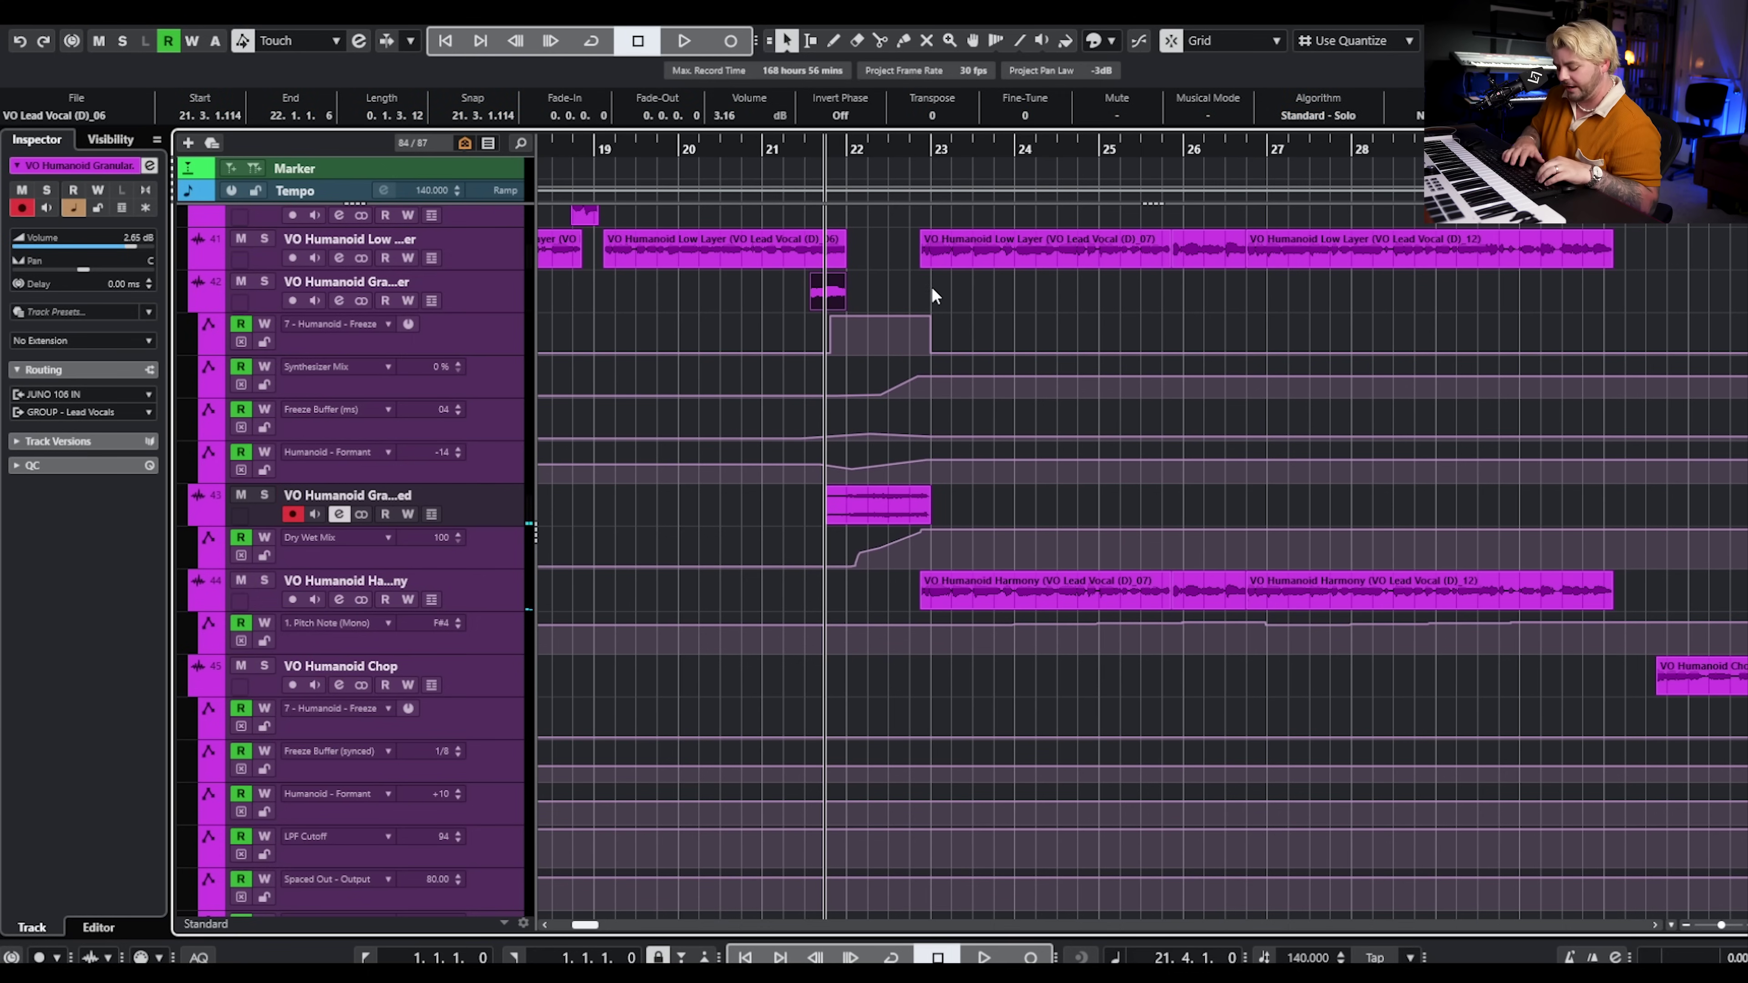
{"action": "scroll", "coordinate": [998, 326], "scroll_direction": "down", "scroll_amount": 3}
{"action": "scroll", "coordinate": [915, 272], "scroll_direction": "up", "scroll_amount": 5}
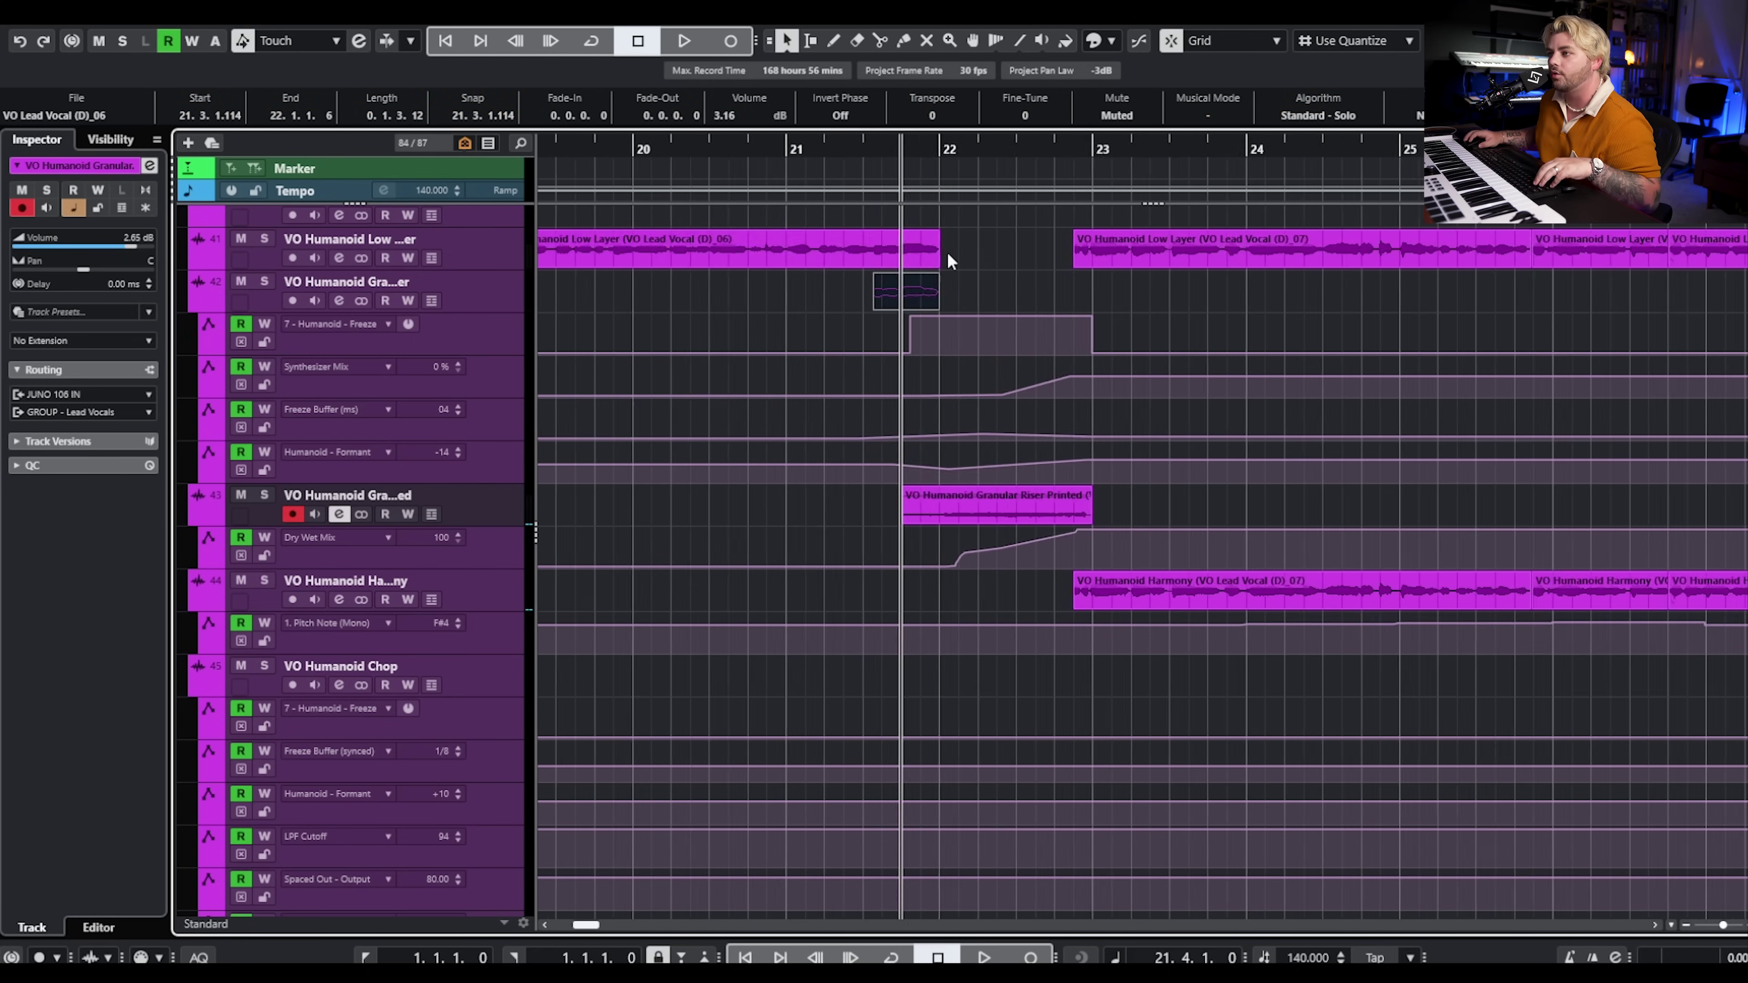
Solo the VO Lead Vocal track and play it briefly from before bar 22
{"action": "scroll", "coordinate": [347, 240], "scroll_direction": "up", "scroll_amount": 5}
{"action": "left_click", "coordinate": [263, 494]}
{"action": "key", "text": "space"}
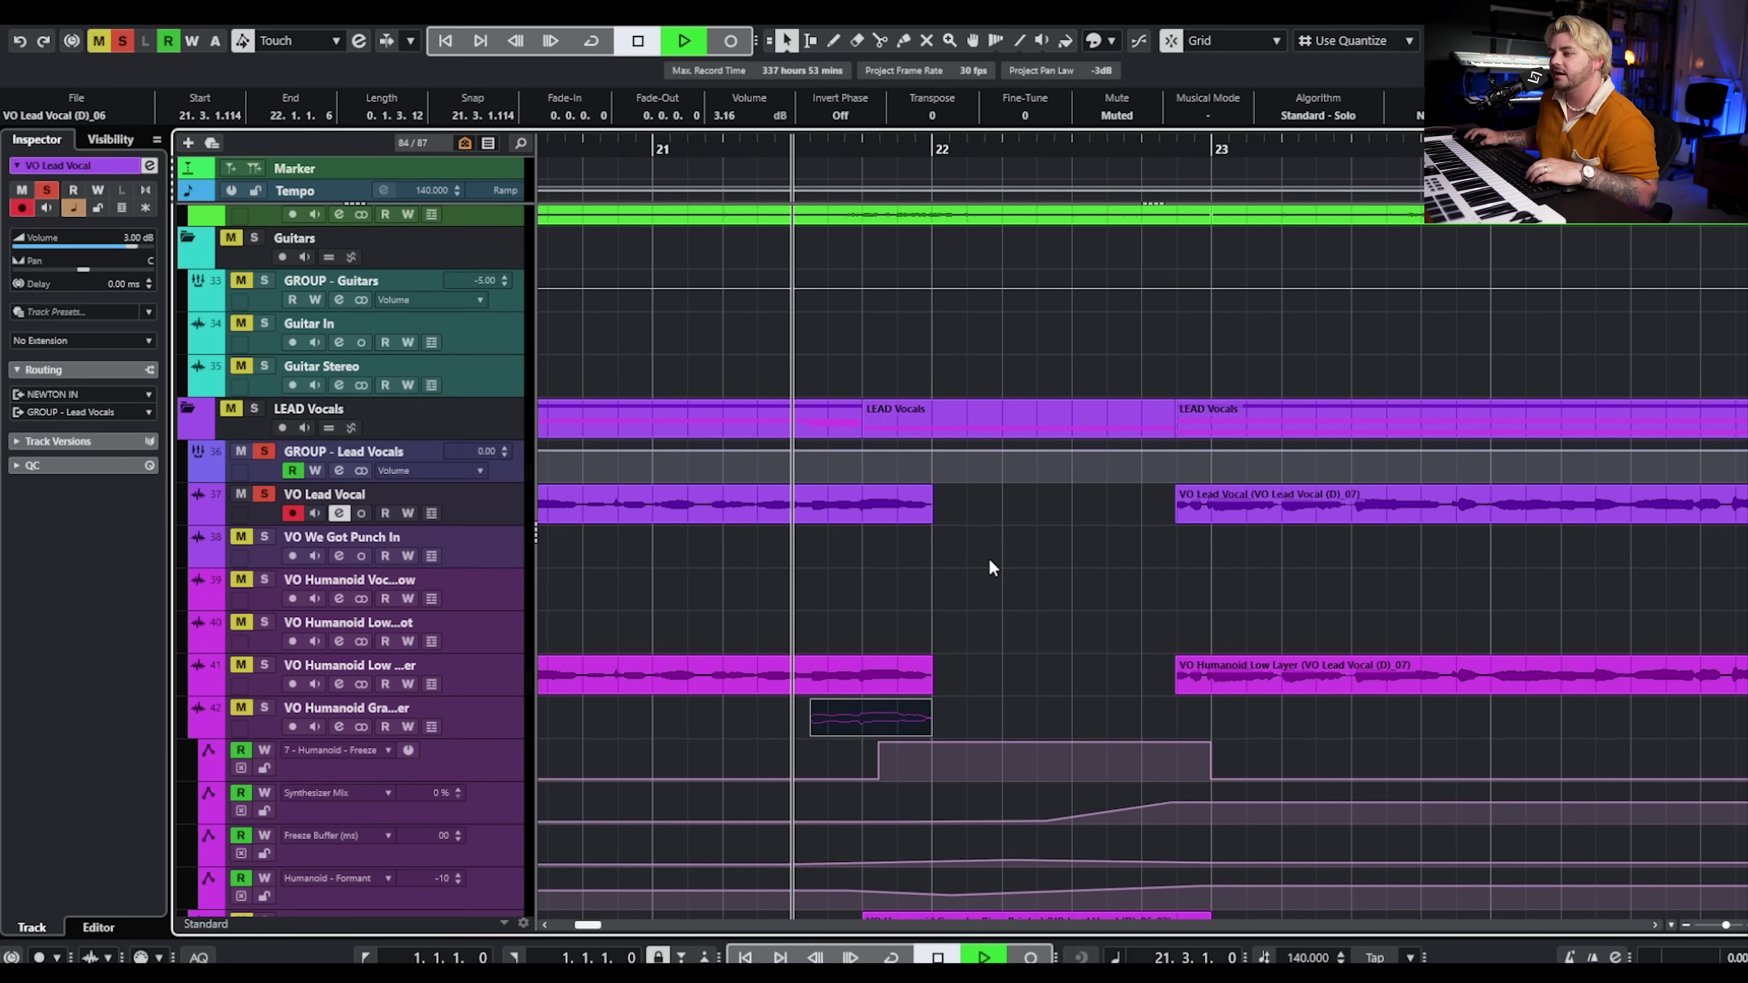
{"action": "key", "text": "space"}
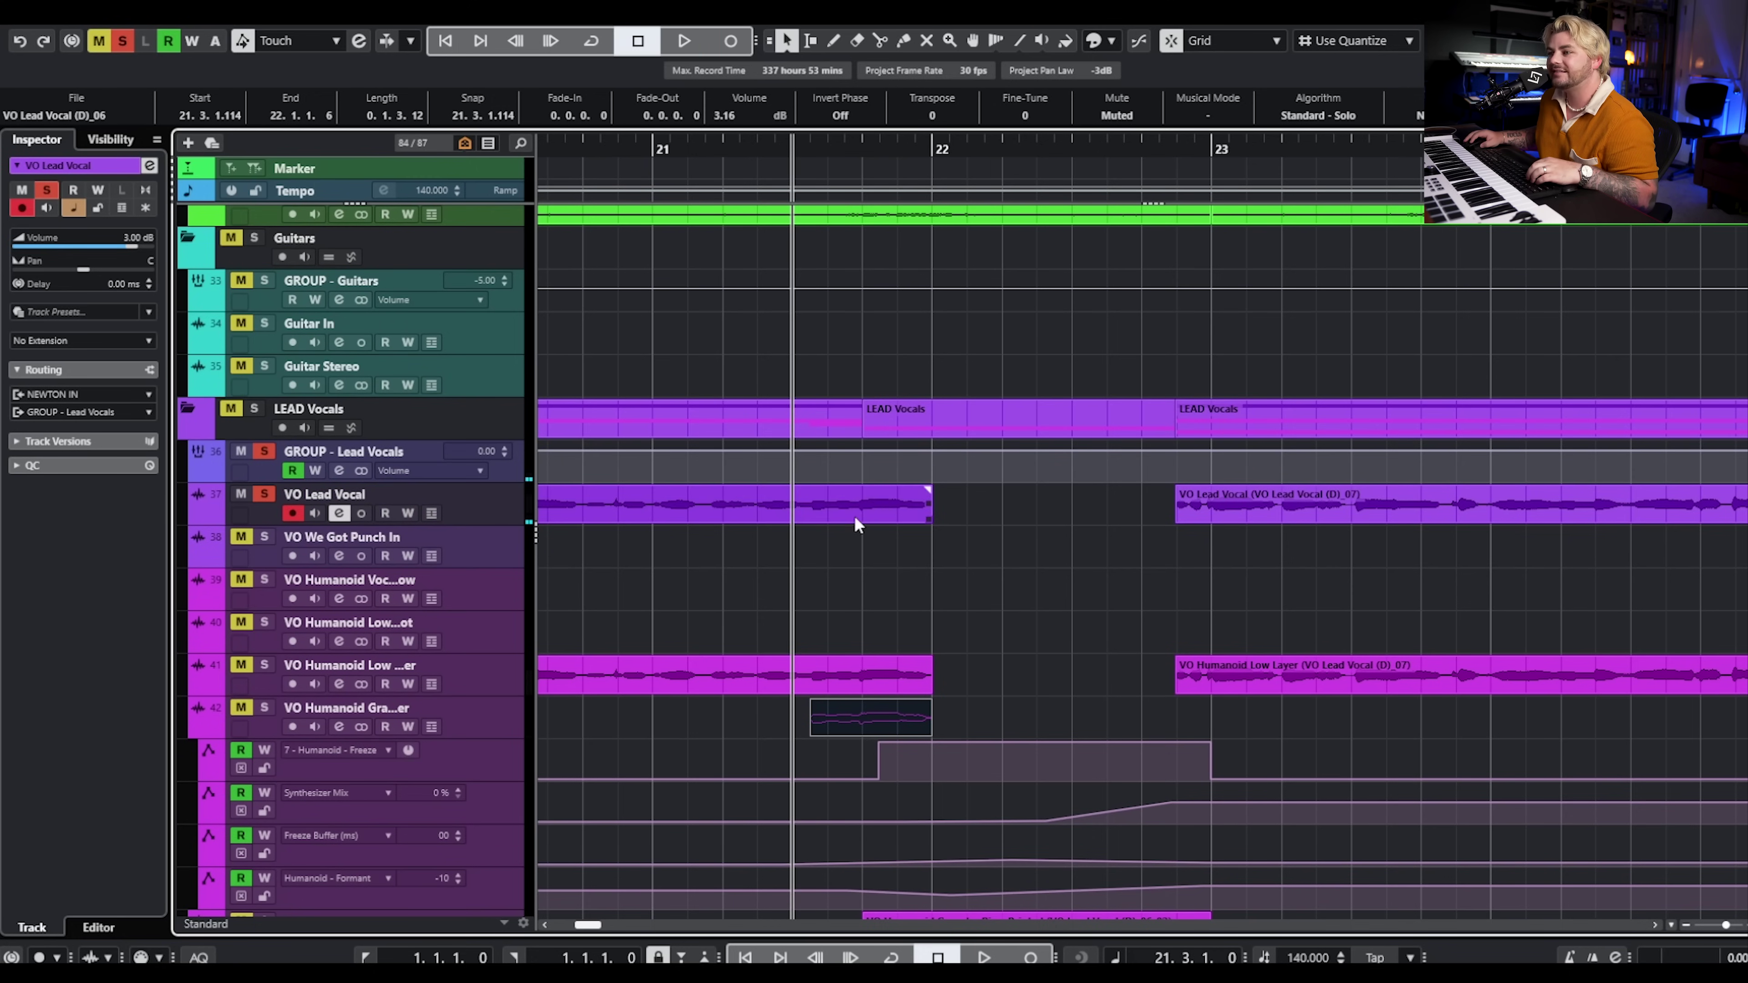
Clear the lead vocal solo, review the riser's automation lanes and play the full mix through the printed riser
{"action": "scroll", "coordinate": [925, 530], "scroll_direction": "down", "scroll_amount": 3}
{"action": "scroll", "coordinate": [929, 530], "scroll_direction": "down", "scroll_amount": 3}
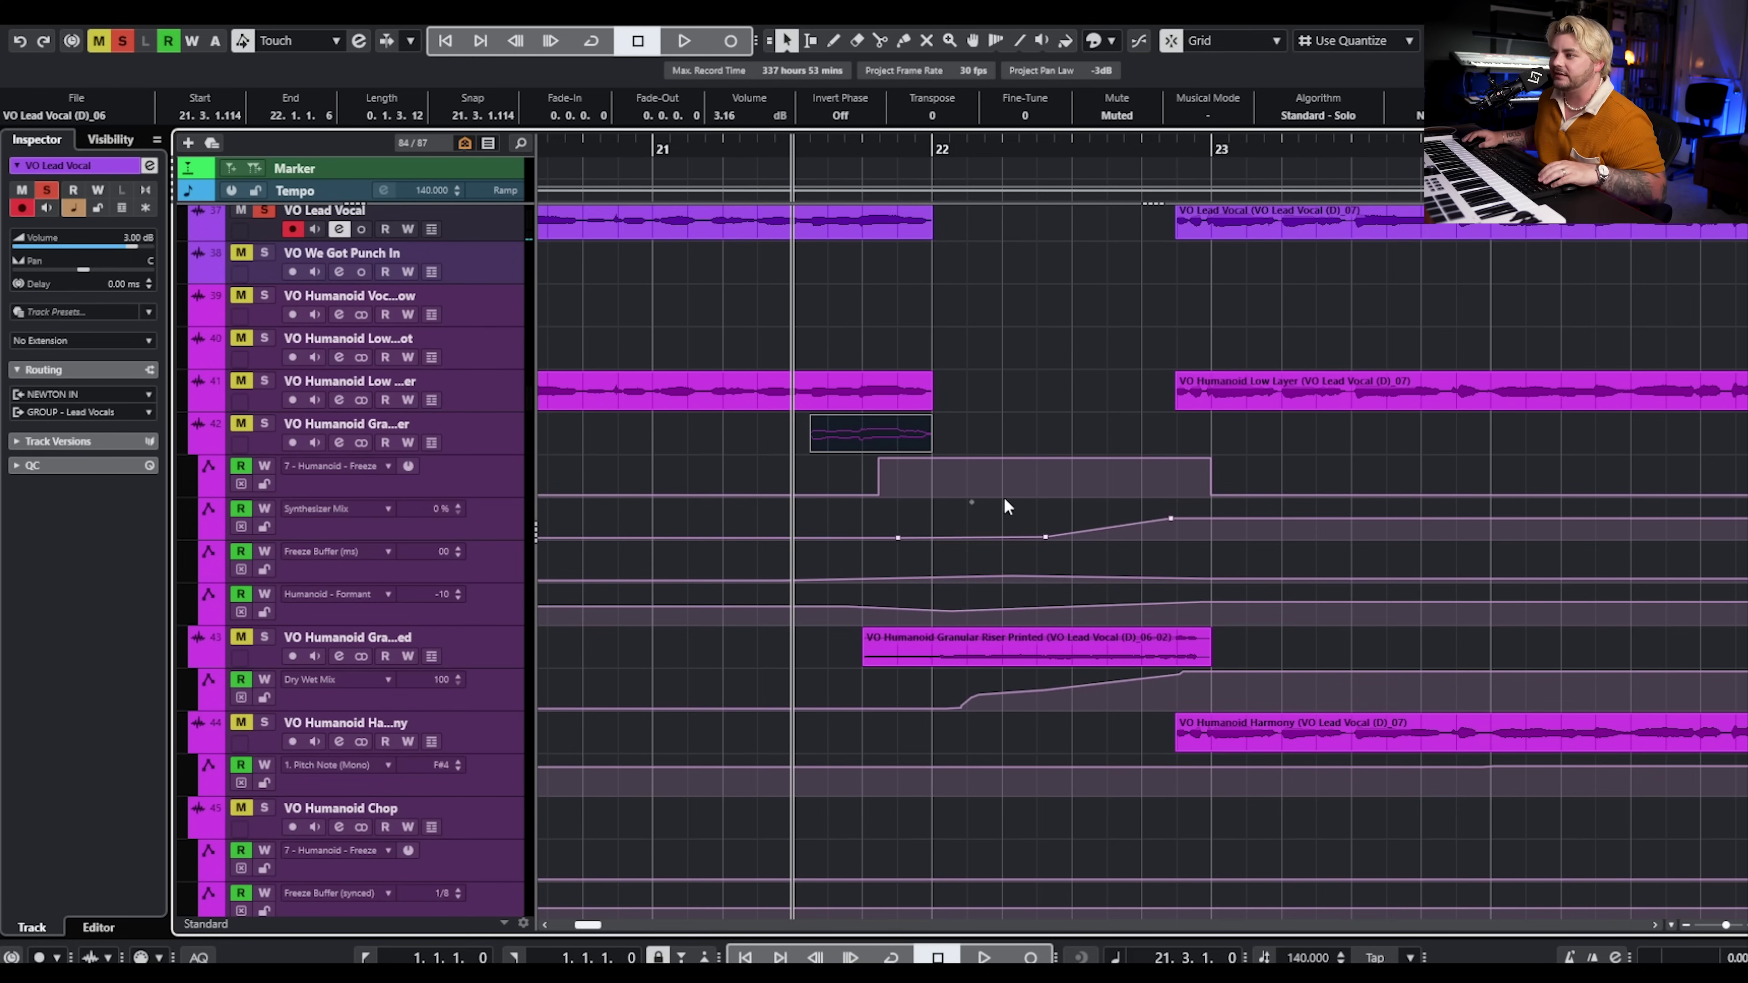
{"action": "scroll", "coordinate": [1026, 375], "scroll_direction": "down", "scroll_amount": 4}
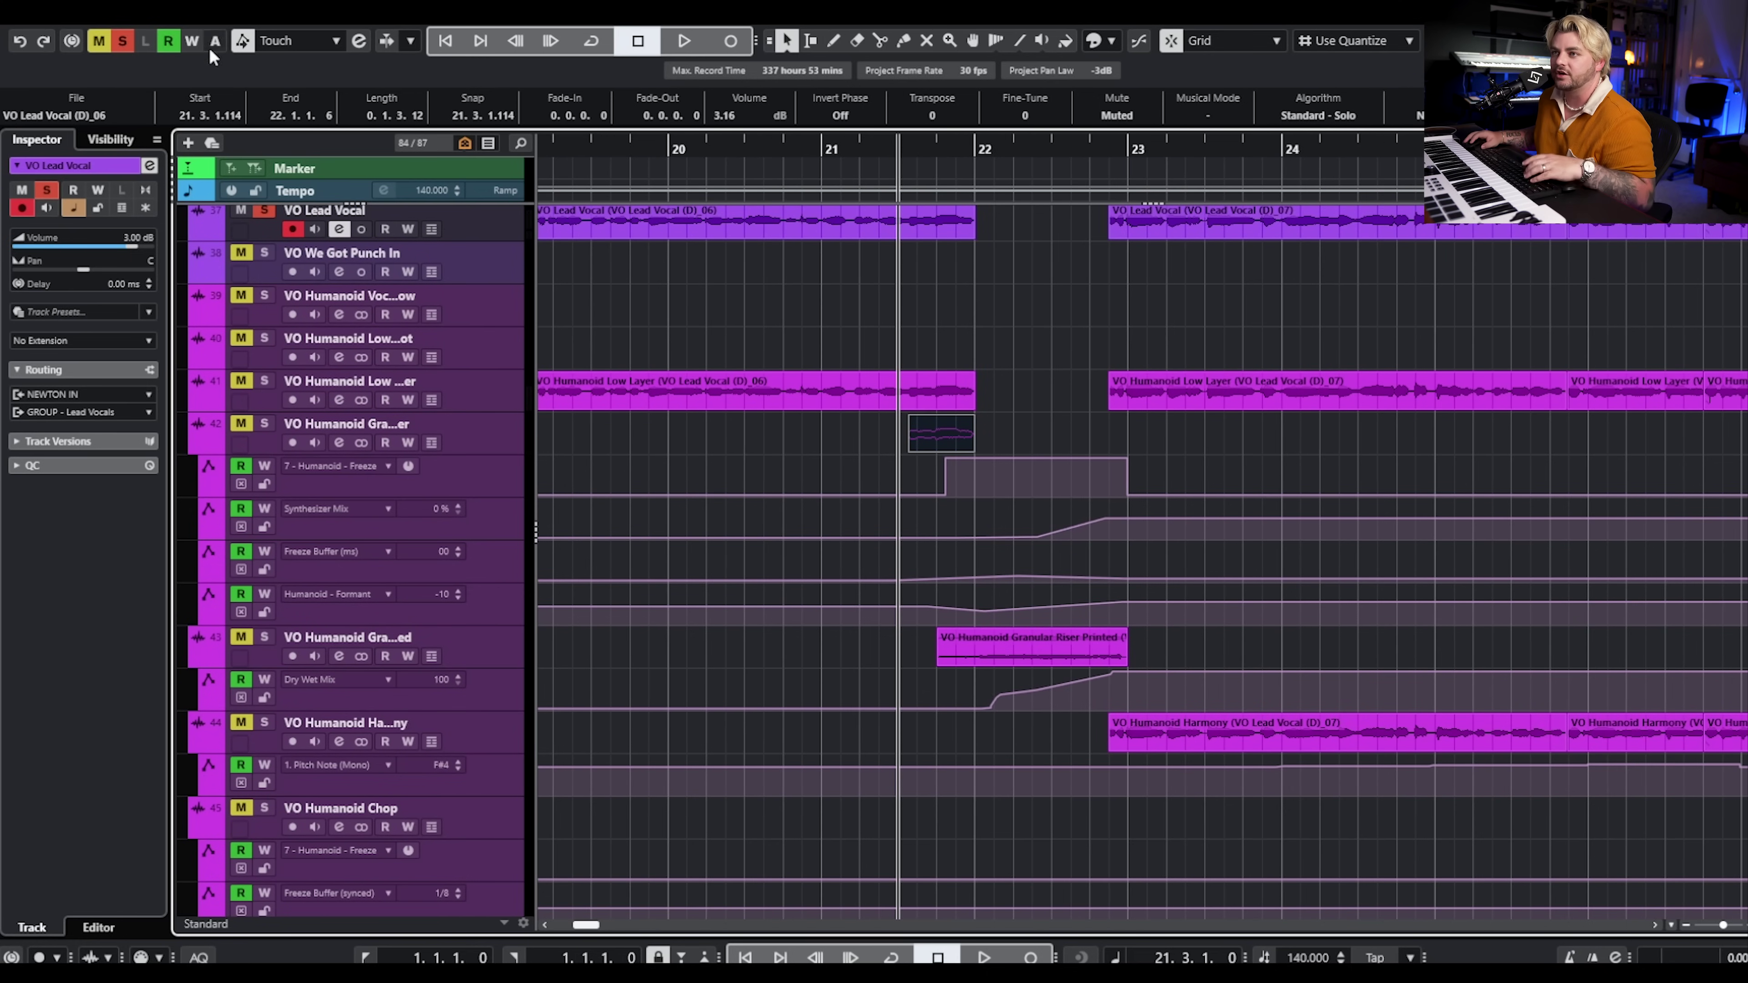
{"action": "left_click", "coordinate": [123, 41]}
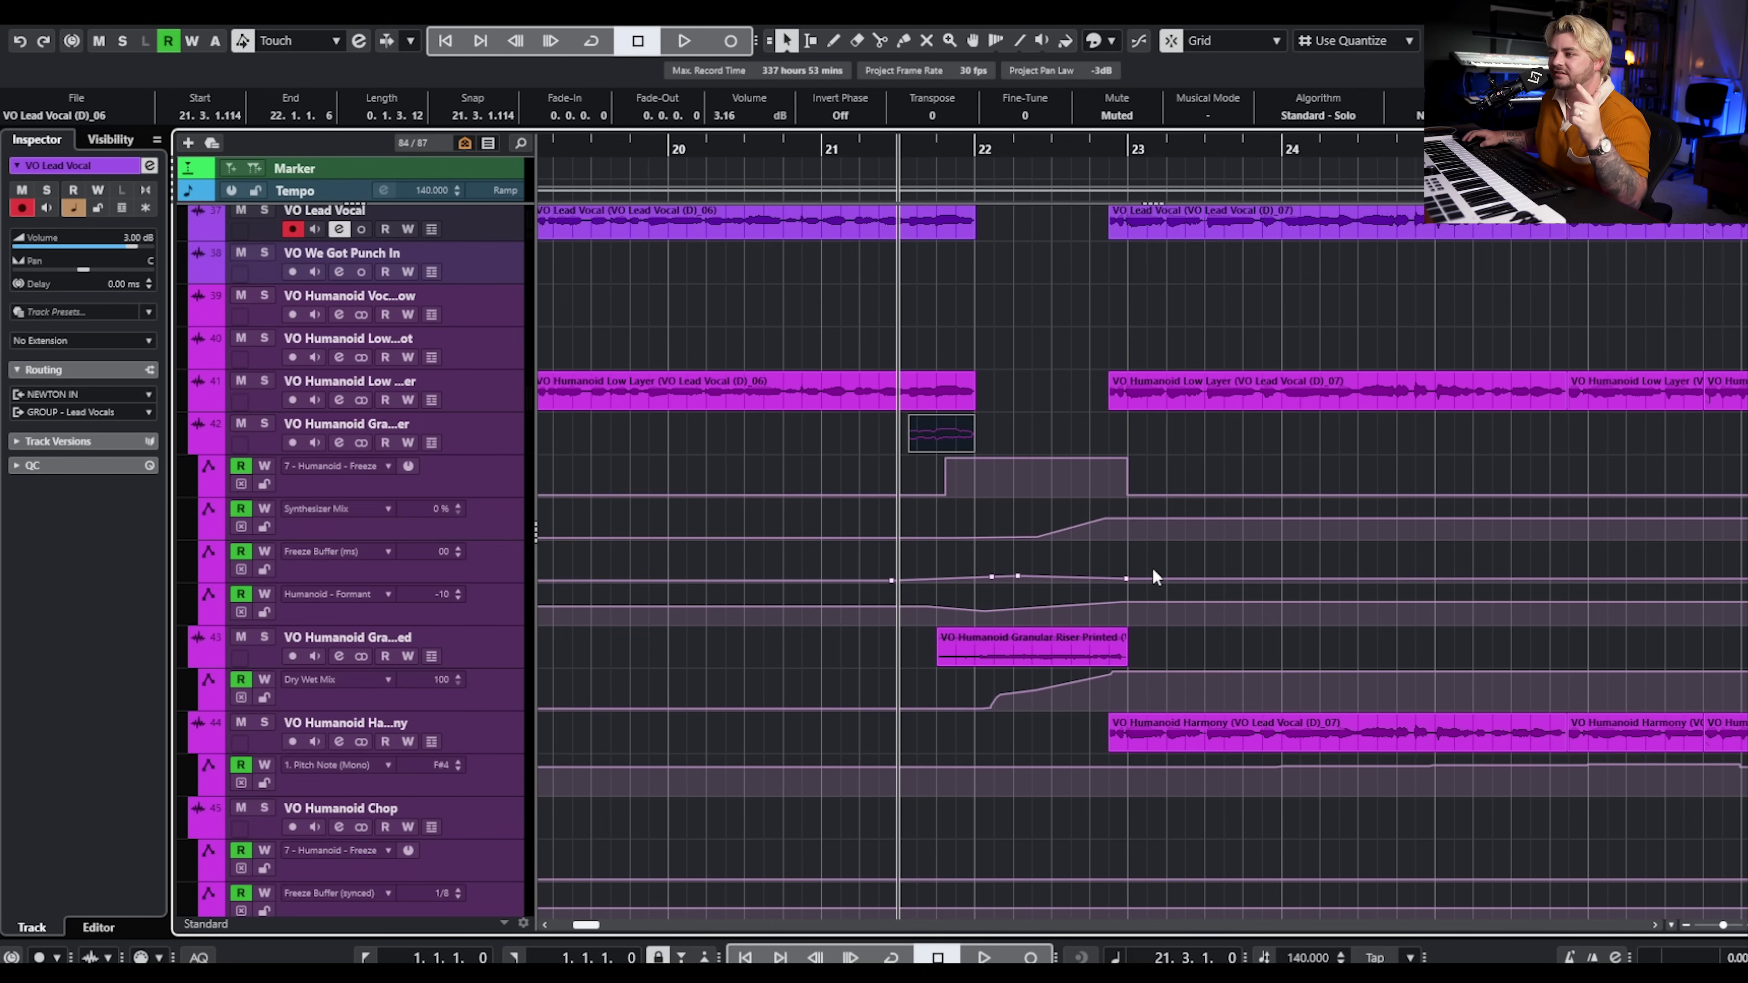
{"action": "scroll", "coordinate": [1073, 523], "scroll_direction": "down", "scroll_amount": 3}
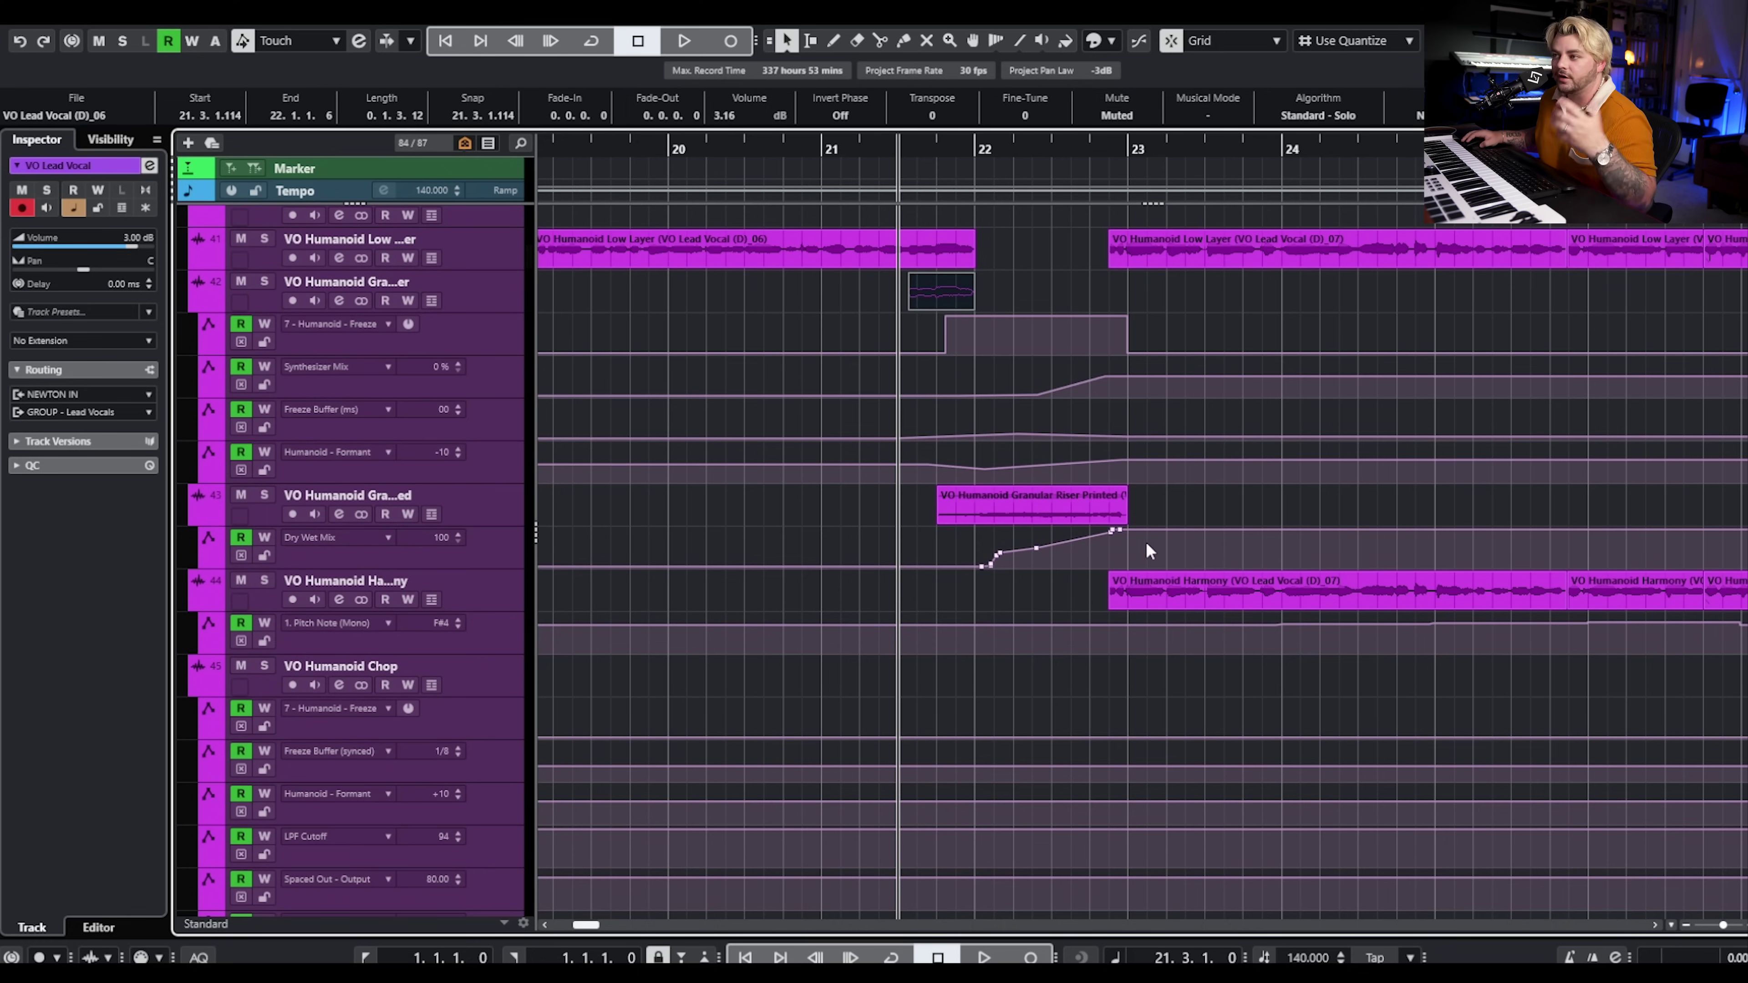
{"action": "scroll", "coordinate": [985, 326], "scroll_direction": "up", "scroll_amount": 4}
{"action": "scroll", "coordinate": [985, 326], "scroll_direction": "down", "scroll_amount": 2, "text": "ctrl"}
{"action": "key", "text": "space"}
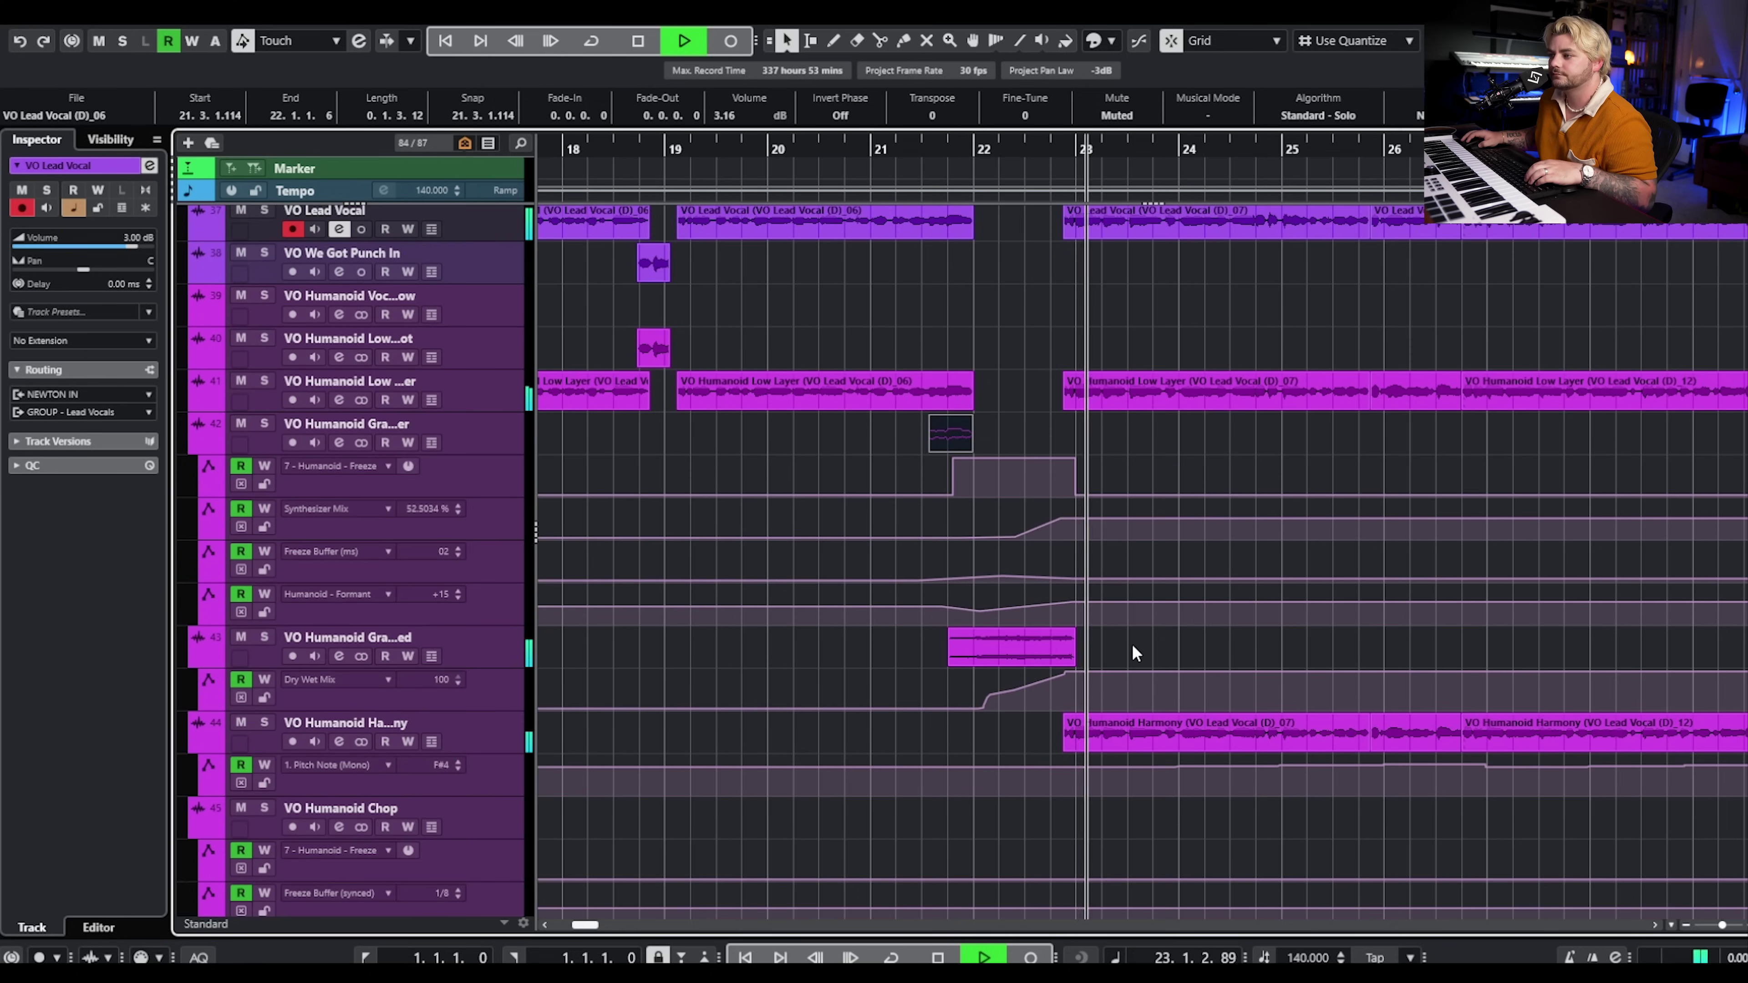
{"action": "key", "text": "space"}
Solo the printed granular riser track, play it from just before bar 22 and clear the solo
{"action": "left_click", "coordinate": [264, 637]}
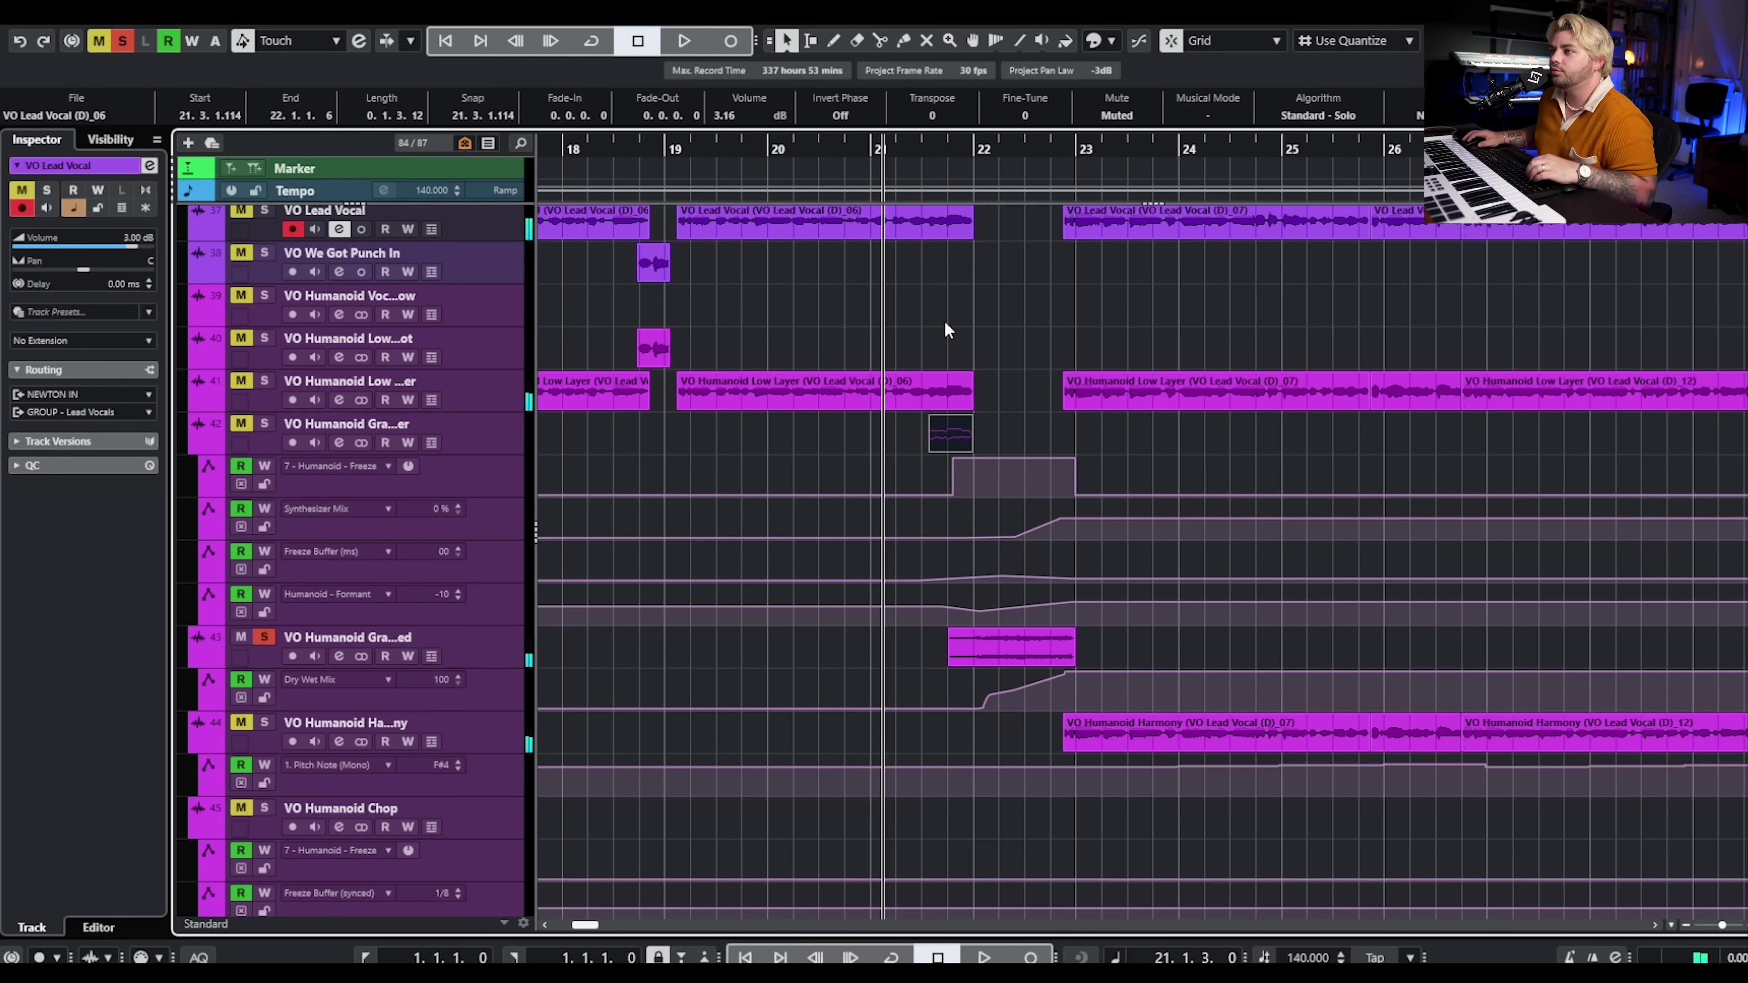
{"action": "left_click", "coordinate": [943, 148]}
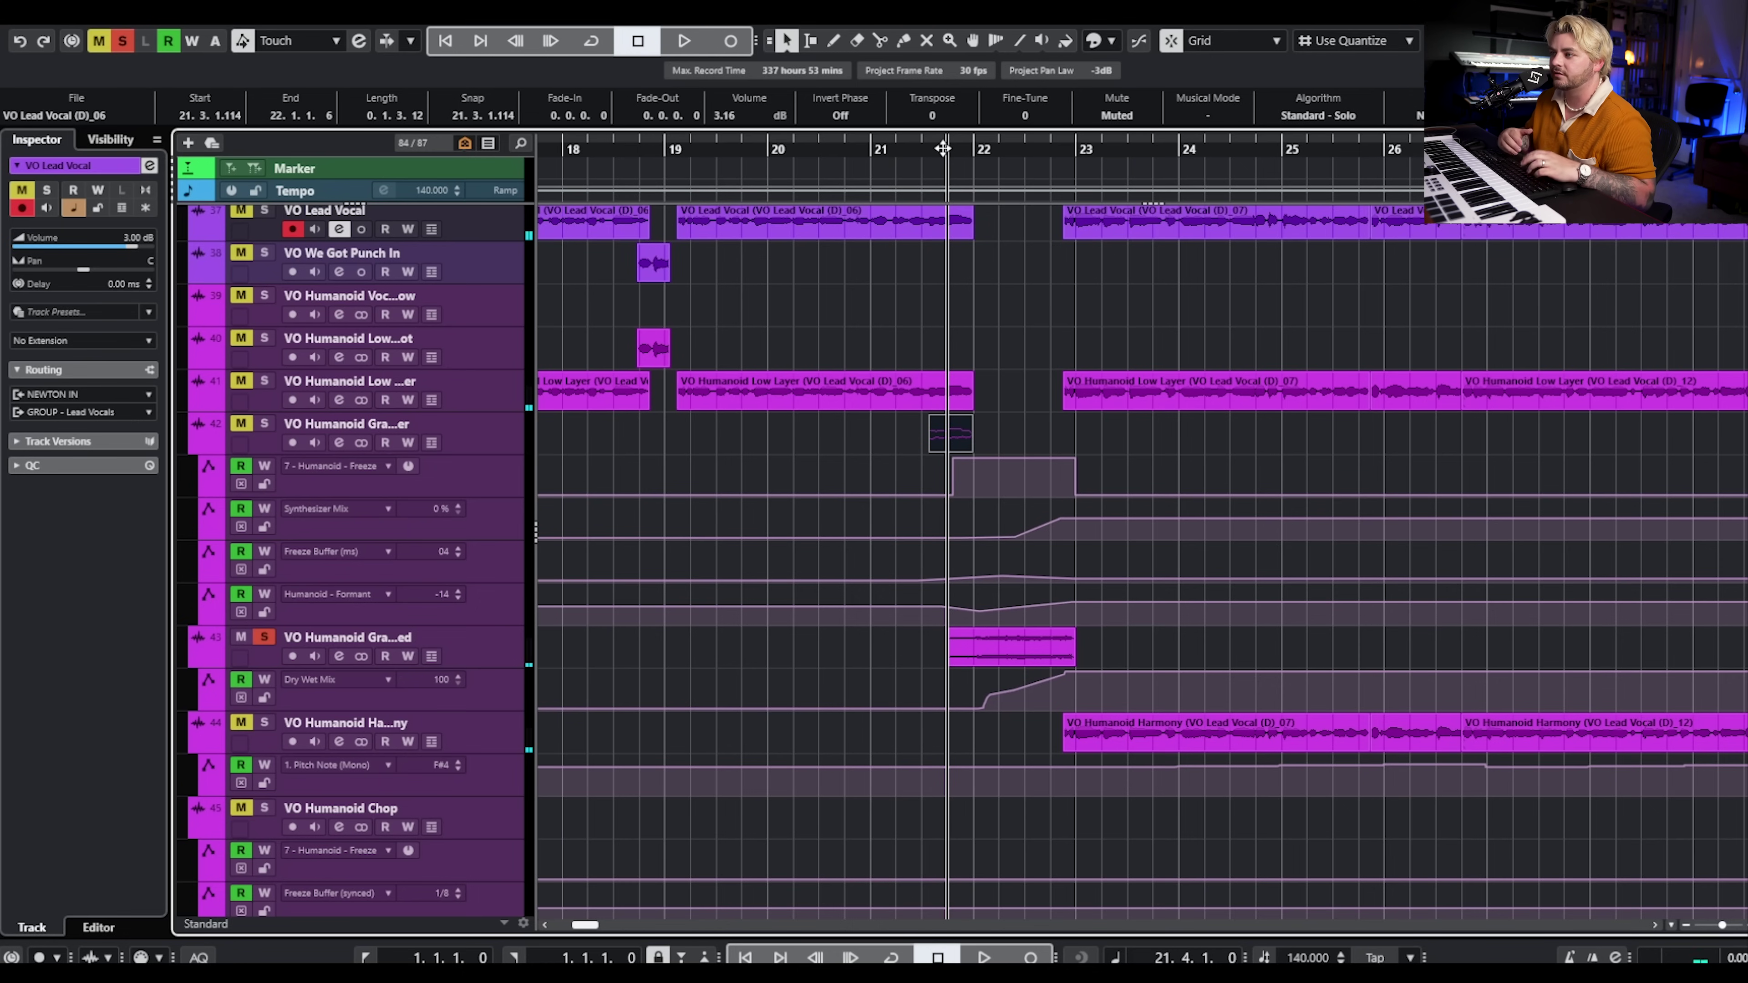
{"action": "key", "text": "space"}
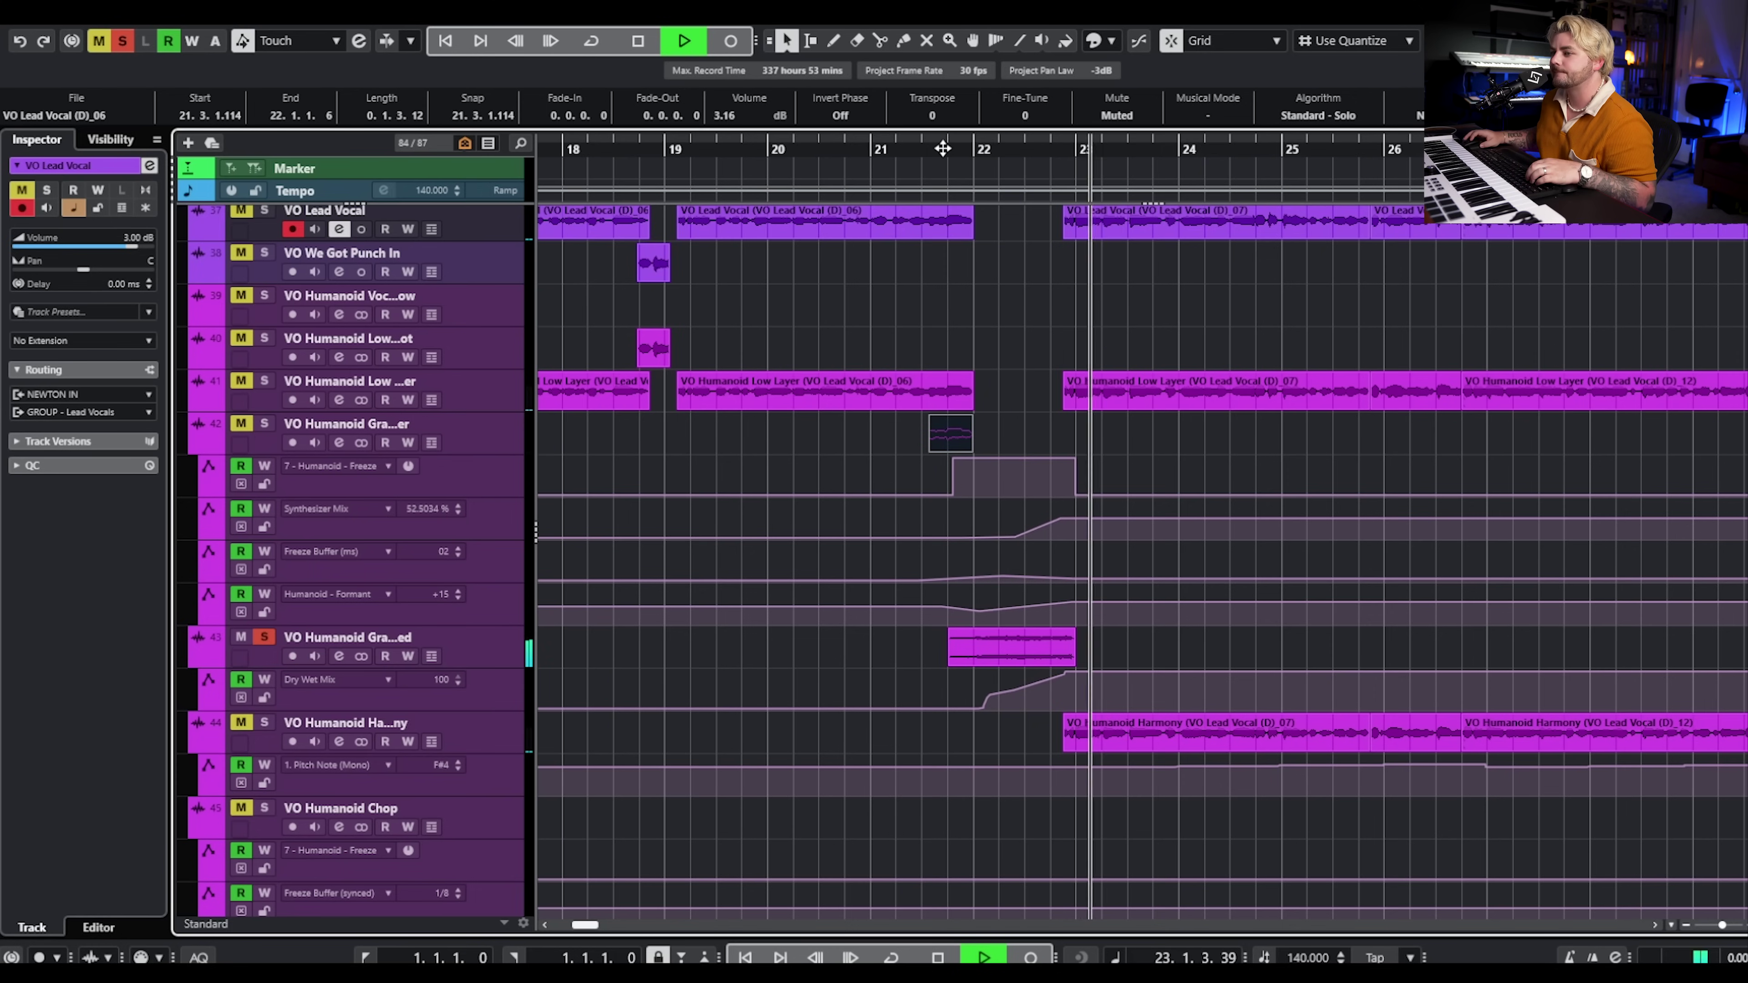
{"action": "key", "text": "space"}
{"action": "left_click", "coordinate": [265, 637]}
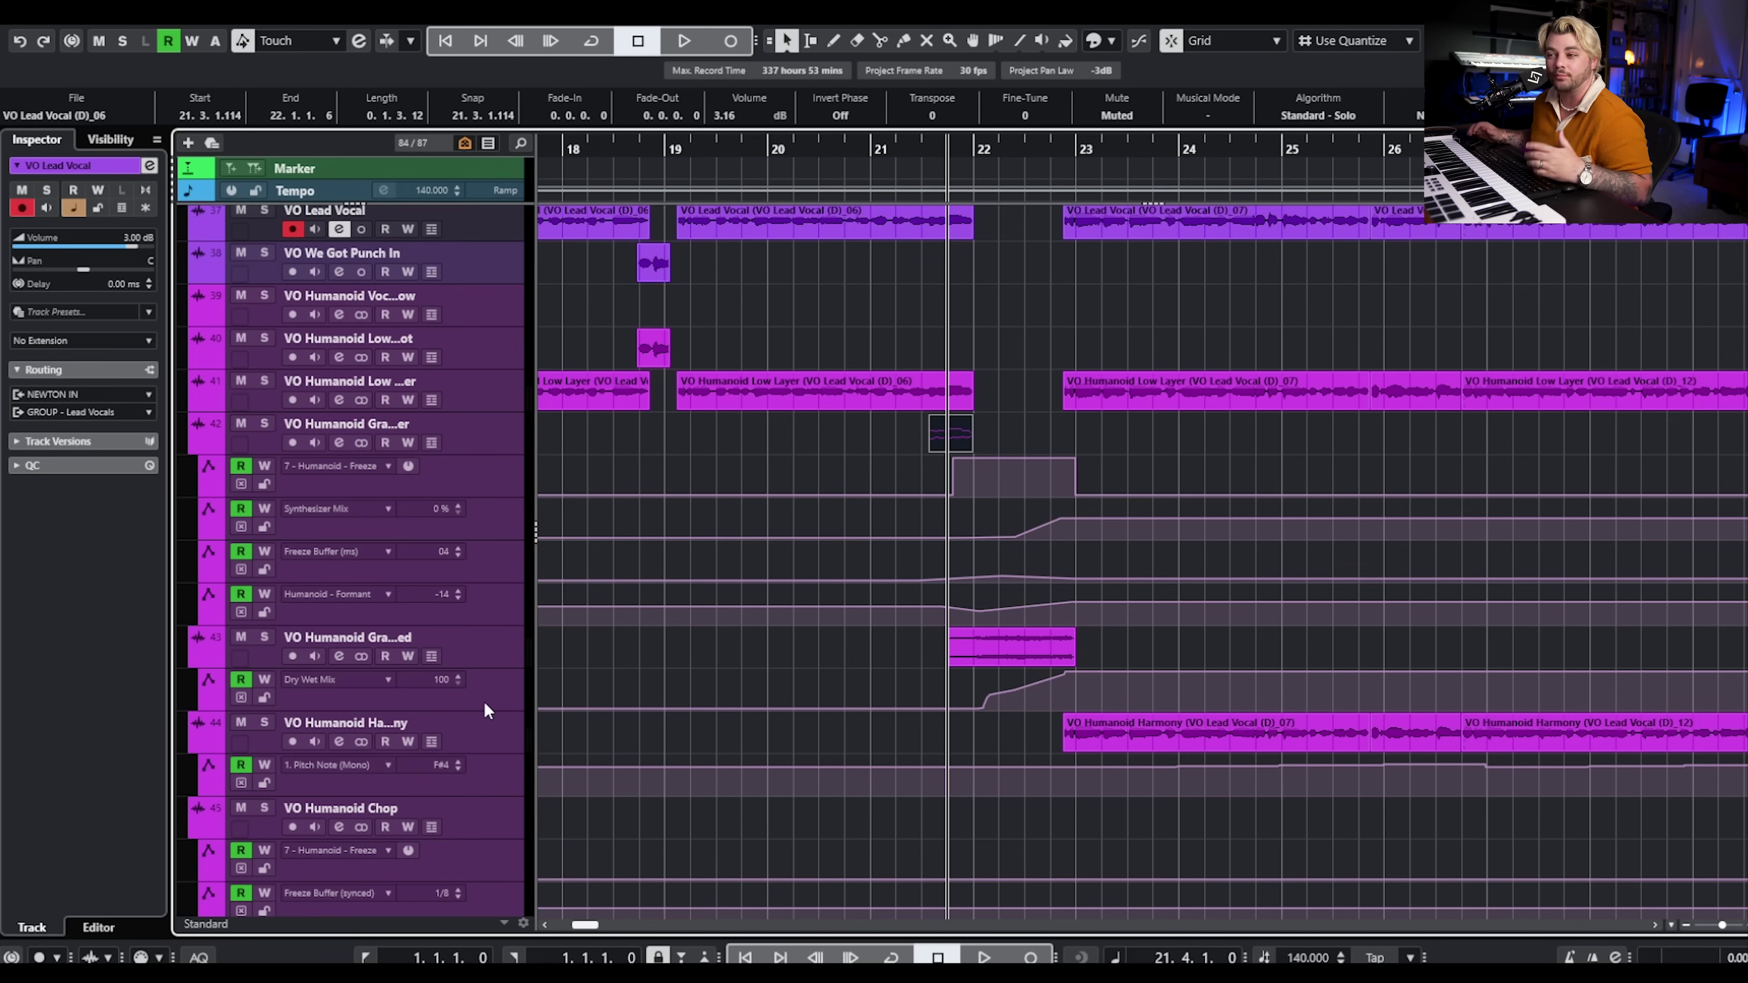
Hide the automation lanes on all tracks, deselect the riser clip and set the playhead just before bar 23
{"action": "left_click", "coordinate": [359, 41]}
{"action": "left_click", "coordinate": [394, 341]}
{"action": "left_click", "coordinate": [1193, 494]}
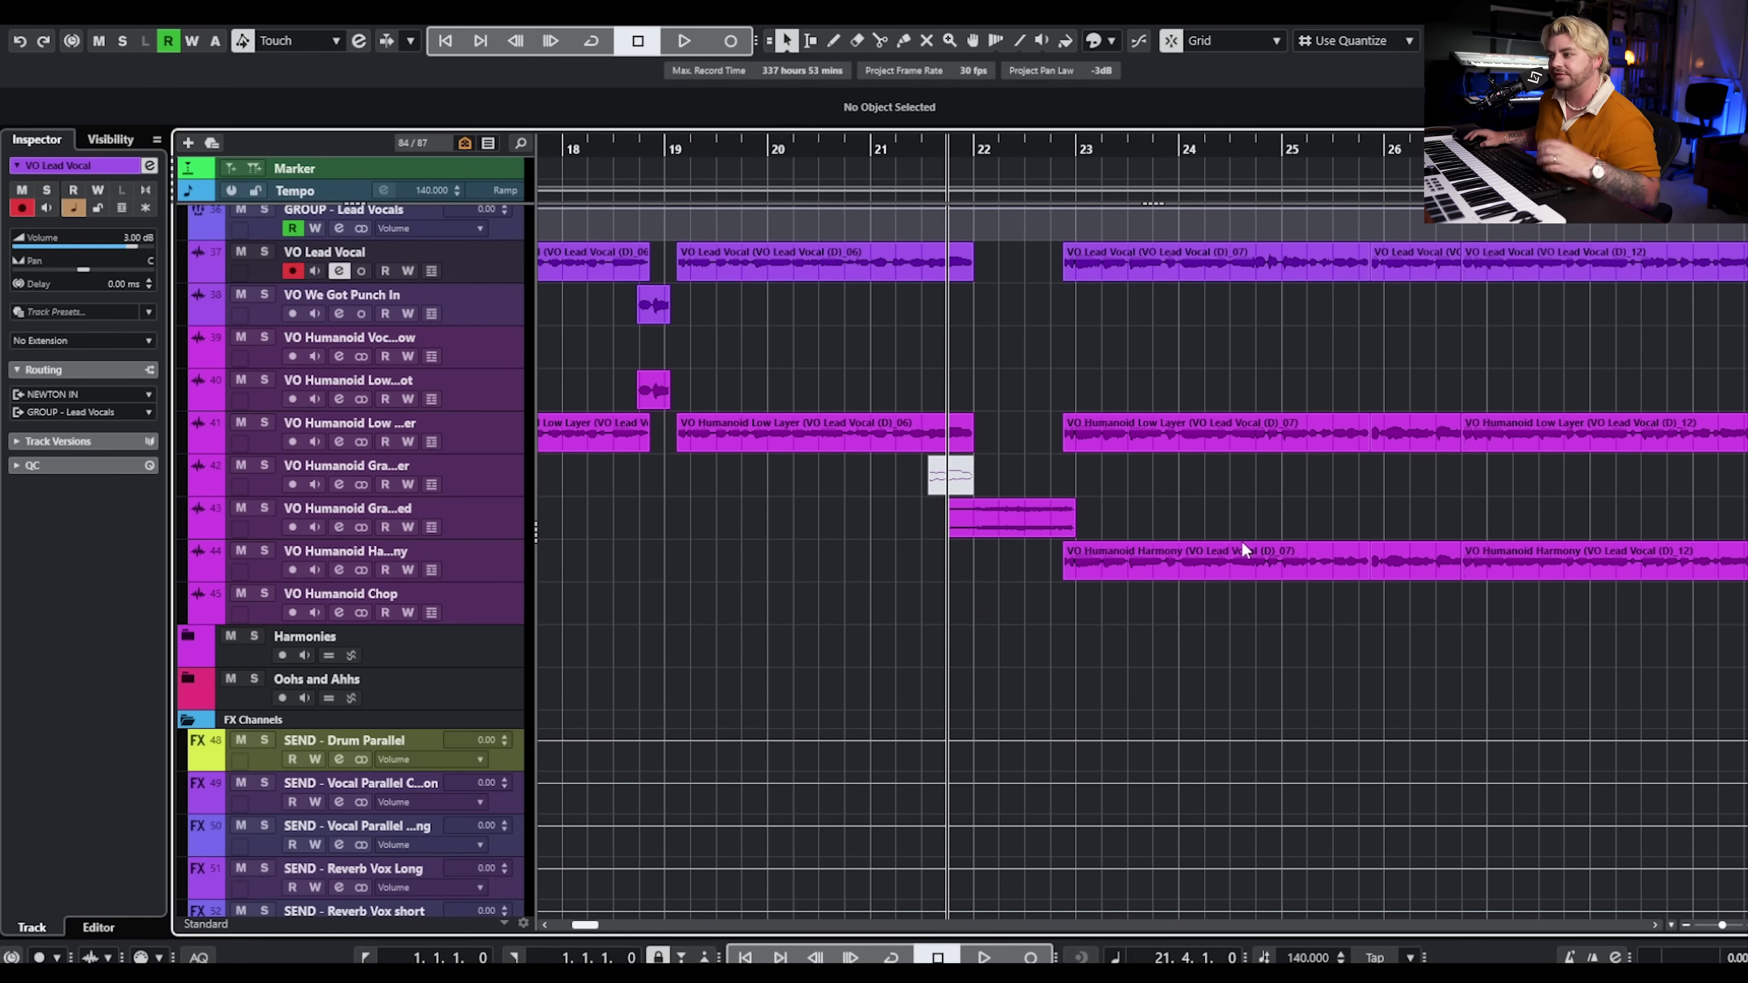
{"action": "scroll", "coordinate": [1324, 549], "scroll_direction": "down", "scroll_amount": 3}
{"action": "scroll", "coordinate": [1325, 549], "scroll_direction": "down", "scroll_amount": 4}
{"action": "left_click", "coordinate": [1038, 165]}
{"action": "scroll", "coordinate": [1057, 375], "scroll_direction": "up", "scroll_amount": 4}
{"action": "scroll", "coordinate": [1056, 399], "scroll_direction": "down", "scroll_amount": 2}
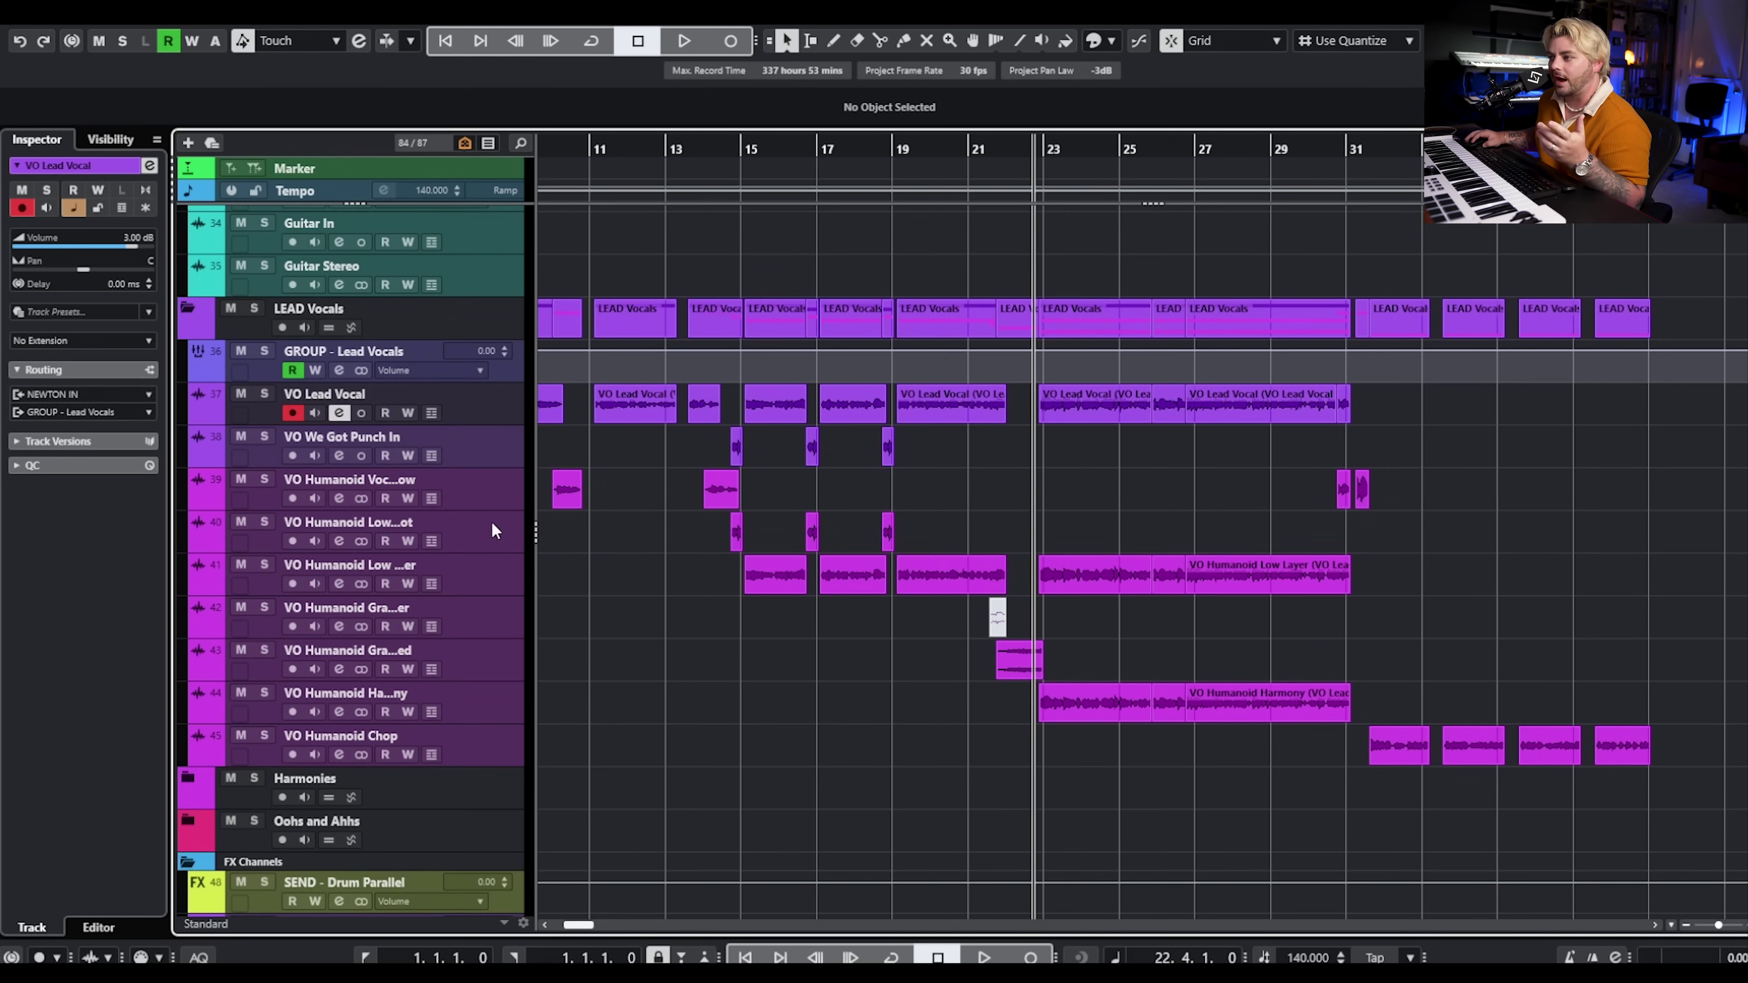
Solo the VO Humanoid Low Layer track, play its section starting near bar 23 and clear the solo
{"action": "left_click", "coordinate": [264, 565]}
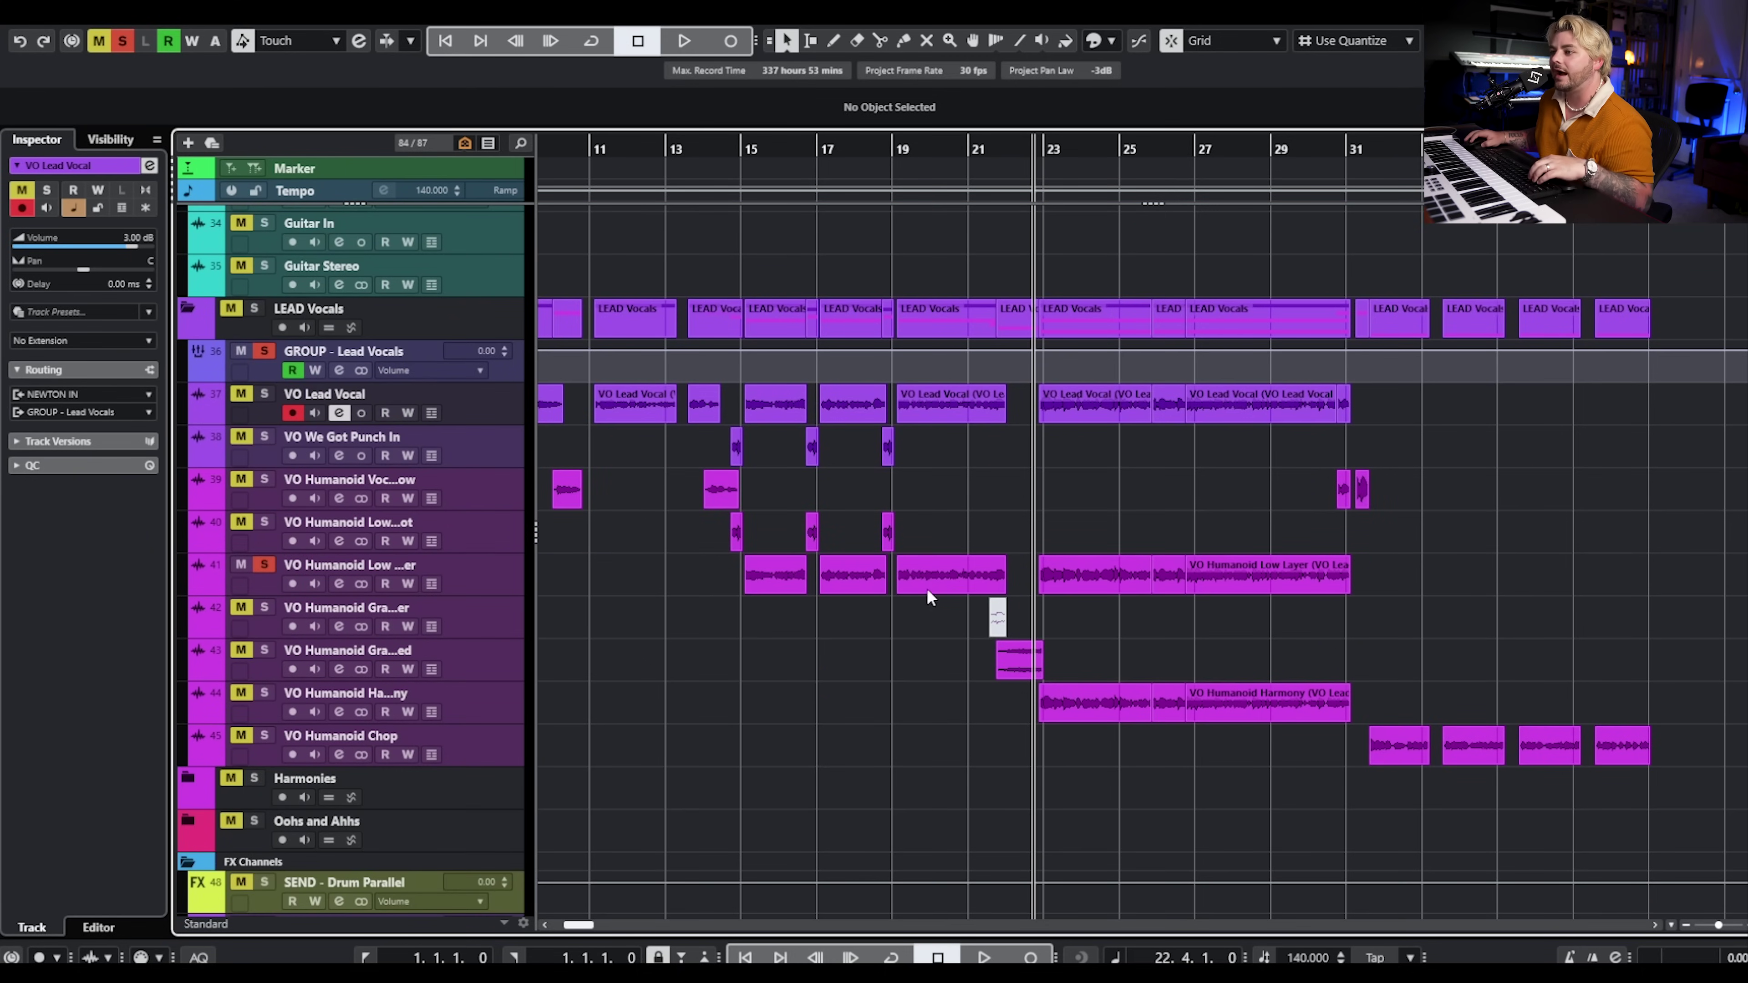
{"action": "left_click_drag", "start_coordinate": [1113, 534], "coordinate": [1402, 594]}
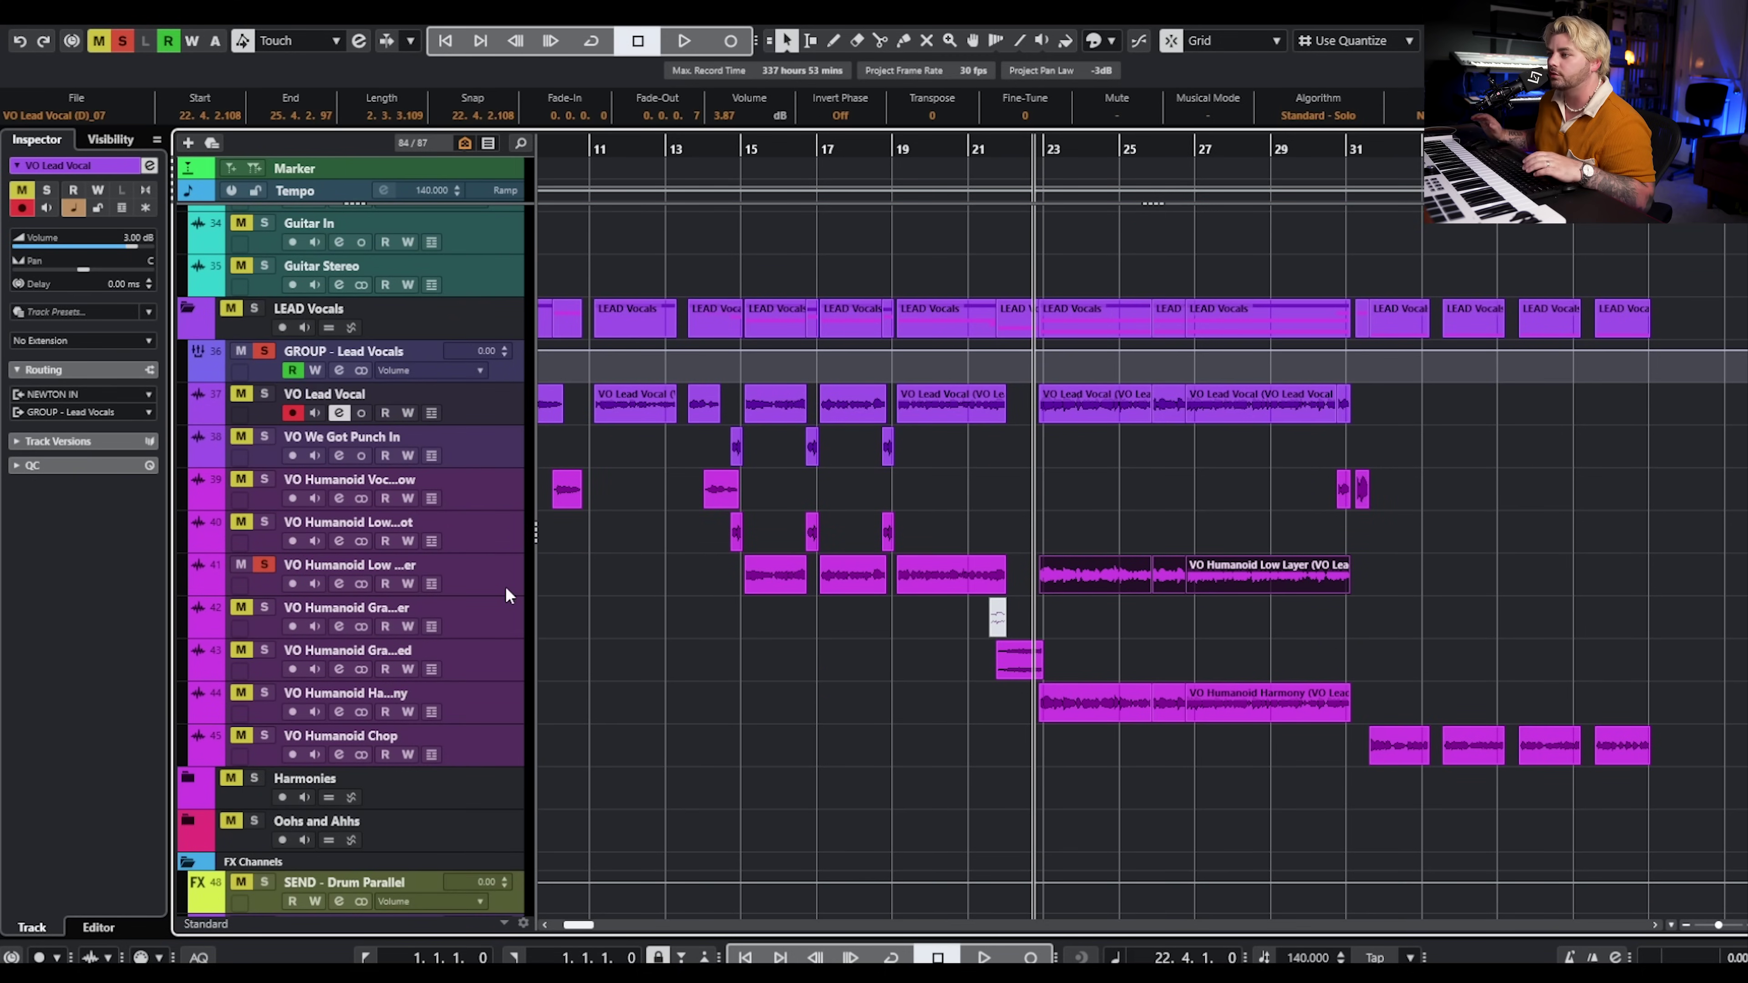
{"action": "left_click", "coordinate": [240, 393]}
{"action": "left_click", "coordinate": [264, 393]}
{"action": "left_click", "coordinate": [264, 393]}
{"action": "left_click", "coordinate": [240, 394]}
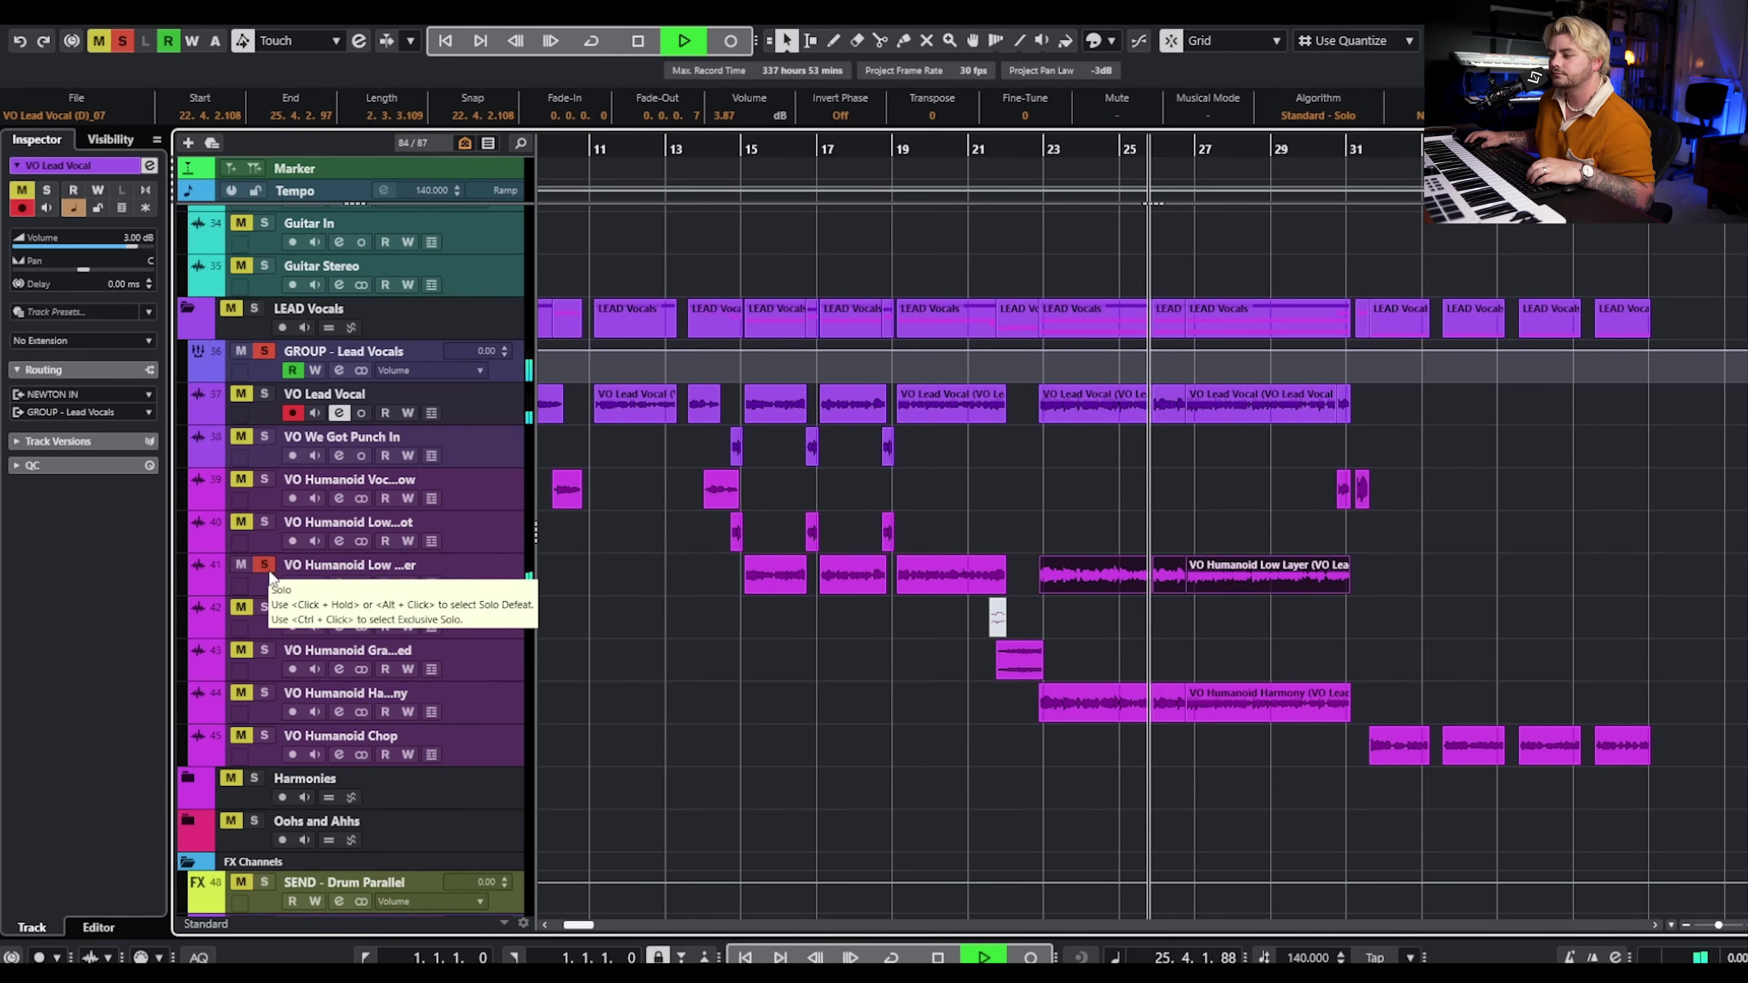
{"action": "key", "text": "space"}
{"action": "key", "text": "alt+m"}
{"action": "key", "text": "alt+s"}
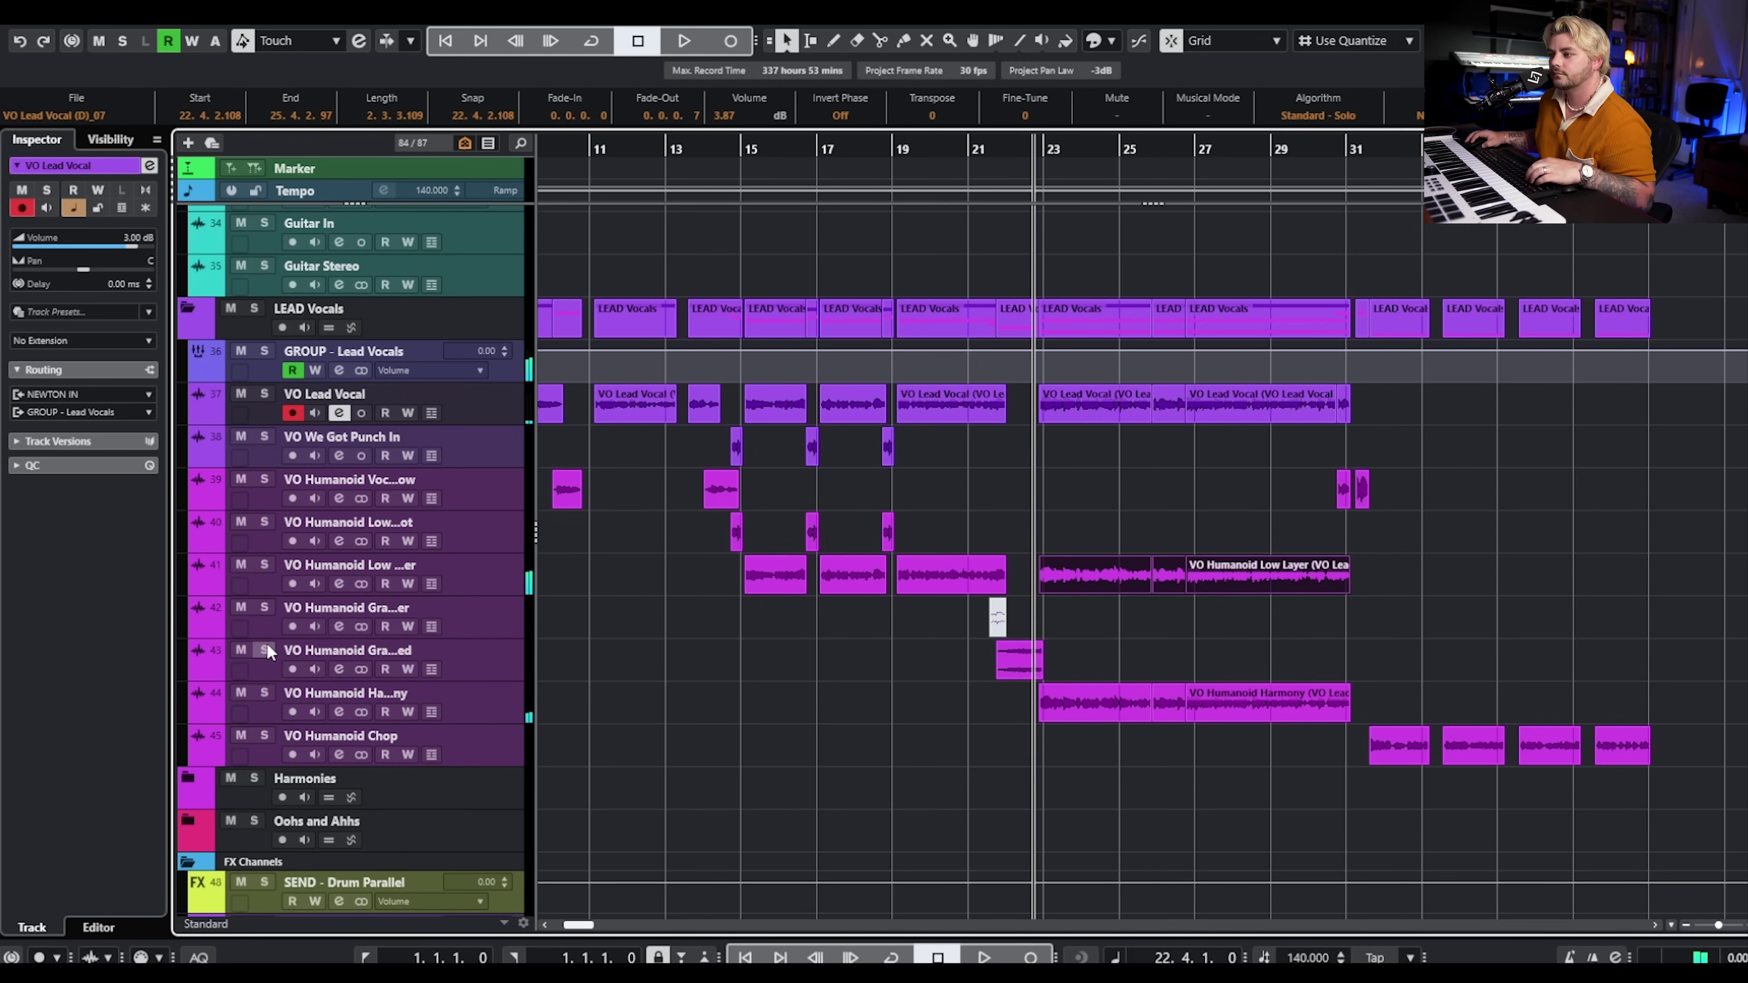
Solo the VO Humanoid Harmony track and open its Humanoid plugin
{"action": "left_click", "coordinate": [264, 693]}
{"action": "left_click", "coordinate": [454, 704]}
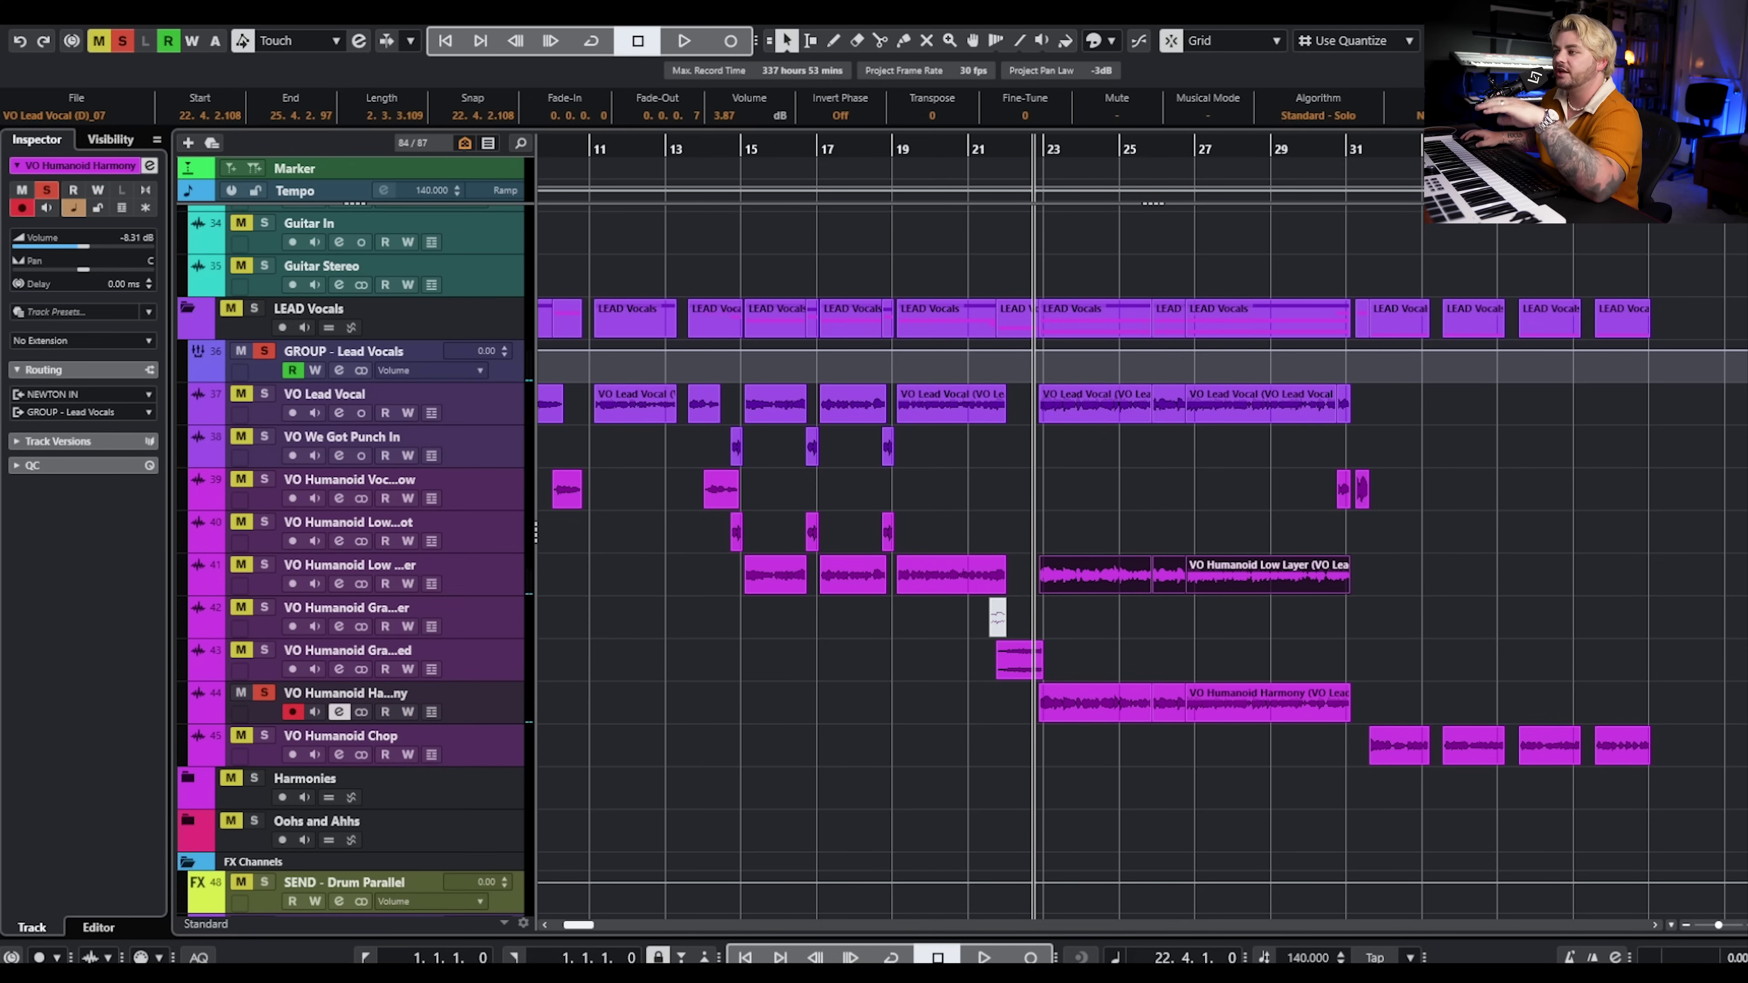
{"action": "left_click", "coordinate": [339, 712]}
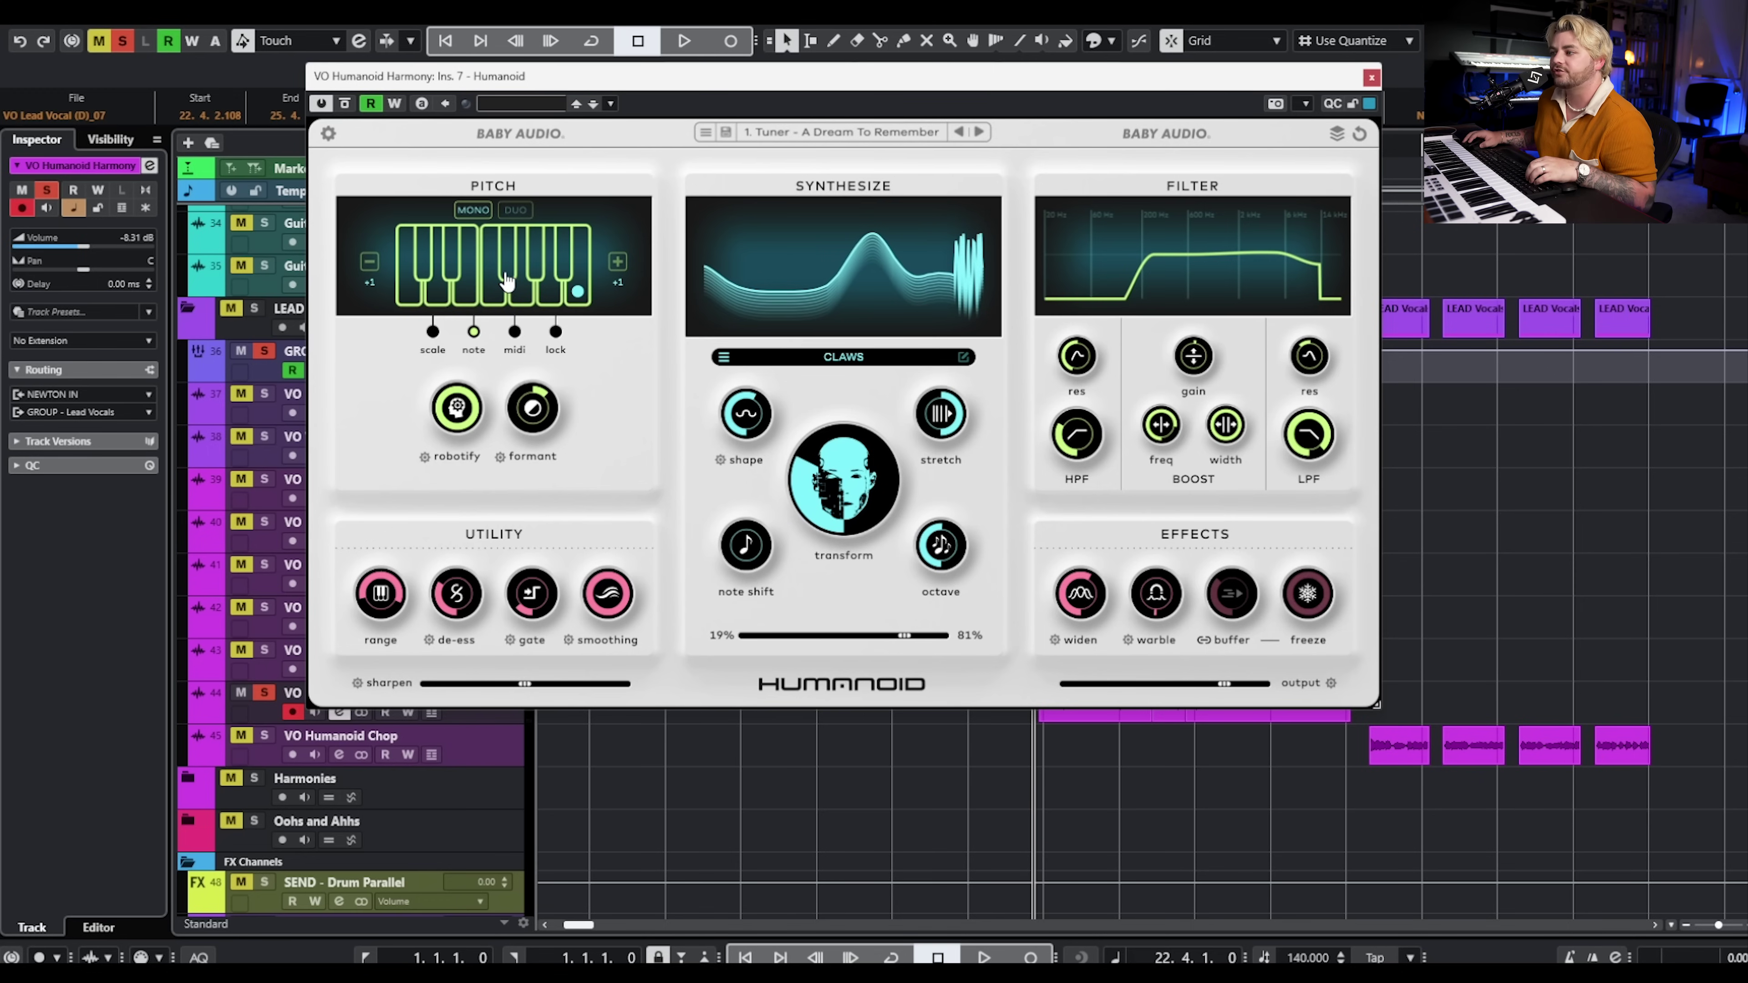
Play the soloed harmony from just before bar 23 and follow its automated notes on the Humanoid pitch keyboard
{"action": "key", "text": "space"}
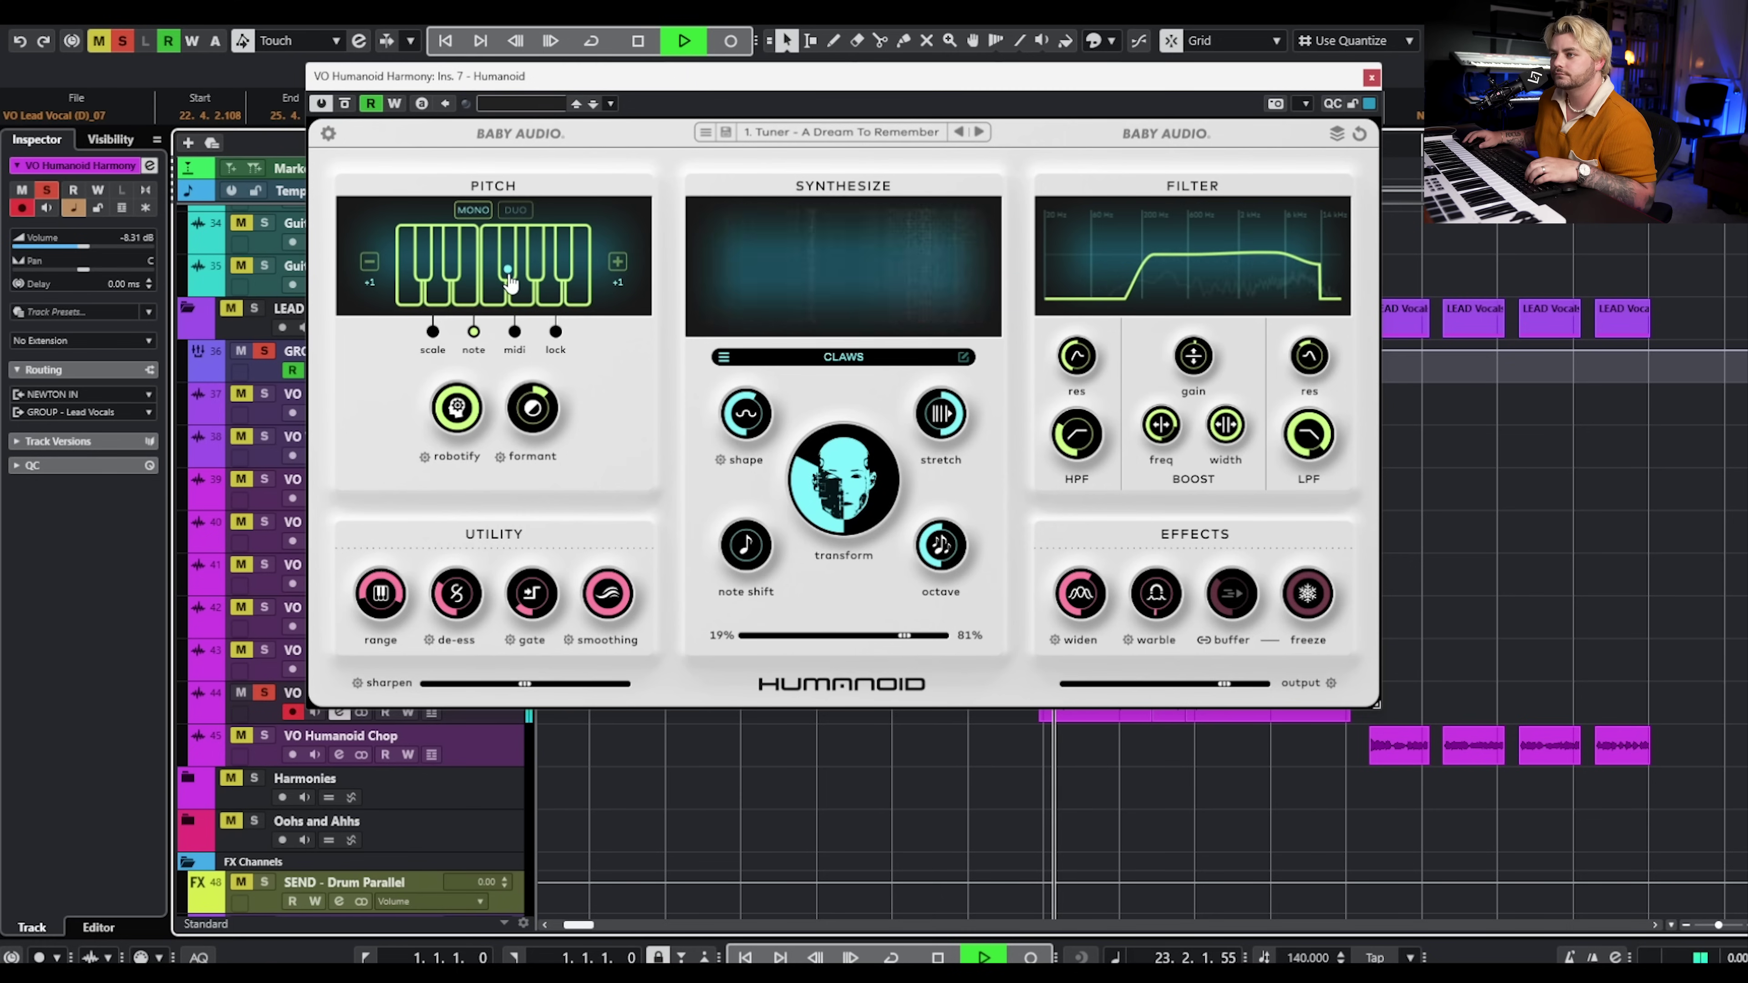
{"action": "left_click", "coordinate": [536, 275]}
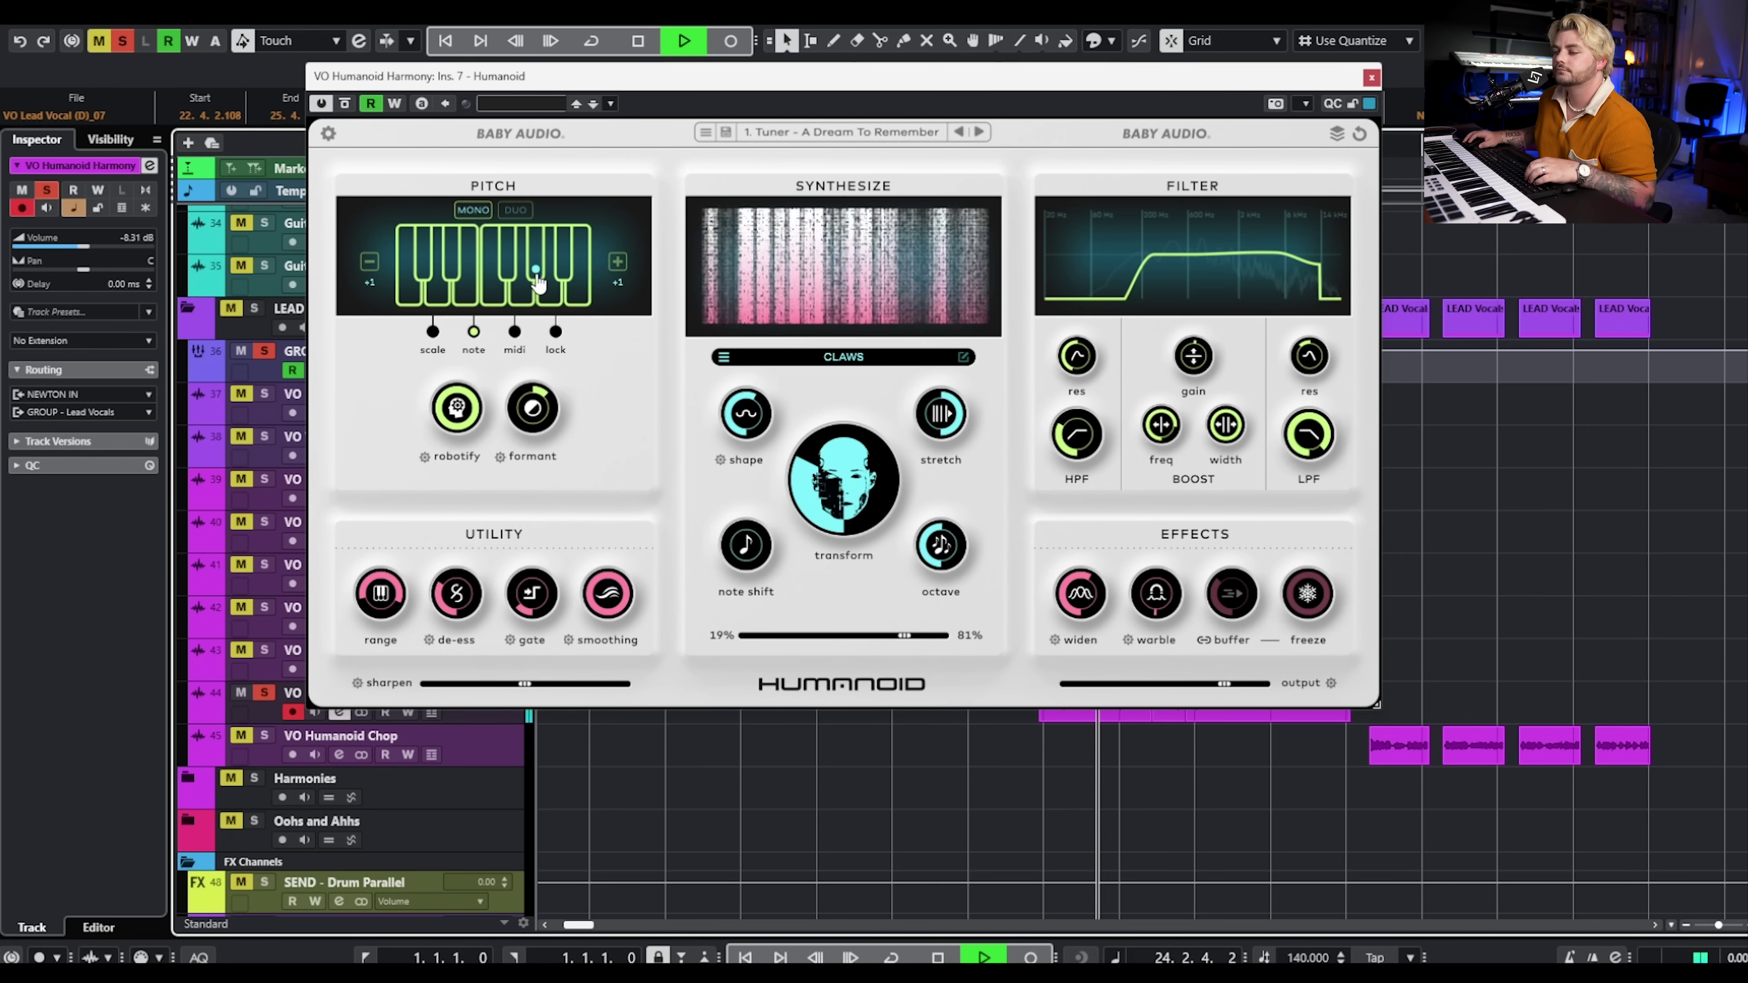
{"action": "left_click", "coordinate": [549, 303]}
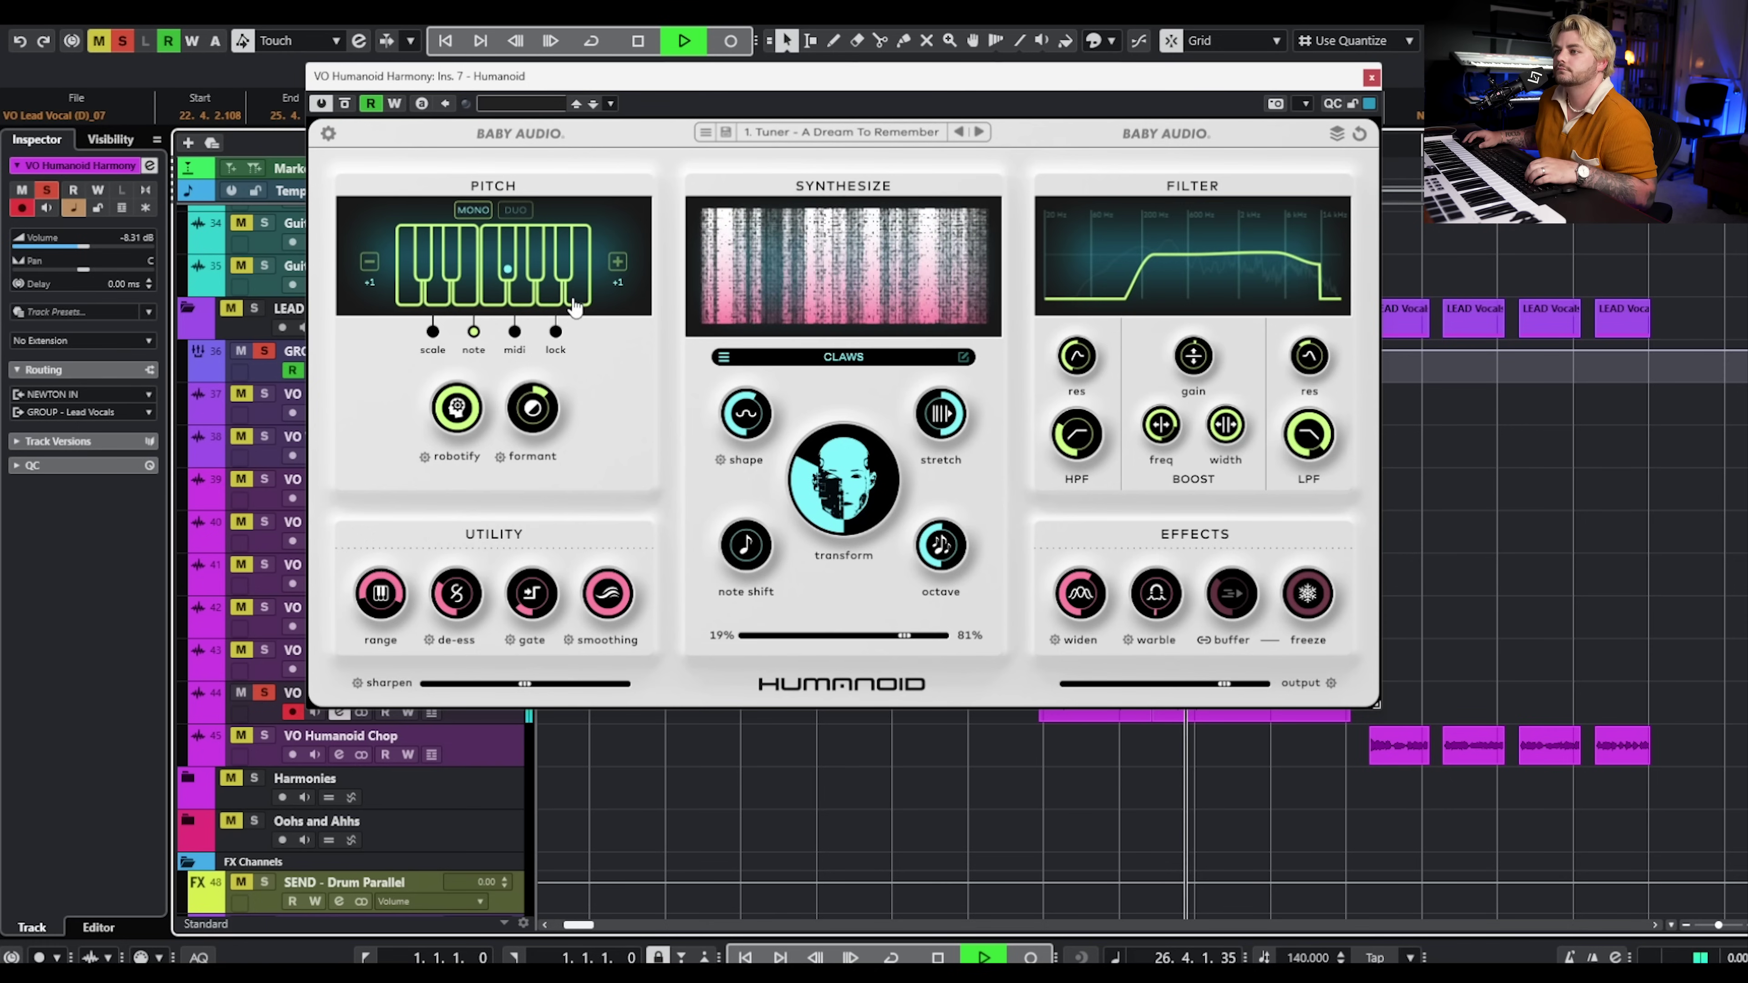
{"action": "left_click", "coordinate": [531, 275]}
{"action": "left_click", "coordinate": [550, 301]}
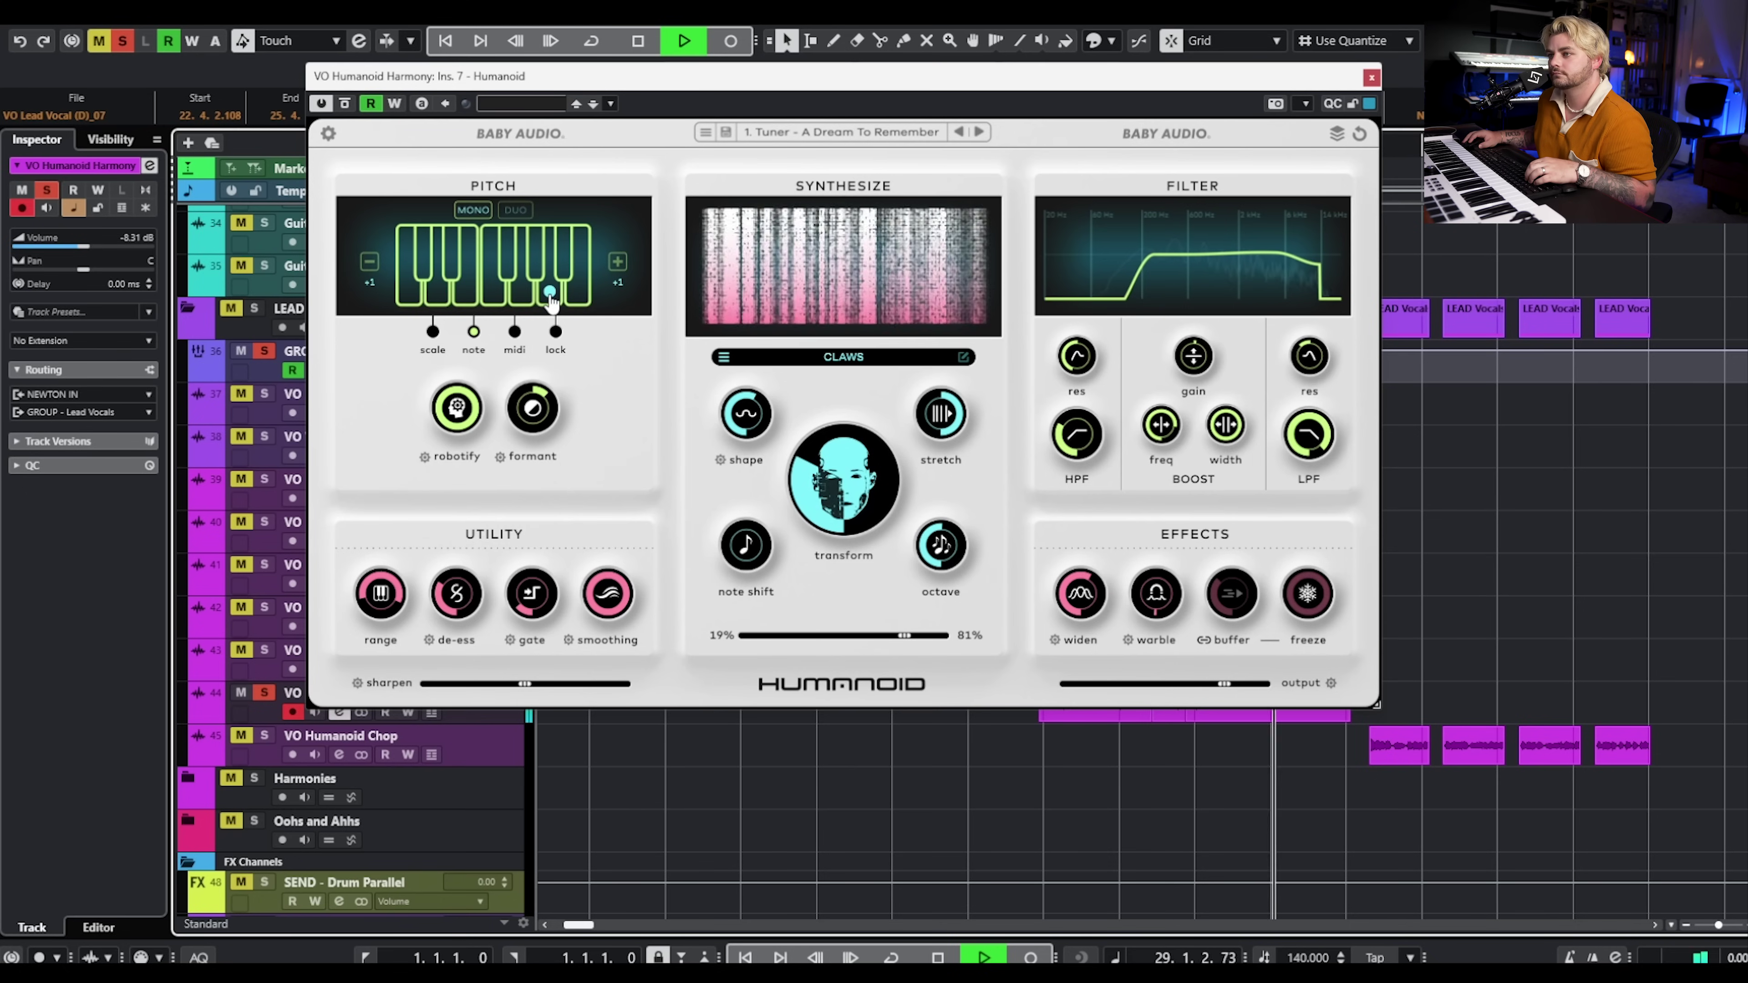
{"action": "left_click", "coordinate": [577, 296]}
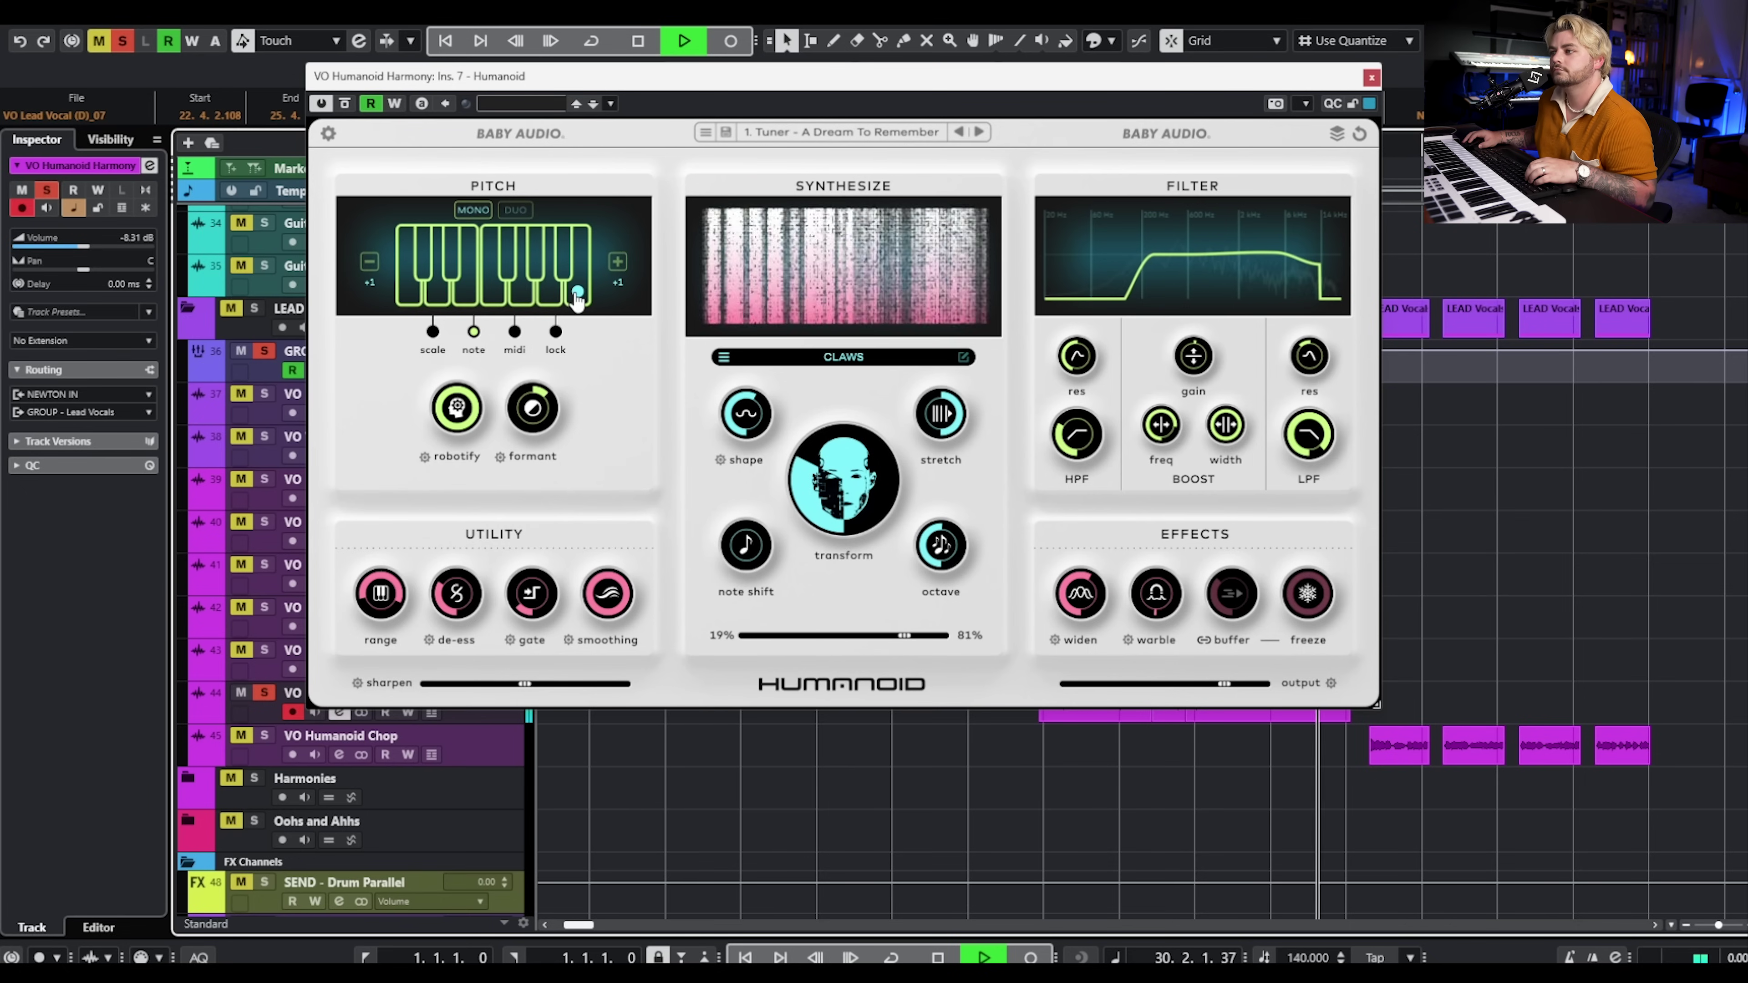
{"action": "key", "text": "space"}
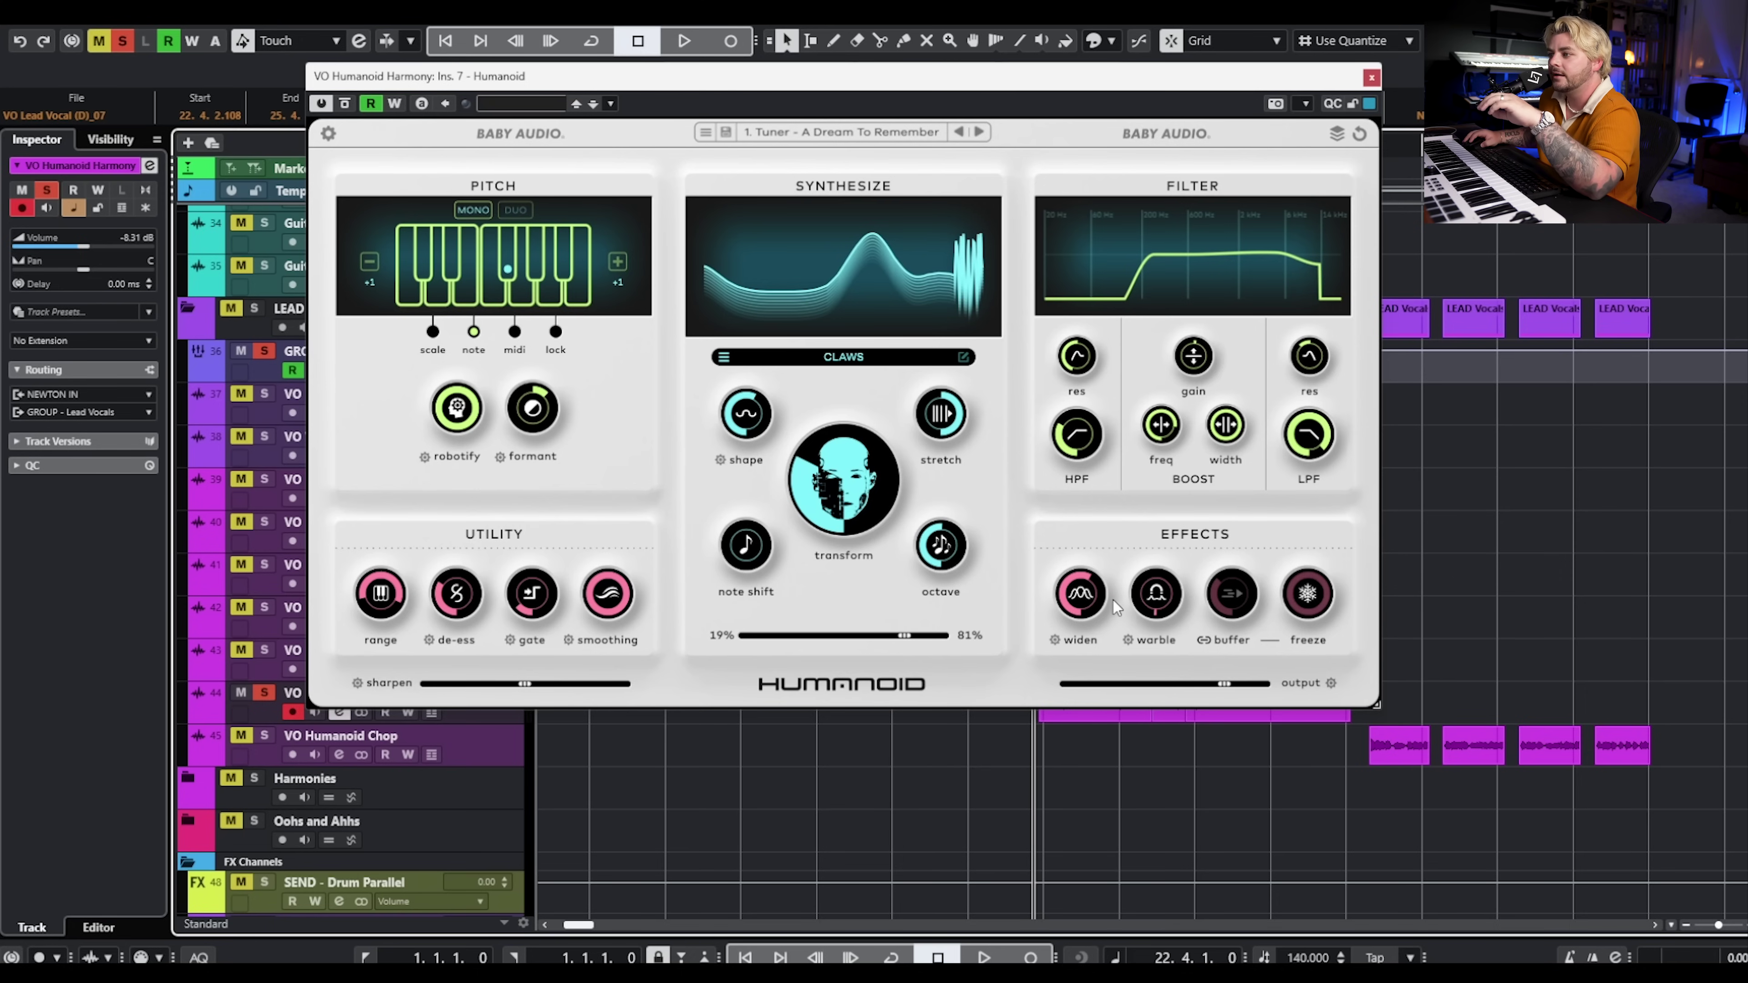
Open Humanoid's formant calibration and set the bandwidth to 45 while the soloed harmony plays
{"action": "left_click", "coordinate": [501, 456]}
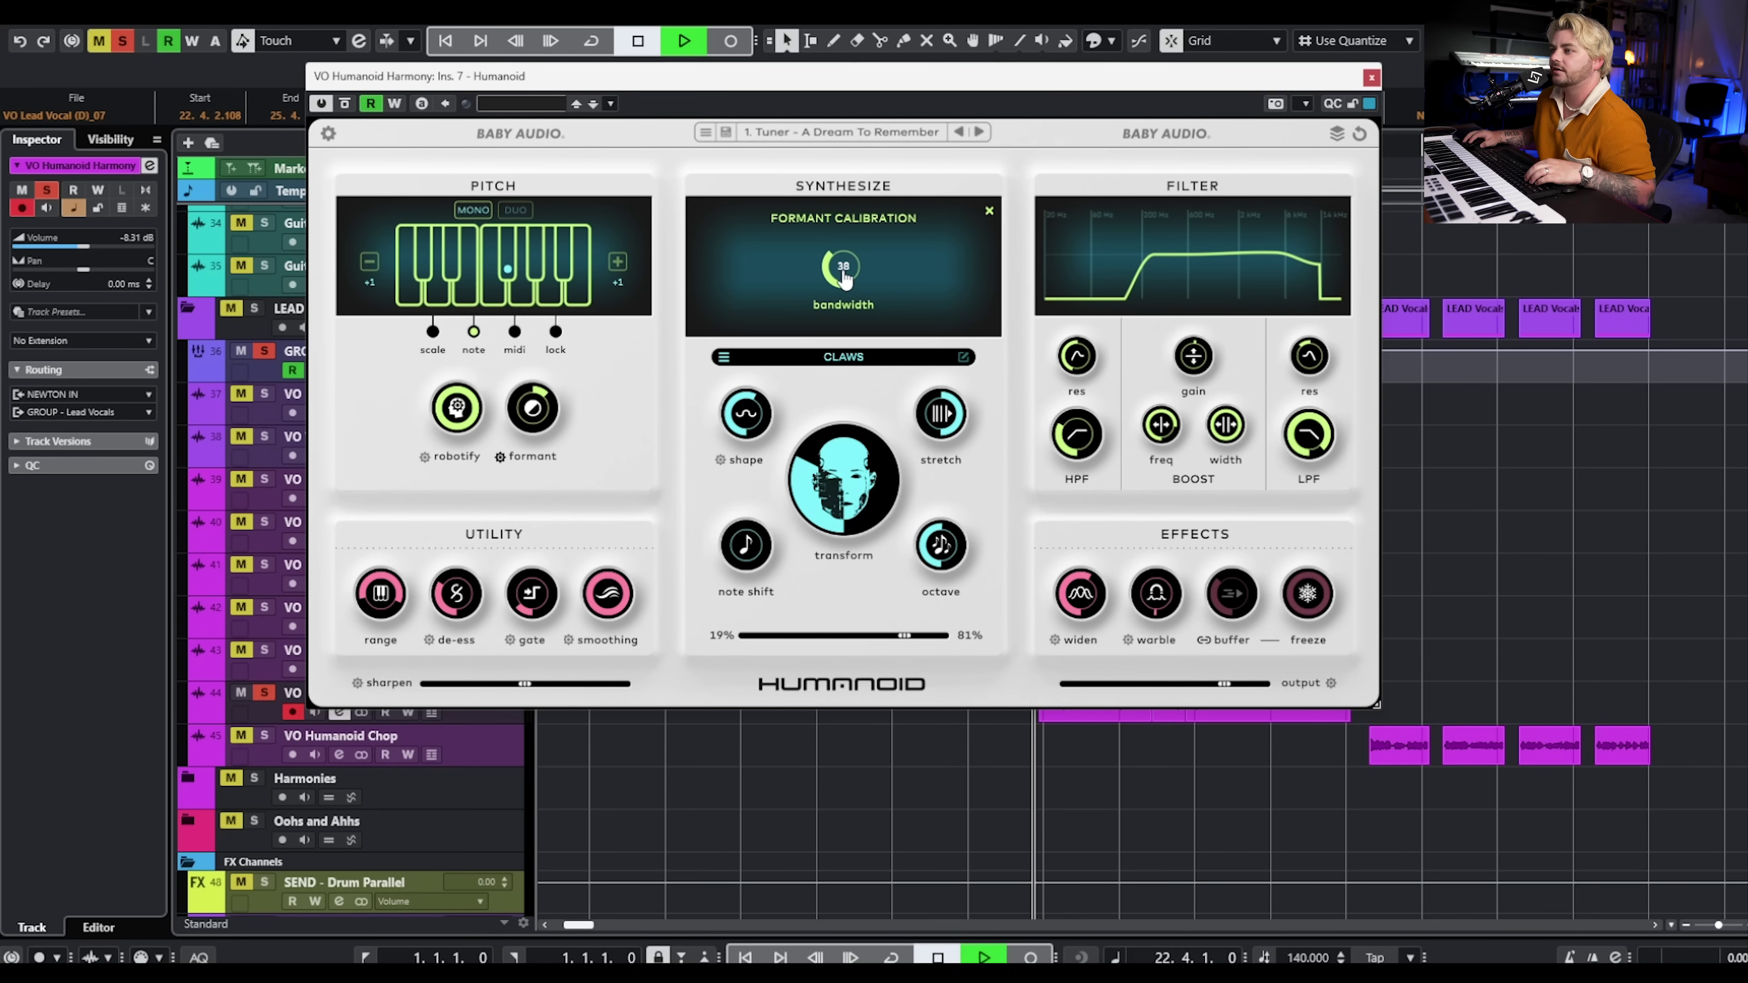
{"action": "key", "text": "space"}
{"action": "left_click_drag", "start_coordinate": [845, 280], "coordinate": [850, 277]}
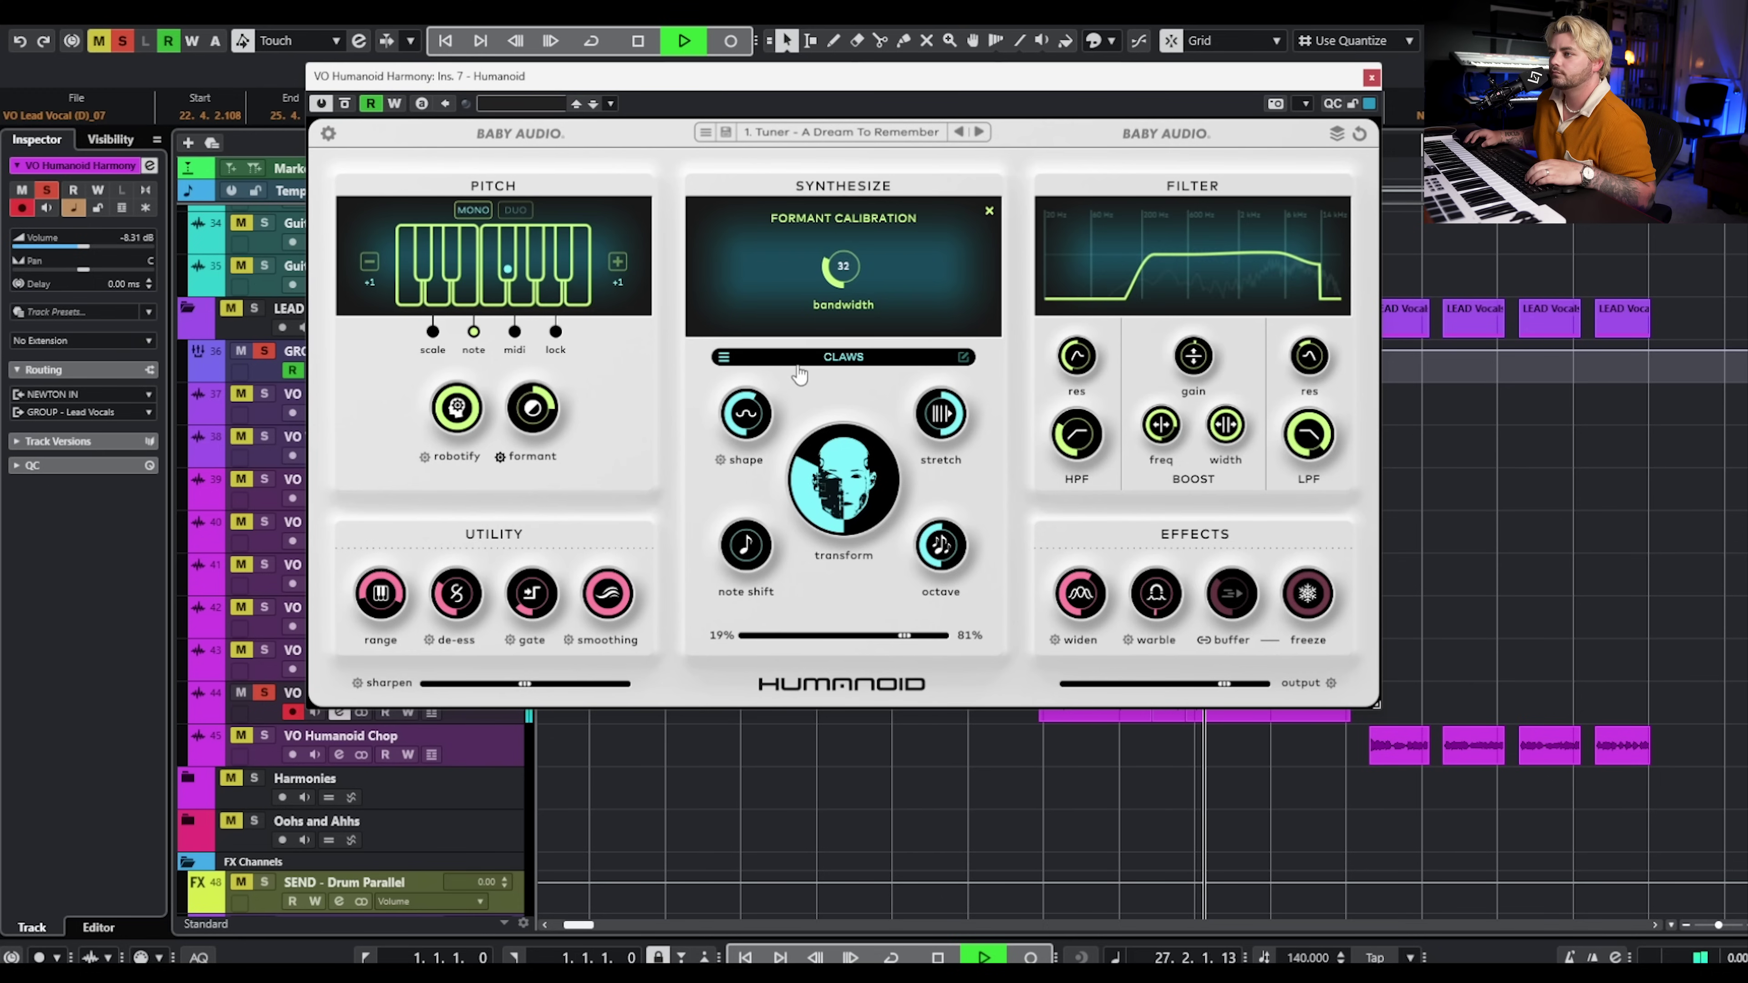
{"action": "mouse_move", "coordinate": [515, 439]}
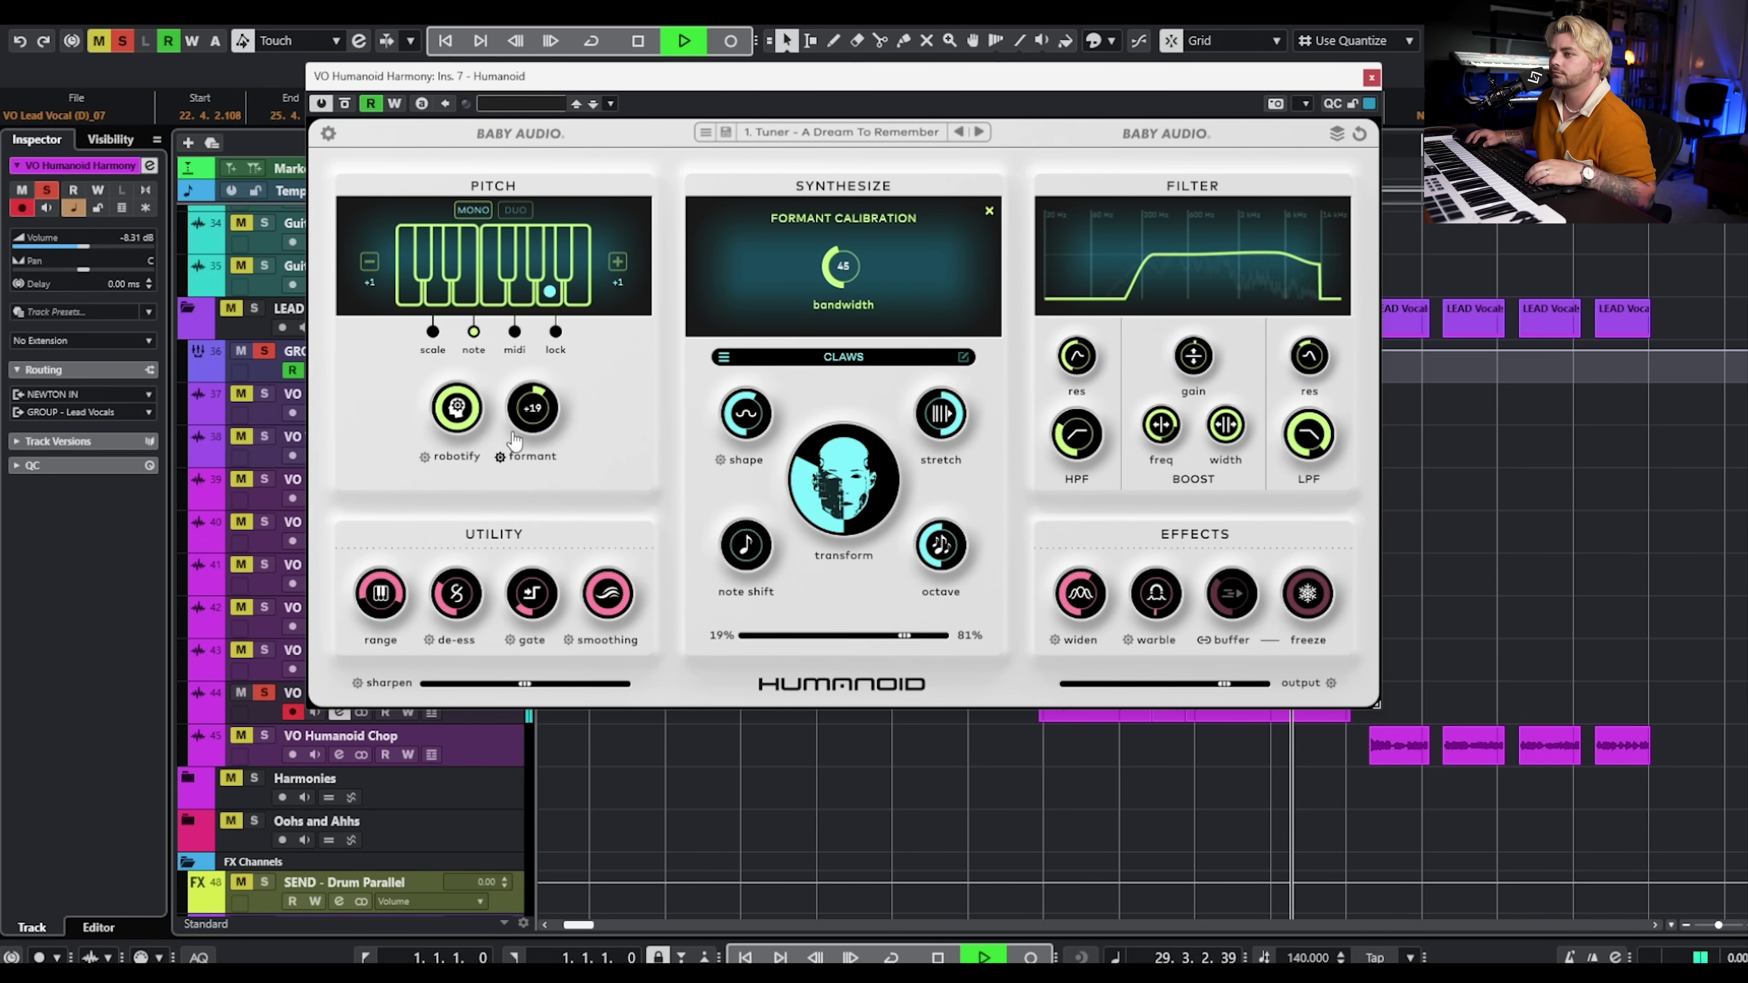
{"action": "key", "text": "space"}
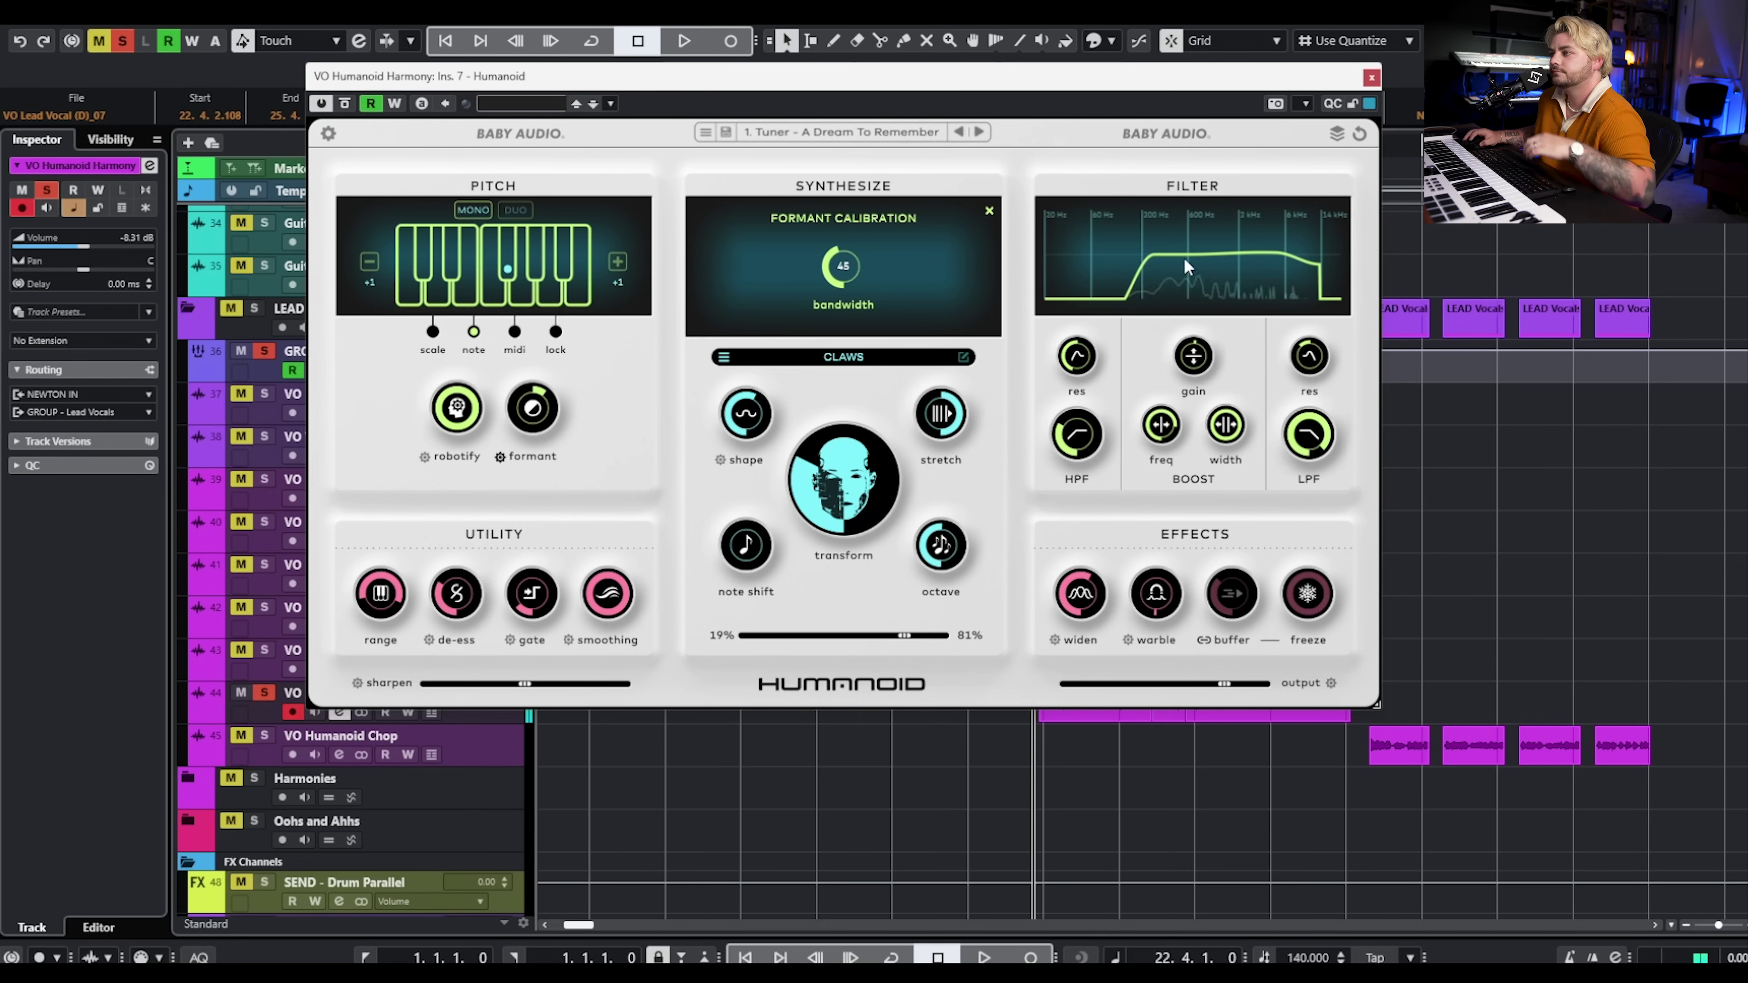
Close Humanoid, also solo the VO Humanoid Low Layer and VO Lead Vocal tracks, and play them together with the harmony
{"action": "left_click", "coordinate": [1372, 78]}
{"action": "left_click", "coordinate": [270, 564]}
{"action": "left_click", "coordinate": [265, 395]}
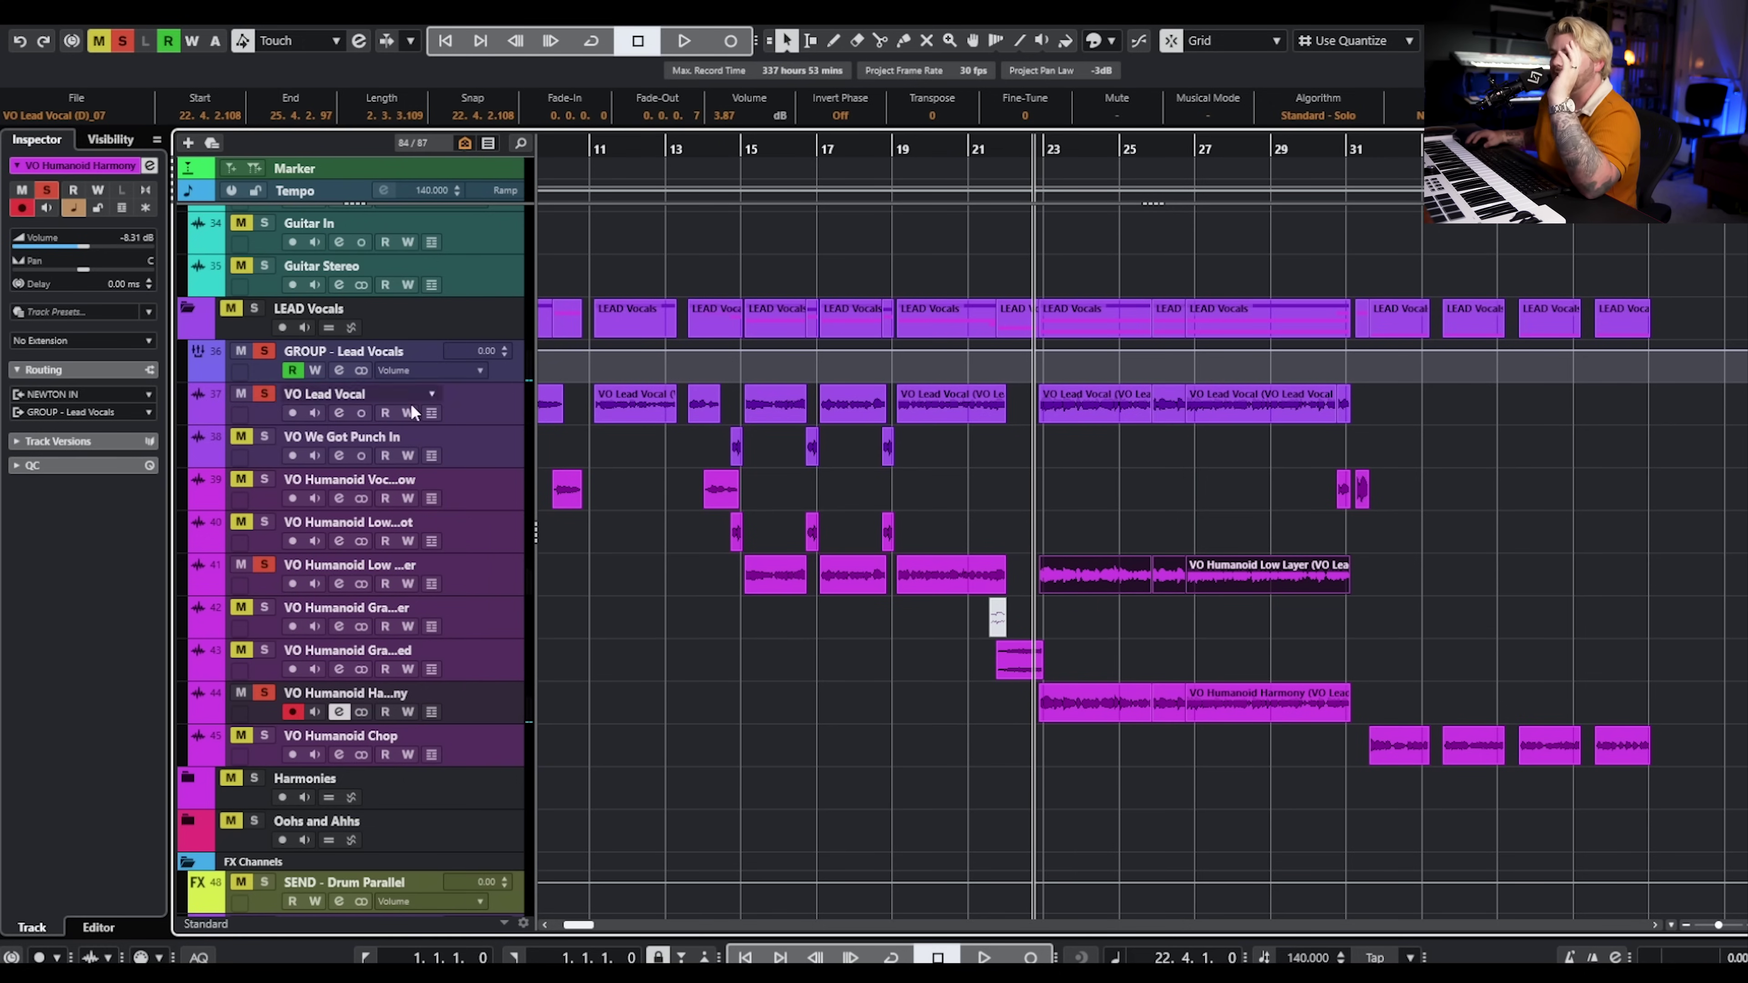
{"action": "left_click_drag", "start_coordinate": [1470, 565], "coordinate": [1359, 596]}
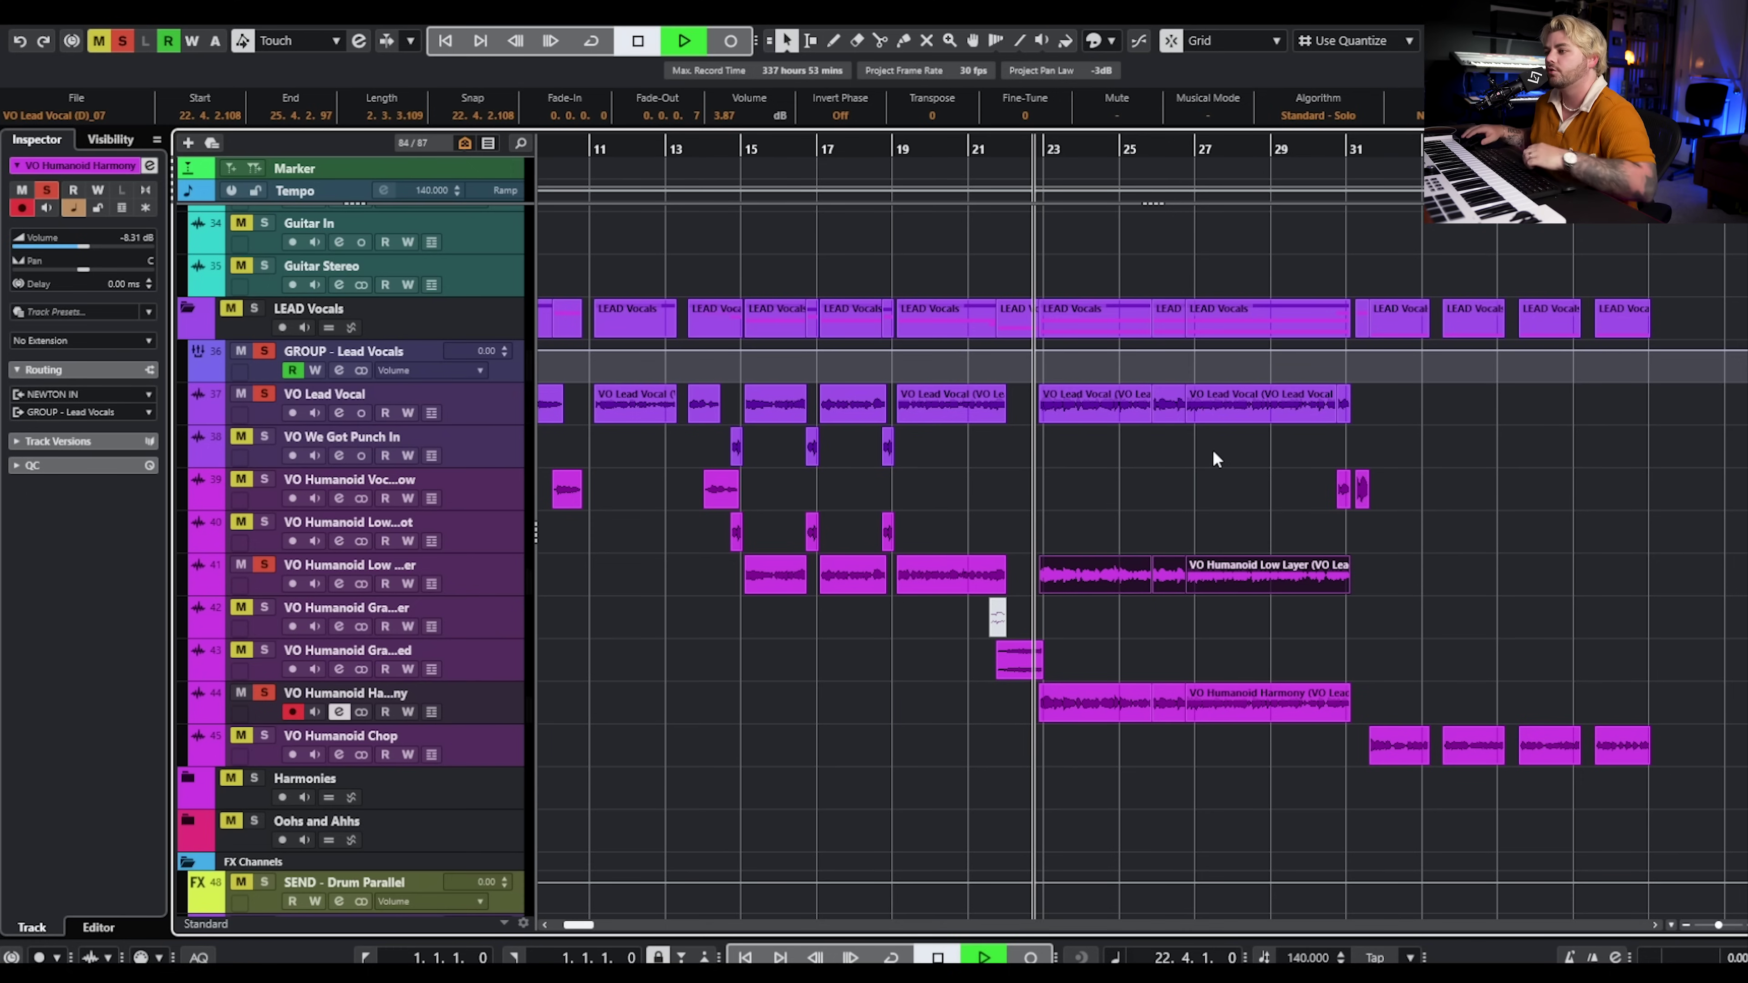
{"action": "key", "text": "space"}
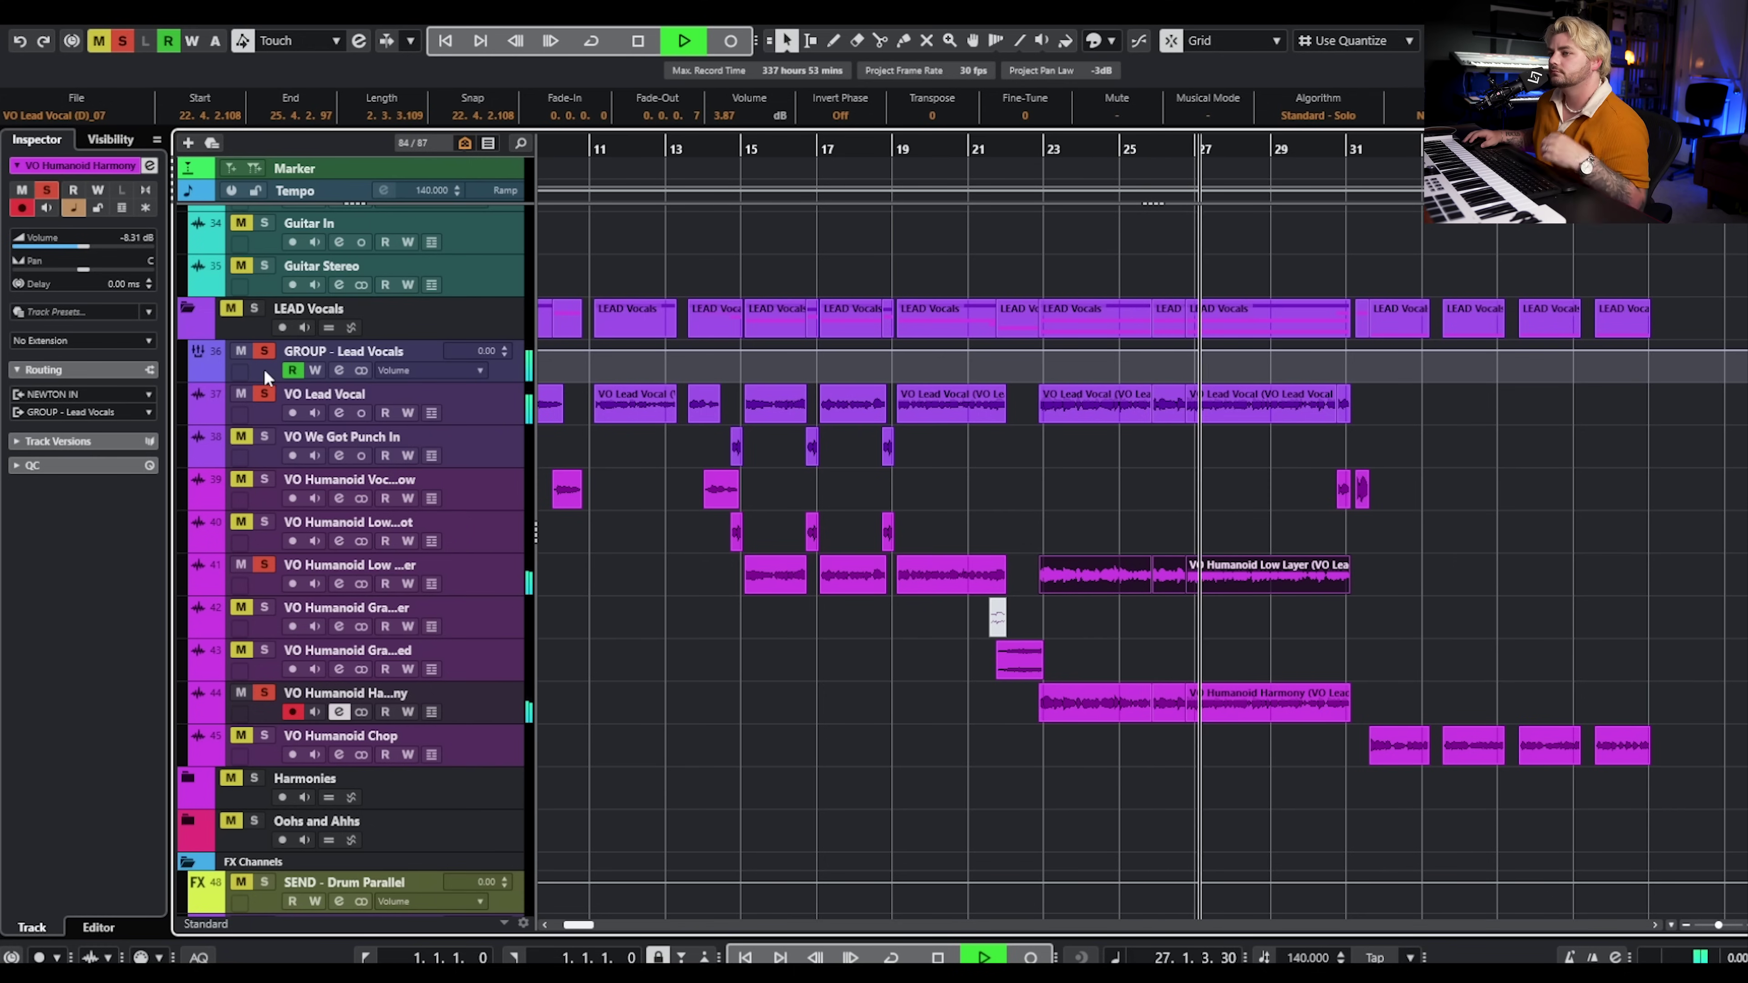
{"action": "key", "text": "space"}
Clear all solos and play the full mix from around bar 22, muting and unmuting the VO Humanoid Harmony track to compare
{"action": "left_click", "coordinate": [126, 47]}
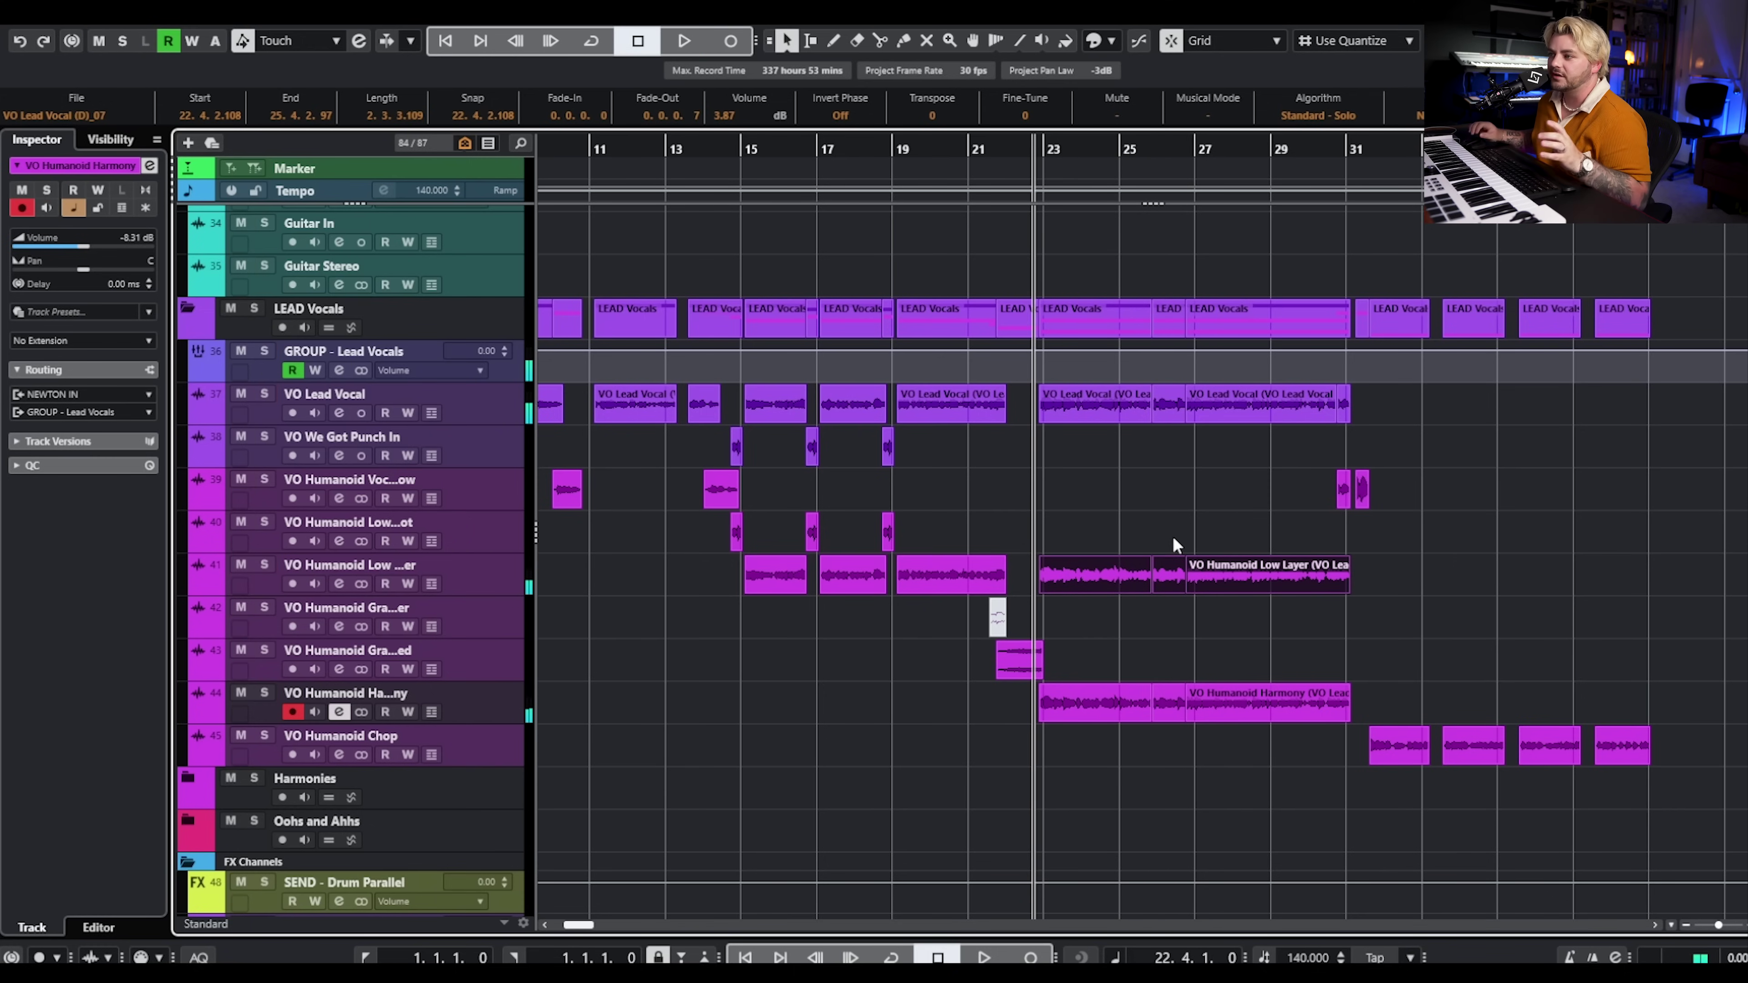
{"action": "key", "text": "g"}
{"action": "left_click", "coordinate": [978, 147]}
{"action": "key", "text": "space"}
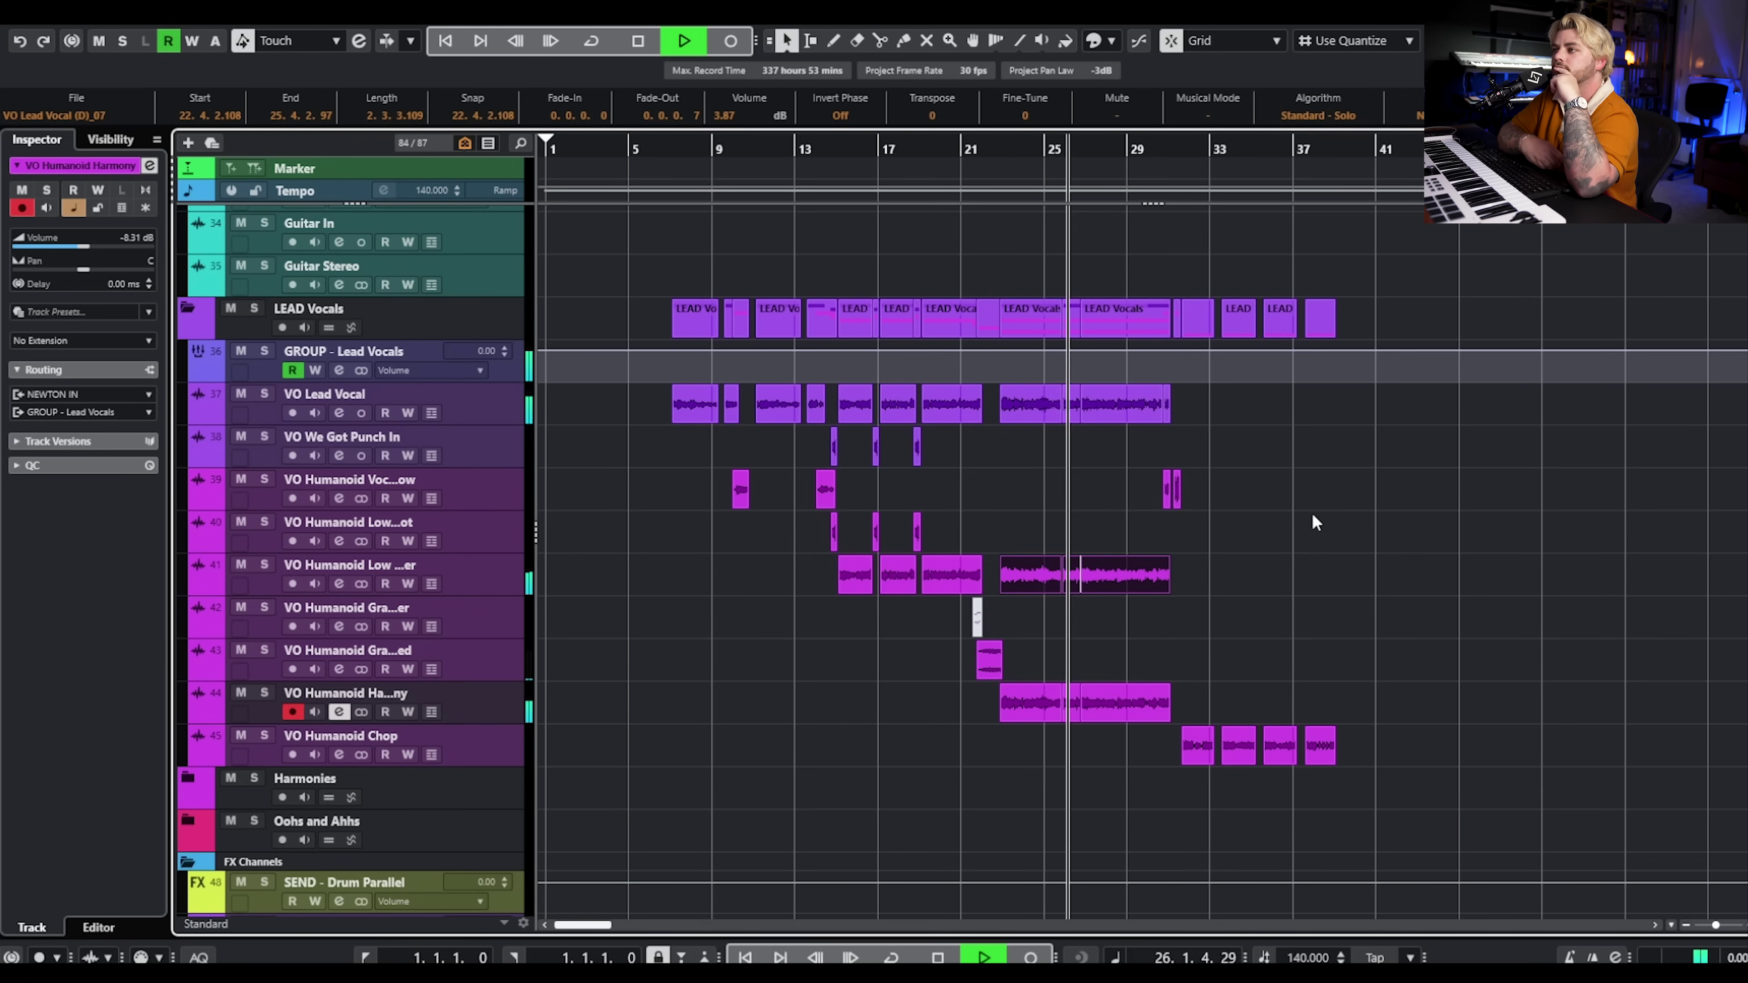
{"action": "left_click", "coordinate": [234, 696]}
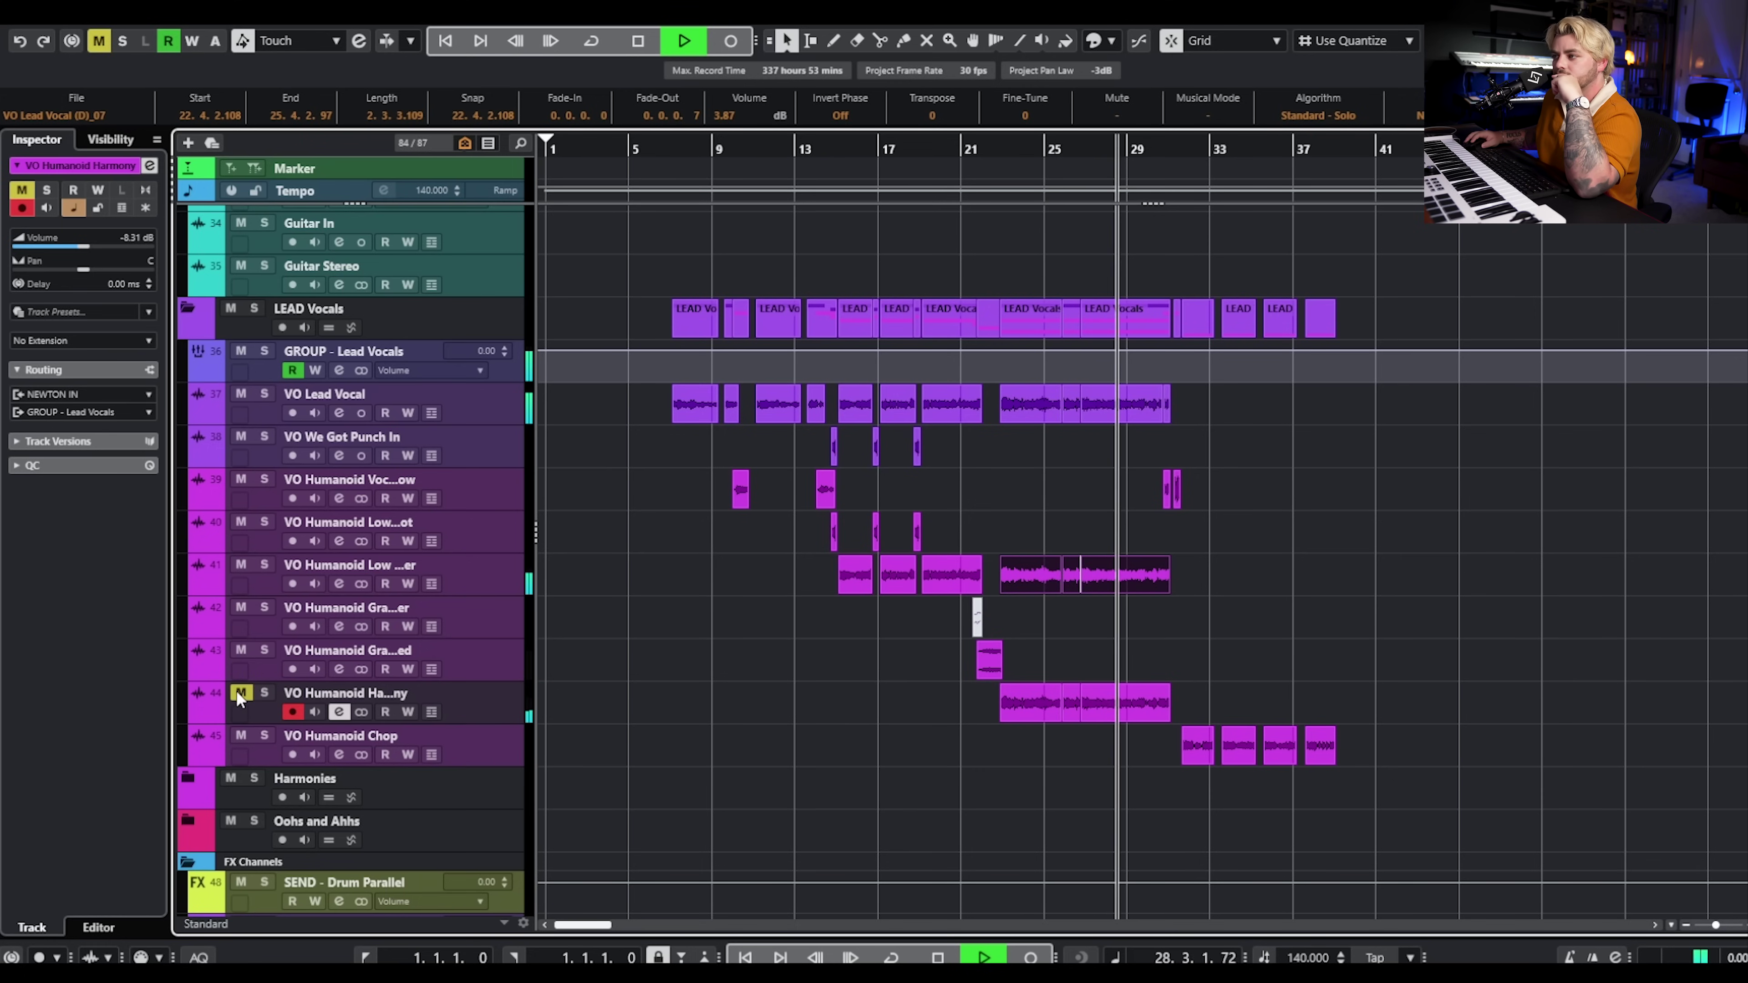
{"action": "left_click", "coordinate": [240, 691]}
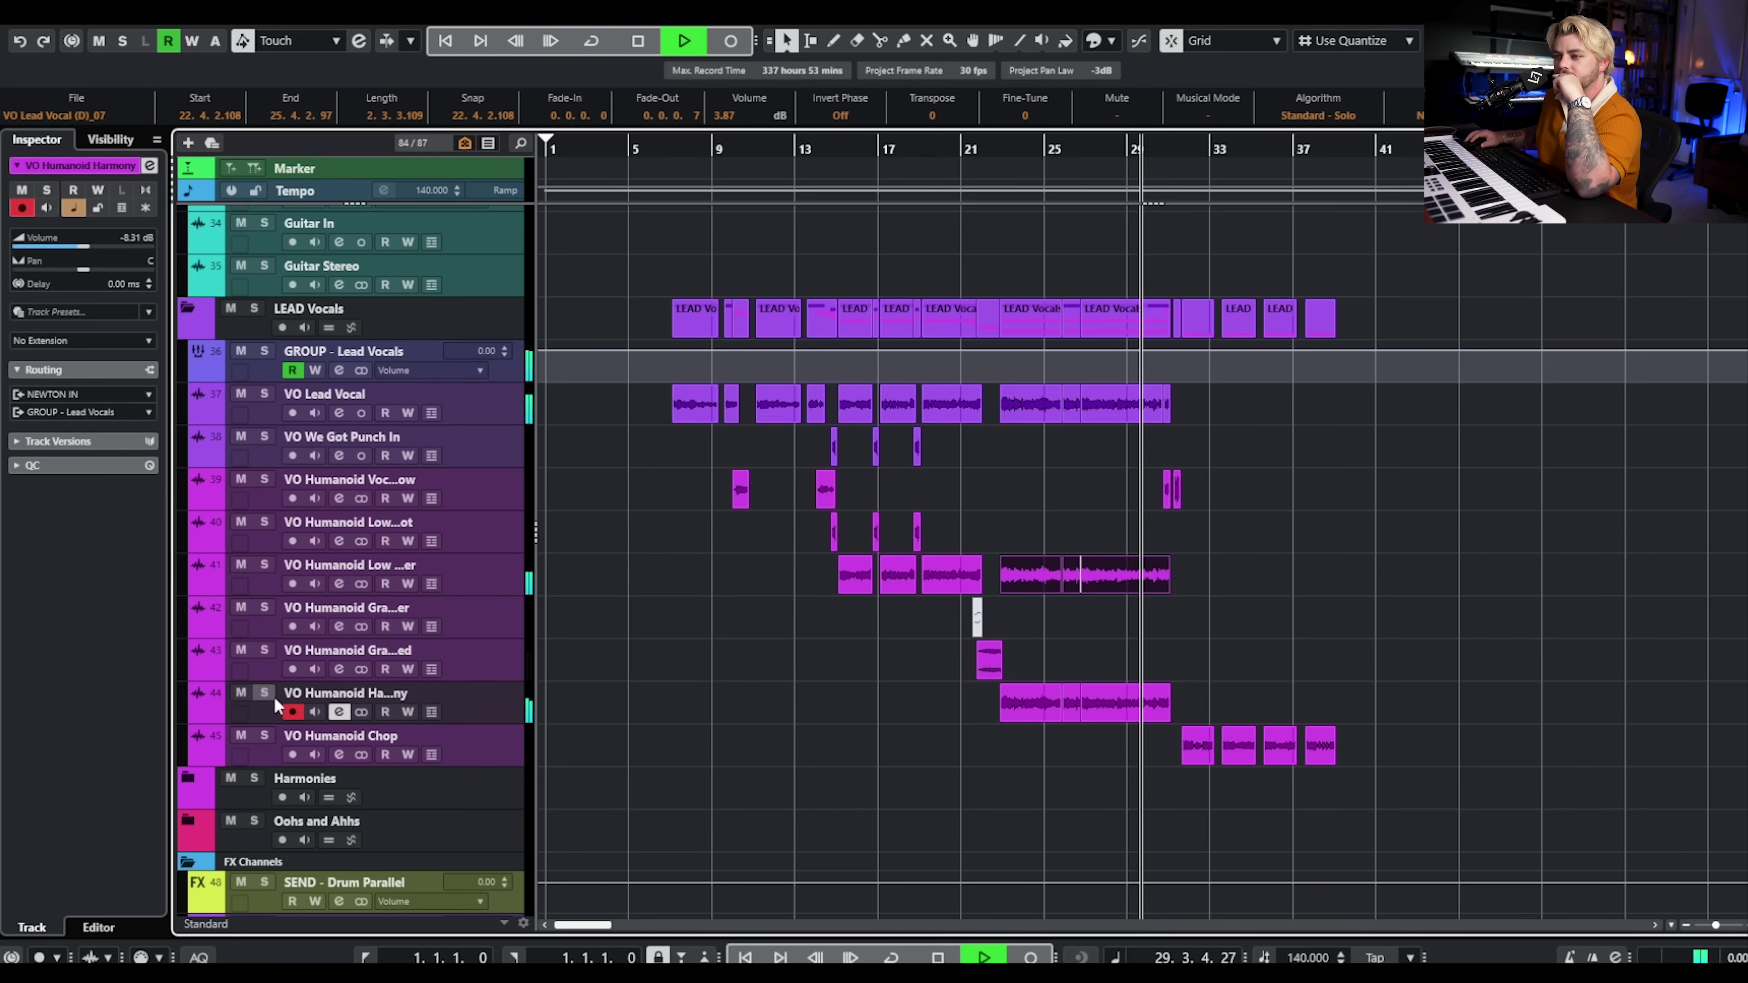
Solo the VO Humanoid Harmony track, set the playhead to bar 23 and reopen its Humanoid plugin
{"action": "left_click", "coordinate": [265, 692]}
{"action": "left_click", "coordinate": [1005, 147]}
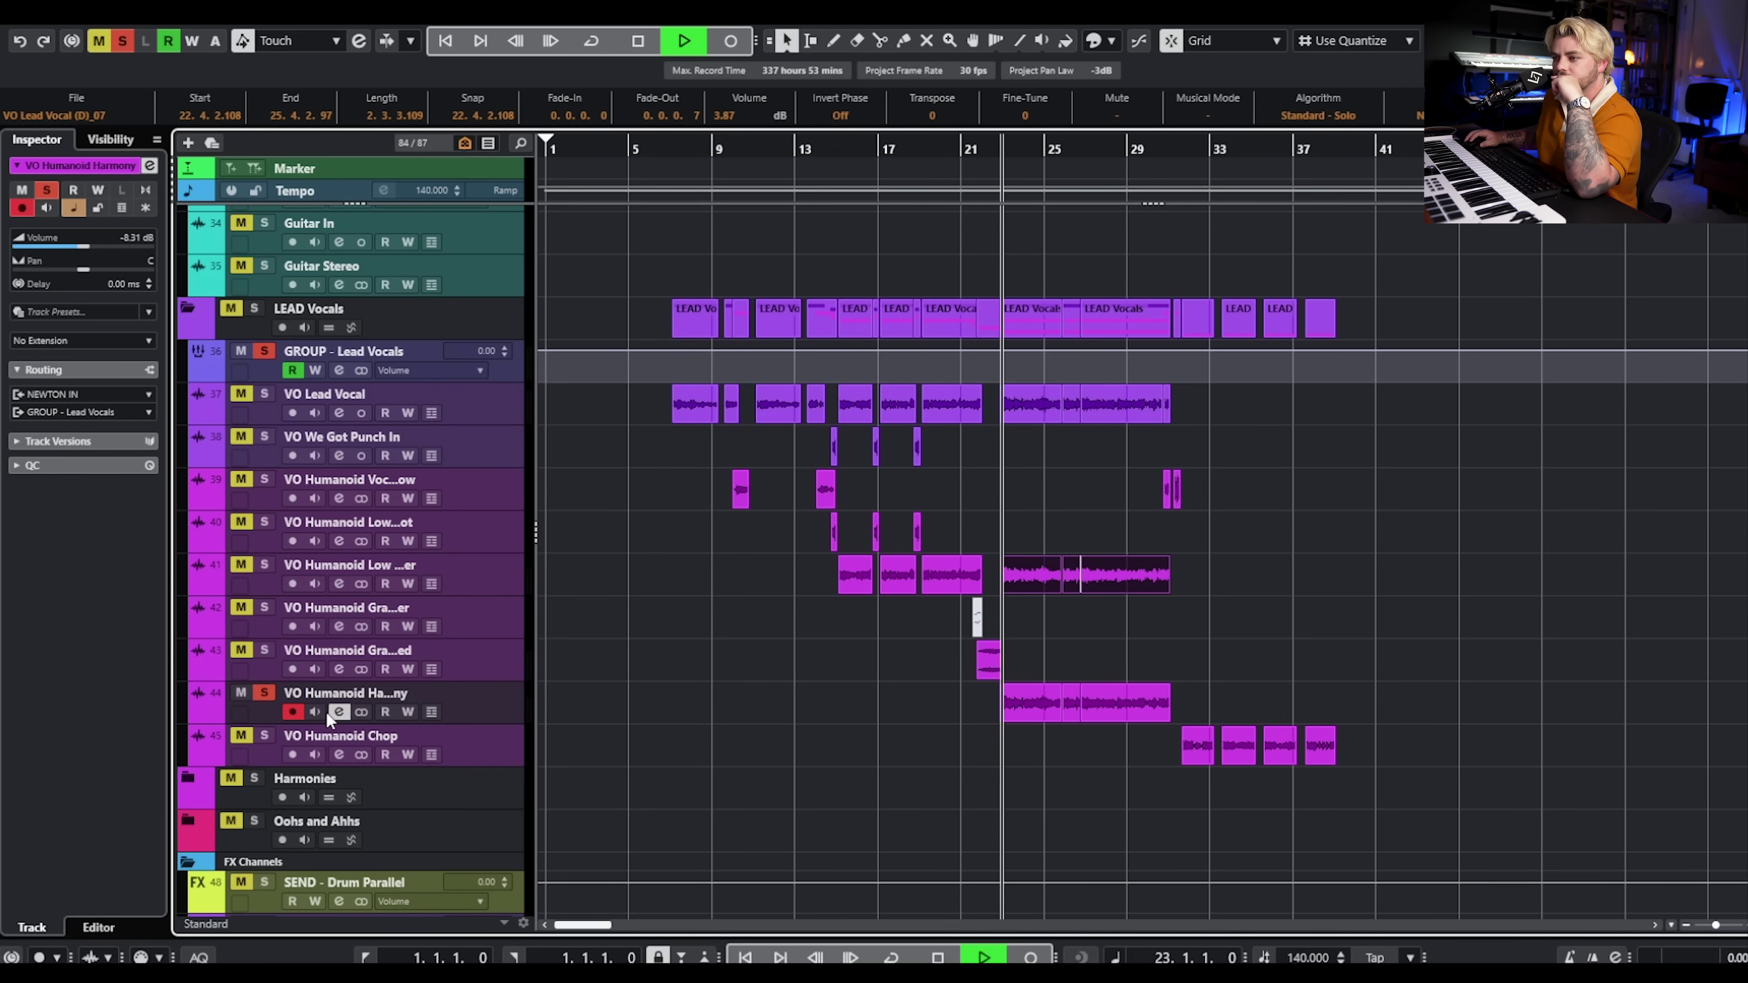
{"action": "key", "text": "space"}
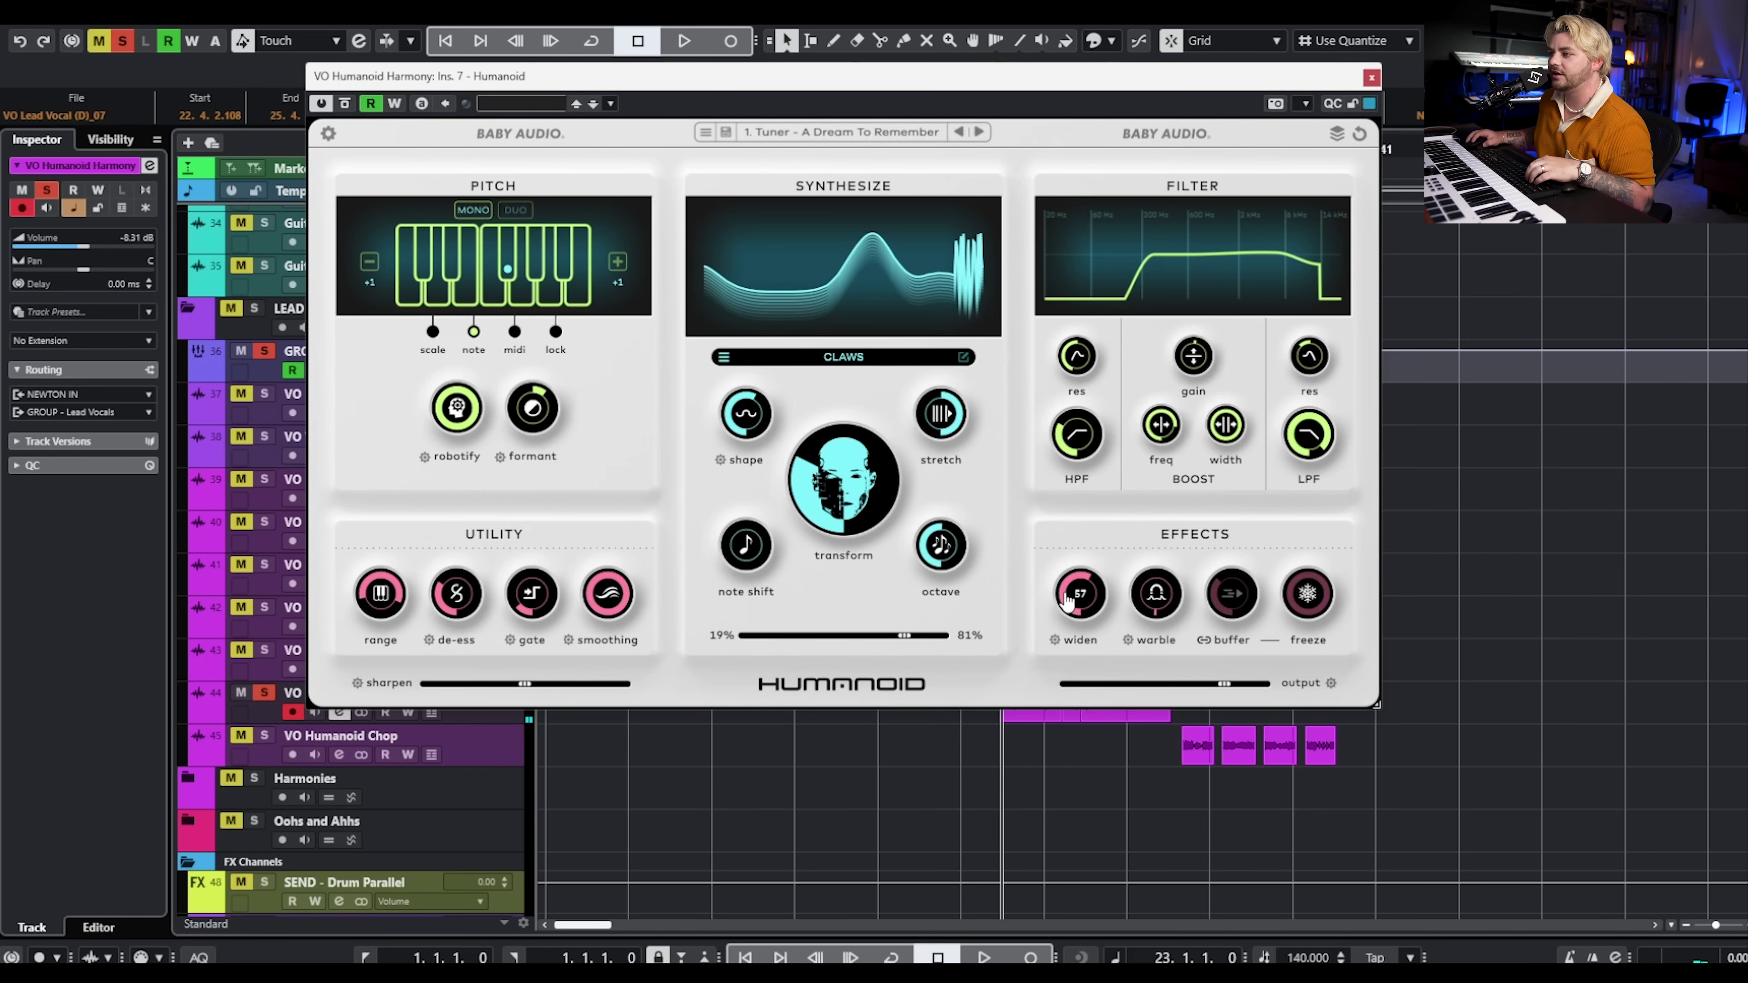
Play the soloed harmony and compare Humanoid's Widen effect at zero and turned up
{"action": "key", "text": "space"}
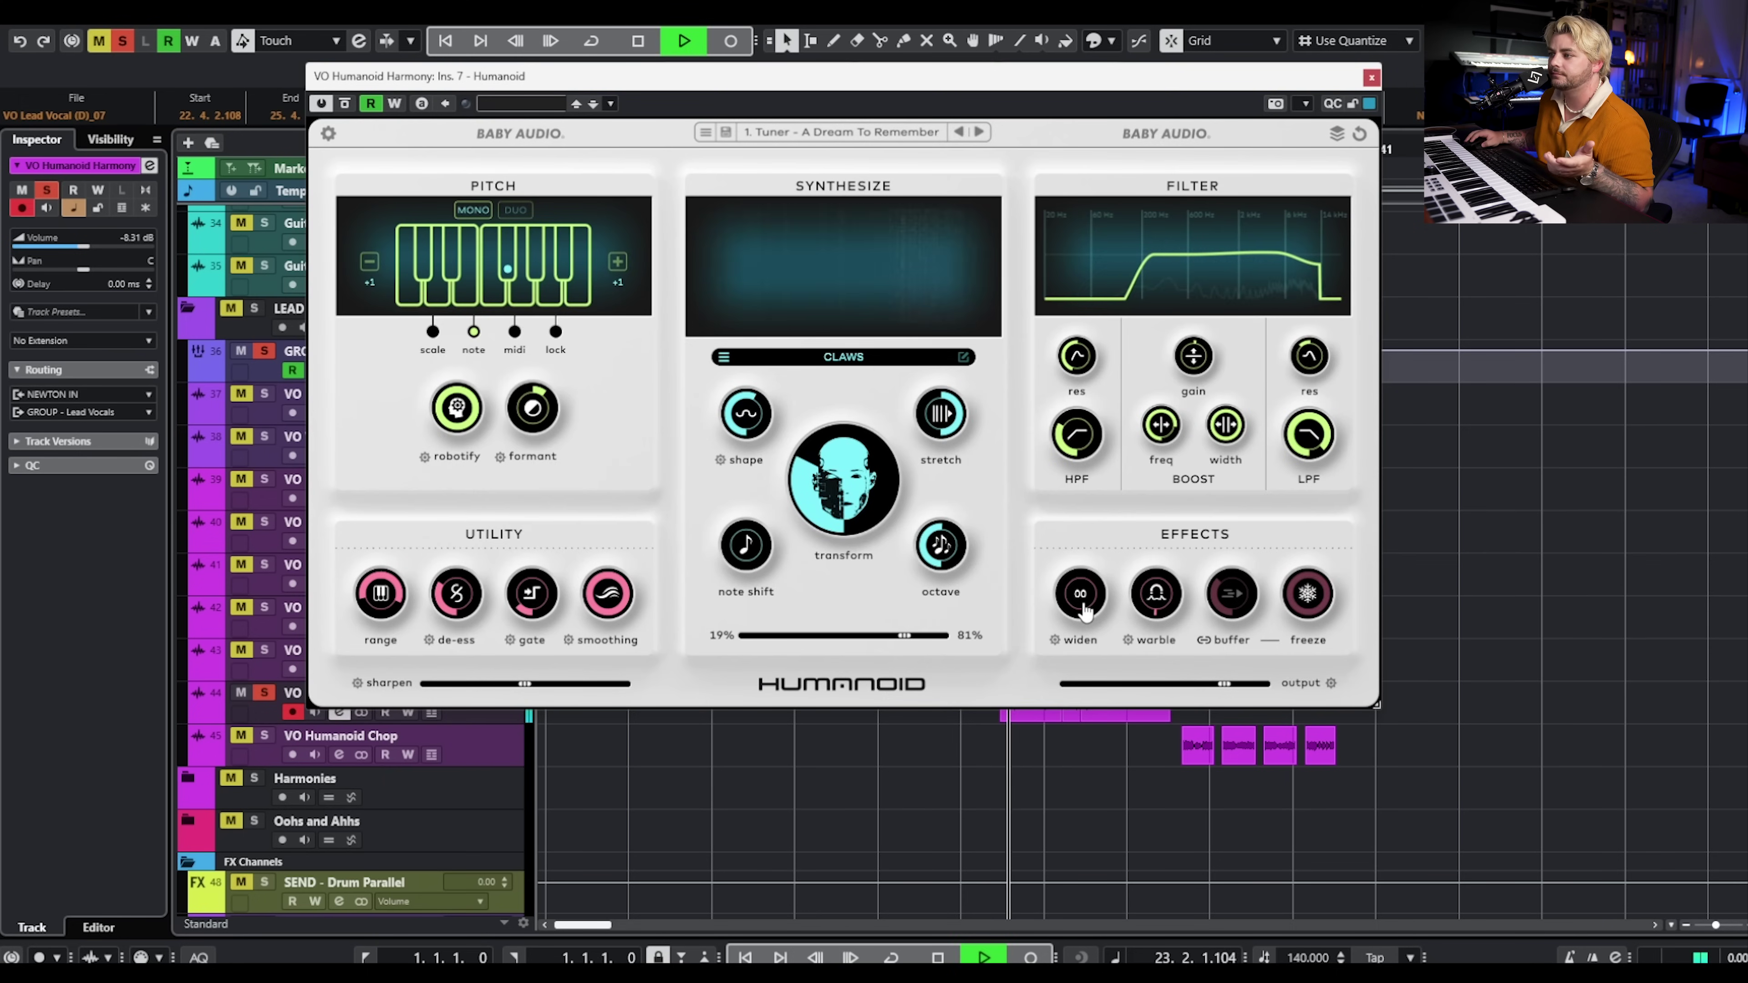
{"action": "left_click", "coordinate": [1080, 595]}
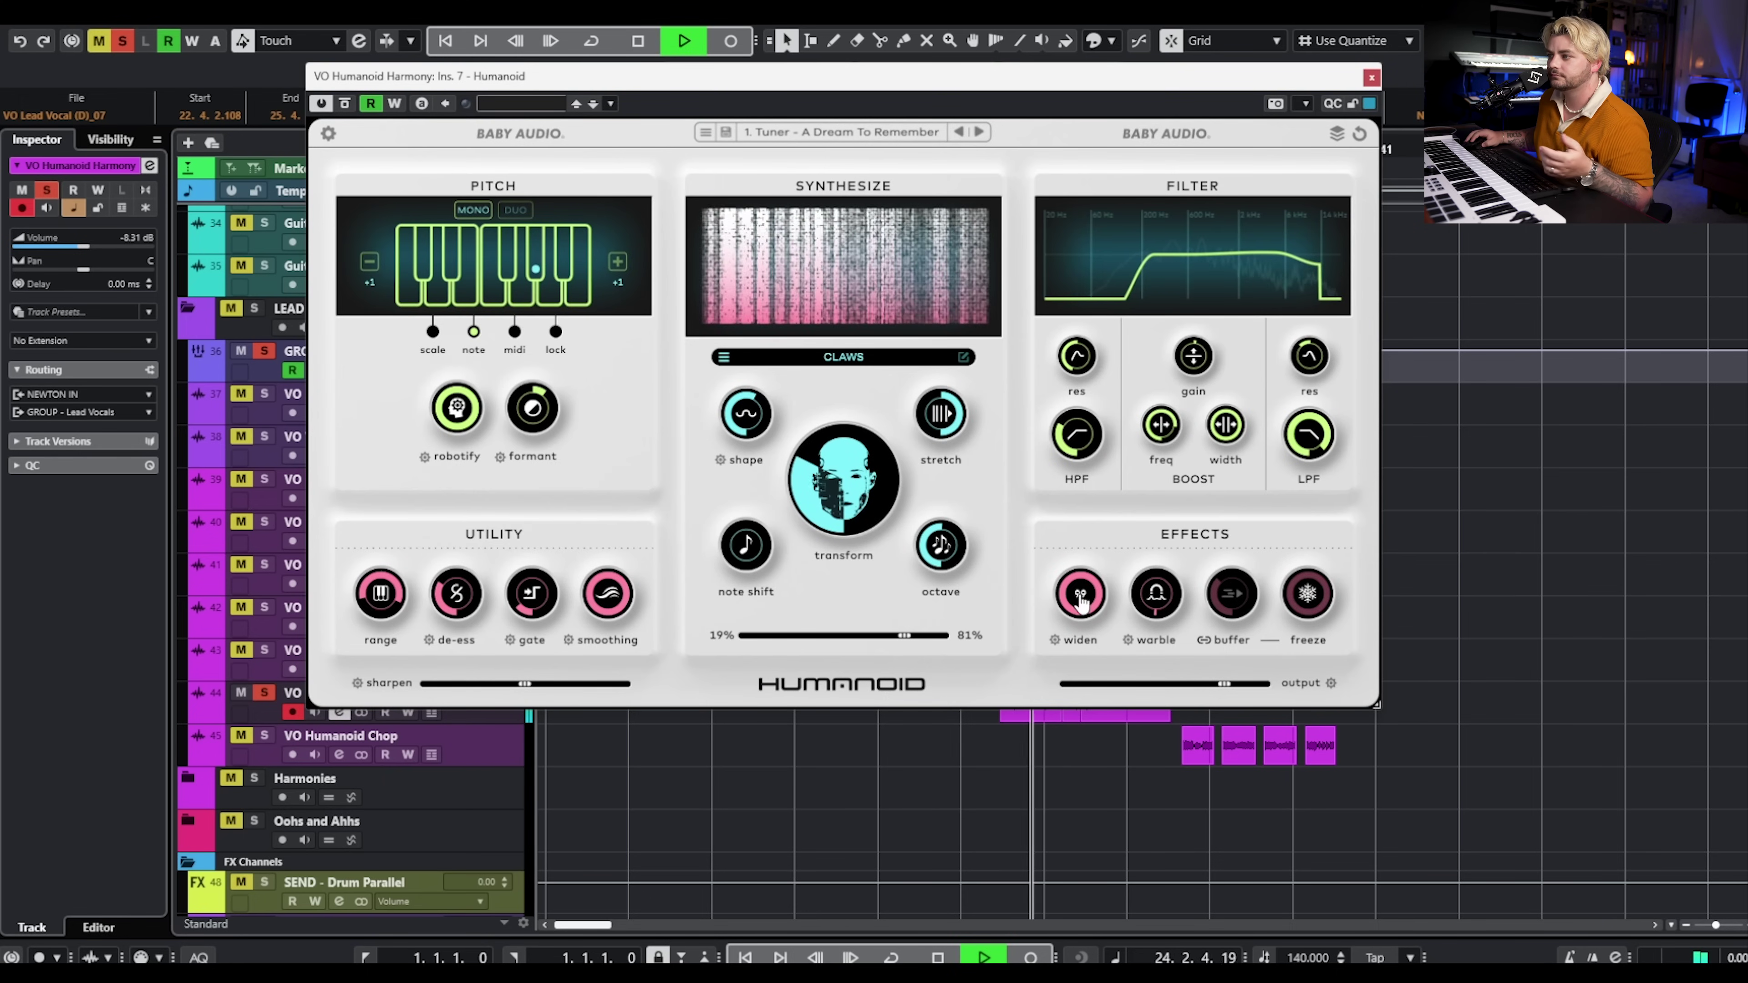
{"action": "key", "text": "space"}
Adjust Humanoid's high-pass filter and lower its low-pass filter to about 4538 Hz while playing the soloed harmony
{"action": "mouse_move", "coordinate": [1074, 434]}
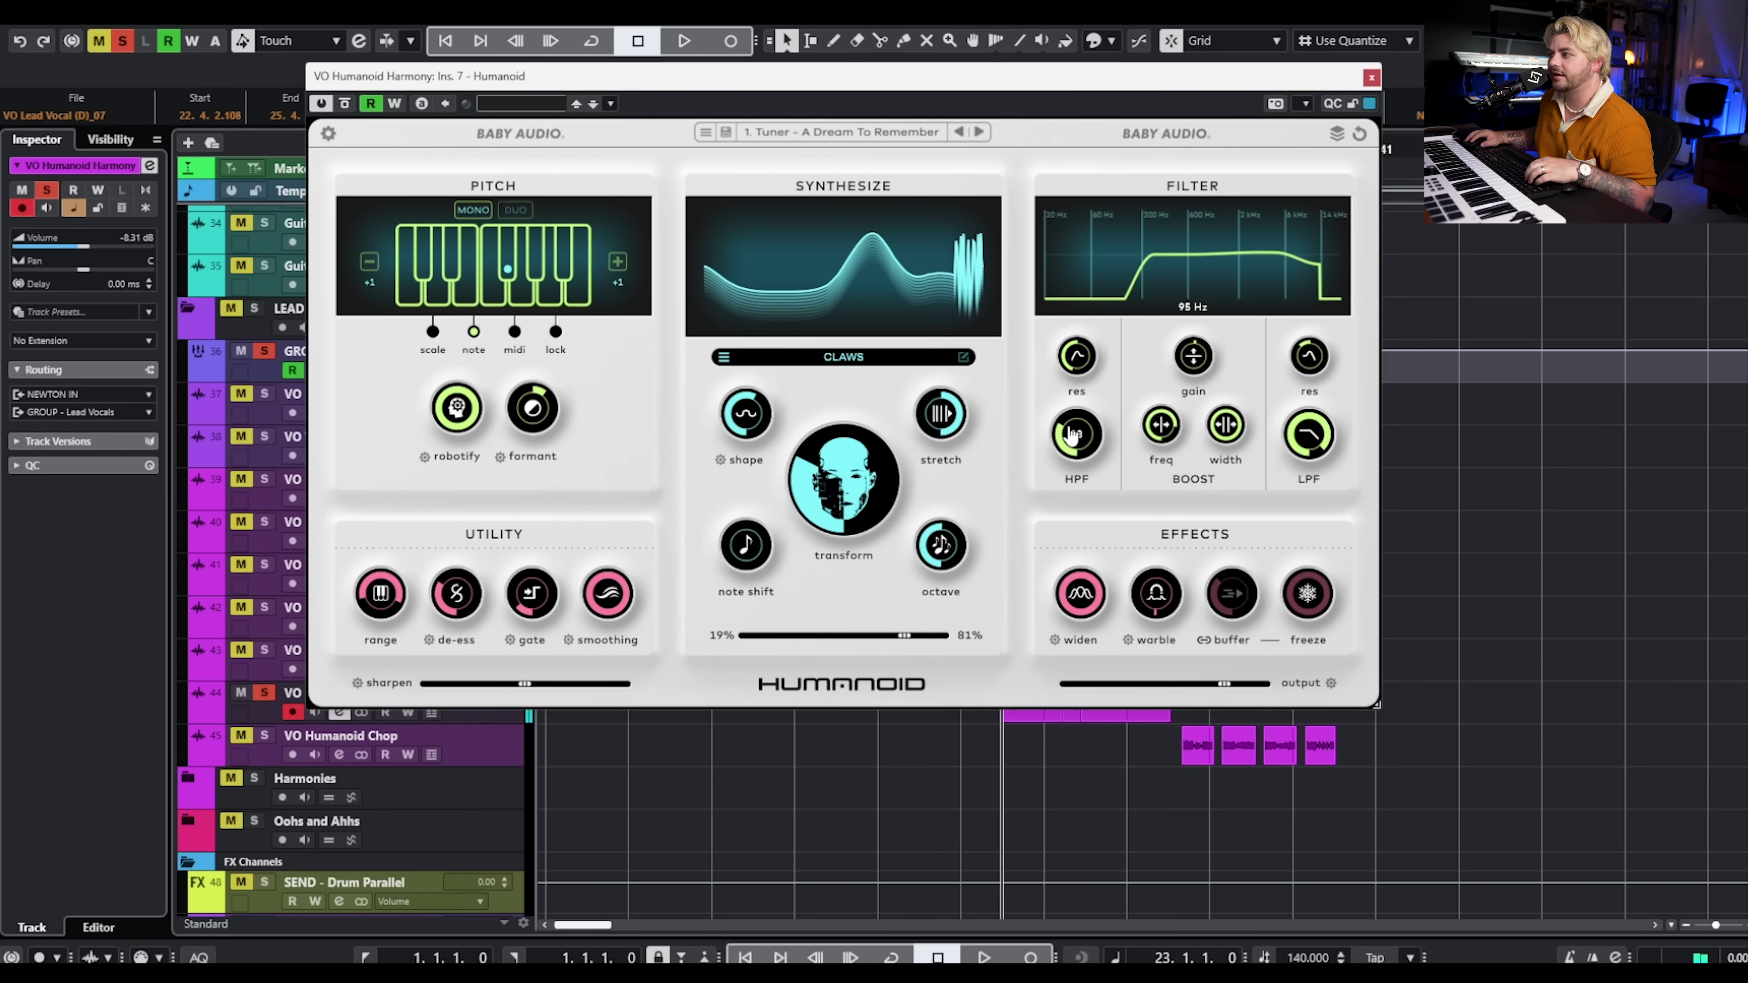
{"action": "left_click_drag", "start_coordinate": [1077, 417], "coordinate": [1300, 468]}
{"action": "key", "text": "space"}
{"action": "mouse_move", "coordinate": [1079, 466]}
{"action": "mouse_move", "coordinate": [1307, 435]}
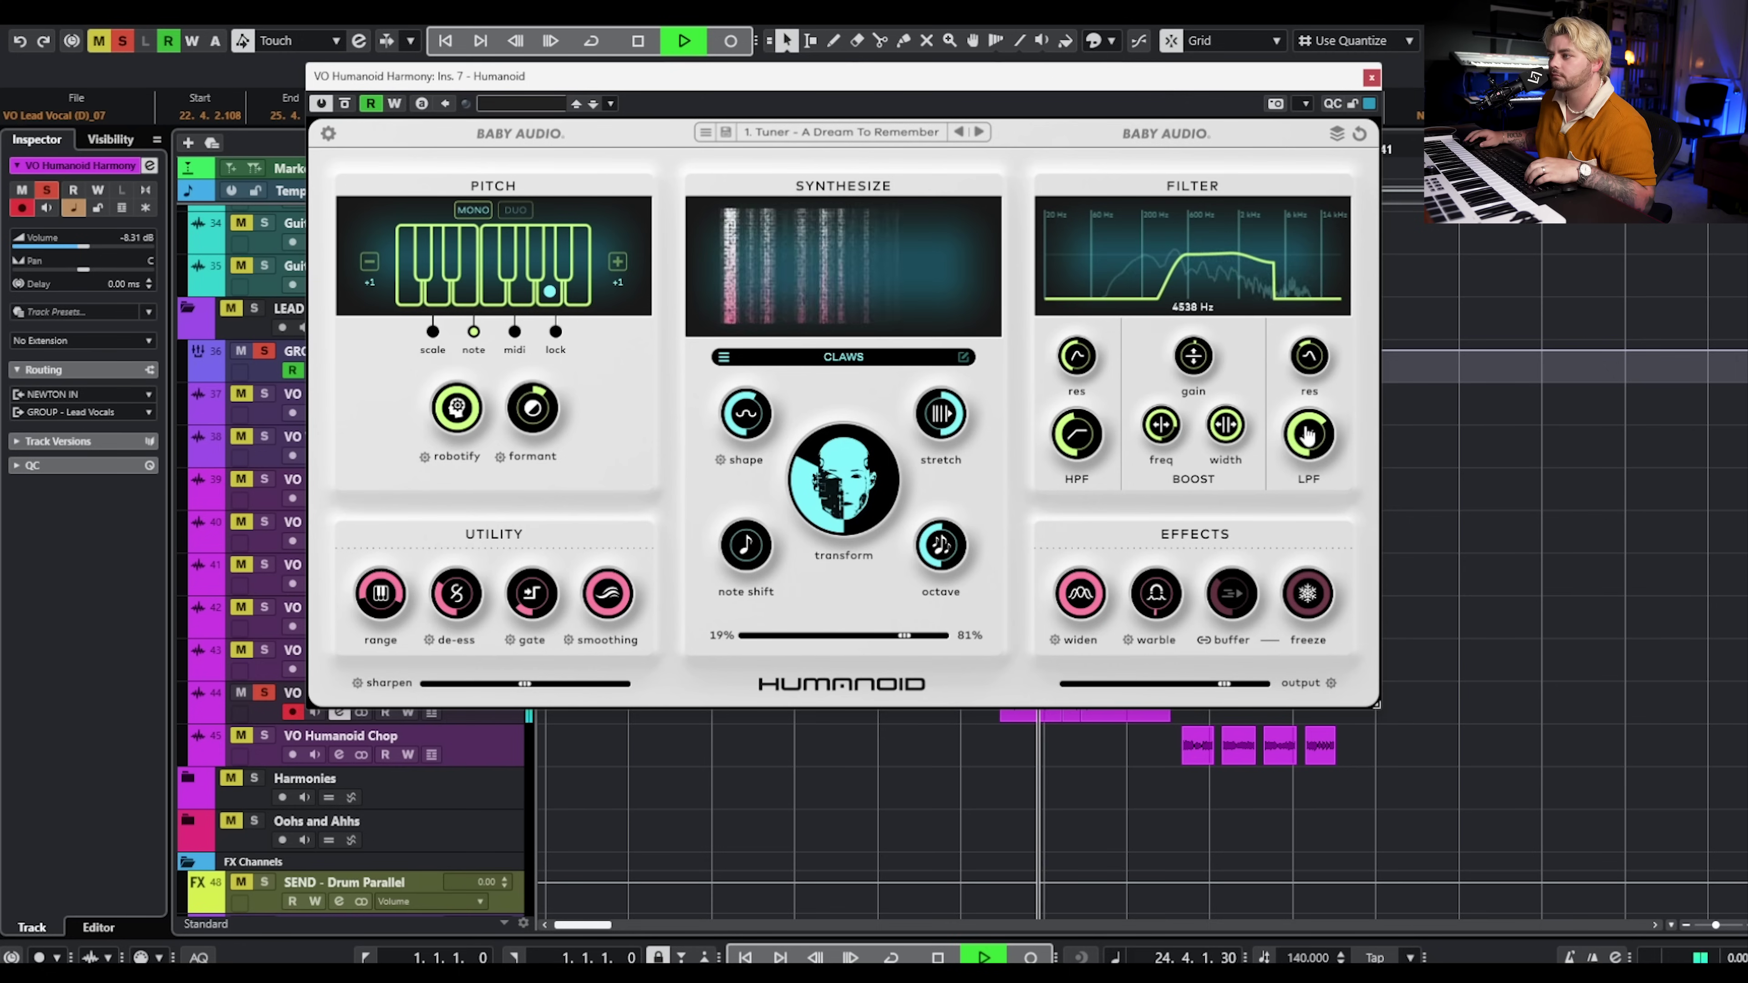
Turn up Humanoid's Warble effect and play the soloed harmony to hear it
{"action": "mouse_move", "coordinate": [1150, 616]}
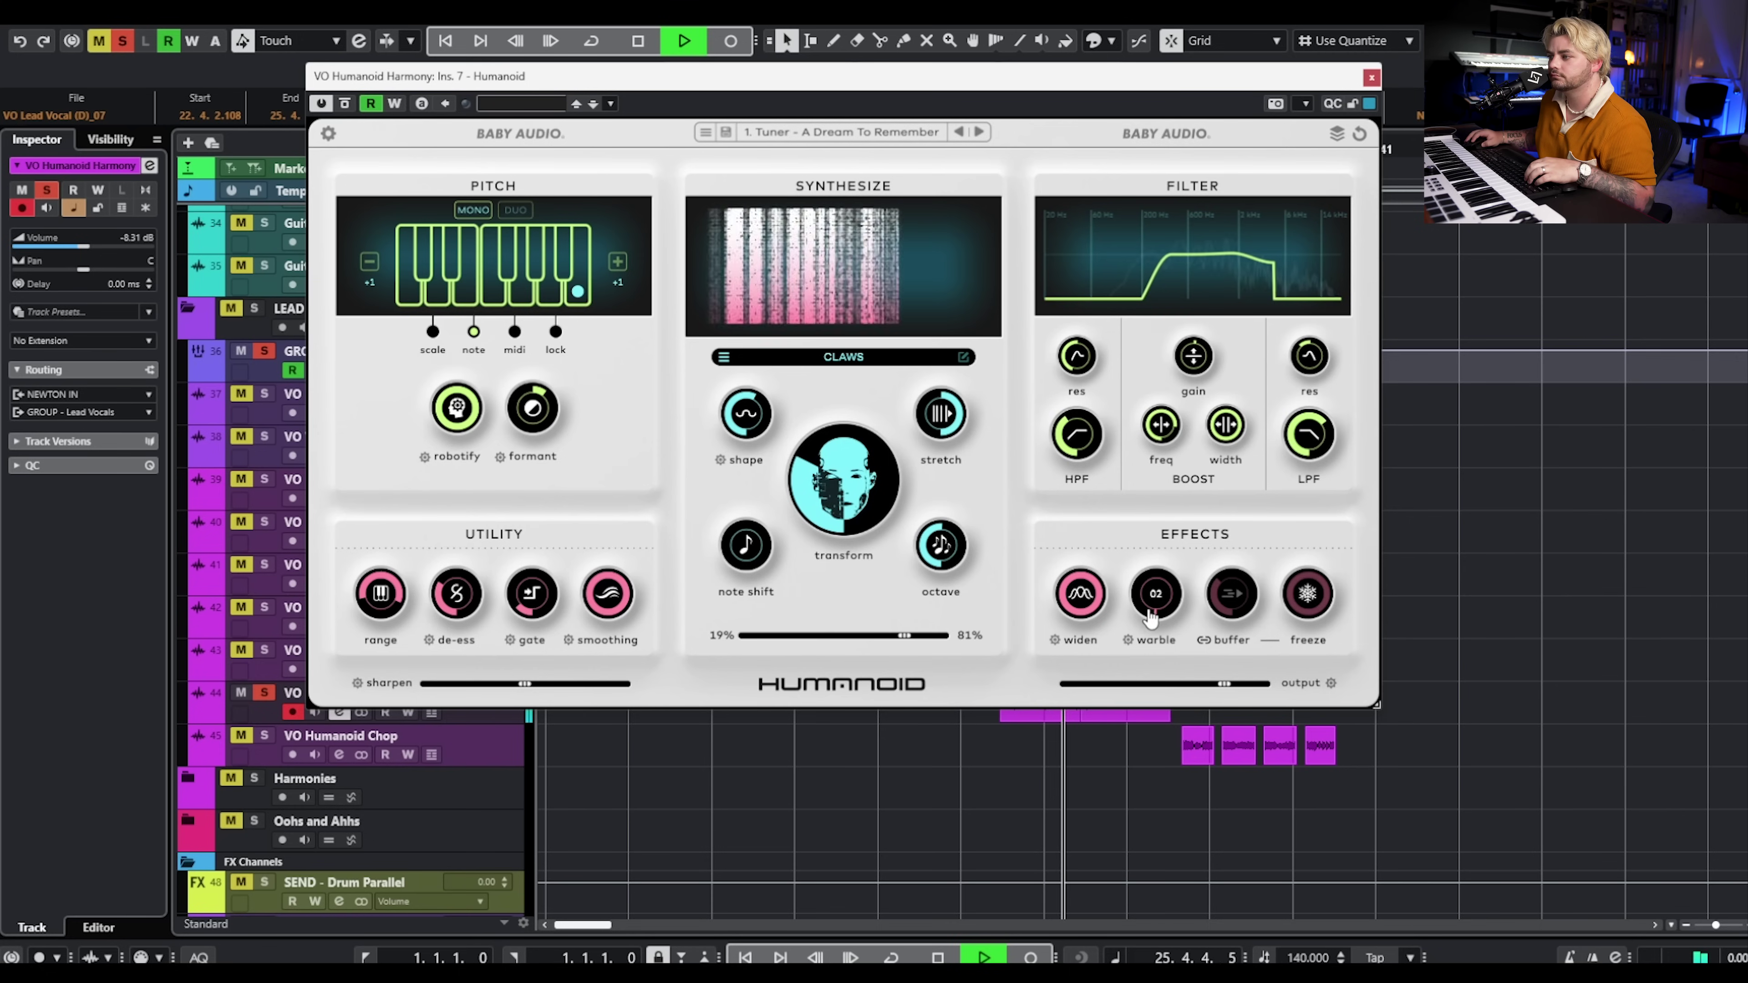
{"action": "key", "text": "space"}
{"action": "left_click_drag", "start_coordinate": [1151, 616], "coordinate": [1152, 539]}
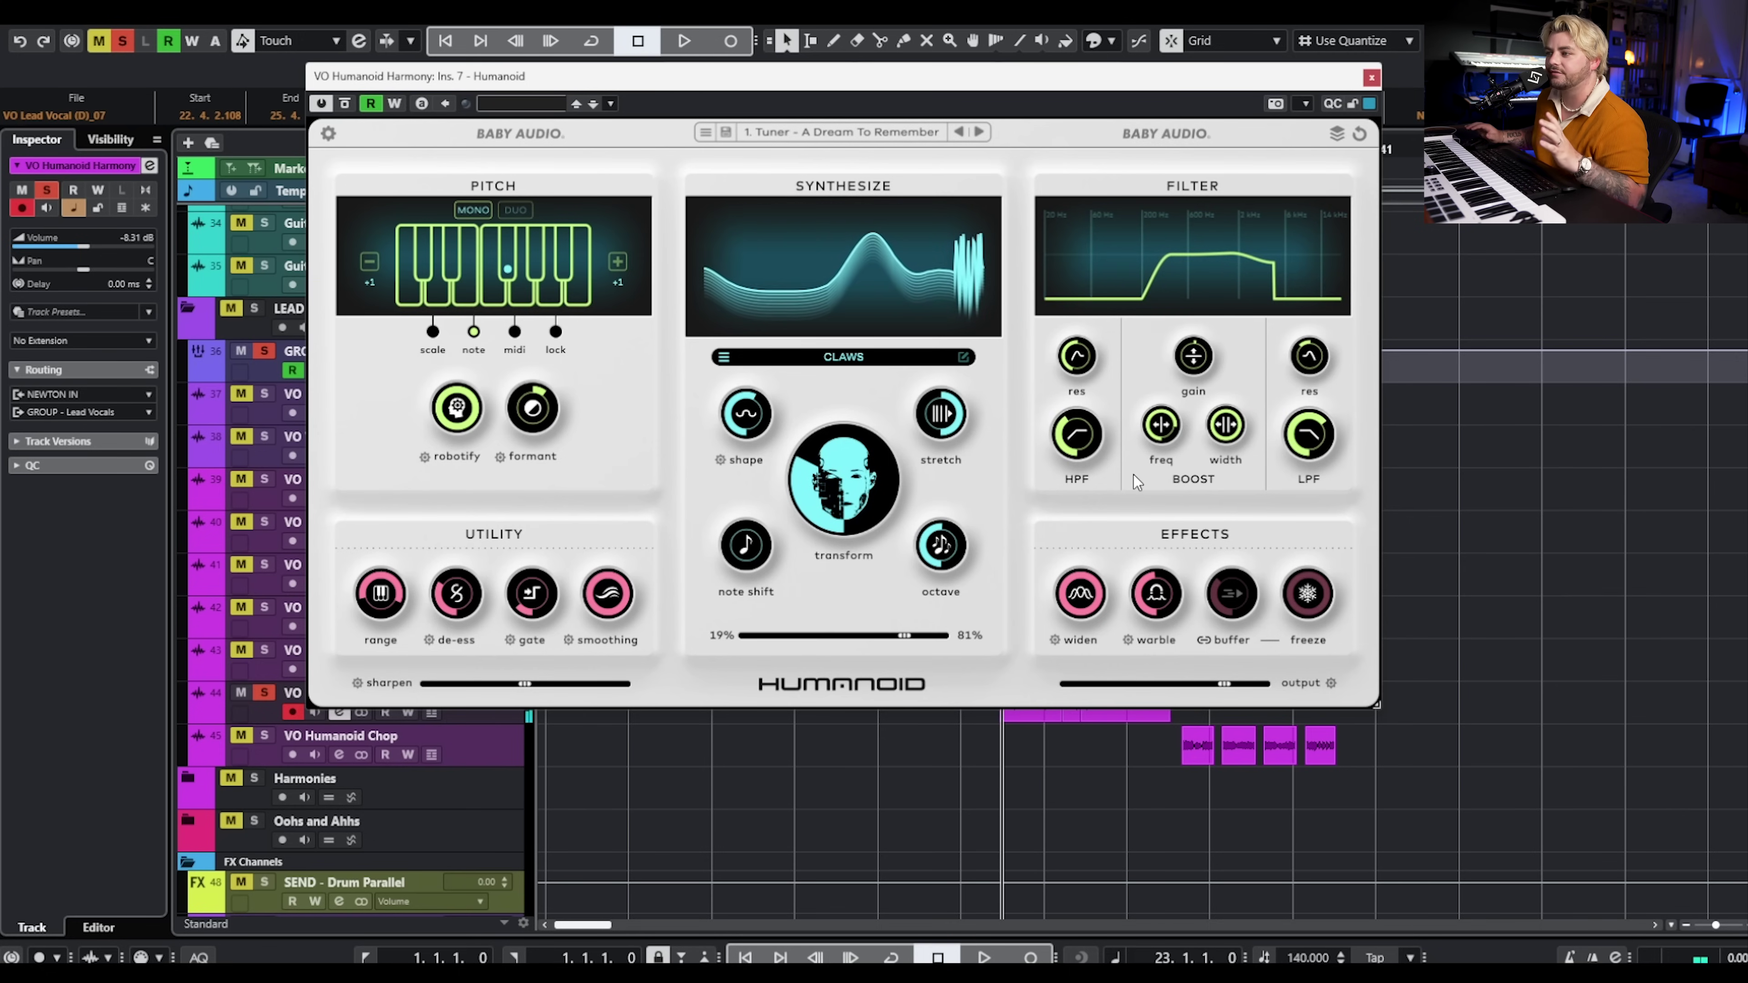
{"action": "key", "text": "space"}
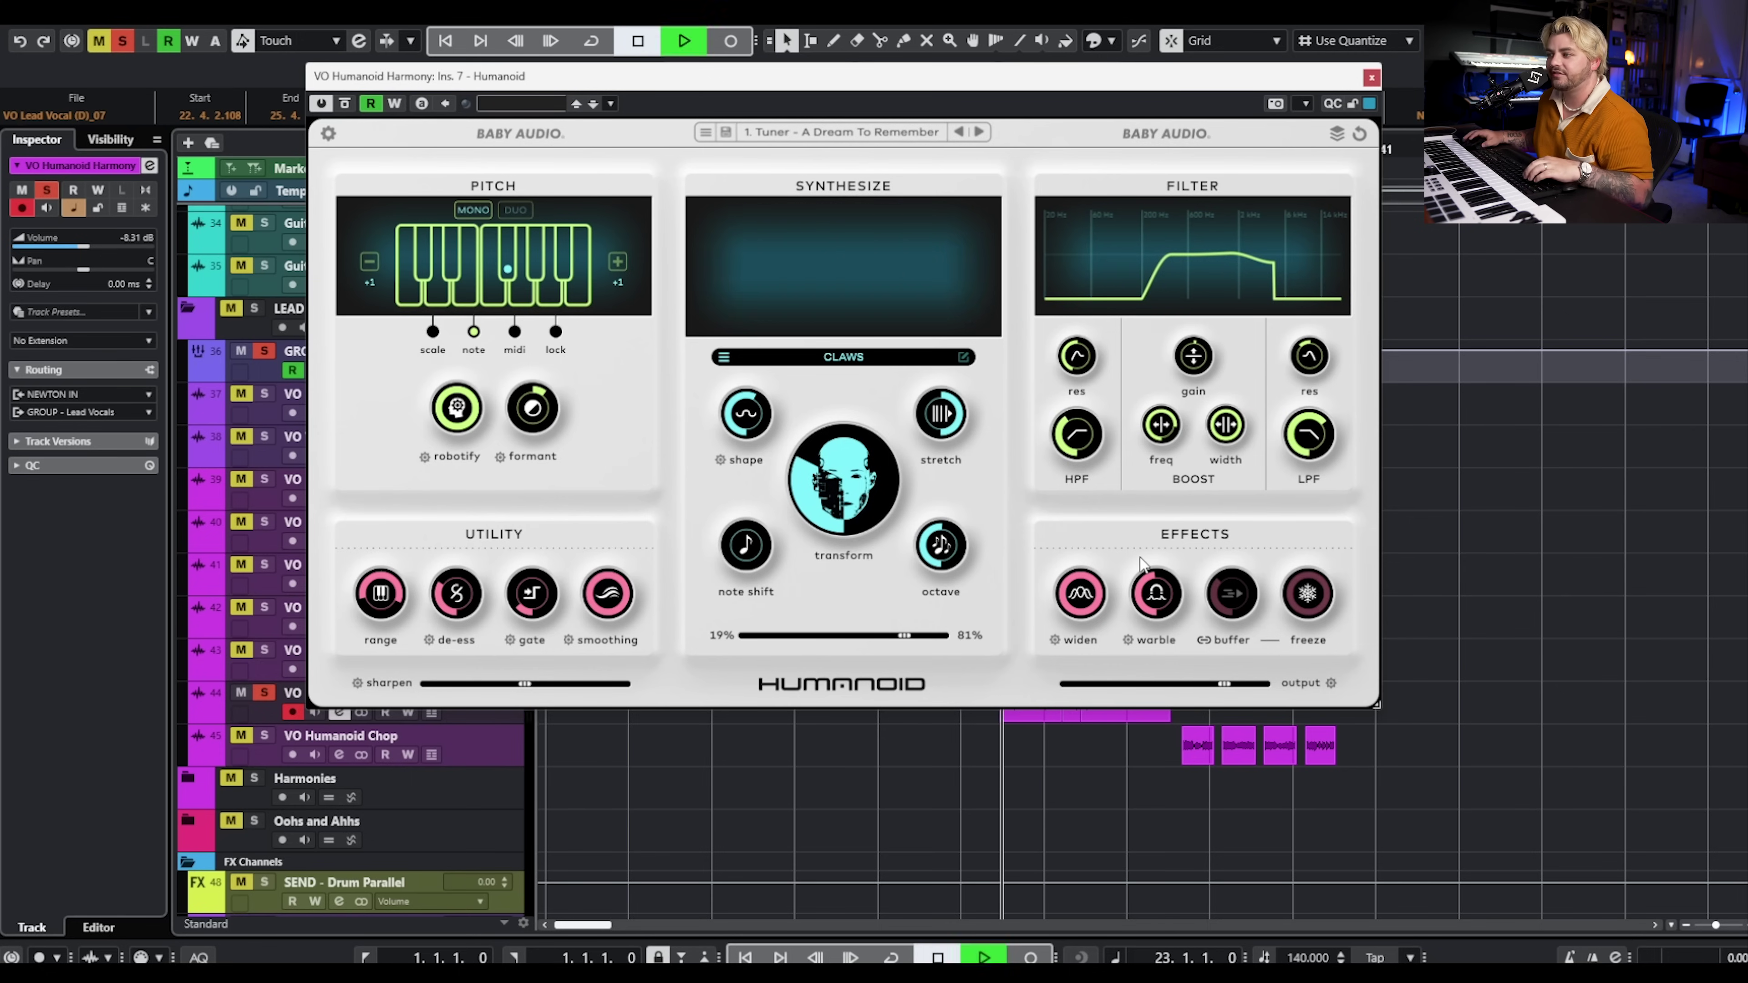
{"action": "mouse_move", "coordinate": [1162, 596]}
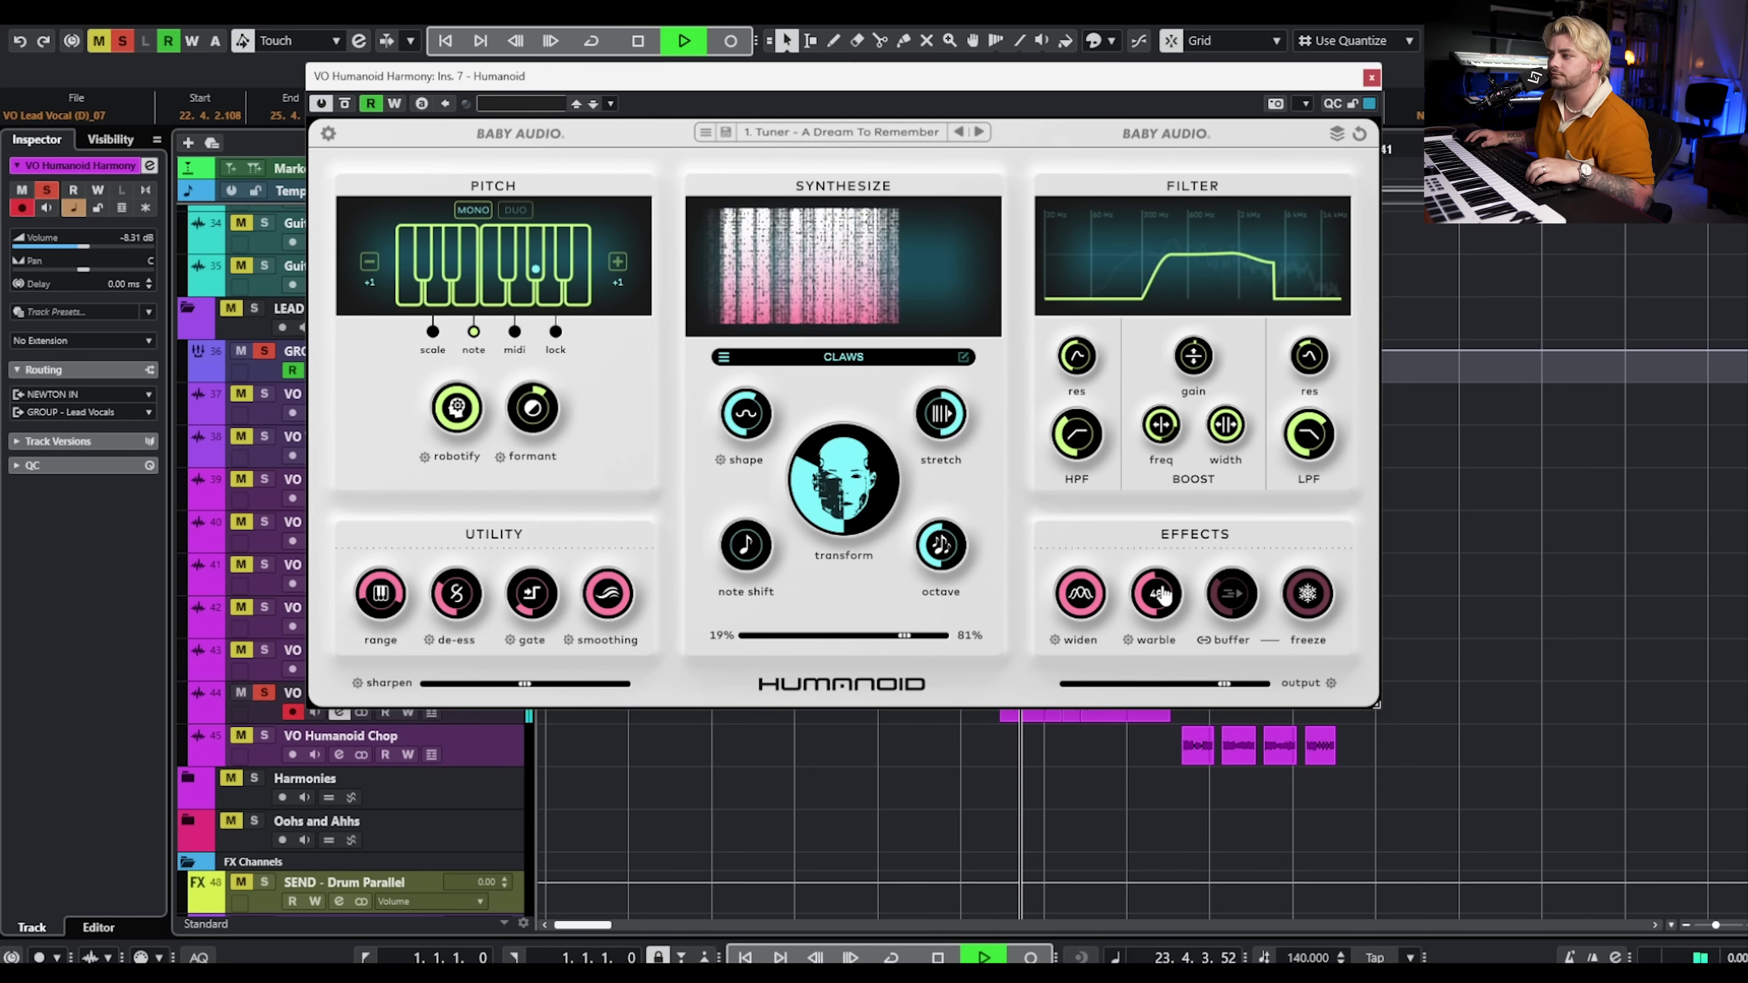
{"action": "key", "text": "space"}
Set the Warble calibration rate to 43, play the harmony and reduce the Warble amount to 2
{"action": "left_click", "coordinate": [1127, 639]}
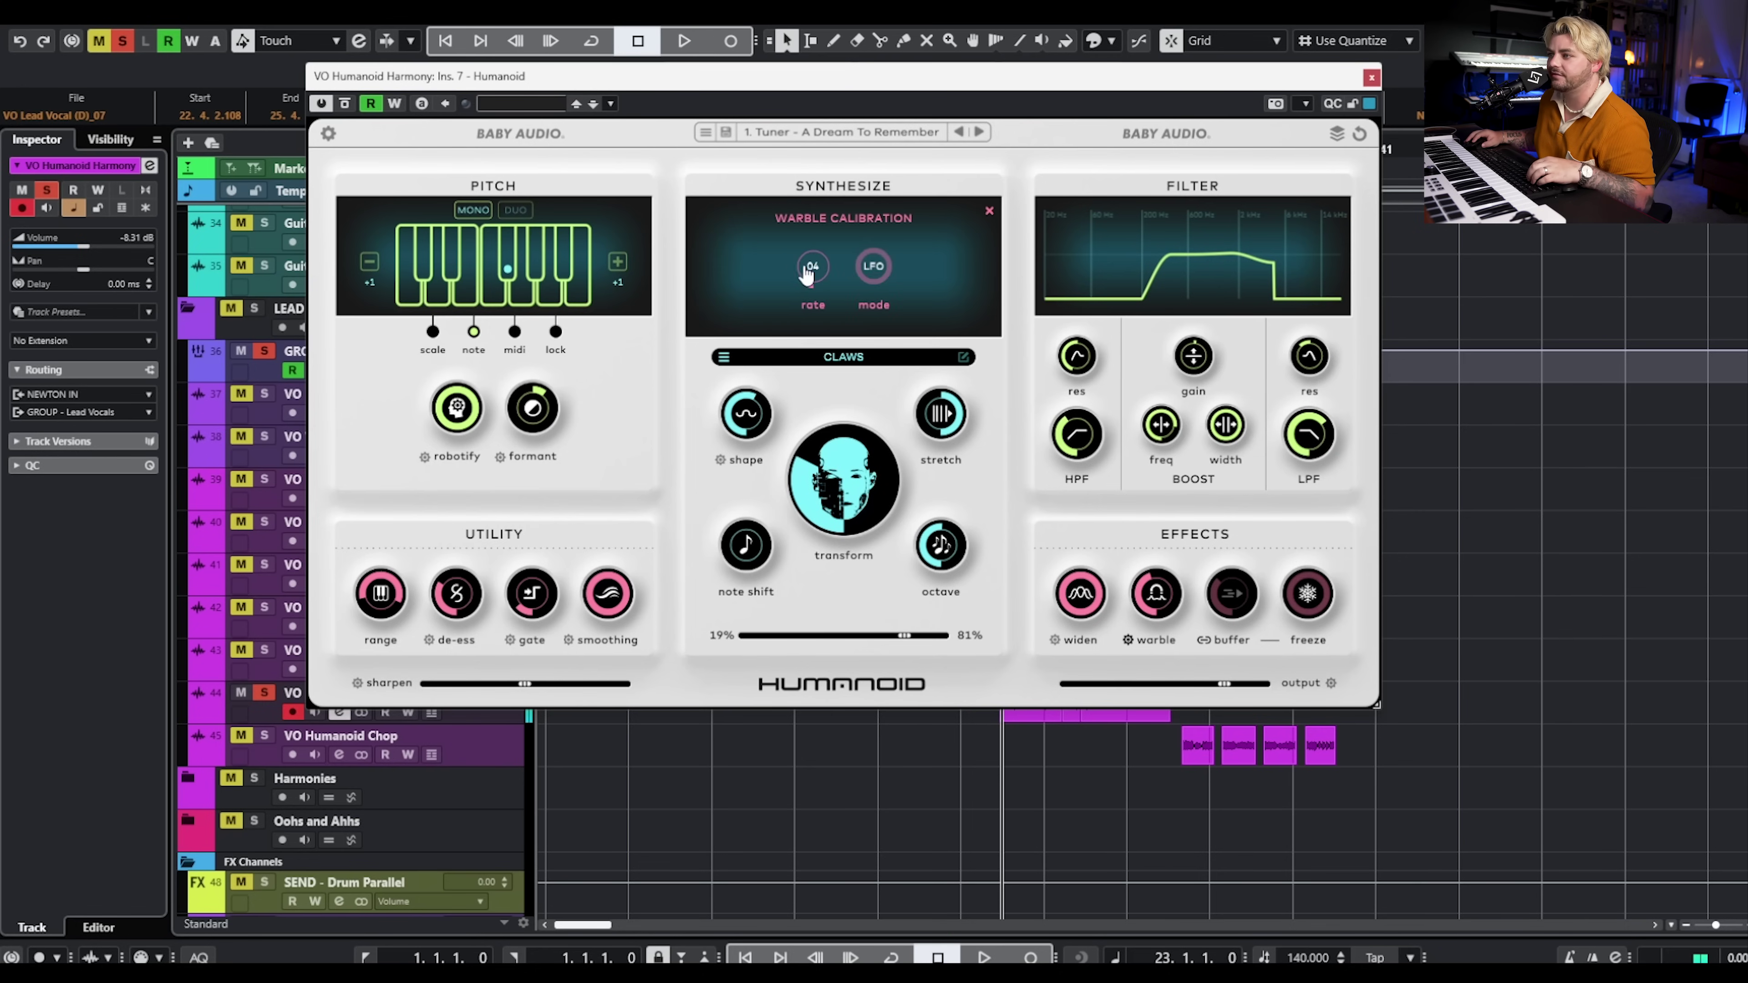
{"action": "key", "text": "space"}
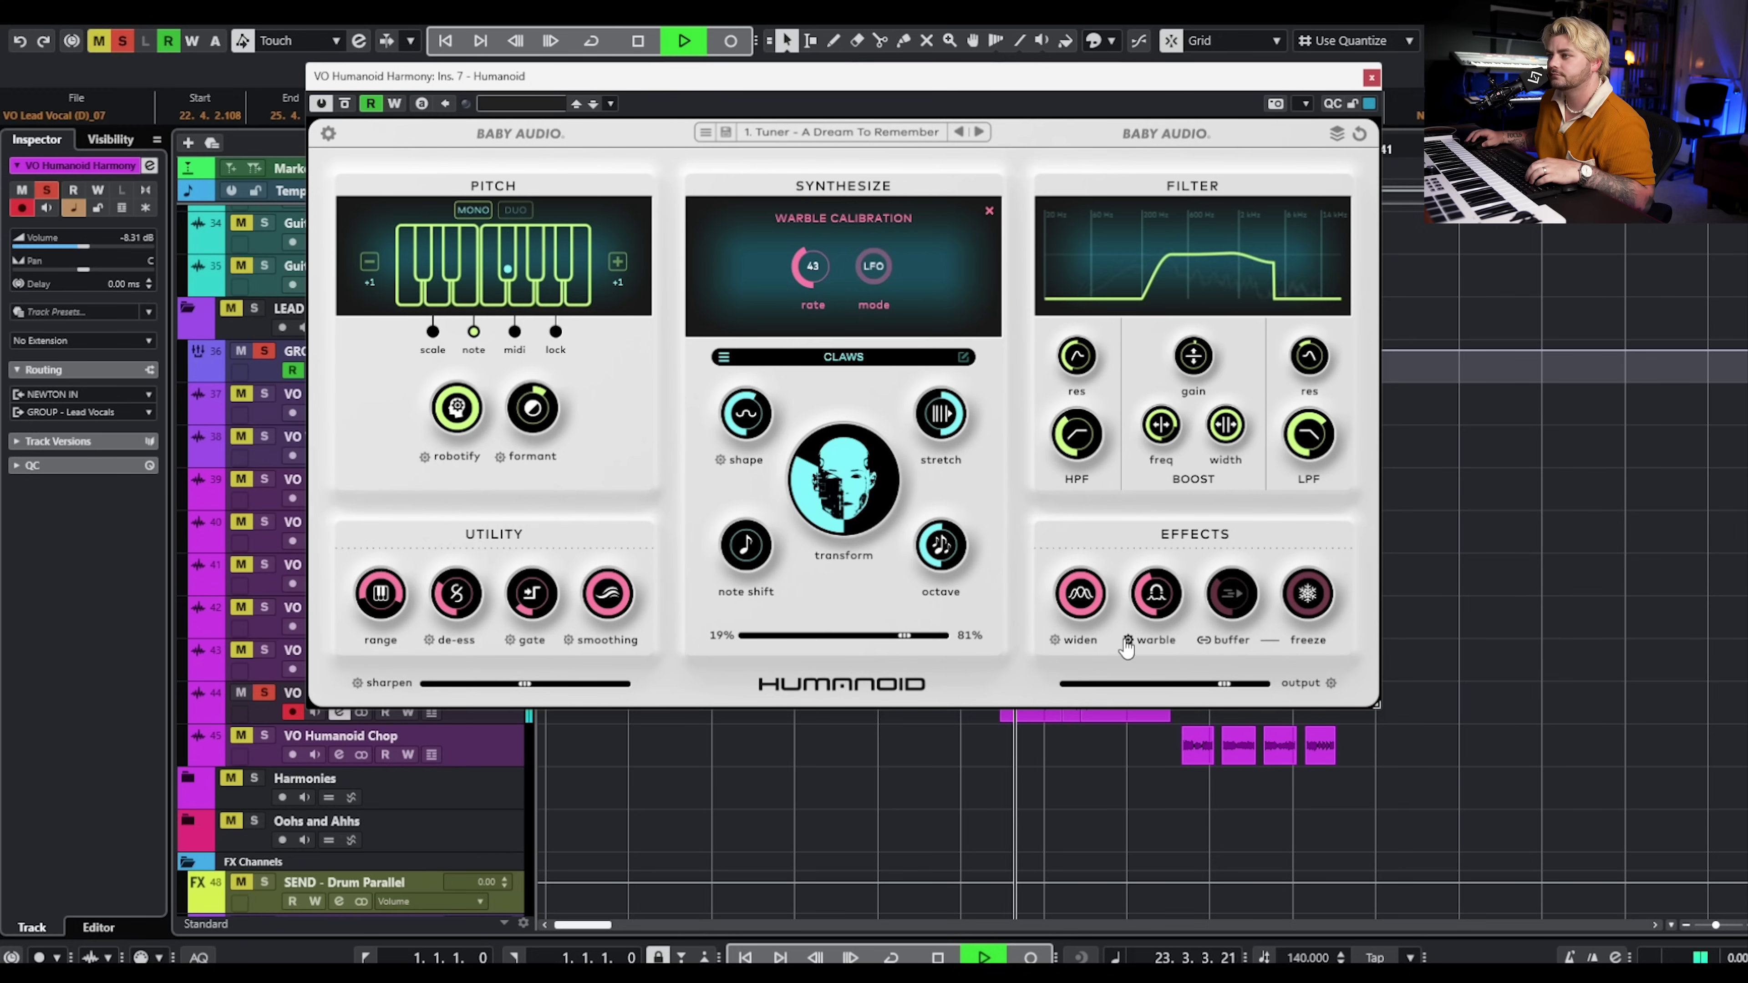
{"action": "left_click_drag", "start_coordinate": [1151, 607], "coordinate": [1141, 649]}
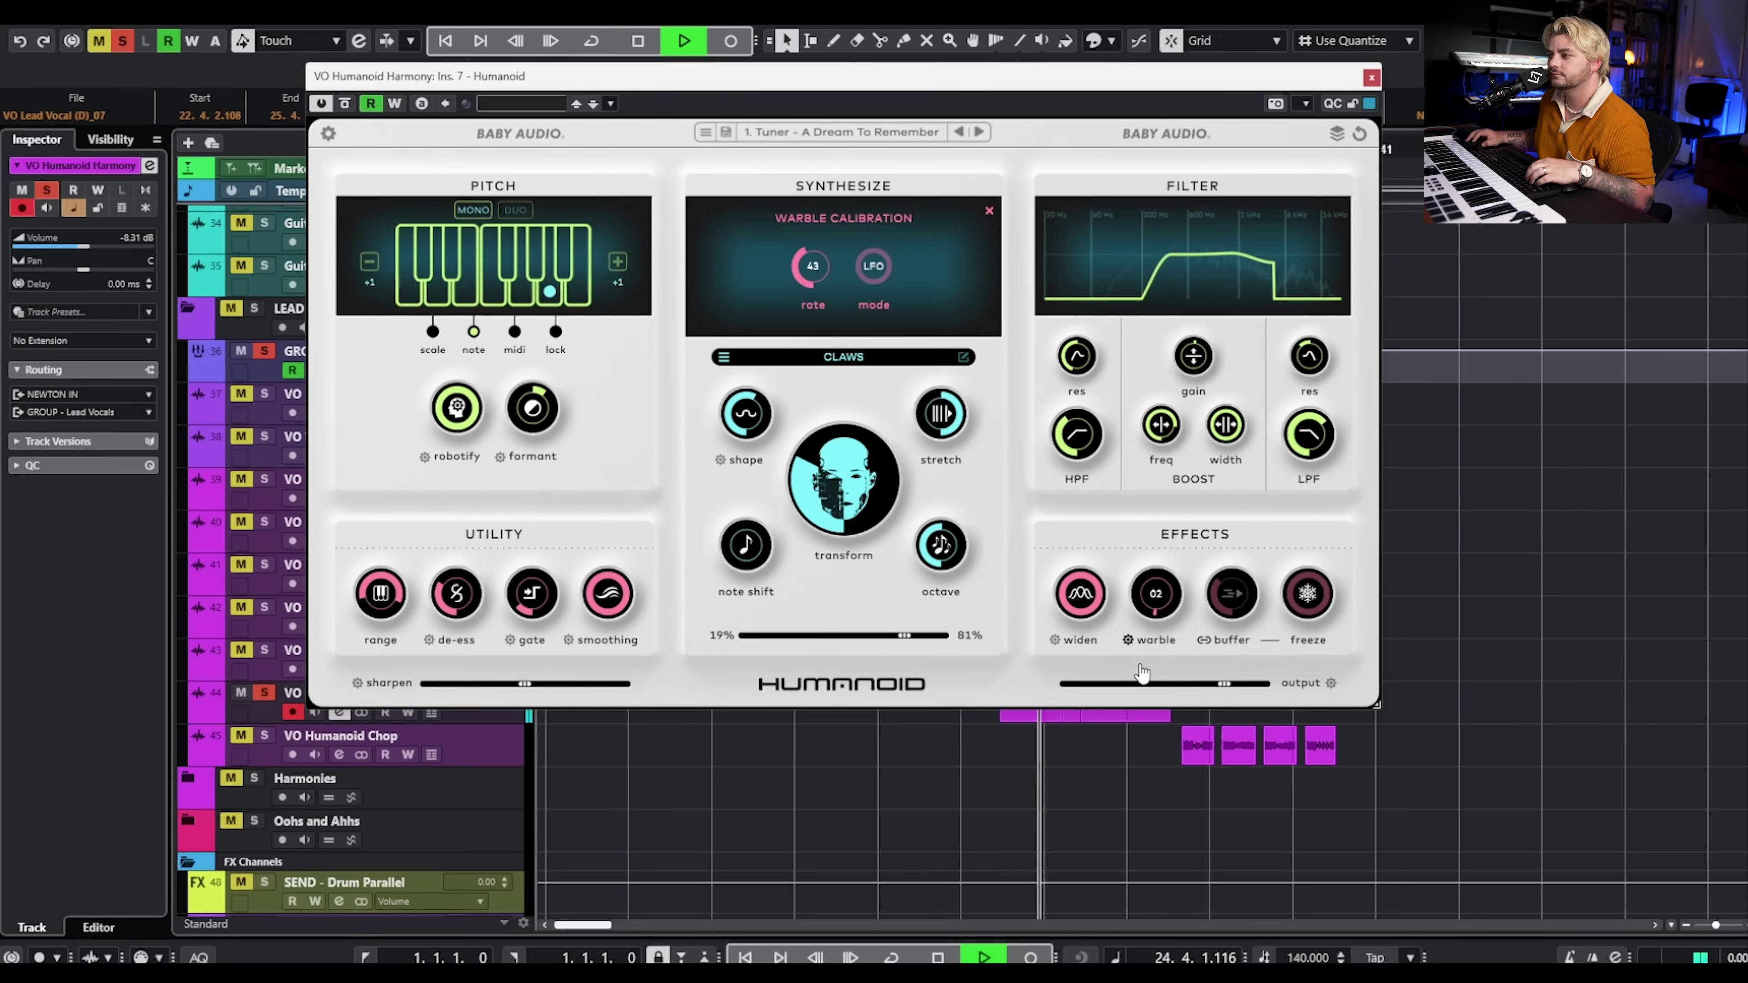
{"action": "left_click", "coordinate": [990, 211]}
{"action": "key", "text": "space"}
Play the harmony while auditioning the Square, Sine, Etherphone and Sine - Harmonic waveforms in Humanoid's synthesizer
{"action": "left_click", "coordinate": [841, 368]}
{"action": "left_click", "coordinate": [840, 368]}
{"action": "left_click", "coordinate": [841, 369]}
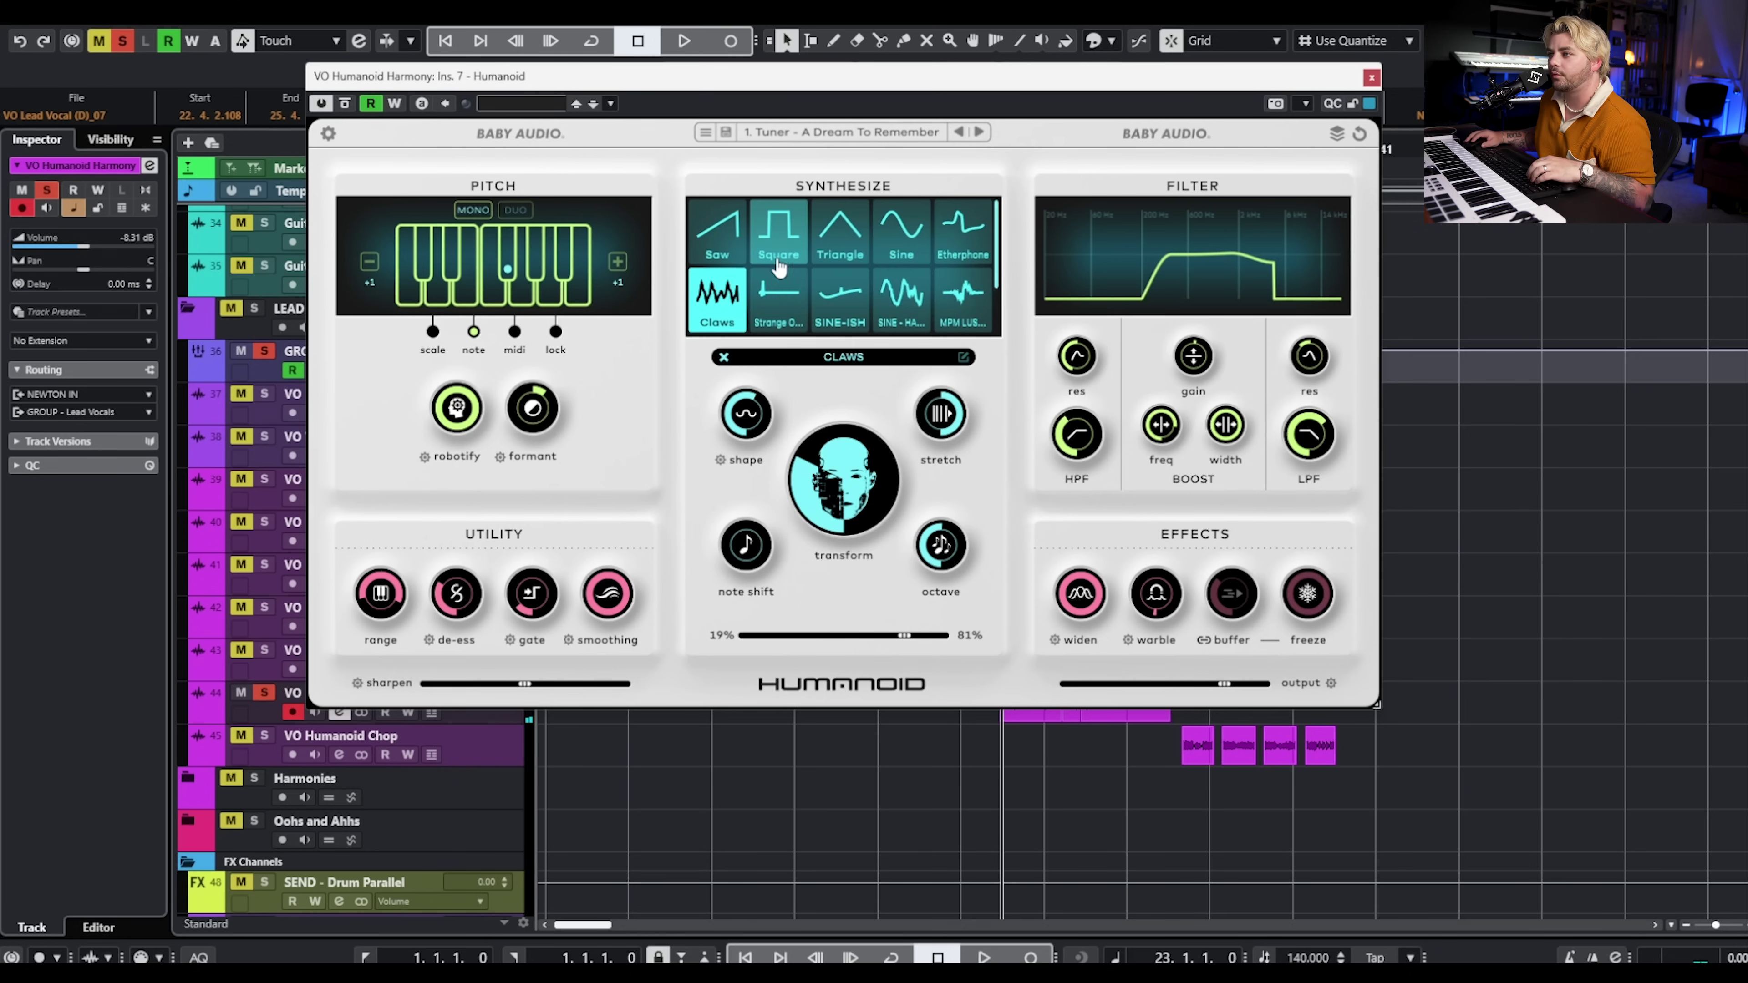
{"action": "left_click", "coordinate": [779, 230]}
{"action": "key", "text": "space"}
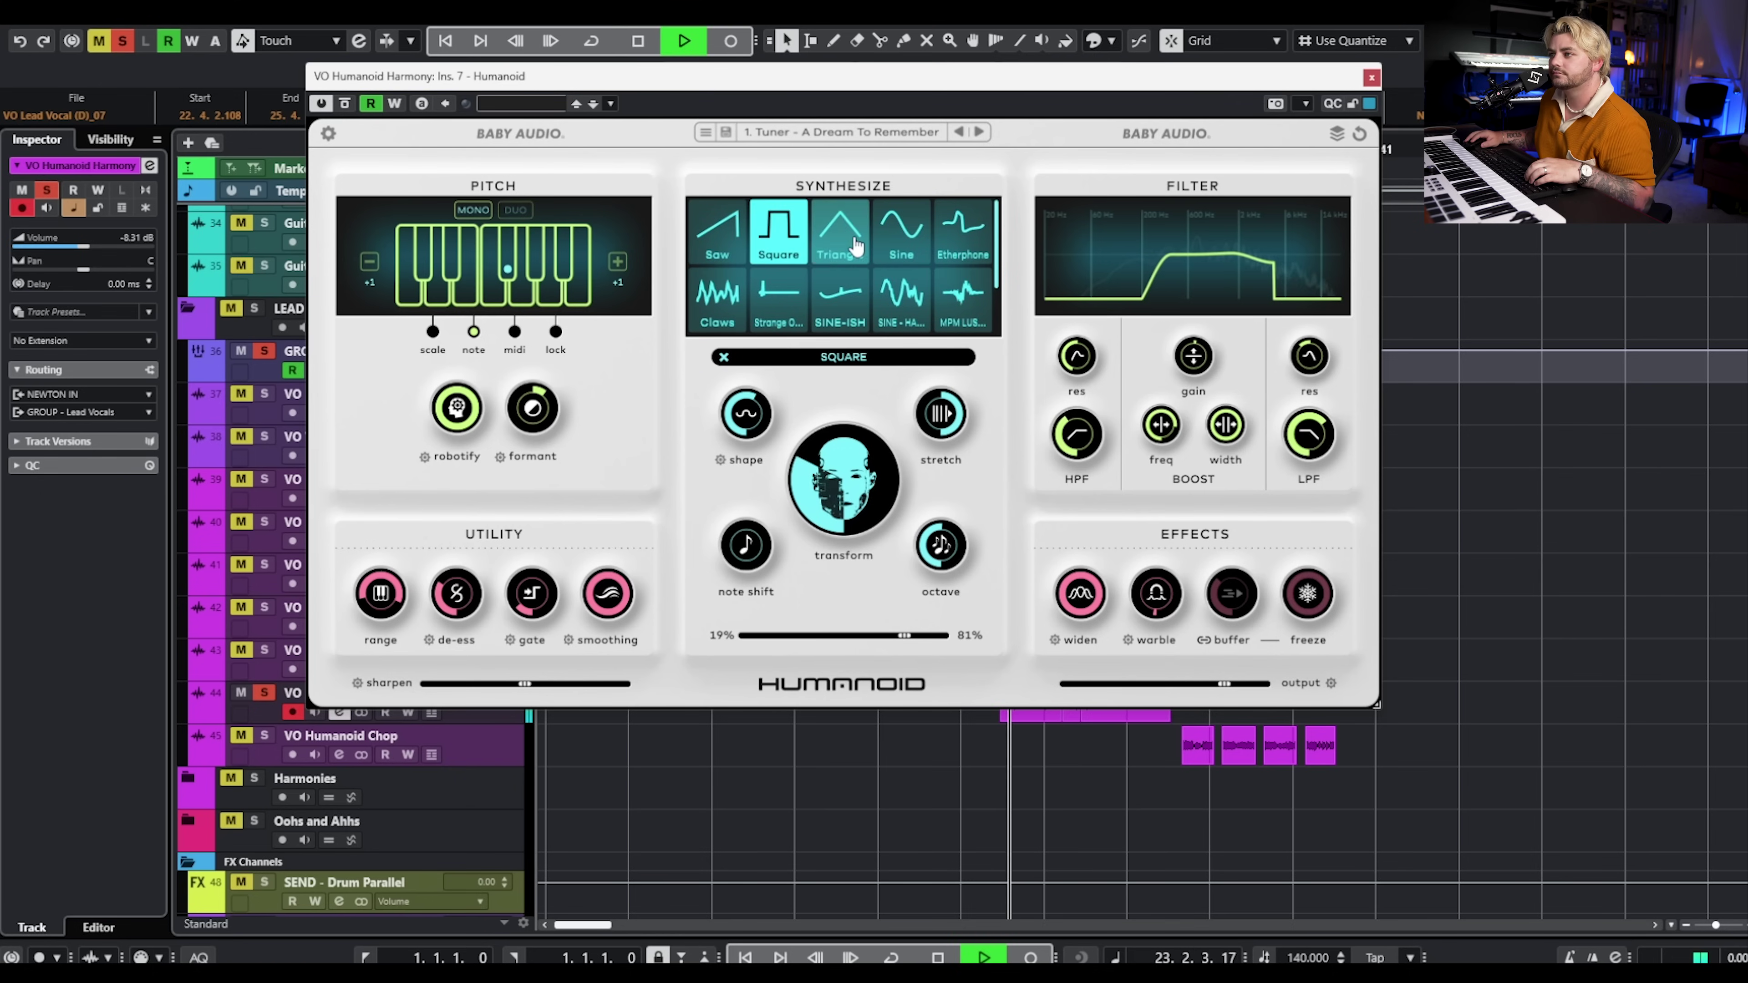
{"action": "left_click", "coordinate": [901, 237]}
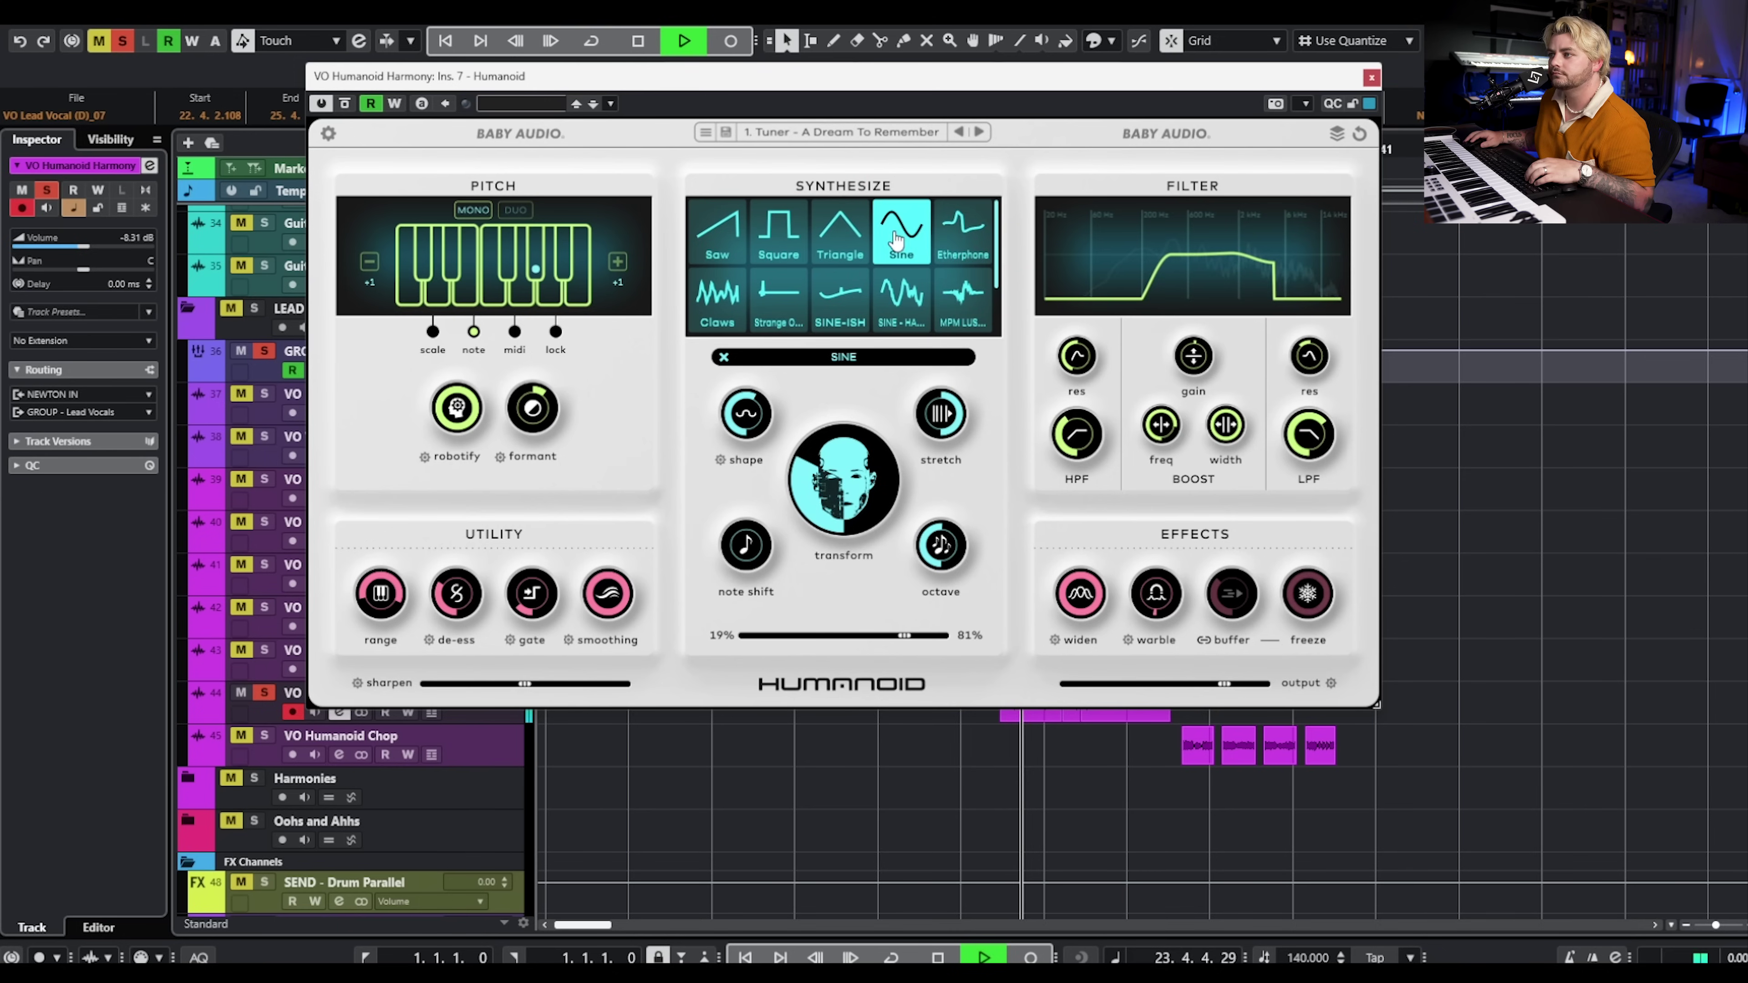
{"action": "left_click", "coordinate": [961, 245]}
{"action": "left_click", "coordinate": [902, 296]}
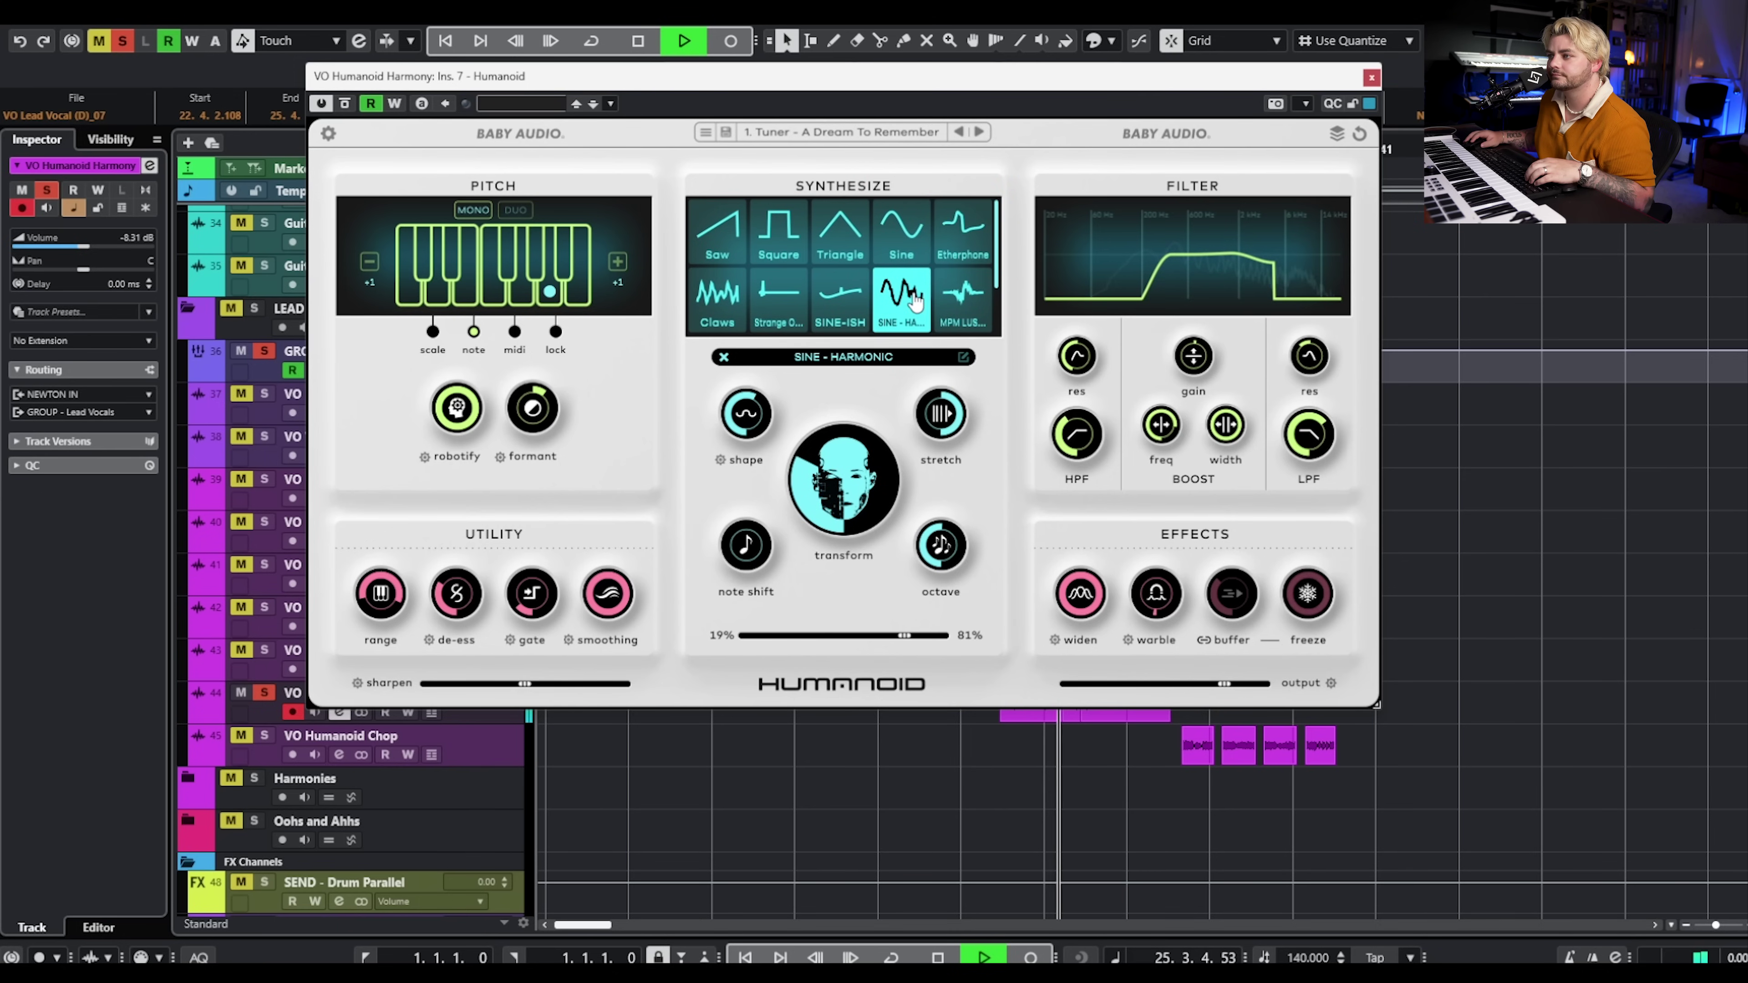
Audition the Strange Ones, Sine-ish, Square and Saw waveforms, return to Claws and stop playback
{"action": "left_click", "coordinate": [786, 314]}
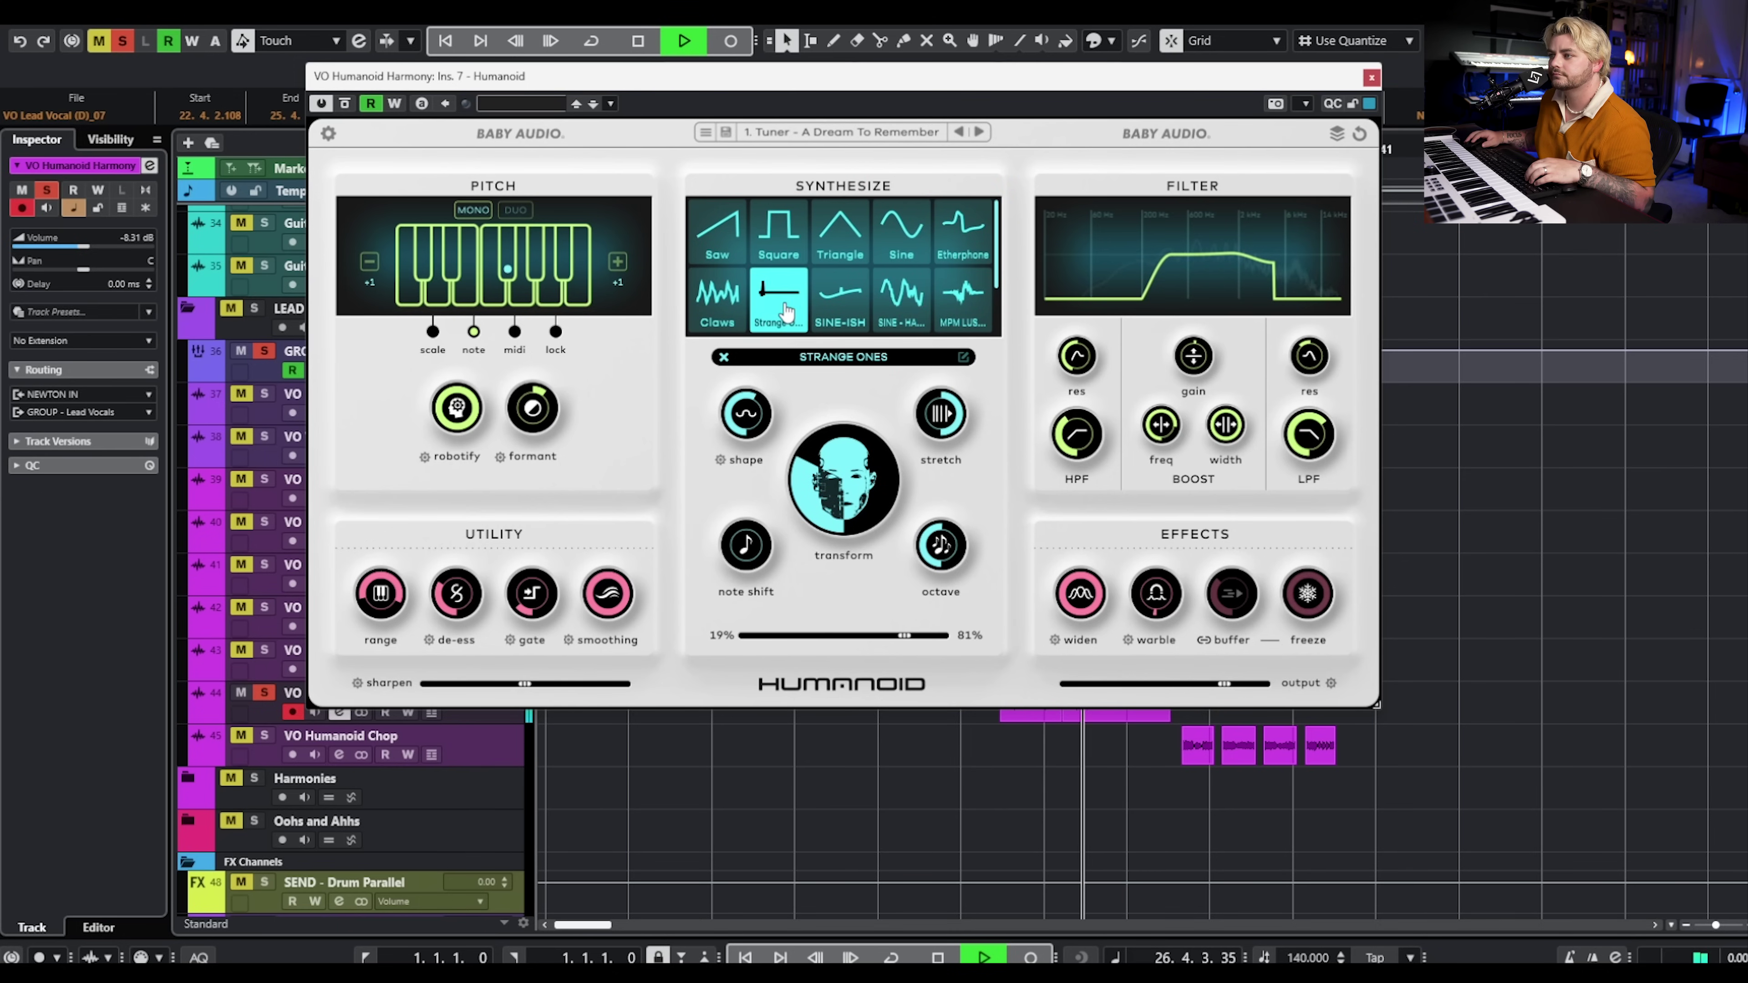
{"action": "left_click", "coordinate": [871, 324]}
{"action": "left_click", "coordinate": [779, 234]}
{"action": "left_click", "coordinate": [717, 232]}
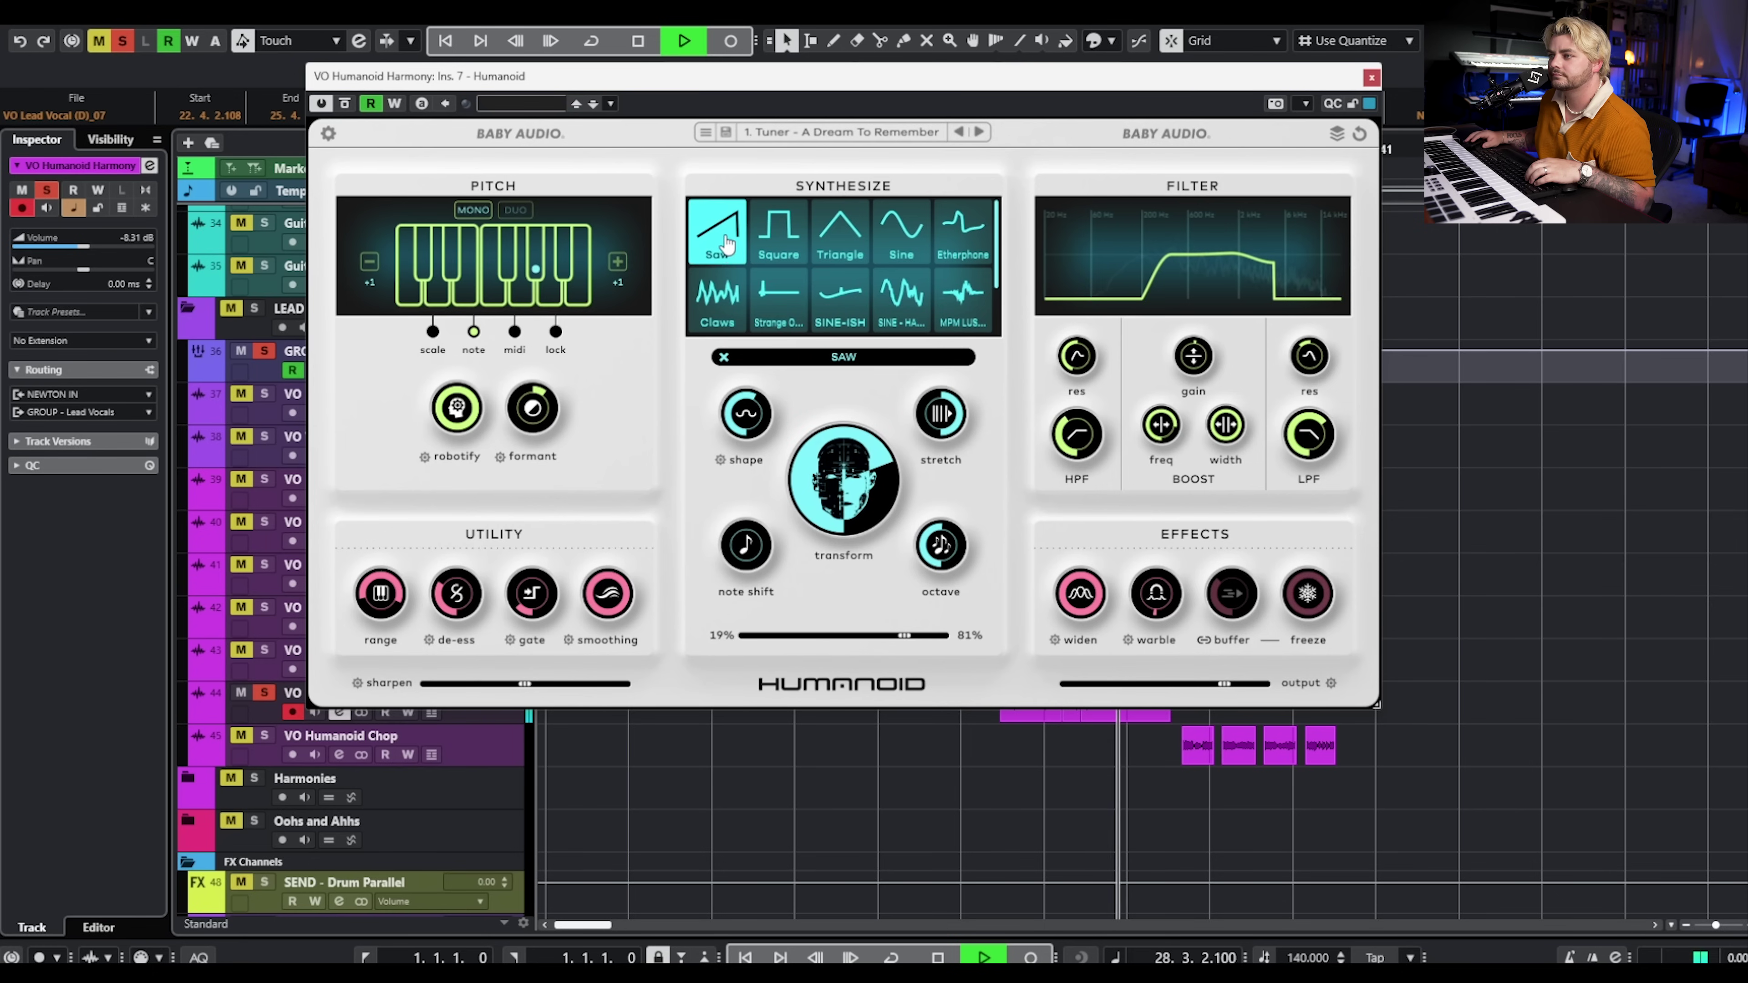
{"action": "left_click", "coordinate": [722, 296]}
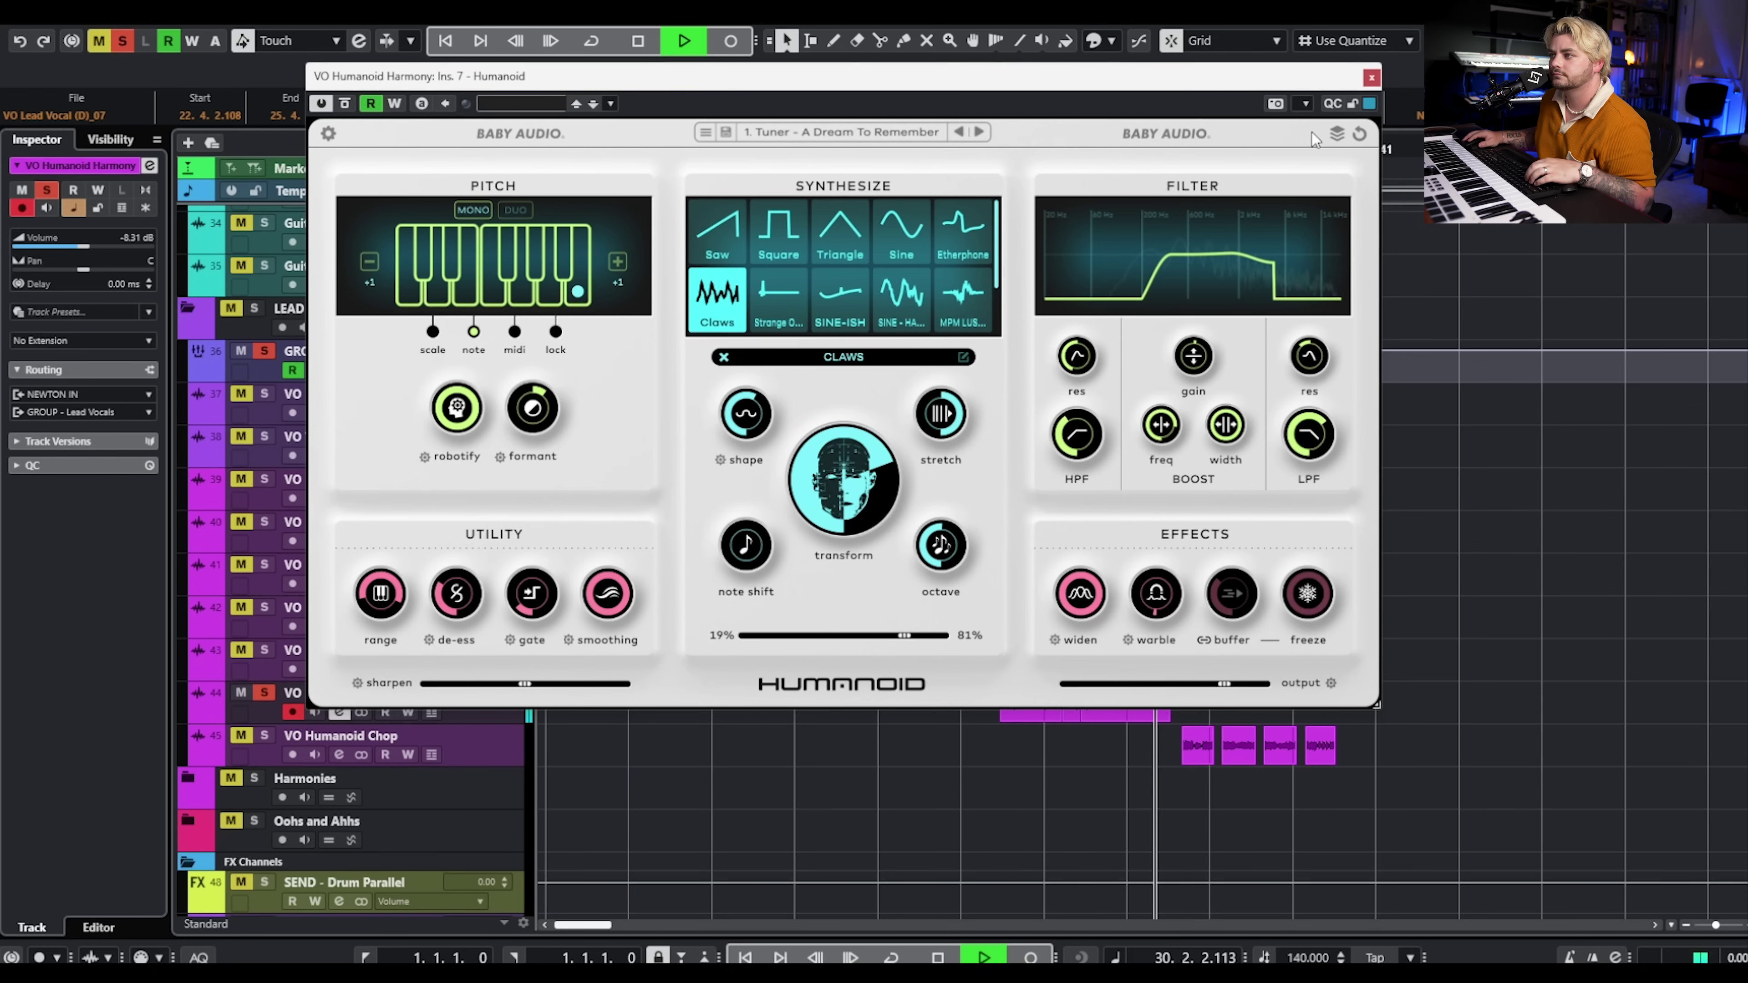
{"action": "key", "text": "space"}
Raise the low-pass filter cutoff, then play the harmony with the Triangle and Sine - Harmonic waveforms
{"action": "mouse_move", "coordinate": [1314, 454]}
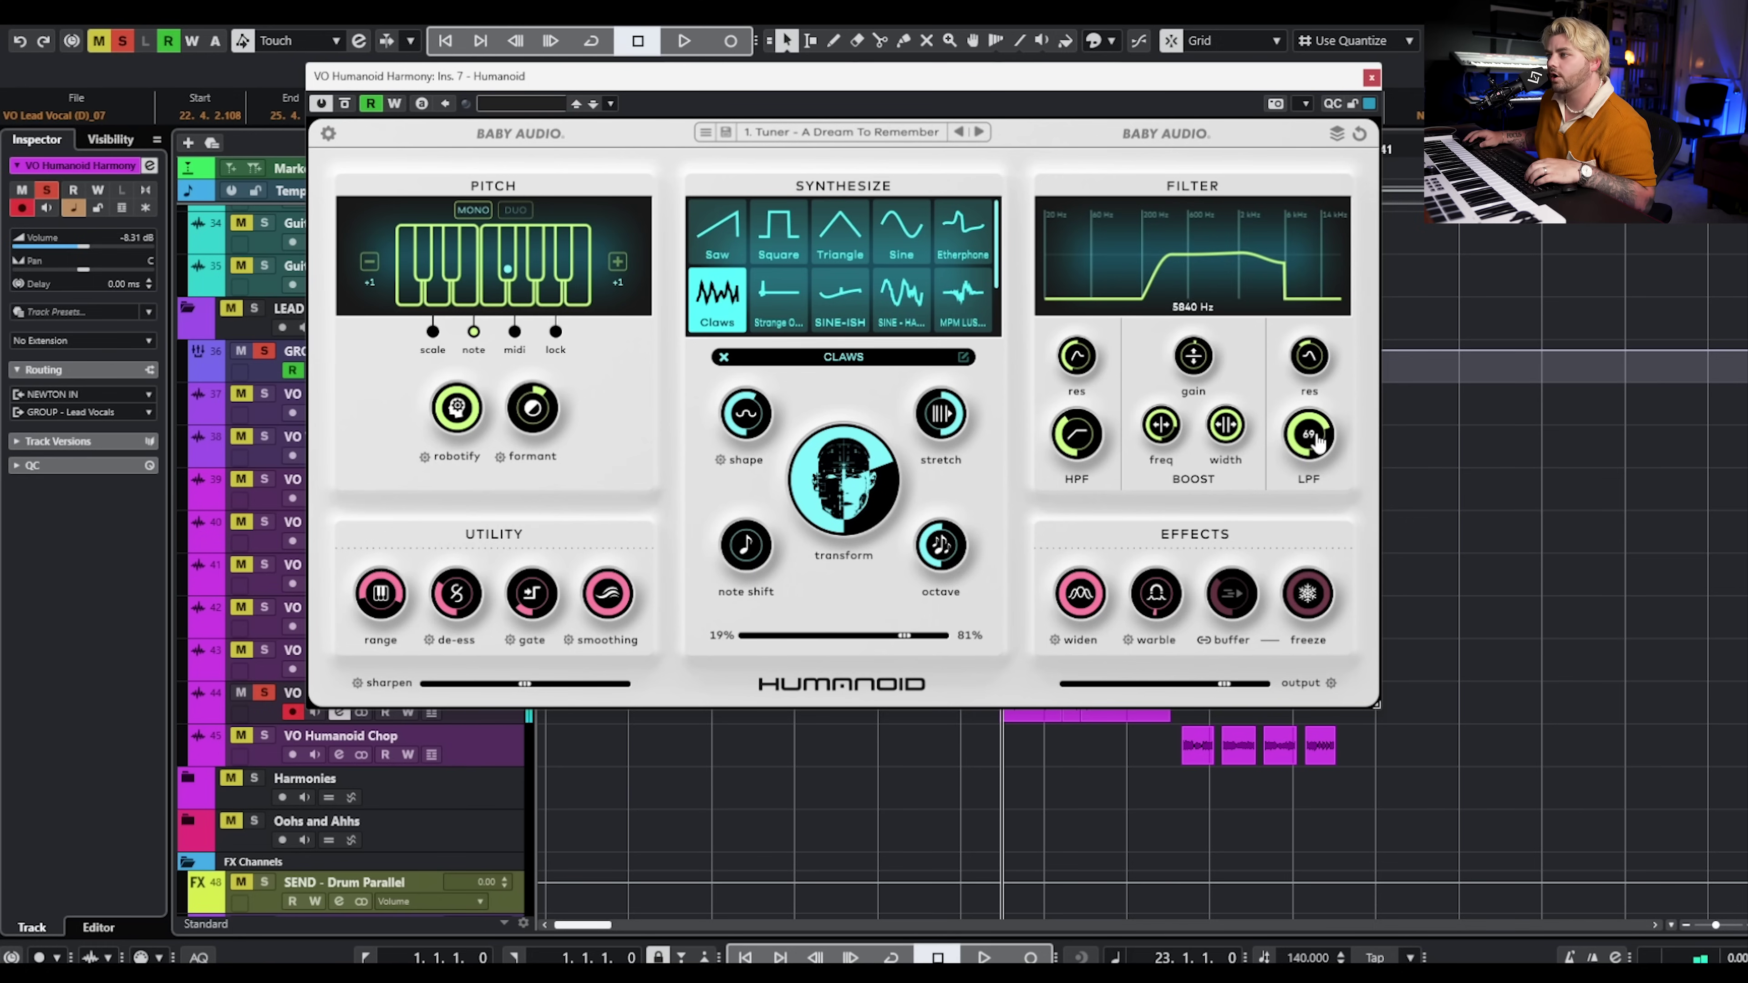
{"action": "key", "text": "space"}
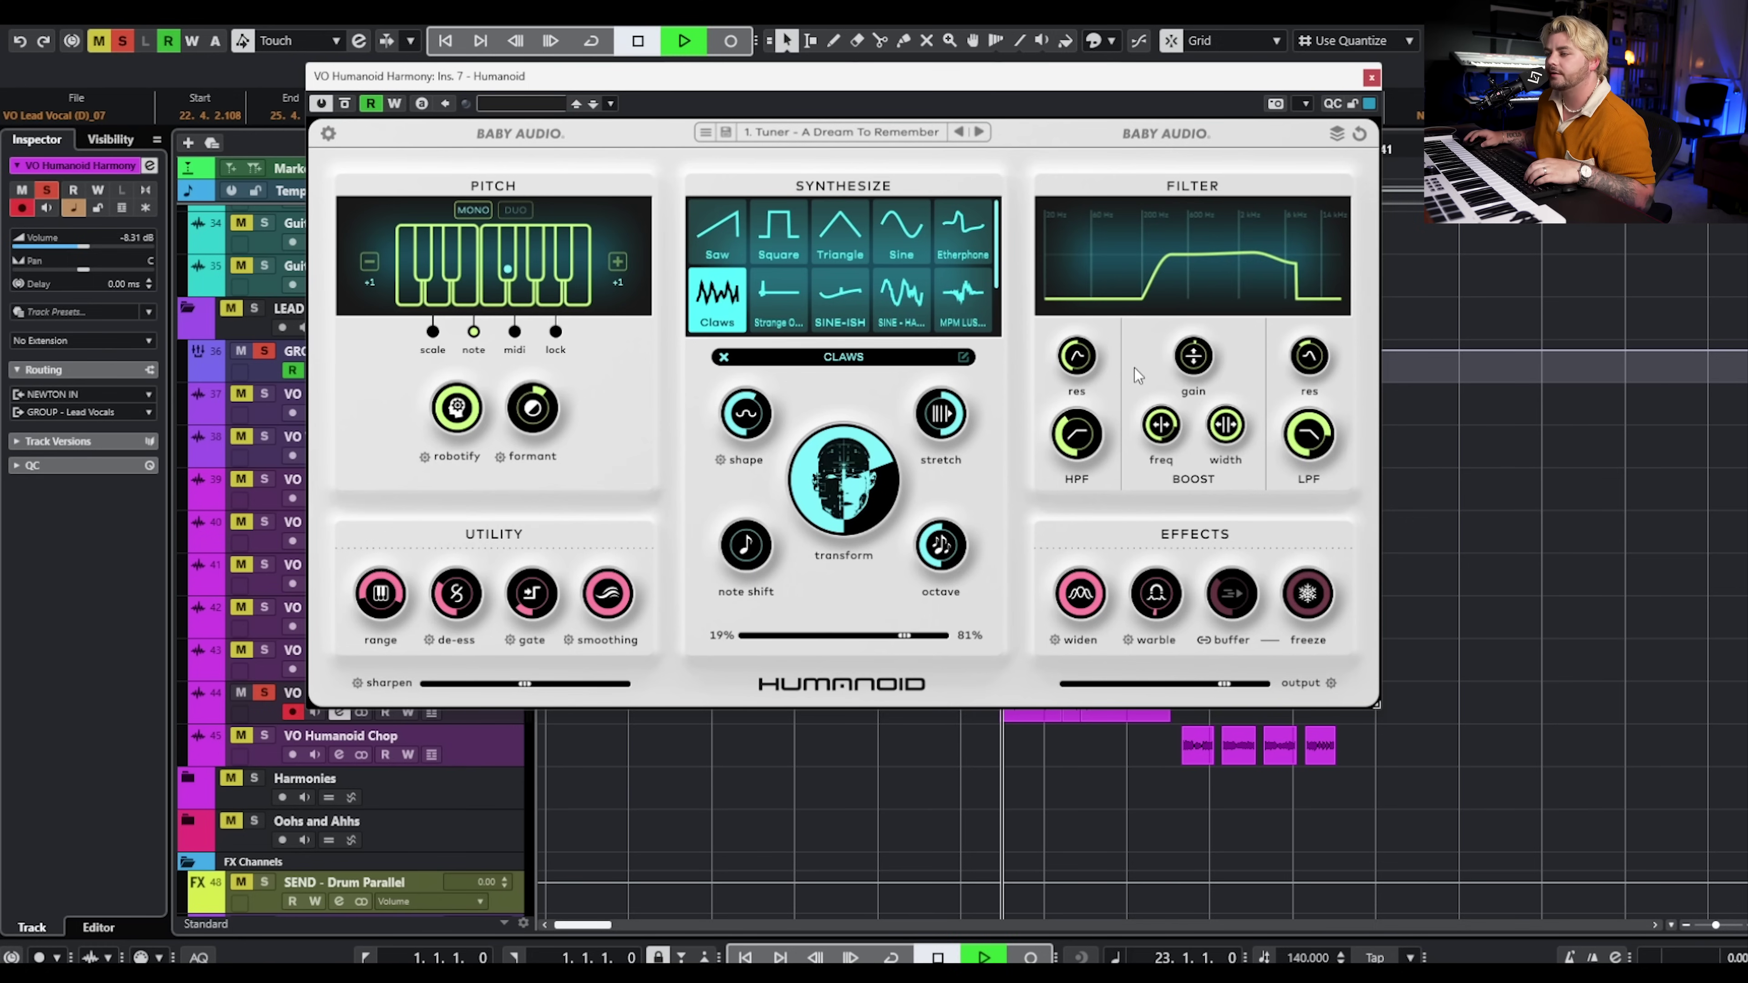
{"action": "left_click", "coordinate": [848, 240]}
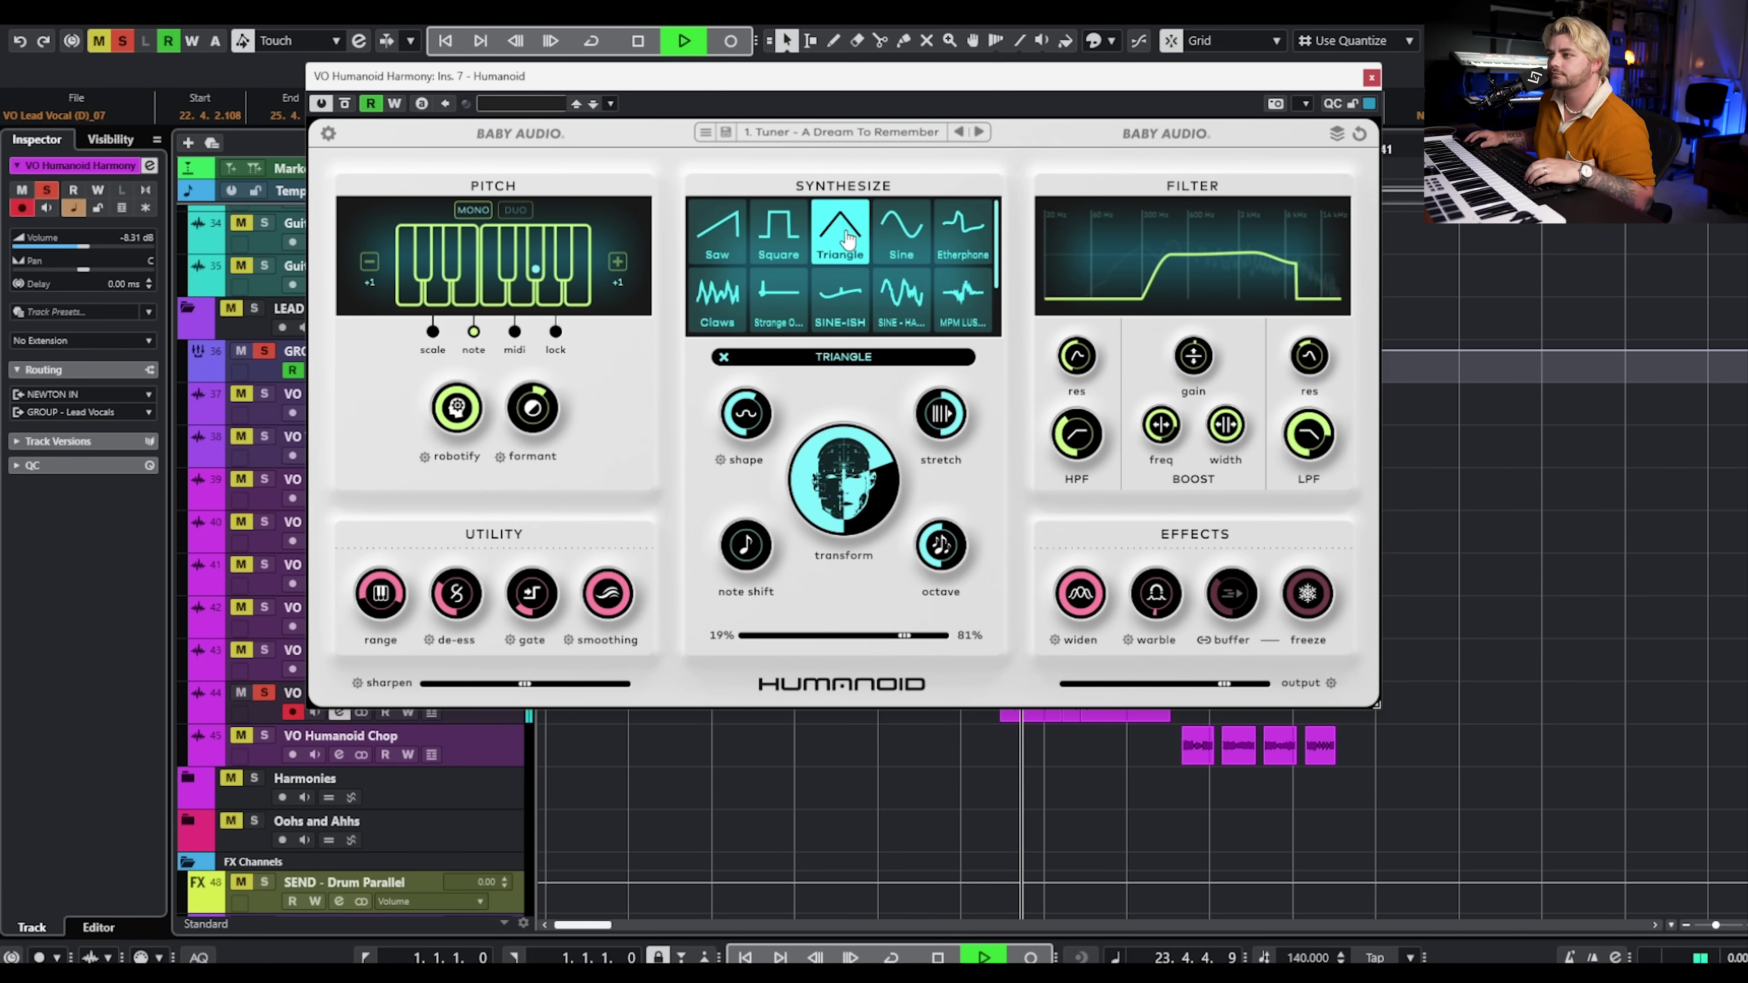
{"action": "left_click", "coordinate": [913, 304]}
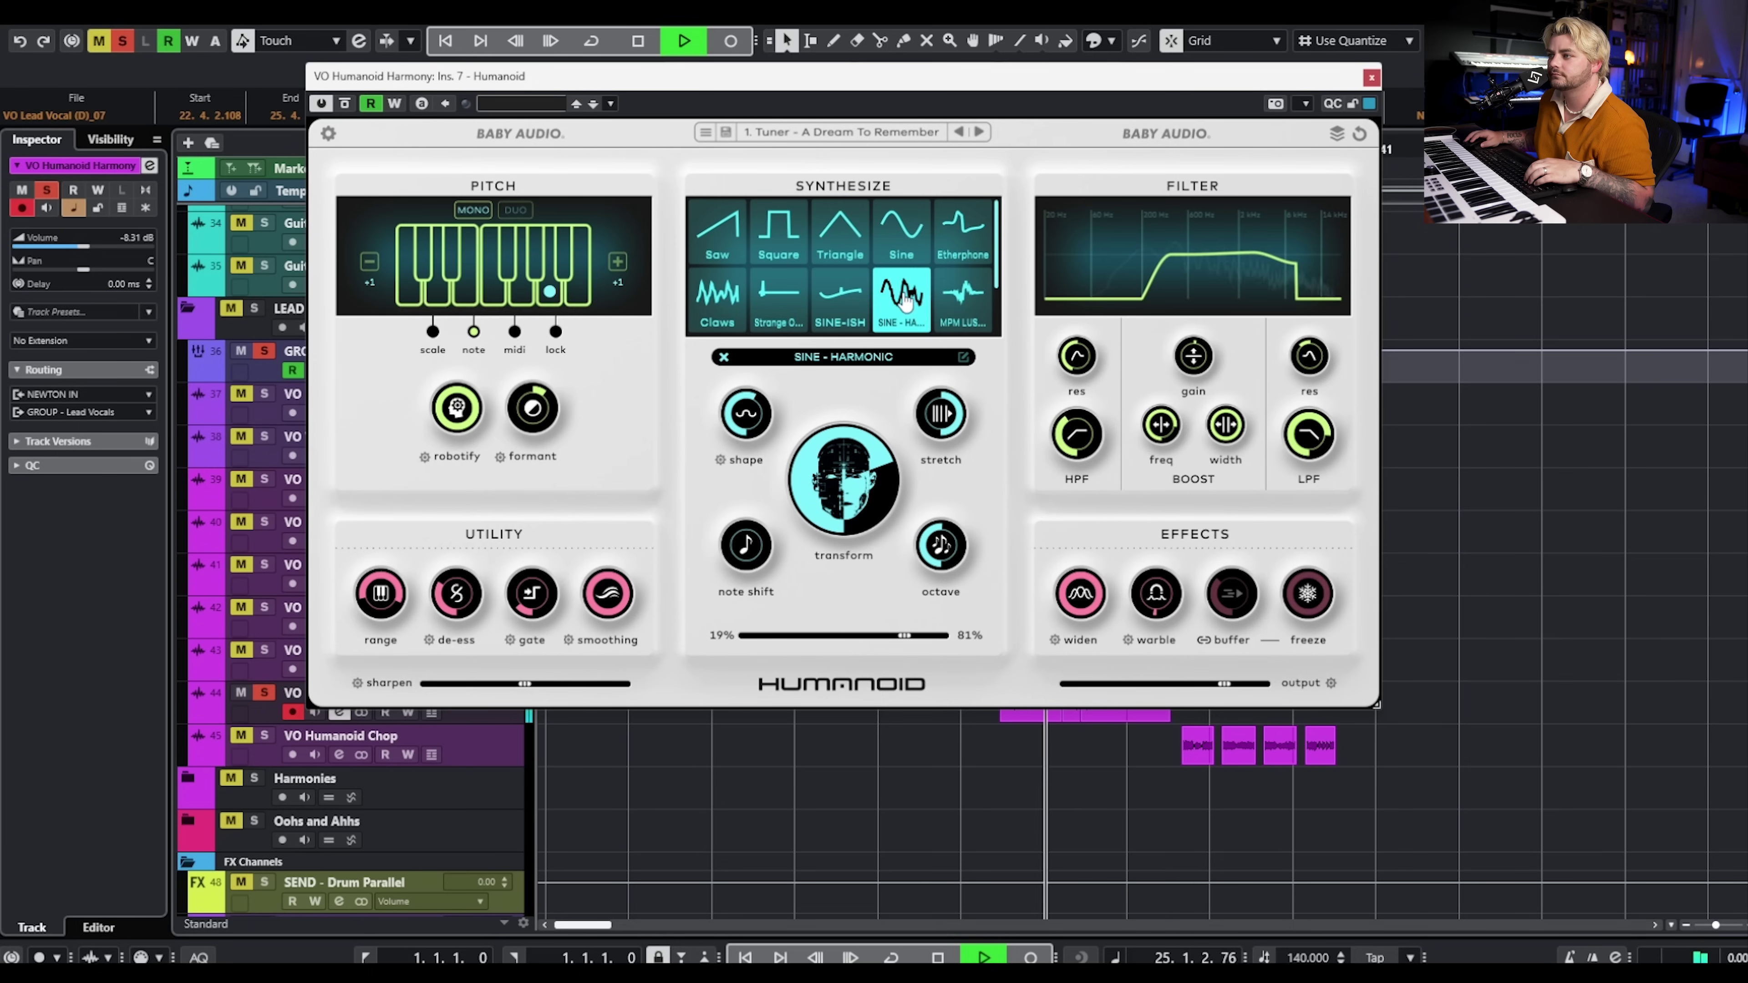
{"action": "left_click", "coordinate": [724, 357]}
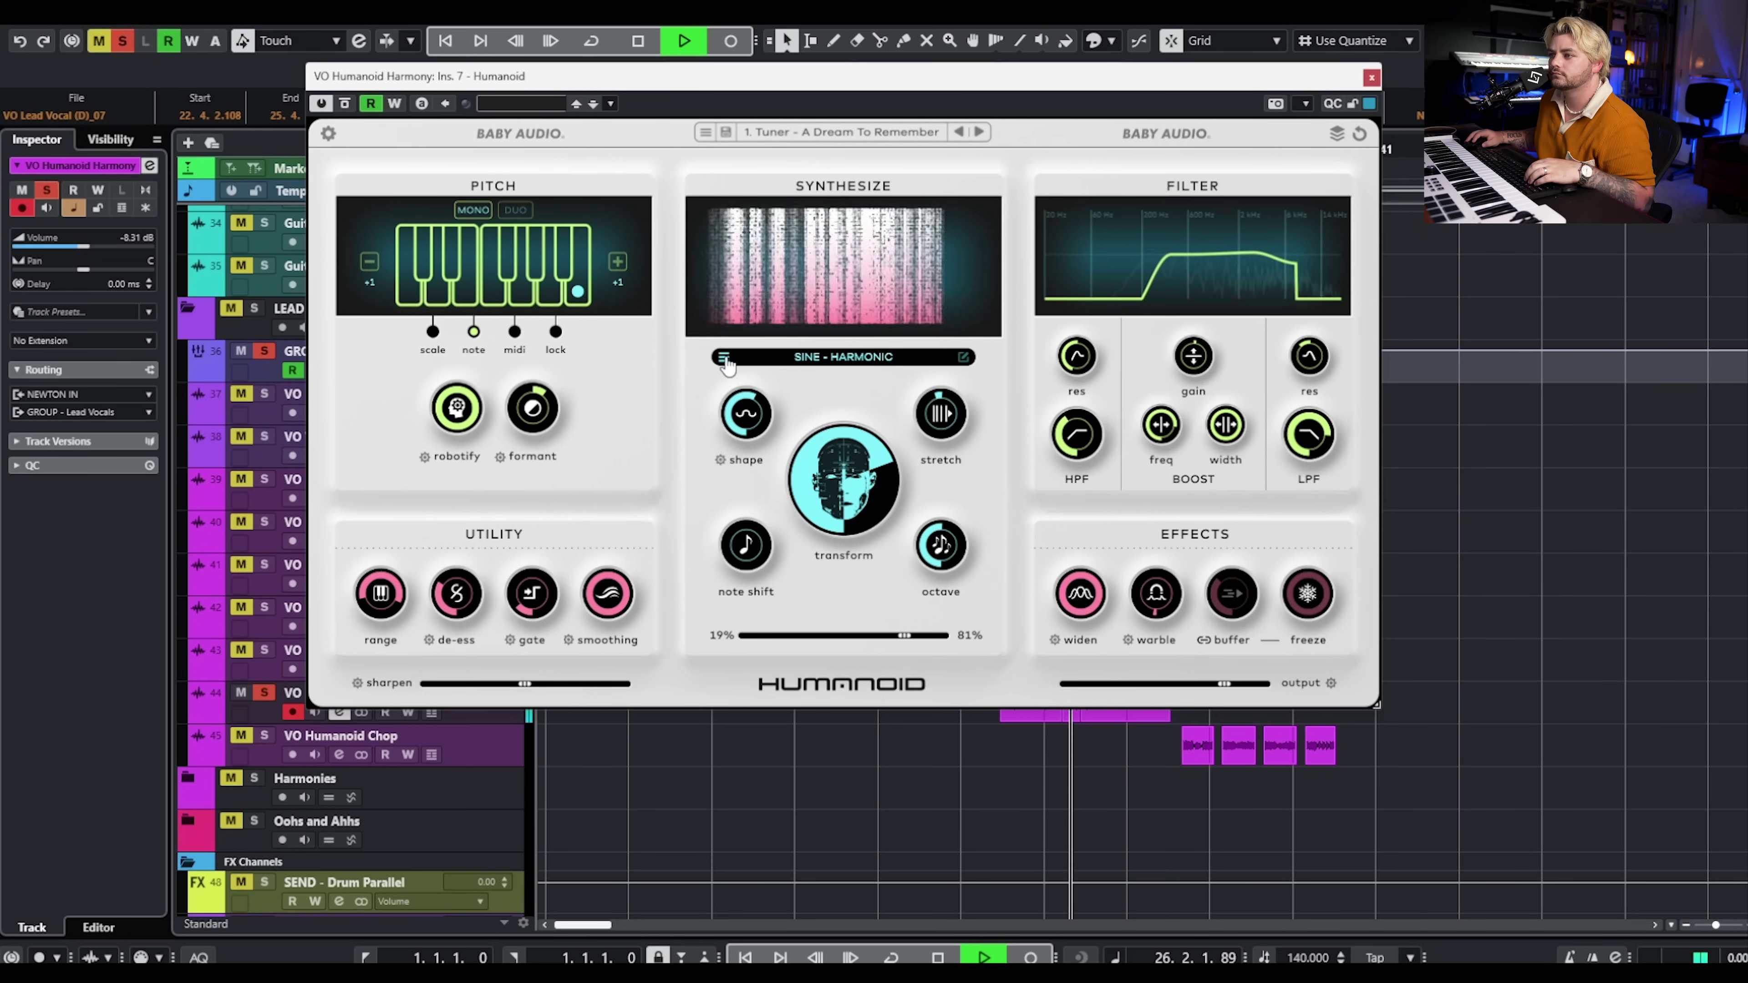
Try different Shape amounts, choose the Etherphone waveform and turn Stretch up to about +55
{"action": "left_click_drag", "start_coordinate": [762, 385], "coordinate": [749, 506]}
{"action": "left_click", "coordinate": [723, 357]}
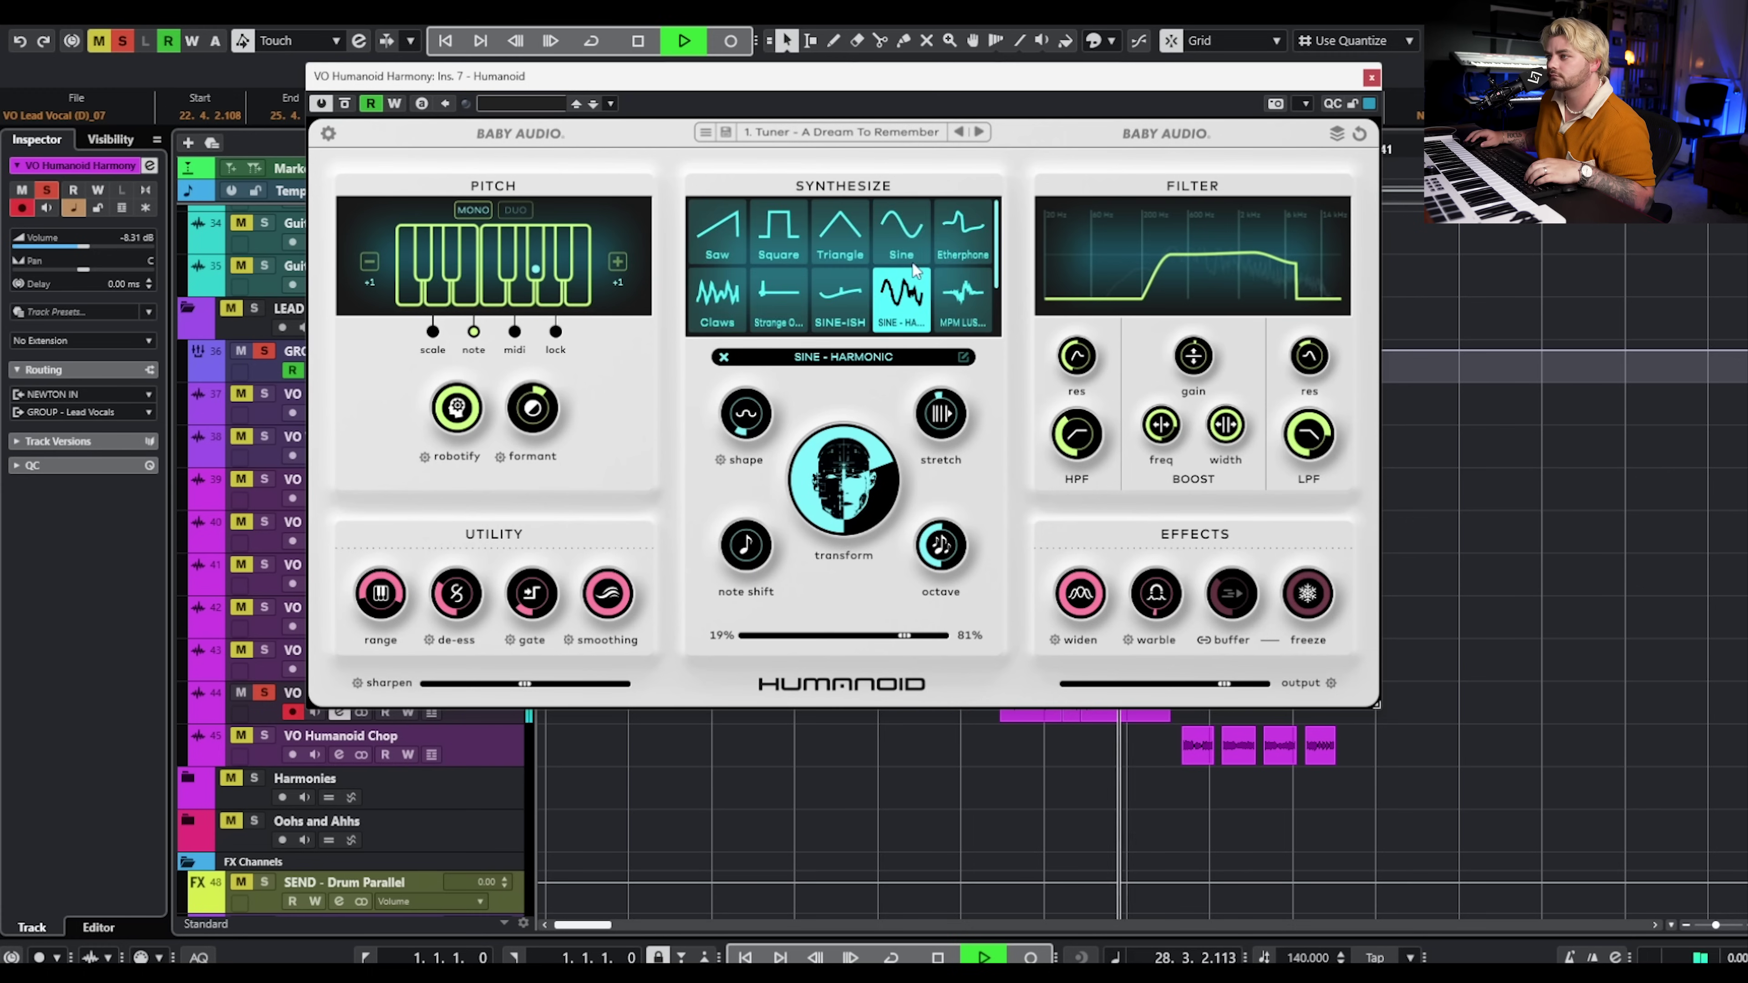
{"action": "left_click", "coordinate": [727, 358]}
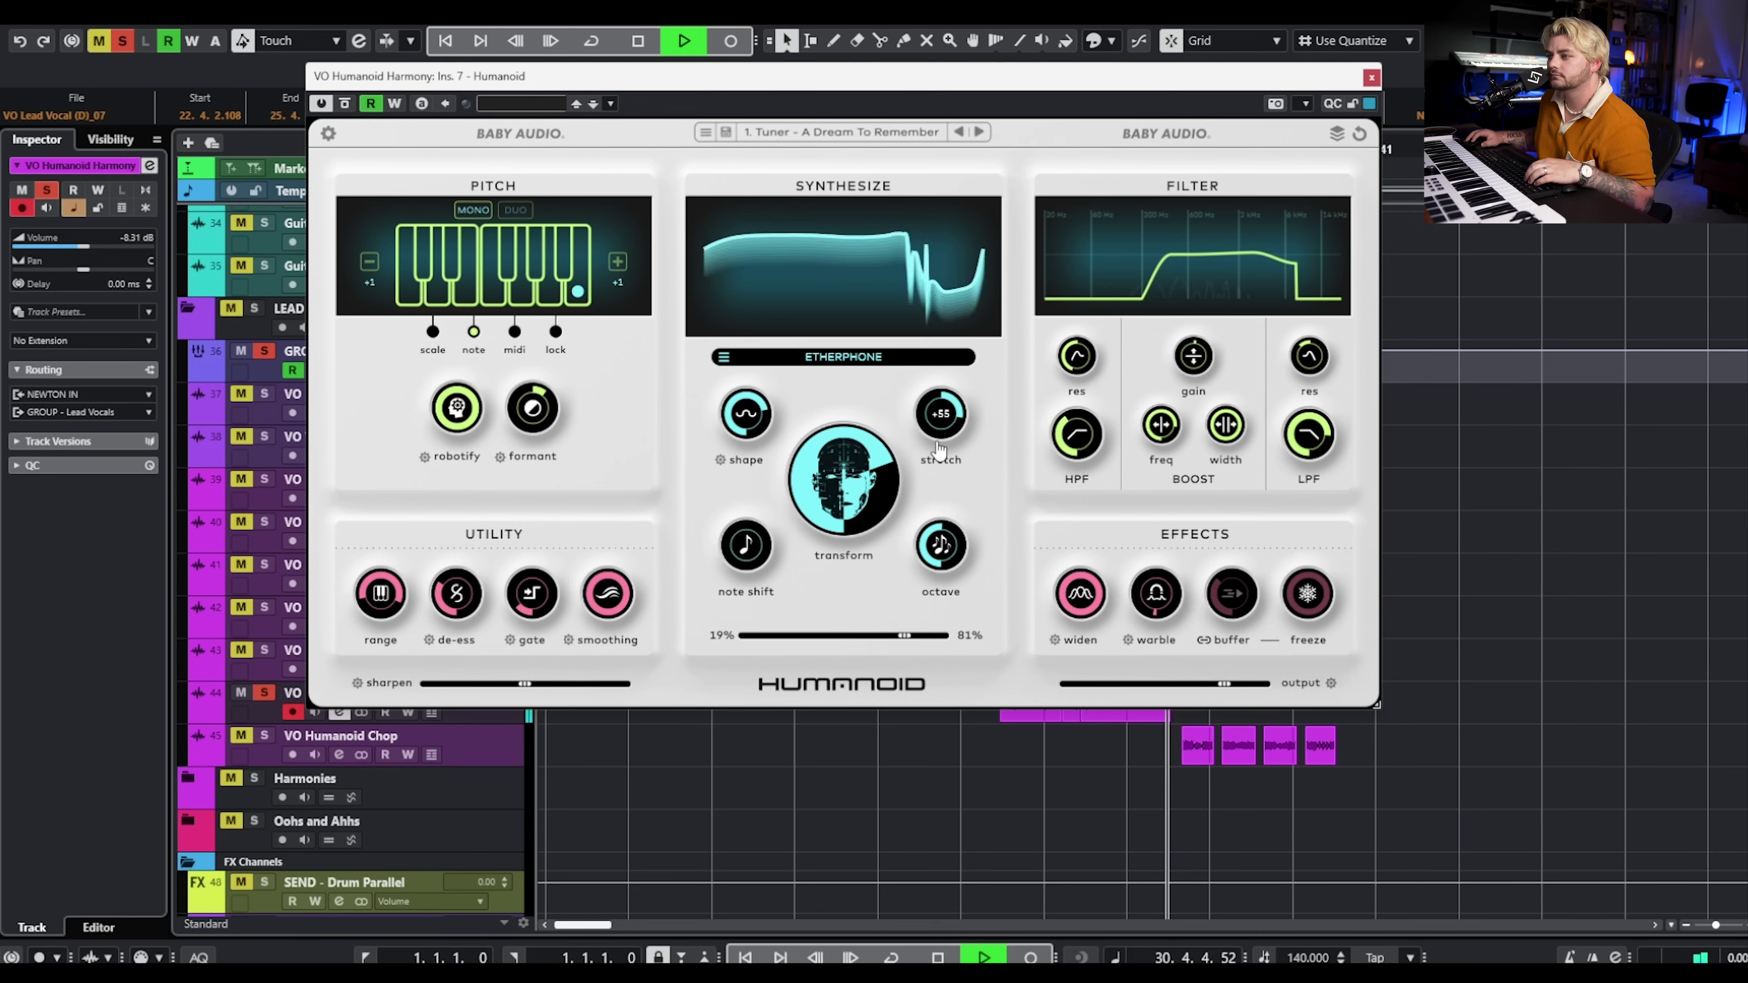
{"action": "key", "text": "space"}
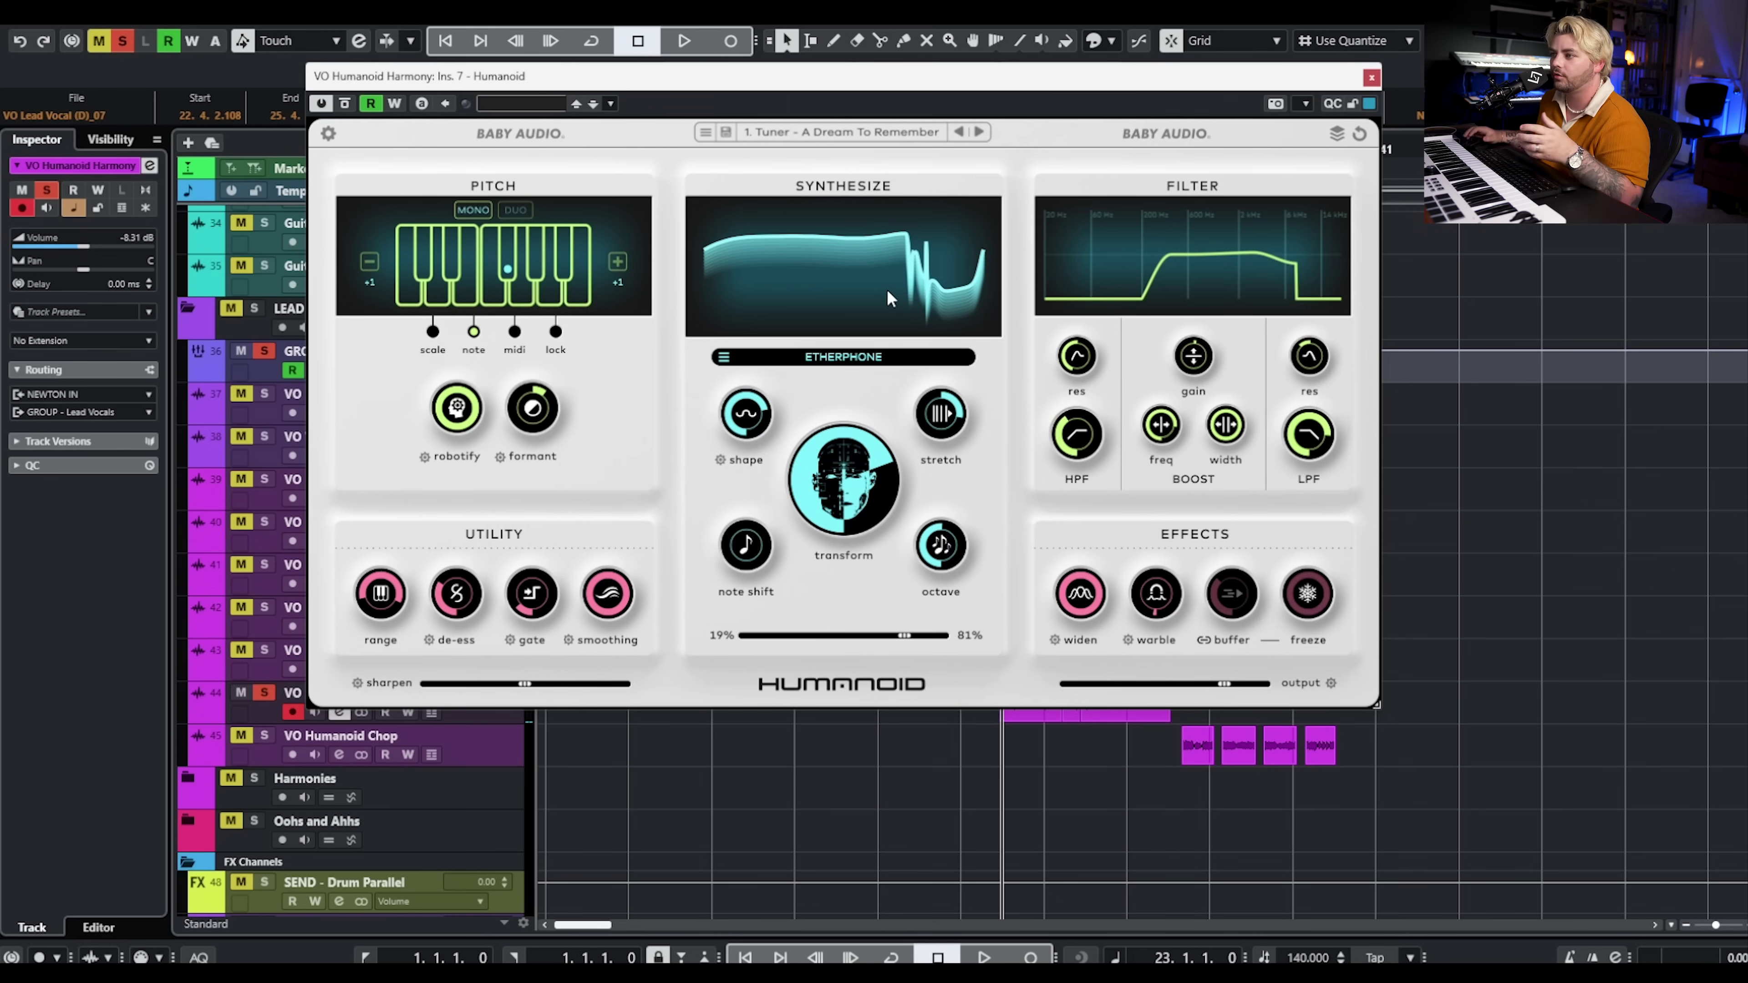
Close Humanoid, clear the solo and play the full mix, muting and unmuting the VO Humanoid Harmony track to compare
{"action": "left_click", "coordinate": [1371, 78]}
{"action": "key", "text": "space"}
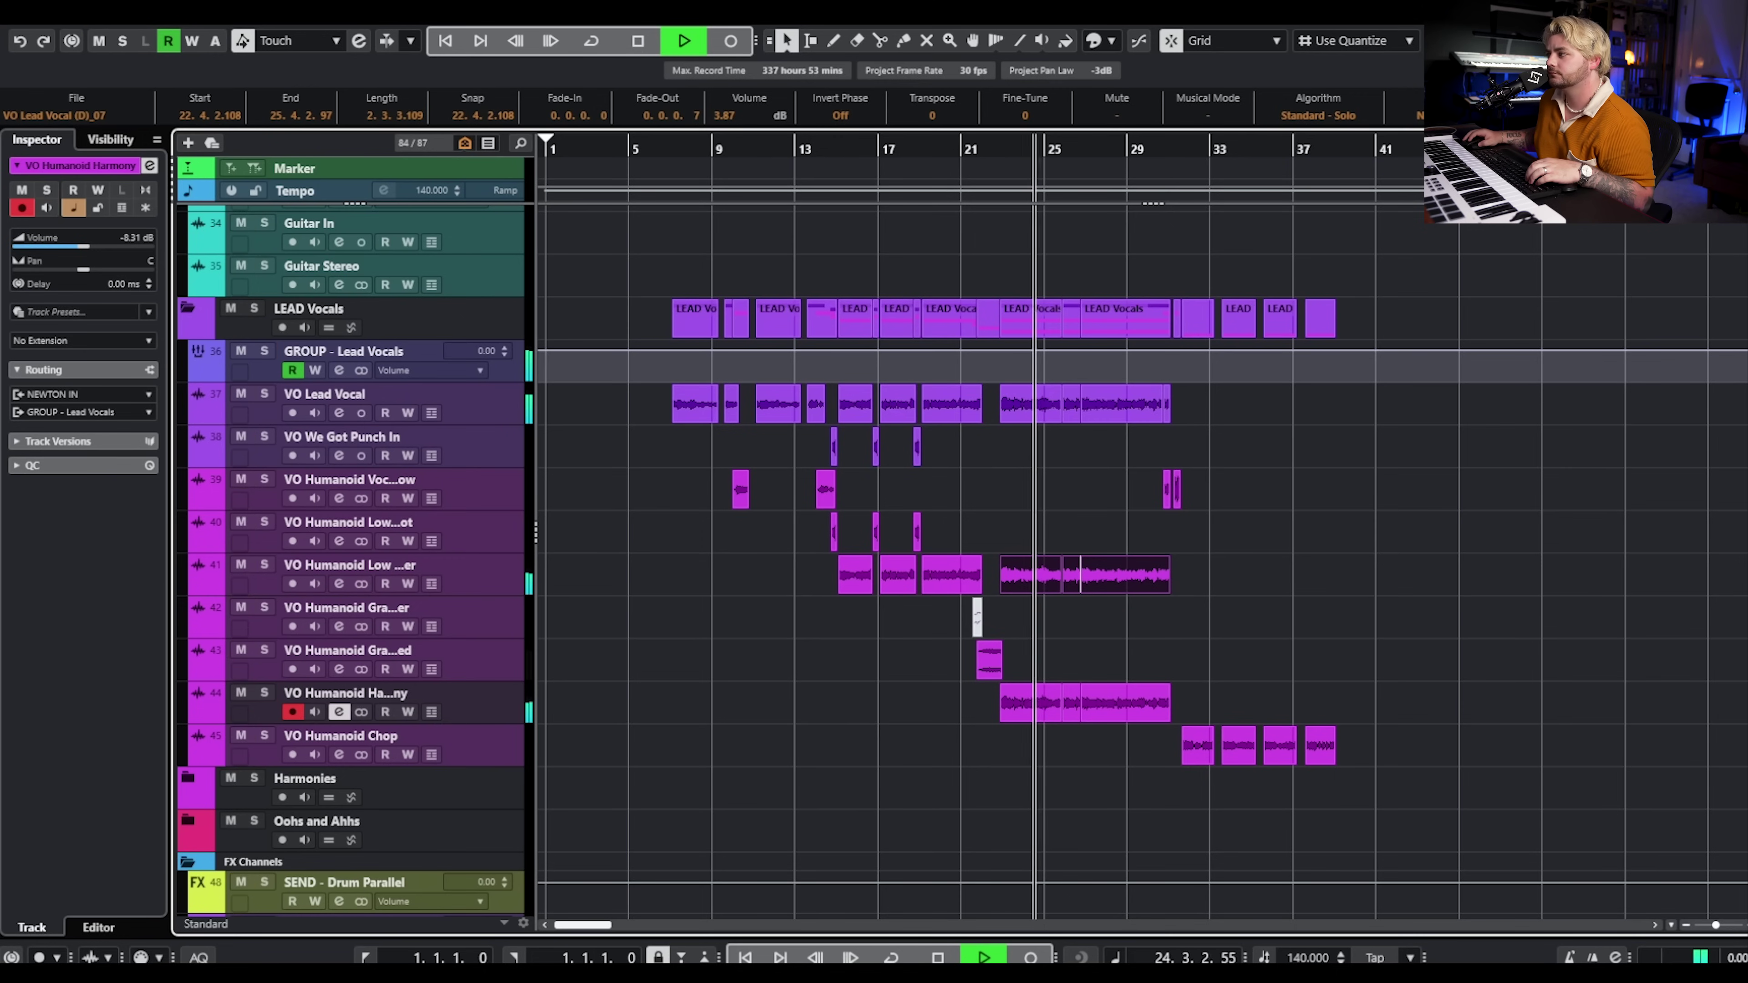
{"action": "key", "text": "e"}
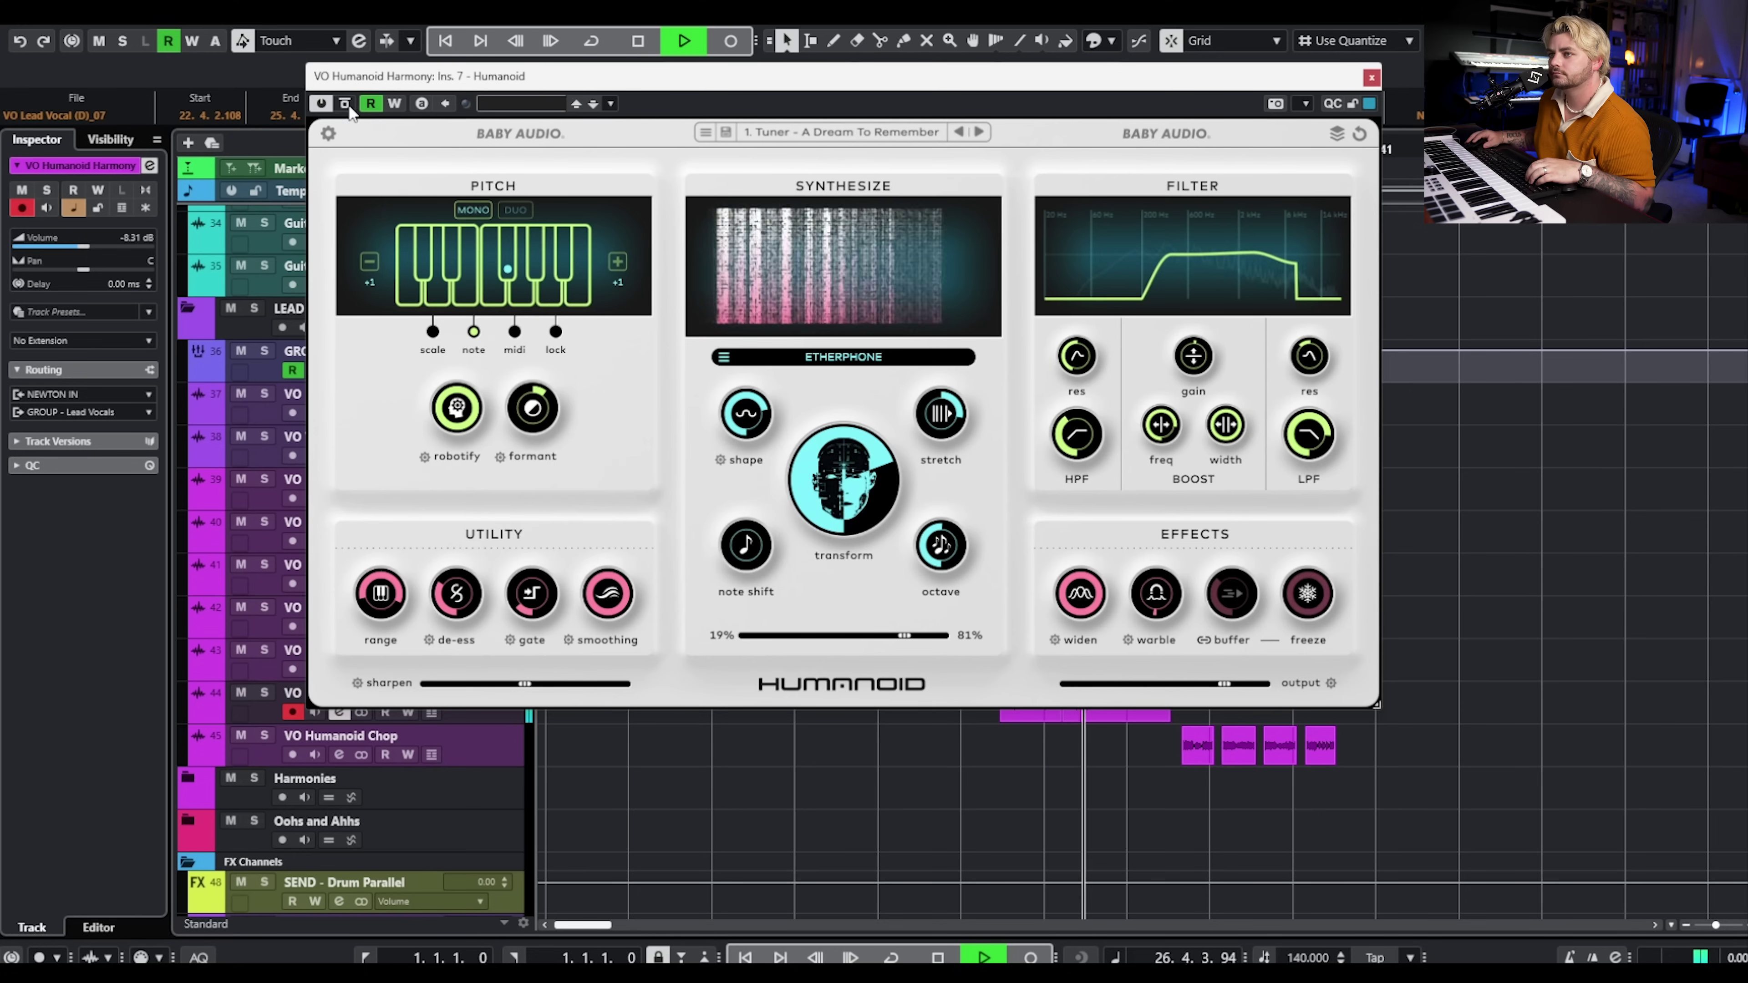
{"action": "left_click", "coordinate": [241, 693]}
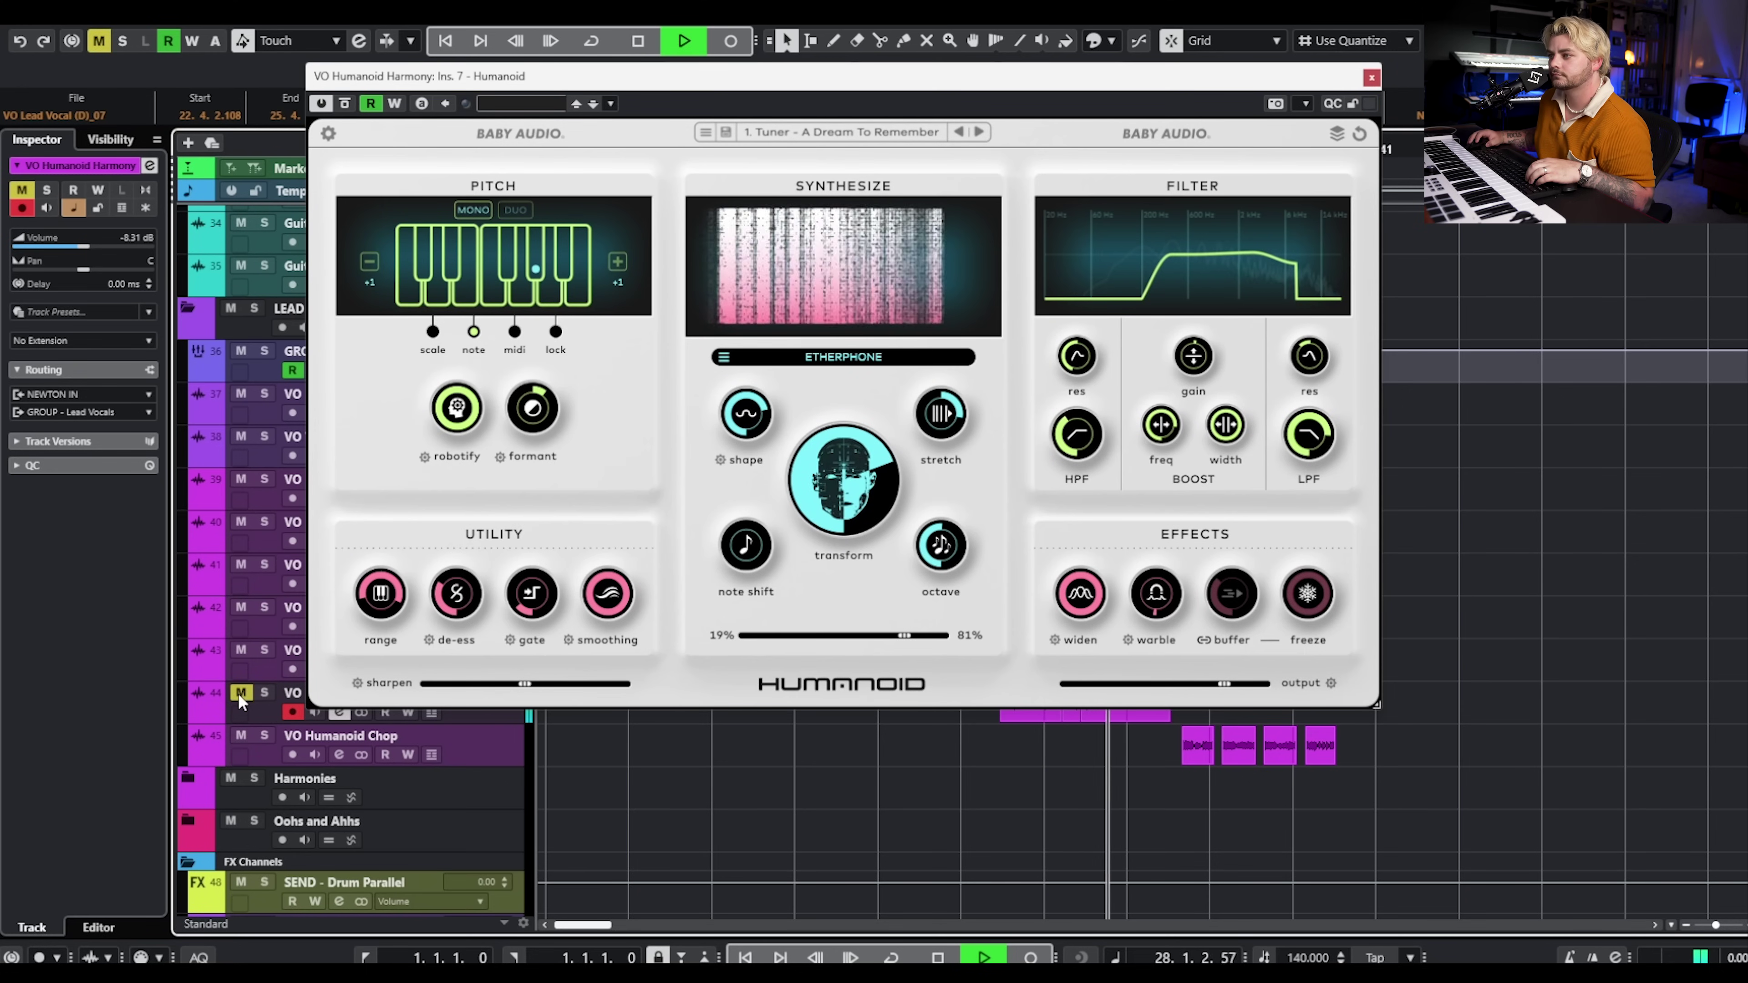
{"action": "left_click", "coordinate": [241, 693]}
{"action": "key", "text": "e"}
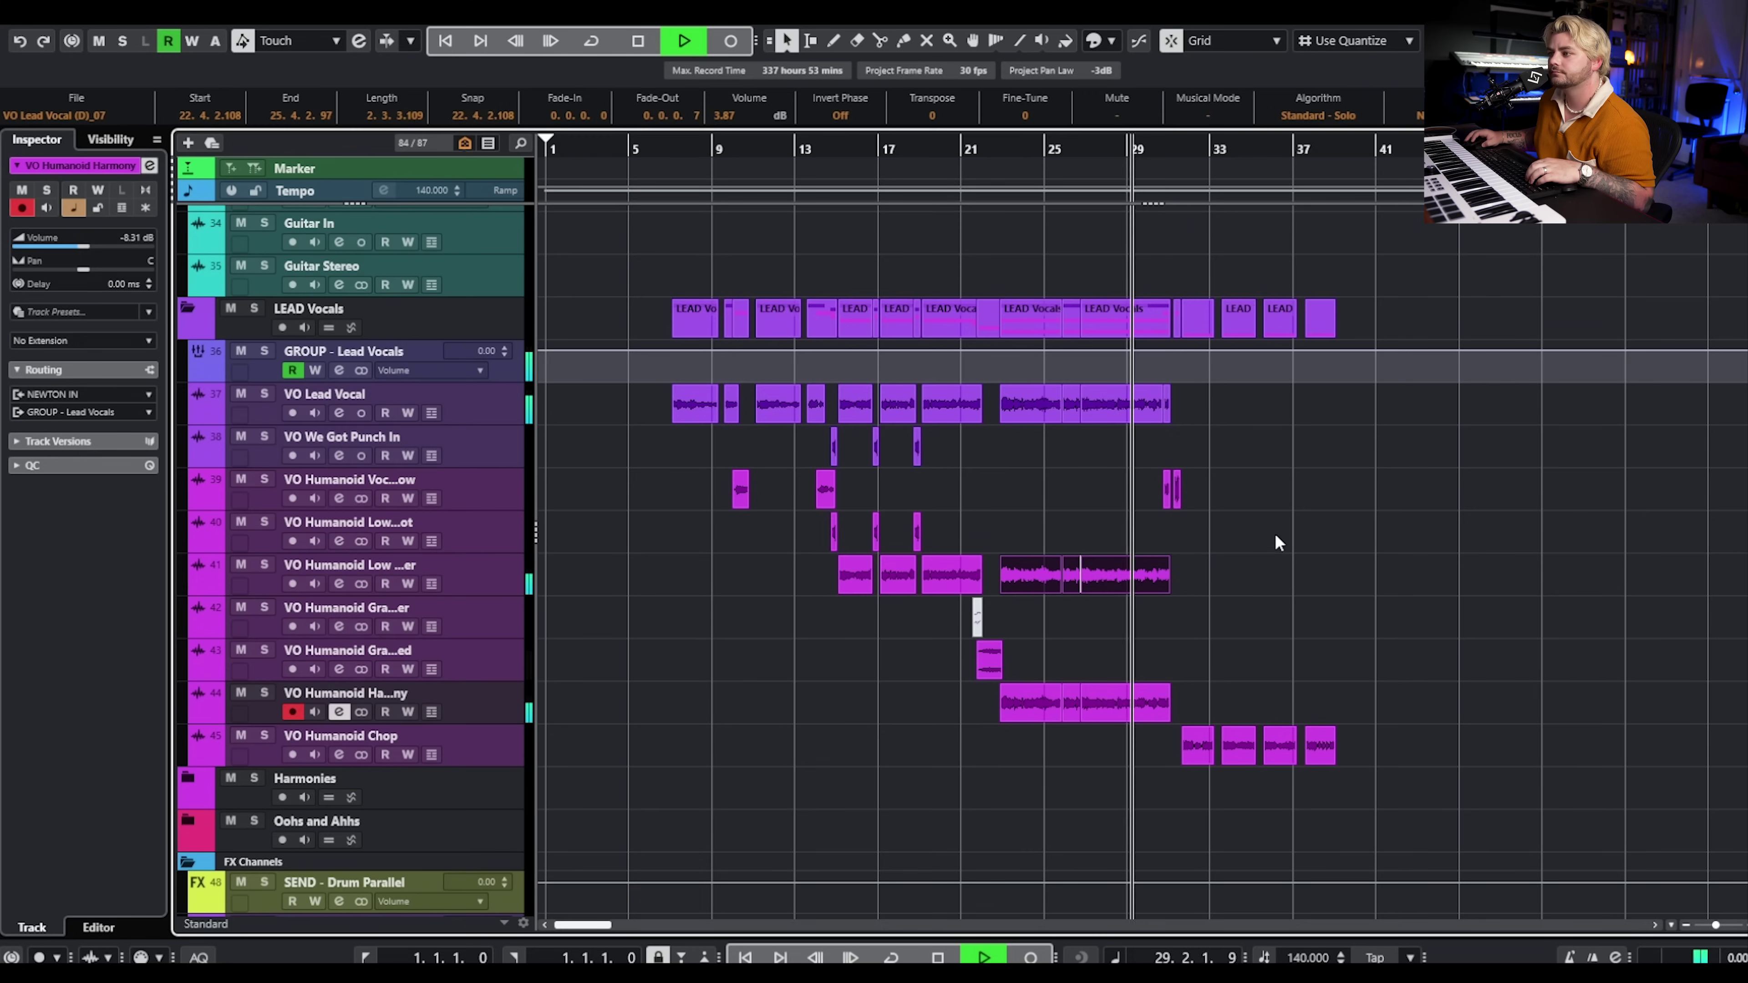
Solo the LEAD Vocals folder to hear all lead vocal layers together, then stop playback and clear the solo
{"action": "left_click", "coordinate": [254, 309]}
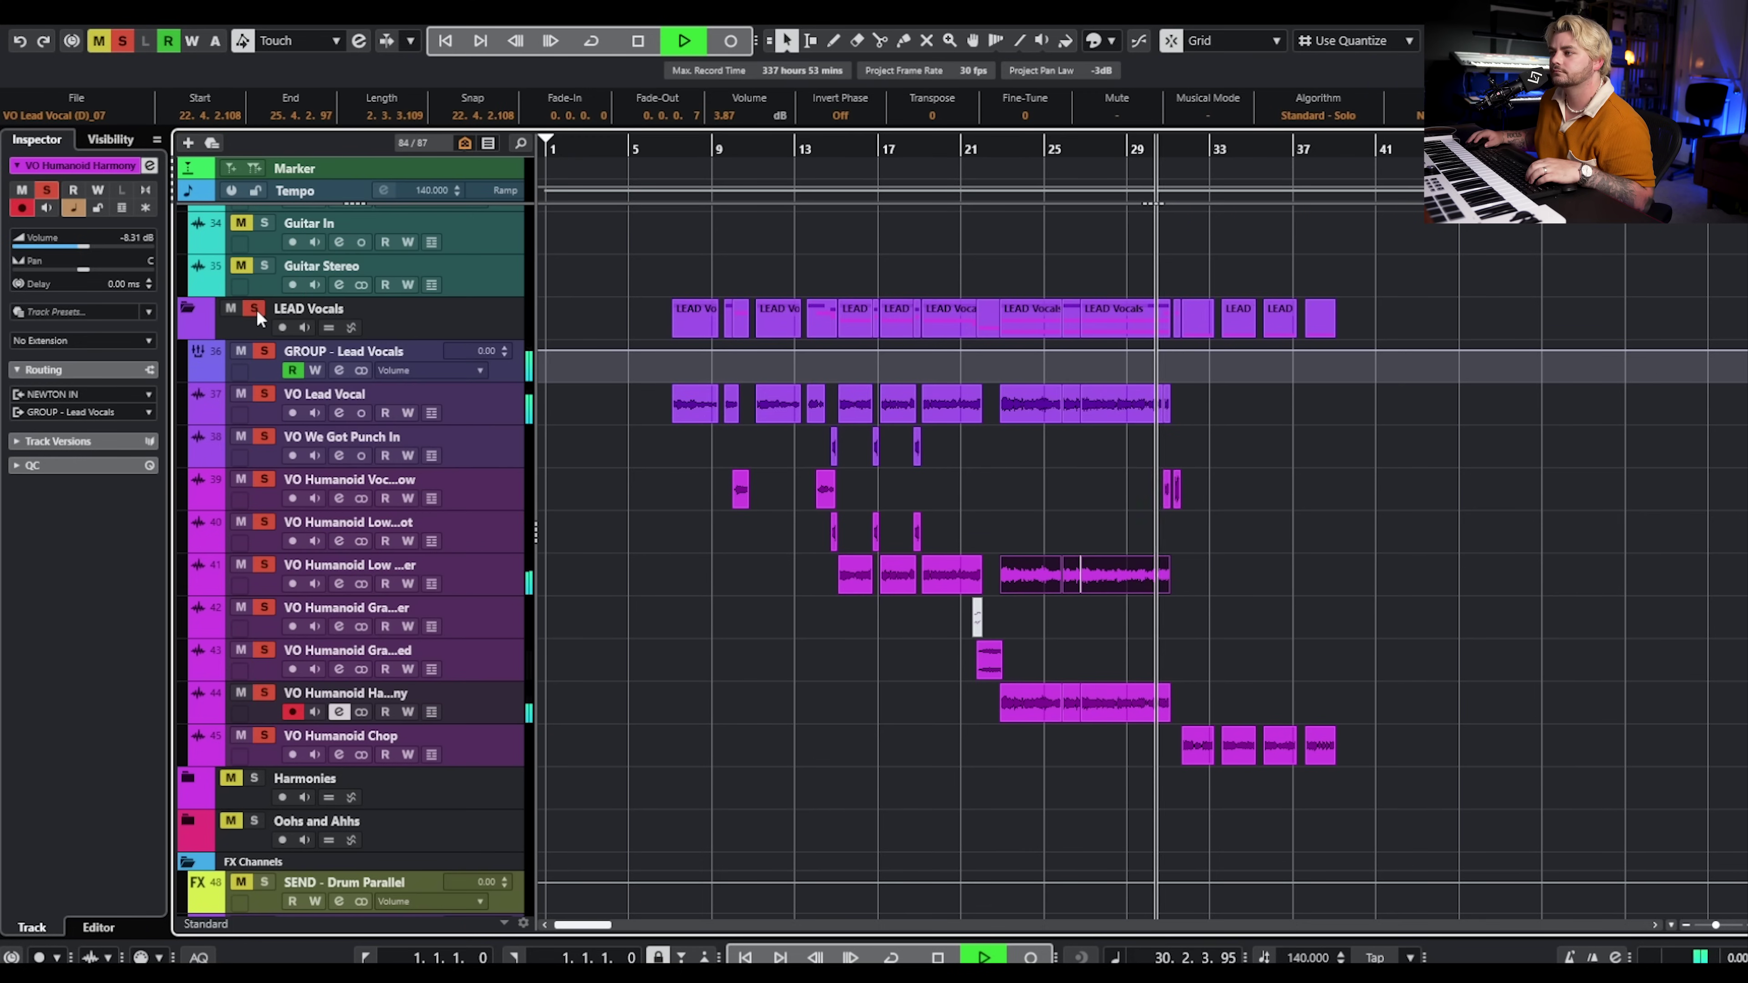
{"action": "key", "text": "space"}
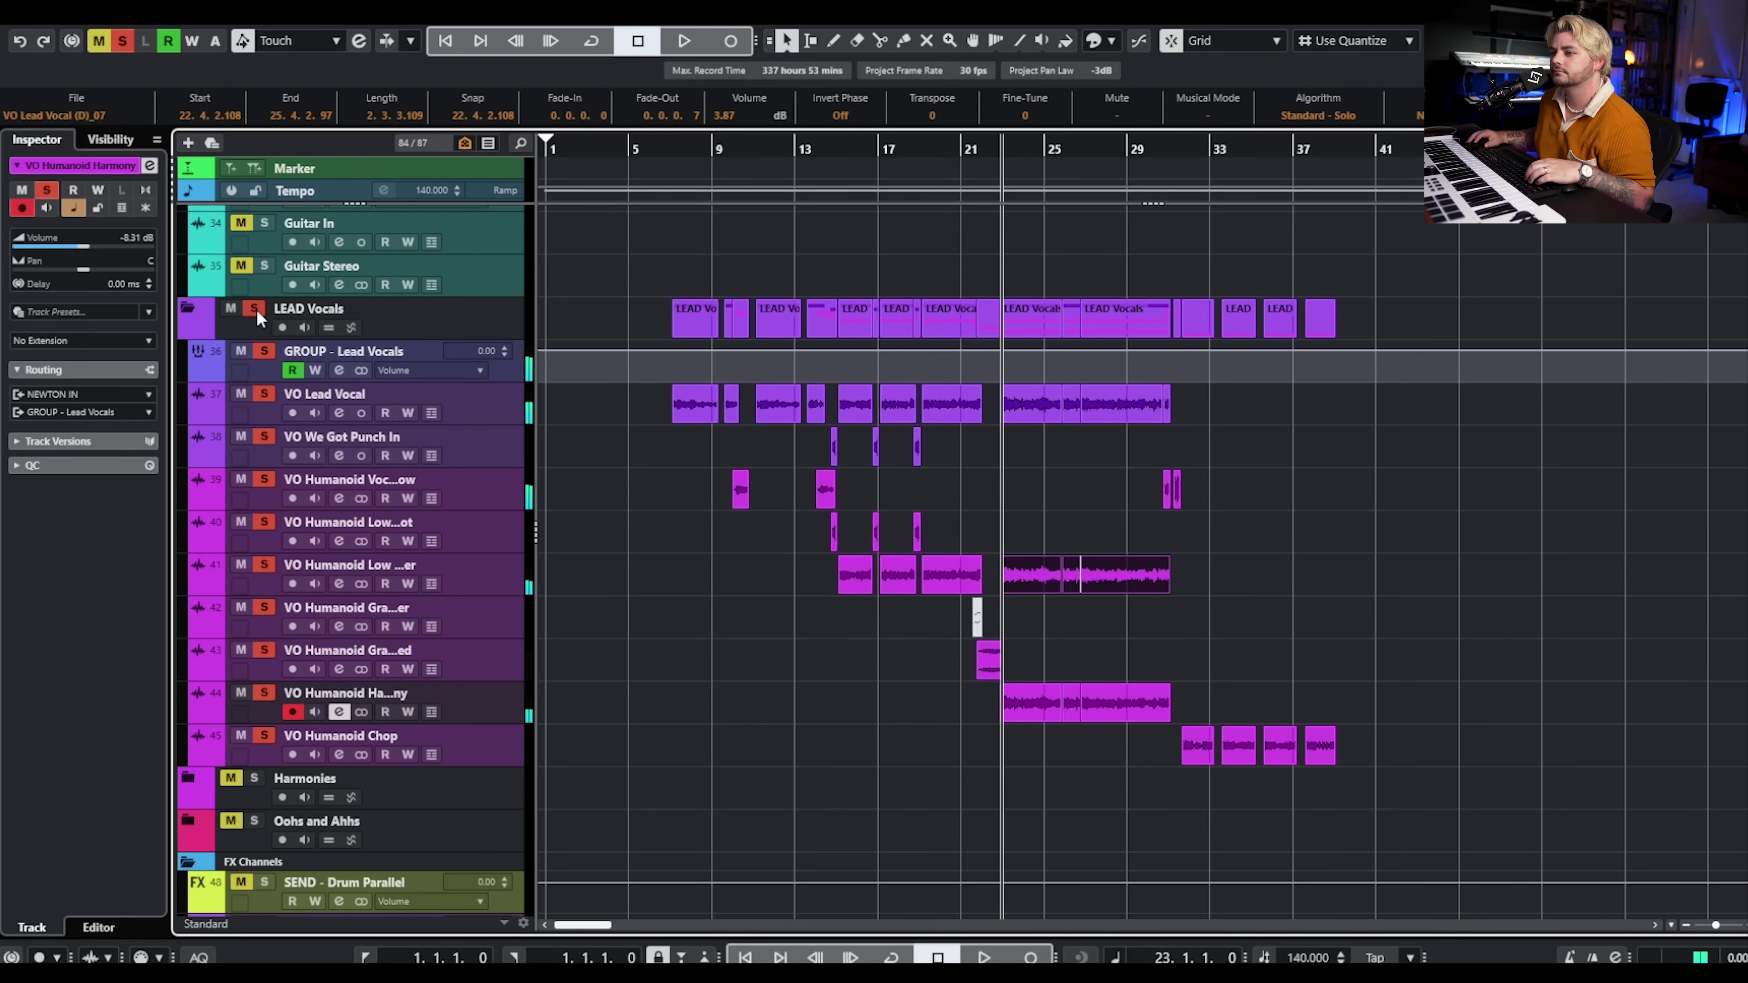
{"action": "left_click", "coordinate": [255, 309]}
{"action": "left_click", "coordinate": [1381, 550]}
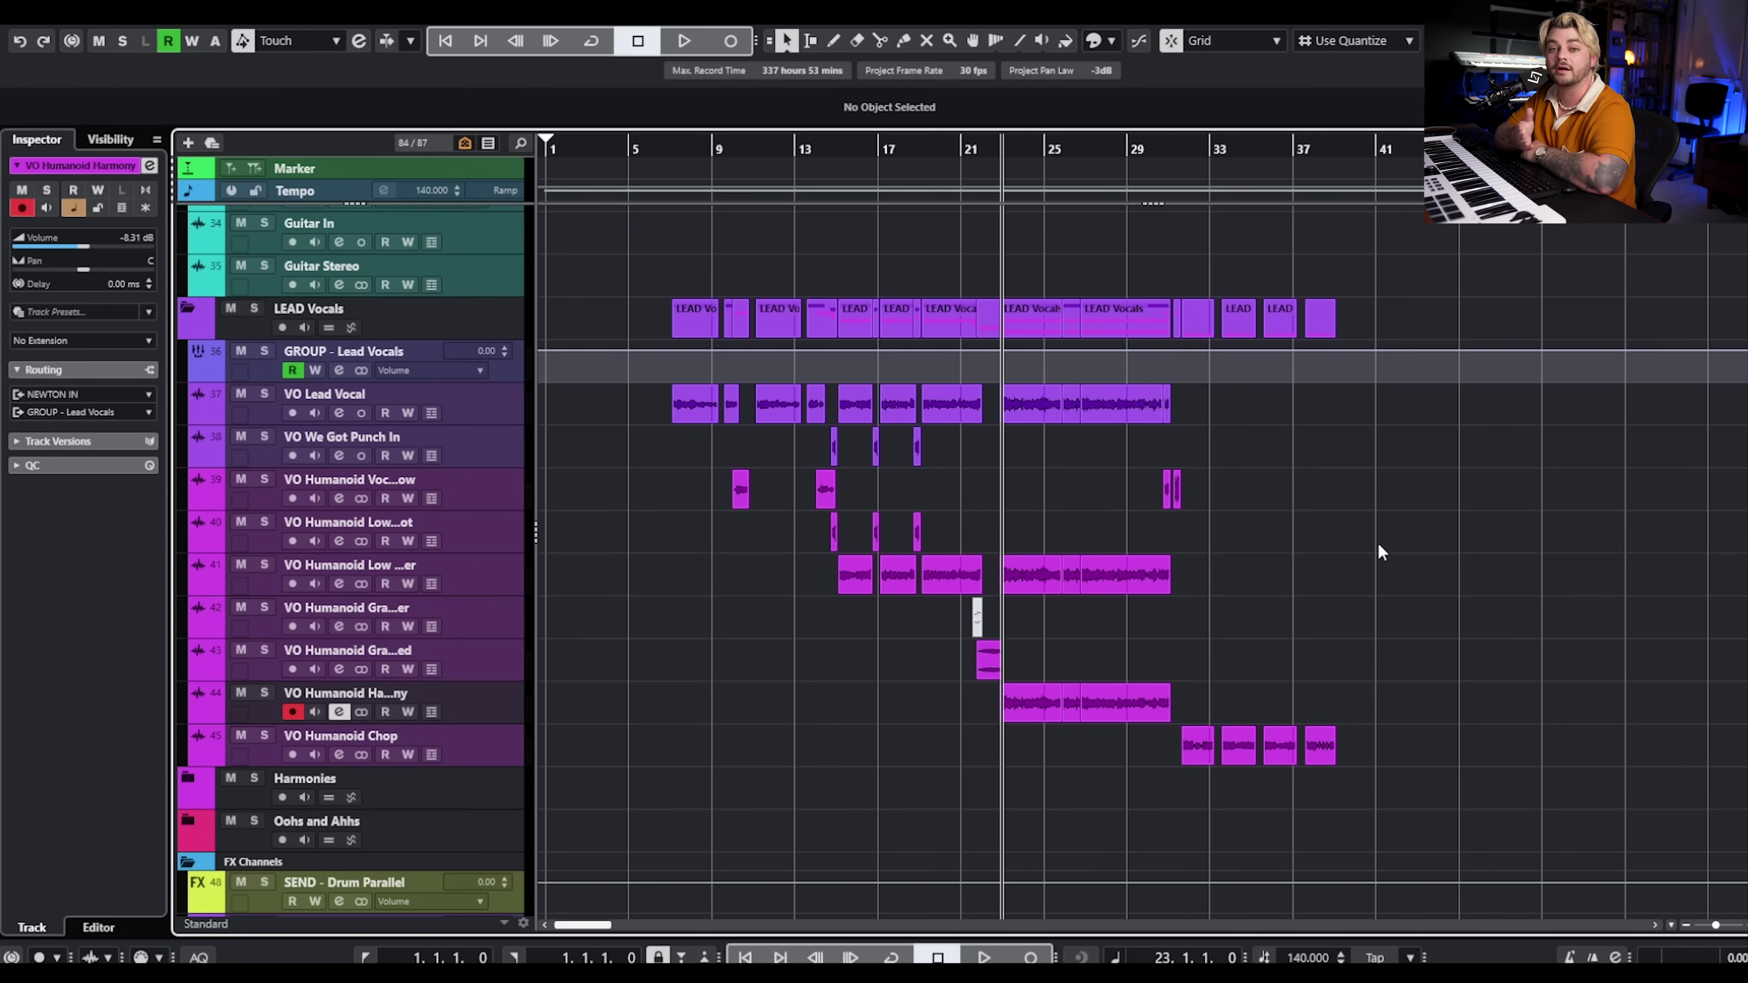
Play the VO Humanoid Chop track from around bar 31, first in the full mix and then soloed
{"action": "left_click", "coordinate": [1181, 146]}
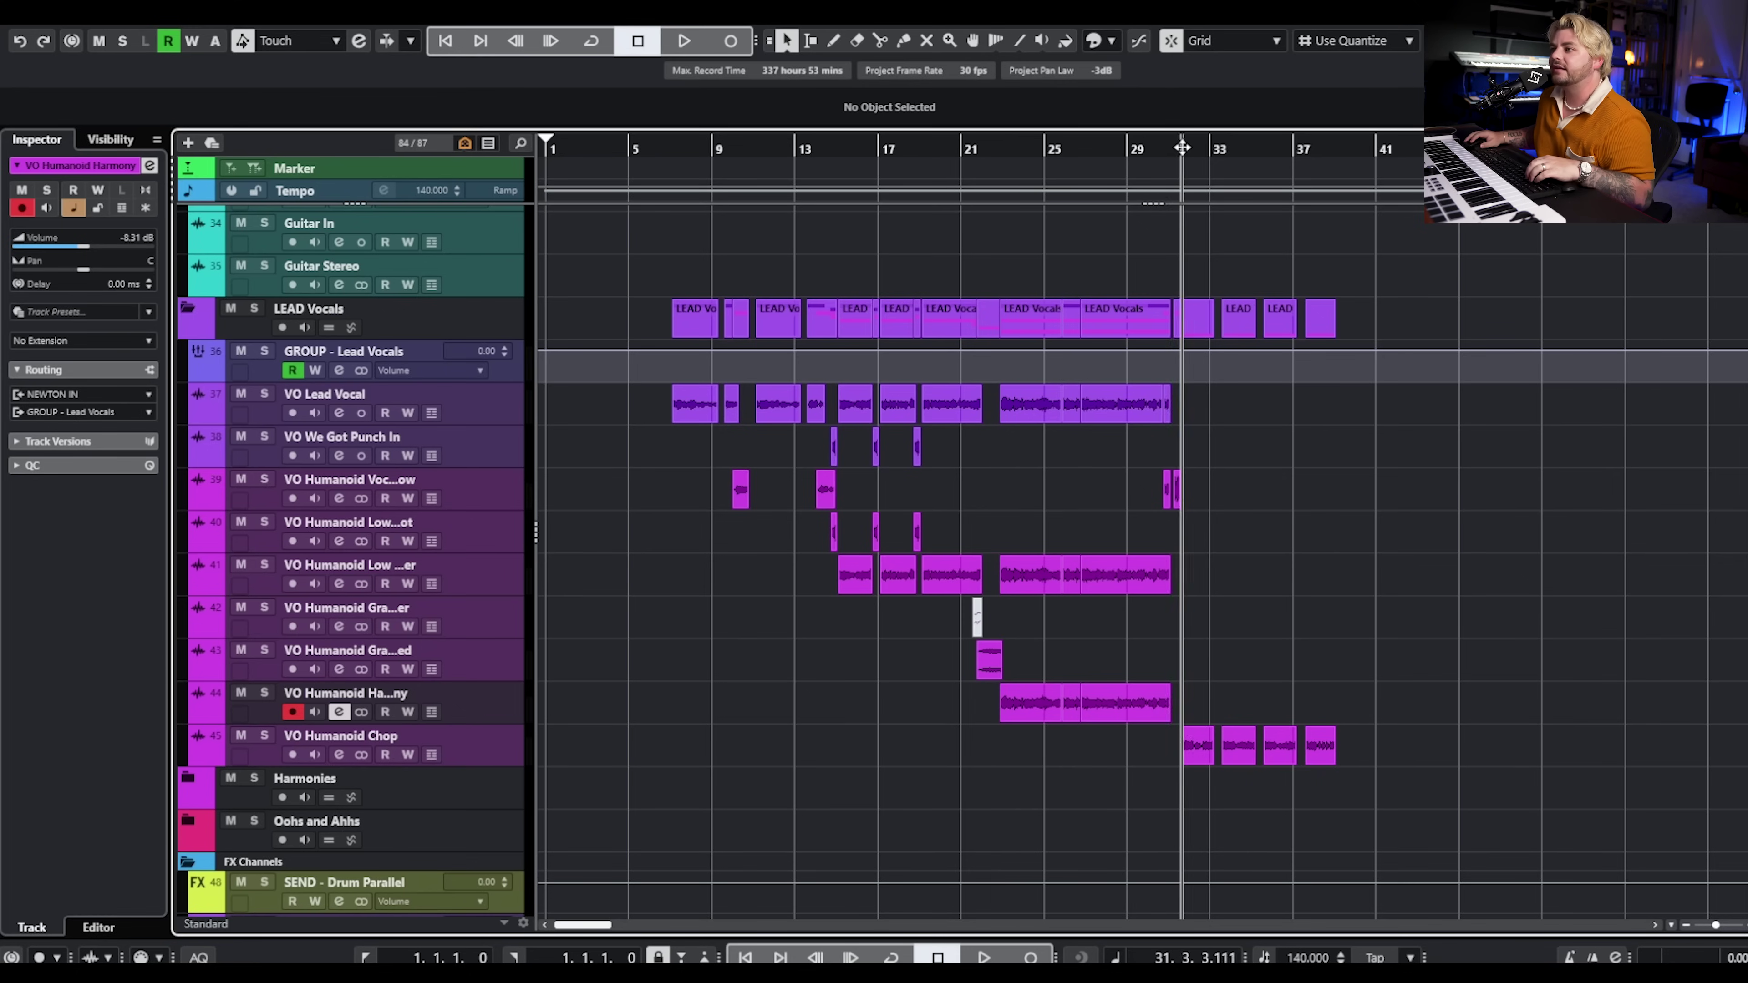
{"action": "left_click", "coordinate": [488, 749]}
{"action": "key", "text": "space"}
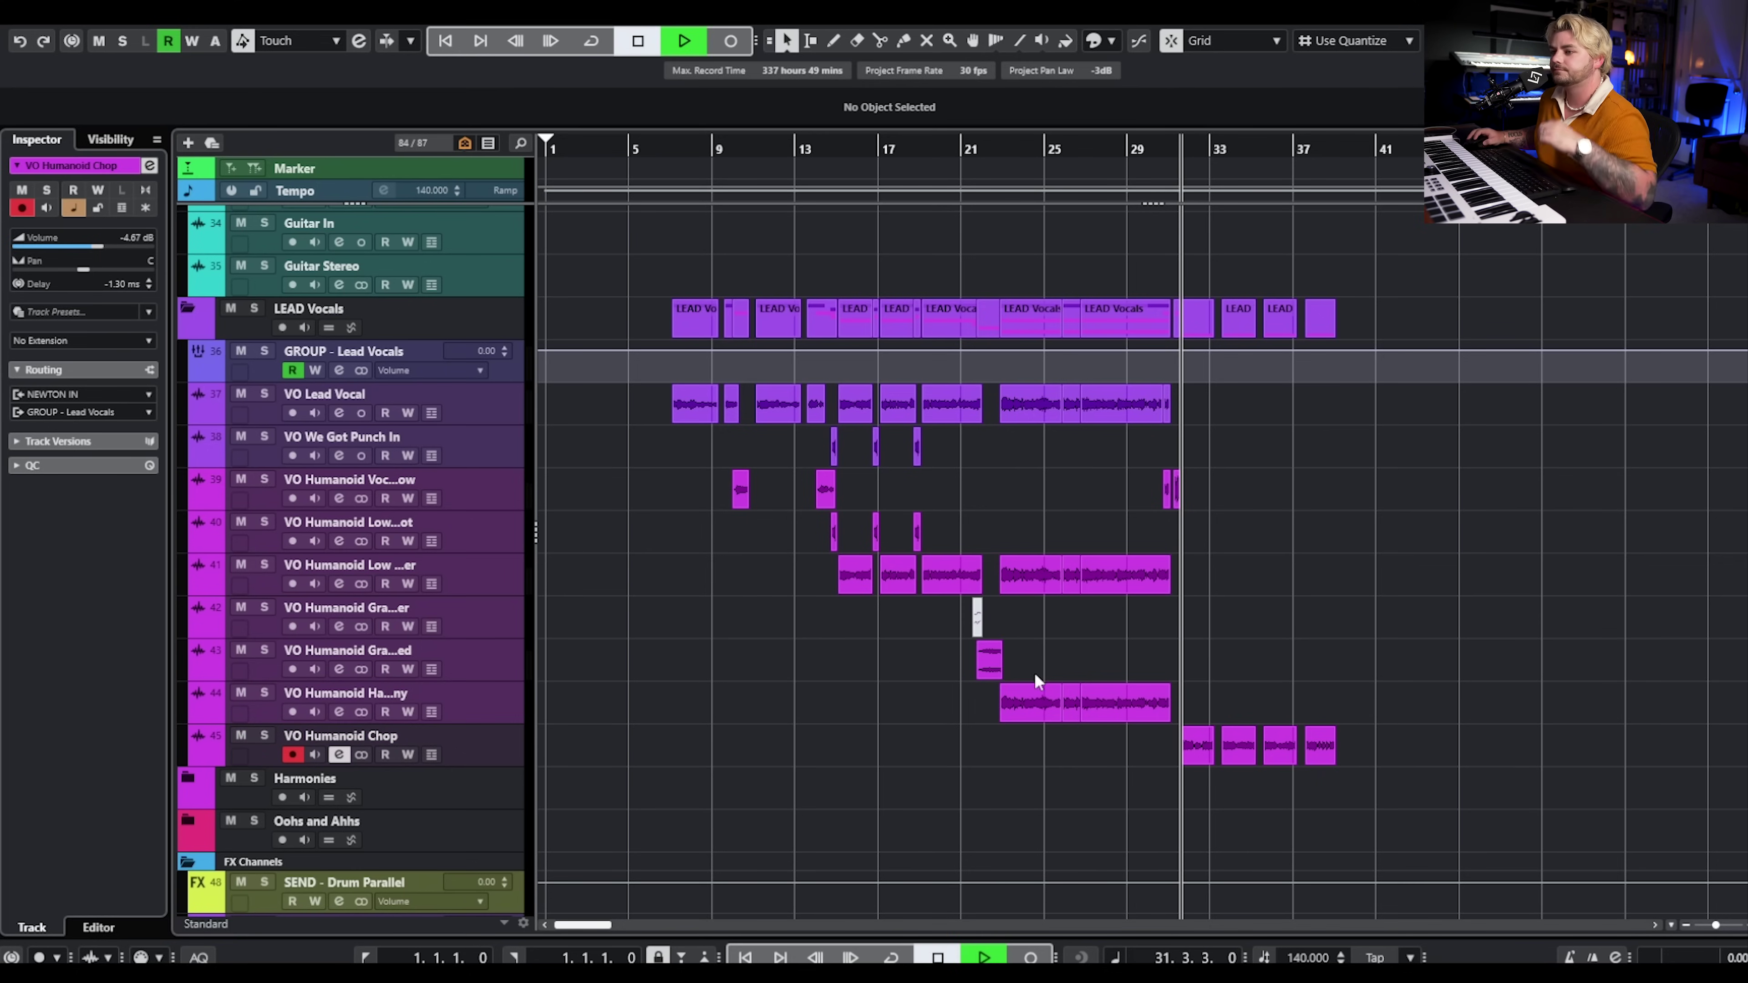
{"action": "key", "text": "s"}
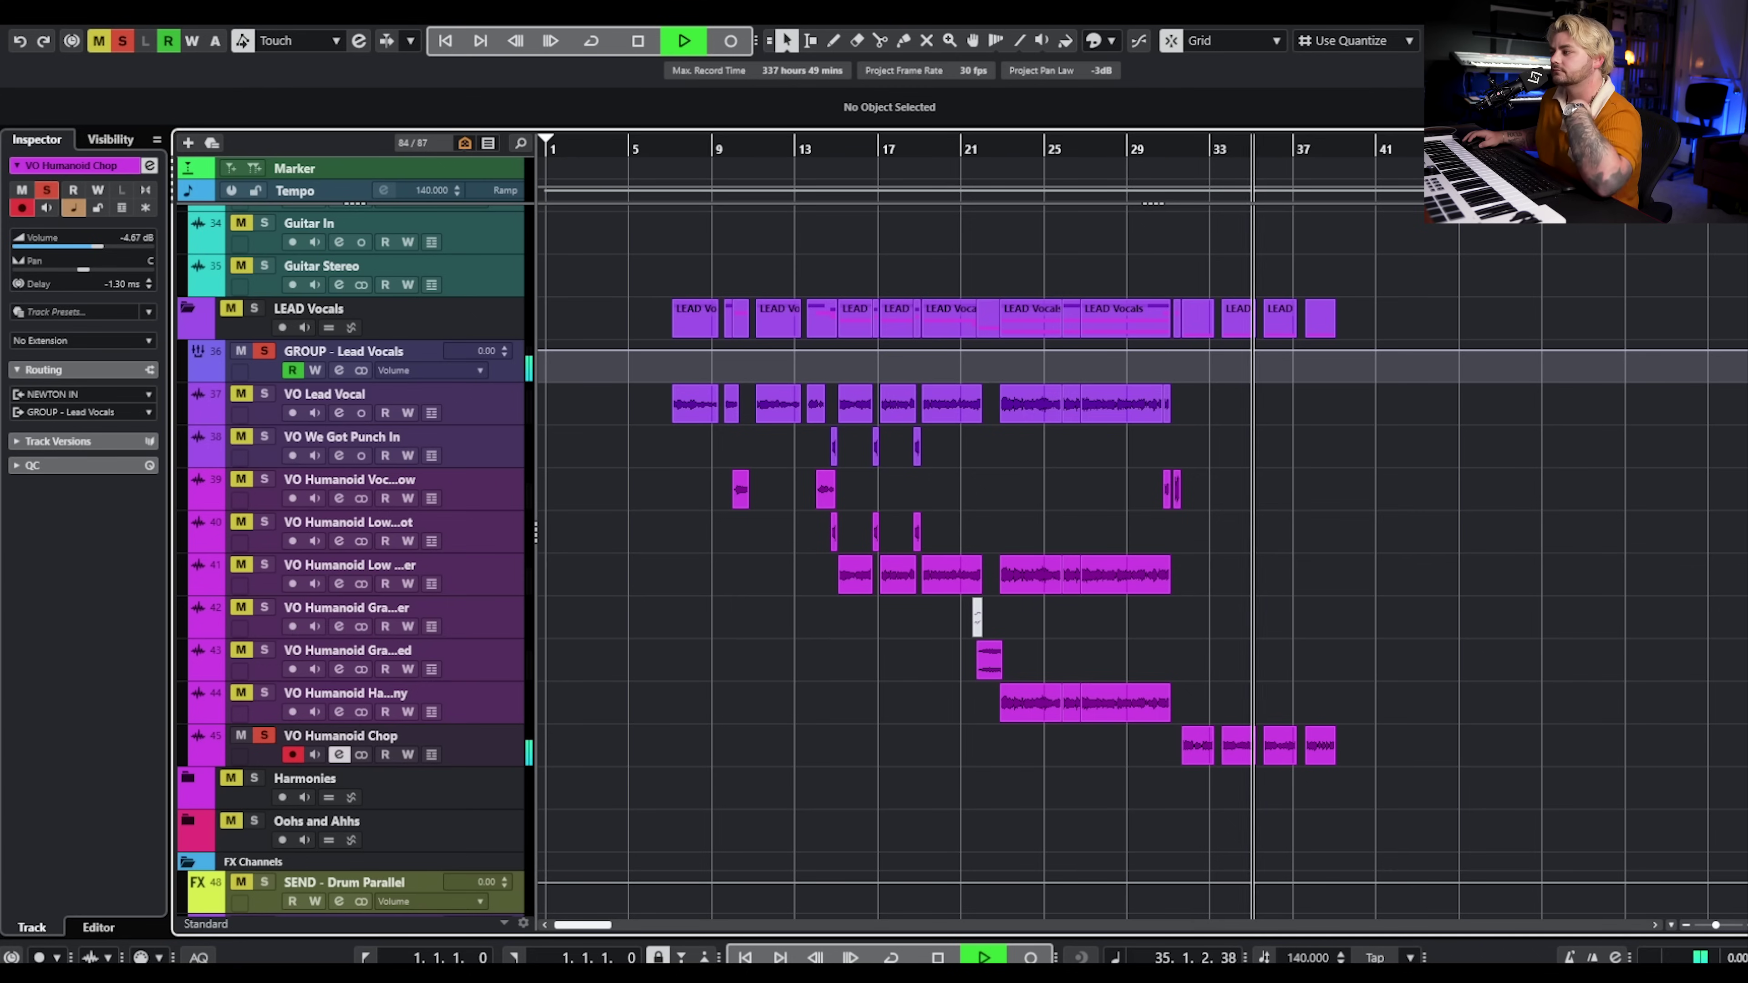
{"action": "key", "text": "space"}
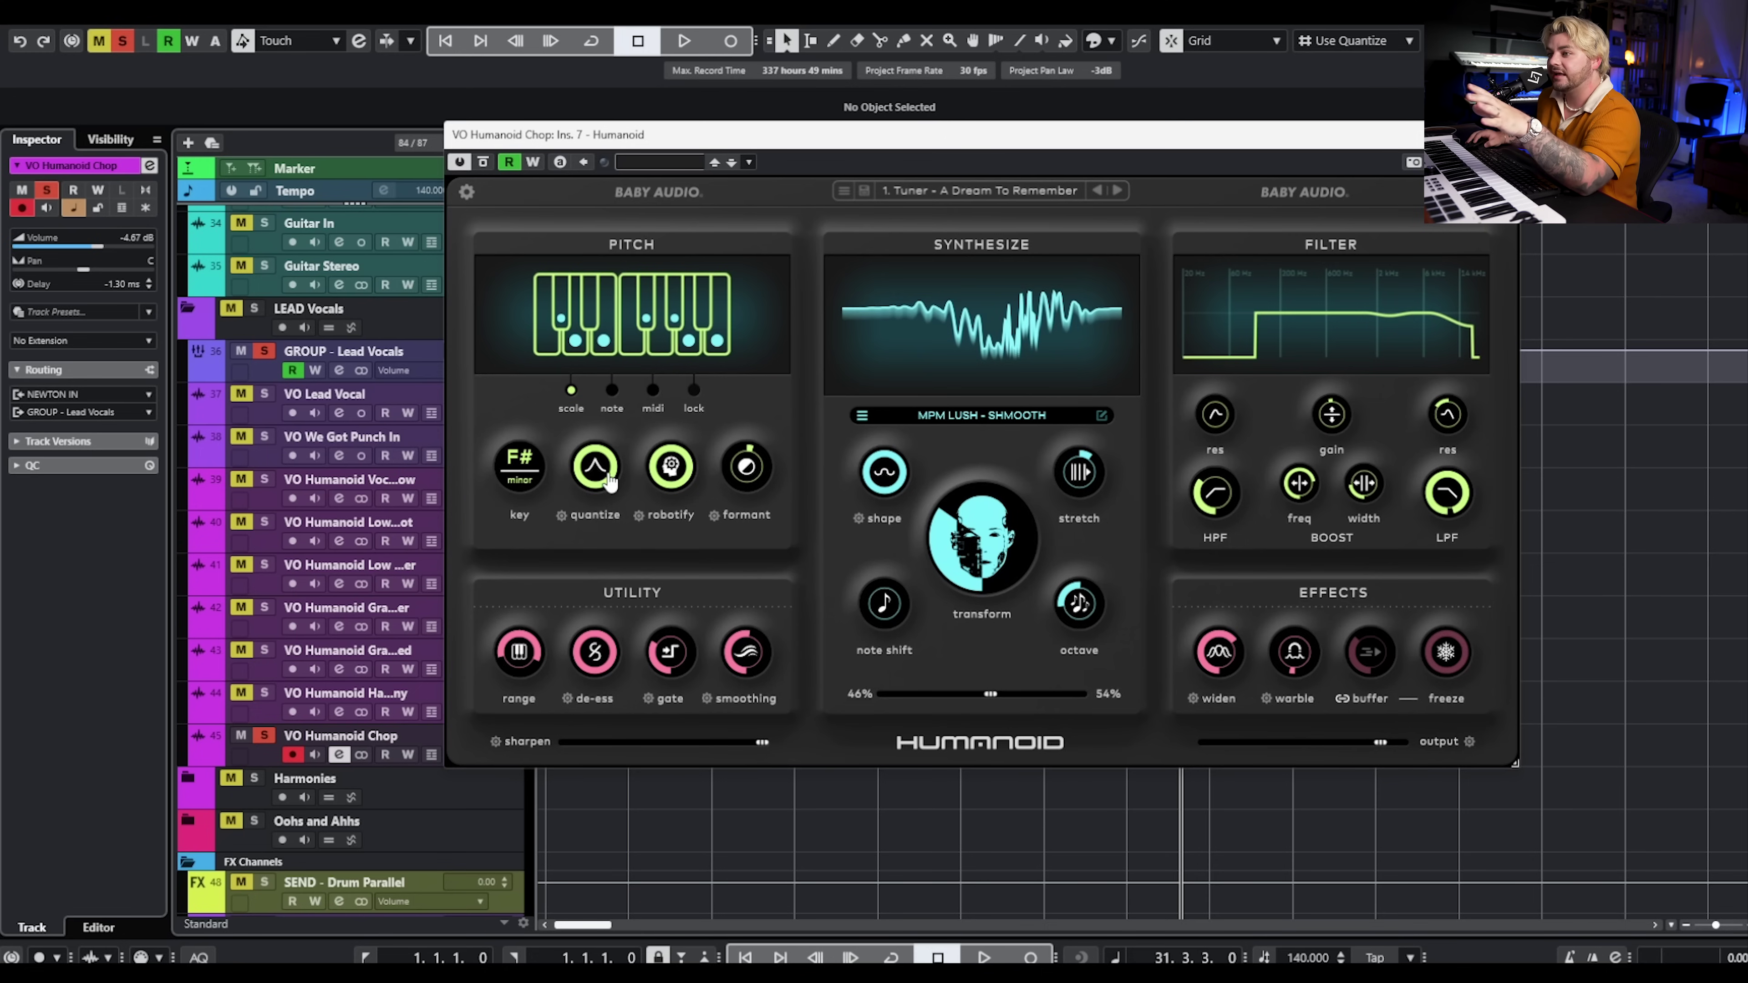
Examine the chop's Quantize and Robotify calibration settings in Humanoid, along with its Utility and Effects controls
{"action": "left_click", "coordinate": [562, 517]}
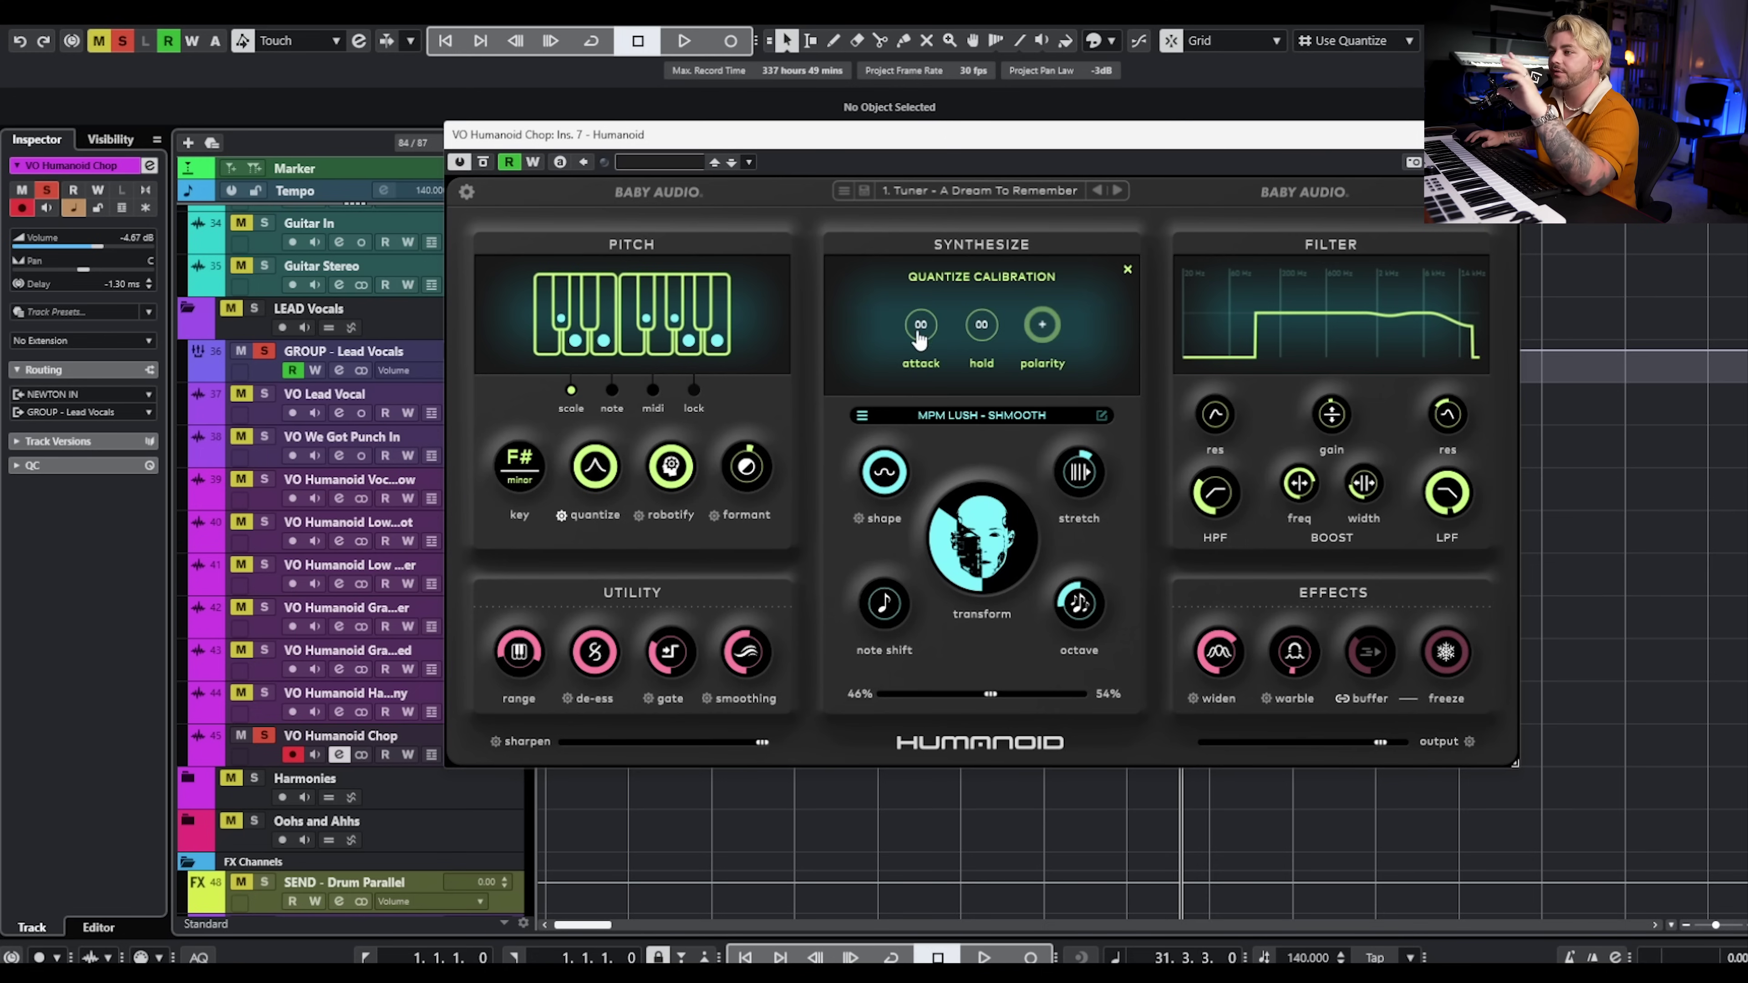
{"action": "left_click", "coordinate": [638, 516]}
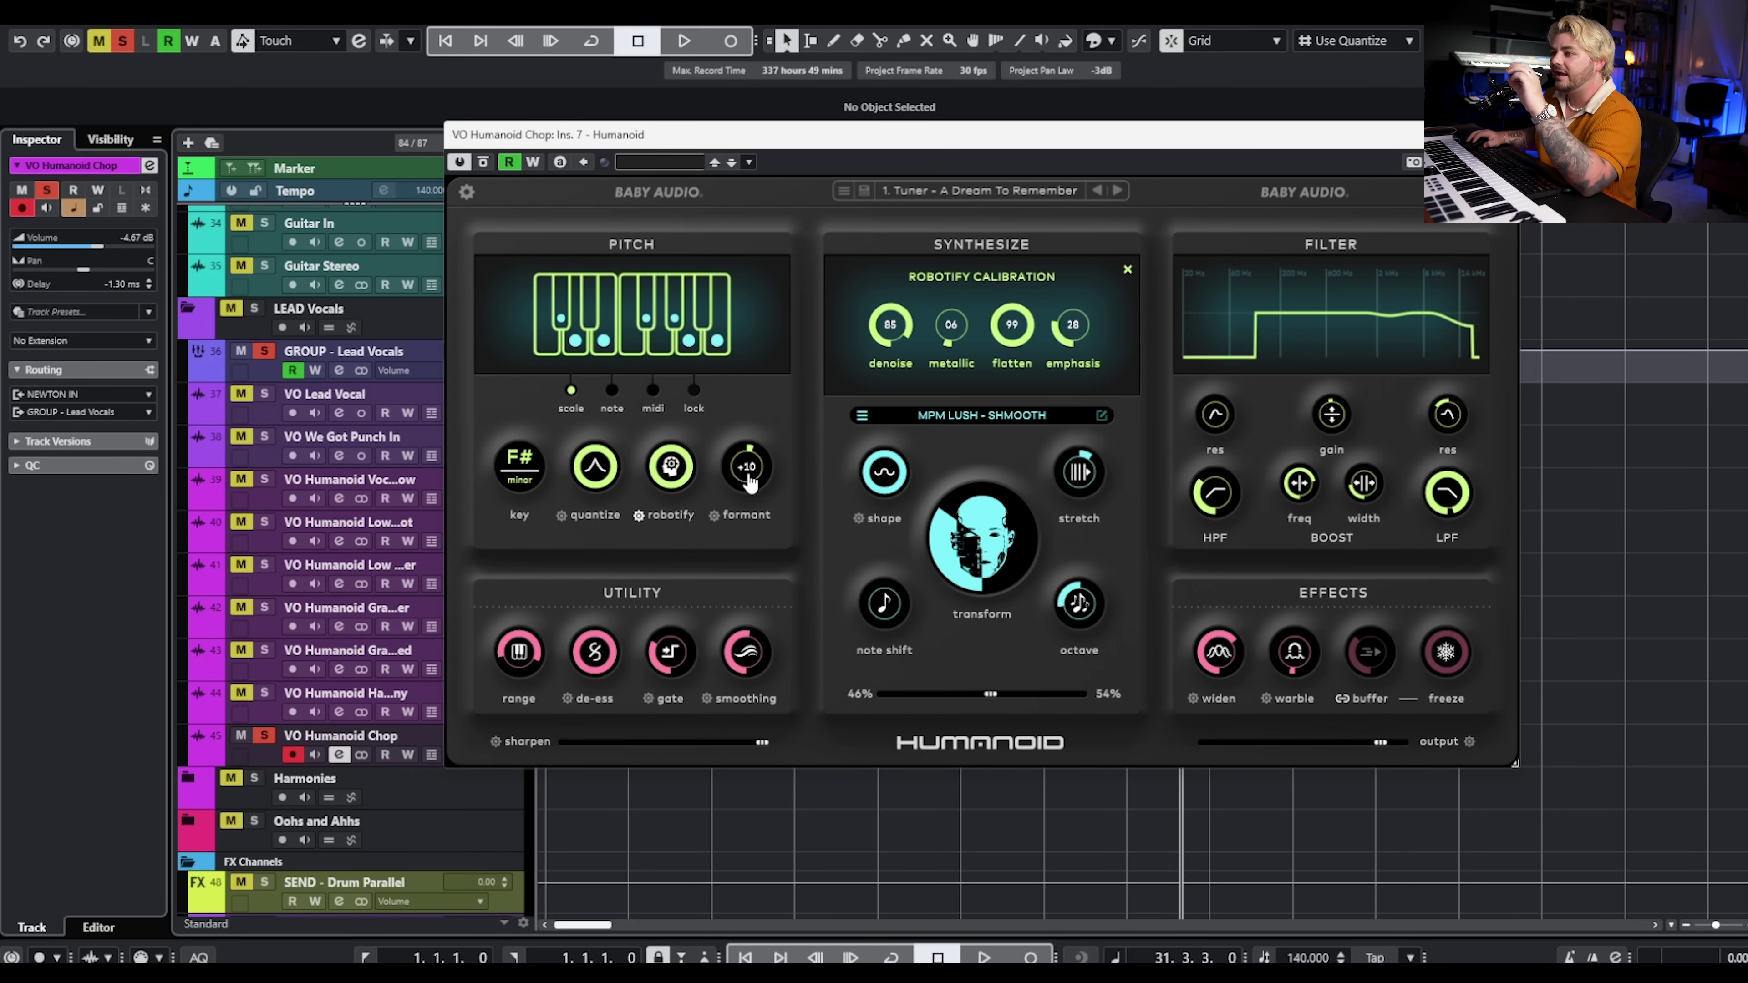
{"action": "mouse_move", "coordinate": [760, 668]}
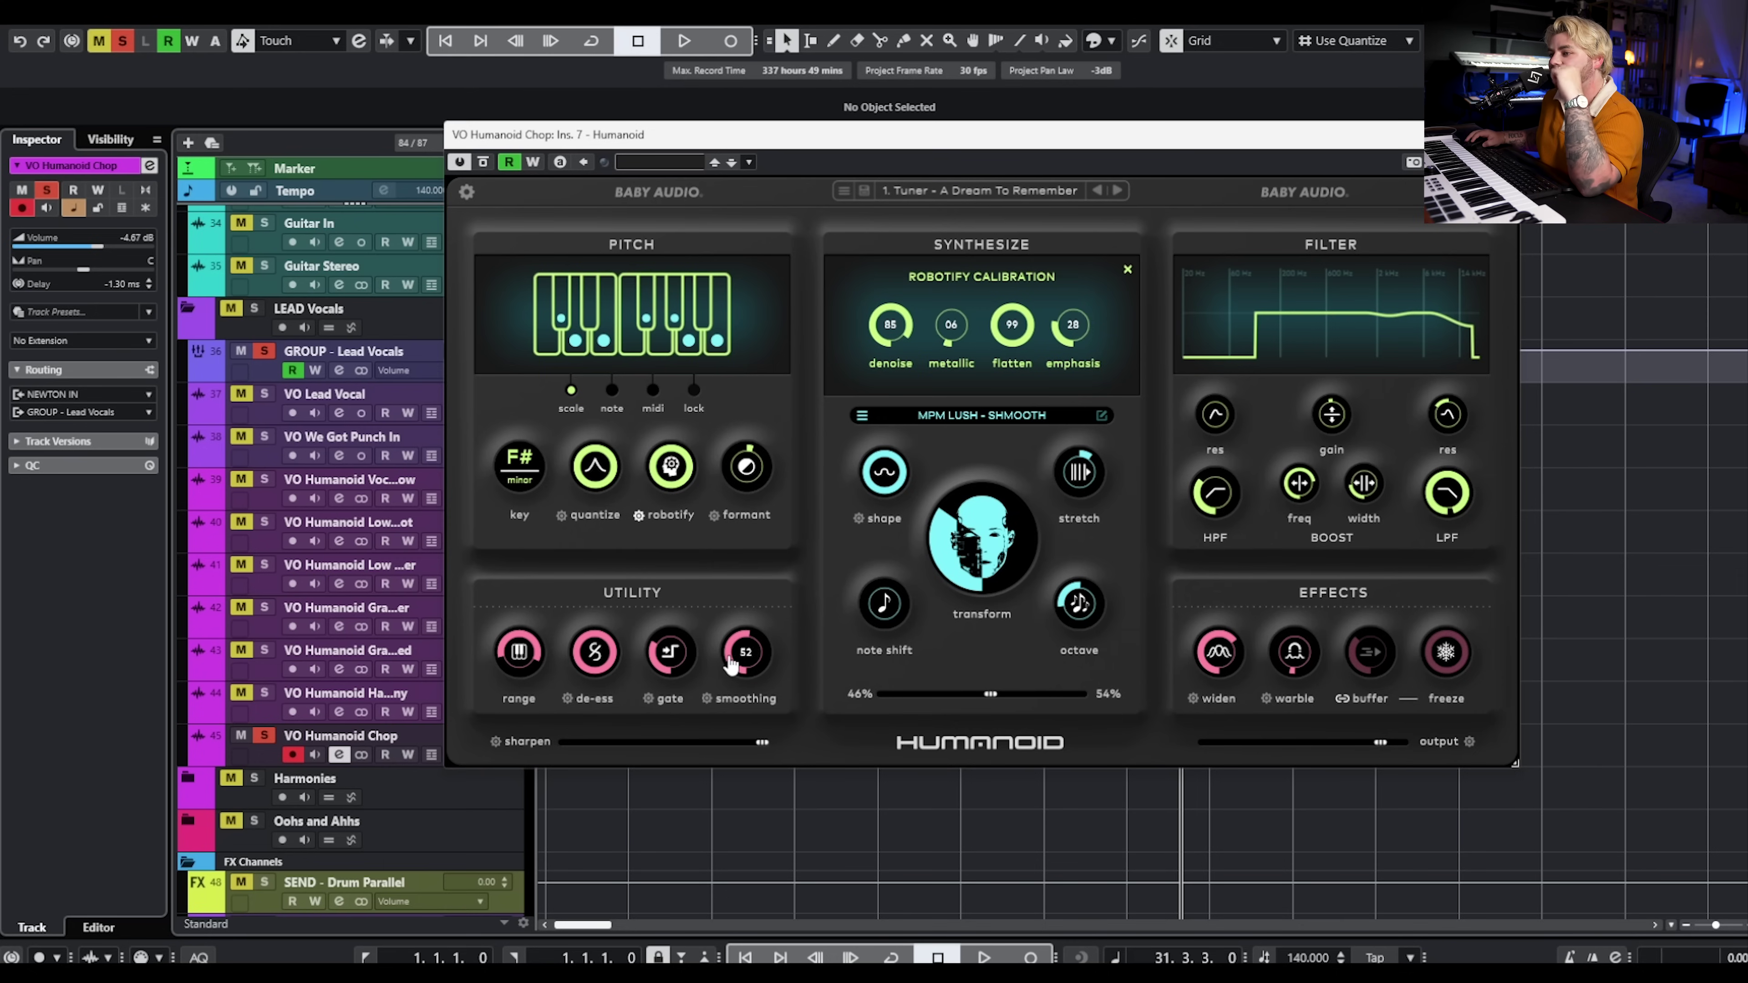
{"action": "mouse_move", "coordinate": [677, 674]}
{"action": "mouse_move", "coordinate": [615, 678]}
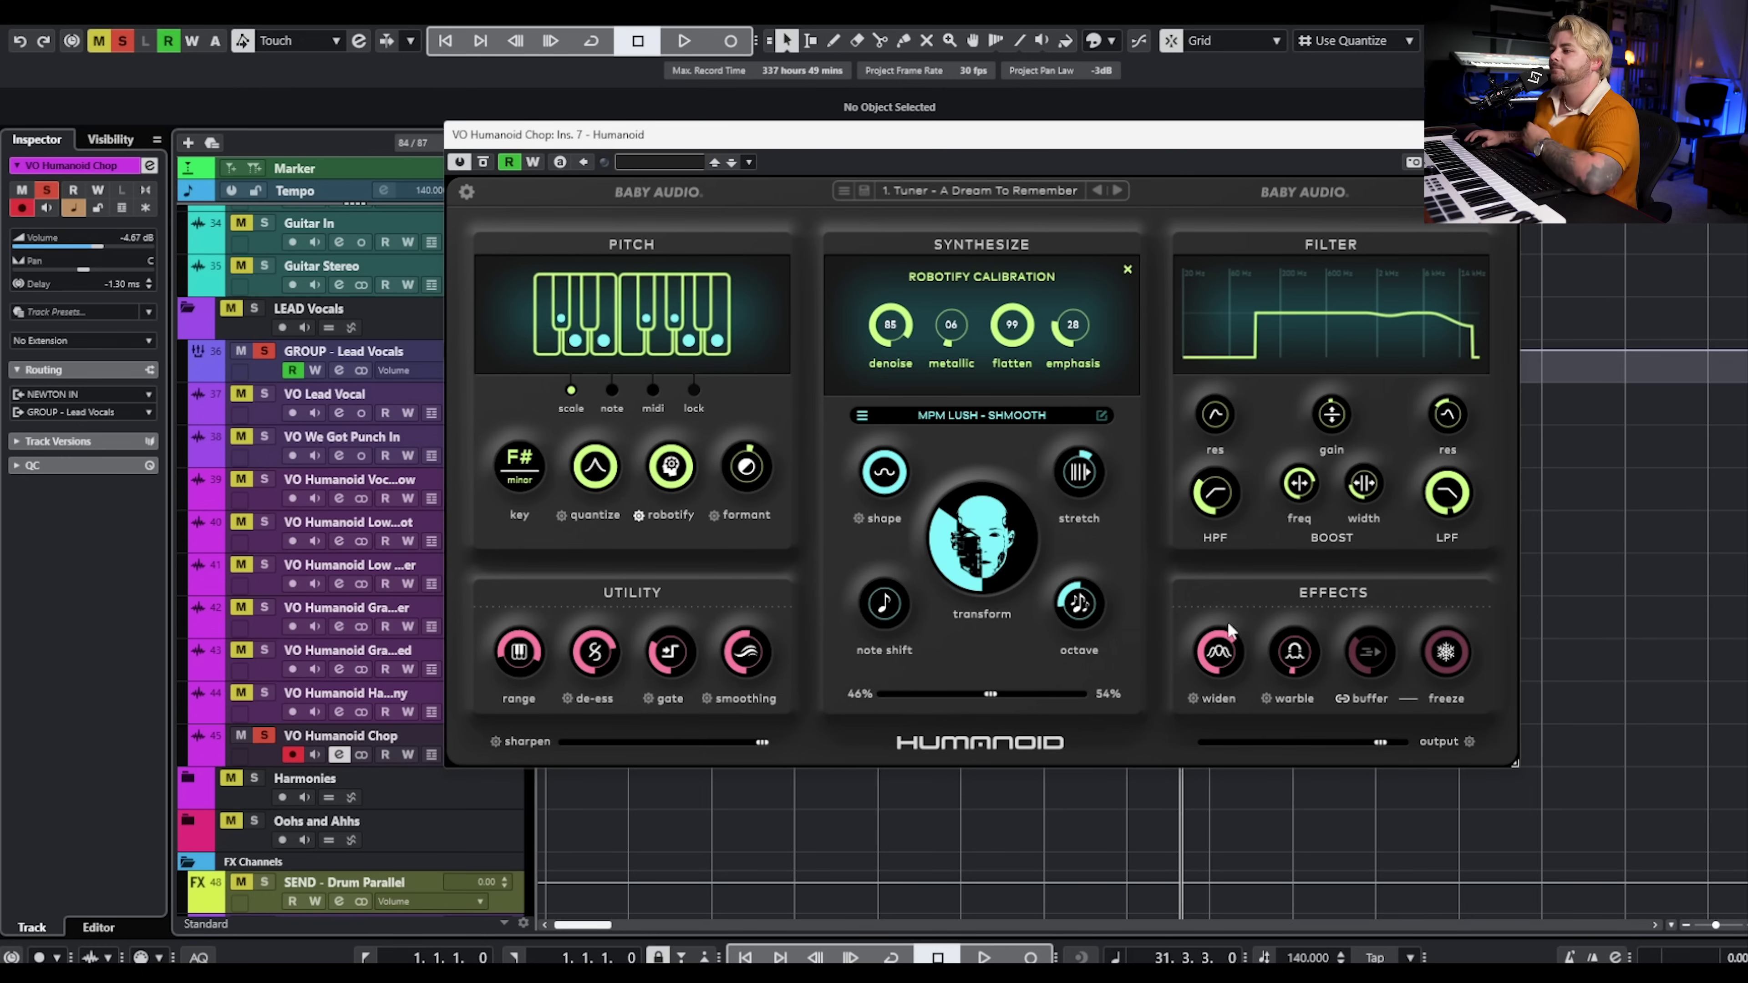
{"action": "mouse_move", "coordinate": [1295, 658]}
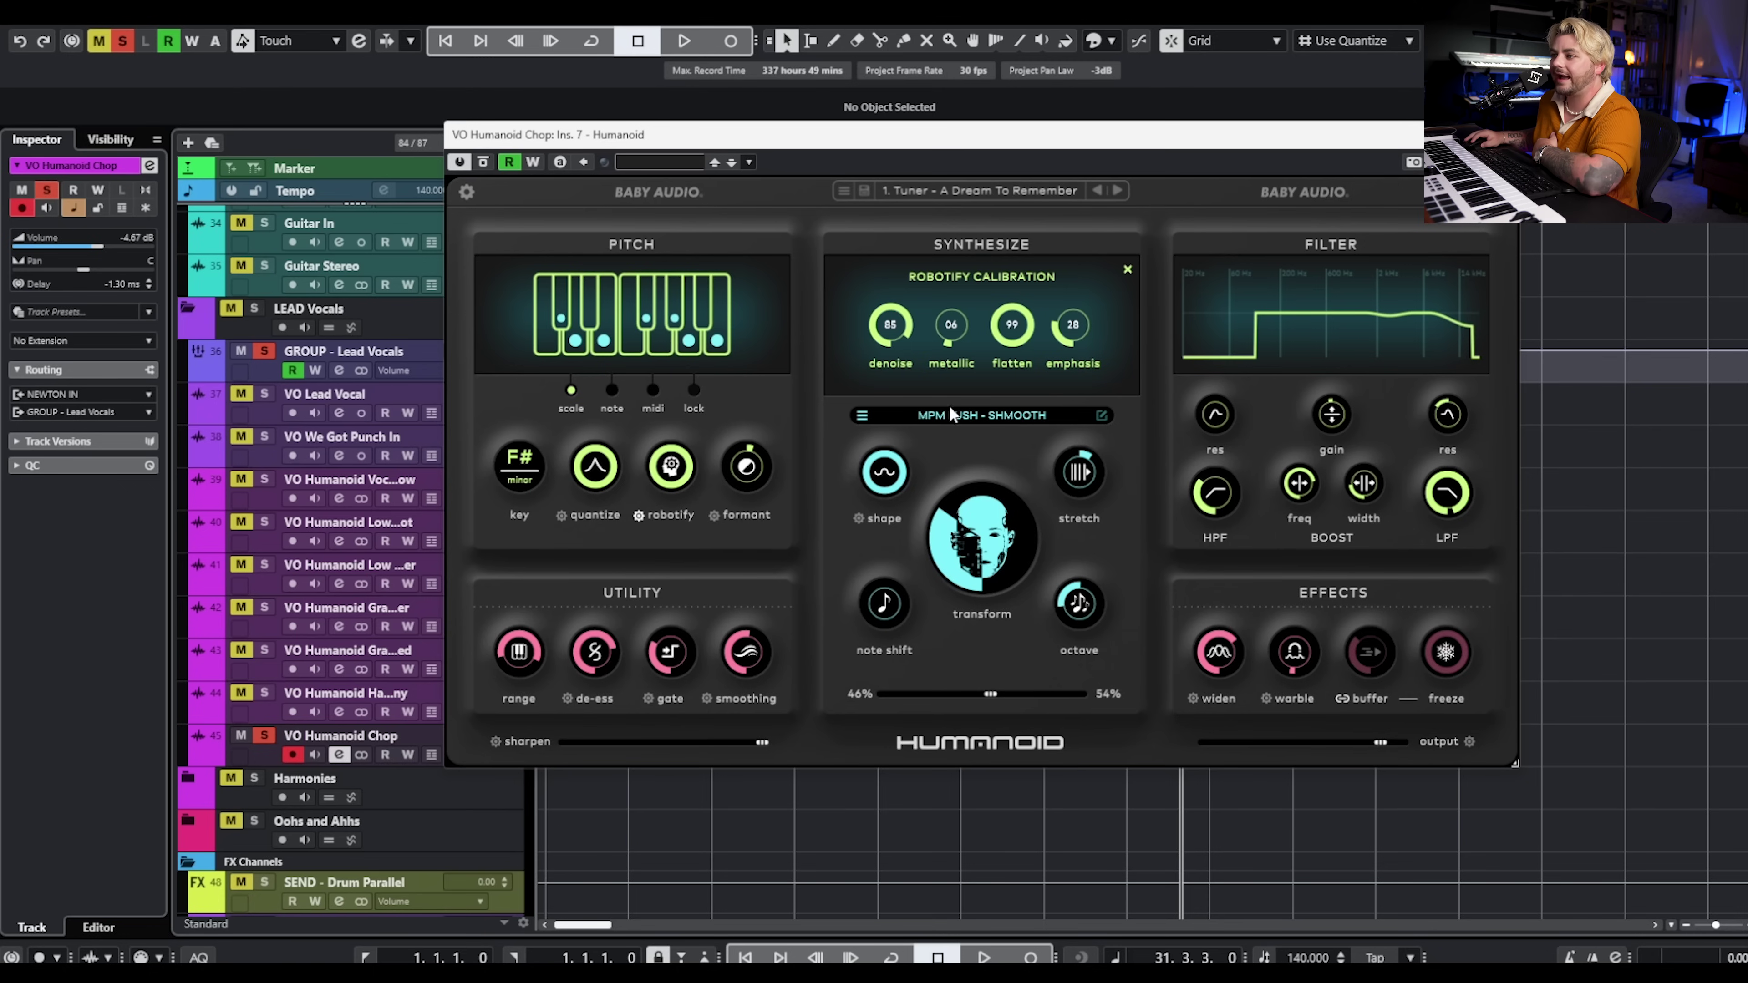
Check the selected MPM LUSH - SHMOOTH waveform in the waveform list and compare its form with Shape at 00 and restored
{"action": "left_click", "coordinate": [862, 415]}
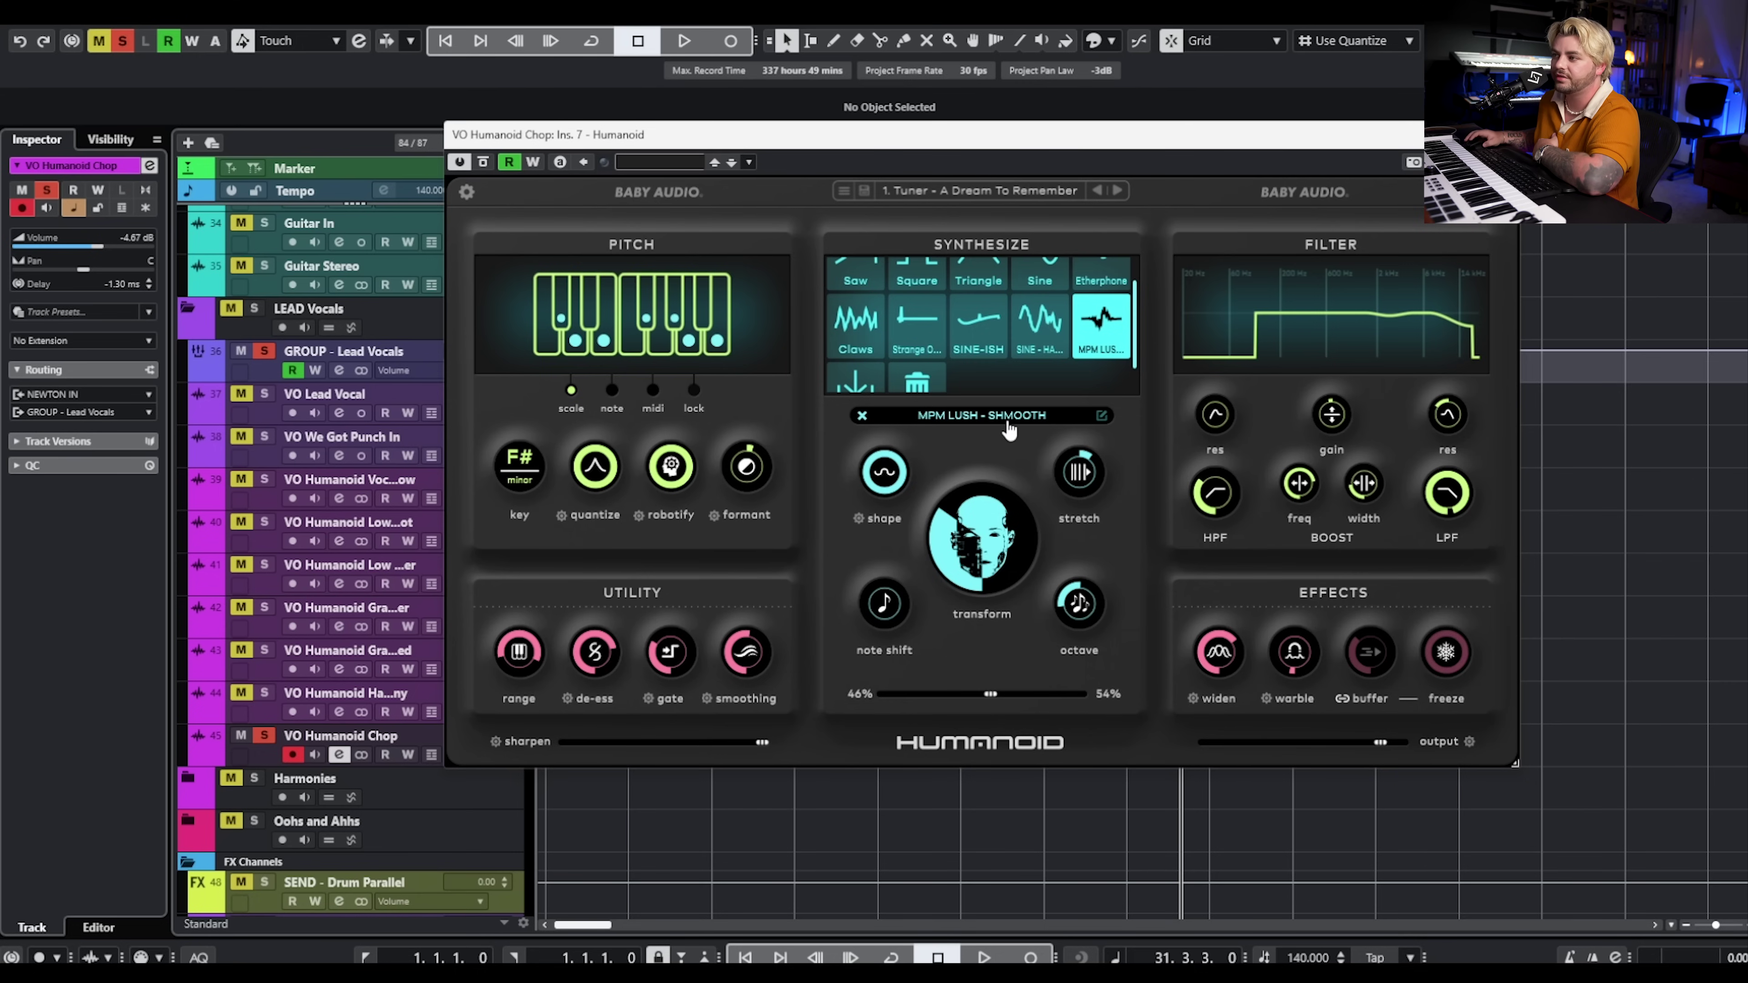
{"action": "left_click", "coordinate": [862, 415]}
{"action": "left_click", "coordinate": [885, 475]}
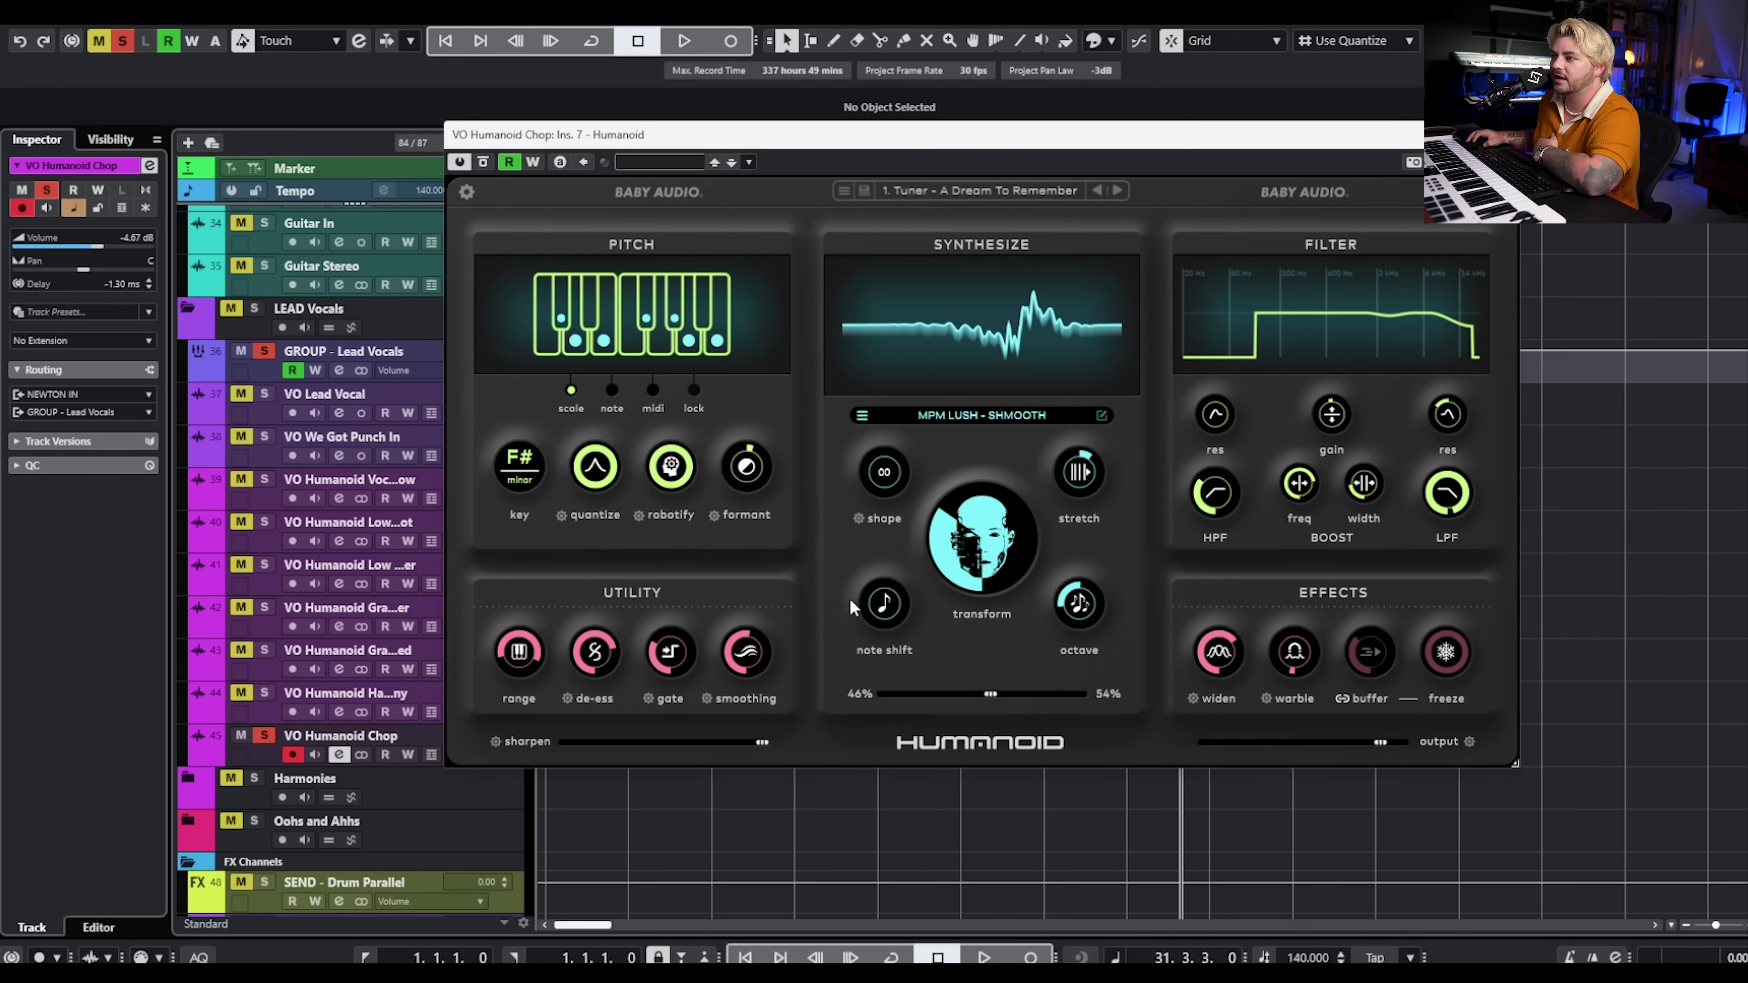
{"action": "left_click", "coordinate": [892, 485]}
{"action": "left_click", "coordinate": [891, 485]}
{"action": "left_click", "coordinate": [891, 485]}
Lower the Stretch amount, then try Note Shift at +05 before returning it to zero and check the Octave setting
{"action": "mouse_move", "coordinate": [1095, 471]}
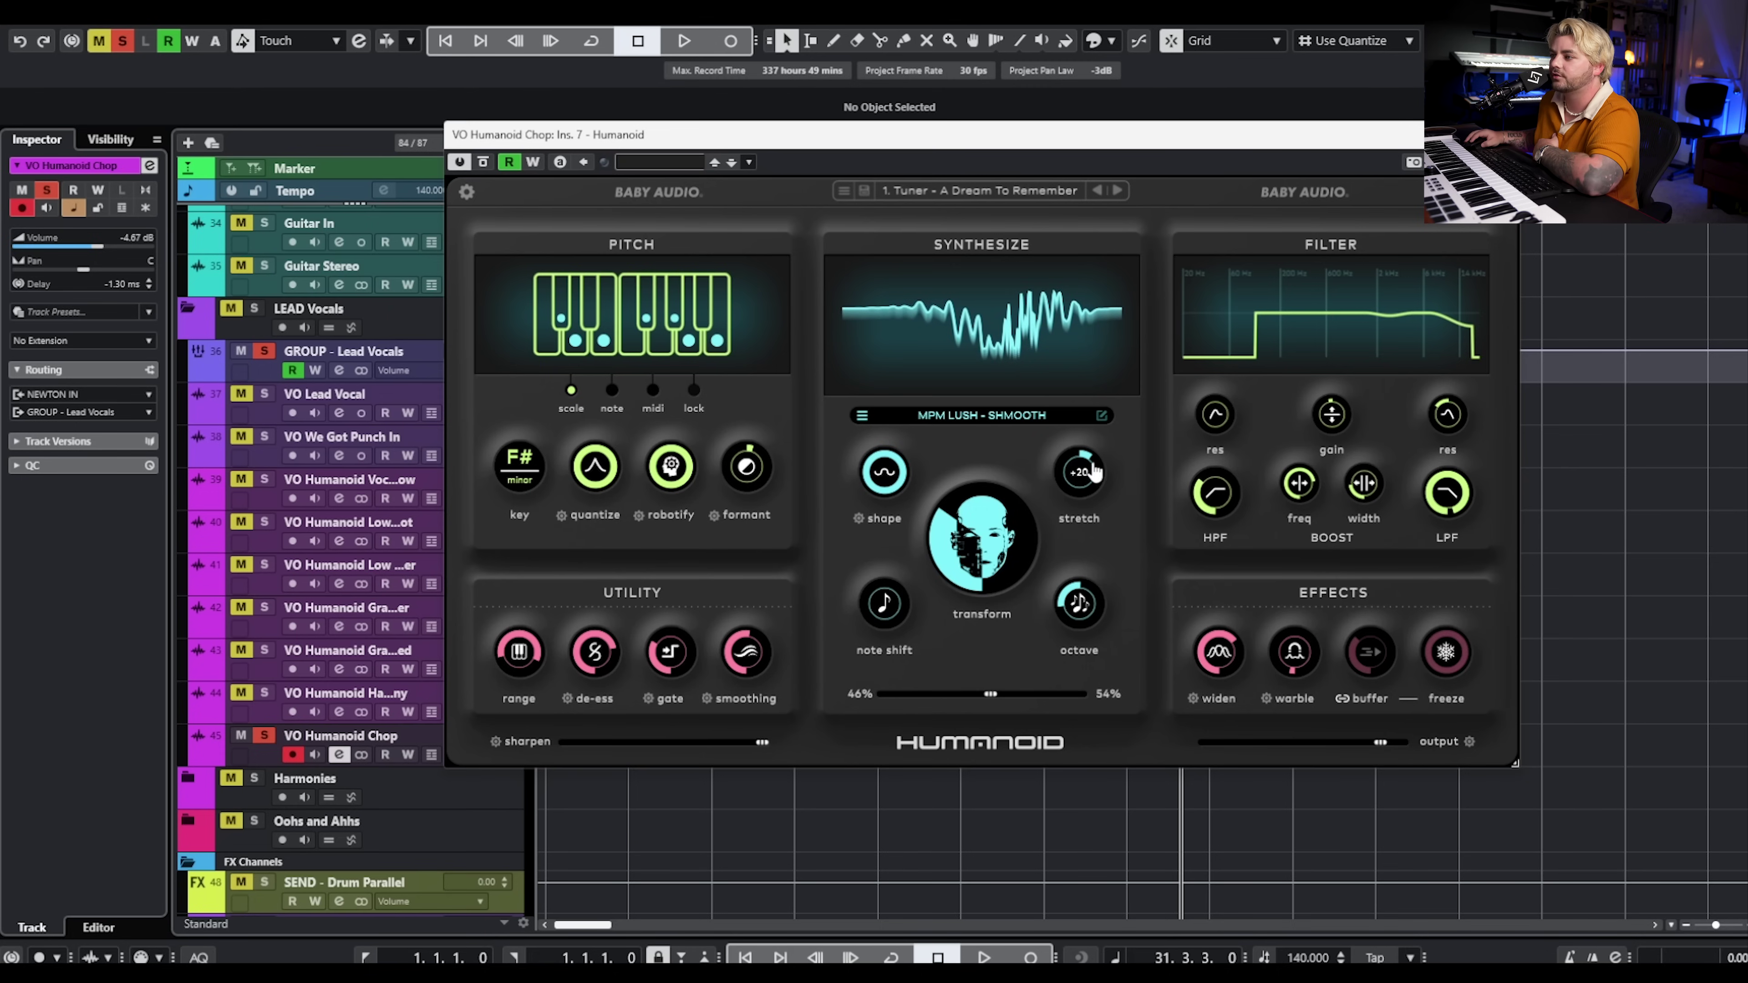
{"action": "mouse_move", "coordinate": [1094, 475]}
{"action": "left_mouse_down"}
{"action": "mouse_move", "coordinate": [1082, 551]}
{"action": "mouse_move", "coordinate": [1090, 493]}
{"action": "left_mouse_up"}
{"action": "scroll", "coordinate": [1092, 490], "scroll_direction": "down", "scroll_amount": 6}
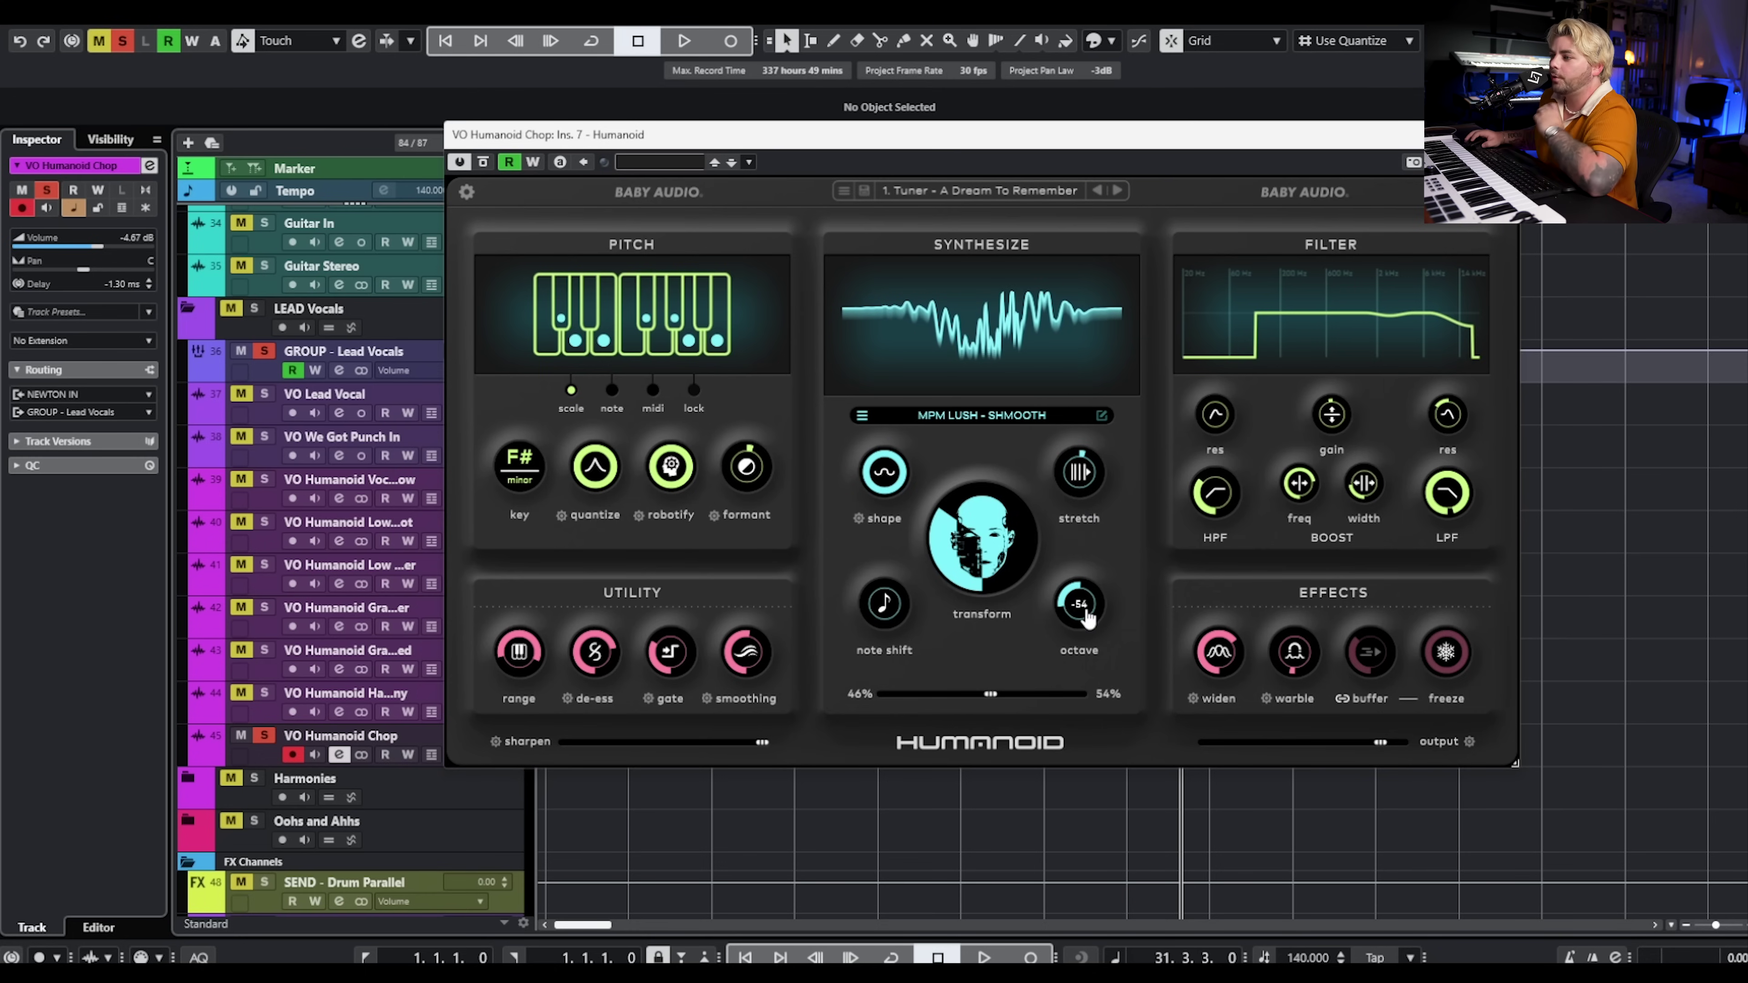
{"action": "mouse_move", "coordinate": [898, 611]}
{"action": "mouse_move", "coordinate": [898, 611]}
{"action": "left_mouse_down"}
{"action": "mouse_move", "coordinate": [924, 587]}
{"action": "mouse_move", "coordinate": [933, 532]}
{"action": "mouse_move", "coordinate": [926, 649]}
{"action": "mouse_move", "coordinate": [938, 593]}
{"action": "mouse_move", "coordinate": [894, 623]}
{"action": "mouse_move", "coordinate": [904, 610]}
{"action": "left_mouse_up"}
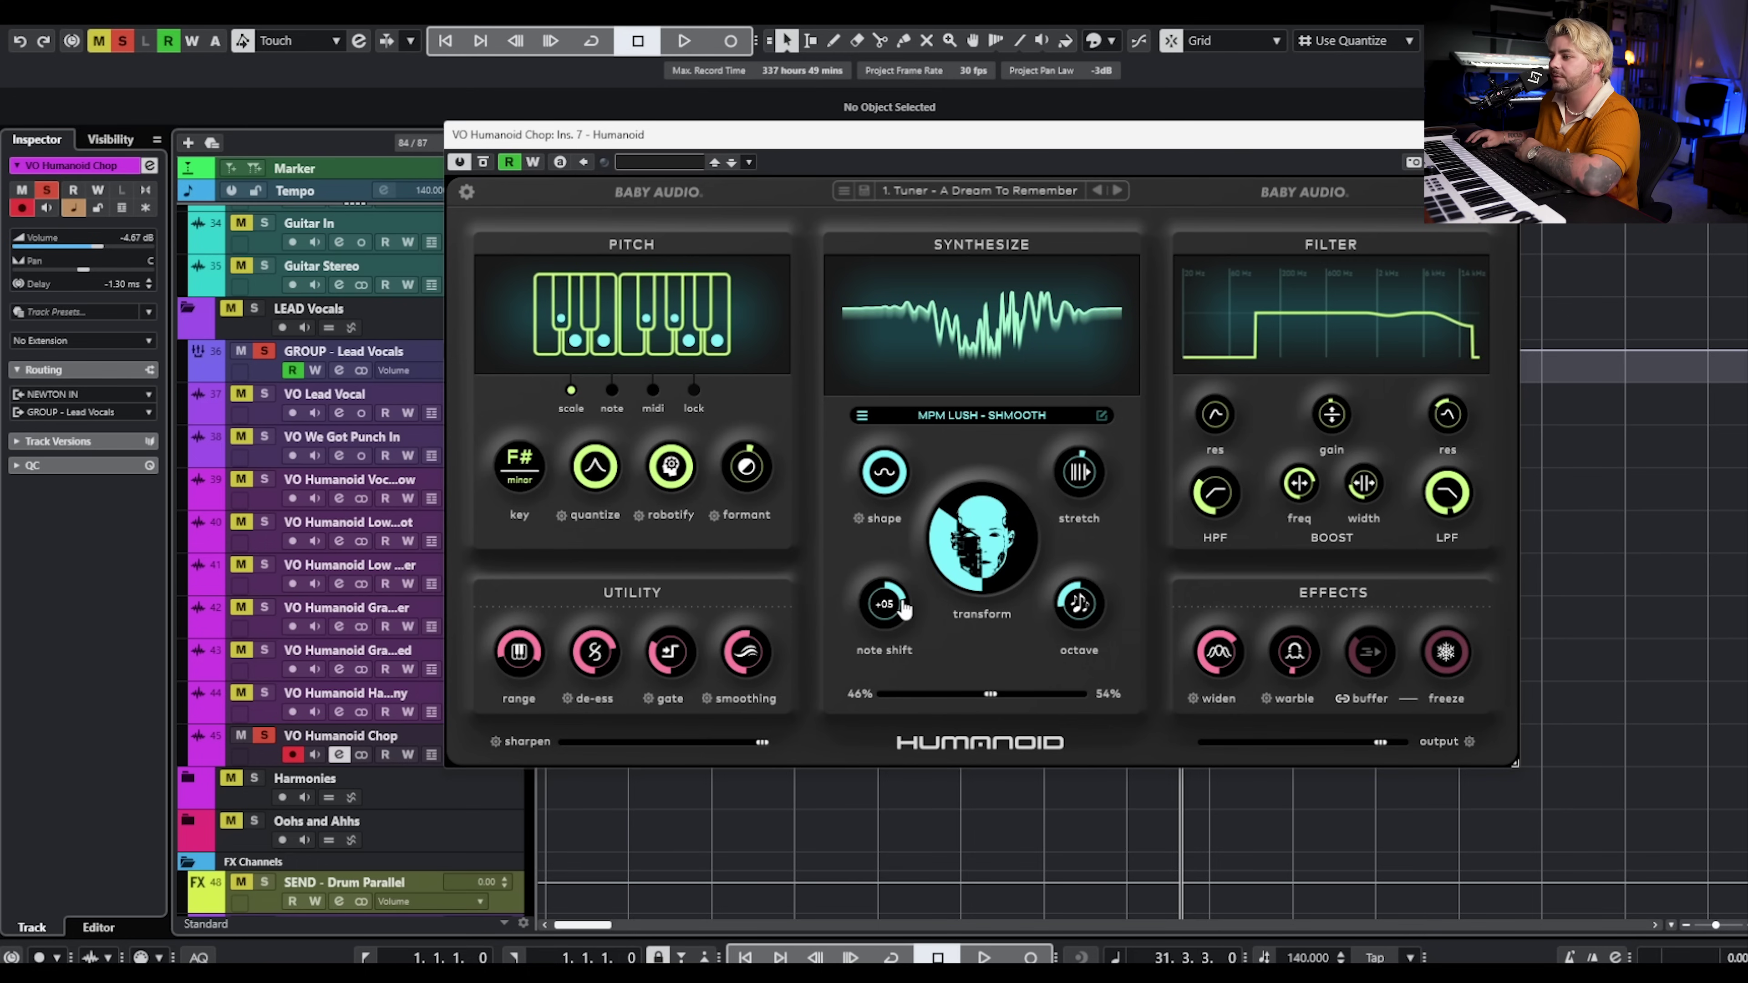
{"action": "mouse_move", "coordinate": [1078, 620]}
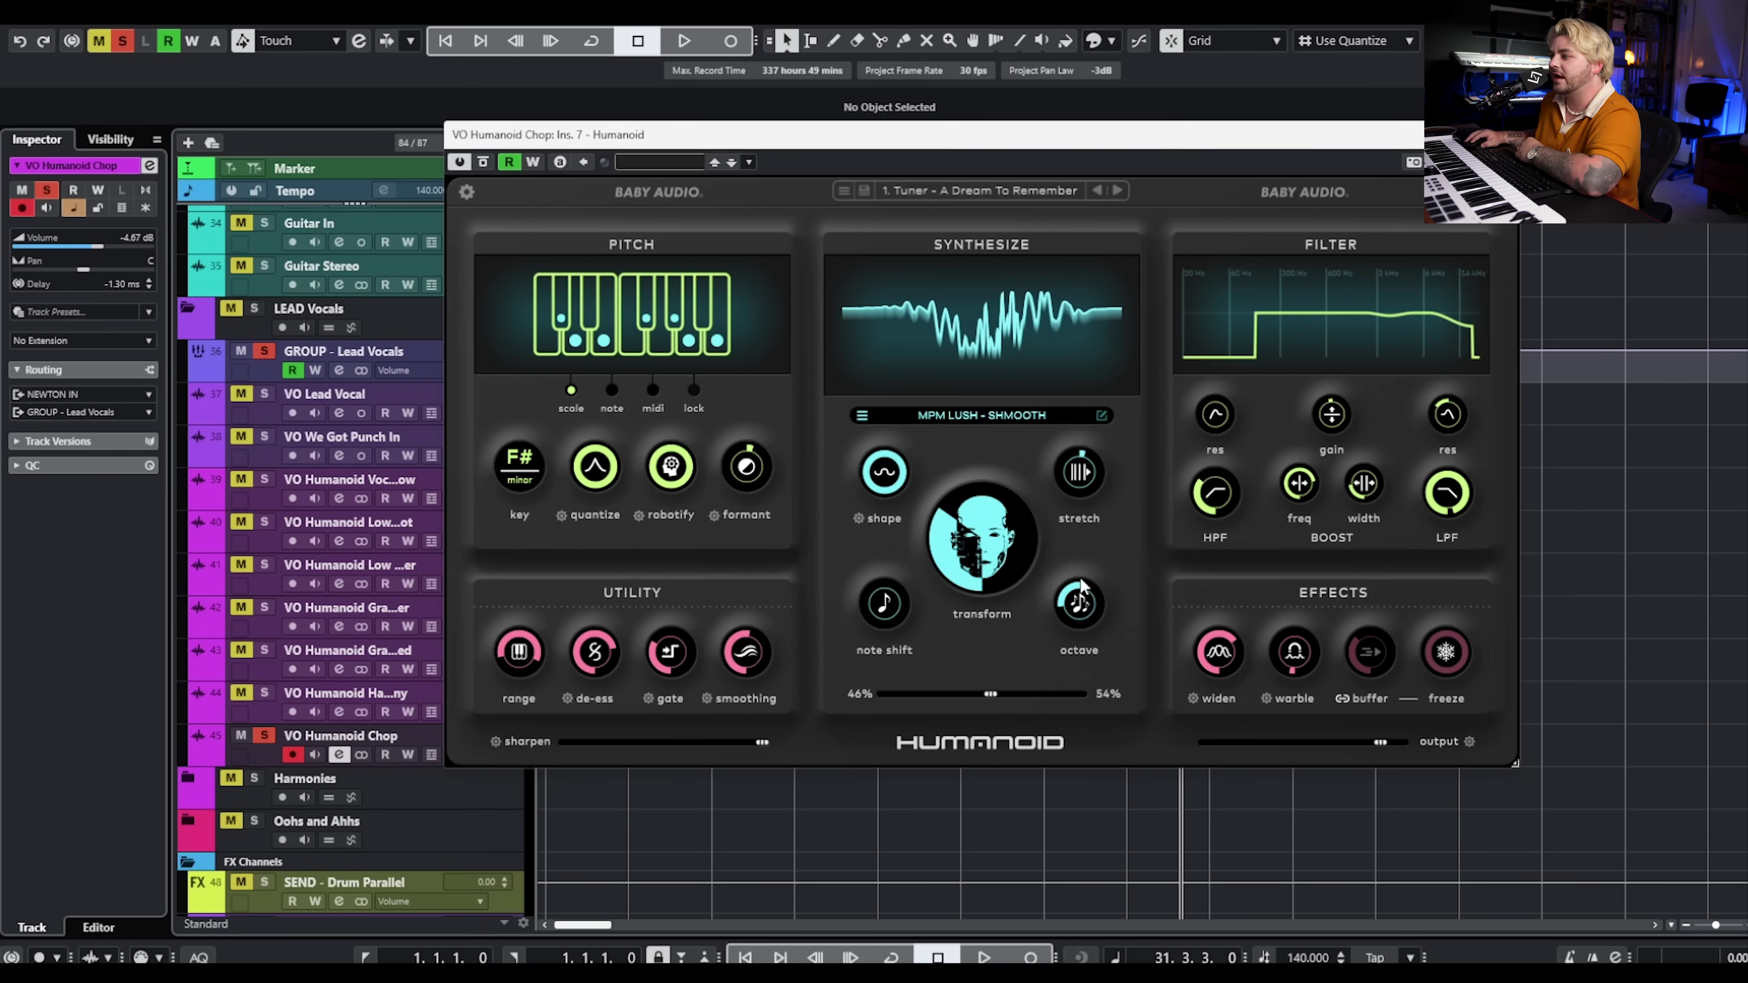
{"action": "left_click_drag", "start_coordinate": [1085, 626], "coordinate": [1090, 582]}
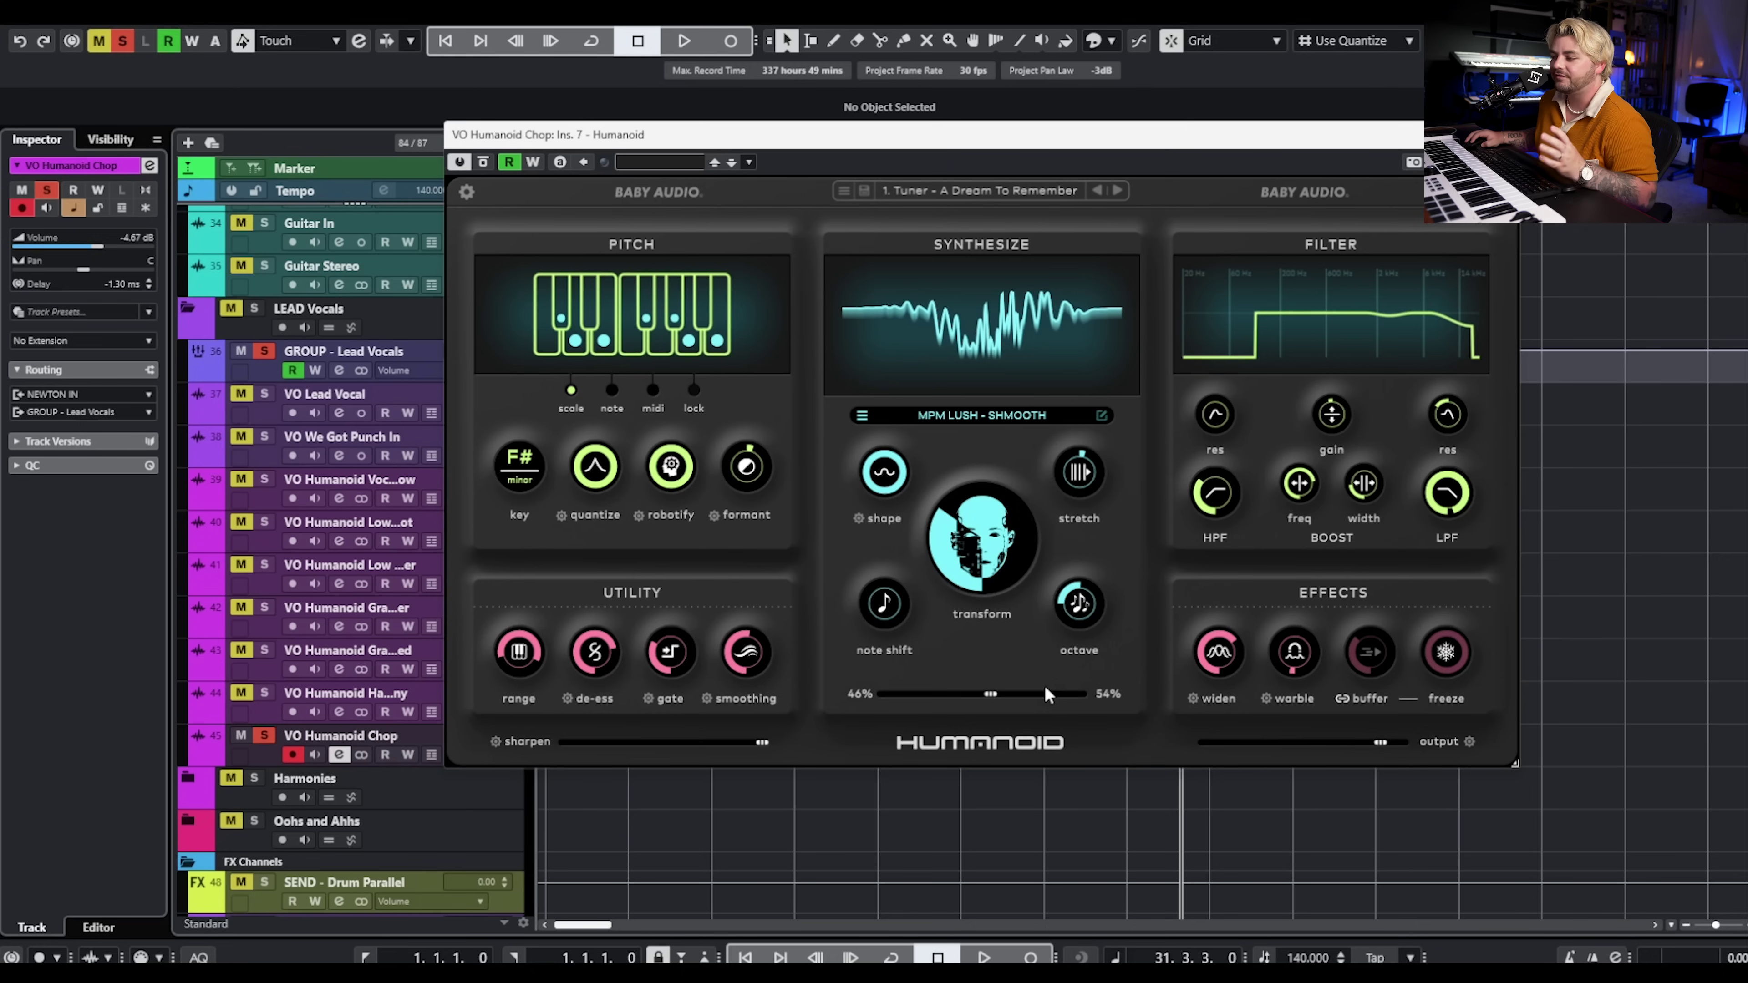
Check Humanoid's output calibration, close it and play the soloed chop from around bar 31
{"action": "left_click", "coordinate": [1468, 741]}
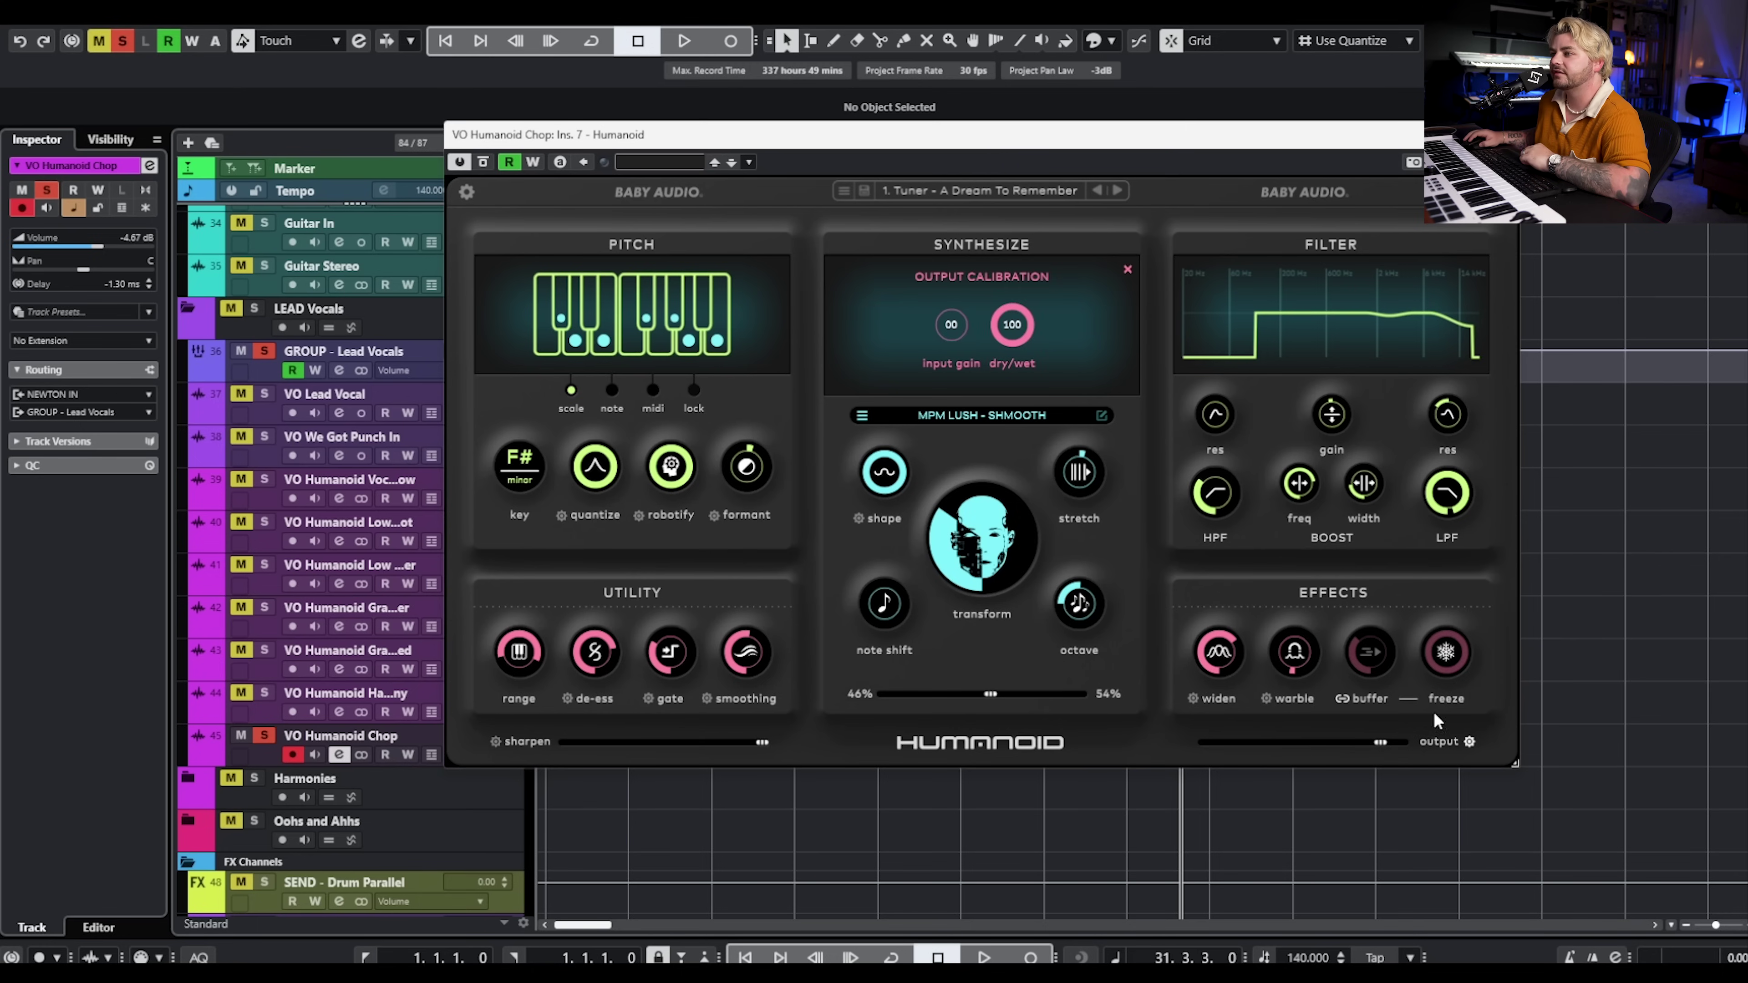
{"action": "left_click", "coordinate": [1127, 273]}
{"action": "key", "text": "space"}
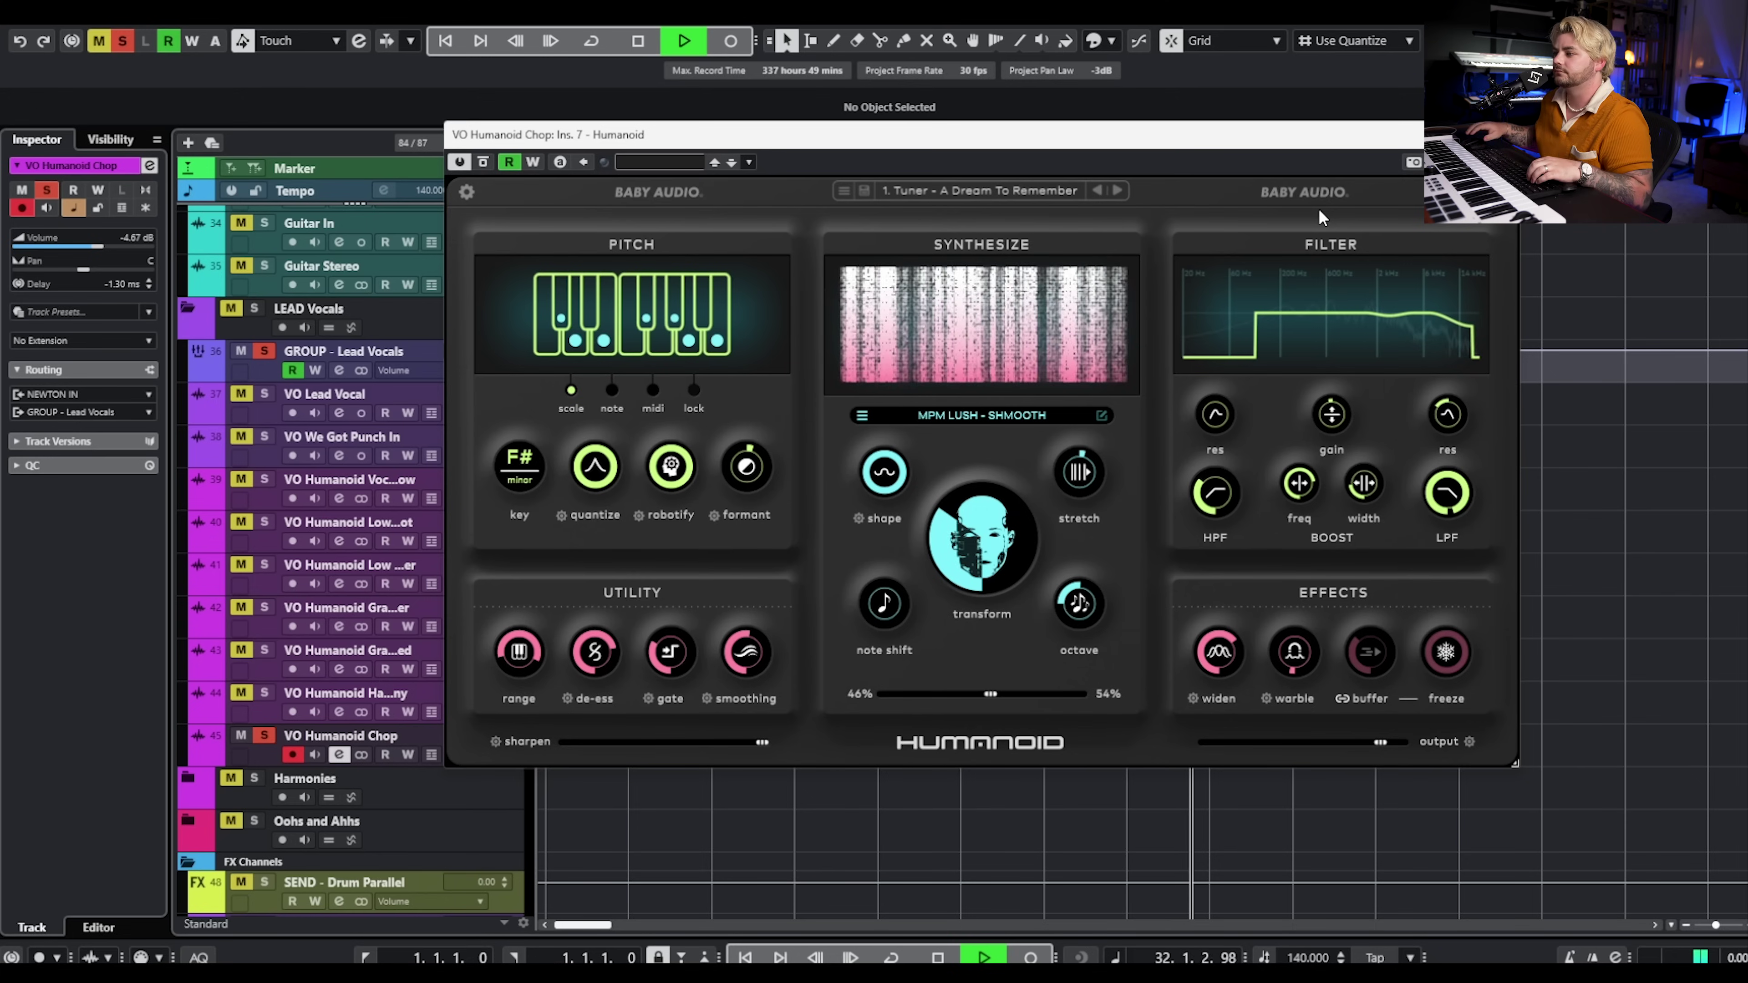
{"action": "key", "text": "space"}
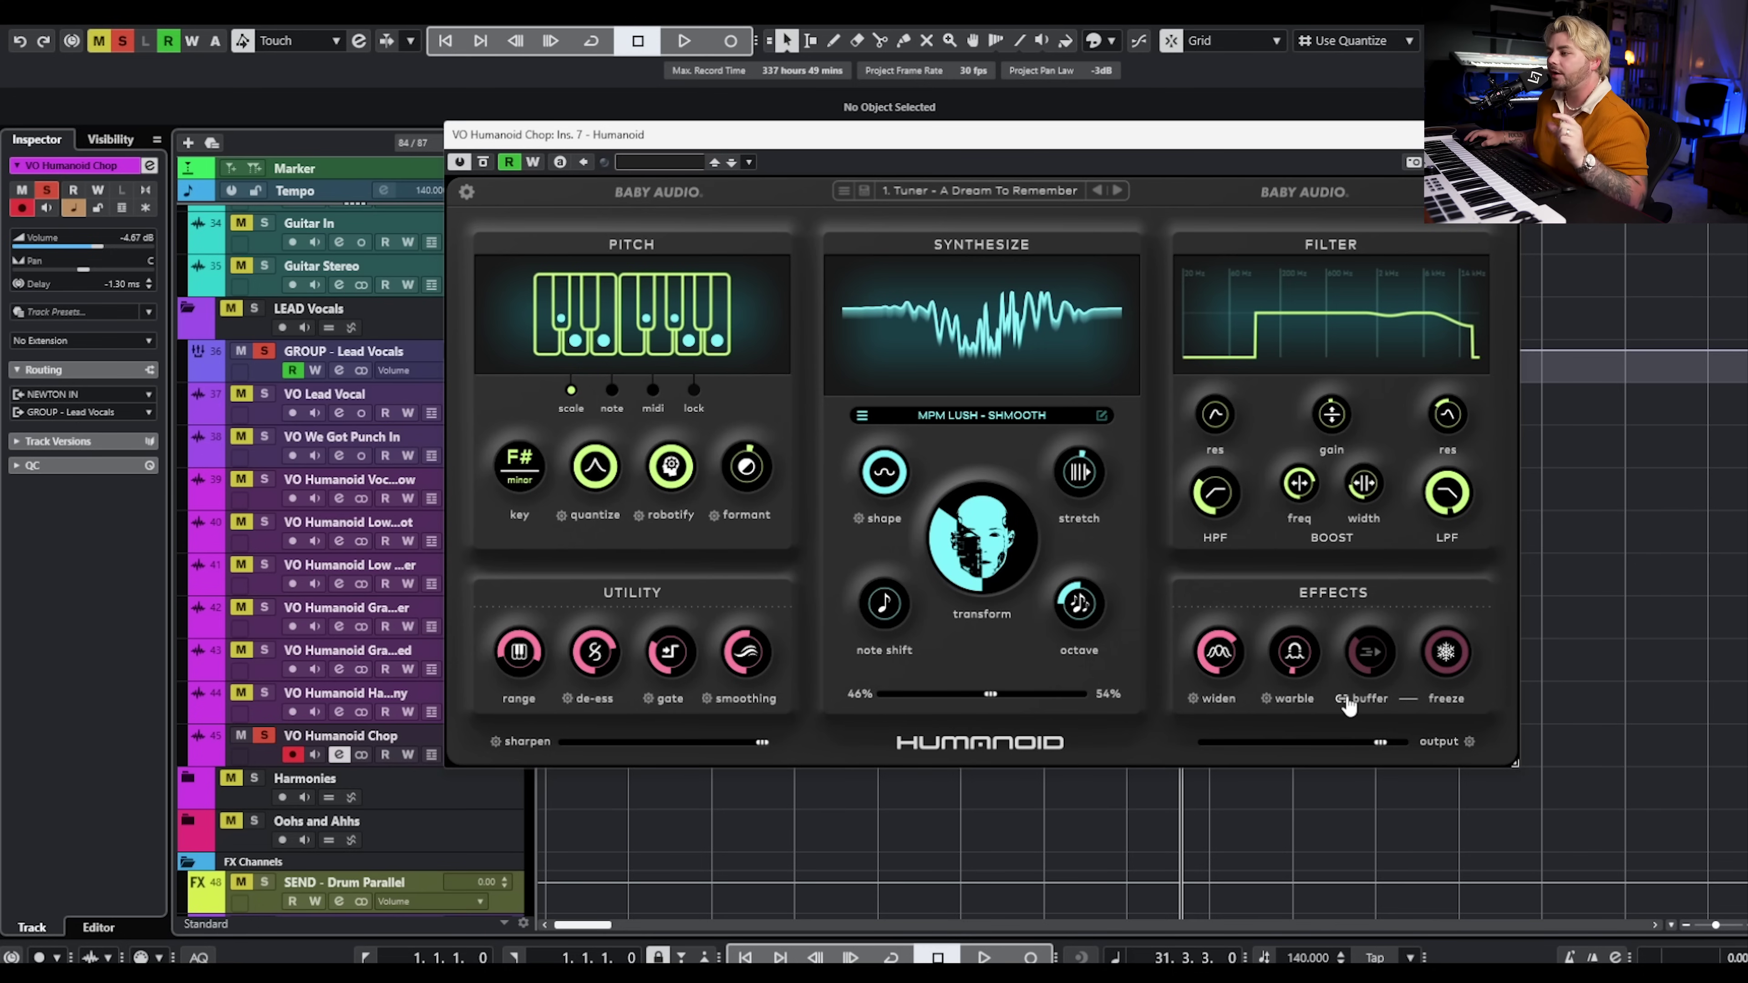
Examine the Buffer and Freeze effects, then play the soloed chop to around bar 40 to watch their automation move
{"action": "left_click_drag", "start_coordinate": [1371, 648], "coordinate": [1366, 671]}
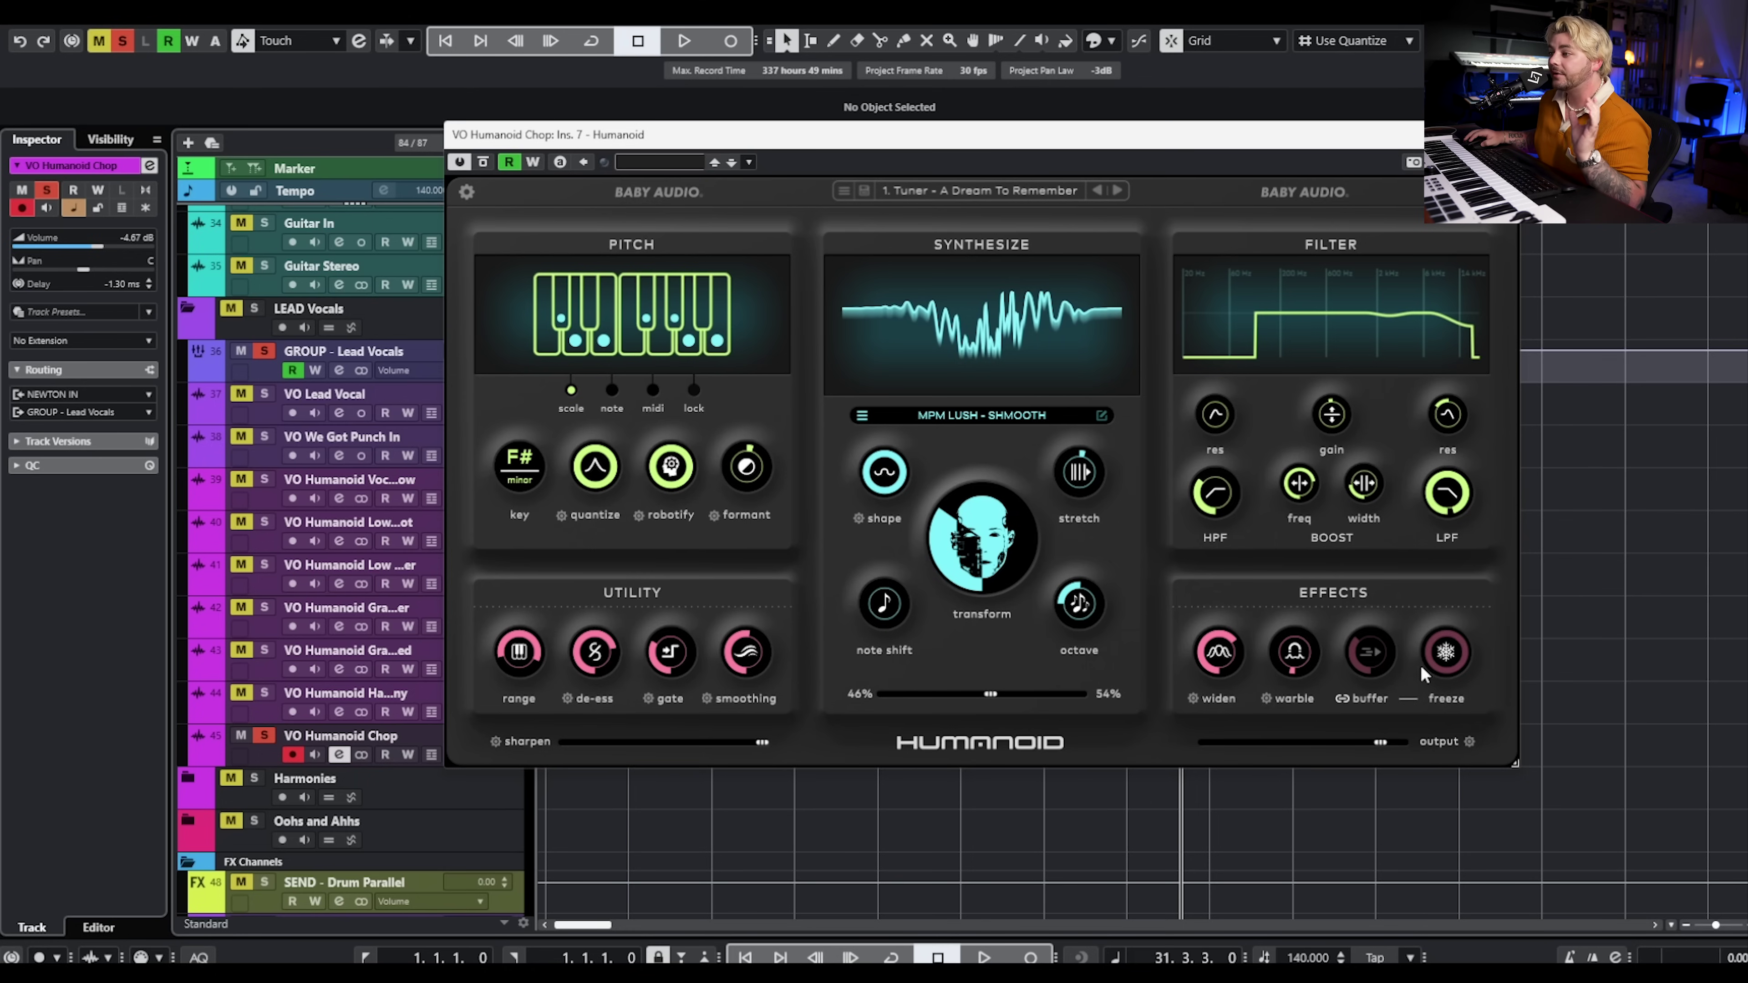
{"action": "left_click", "coordinate": [1446, 680]}
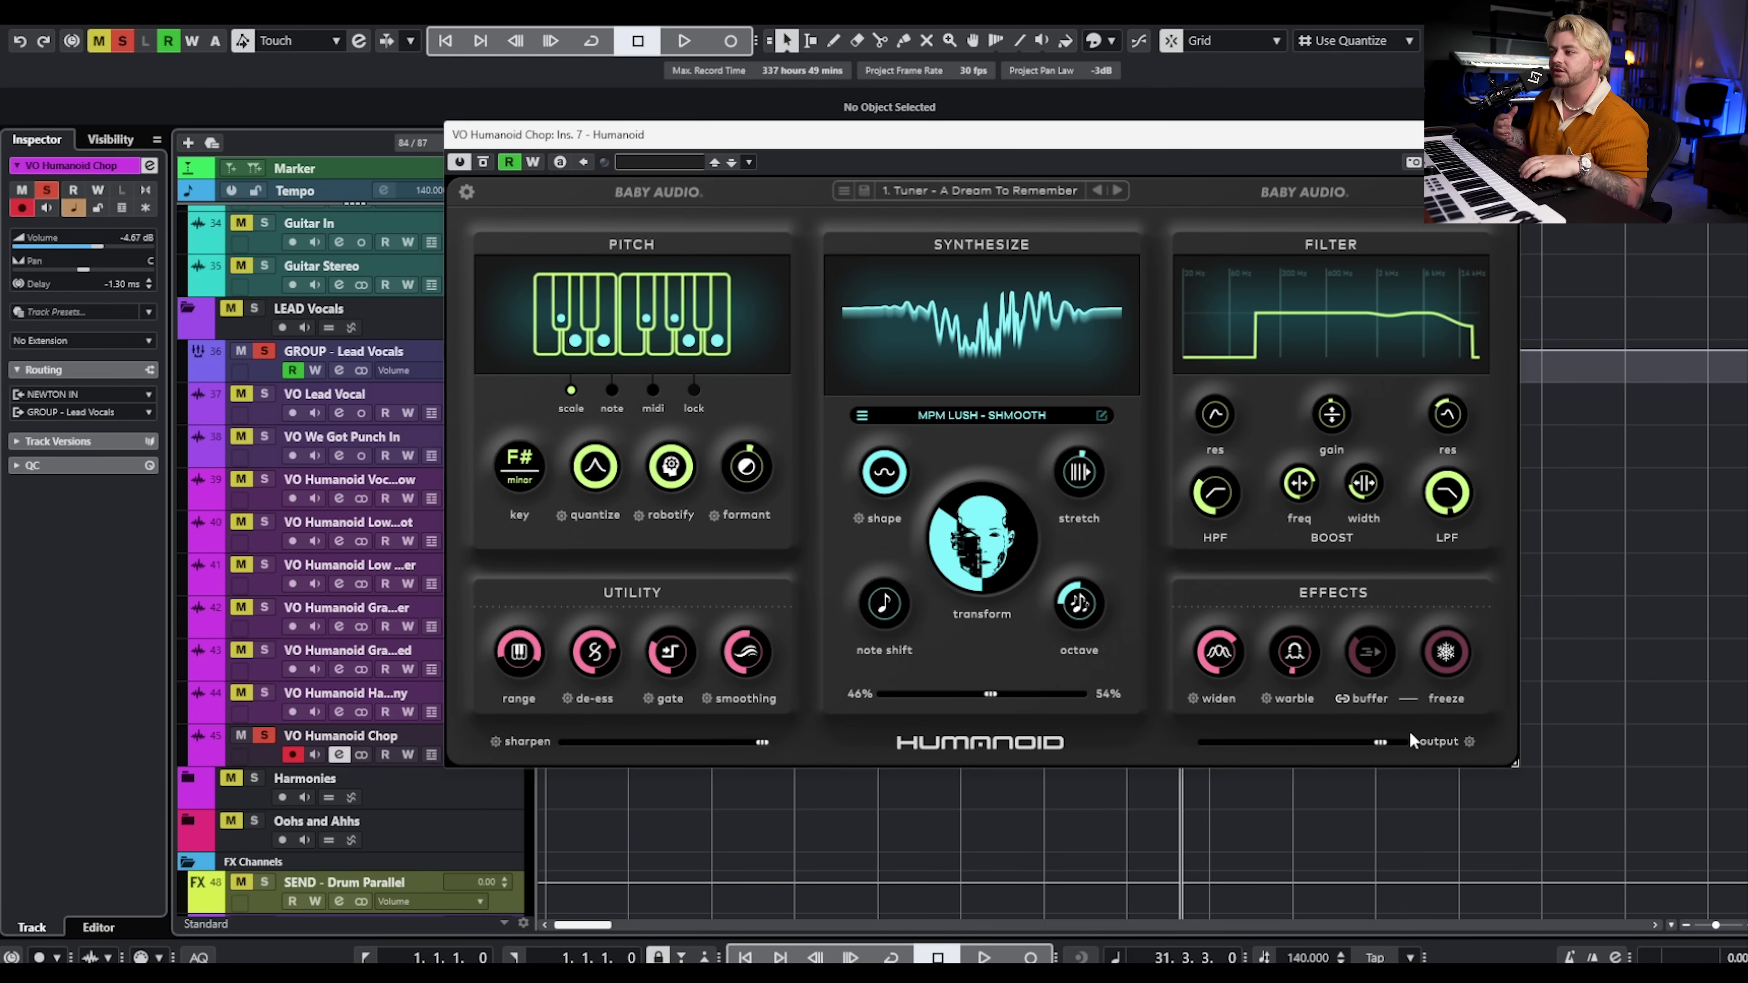
{"action": "key", "text": "space"}
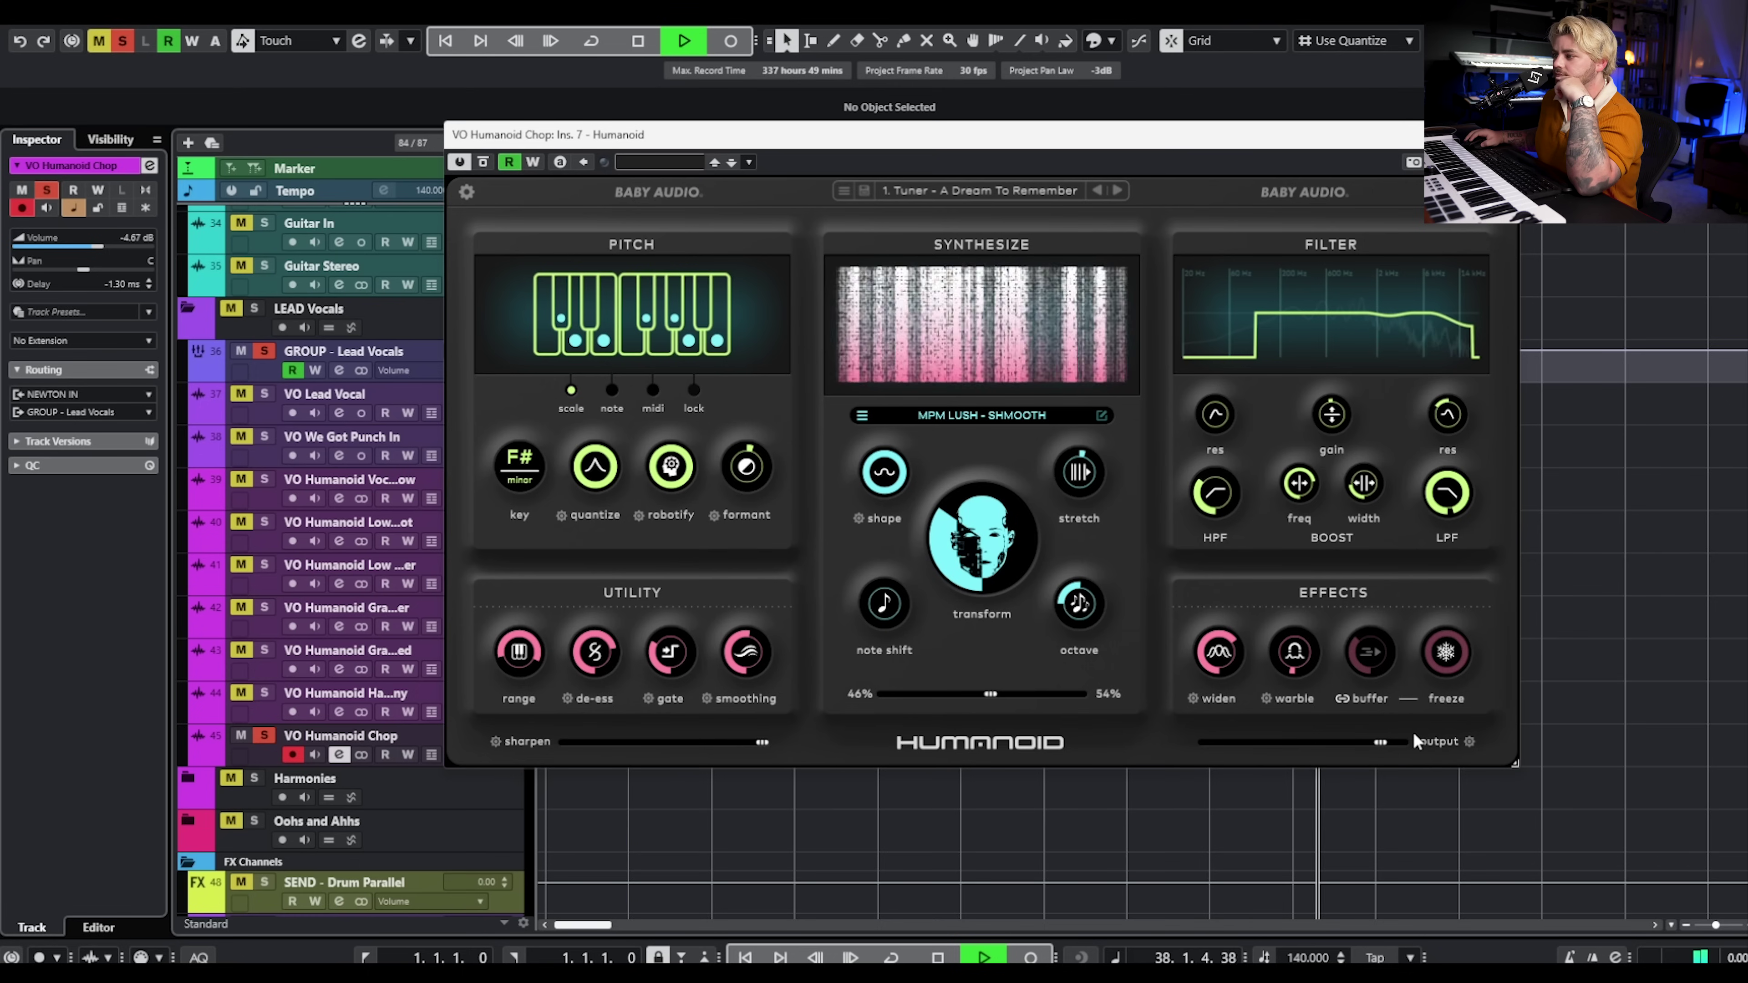
{"action": "mouse_move", "coordinate": [1370, 677]}
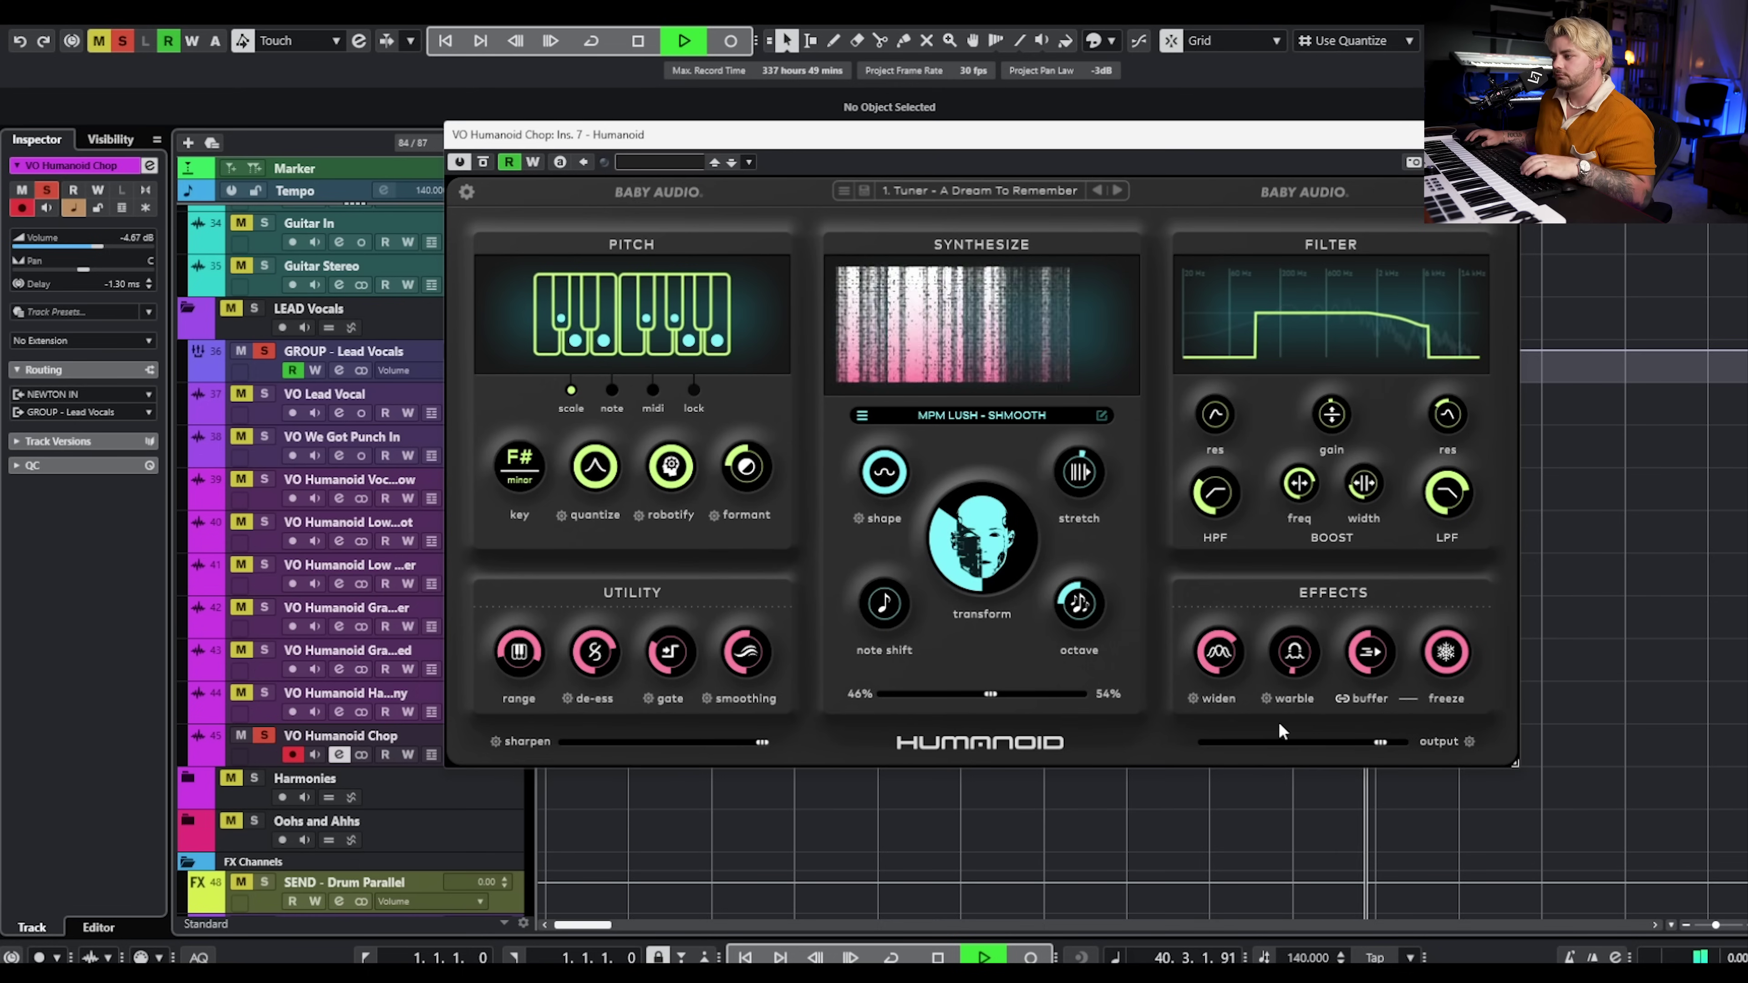
{"action": "key", "text": "space"}
Bypass Humanoid on the chop track, close its window and play the soloed chop for comparison
{"action": "left_click", "coordinate": [482, 162]}
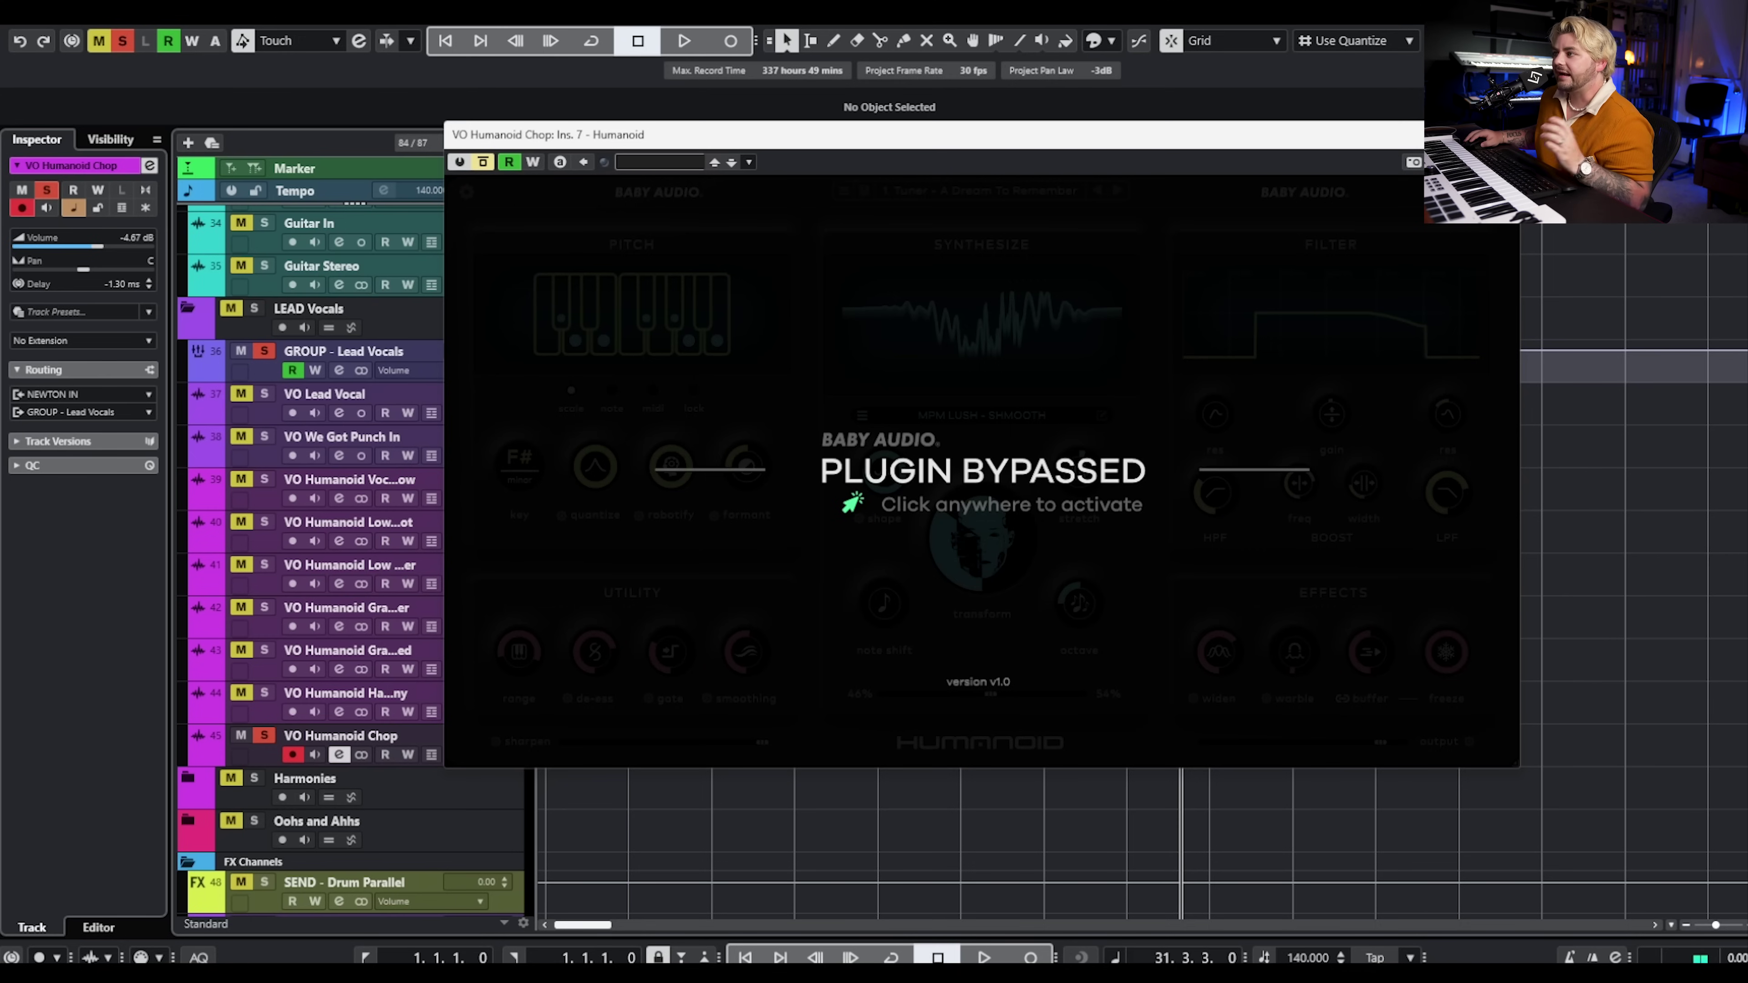
{"action": "key", "text": "ctrl+w"}
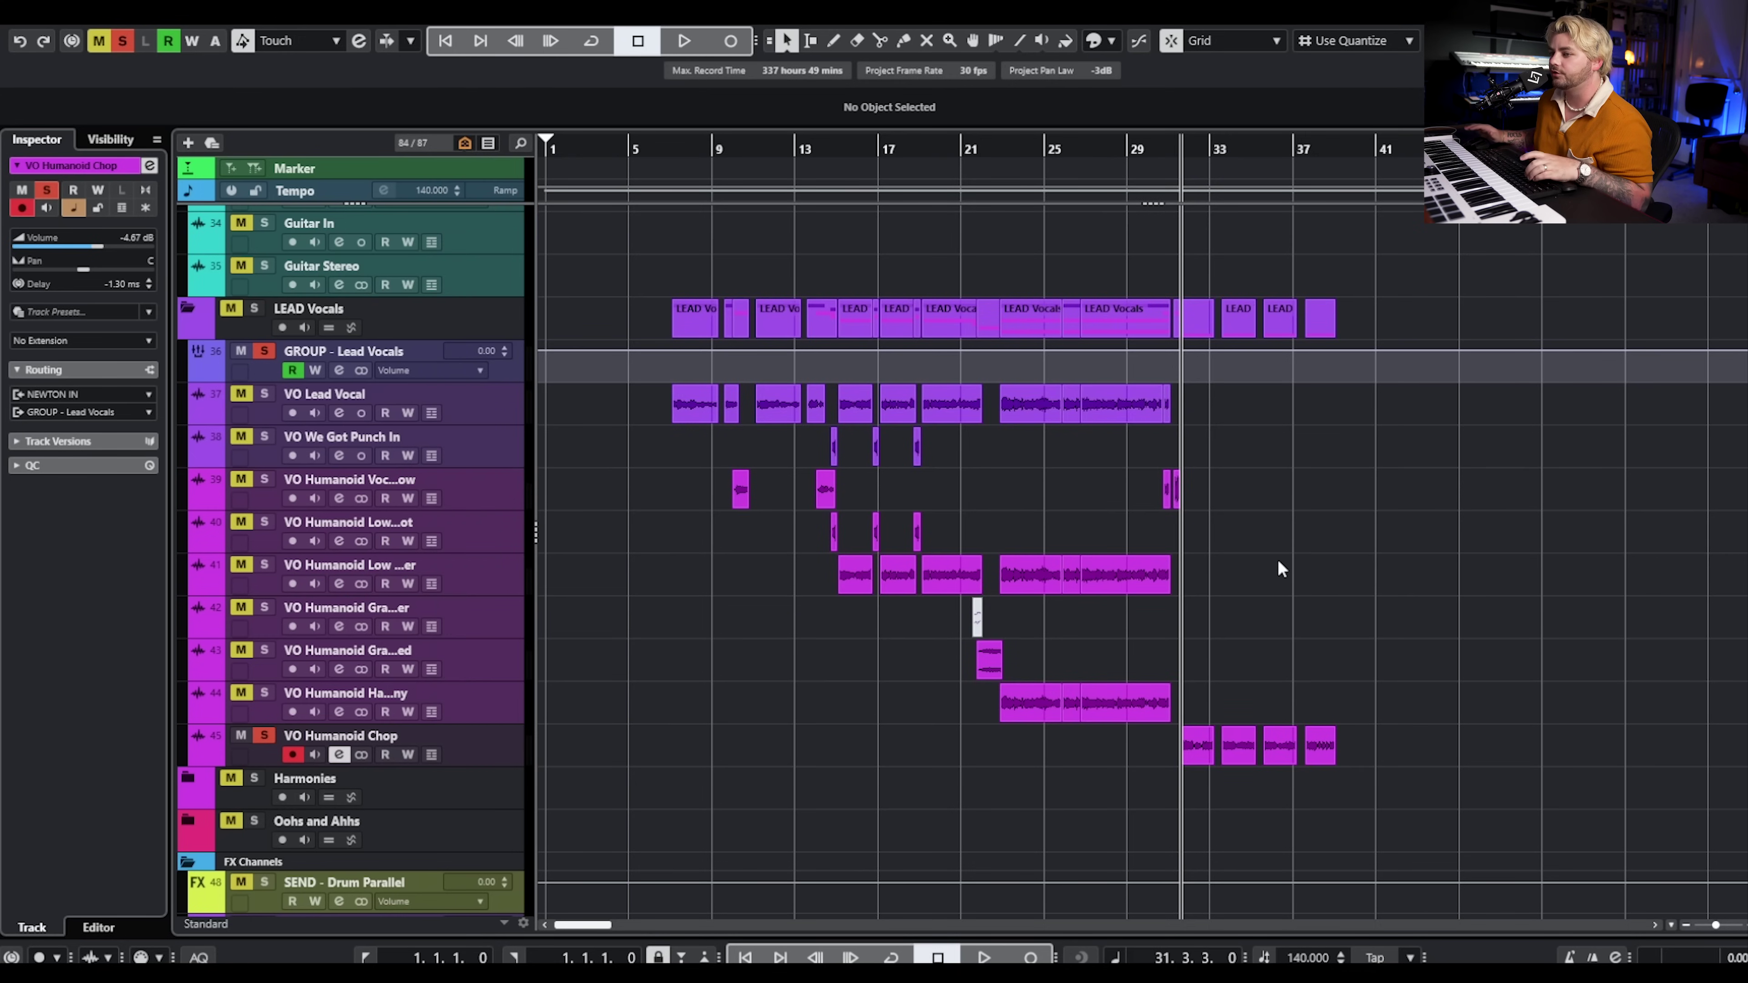
{"action": "key", "text": "space"}
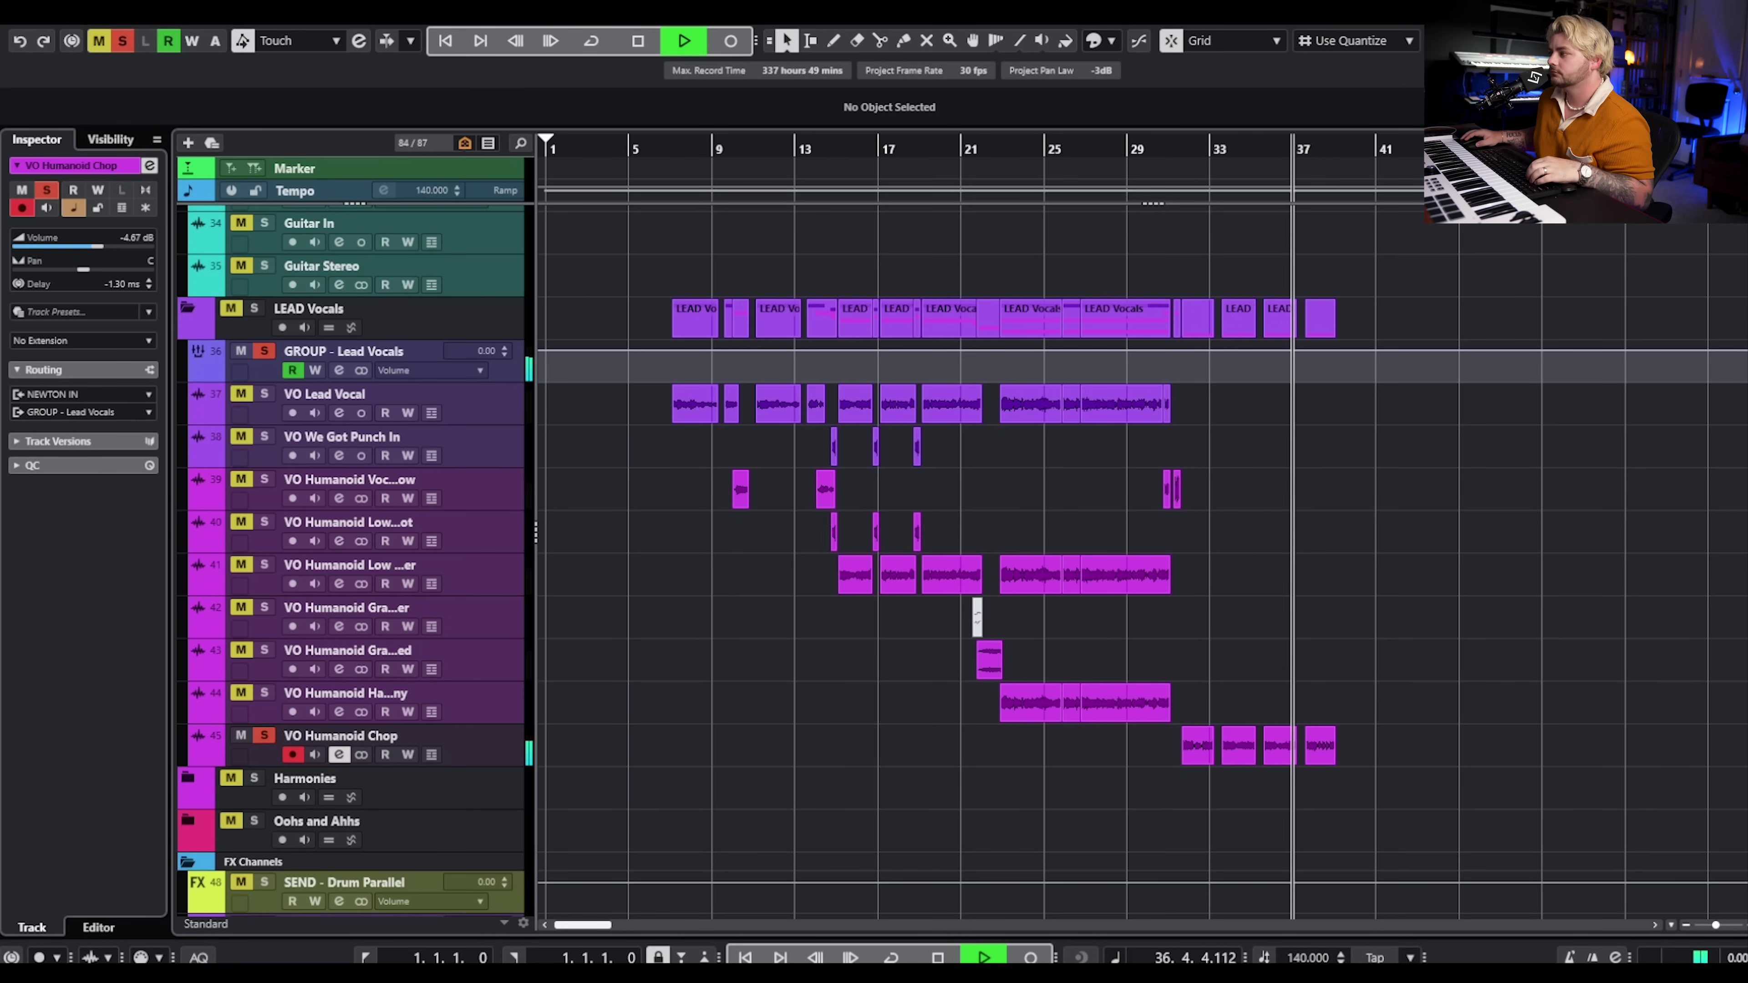
{"action": "key", "text": "space"}
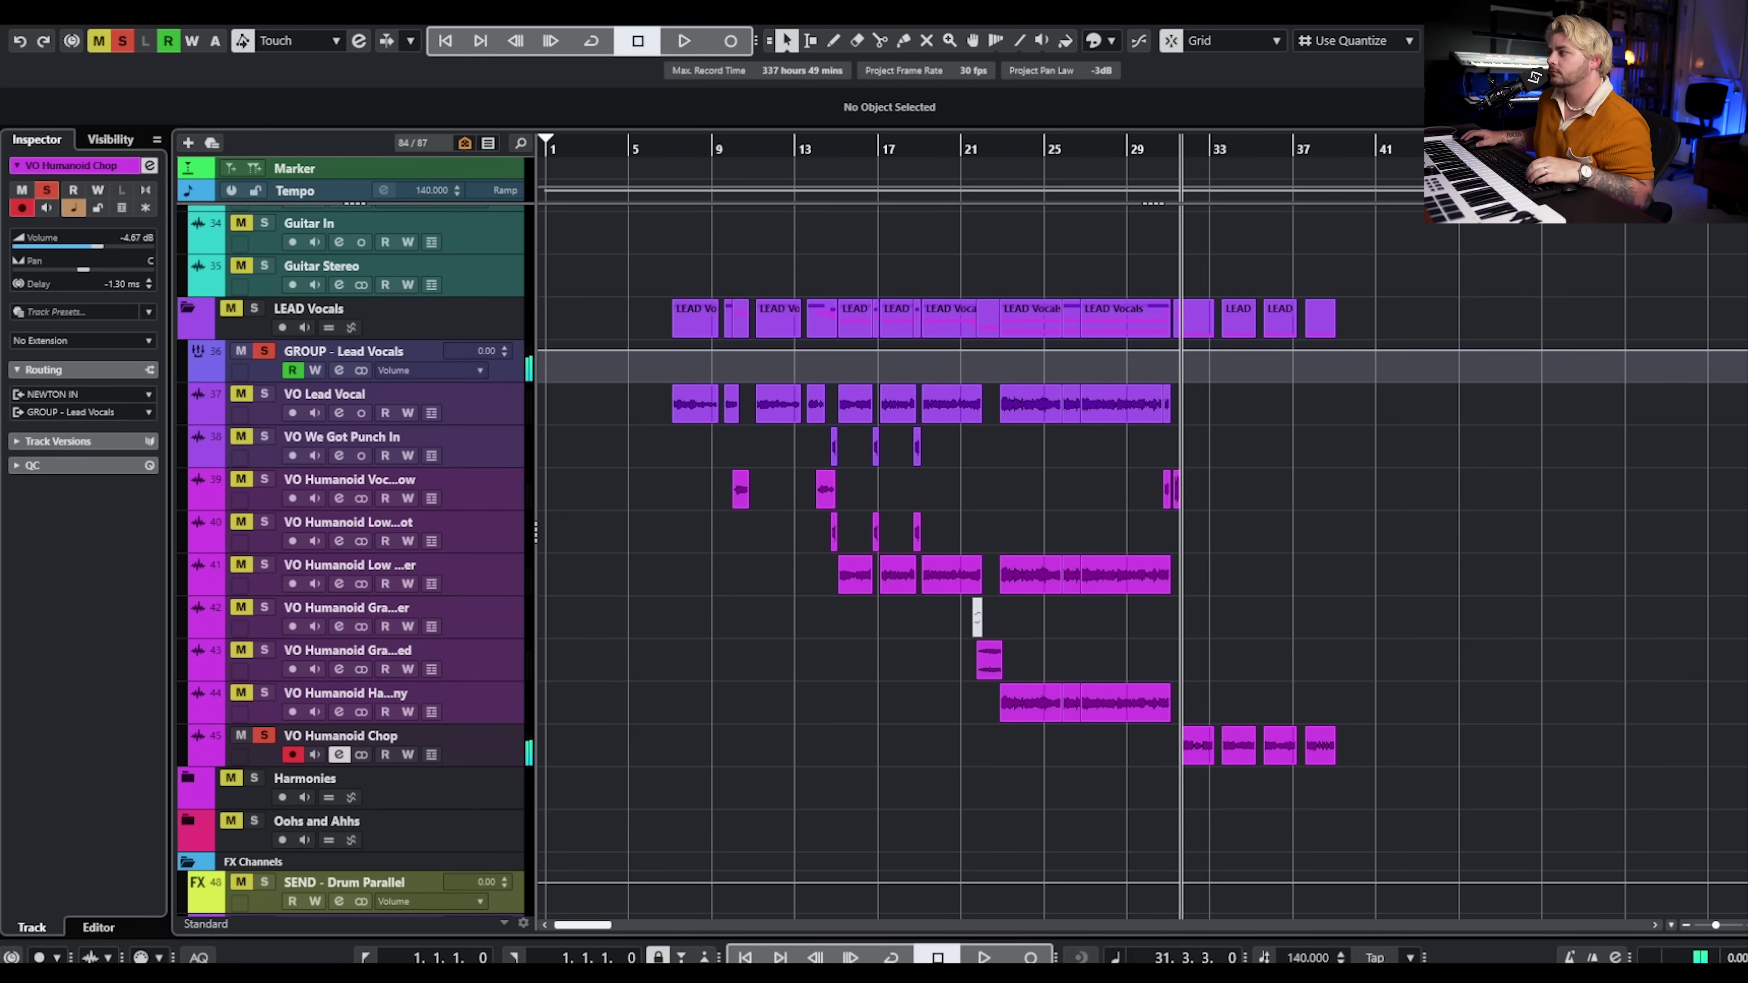
Show all used automation across the project and bring the VO Humanoid Chop automation lanes into view
{"action": "left_click", "coordinate": [359, 43]}
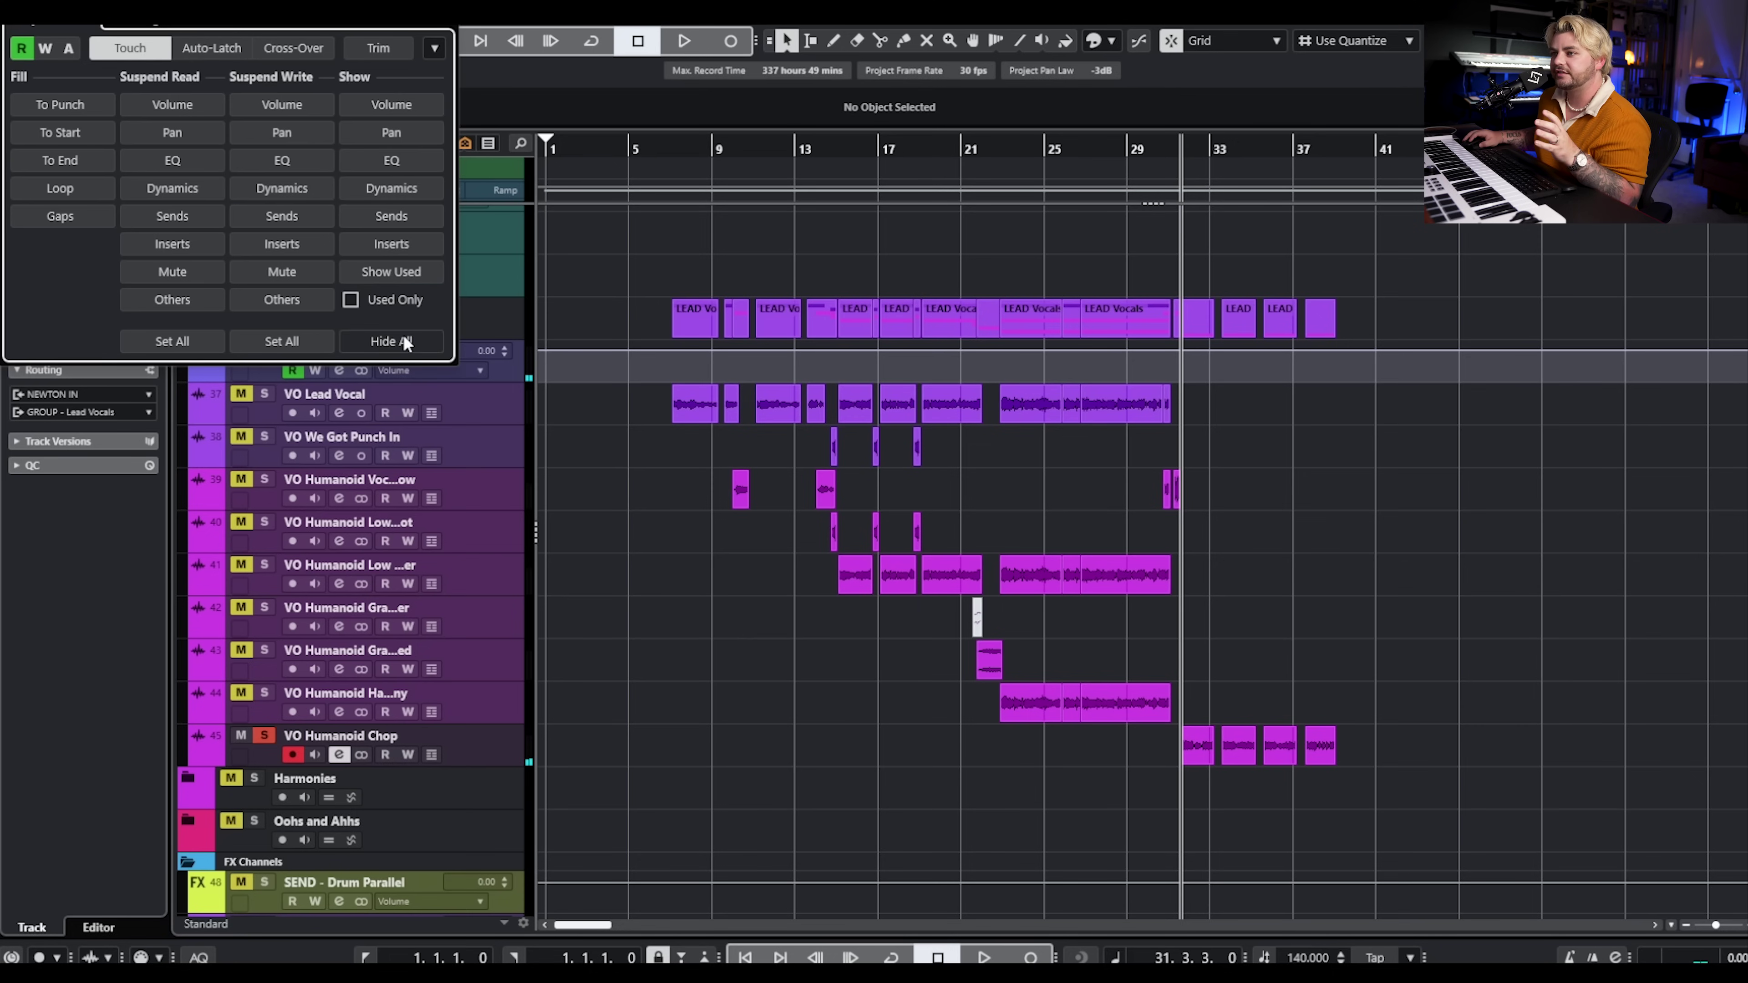
{"action": "left_click", "coordinate": [413, 274]}
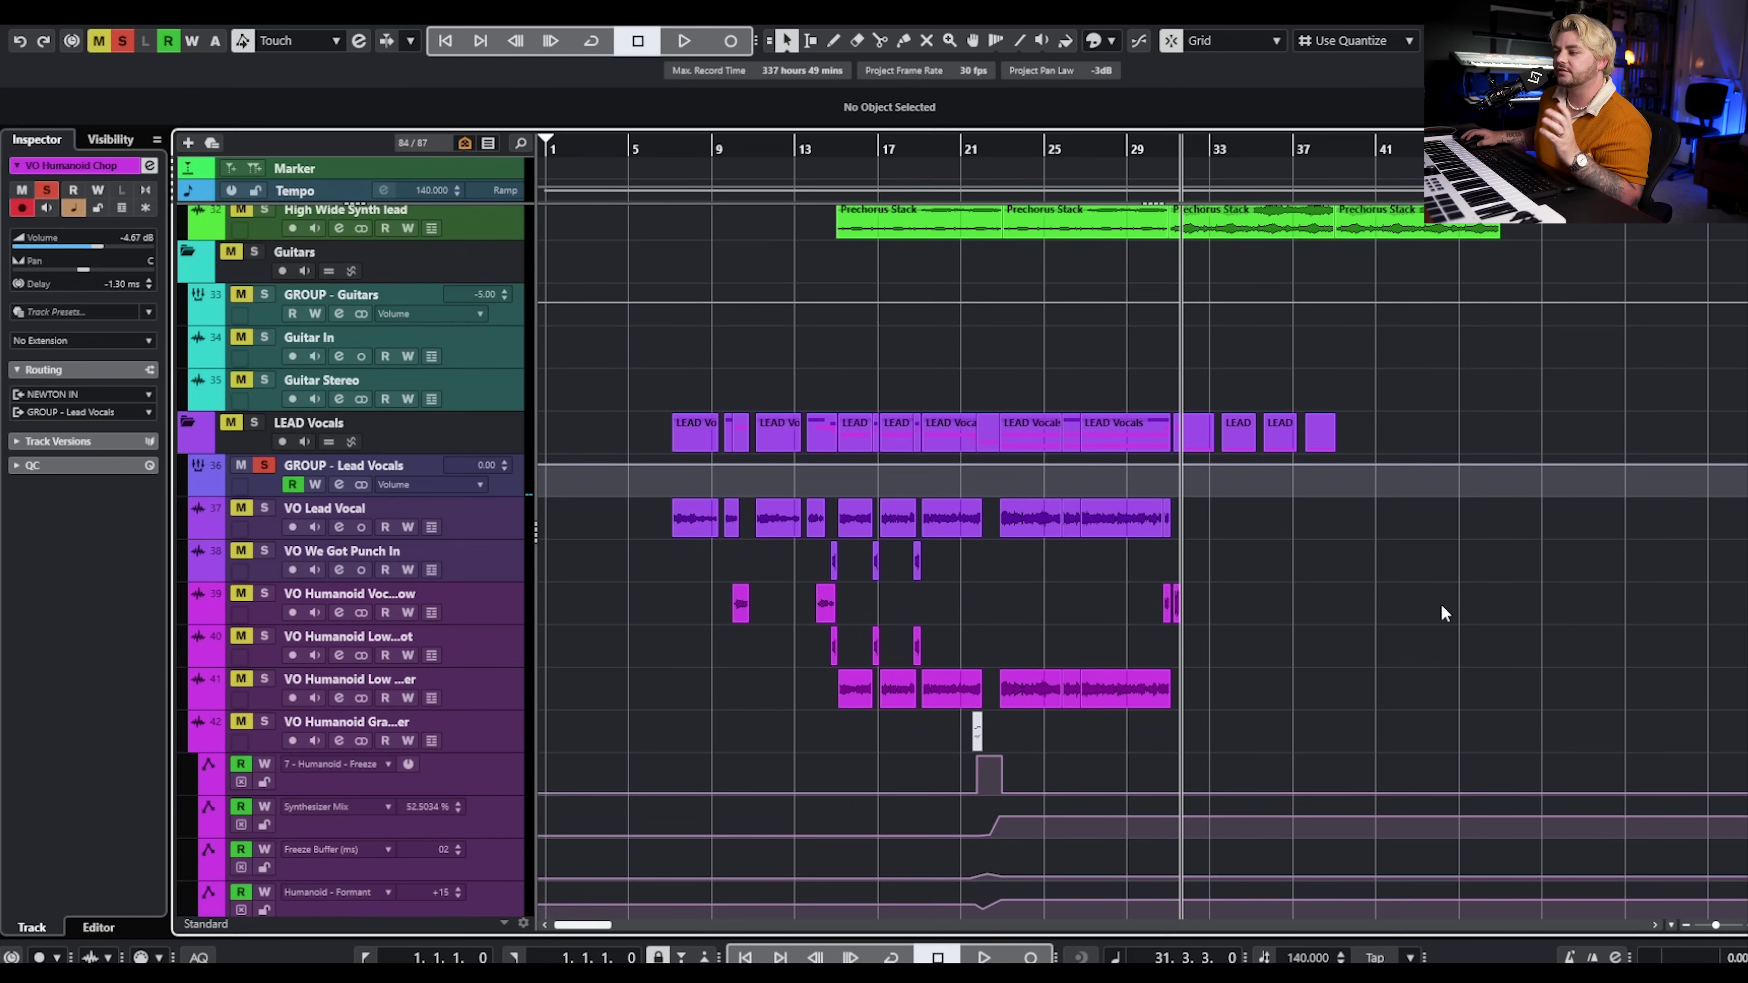
{"action": "scroll", "coordinate": [1445, 620], "scroll_direction": "up", "scroll_amount": 3}
{"action": "scroll", "coordinate": [1468, 647], "scroll_direction": "down", "scroll_amount": 12}
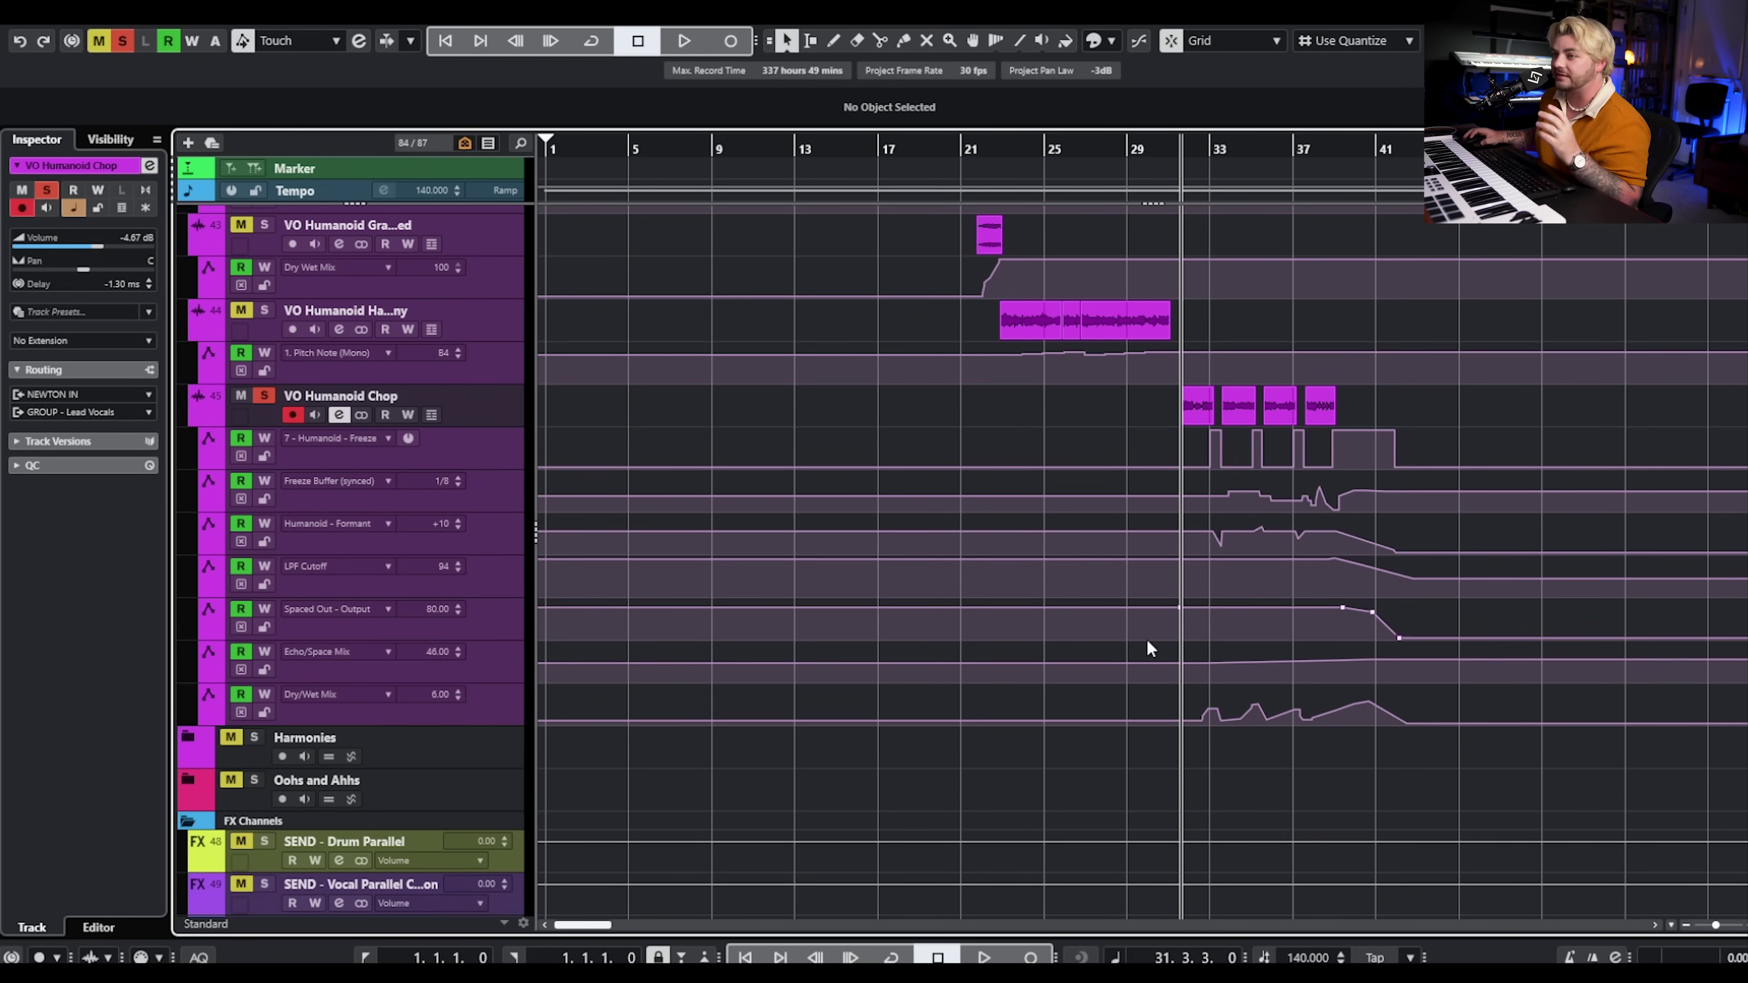
Clear the solo and play the chop section in the full mix to around bar 40 with its automation lanes shown
{"action": "left_click", "coordinate": [123, 43]}
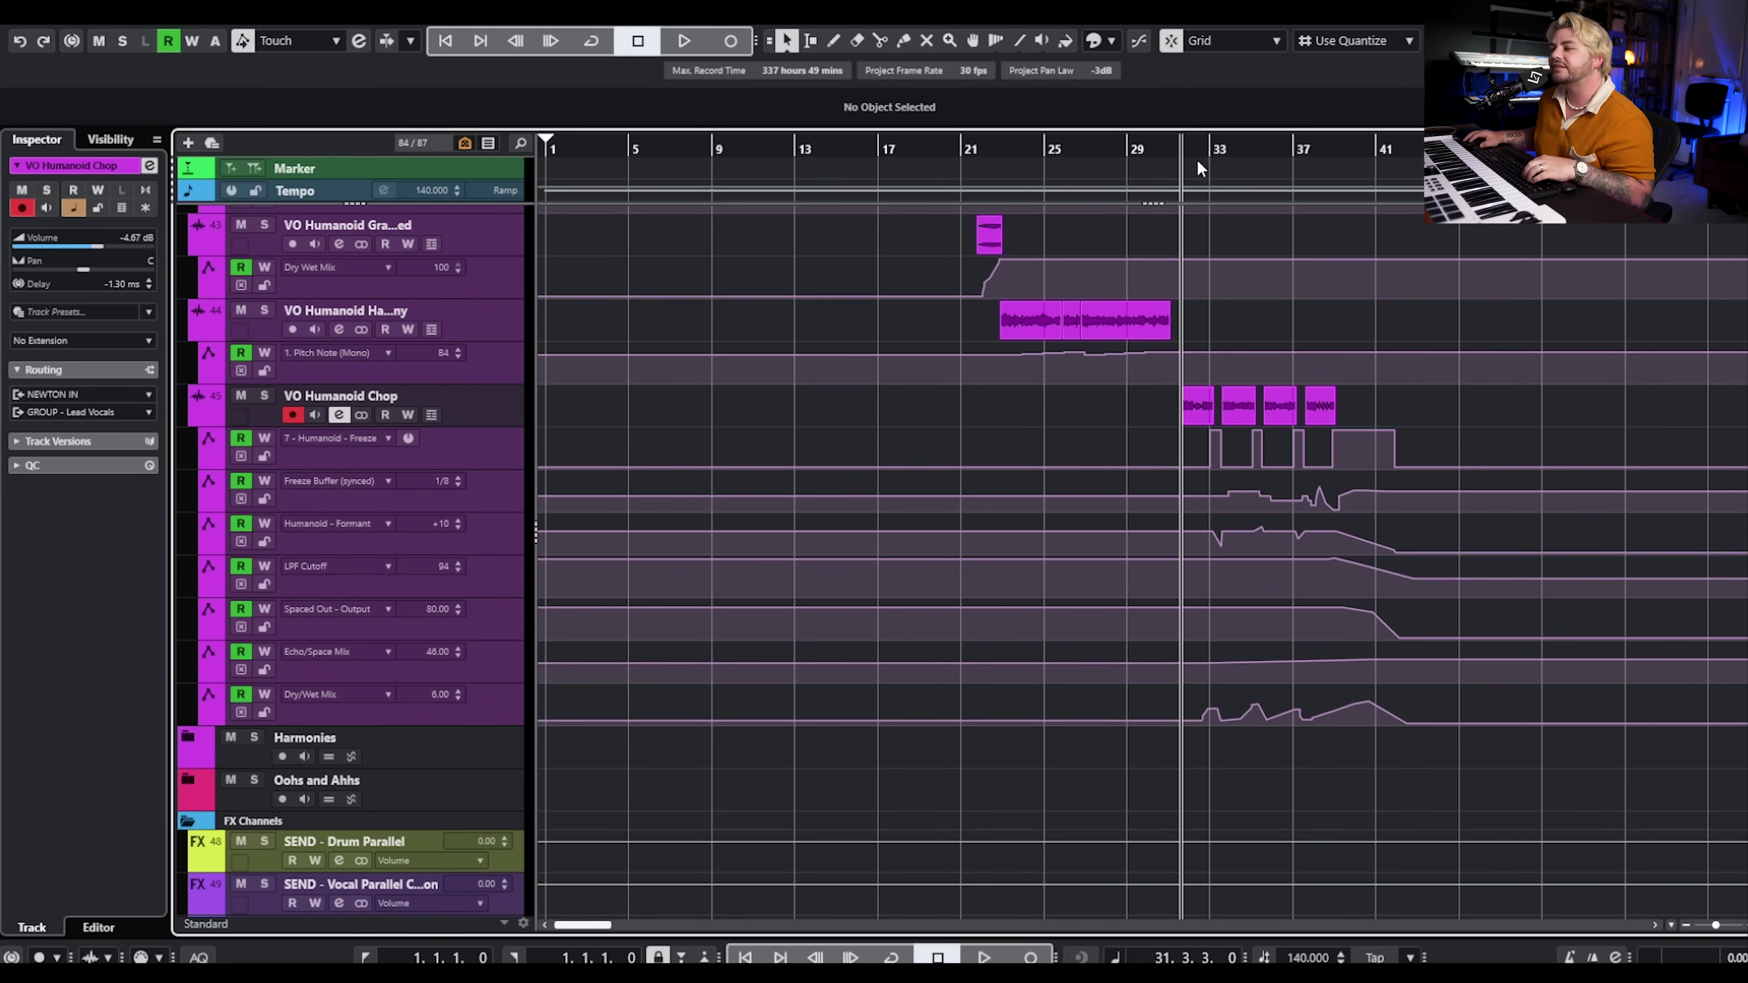
{"action": "key", "text": "KP_Subtract"}
{"action": "key", "text": "space"}
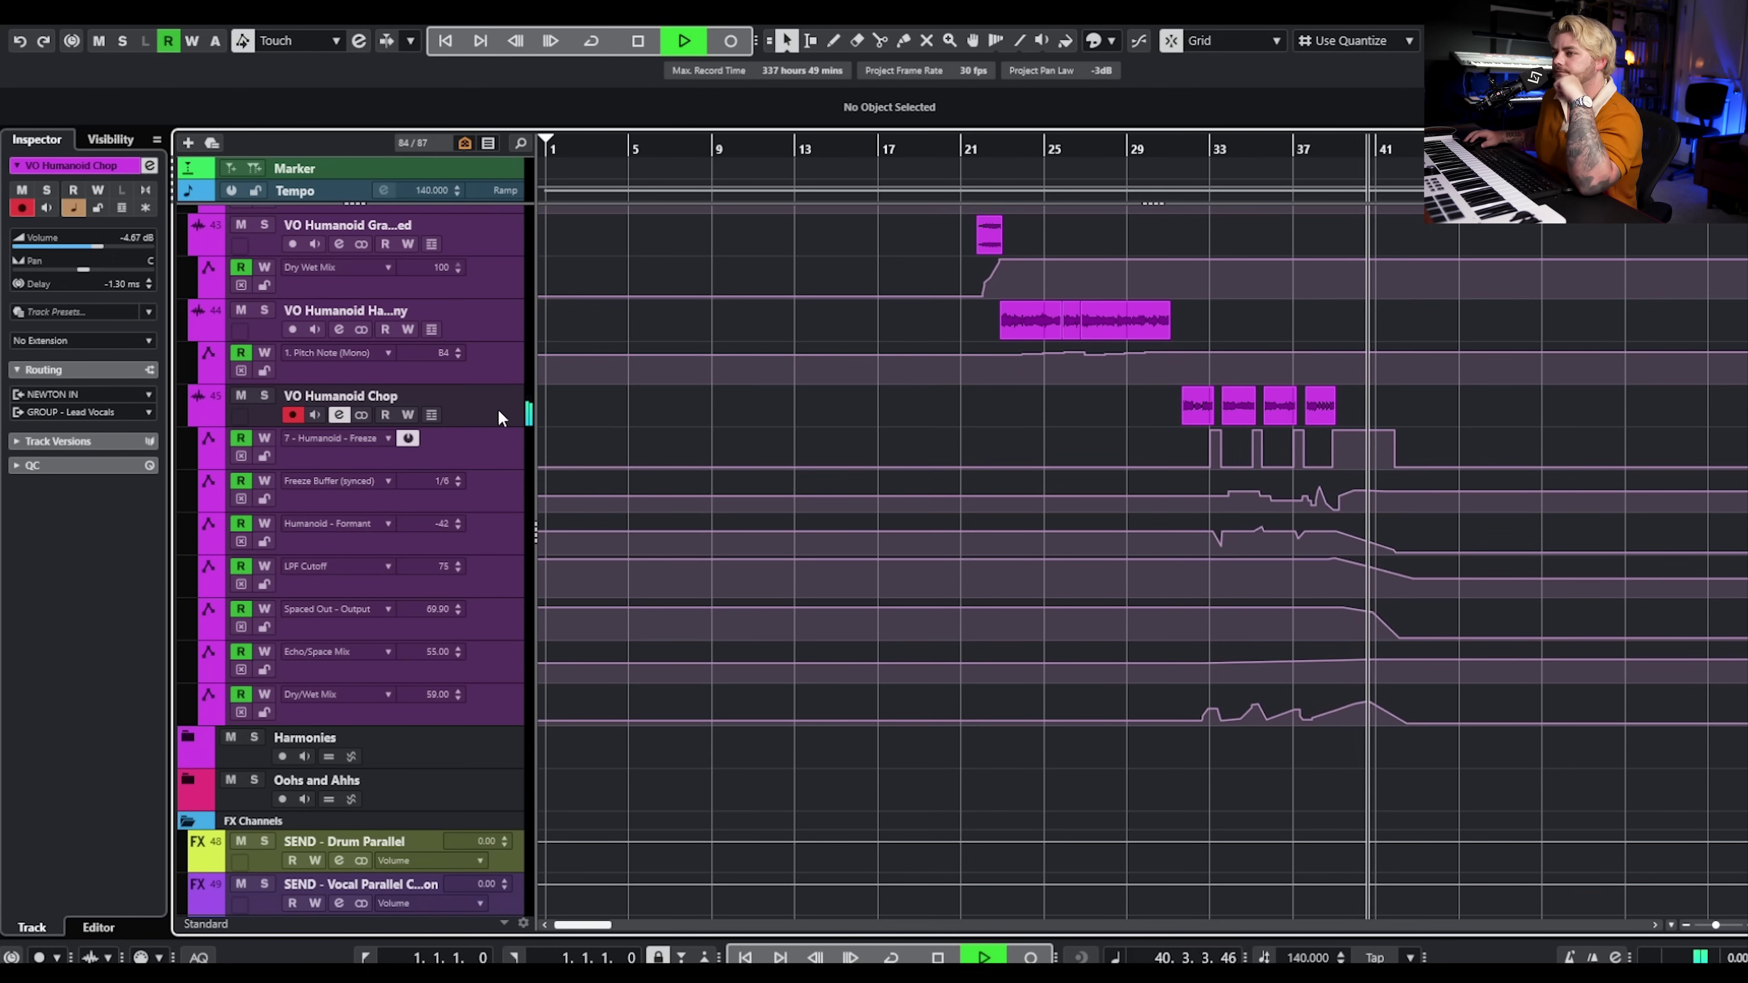
{"action": "key", "text": "space"}
Solo VO Humanoid Chop again, place the playhead at about bar 32.2 and close the open plugin windows
{"action": "left_click", "coordinate": [263, 397]}
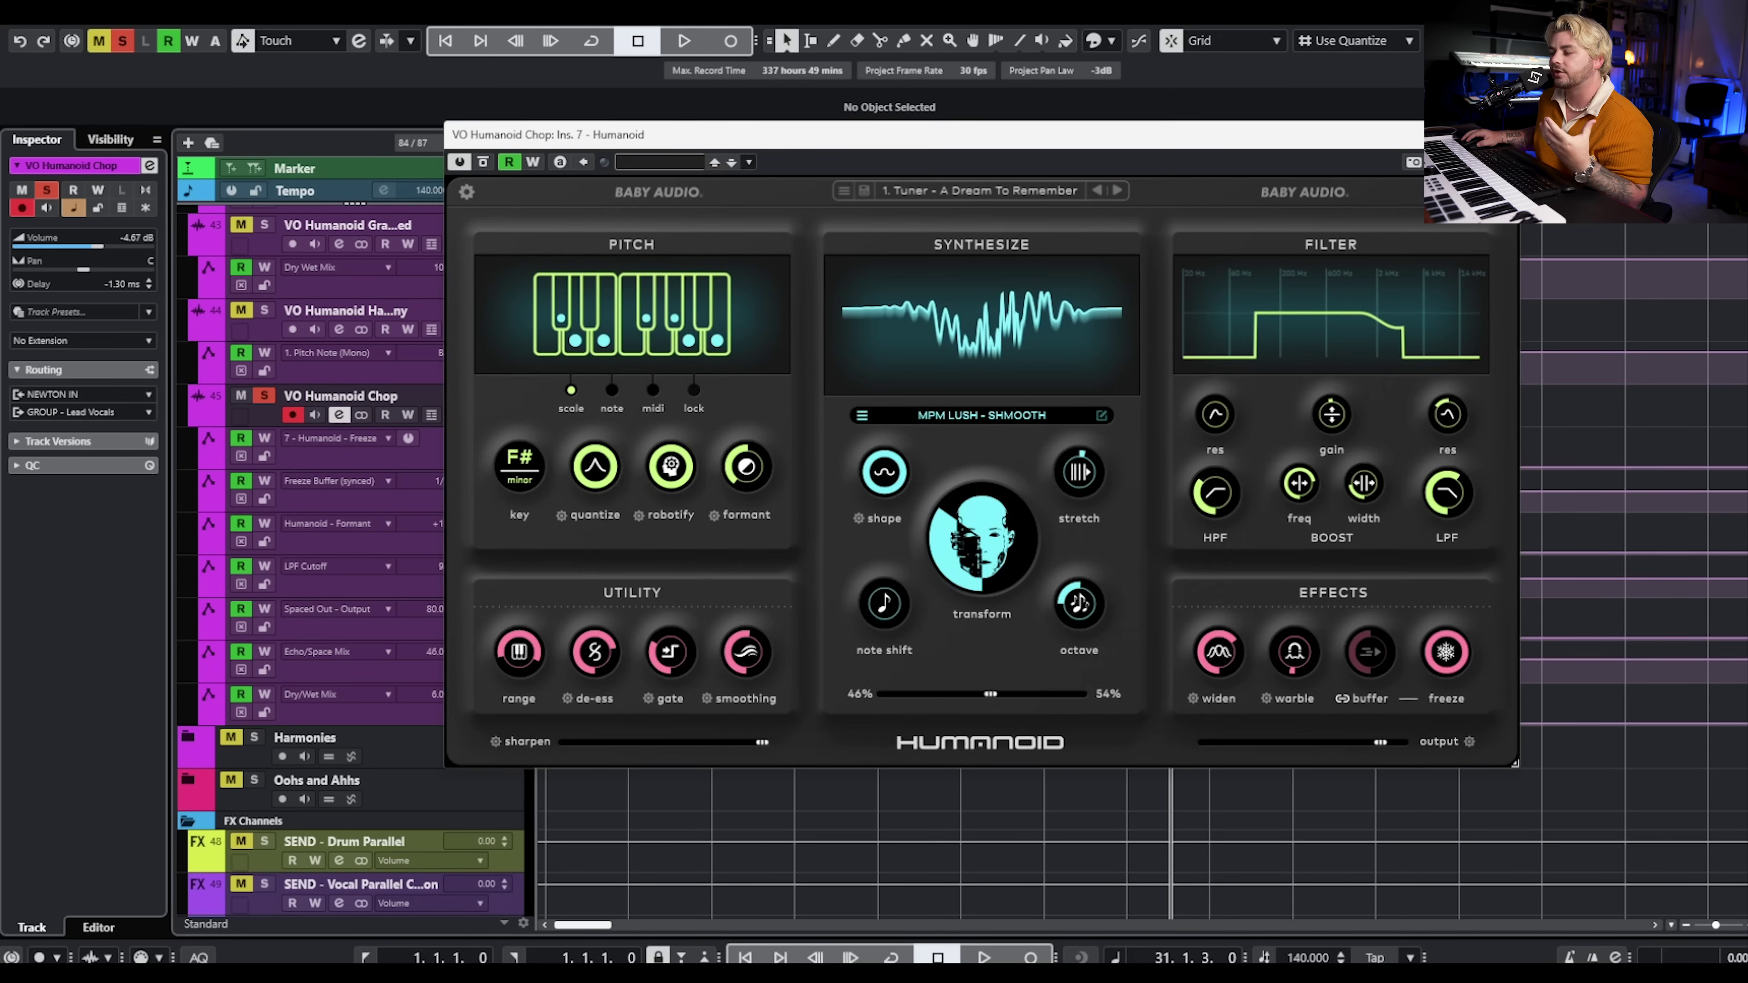
{"action": "key", "text": "Escape"}
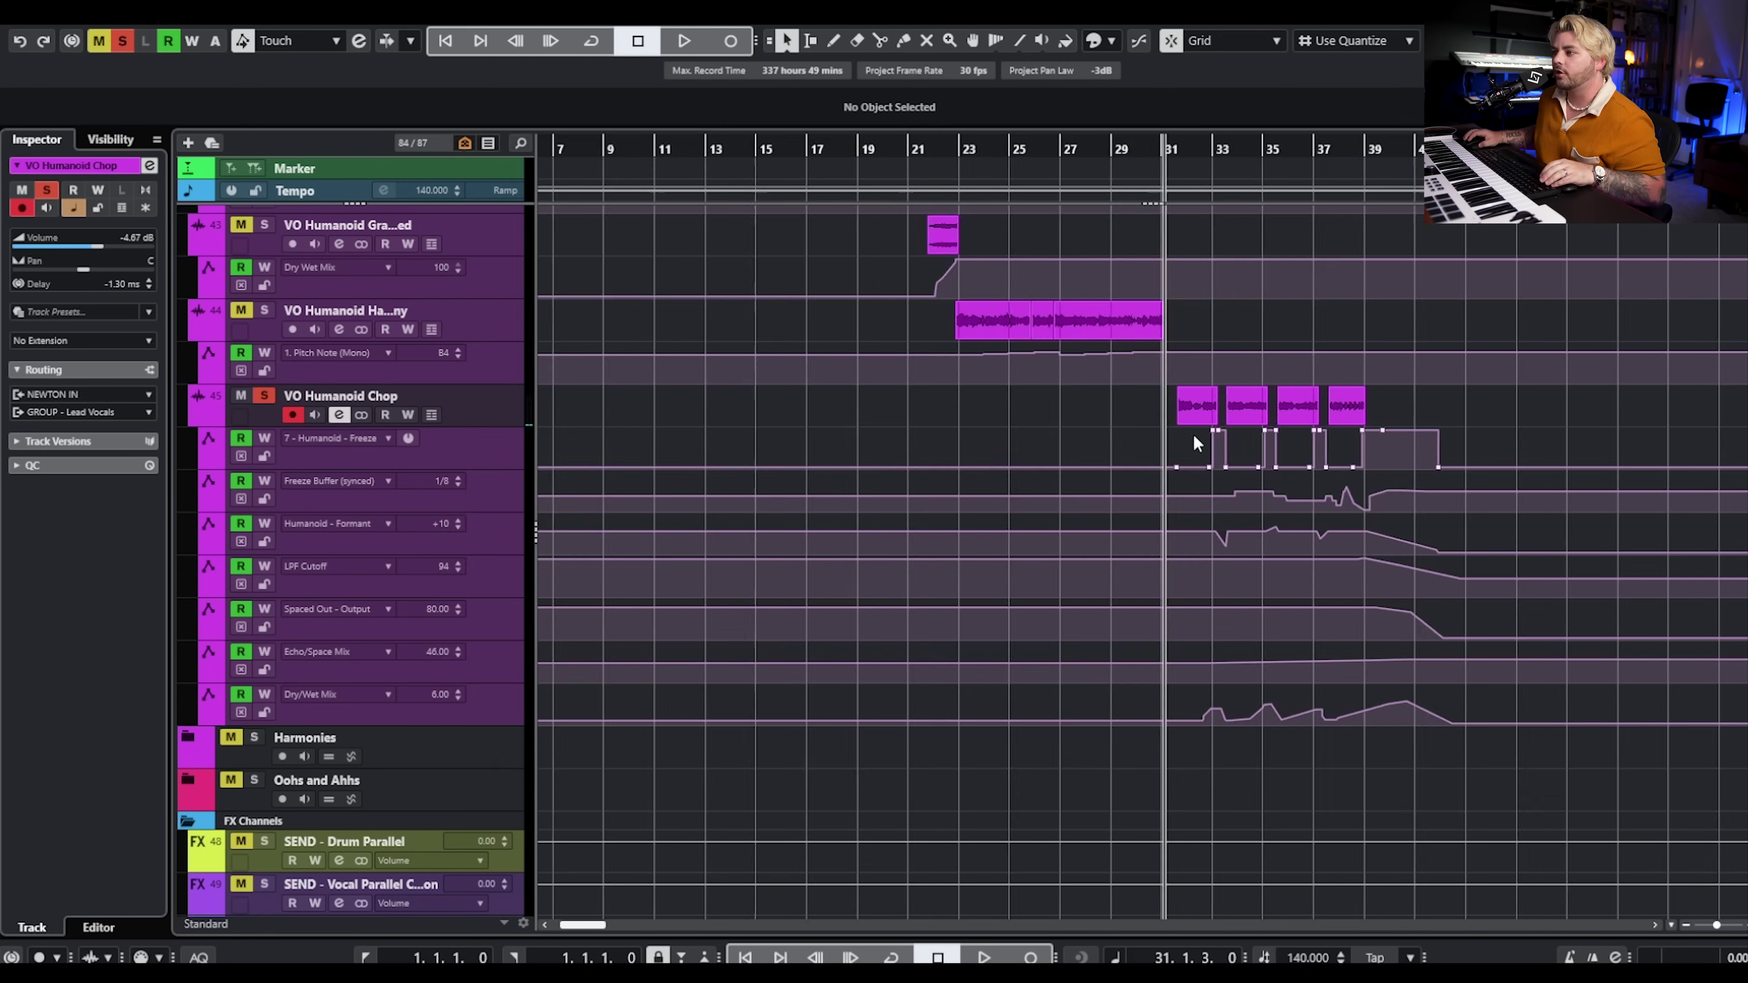
{"action": "scroll", "coordinate": [1218, 193], "scroll_direction": "up", "scroll_amount": 5}
{"action": "left_click", "coordinate": [1218, 152]}
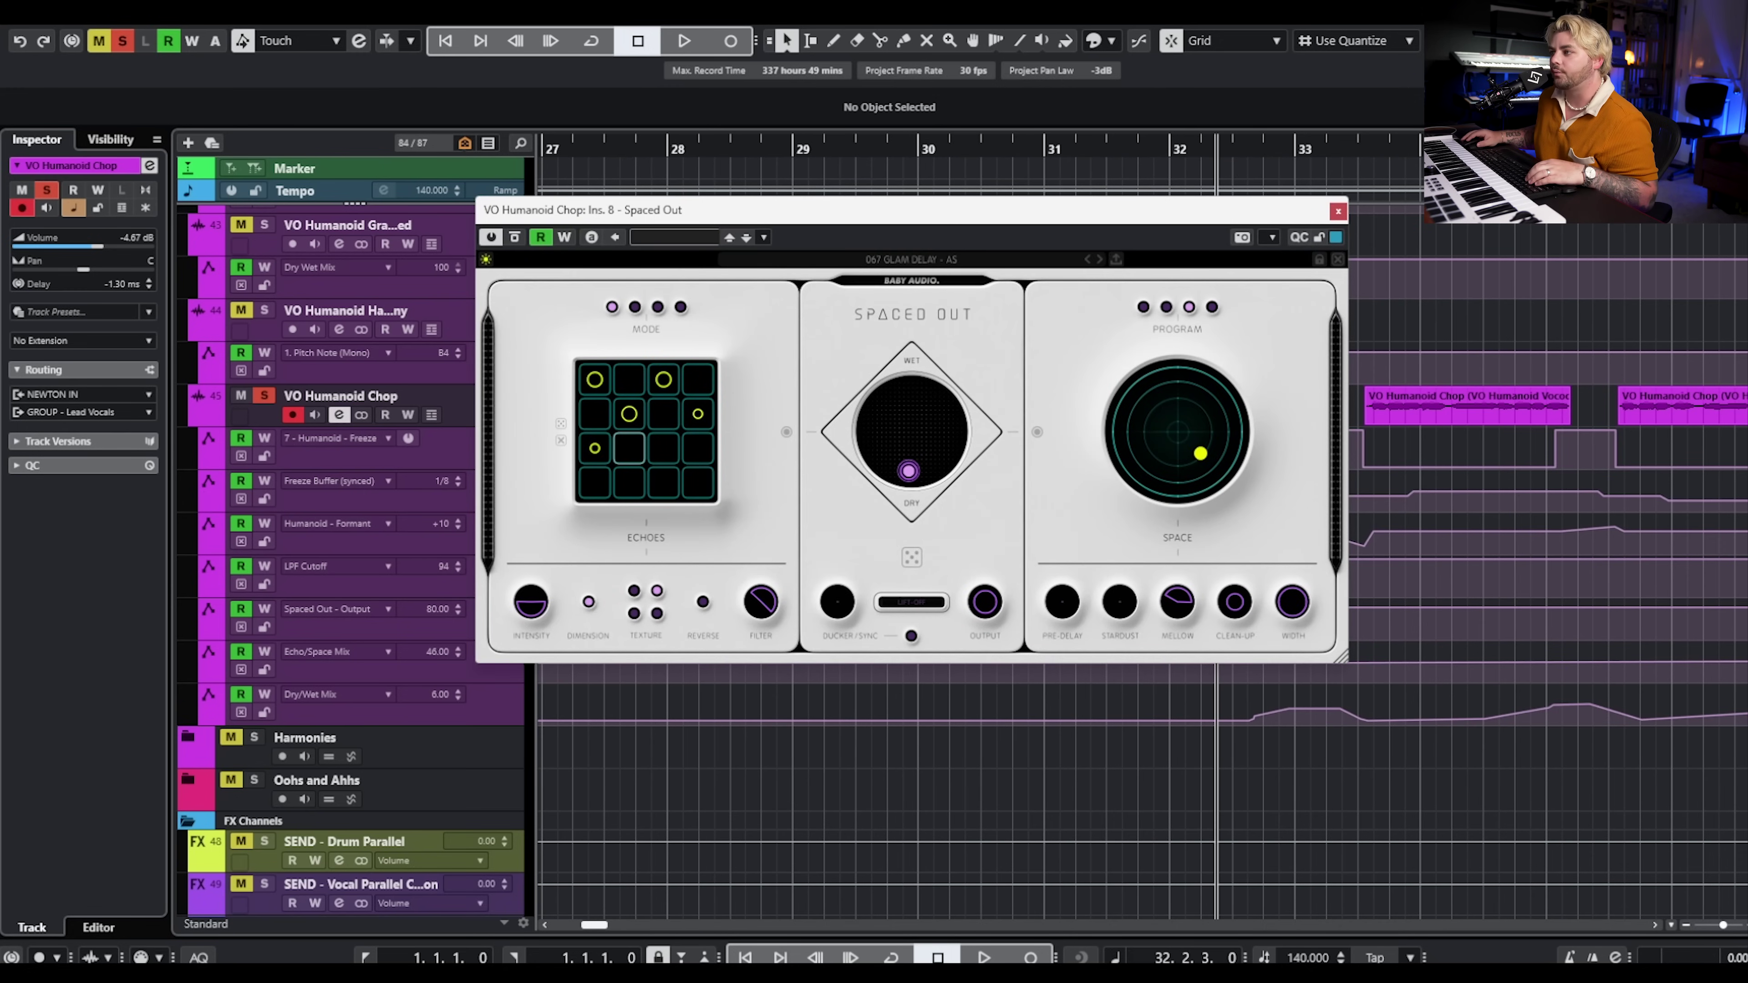
{"action": "left_click", "coordinate": [1338, 213]}
{"action": "scroll", "coordinate": [1510, 459], "scroll_direction": "down", "scroll_amount": 1}
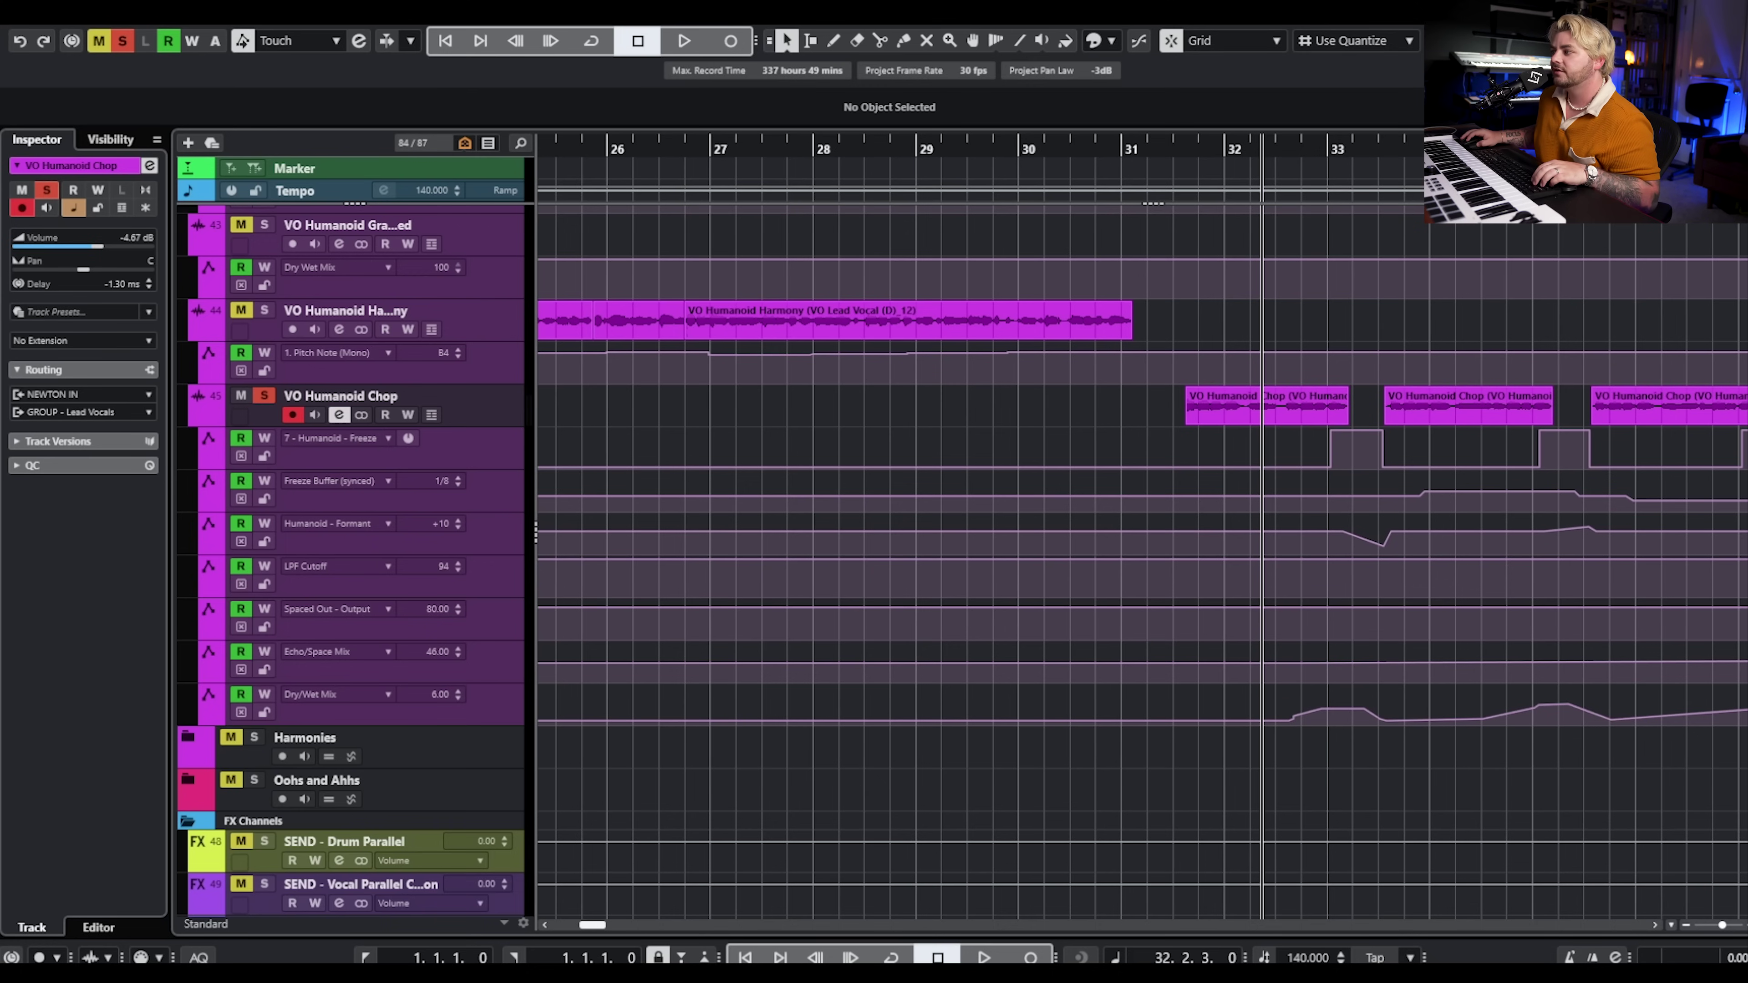
Arrange the chop track's Humanoid and Spaced Out windows so both plugins and the chop clips are visible together
{"action": "left_click_drag", "start_coordinate": [1247, 131], "coordinate": [839, 69]}
{"action": "left_click", "coordinate": [1249, 235]}
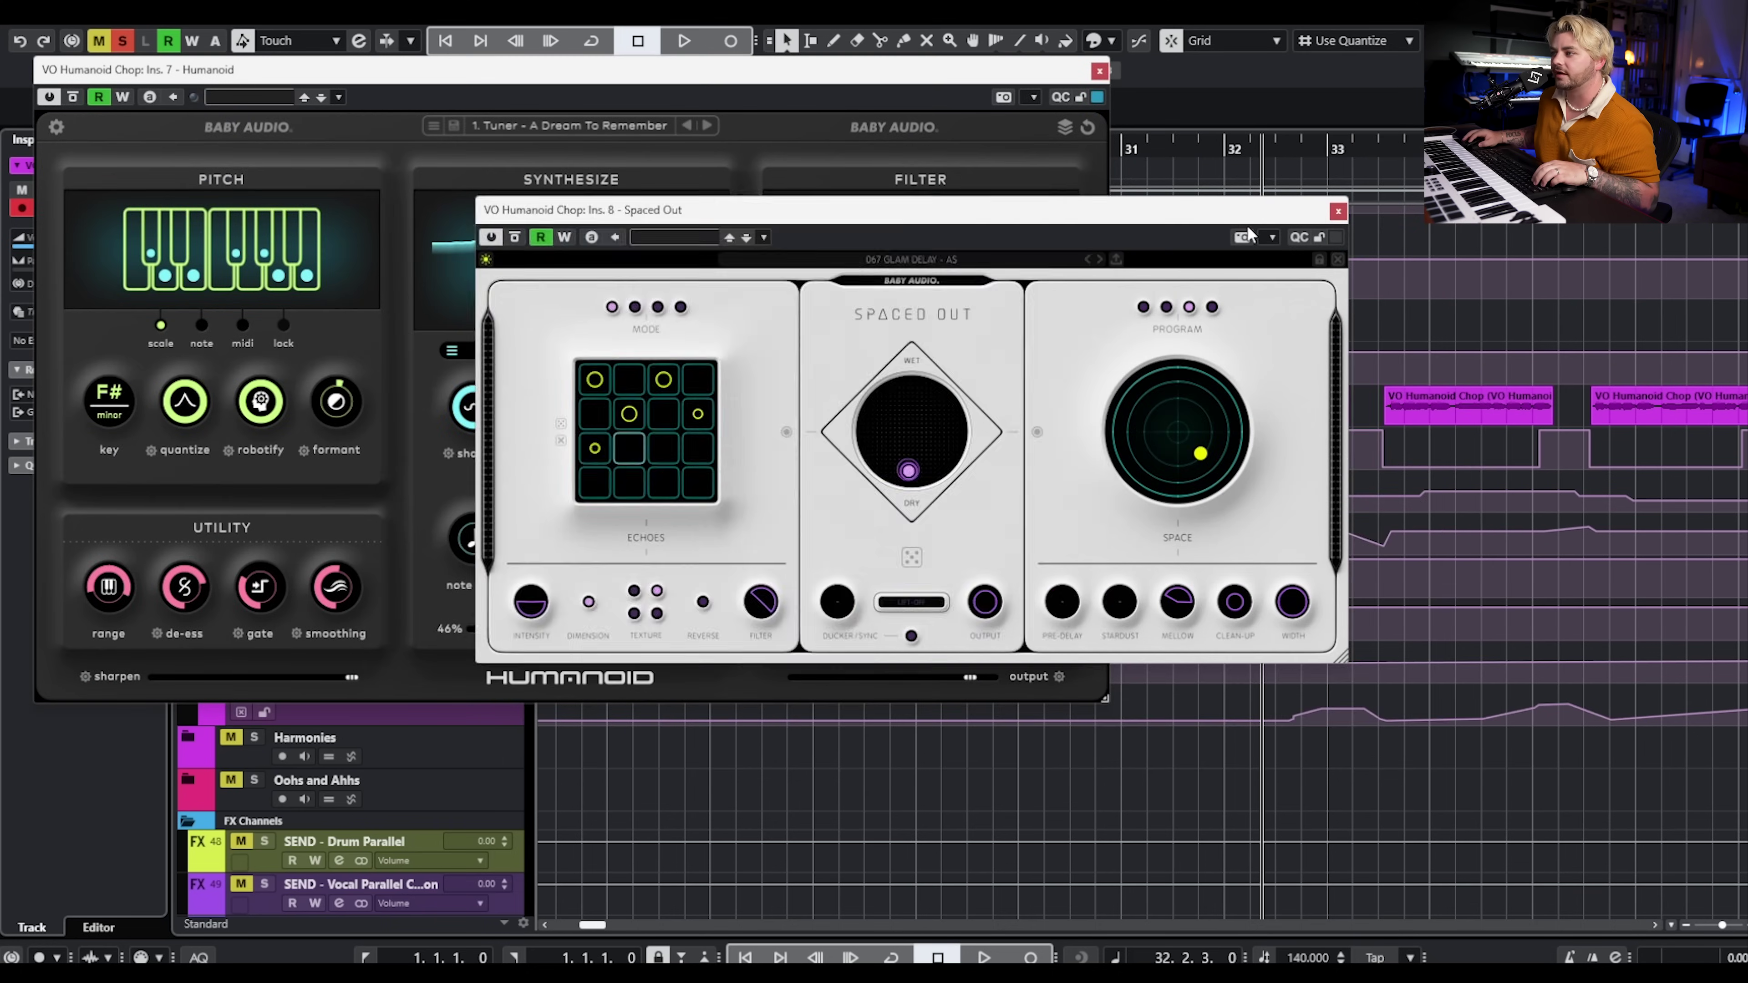
{"action": "left_click_drag", "start_coordinate": [1245, 211], "coordinate": [1617, 490]}
{"action": "left_click_drag", "start_coordinate": [826, 70], "coordinate": [782, 38]}
{"action": "left_click_drag", "start_coordinate": [1304, 490], "coordinate": [1427, 474]}
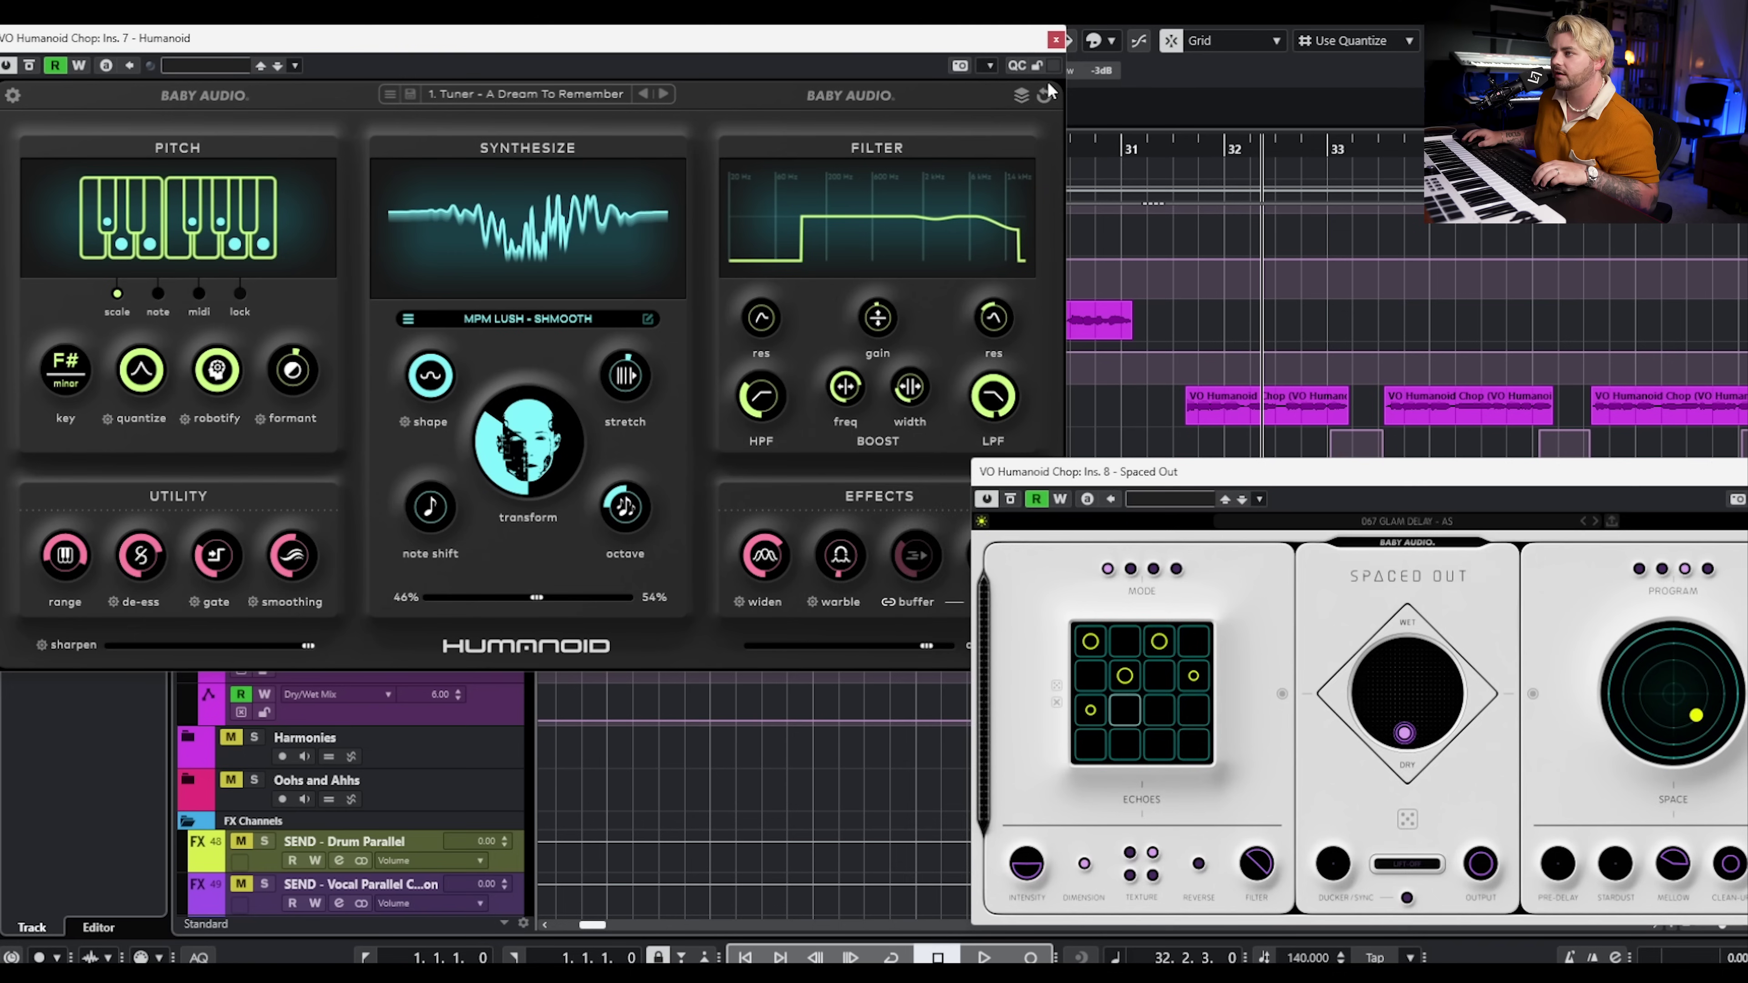
{"action": "left_click", "coordinate": [922, 46]}
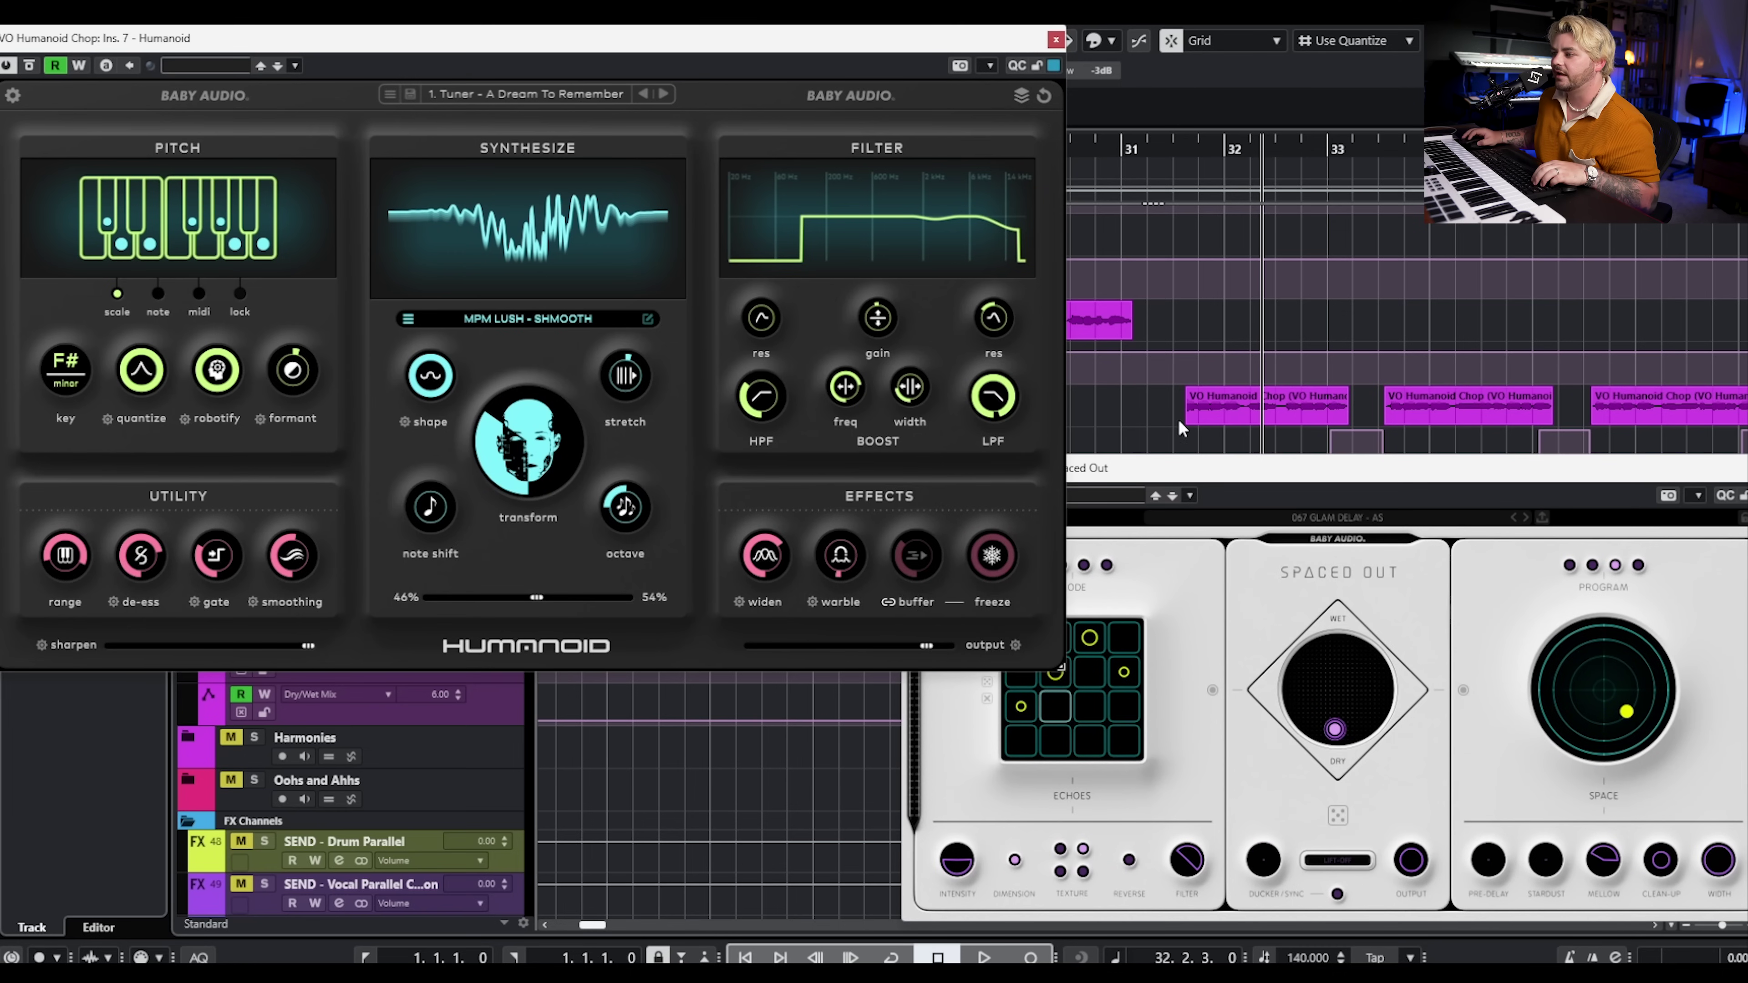
Play the soloed chop section with its effects, then close the chop track's Humanoid and Spaced Out windows
{"action": "key", "text": "space"}
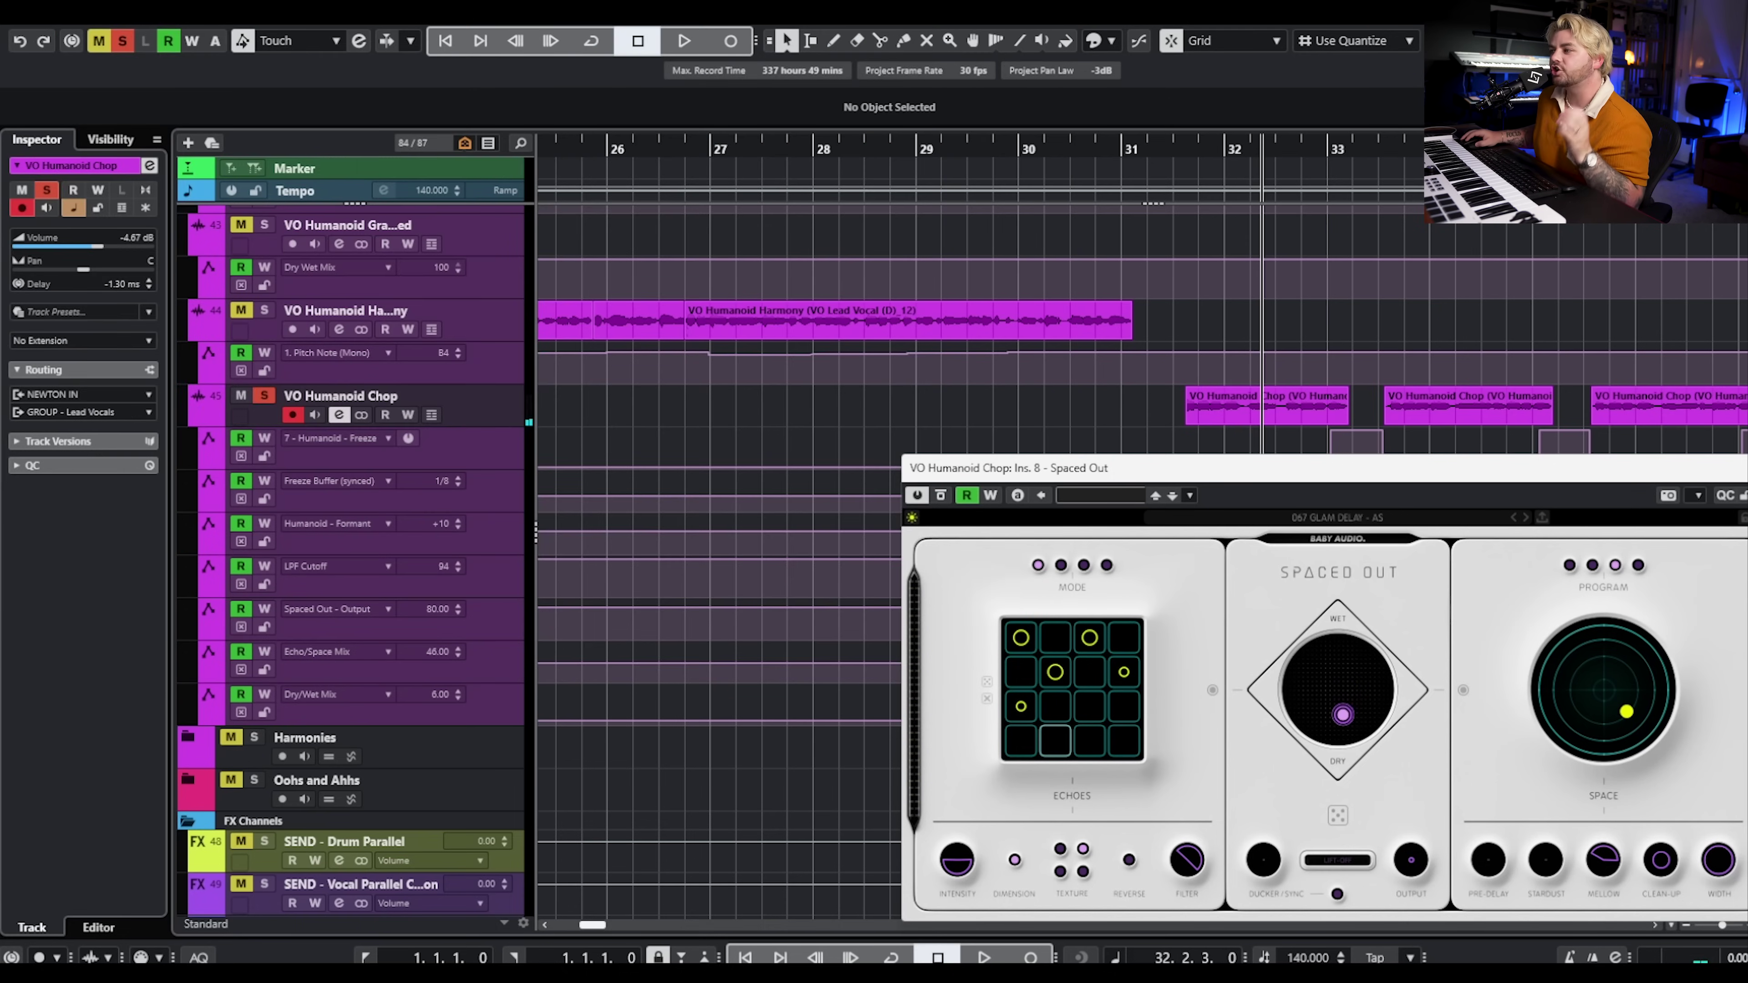
{"action": "key", "text": "ctrl+w"}
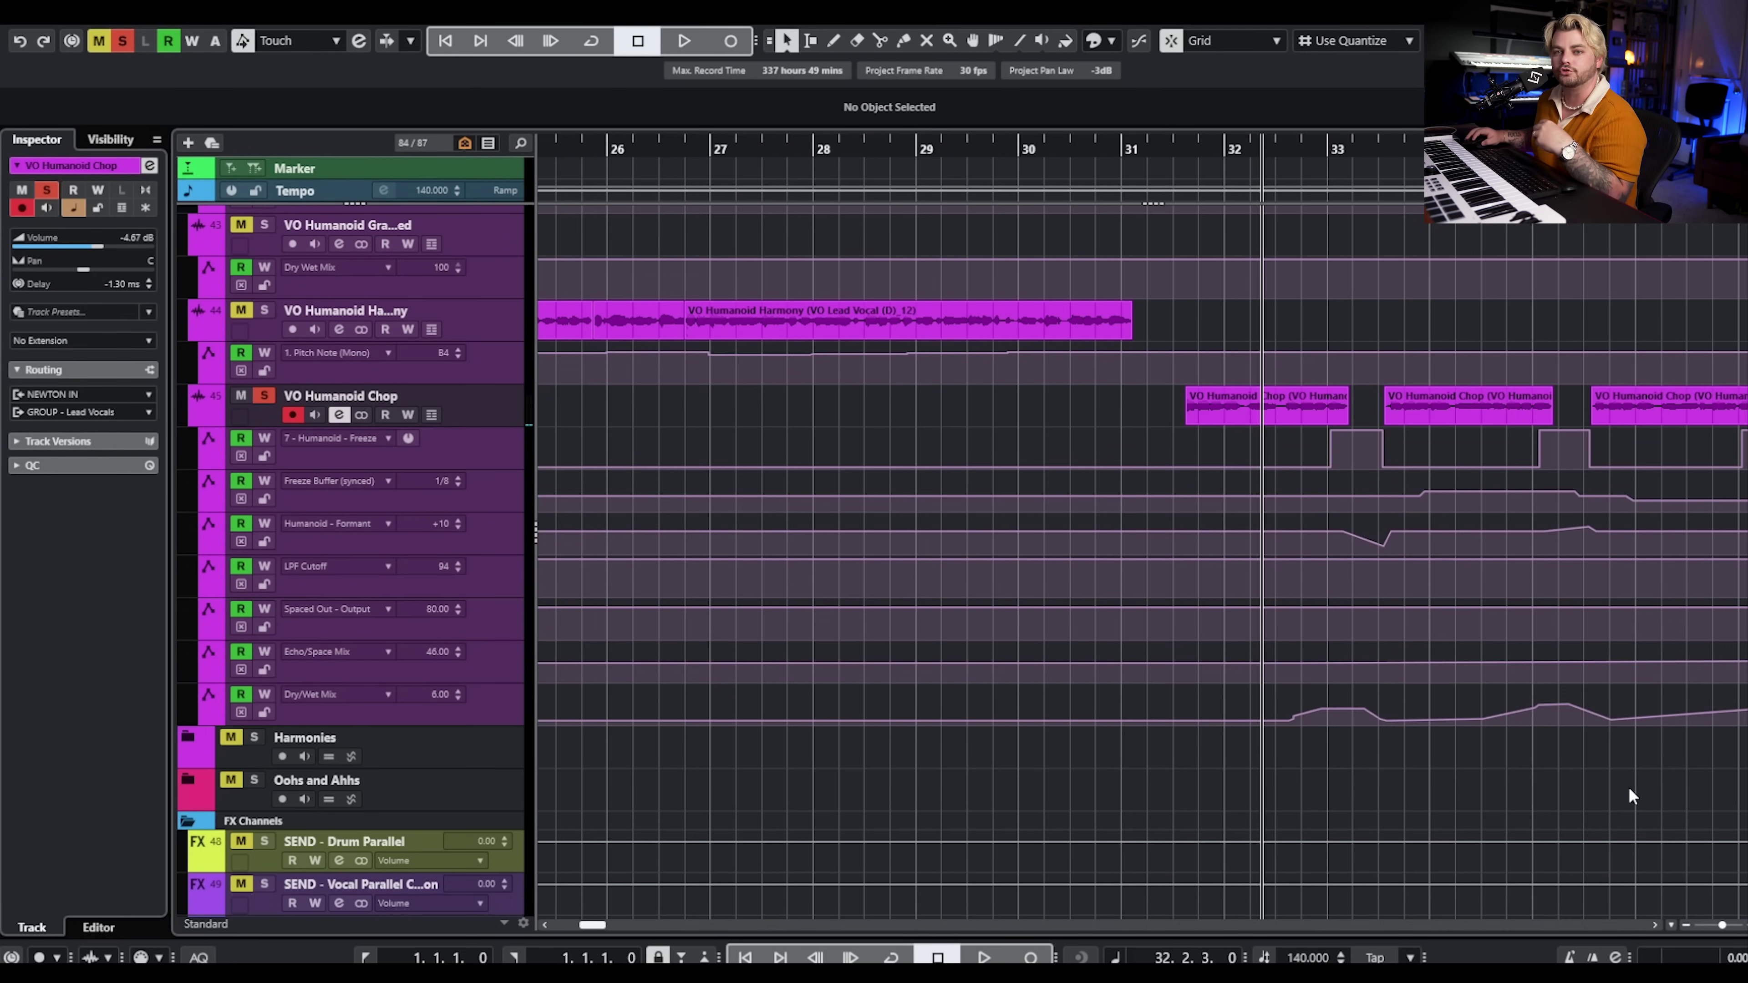
{"action": "key", "text": "g"}
{"action": "key", "text": "g"}
{"action": "key", "text": "g"}
{"action": "key", "text": "g"}
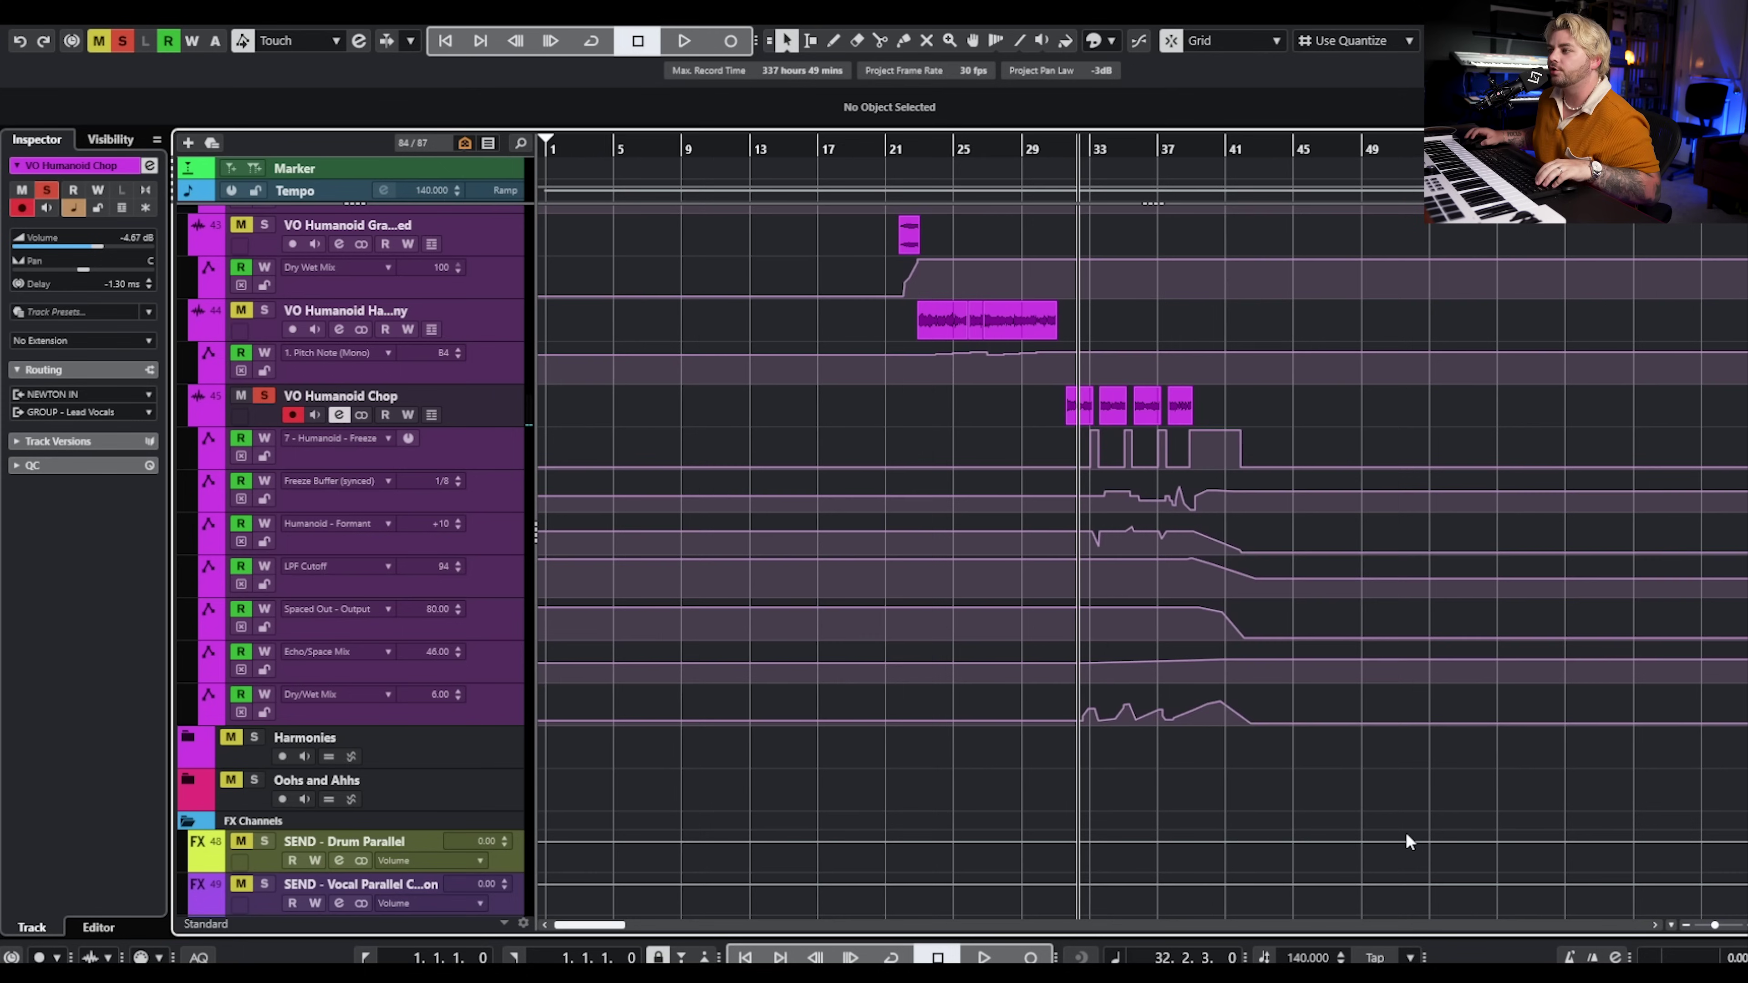
Clear all mutes and solos and hide every automation lane in the project
{"action": "left_click", "coordinate": [98, 41]}
{"action": "left_click", "coordinate": [122, 41]}
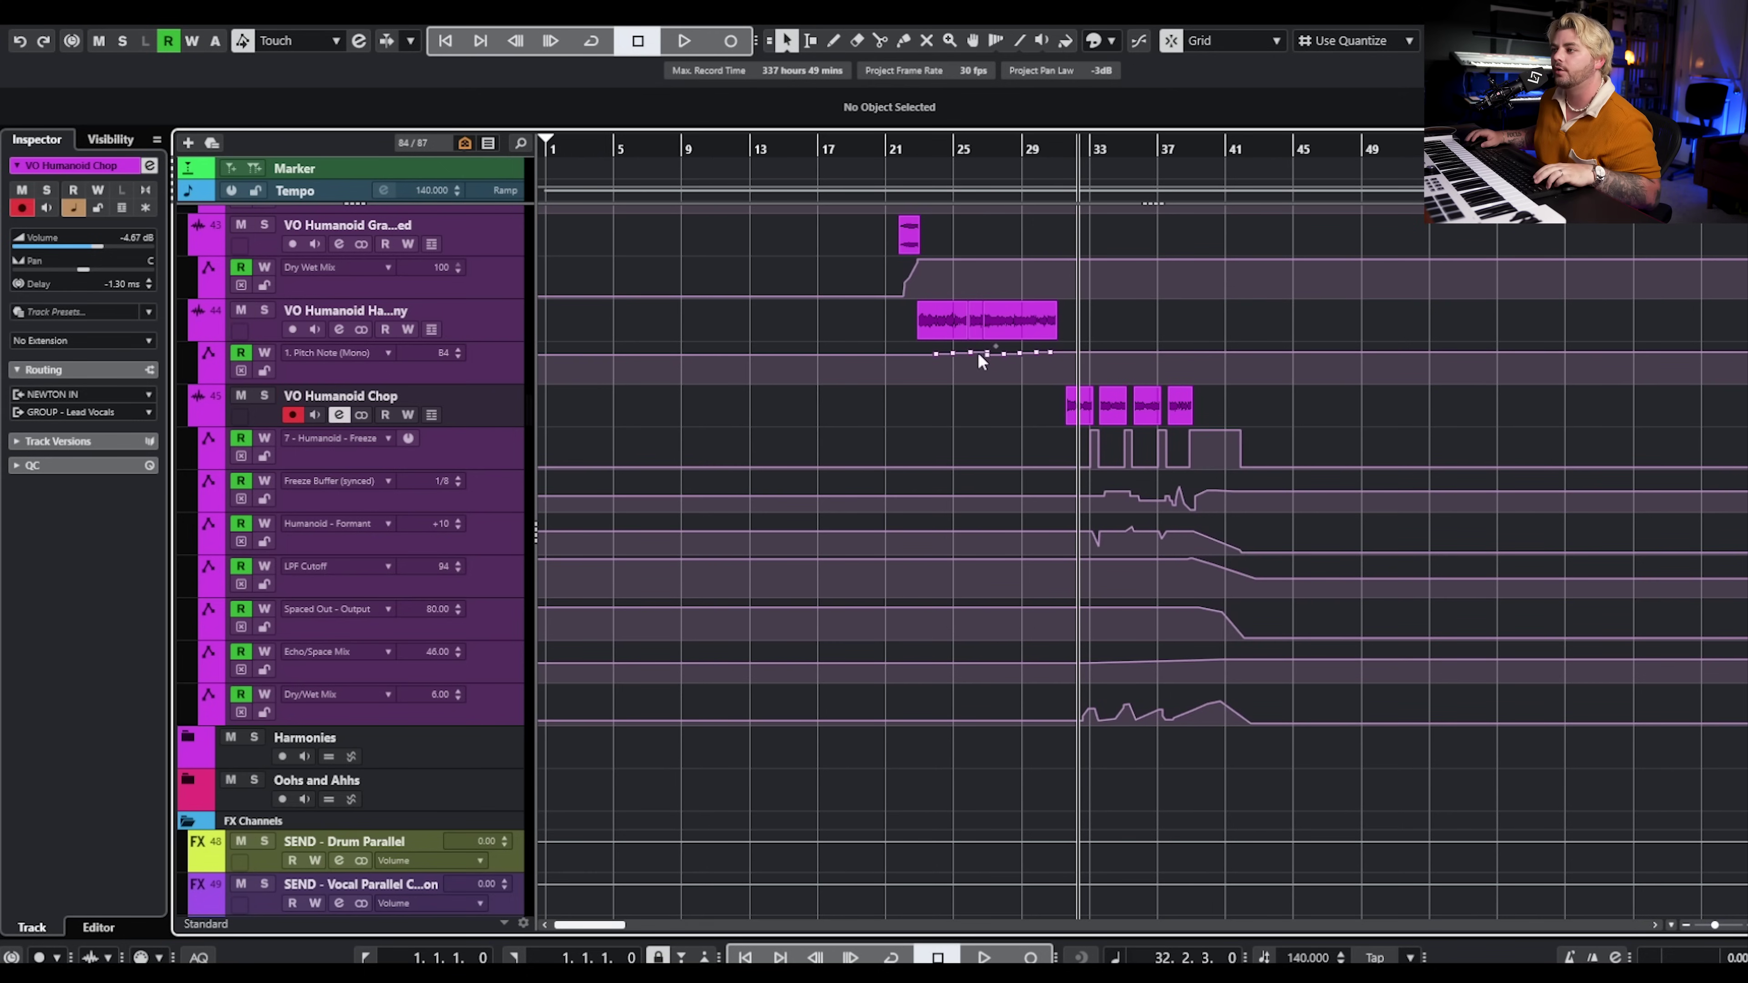
{"action": "scroll", "coordinate": [977, 352], "scroll_direction": "up", "scroll_amount": 3}
{"action": "left_click", "coordinate": [371, 43]}
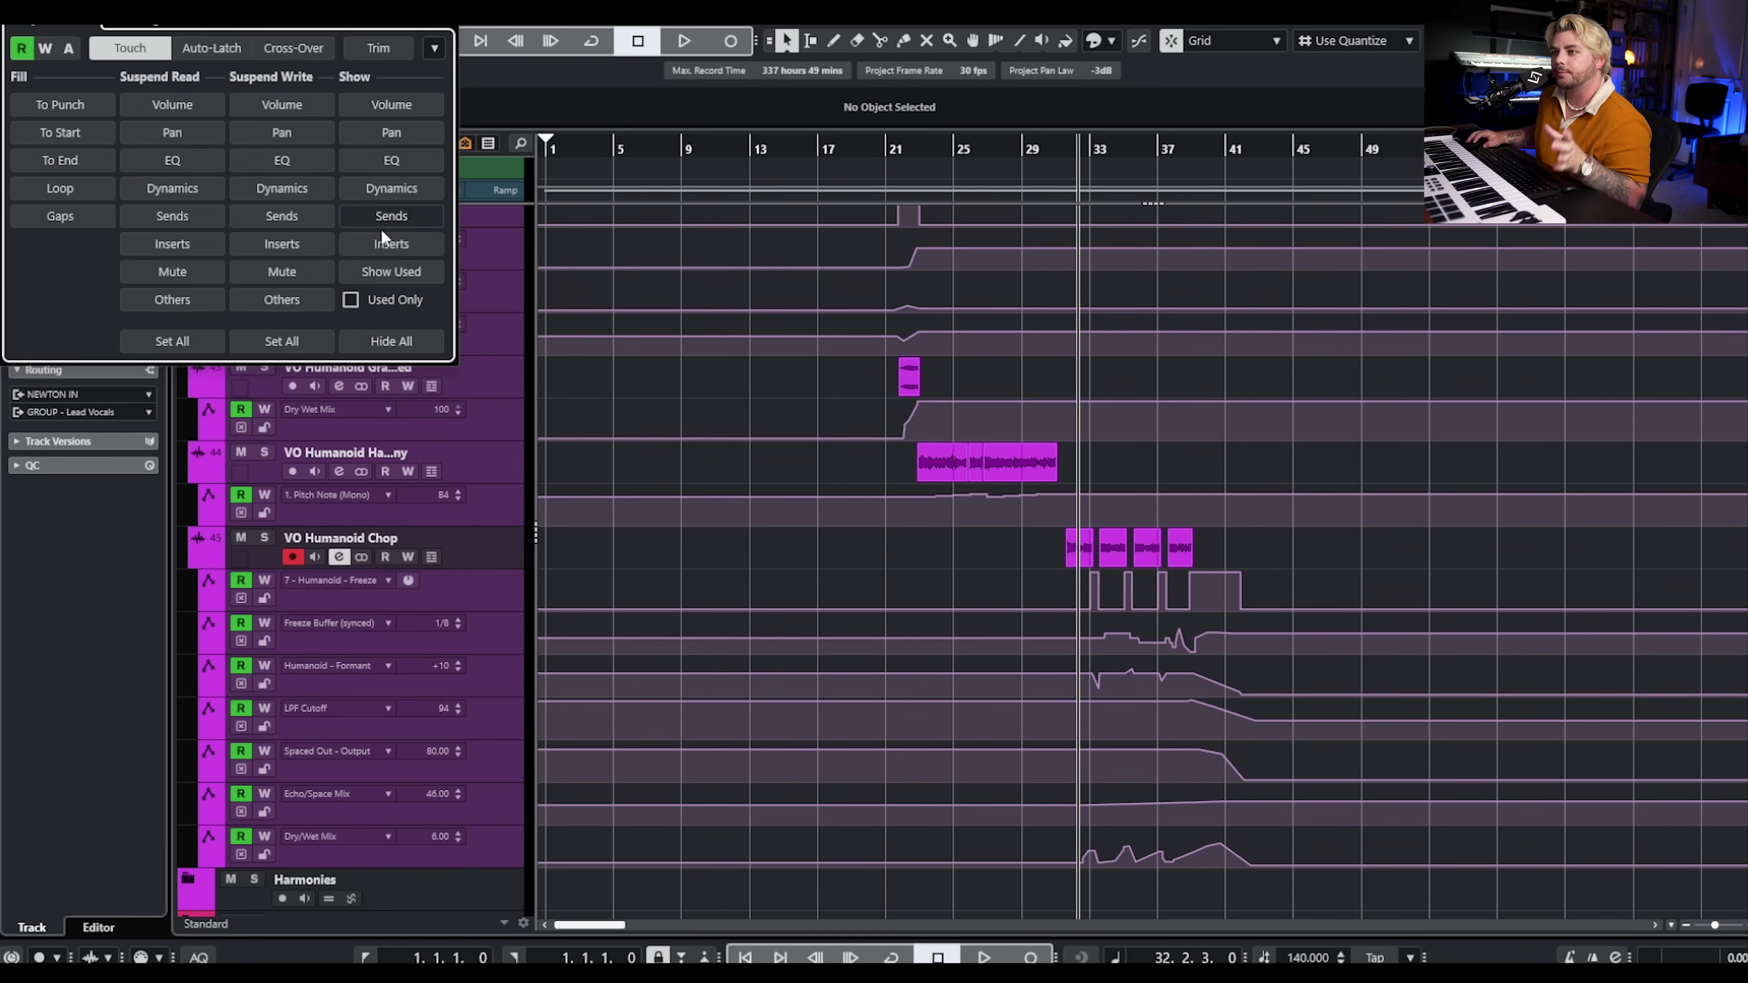
{"action": "left_click", "coordinate": [391, 341]}
Mute all clips on the VO Humanoid tracks and play the song without them from about bar 6.4 to bar 31
{"action": "scroll", "coordinate": [1186, 462], "scroll_direction": "up", "scroll_amount": 15}
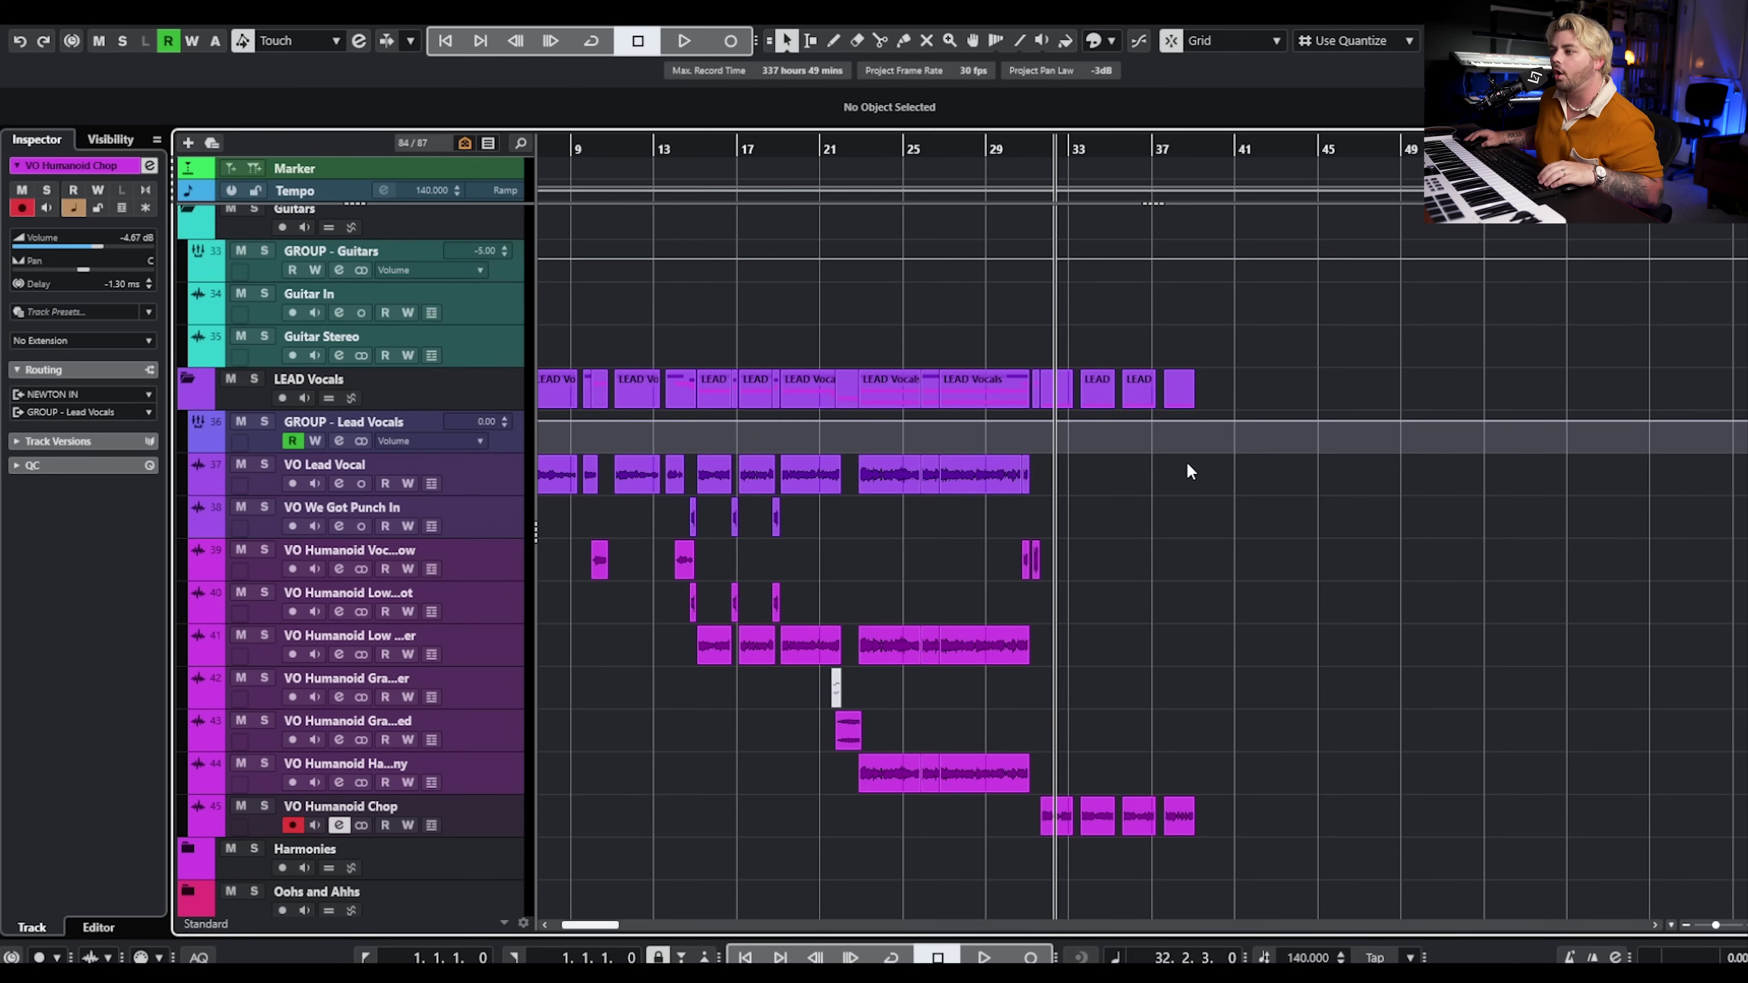
{"action": "scroll", "coordinate": [1190, 576], "scroll_direction": "down", "scroll_amount": 2}
{"action": "scroll", "coordinate": [925, 688], "scroll_direction": "up", "scroll_amount": 3}
{"action": "scroll", "coordinate": [925, 689], "scroll_direction": "left", "scroll_amount": 2}
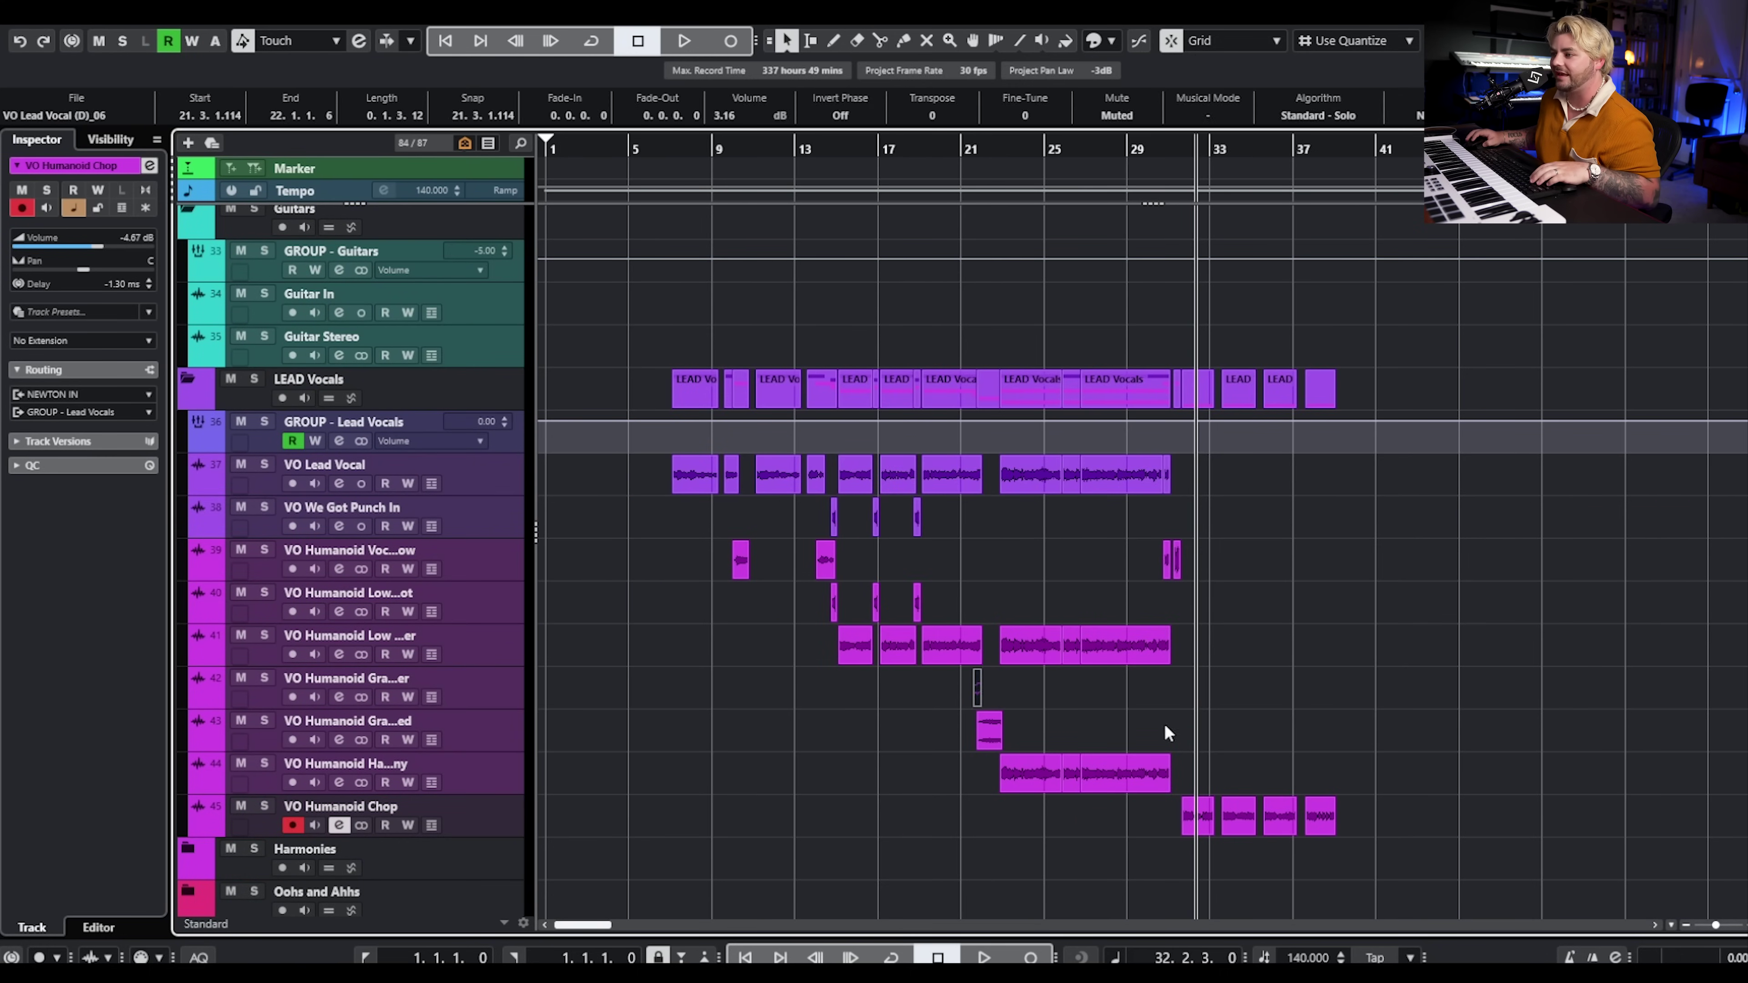
{"action": "left_click_drag", "start_coordinate": [1524, 858], "coordinate": [565, 564]}
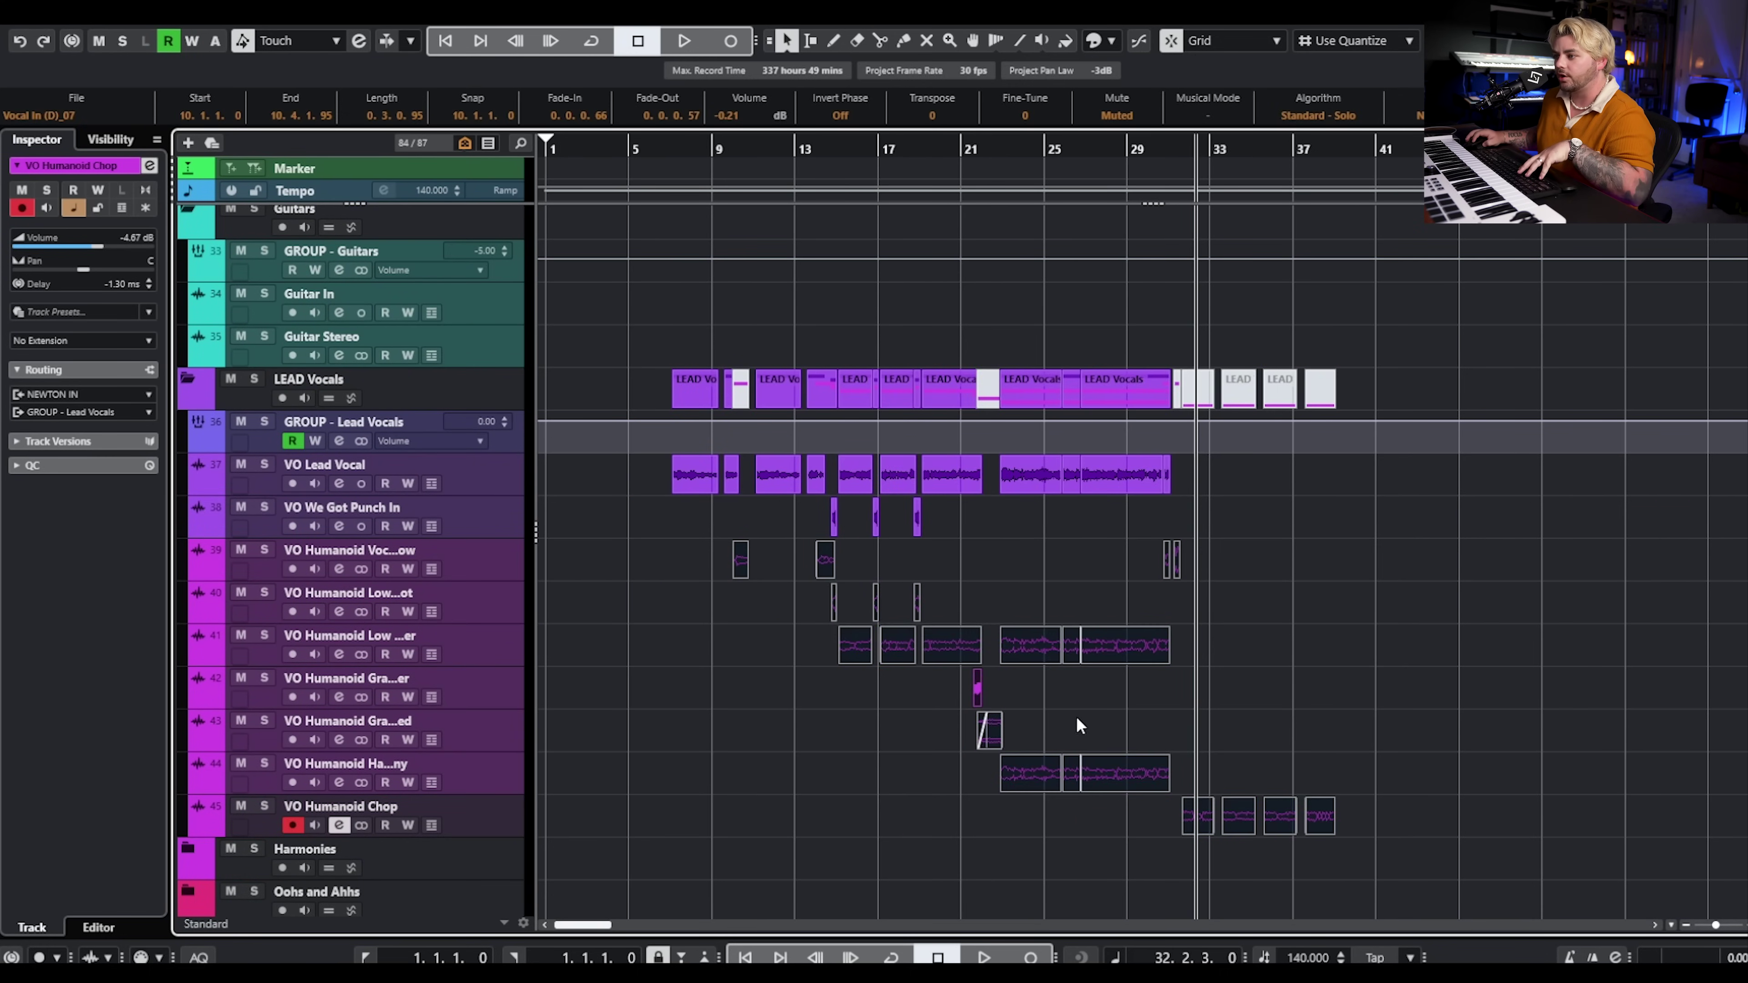
{"action": "left_click", "coordinate": [667, 156]}
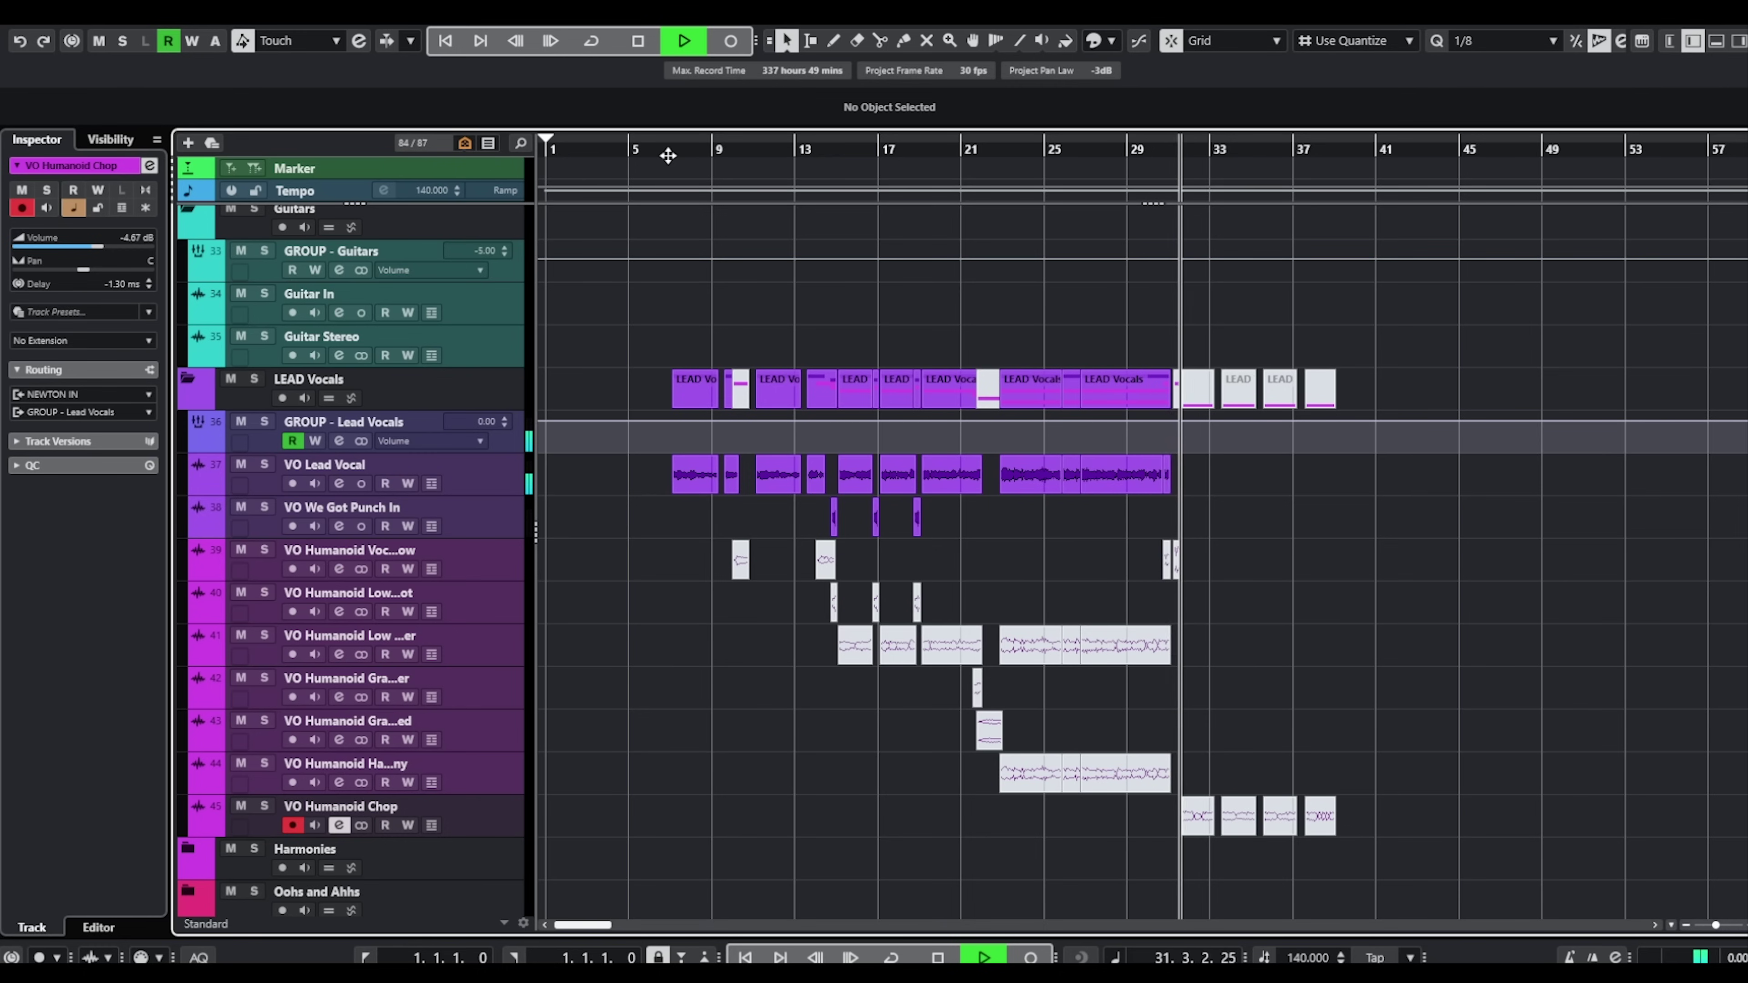
{"action": "key", "text": "space"}
Unmute the VO Humanoid clips and start playback from about bar 6.4 with the chop's Humanoid window closed
{"action": "left_click_drag", "start_coordinate": [1404, 865], "coordinate": [698, 578]}
{"action": "left_click", "coordinate": [1377, 597]}
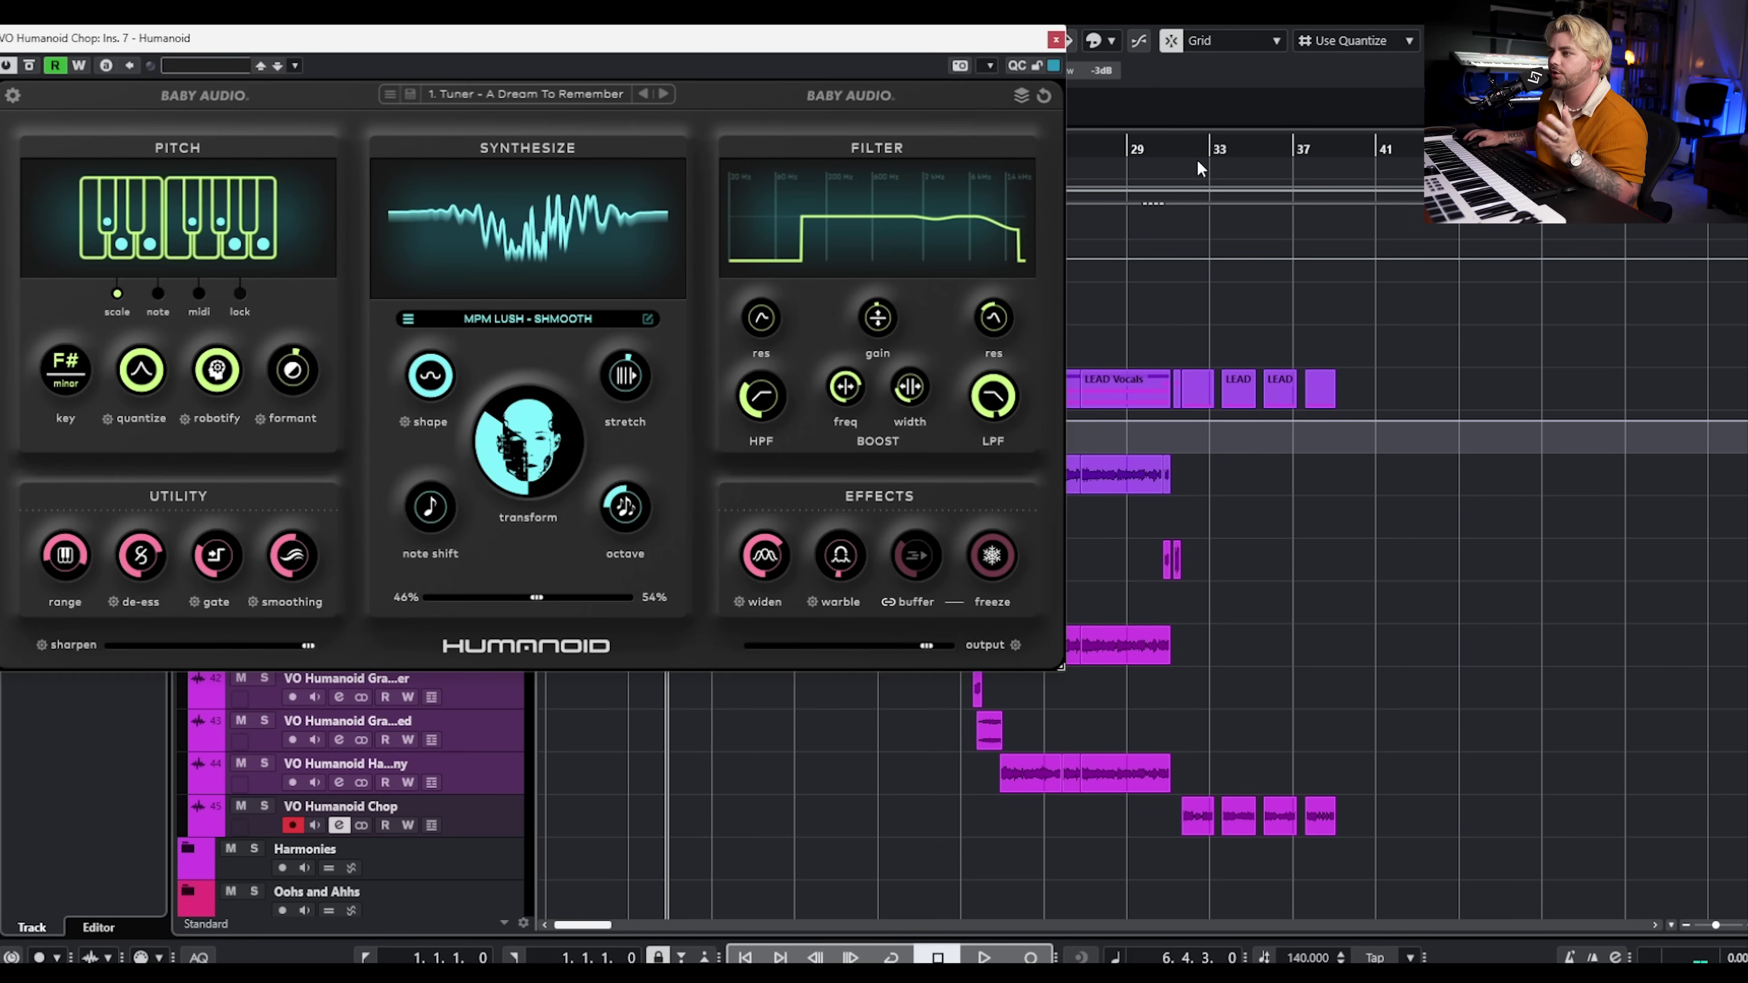
{"action": "key", "text": "space"}
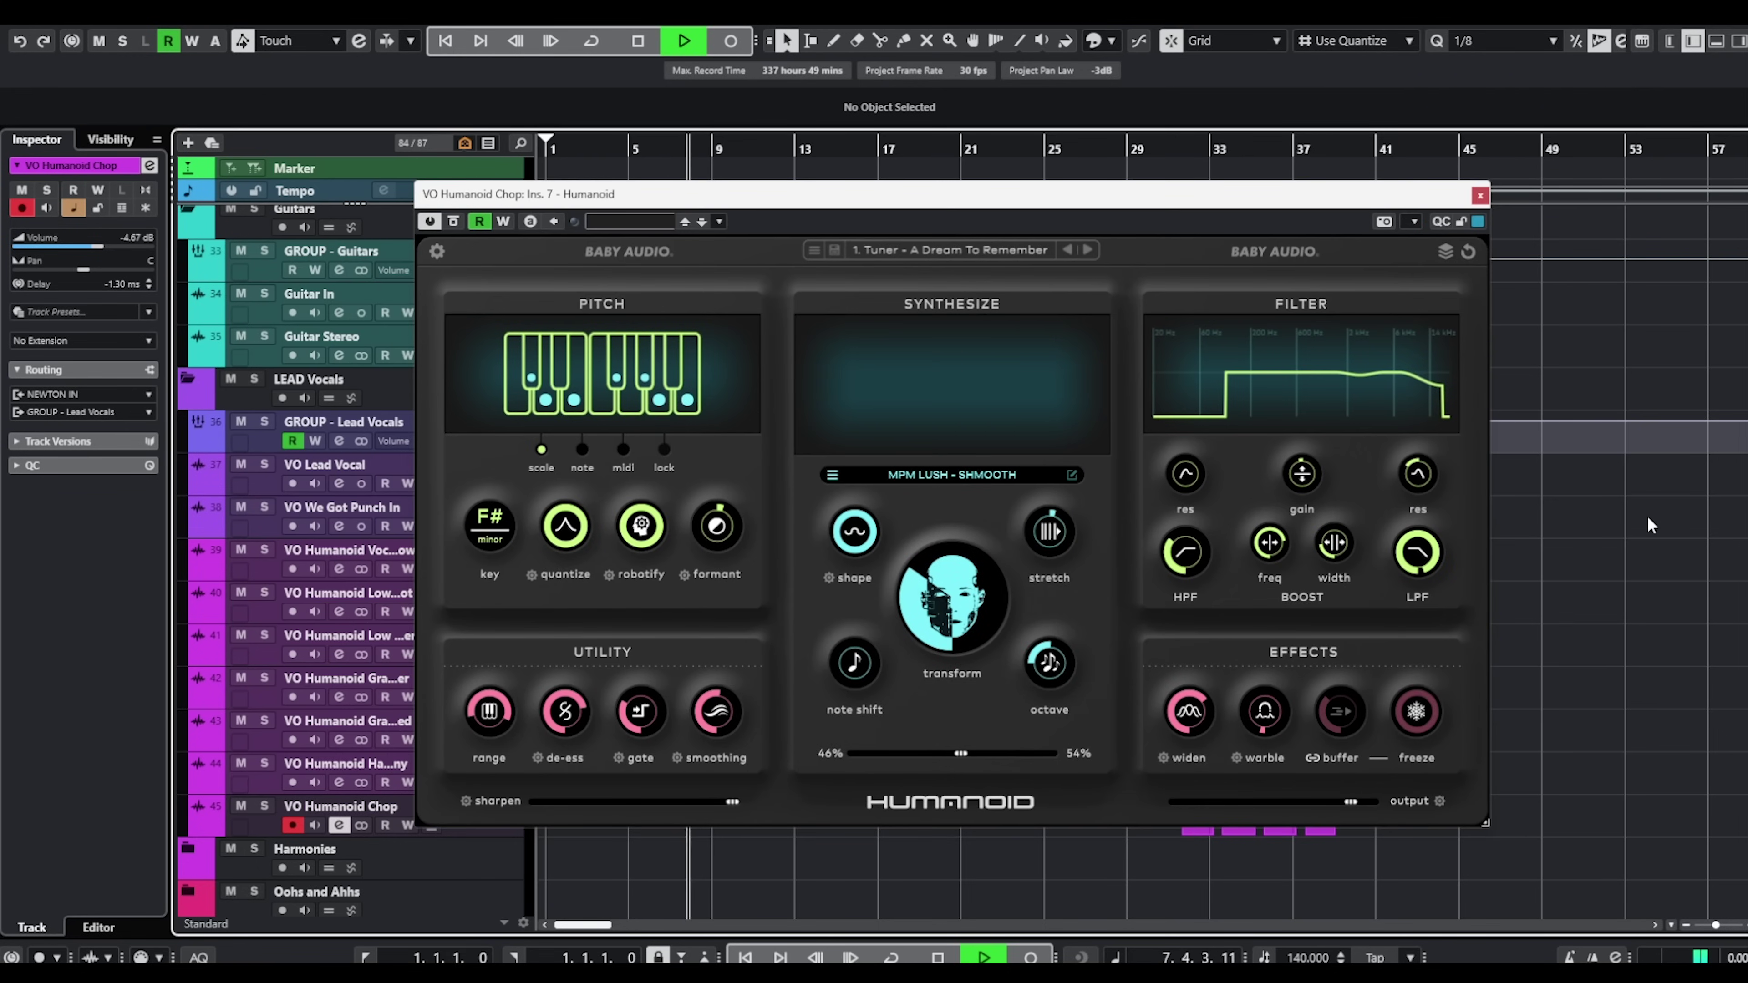
{"action": "left_click", "coordinate": [1480, 196]}
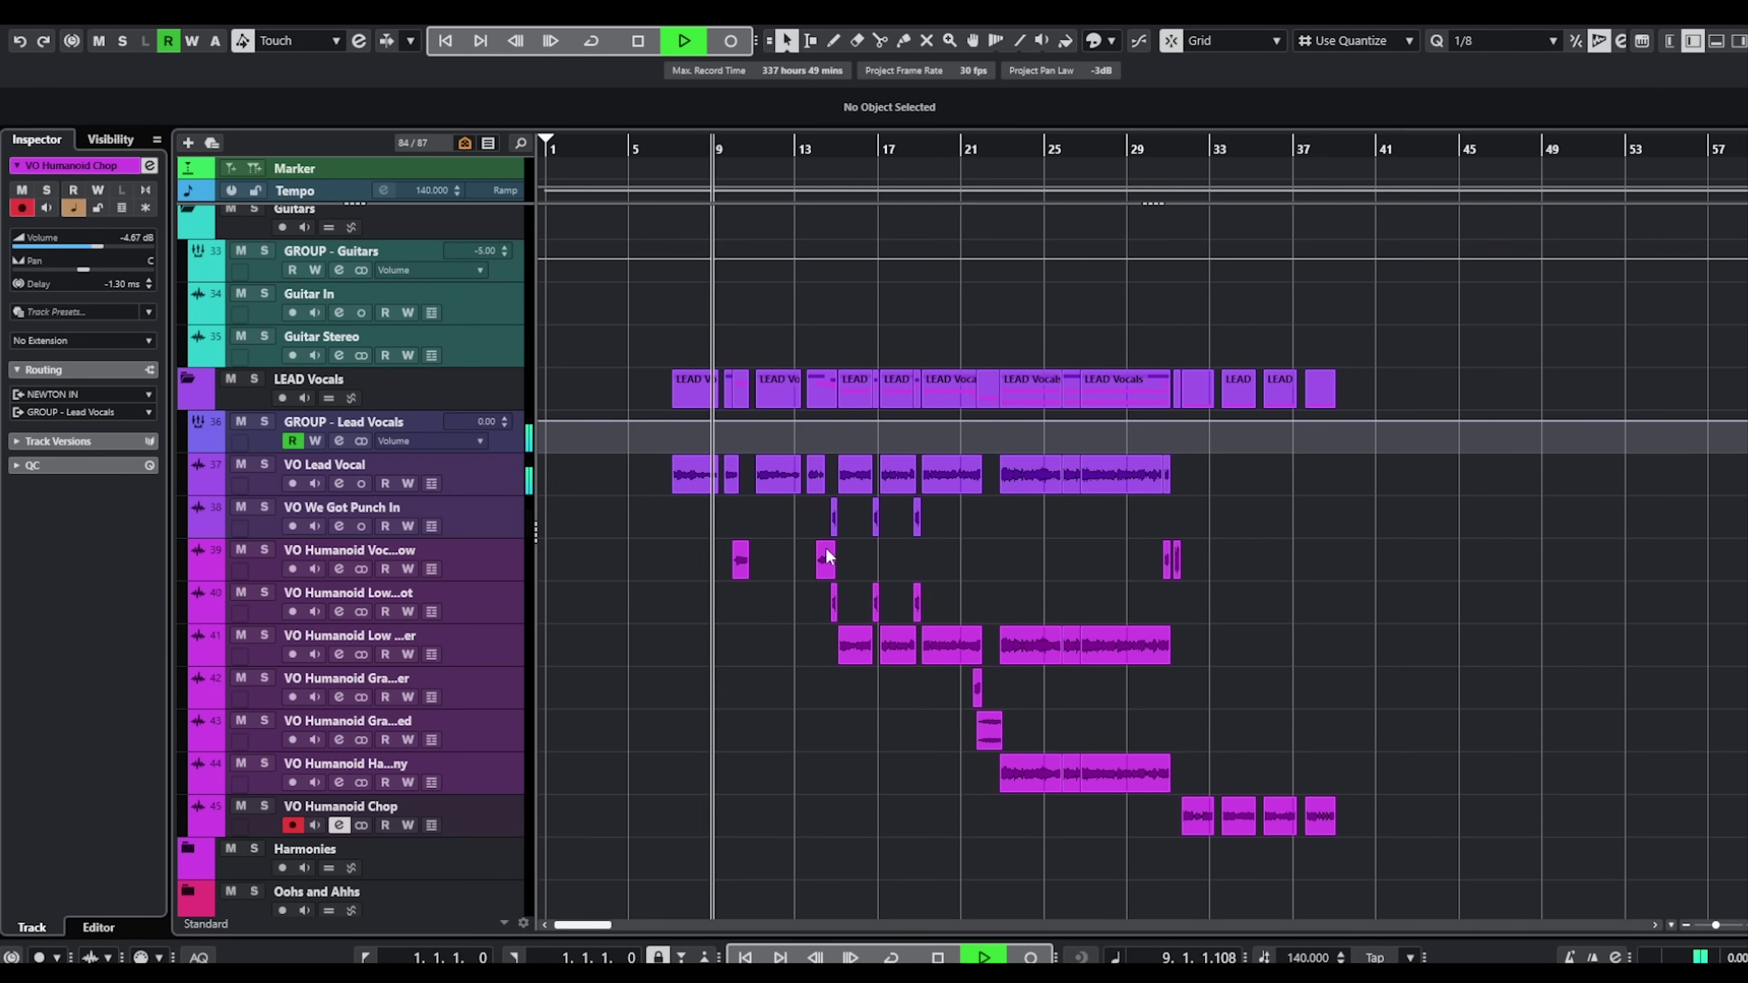
During playback, view the Humanoid settings of the Vocal Throw, Low We Got and Low Layer tracks, closing each window again
{"action": "left_click", "coordinate": [345, 568]}
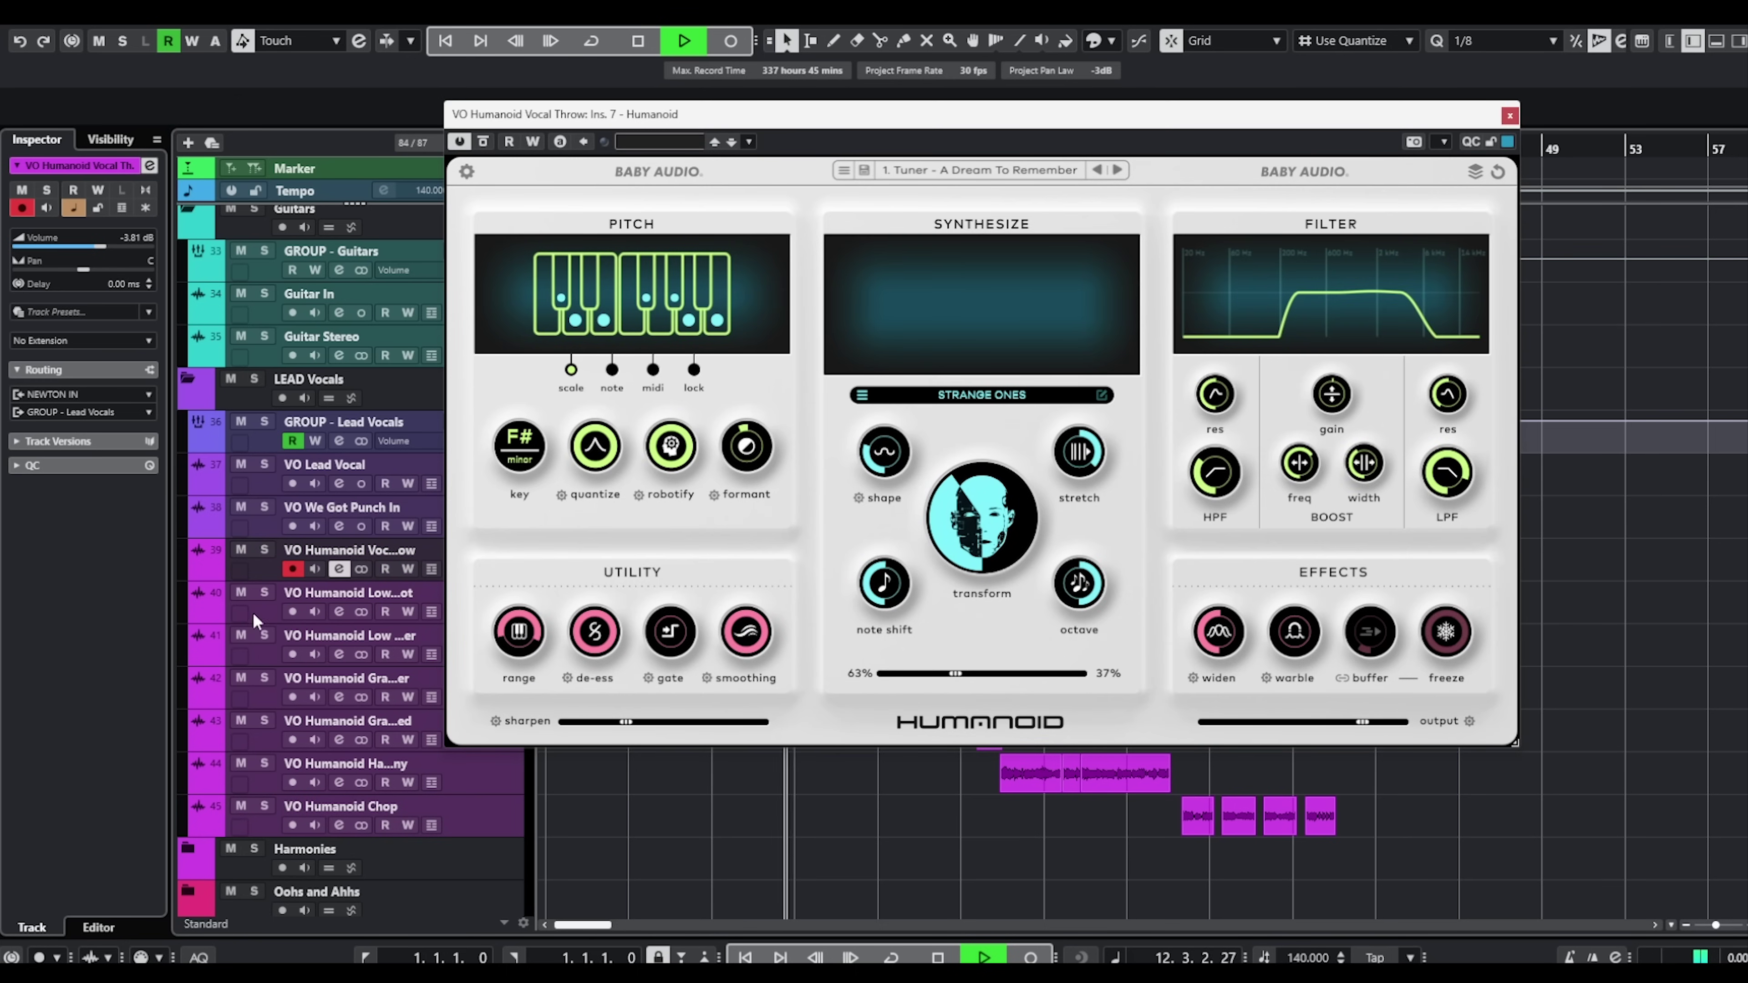
{"action": "left_click", "coordinate": [276, 618]}
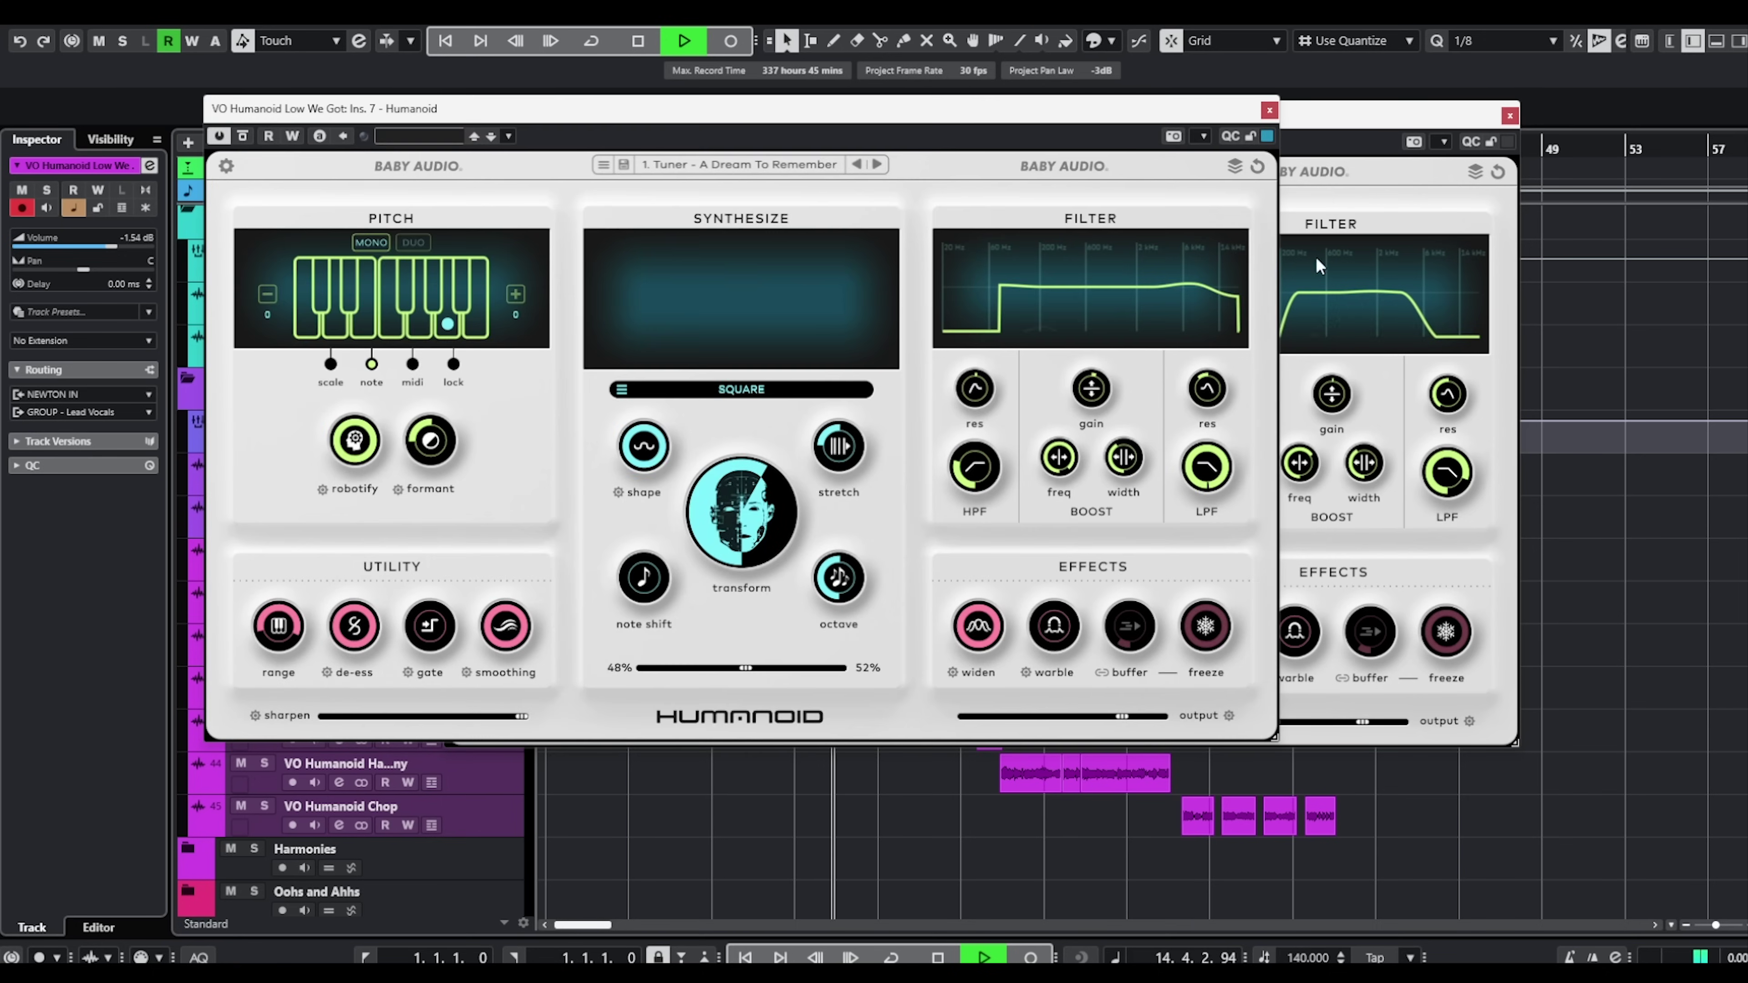
{"action": "left_click_drag", "start_coordinate": [1022, 107], "coordinate": [1266, 127]}
{"action": "left_click", "coordinate": [1508, 111]}
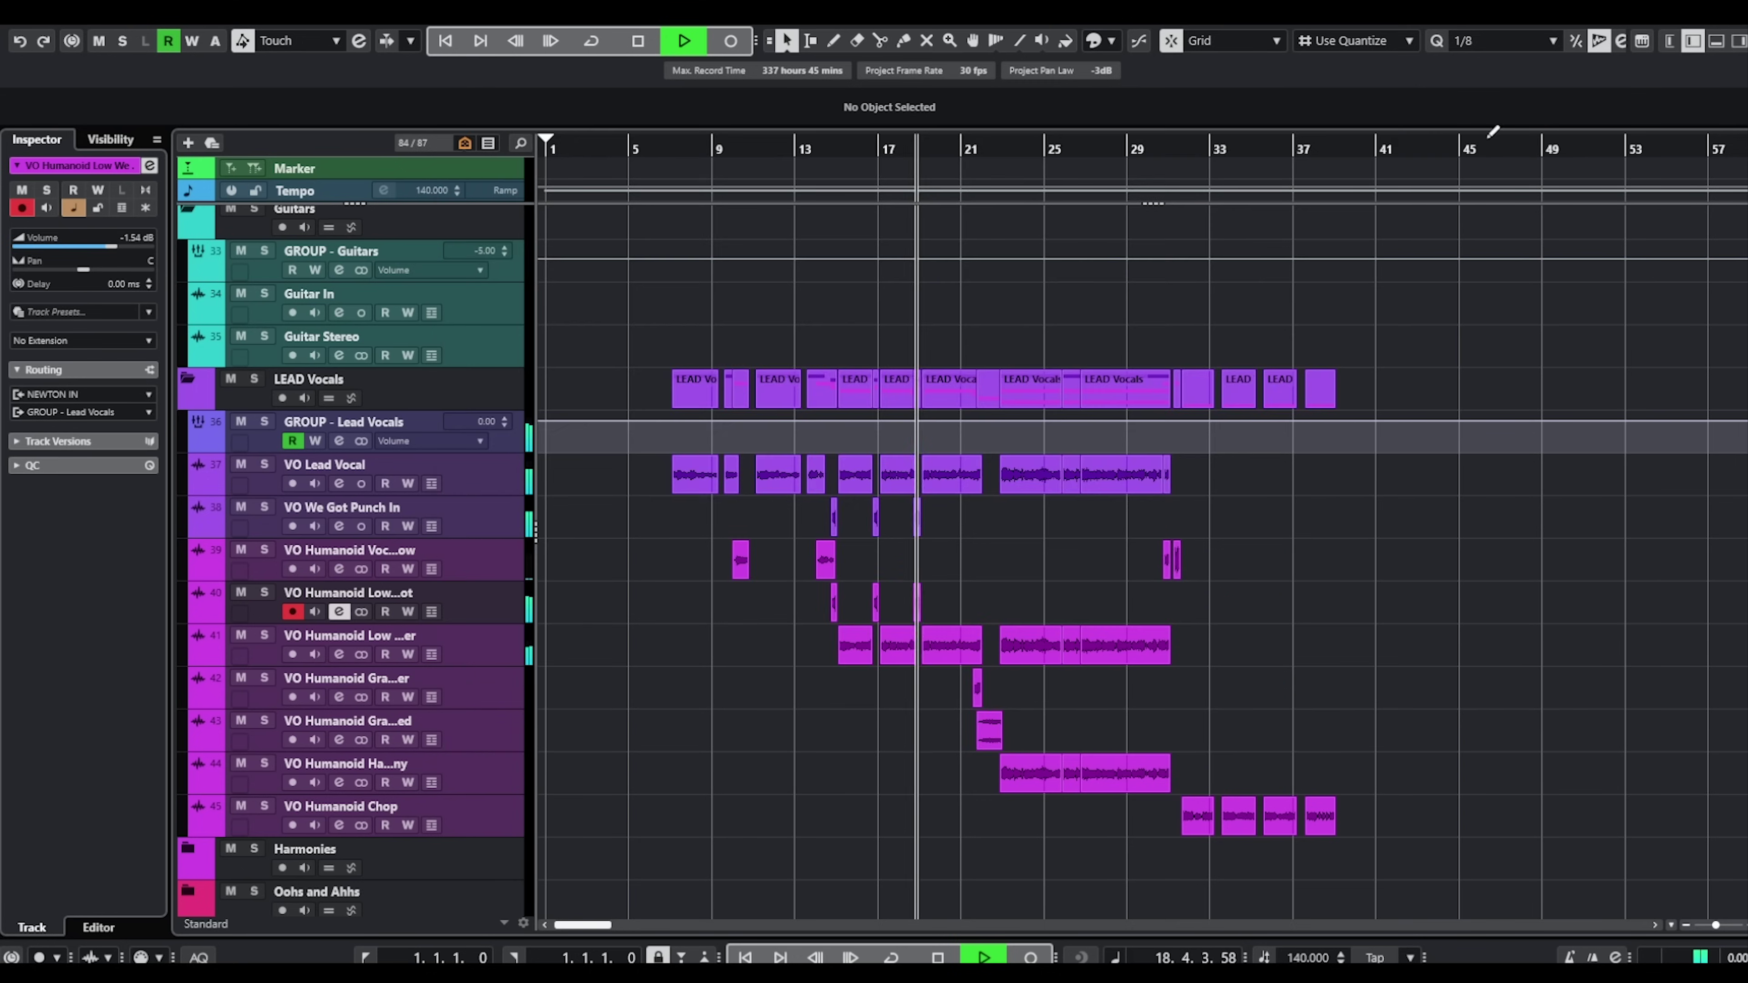
{"action": "left_click", "coordinate": [1511, 130]}
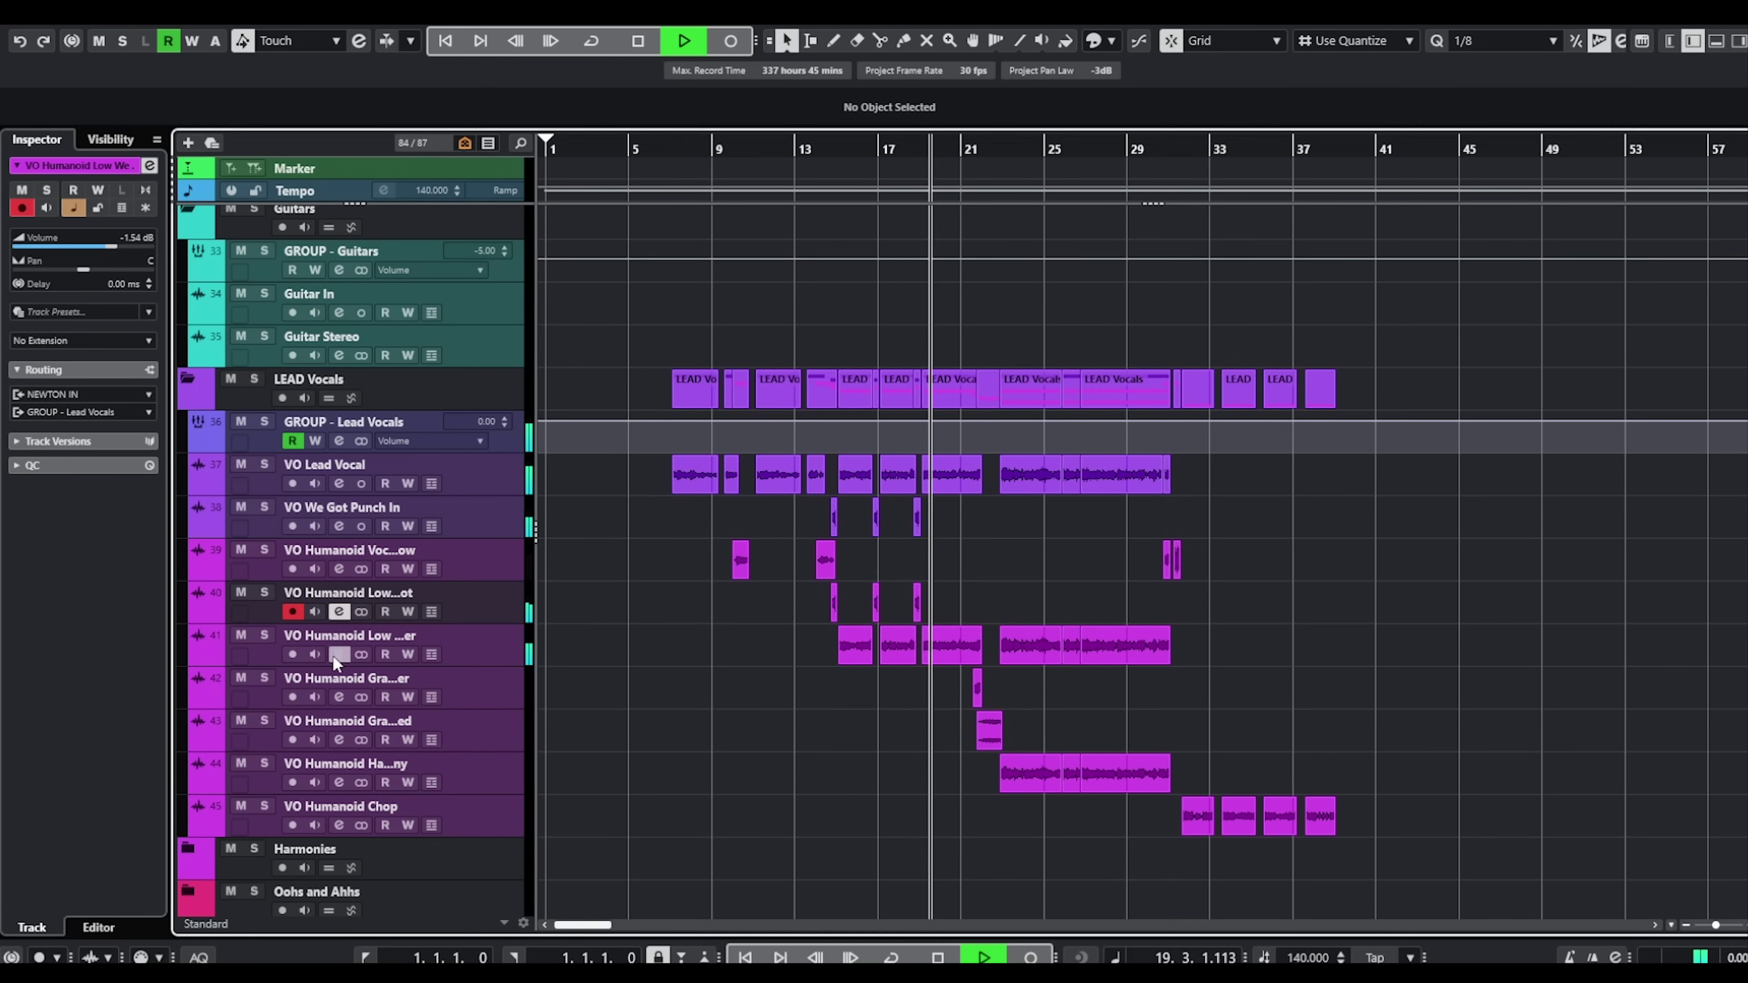
{"action": "left_click", "coordinate": [332, 654]}
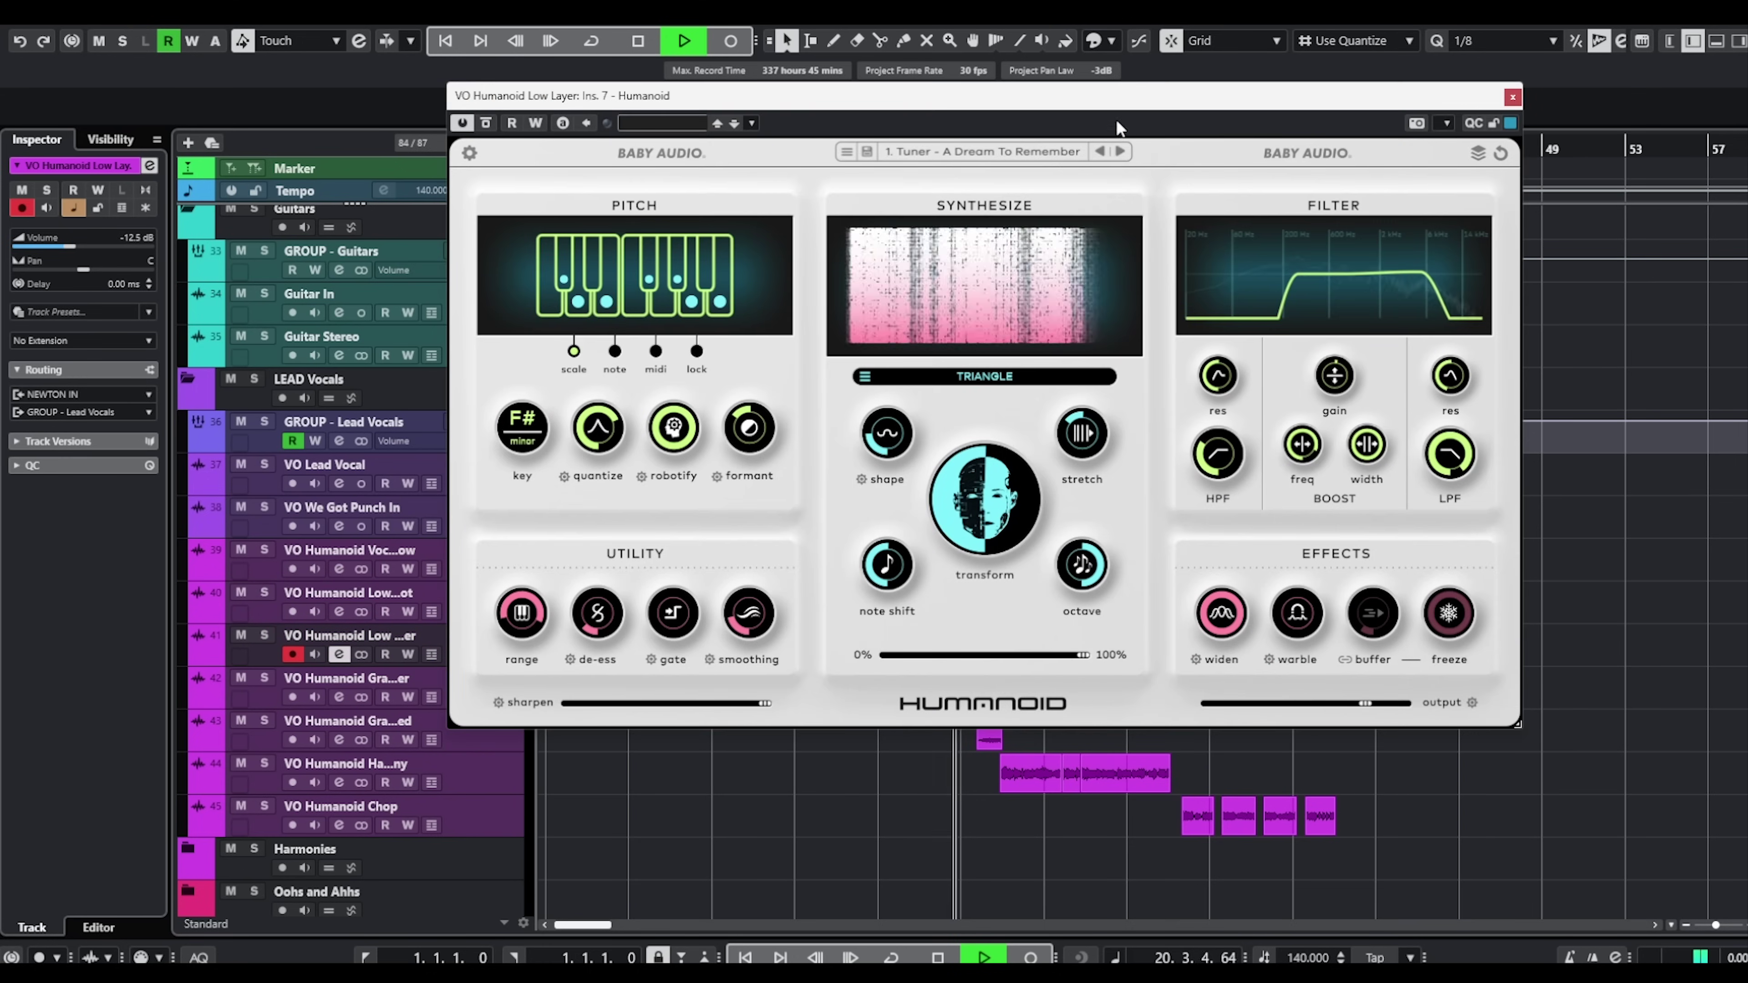
{"action": "left_click", "coordinate": [1512, 96]}
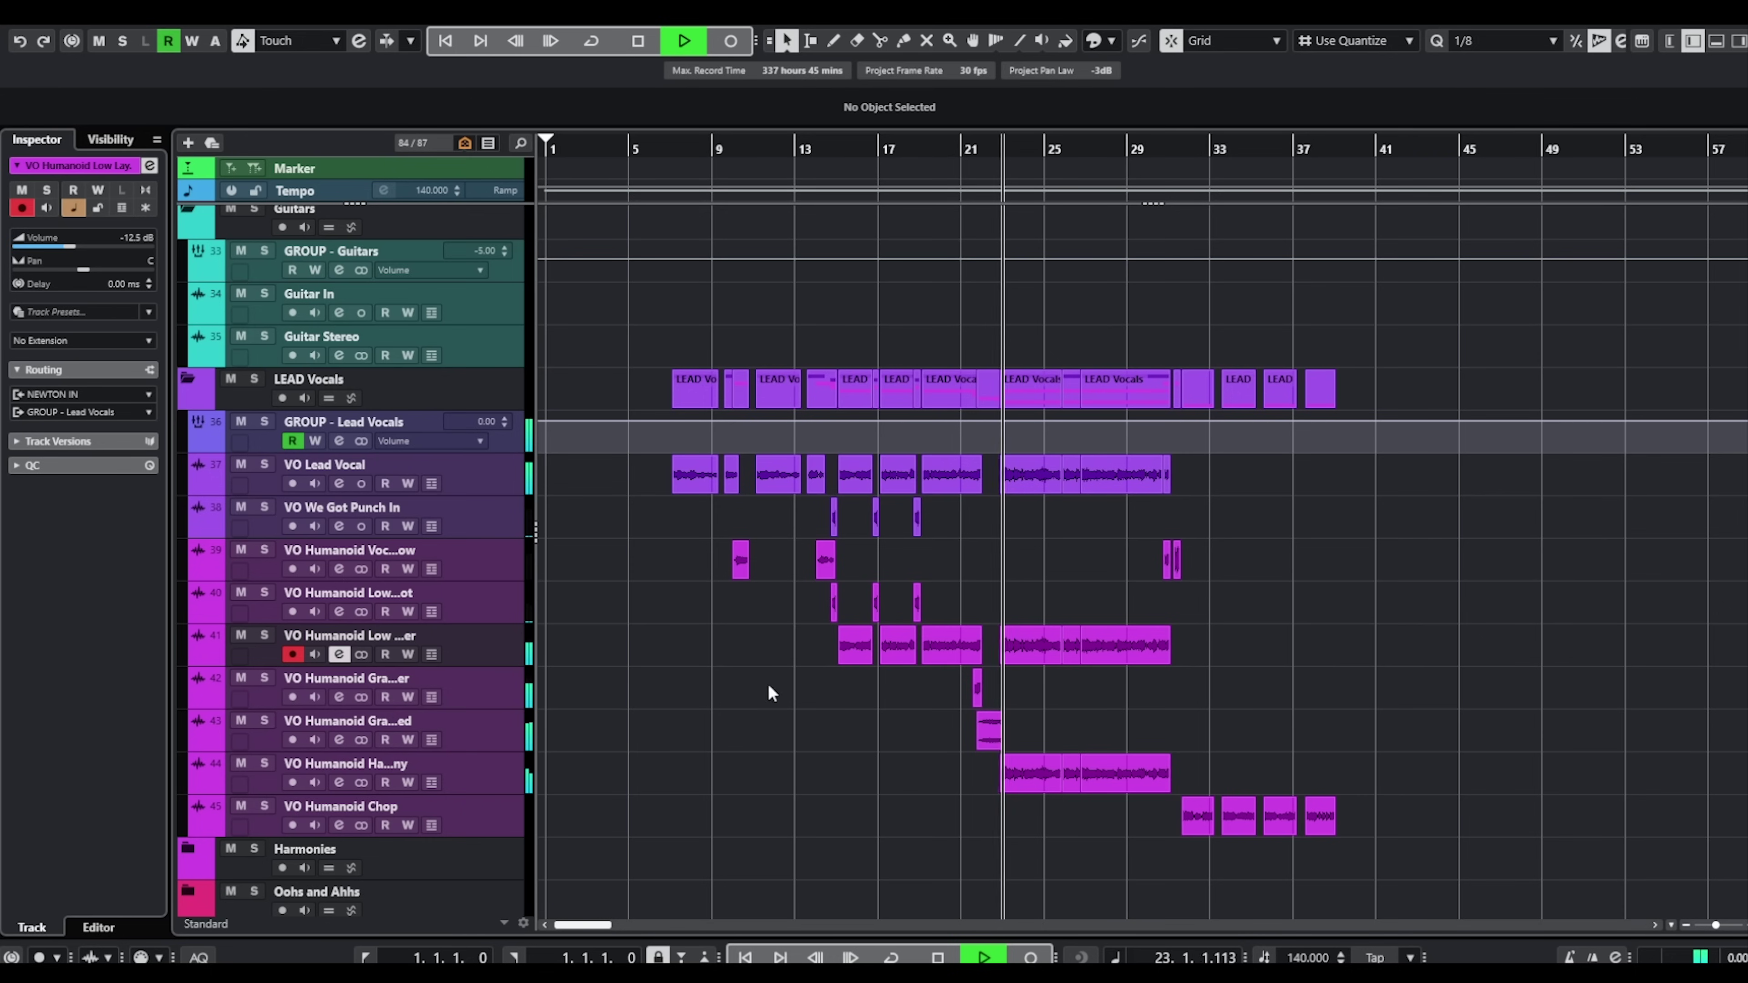
View the Humanoid settings of the Harmony and Chop tracks as their parts play, then stop playback and close both windows
{"action": "left_click", "coordinate": [480, 763]}
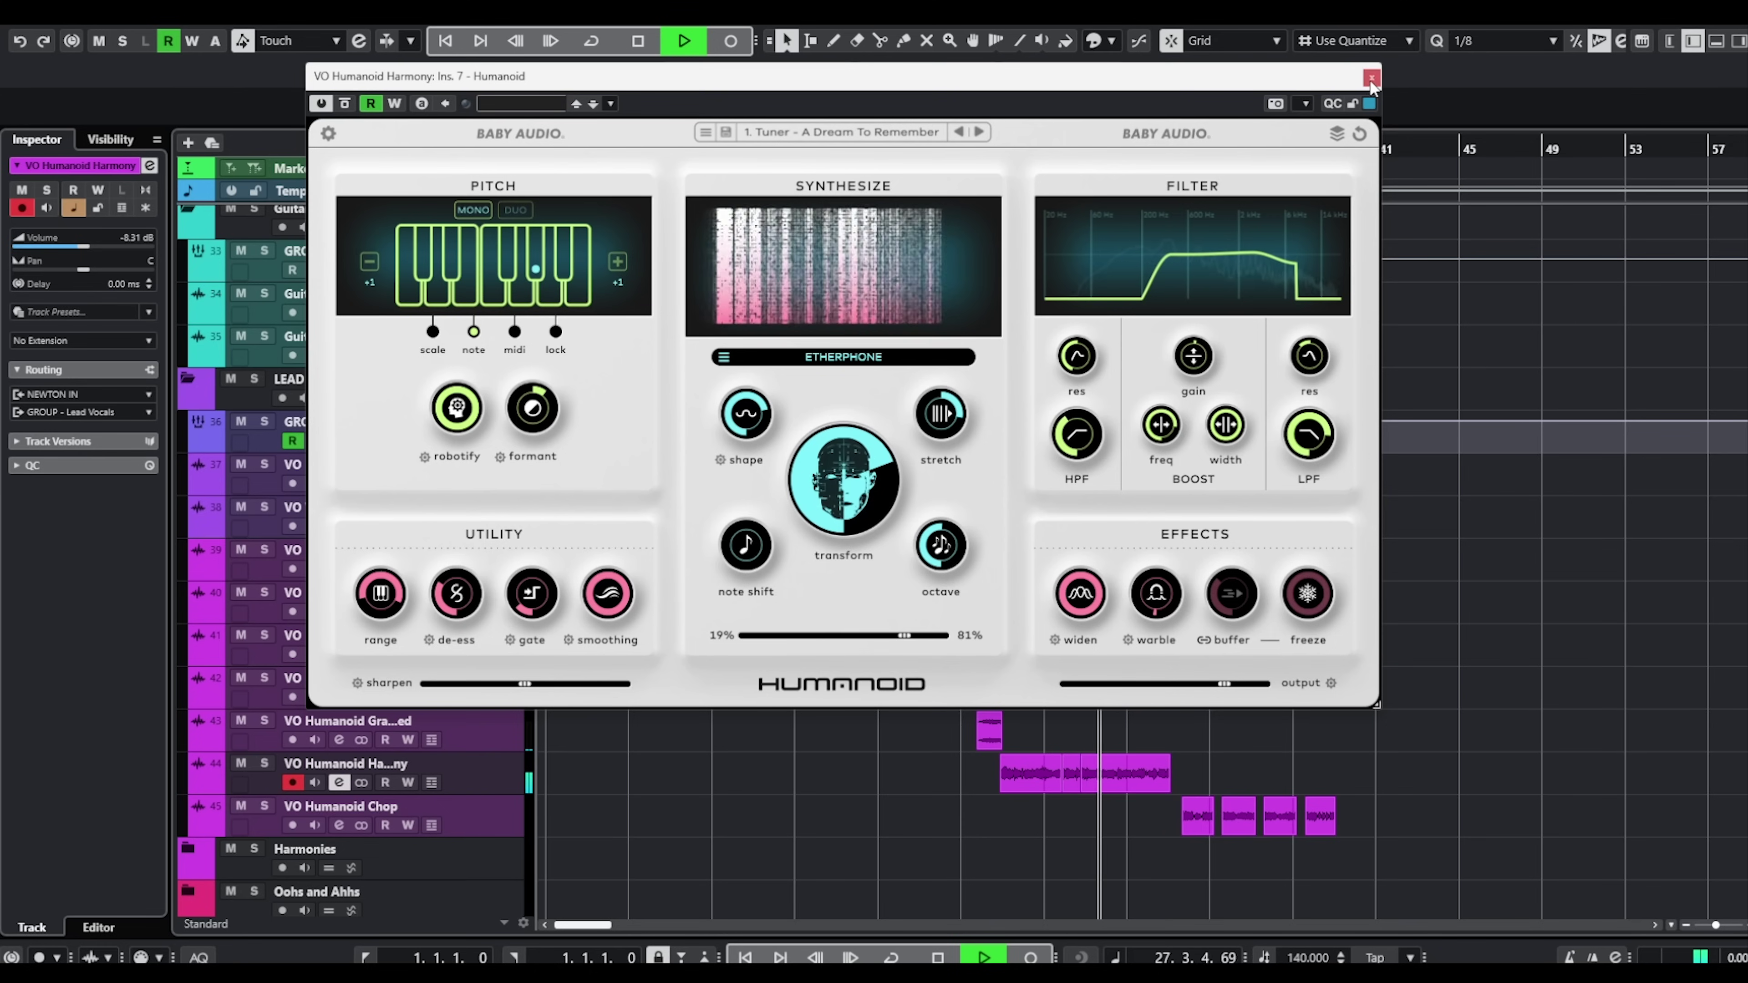
{"action": "key", "text": "Down"}
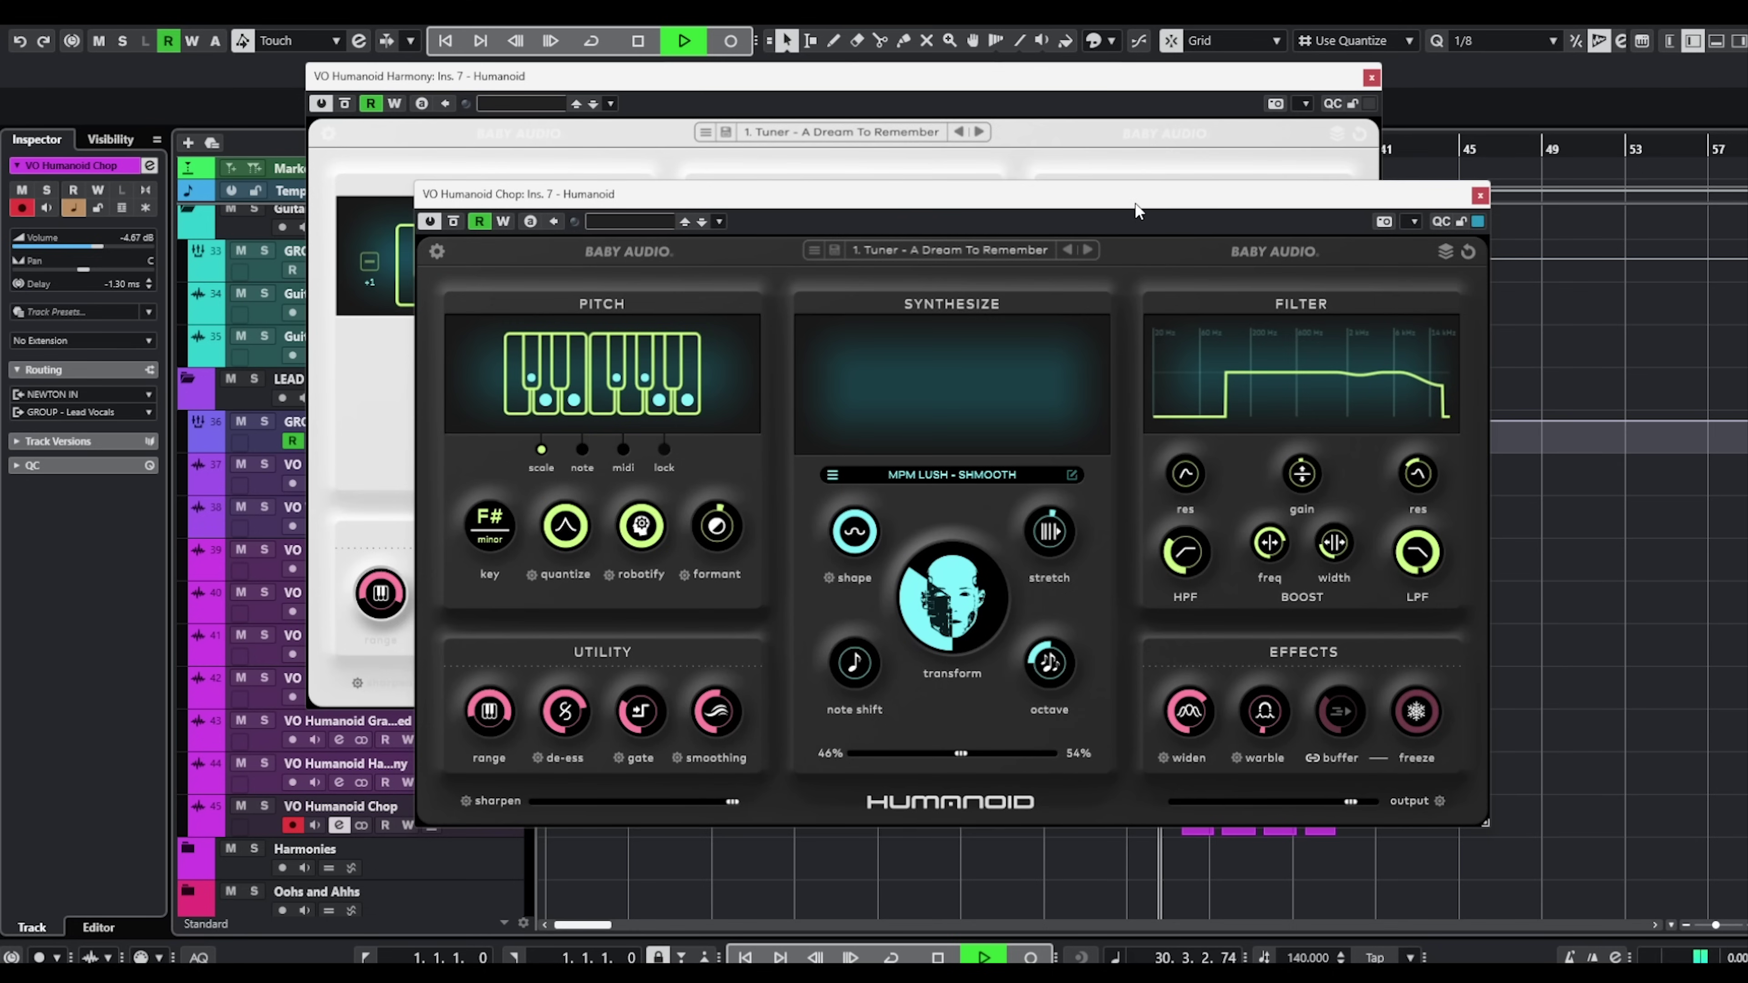
{"action": "left_click_drag", "start_coordinate": [1137, 204], "coordinate": [1071, 144]}
{"action": "left_click", "coordinate": [1370, 77]}
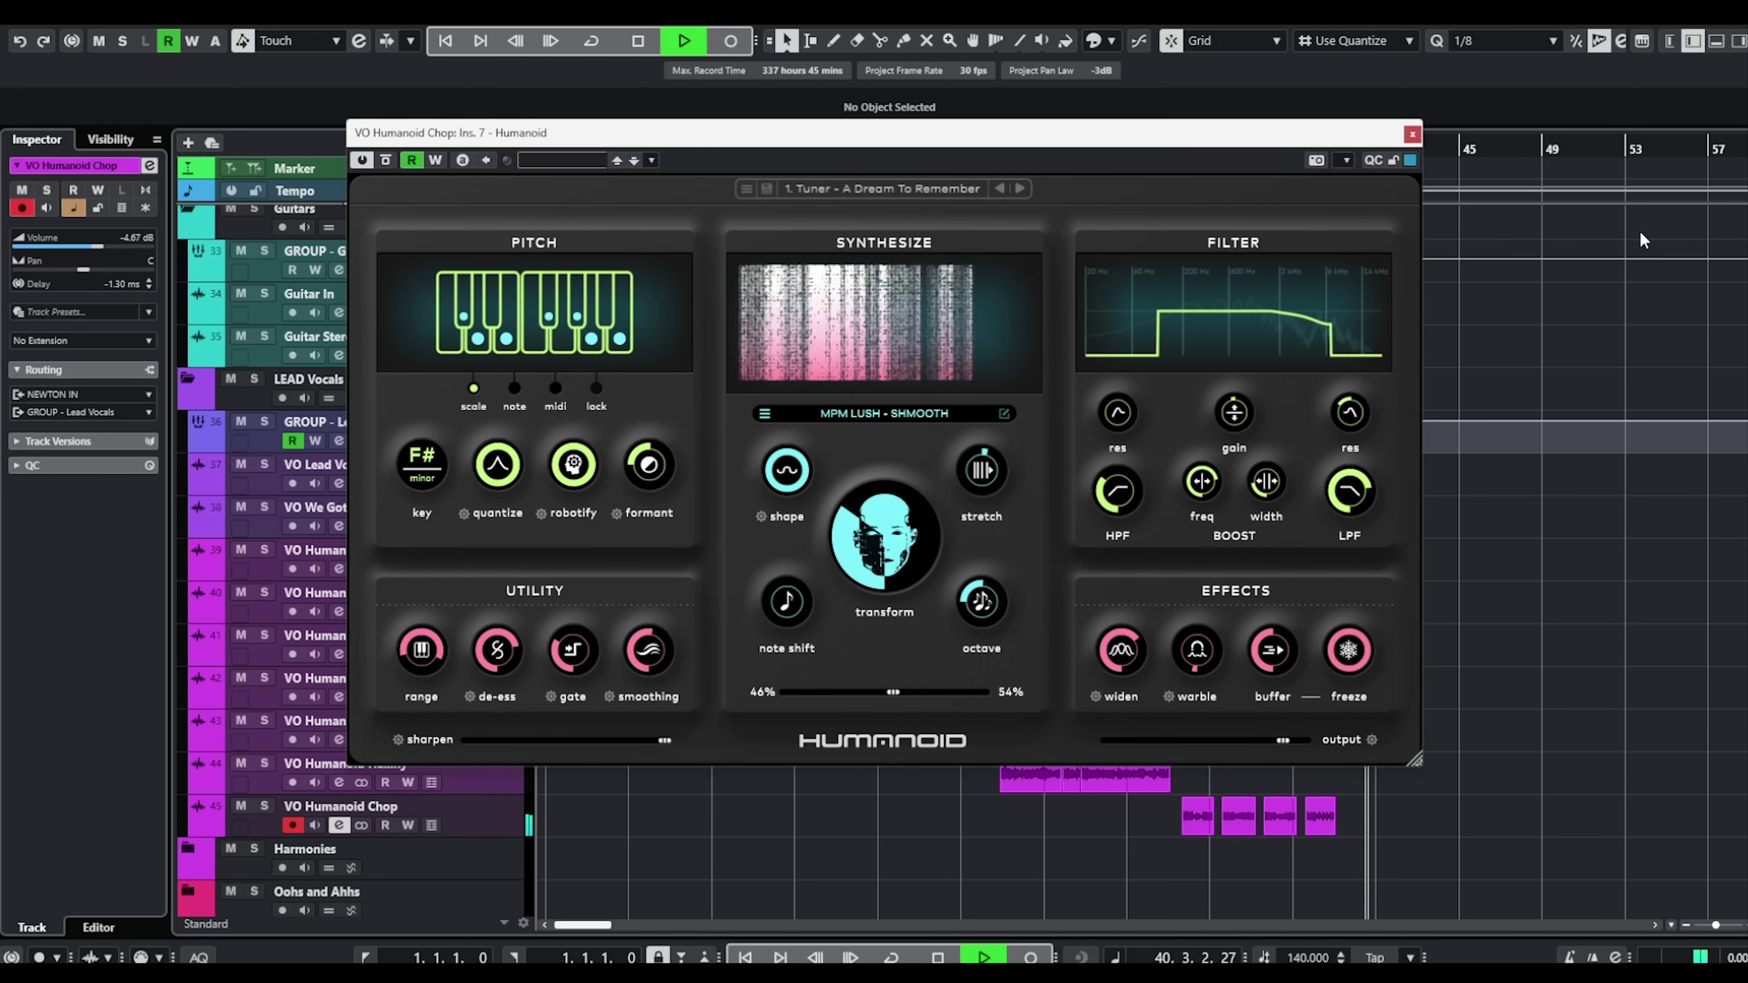
{"action": "left_click", "coordinate": [1600, 365]}
{"action": "key", "text": "space"}
{"action": "left_click", "coordinate": [1411, 133]}
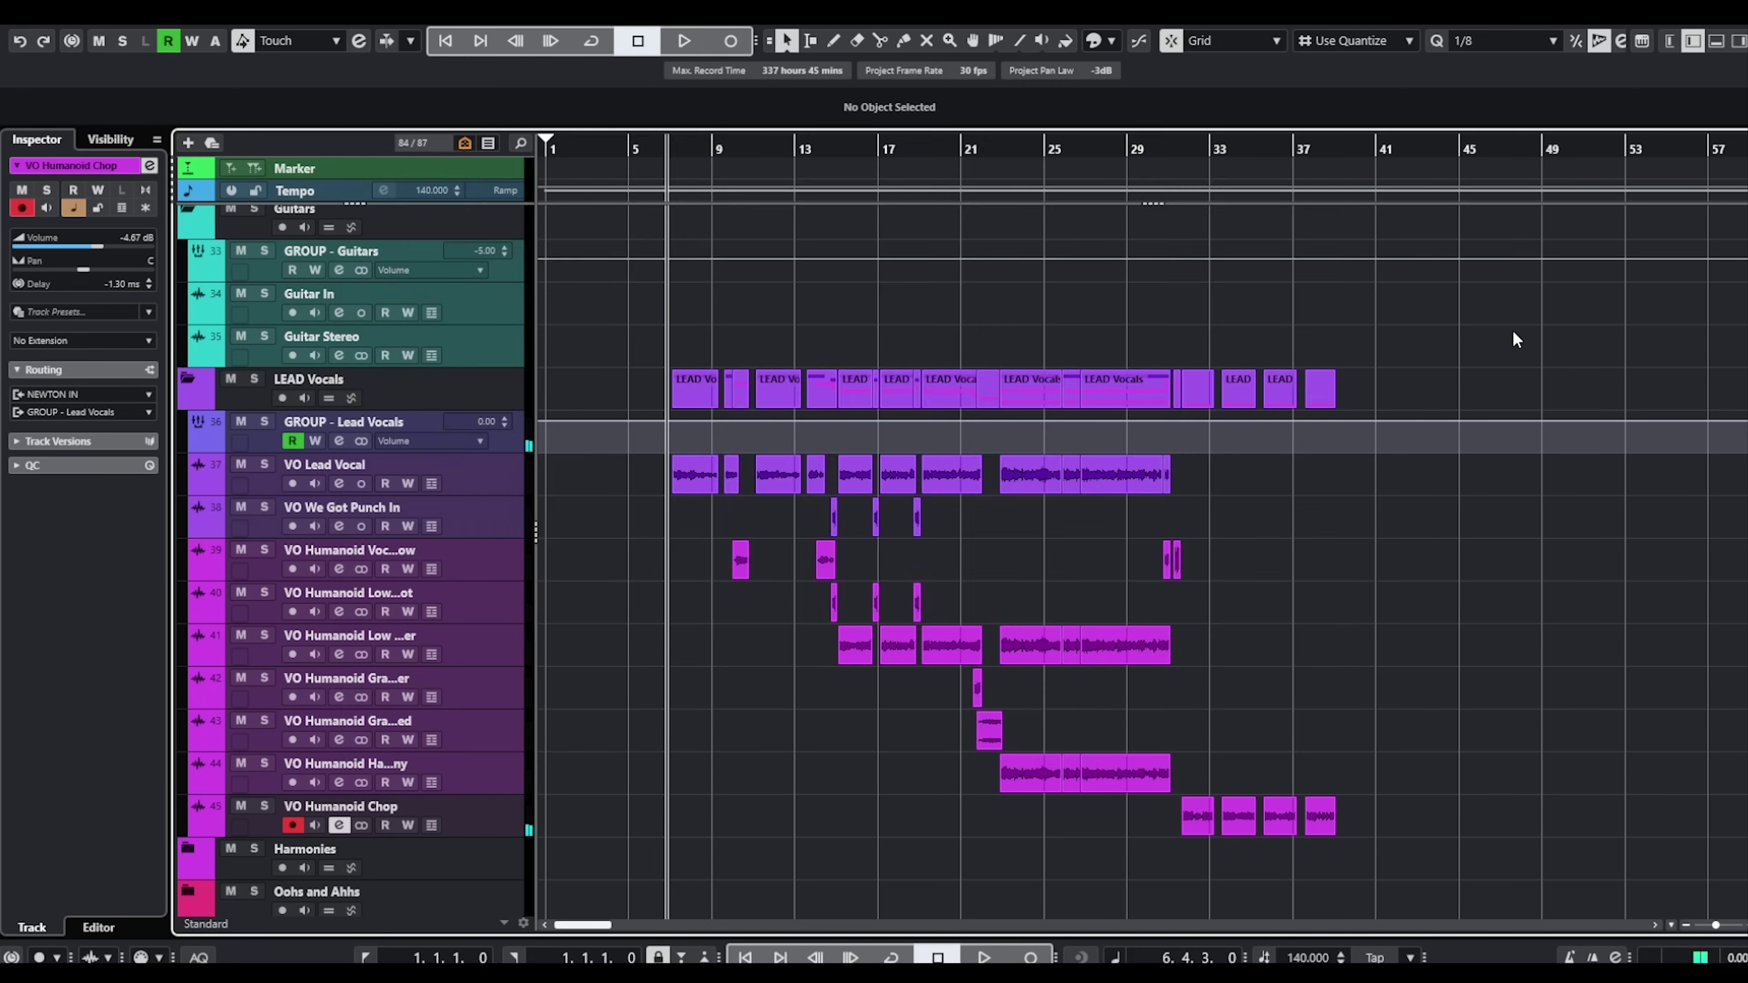